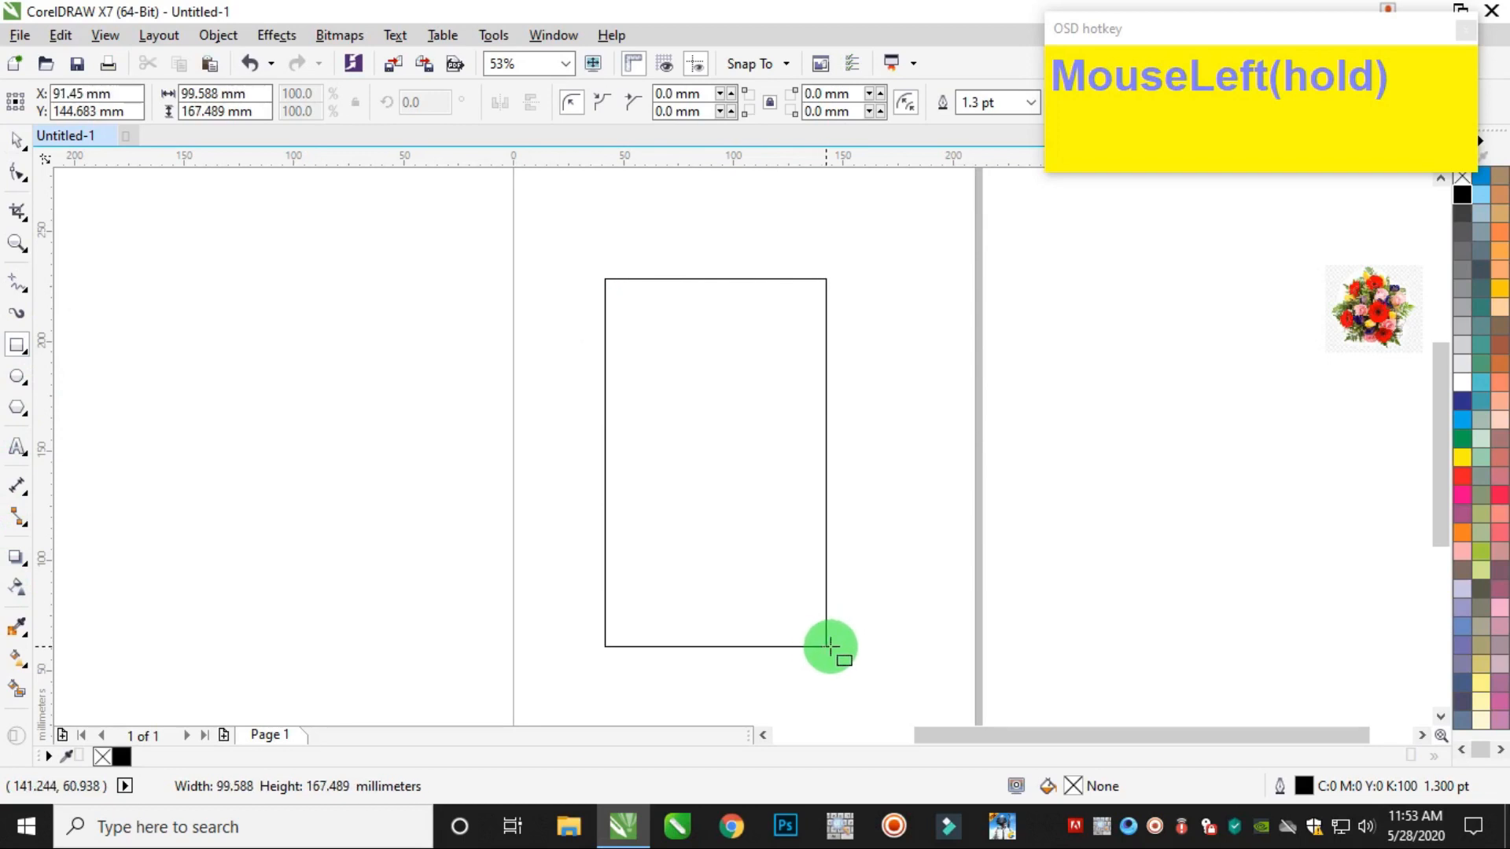
Set the drawn rectangle's size to 72 mm wide by 106 mm high
left_click(260, 96)
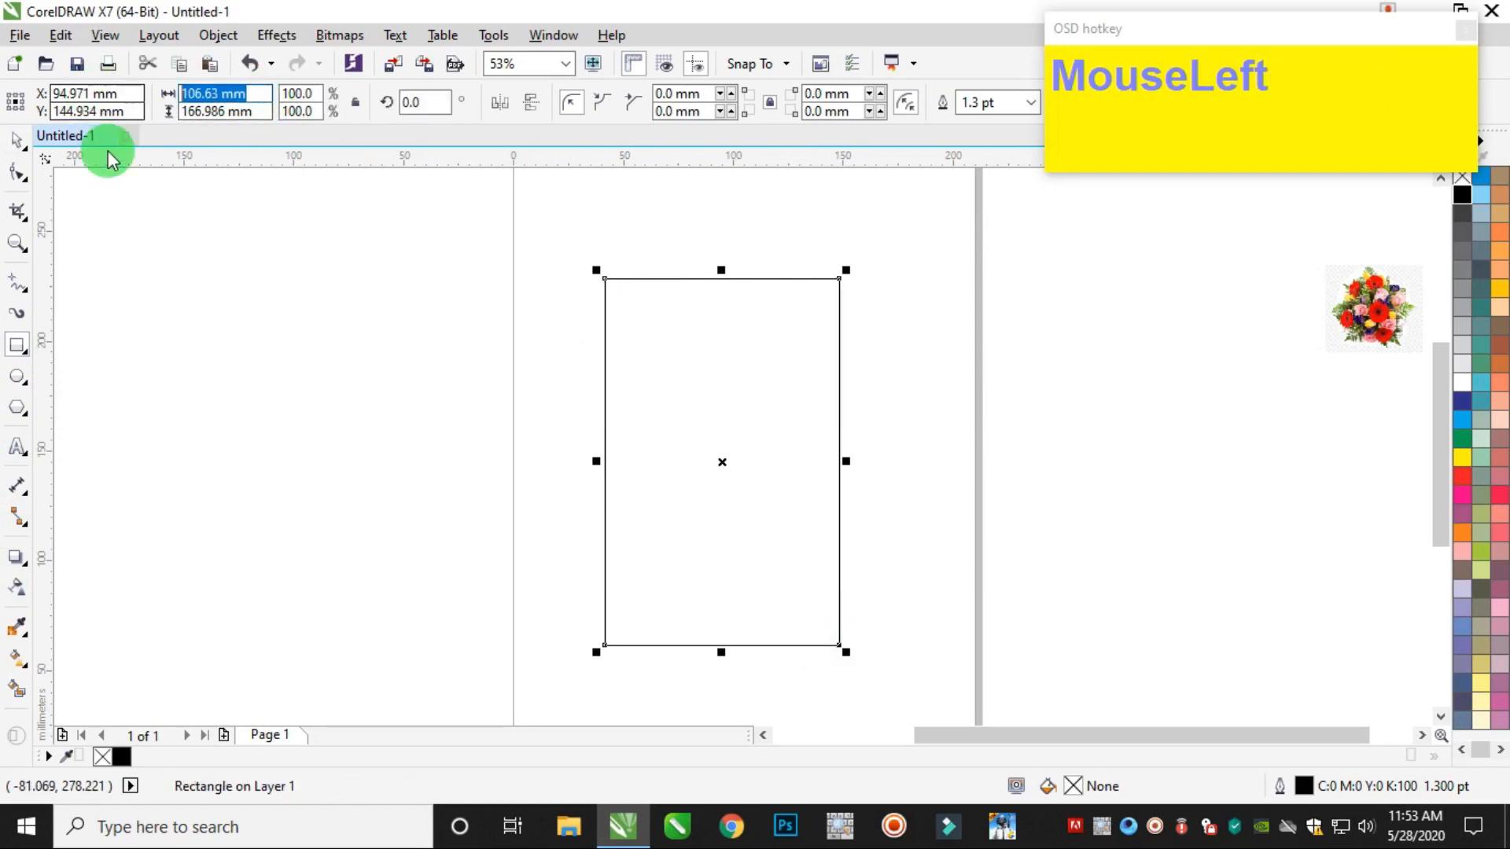
type("72")
key("Tab")
type("10")
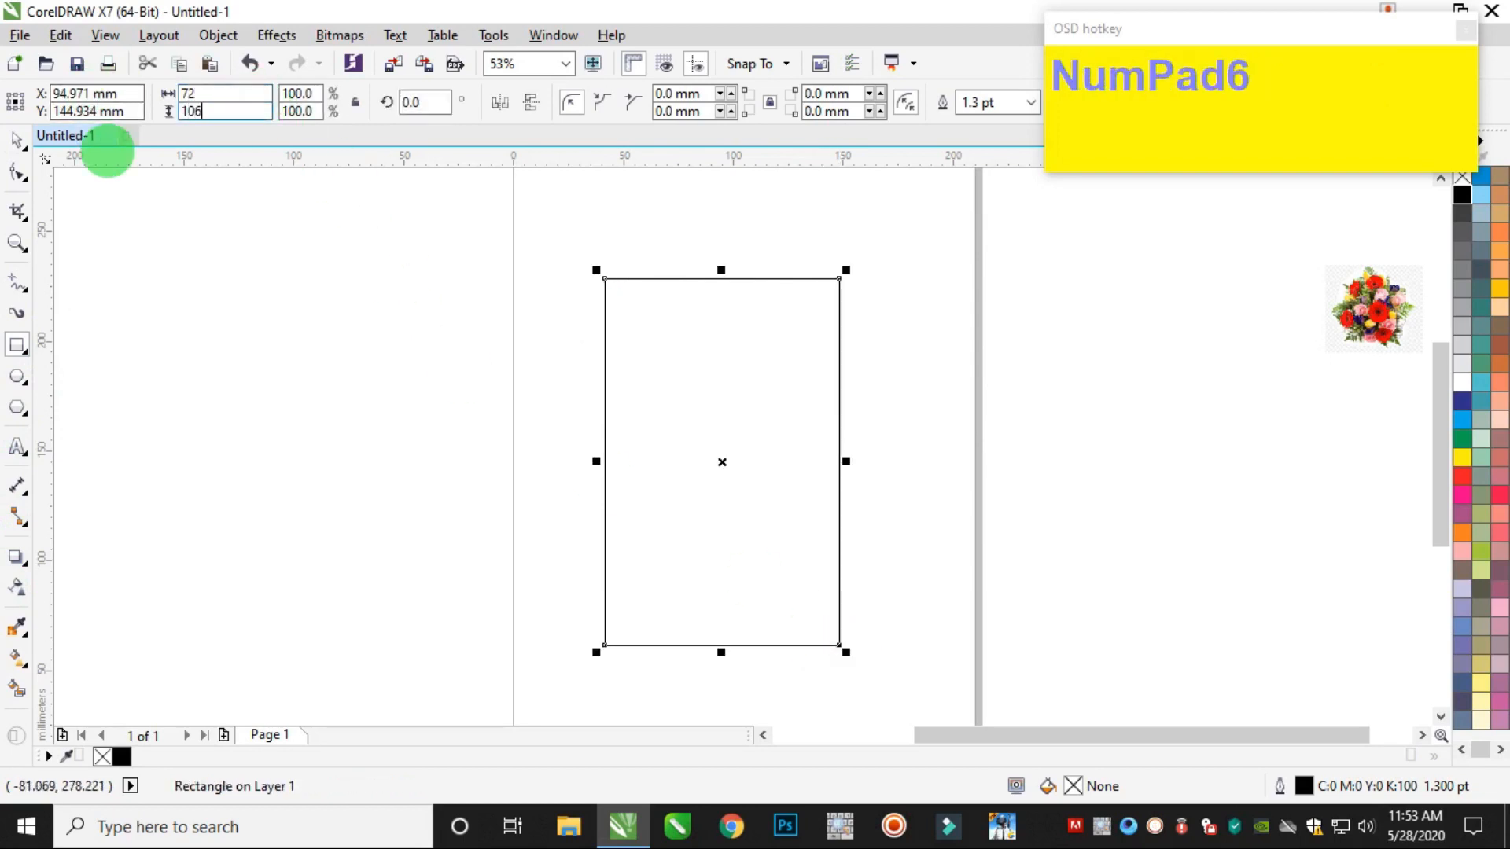
type("6")
key("Return")
Fill the rectangle with yellow, without an outline, and move it slightly left on the page
left_click(17, 243)
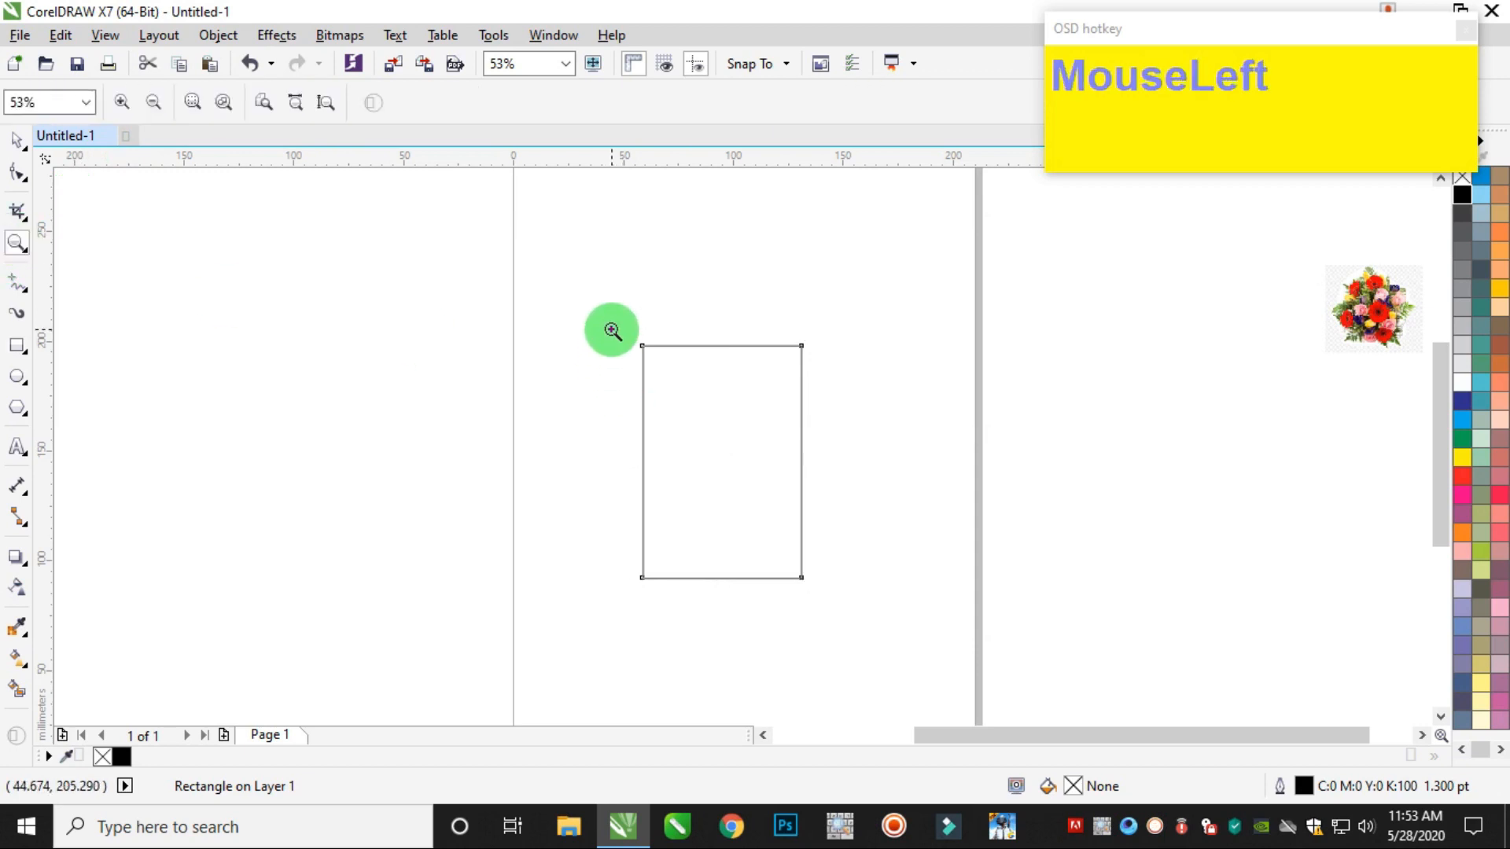
left_click_drag(612, 330, 818, 607)
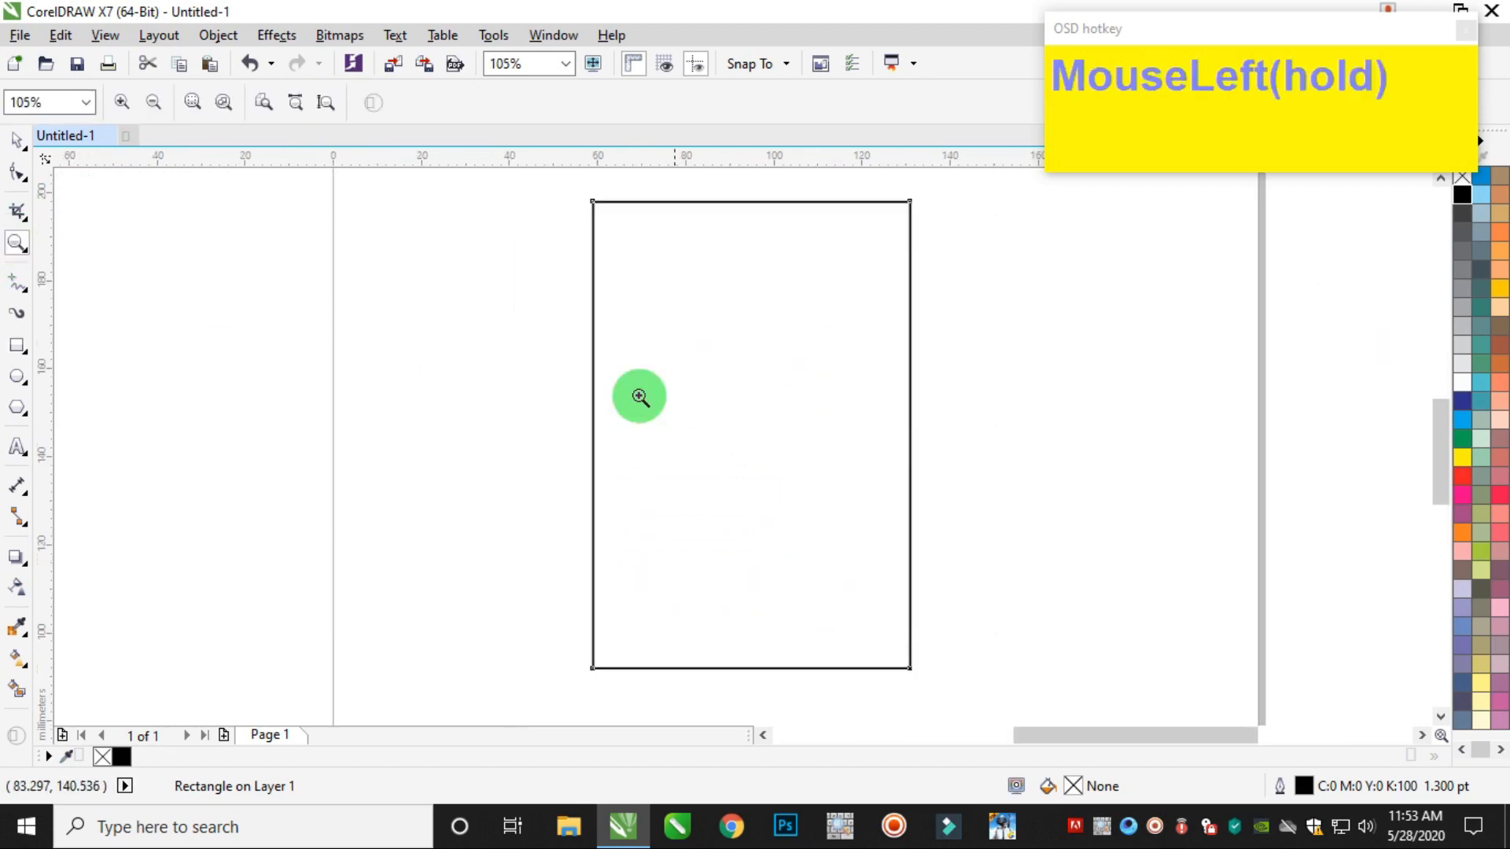
left_click(24, 142)
left_click(527, 282)
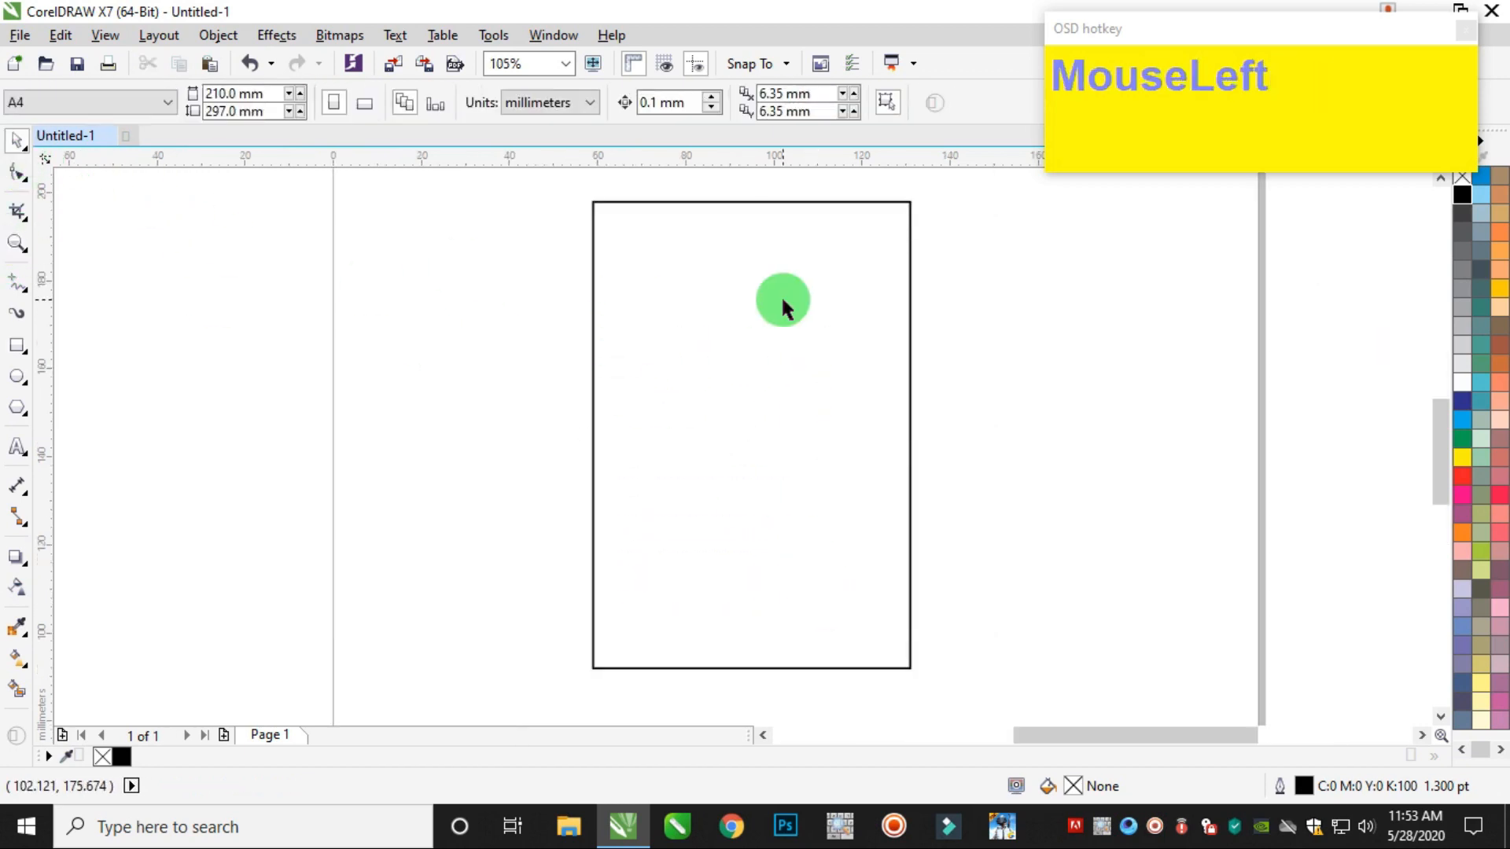
left_click(781, 299)
left_click(1462, 458)
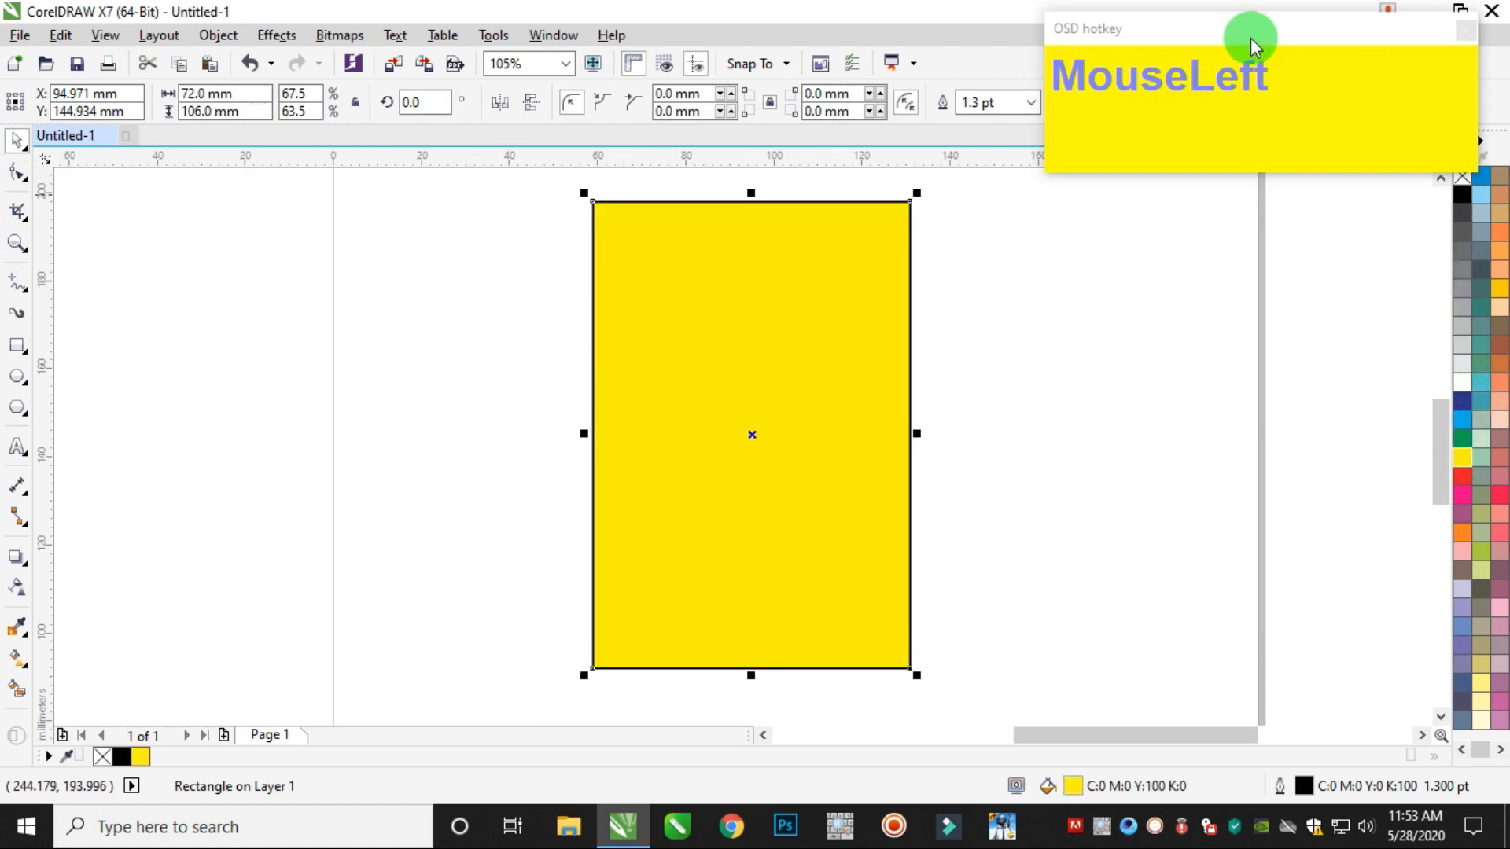
right_click(102, 758)
left_click(281, 441)
left_click_drag(794, 403, 766, 407)
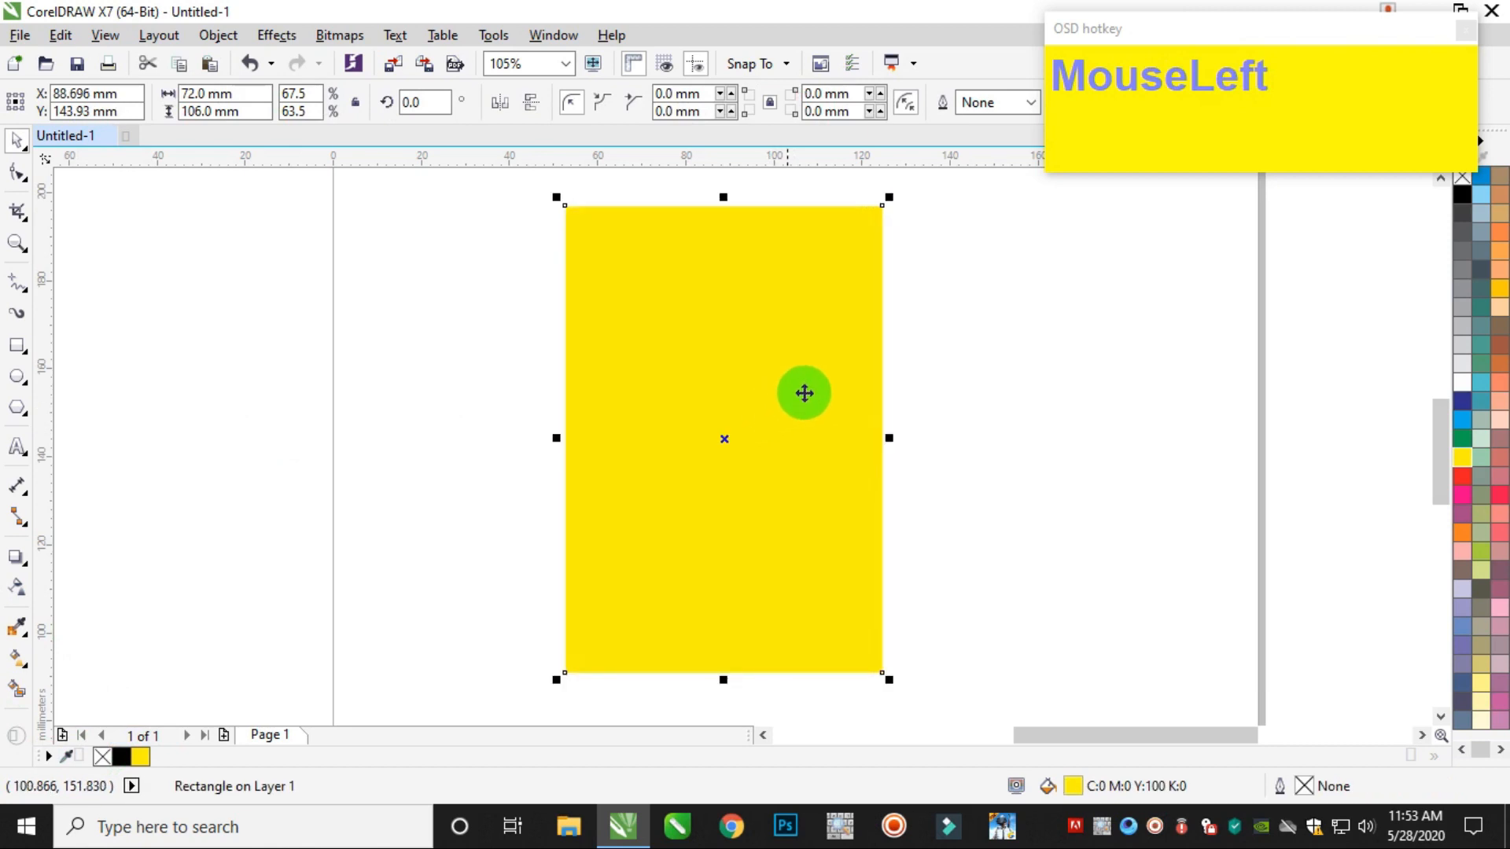
Duplicate the yellow rectangle in place and shrink the copy to a bottom strip about 22 mm high
right_click(748, 337)
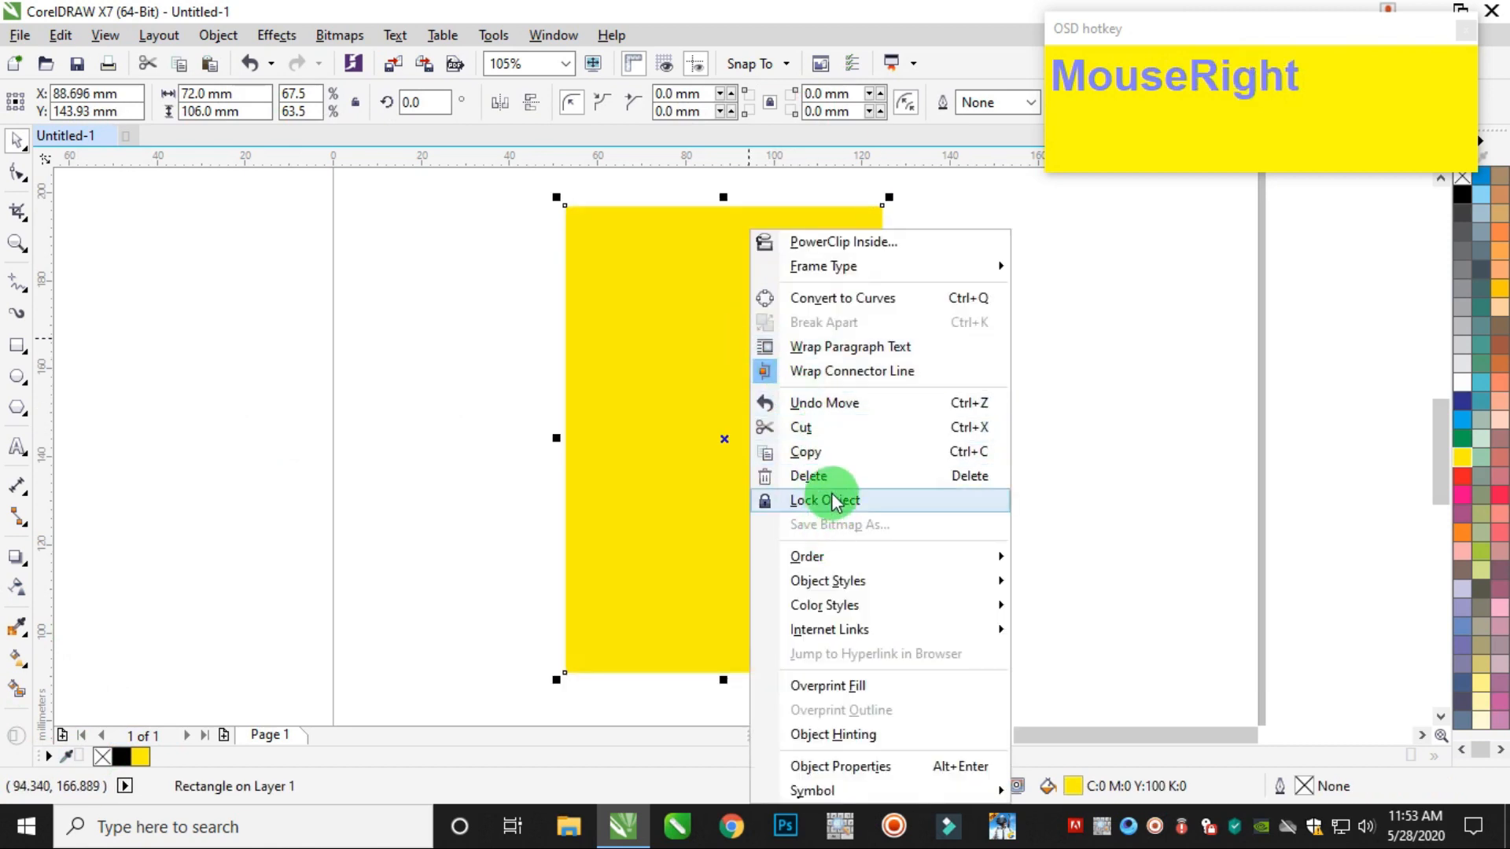
left_click(832, 450)
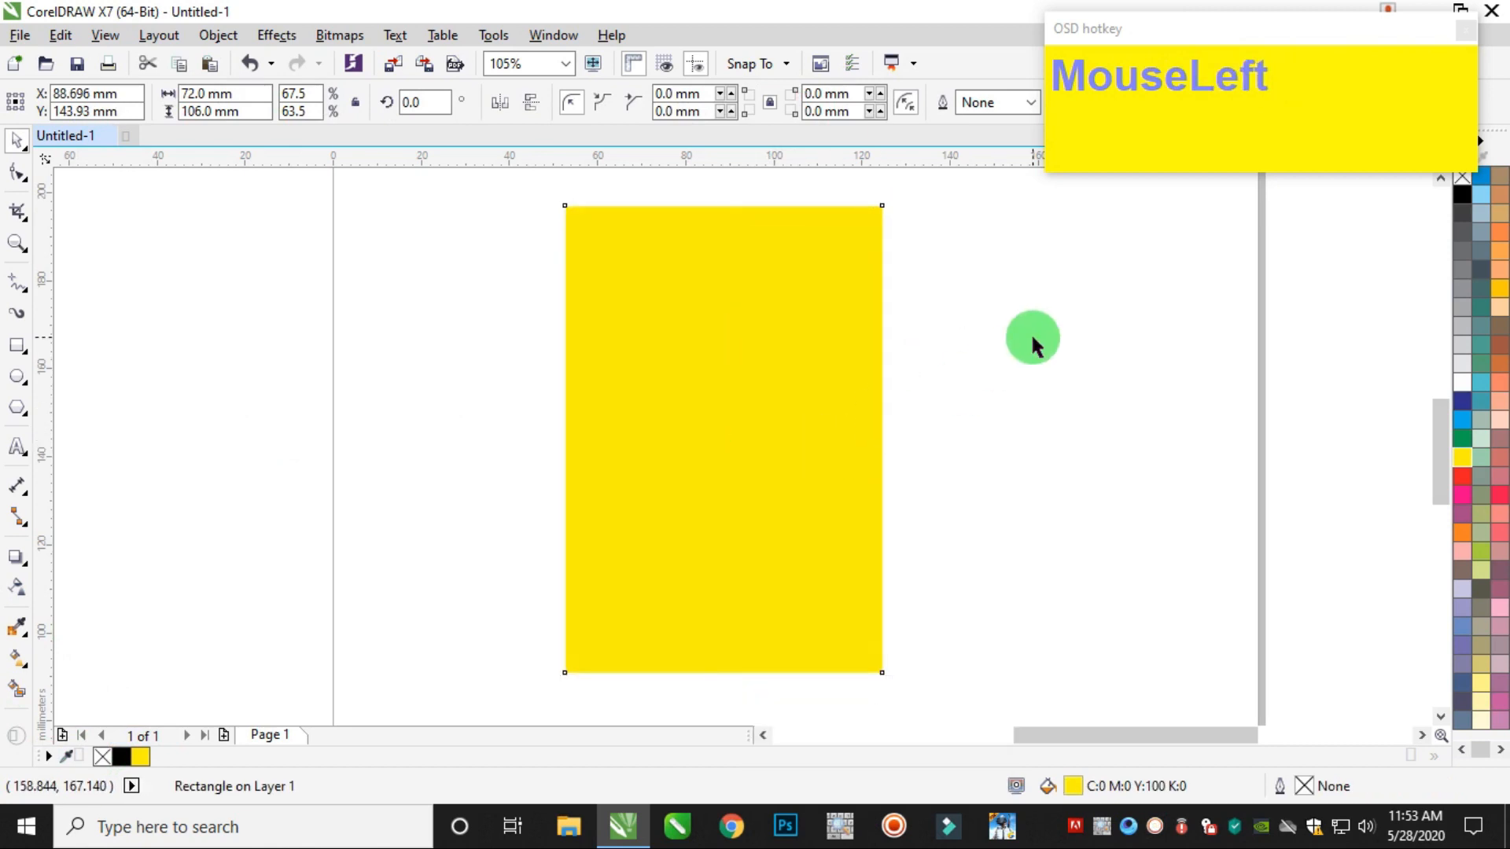
right_click(1032, 337)
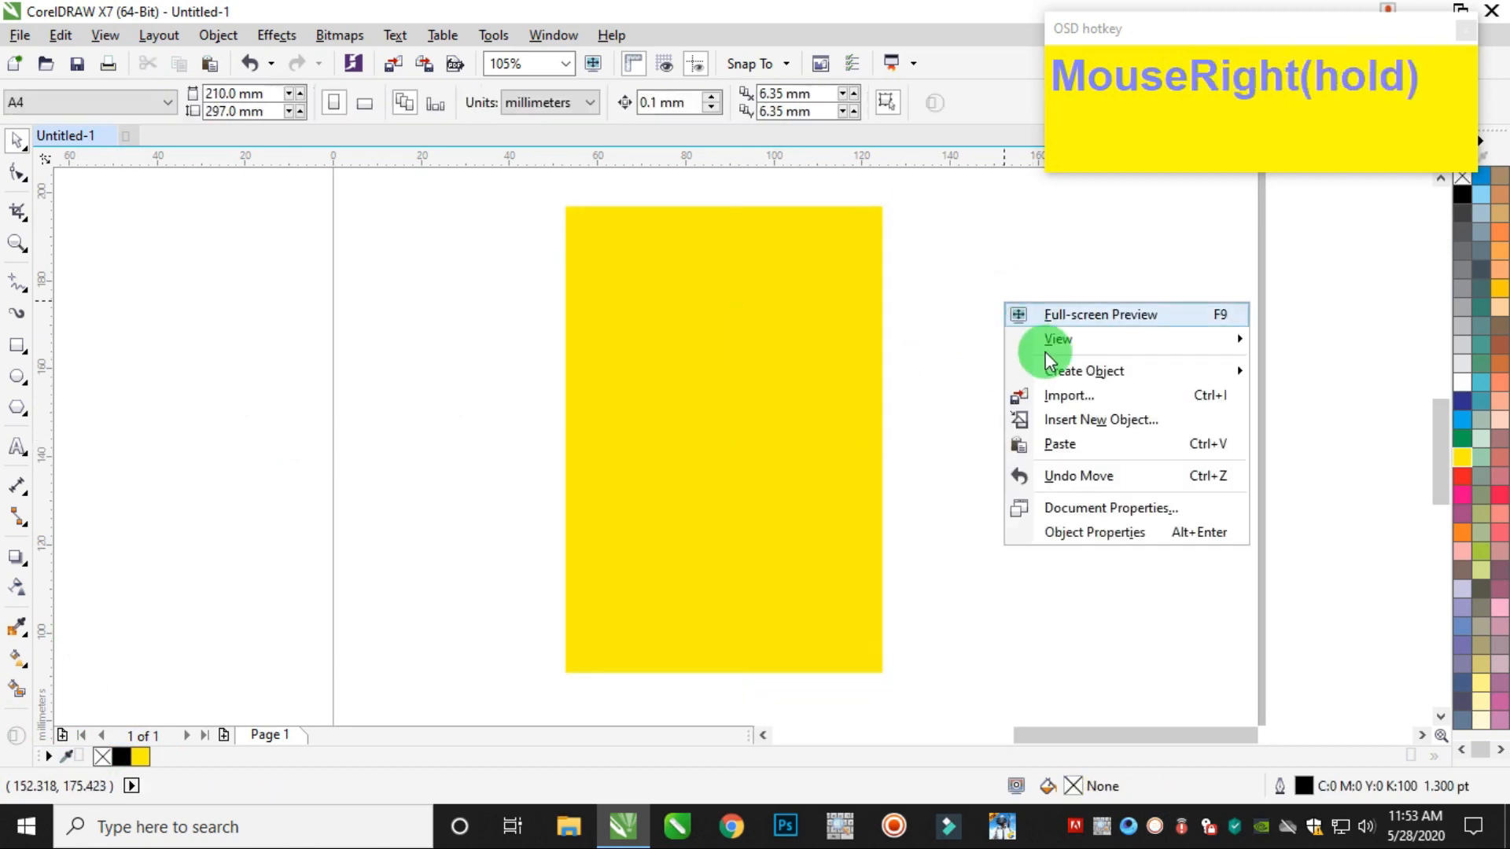
left_click(1078, 442)
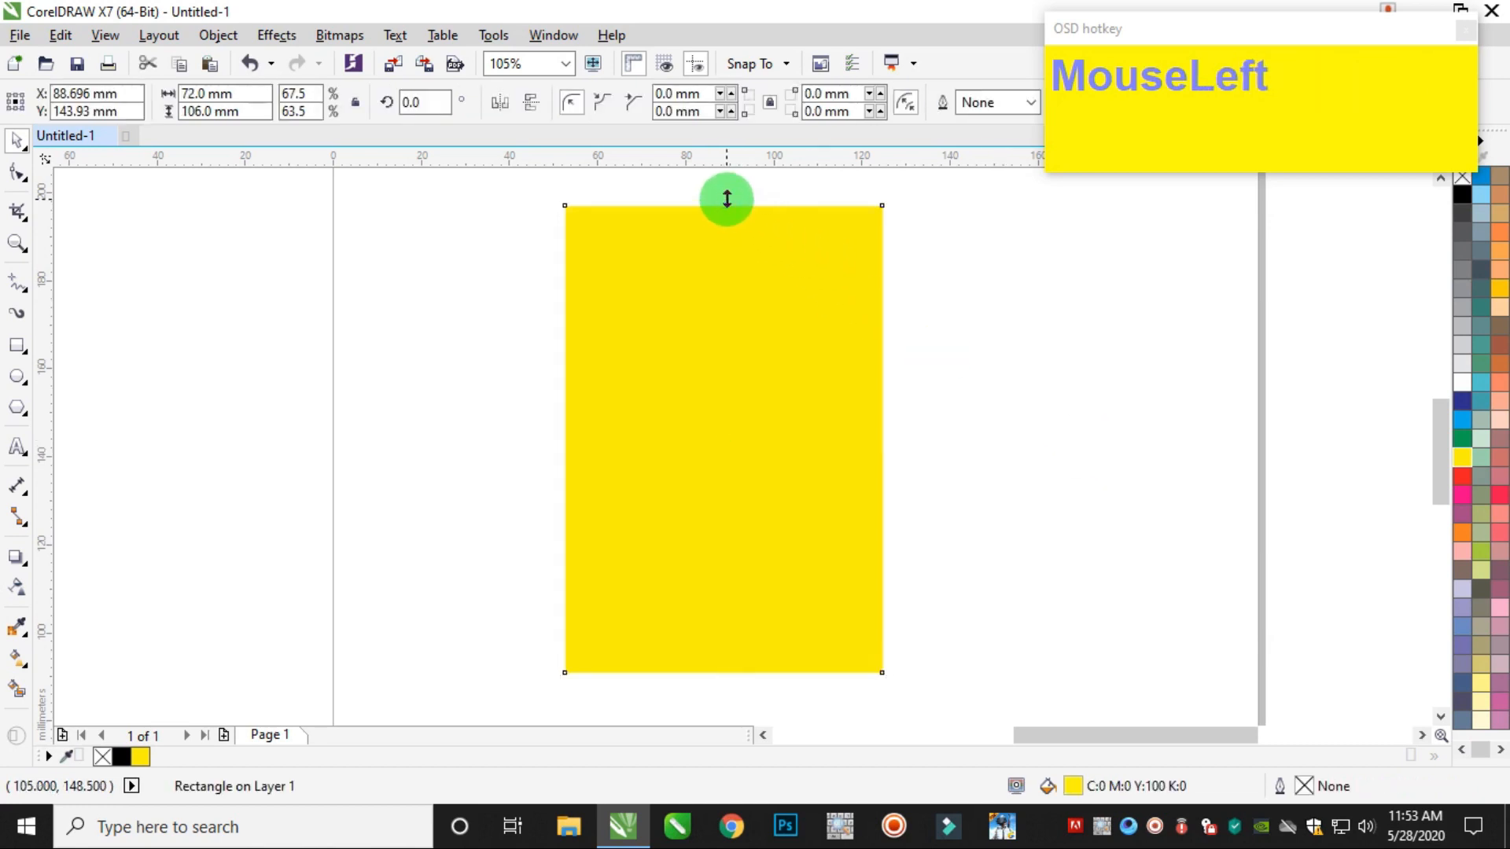
left_click_drag(727, 199, 711, 568)
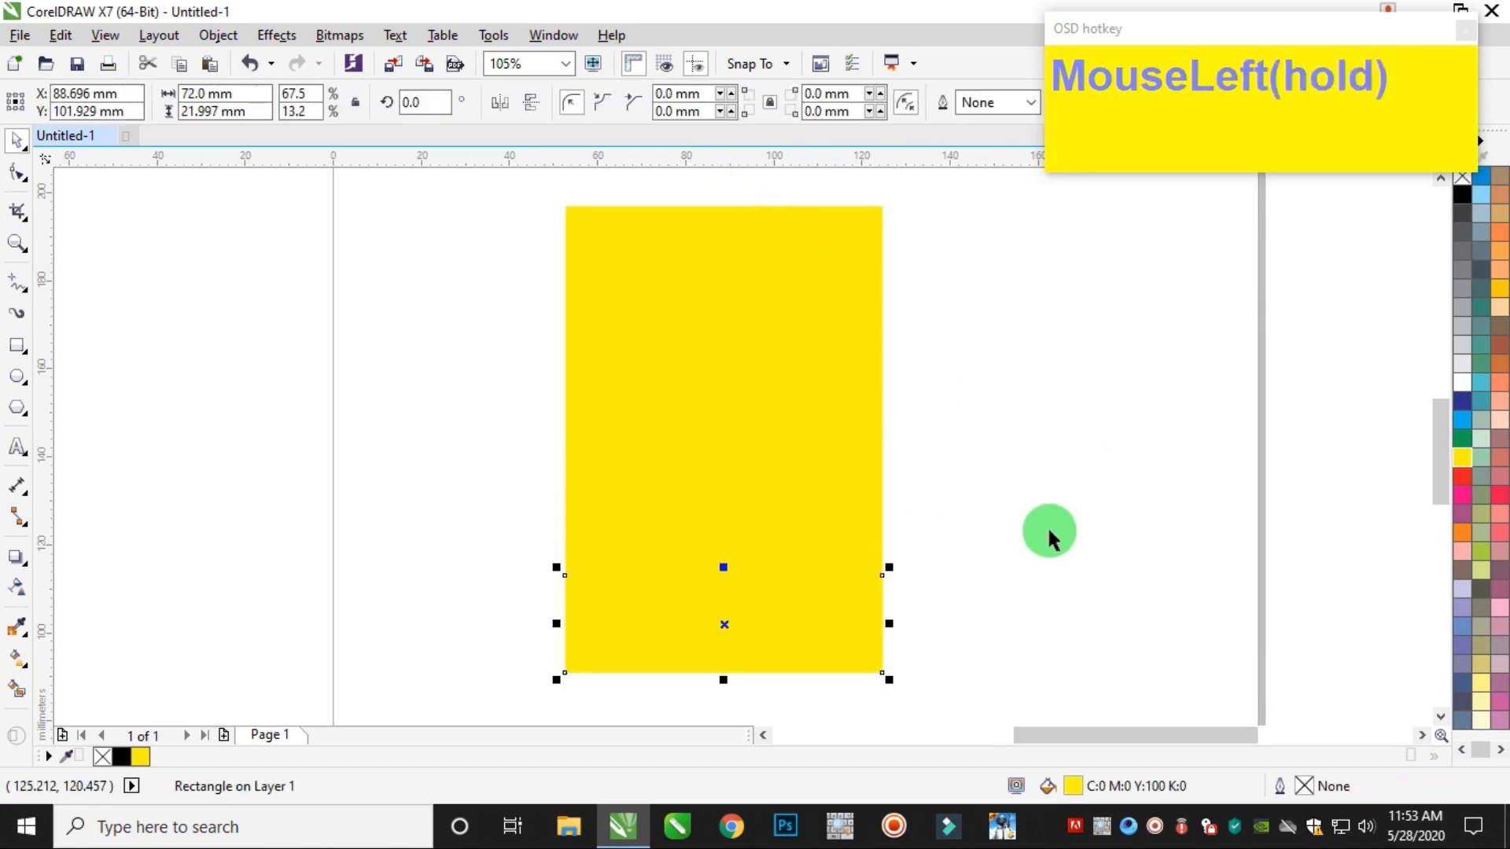
Fill the bottom strip with dark blue, CMYK 100, 100, 0, 40
left_click(1462, 401)
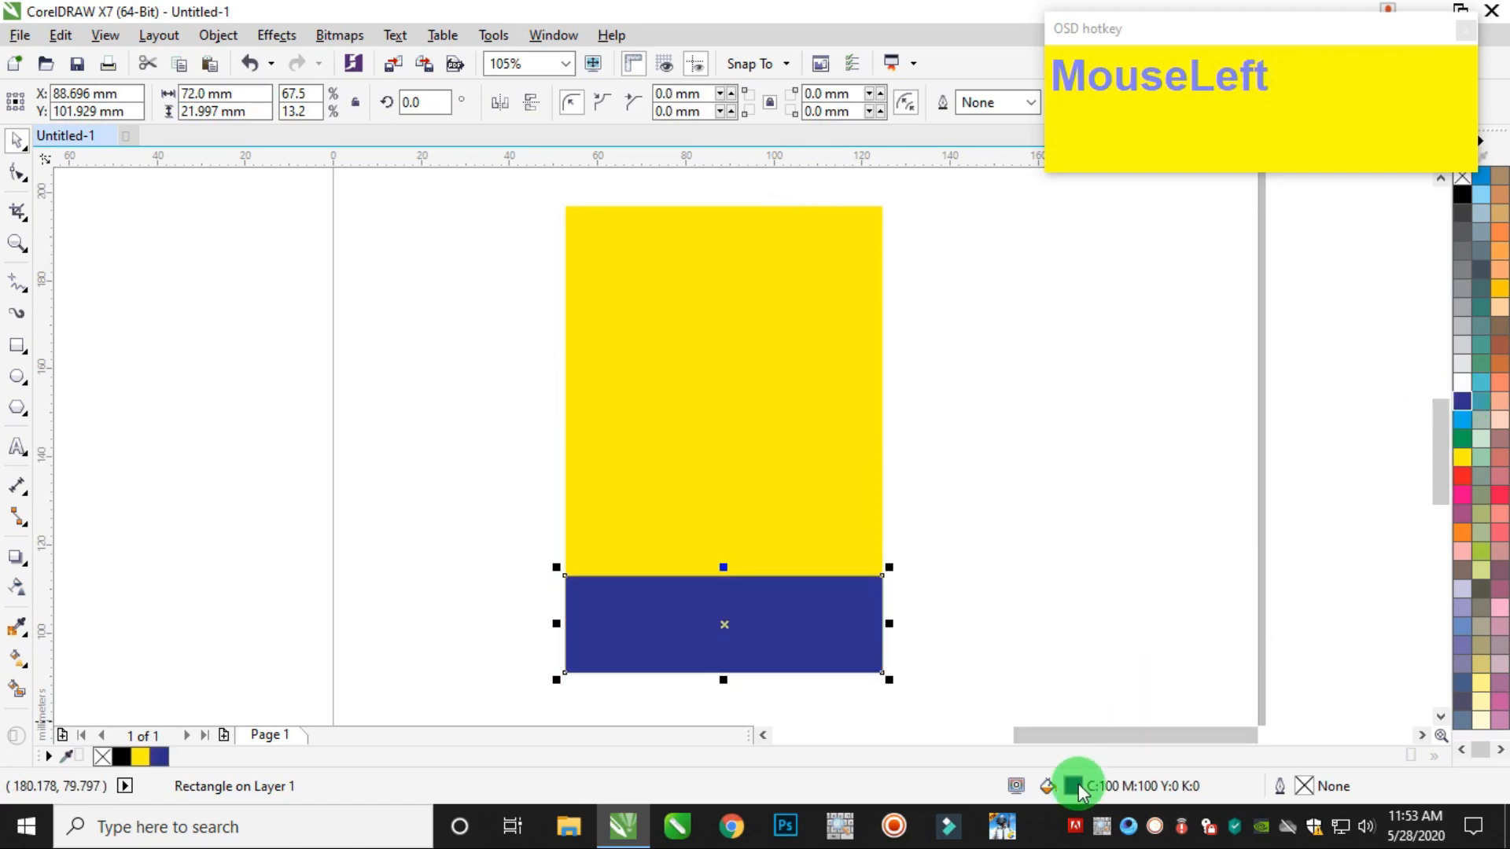
double_click(1074, 785)
double_click(973, 429)
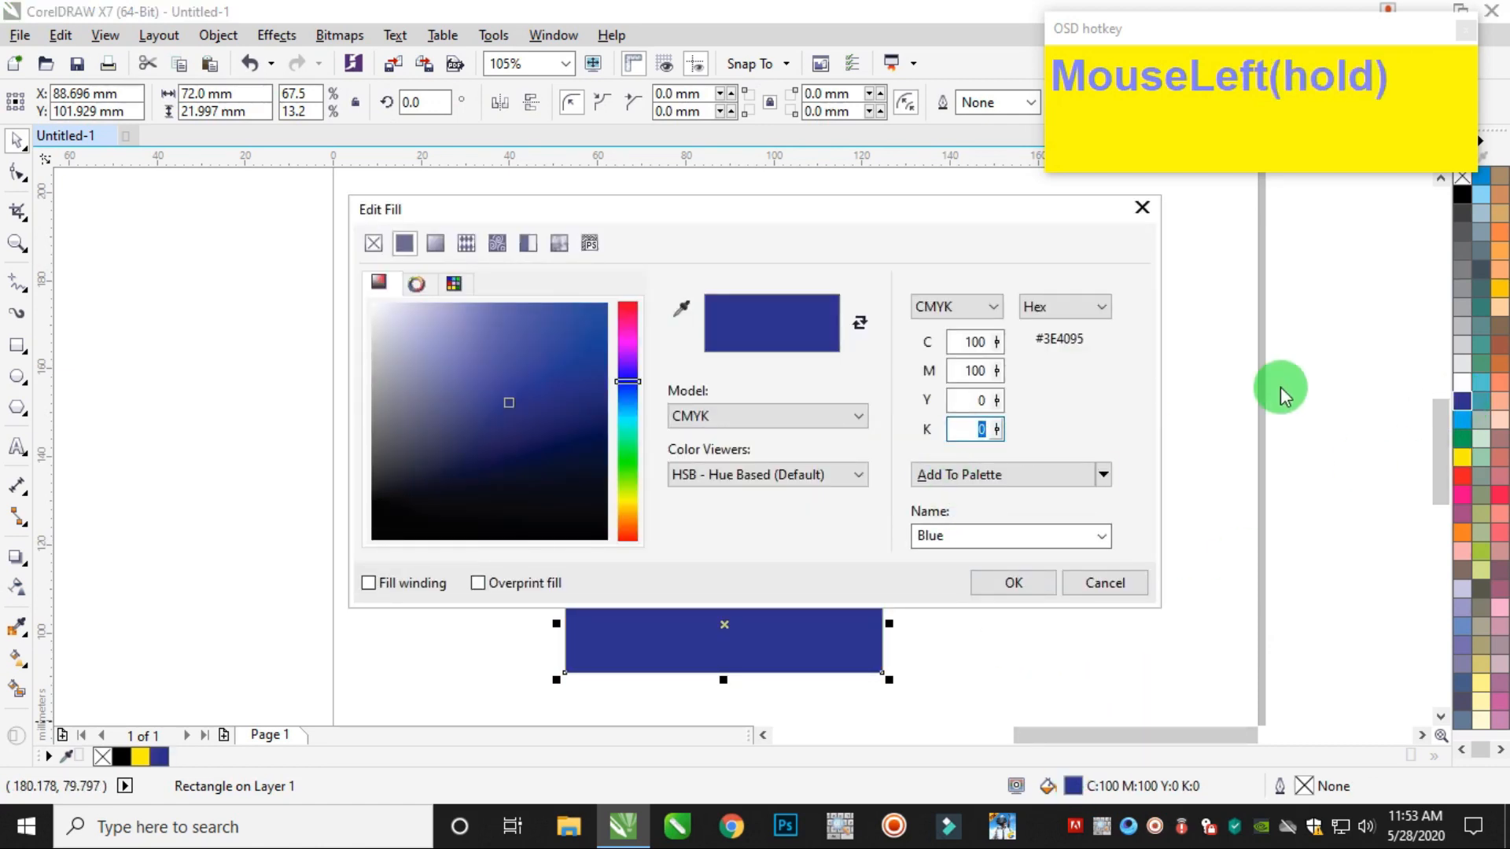
type("5")
key("shift+Left")
key("shift+Left")
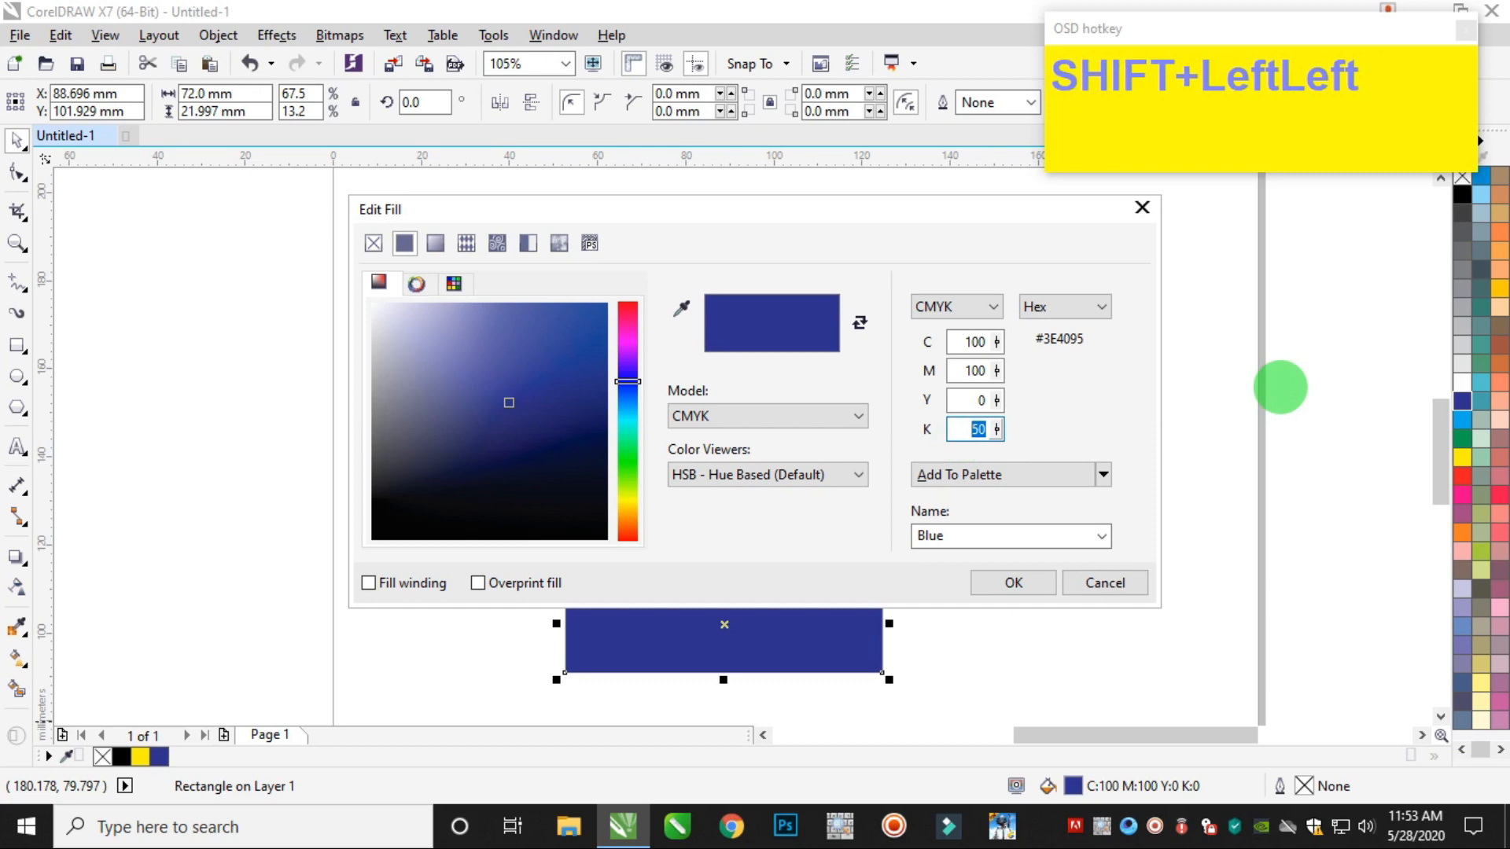
type("40")
key("Tab")
key("Return")
left_click(1060, 487)
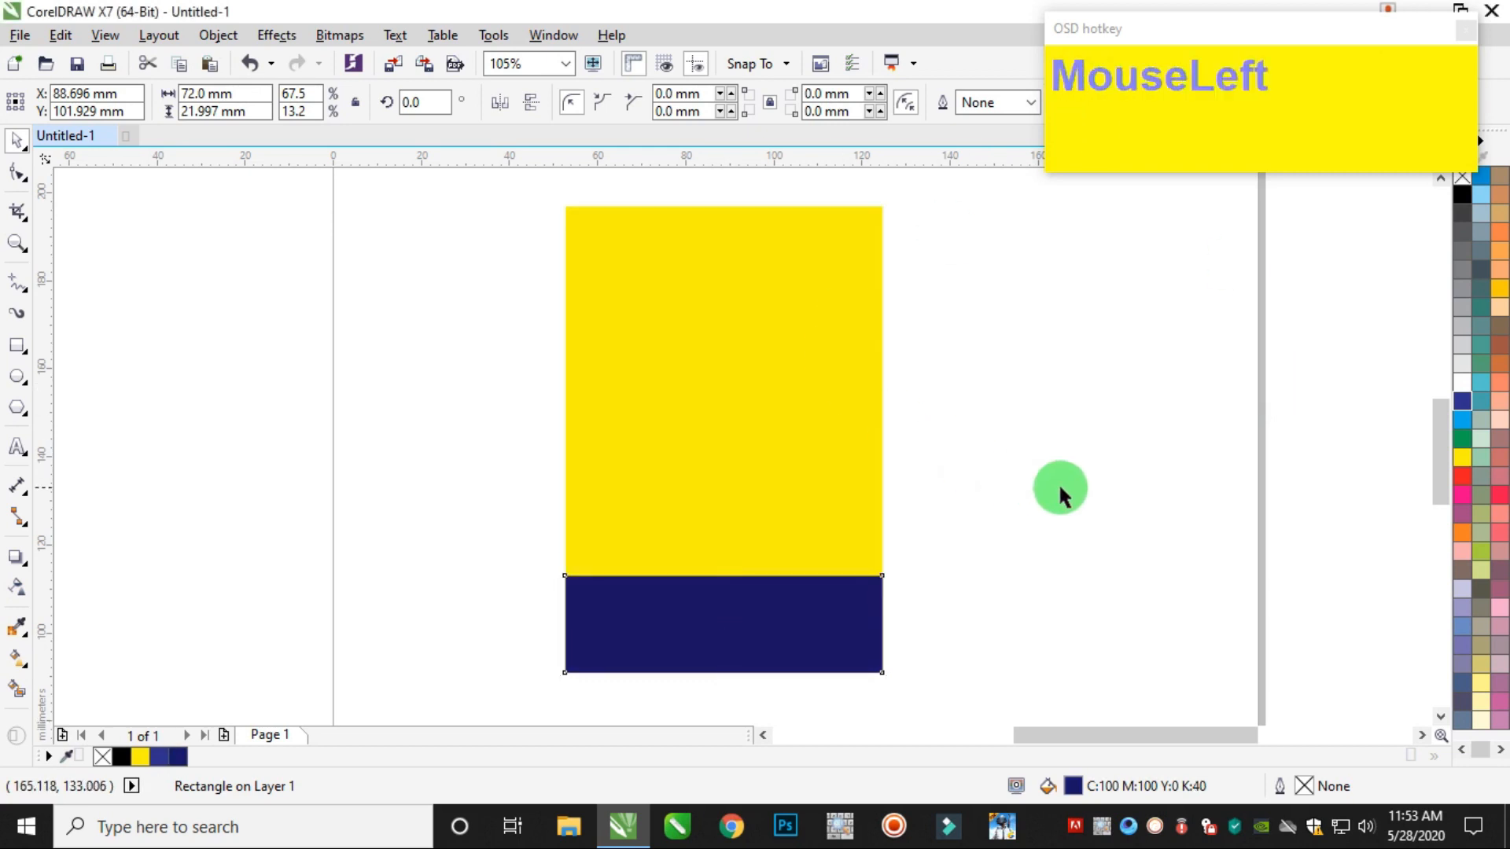
Convert the dark blue strip to curves and slant its top edge, raising the right corner and lowering the left
left_click(813, 626)
right_click(817, 626)
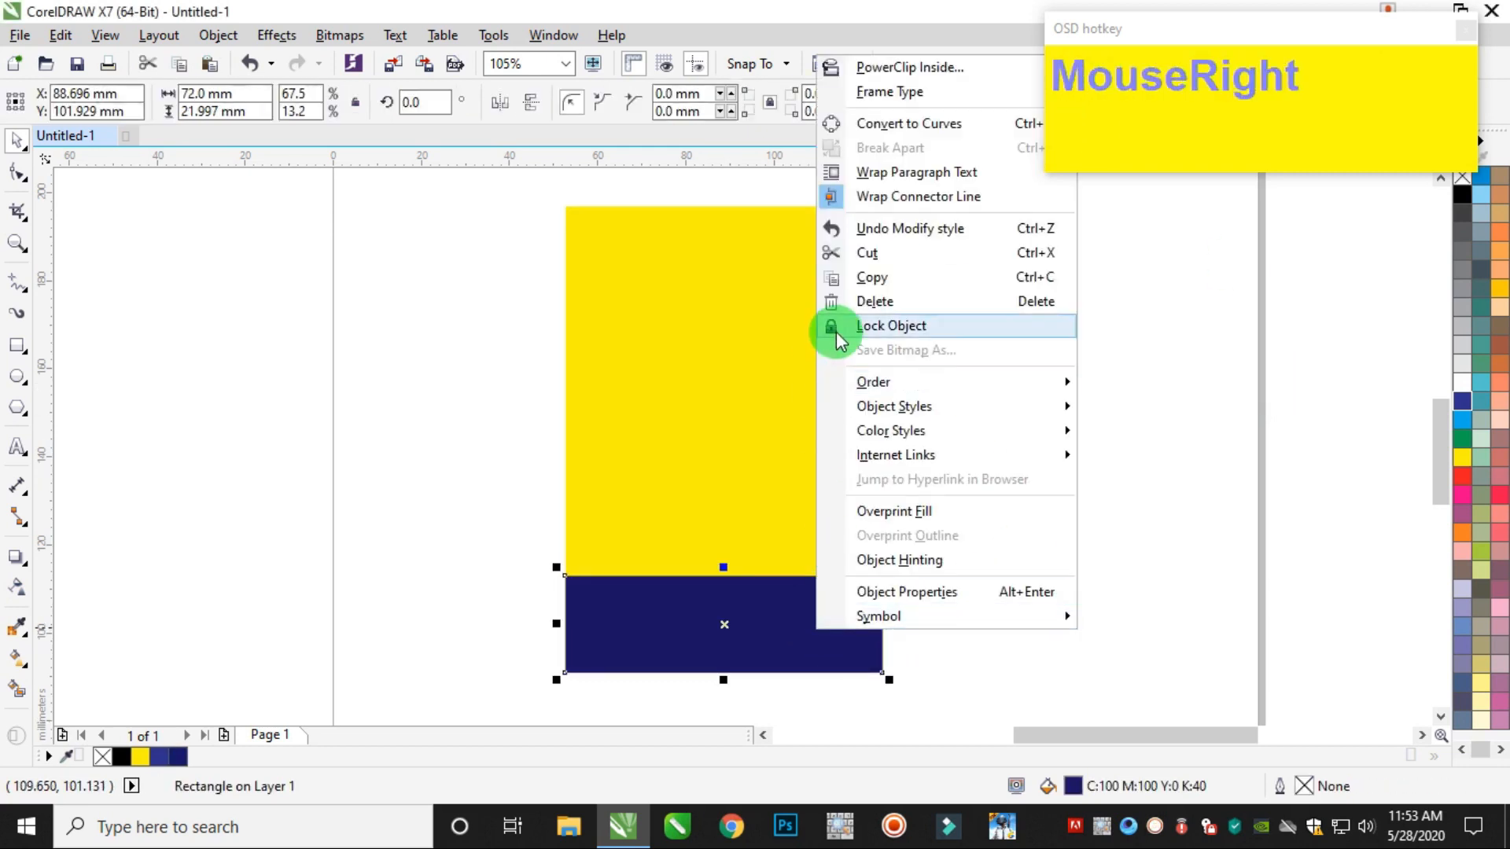
left_click(913, 124)
left_click(12, 145)
left_click(16, 173)
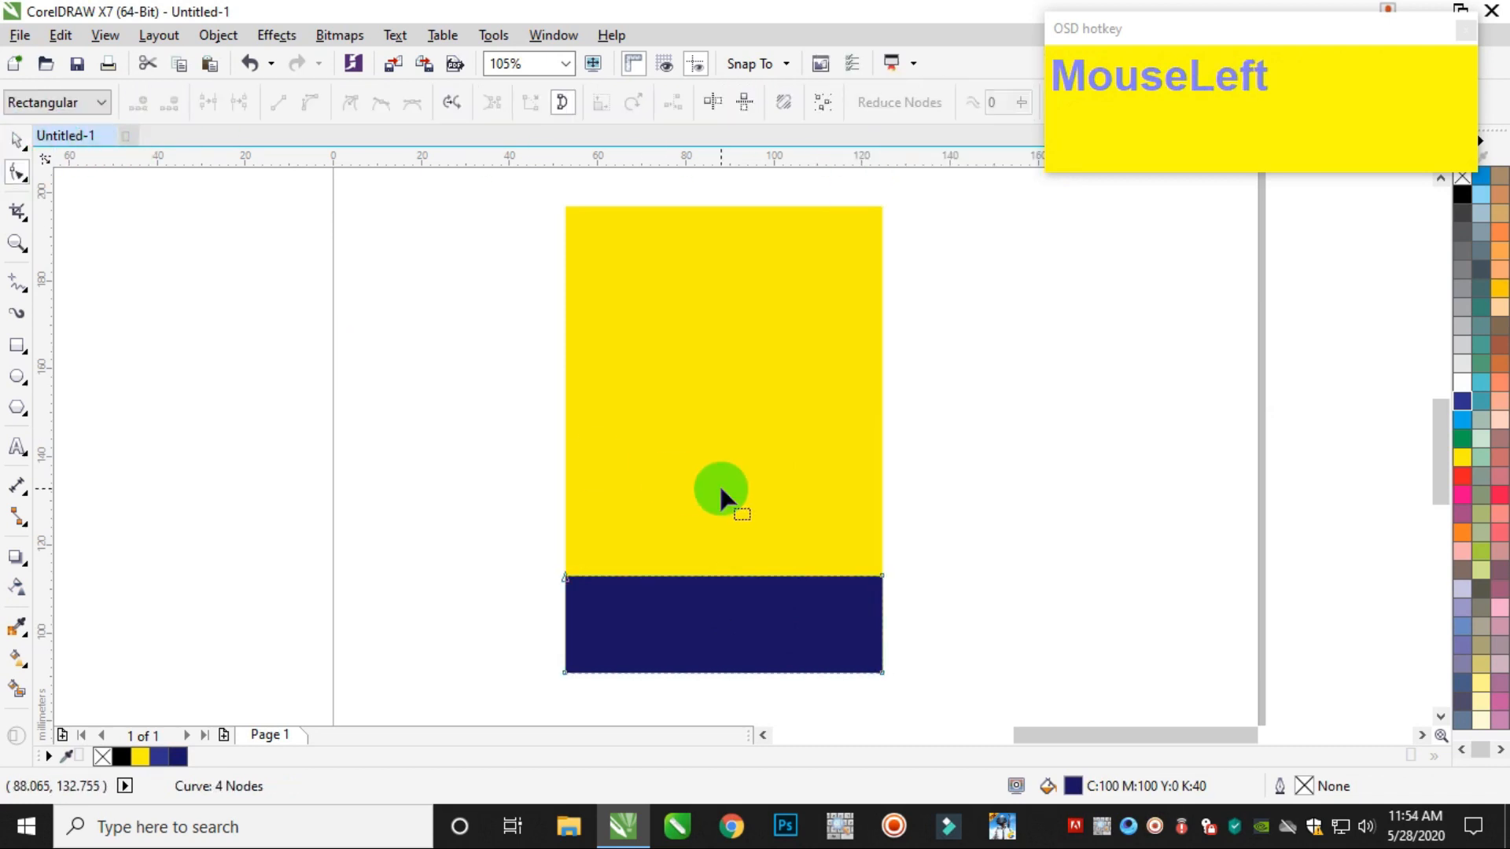
left_click_drag(808, 627, 810, 626)
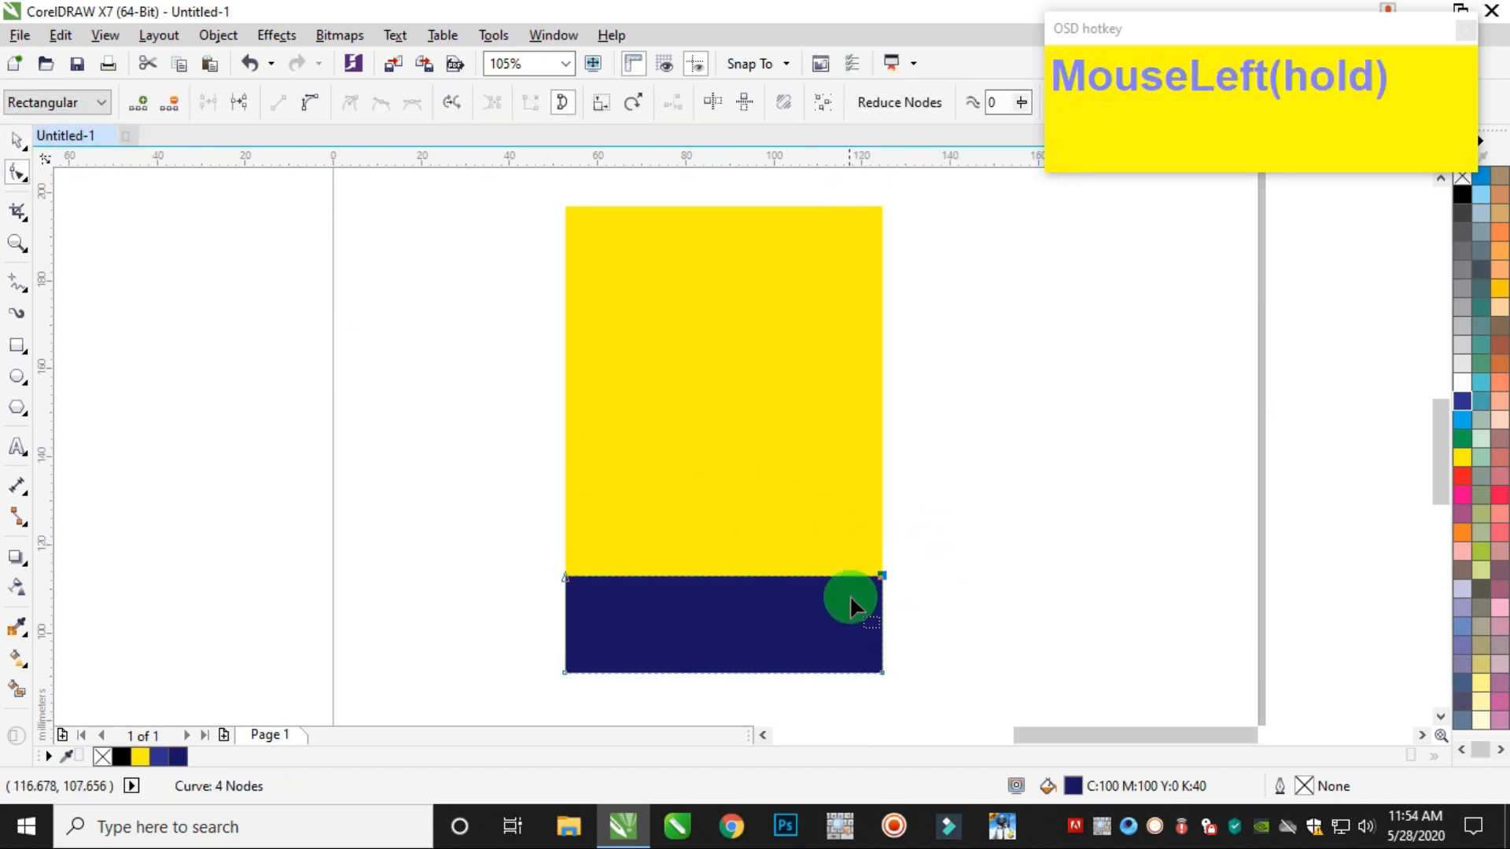
left_click_drag(883, 577, 884, 547, "ctrl")
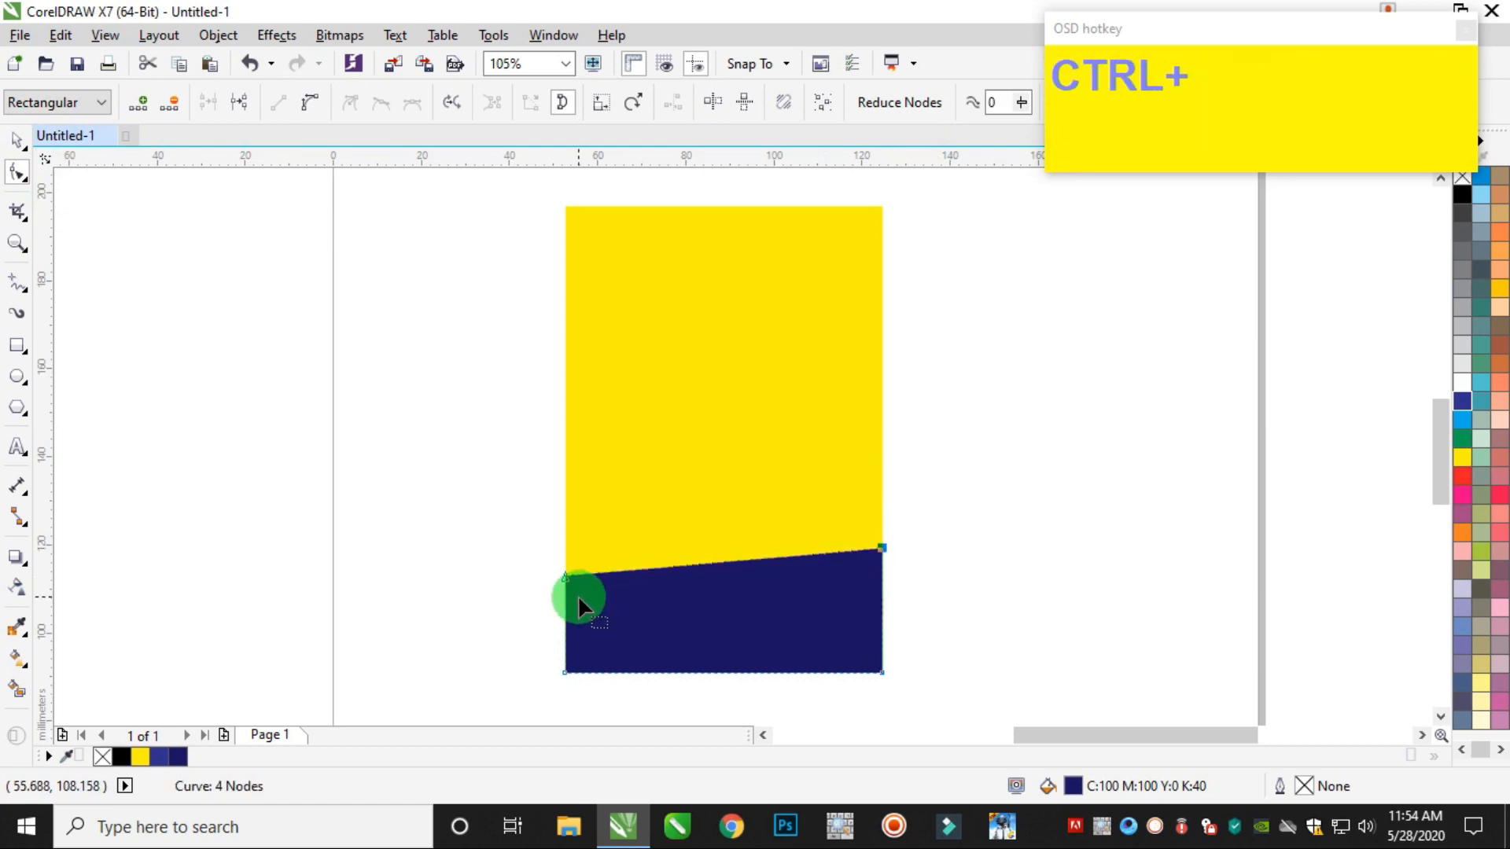
left_click(564, 580, "ctrl")
Convert the strip's slanted top edge to a curve and bow it upward into an arch
scroll(676, 590, "up", 3)
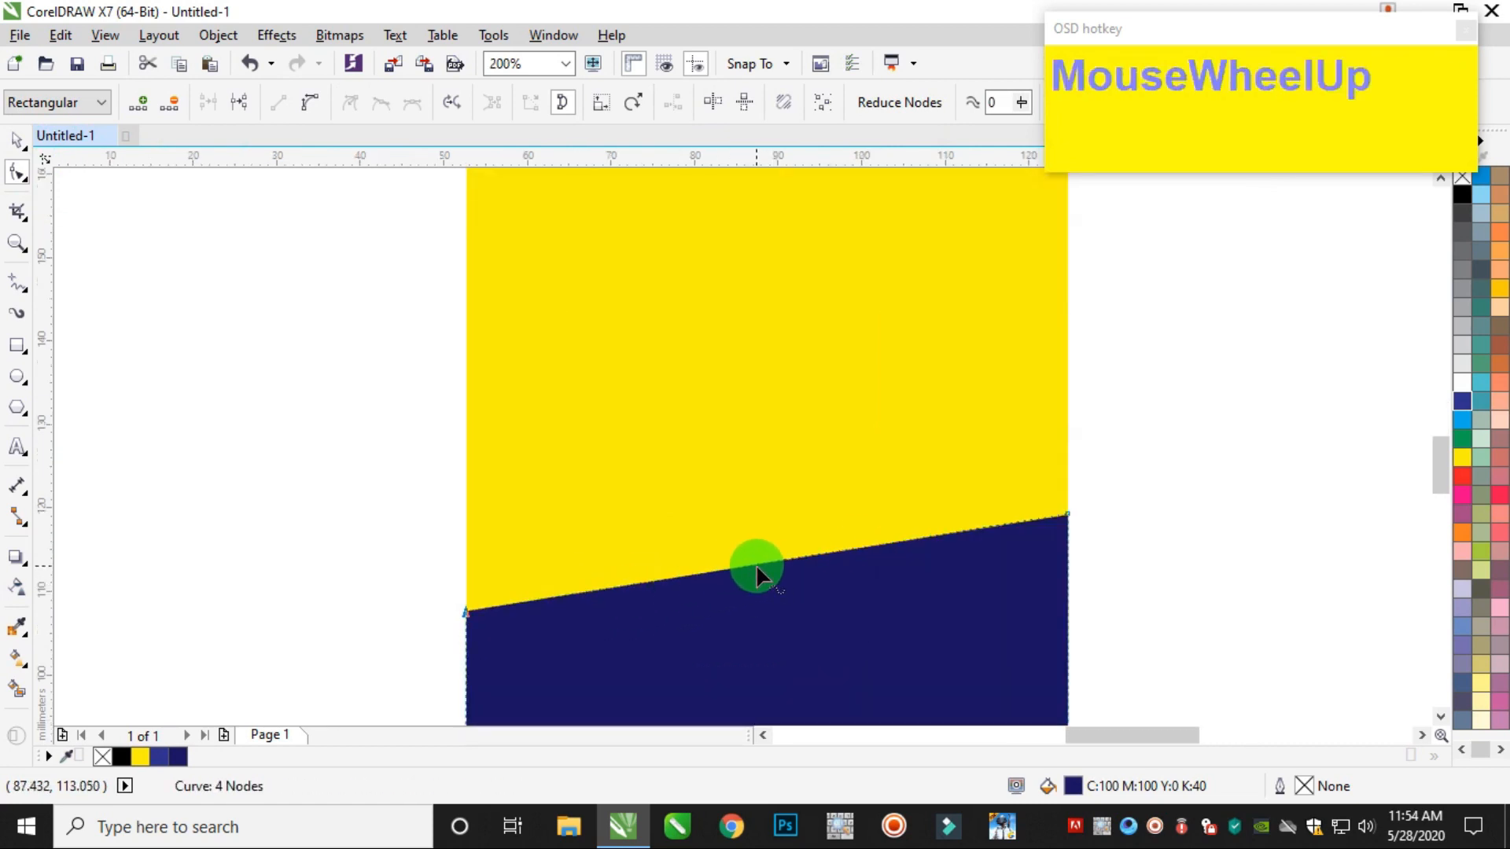
left_click(757, 564)
right_click(756, 566)
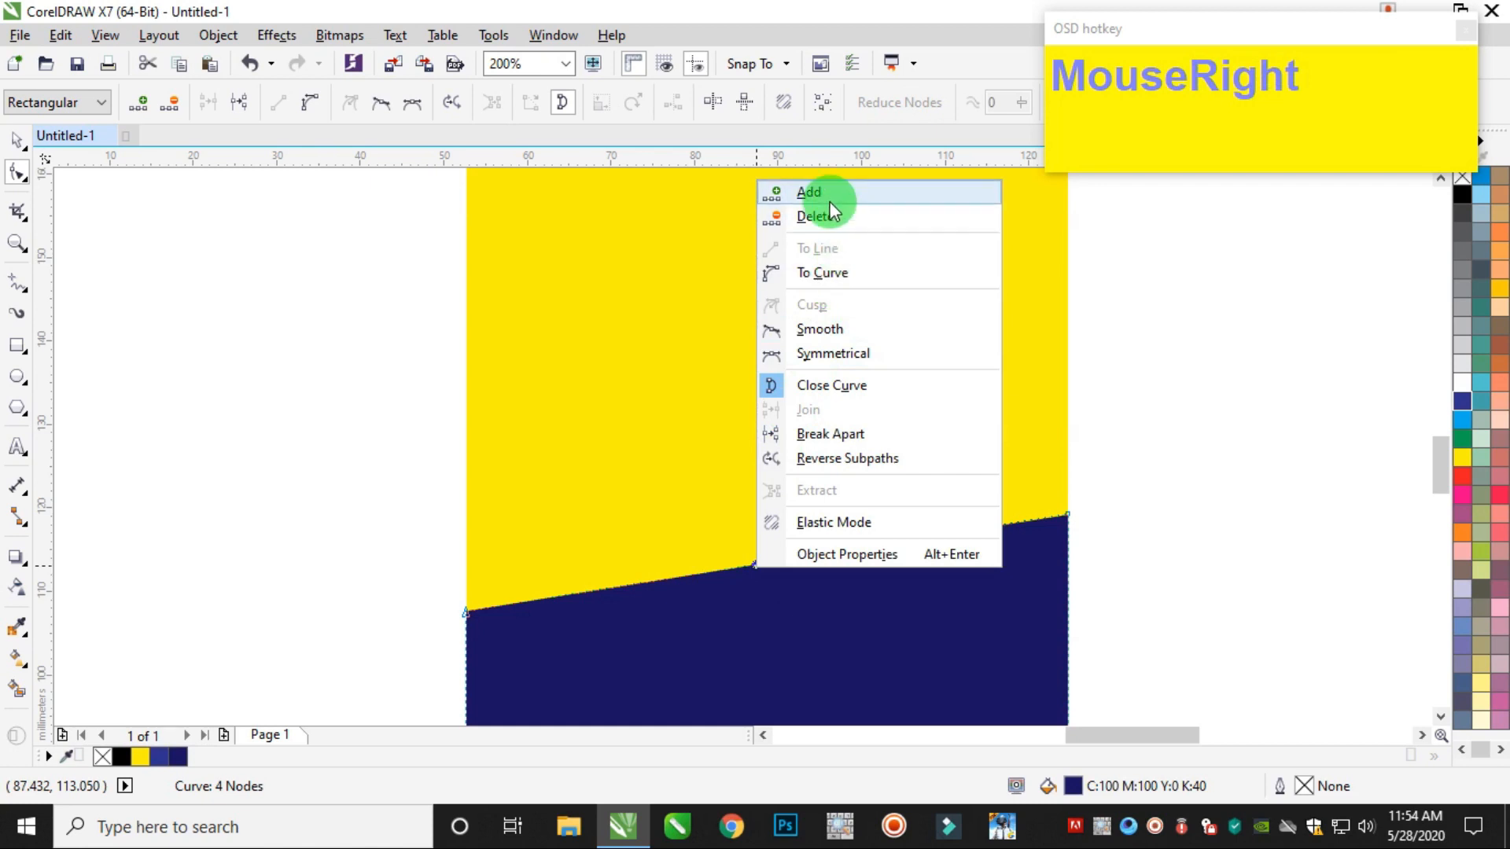
left_click(961, 274)
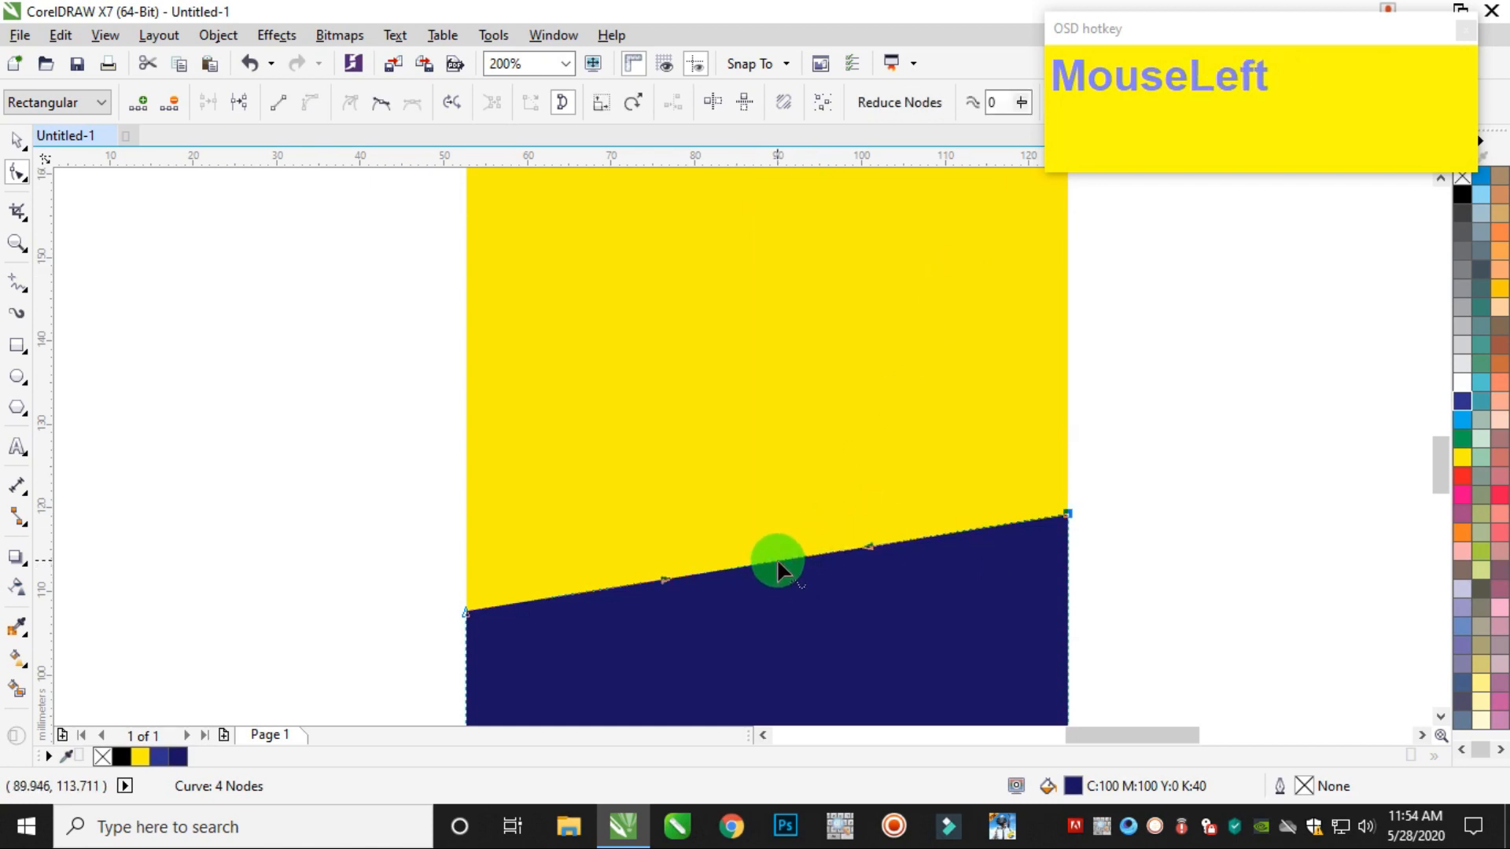
left_click_drag(778, 562, 762, 488)
Refine the arch by lowering its left end node, reshaping both curve handles and raising its right end node
left_click(467, 621, "ctrl")
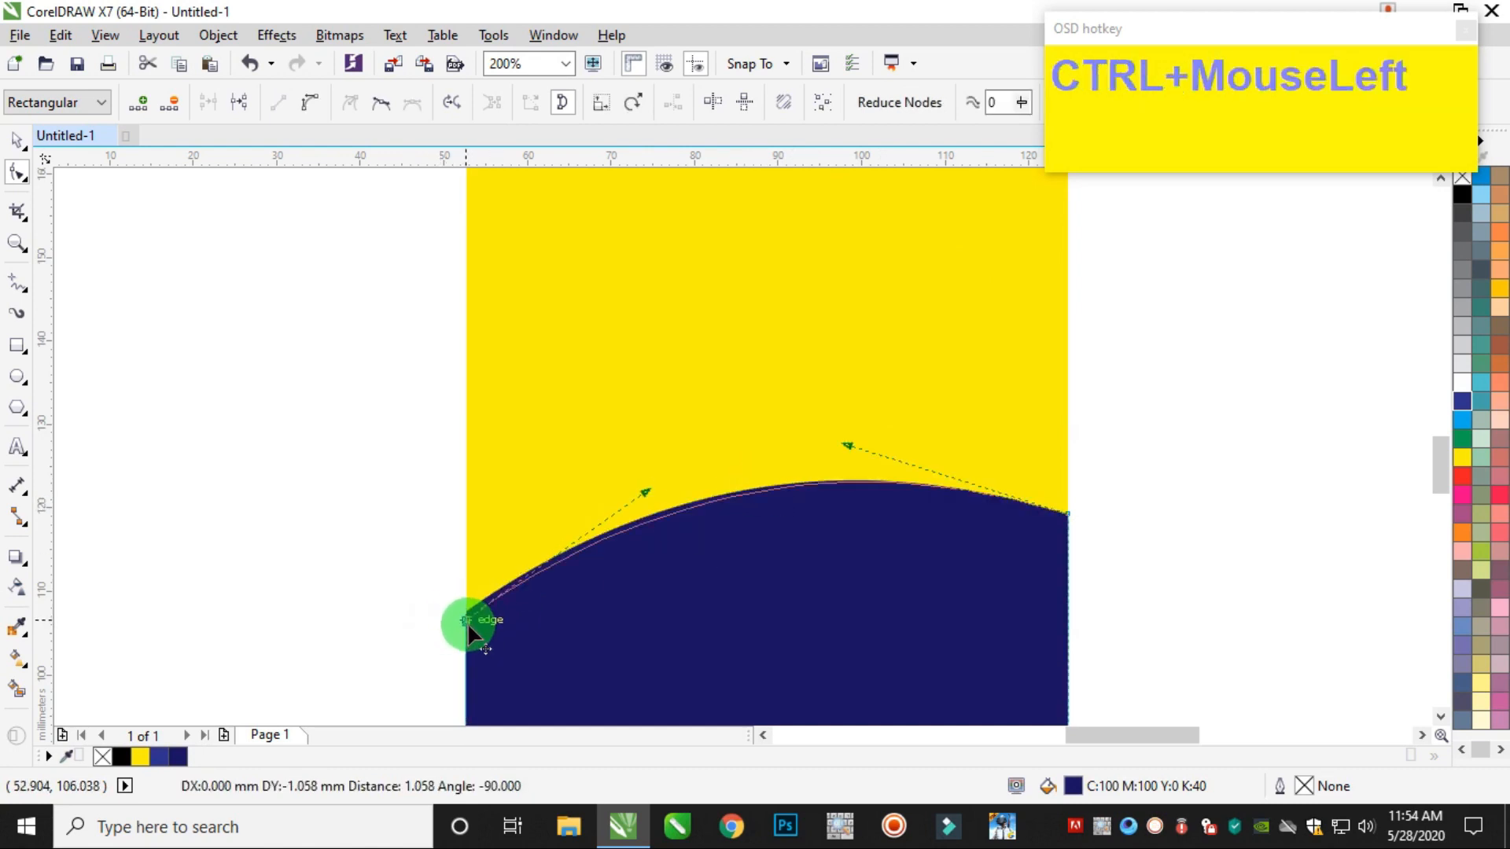
left_click_drag(646, 499, 560, 466)
left_click_drag(848, 446, 855, 425)
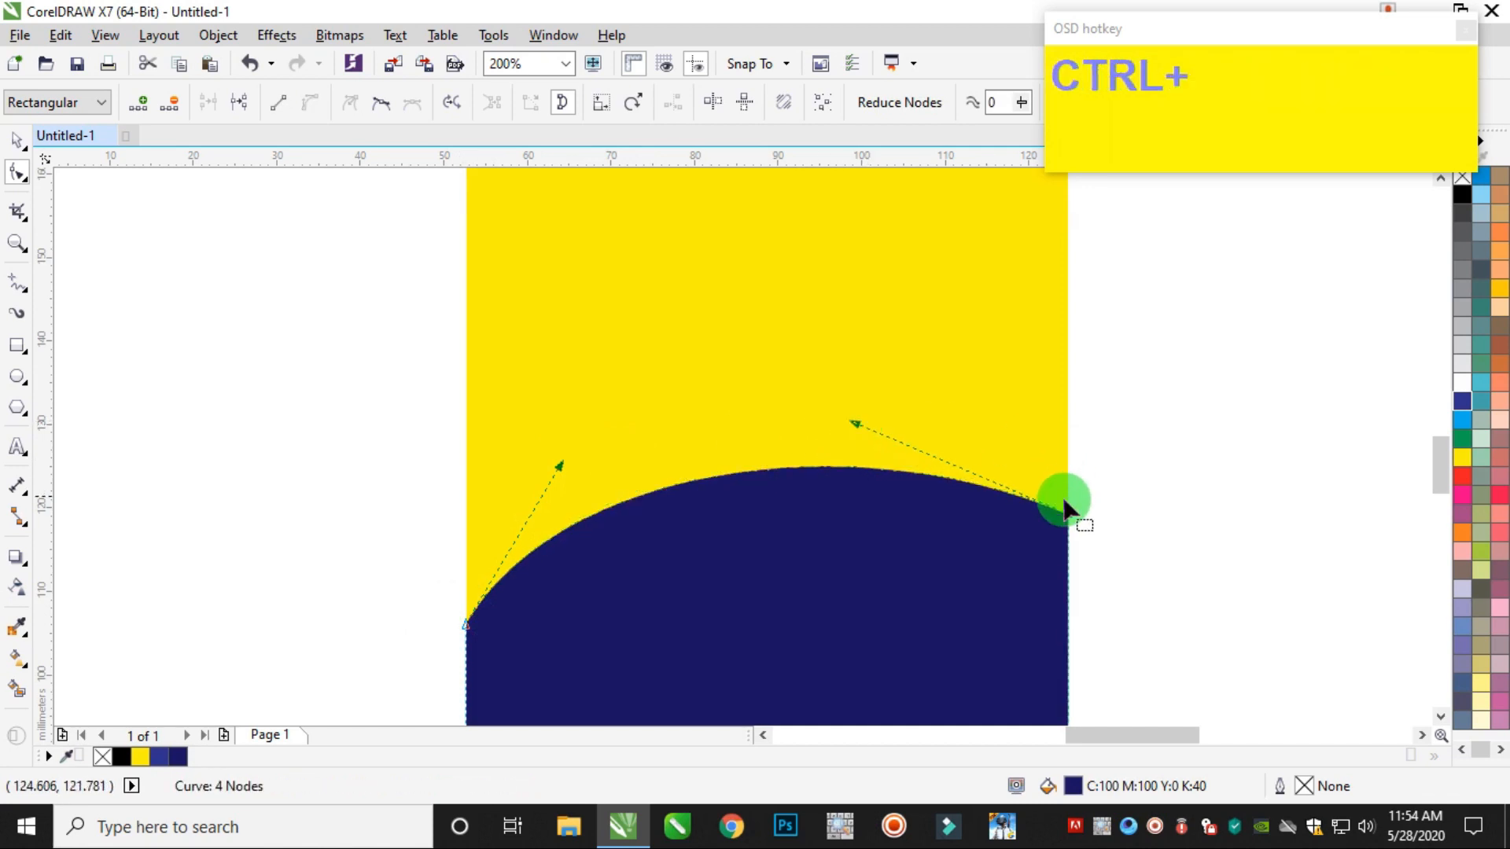
left_click_drag(1067, 515, 1067, 498)
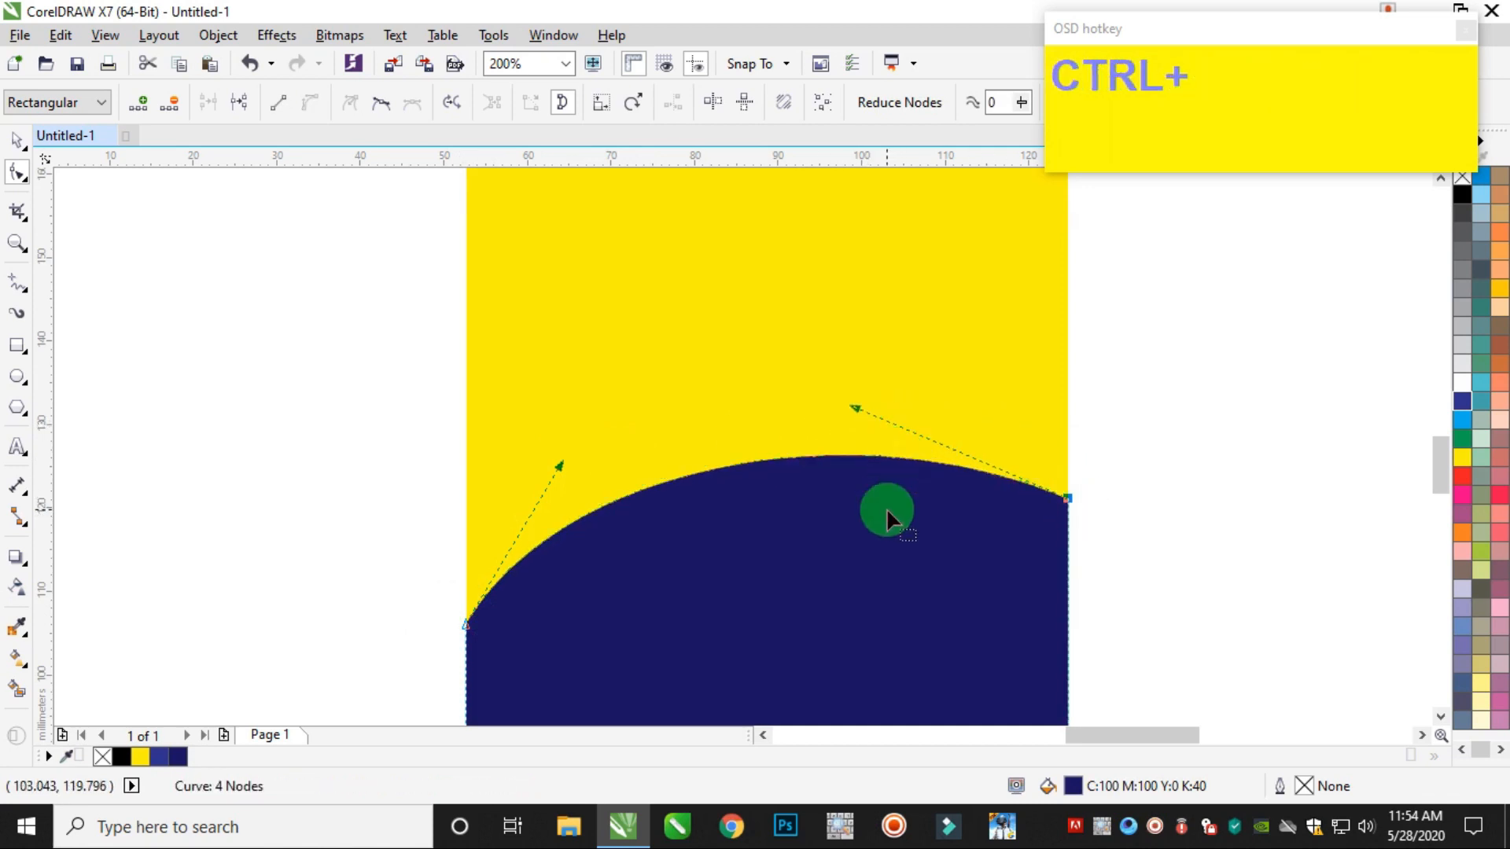
scroll(888, 519, "down", 2)
scroll(896, 554, "up", 1)
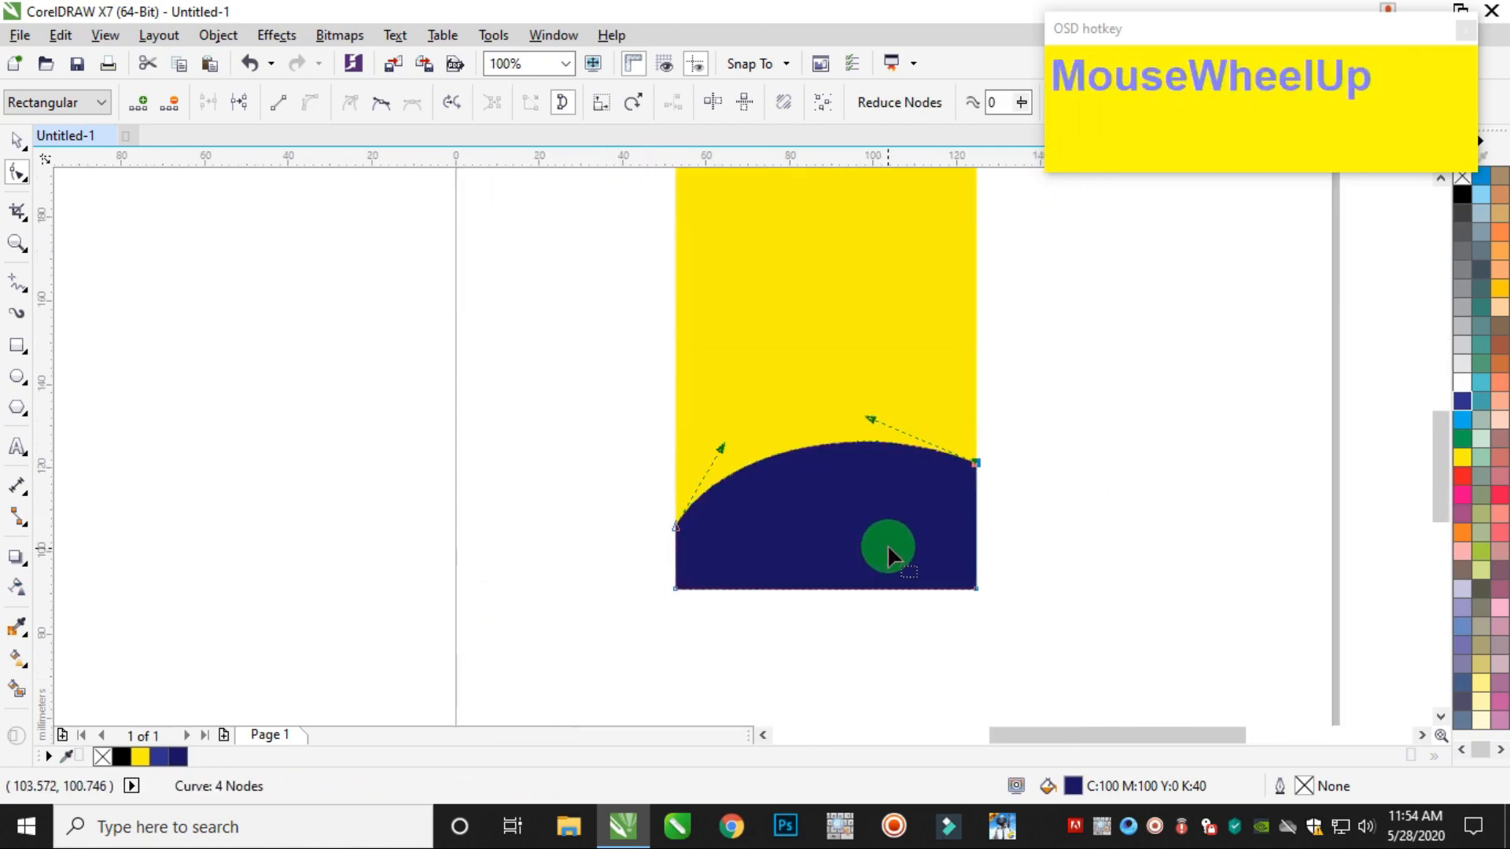
Fill the arched shape with red, CMYK 0, 100, 100, 0
left_click(20, 150)
scroll(826, 512, "up", 2)
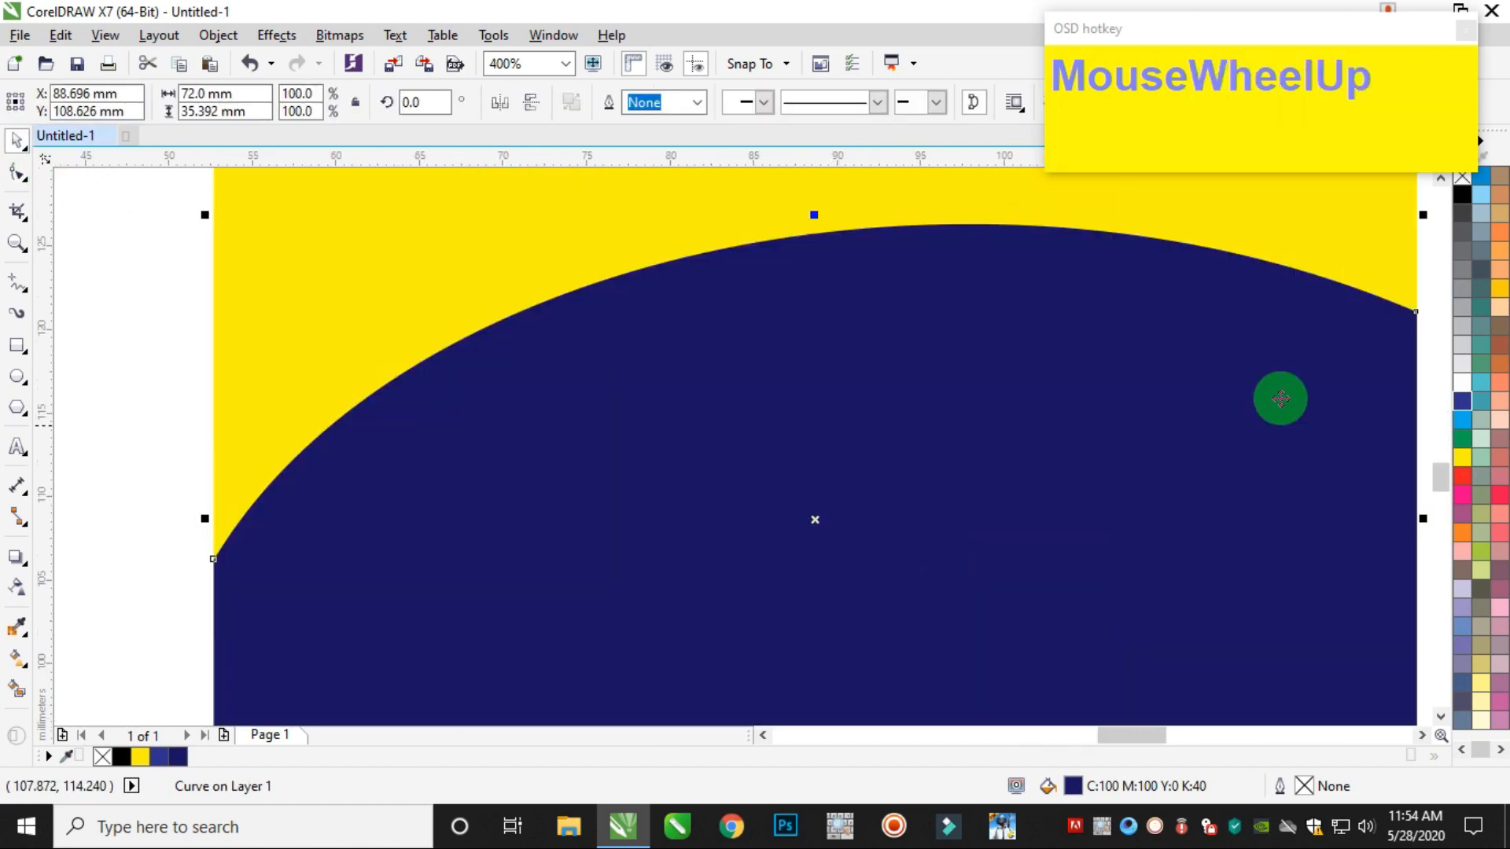
left_click(1482, 488)
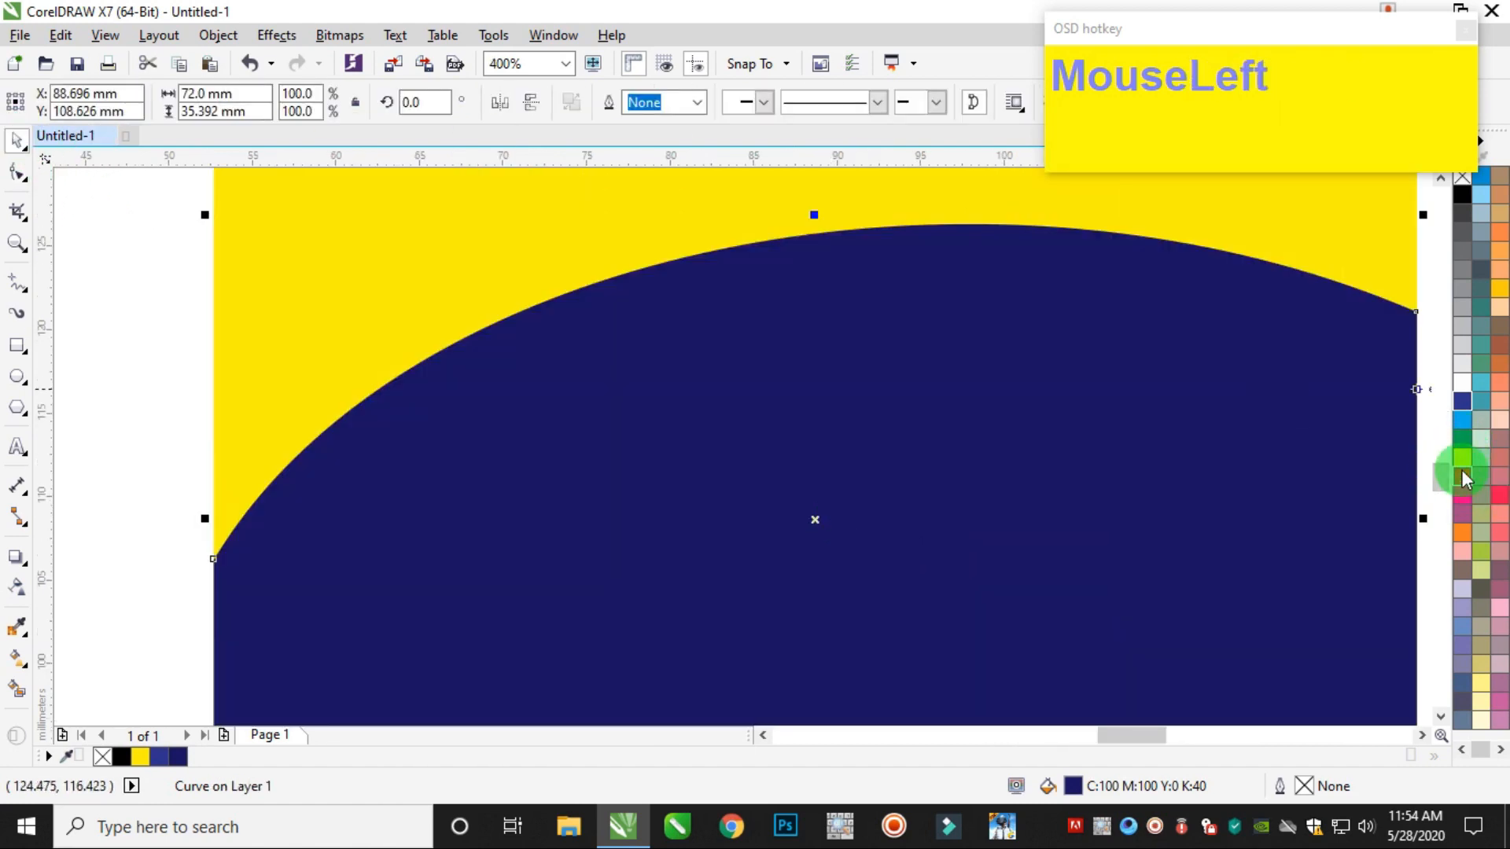
scroll(1101, 467, "down", 2)
Duplicate the red arch in place, shrink the copy to about 30 mm high from the top, and fill it with dark blue
right_click(1074, 446)
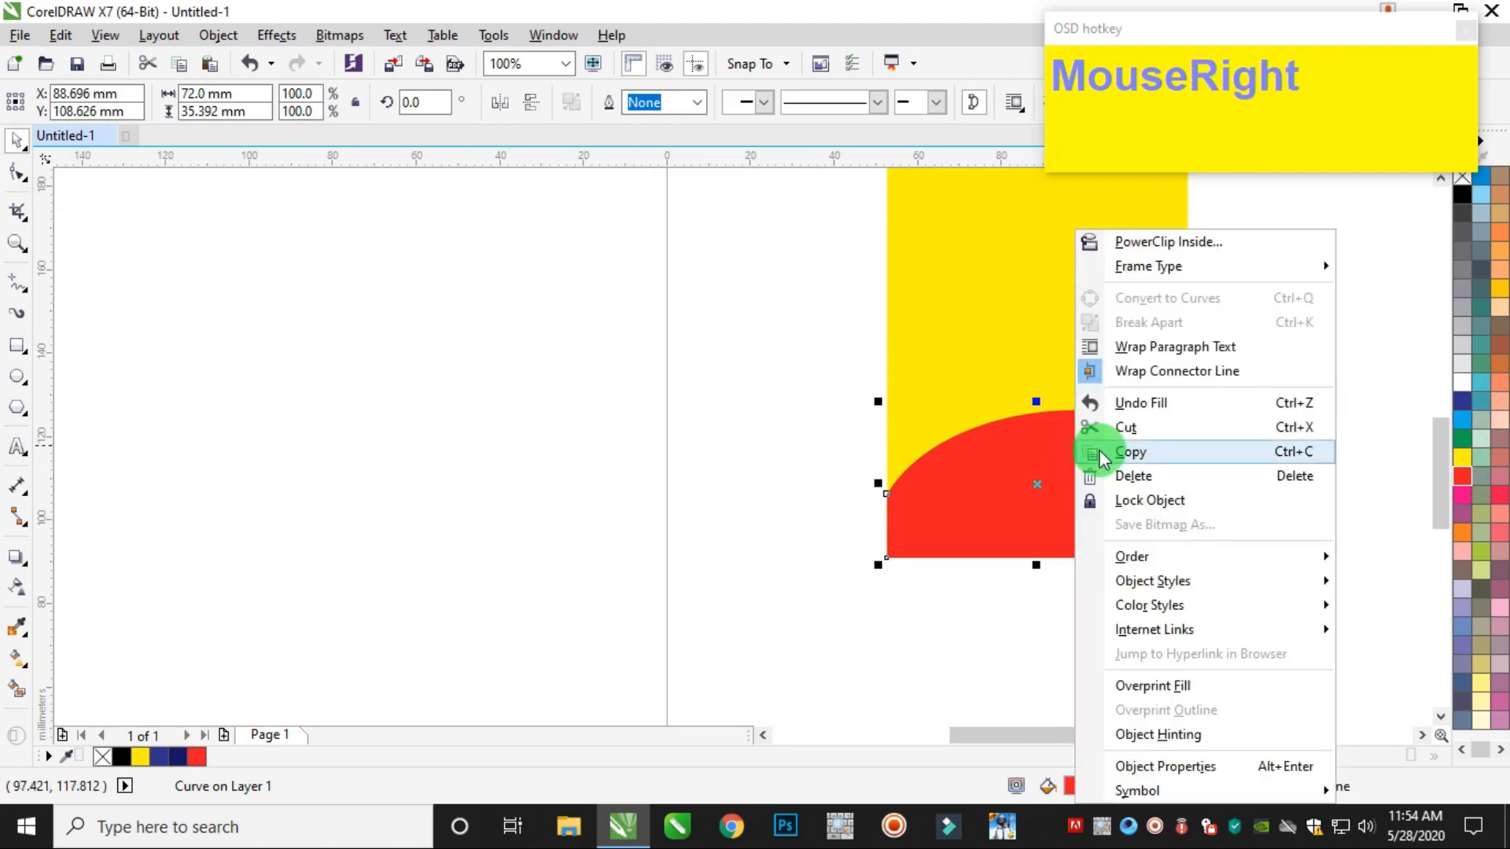
left_click(1148, 455)
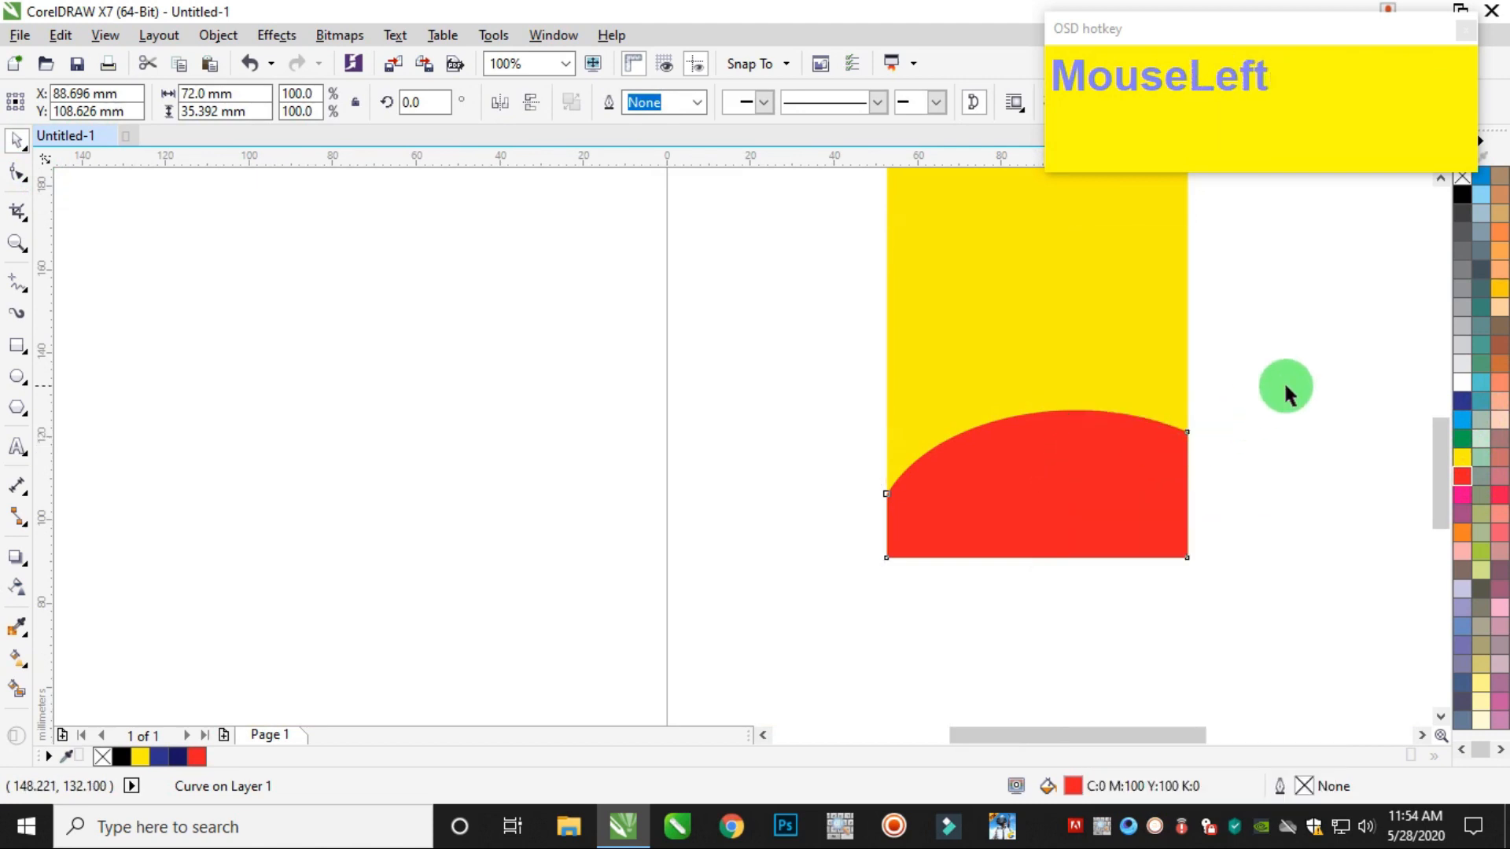
right_click(1285, 338)
left_click(1329, 474)
scroll(1109, 468, "up", 1)
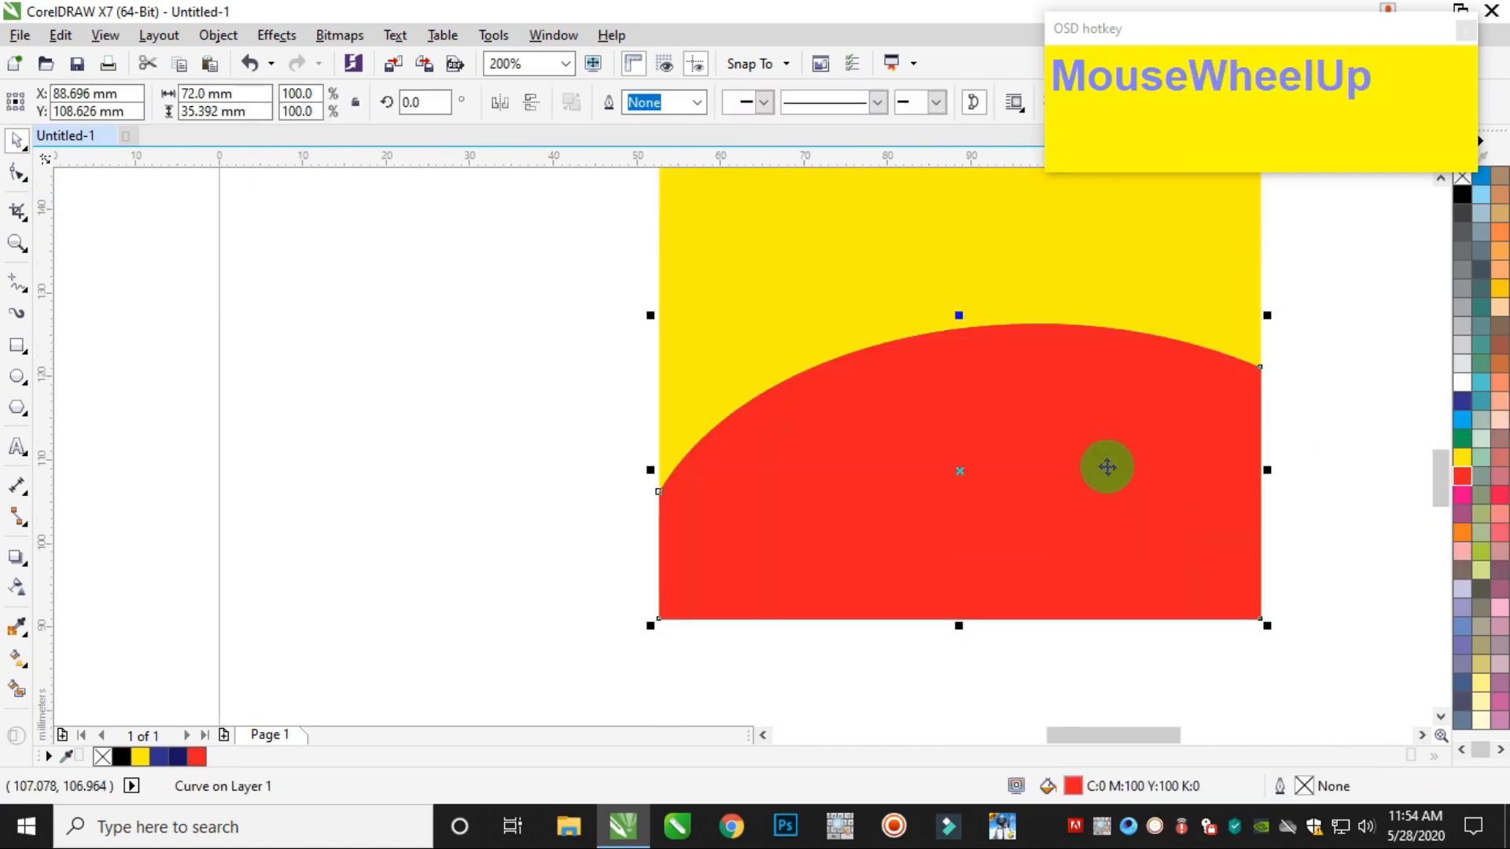
left_click_drag(959, 315, 961, 358)
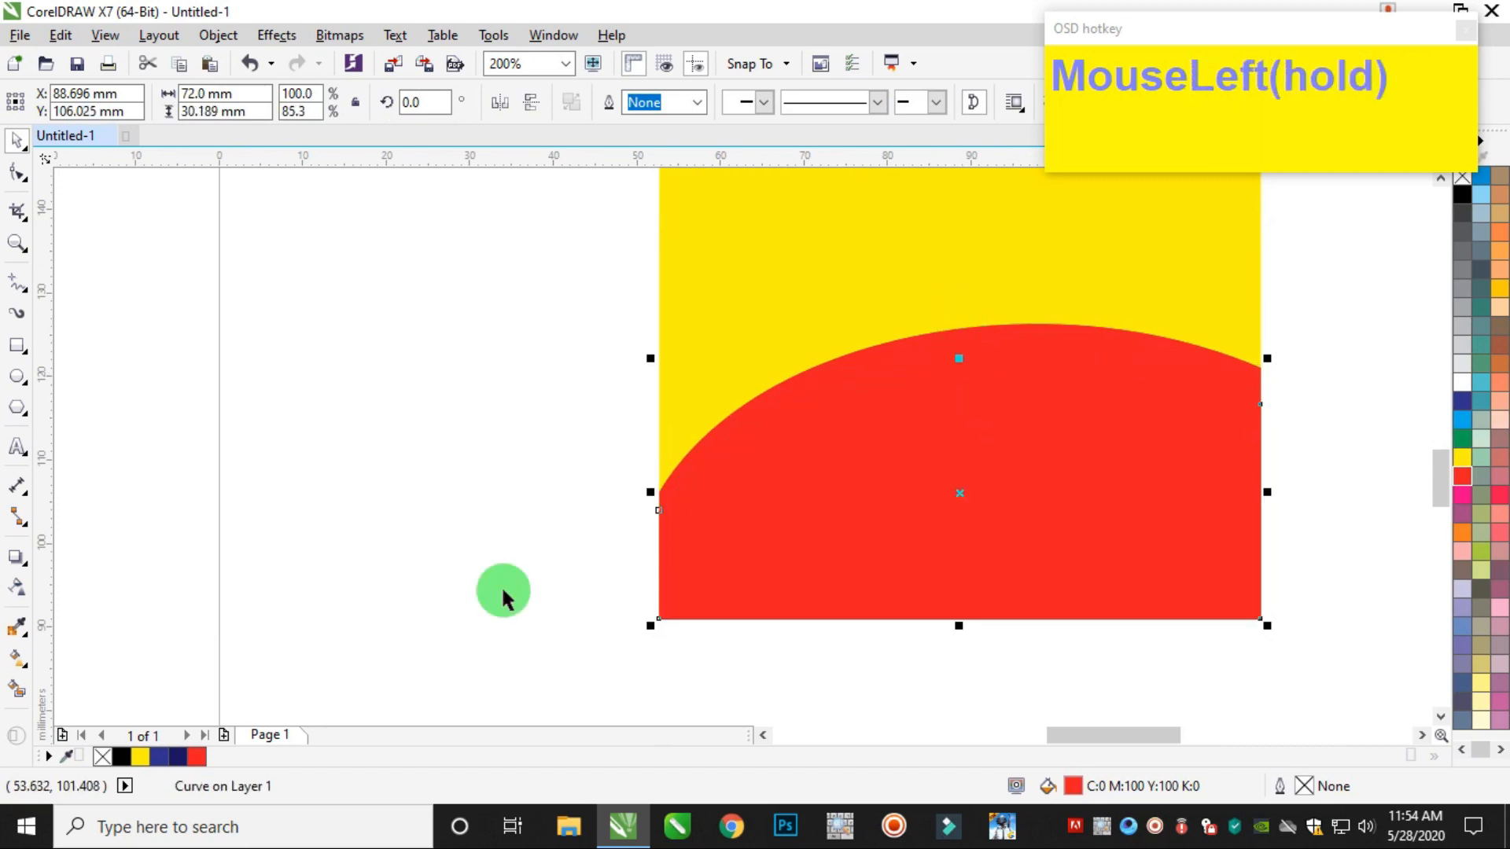
left_click(177, 756)
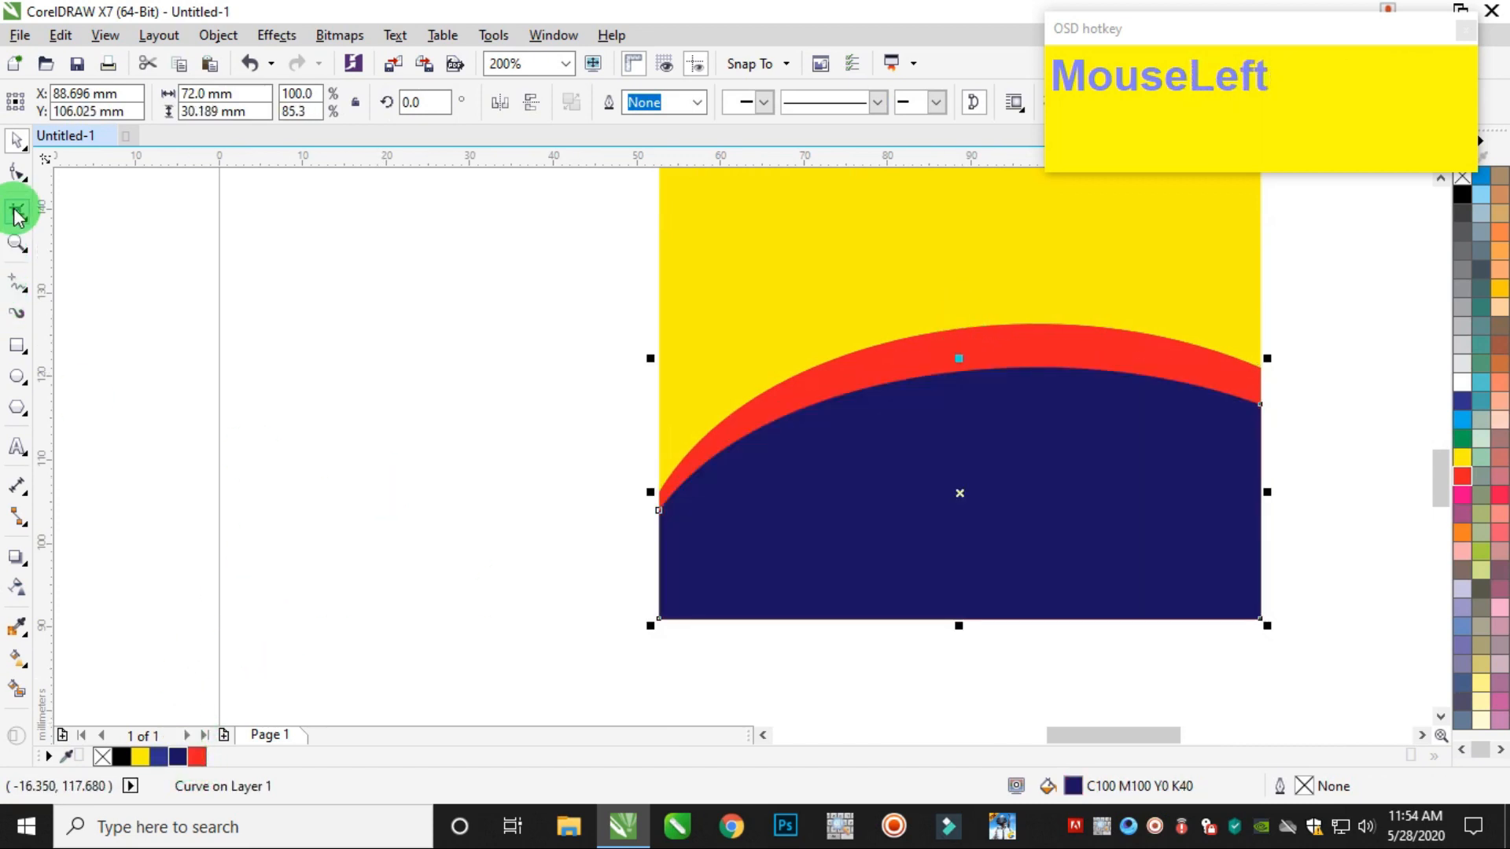
Reshape the dark blue arch by raising its right end node to the red arch's corner, lowering its left end node and adjusting the left handle
left_click(17, 180)
left_click(1260, 404)
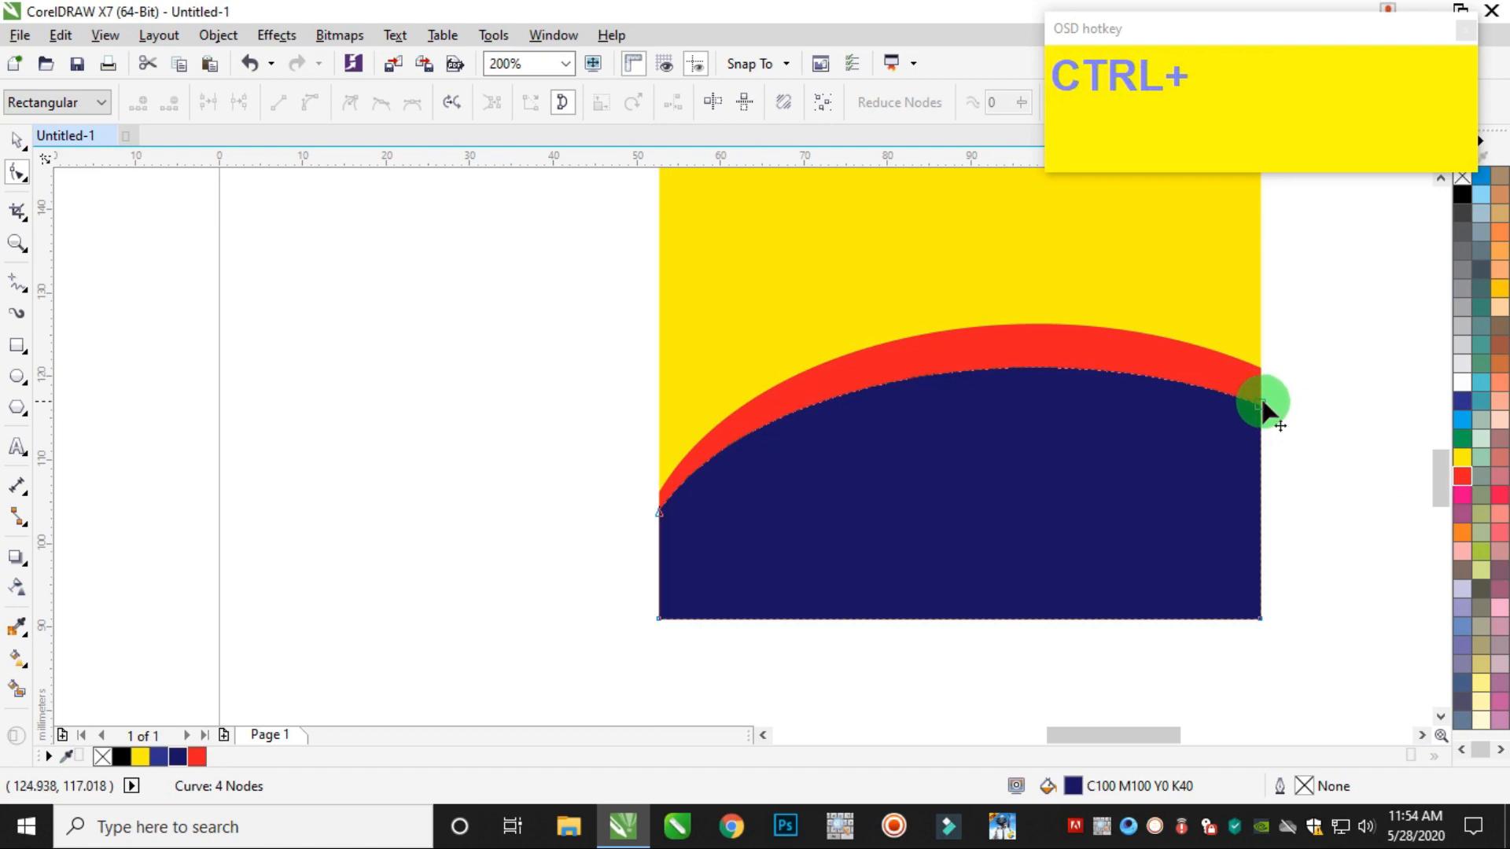
left_click_drag(1260, 404, 1260, 366)
left_click(742, 495)
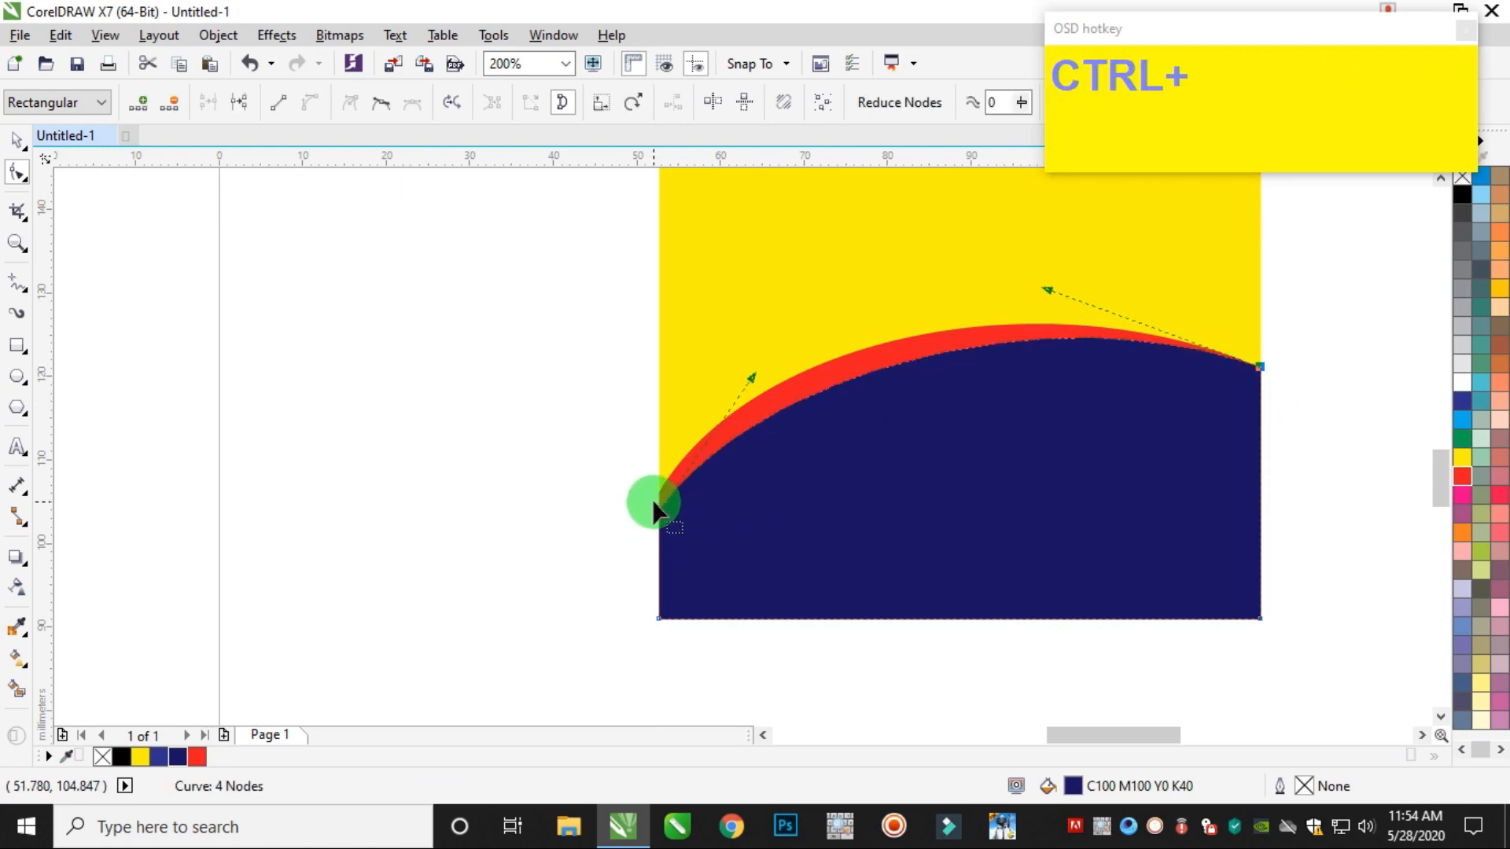
left_click_drag(655, 507, 665, 536)
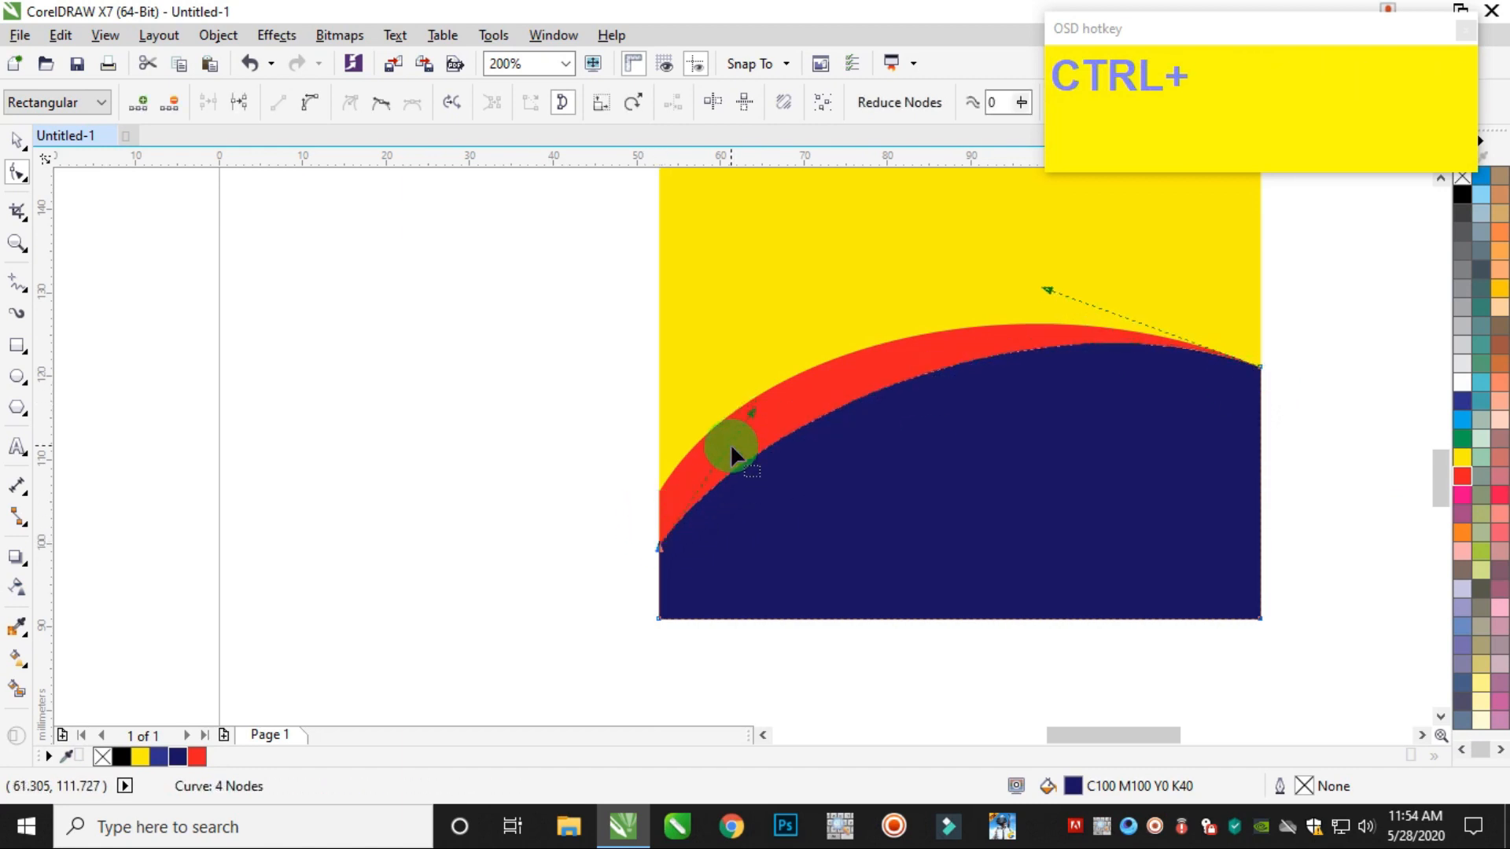
left_click_drag(755, 413, 598, 444)
Raise the red arch's left end node and move its right curve handle up and outward to lift the crest
left_click(675, 474, "ctrl")
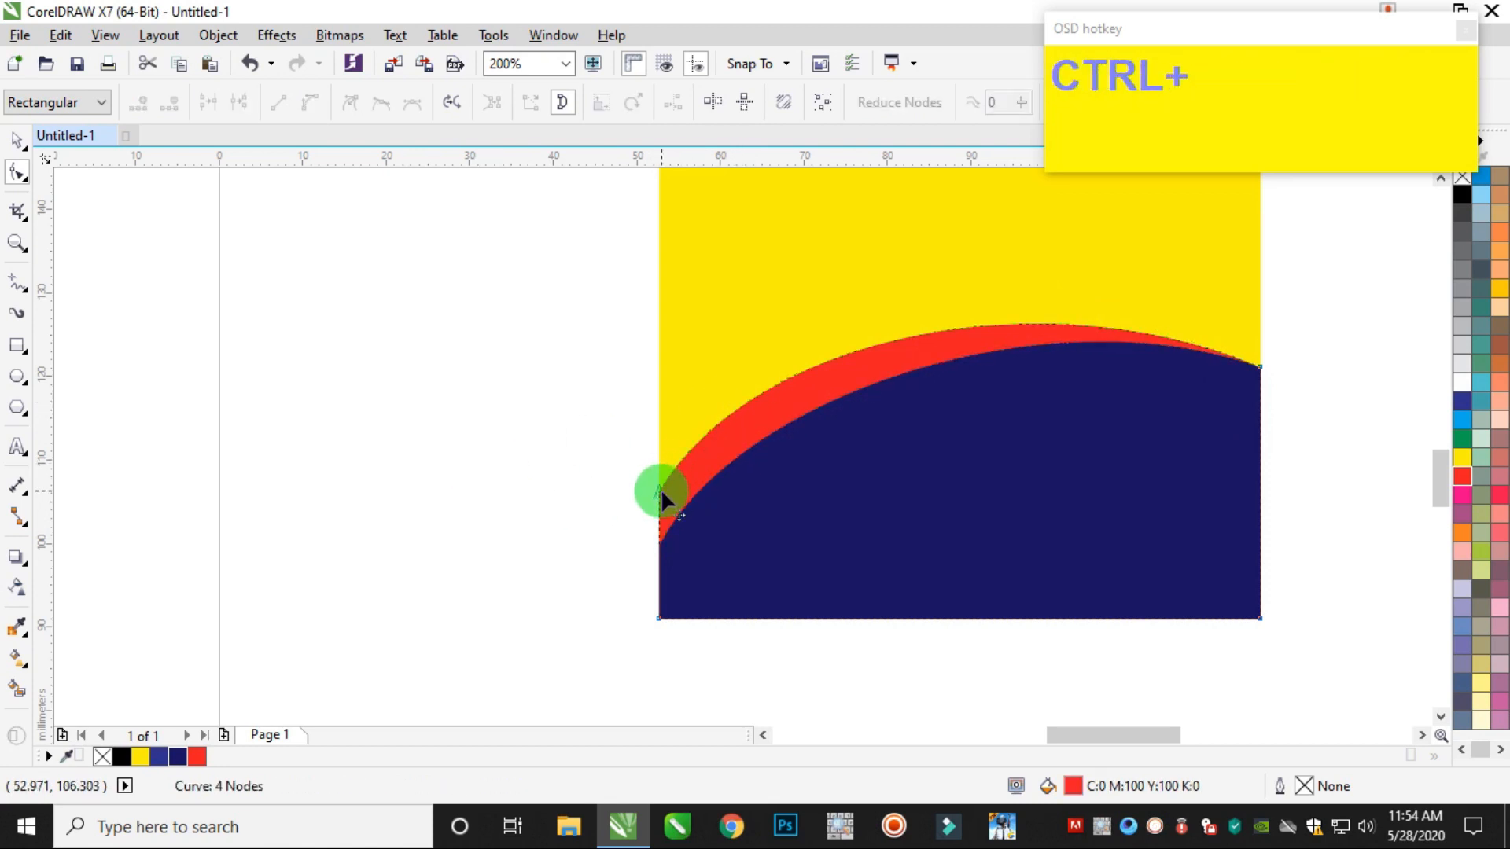
left_click_drag(662, 492, 664, 449)
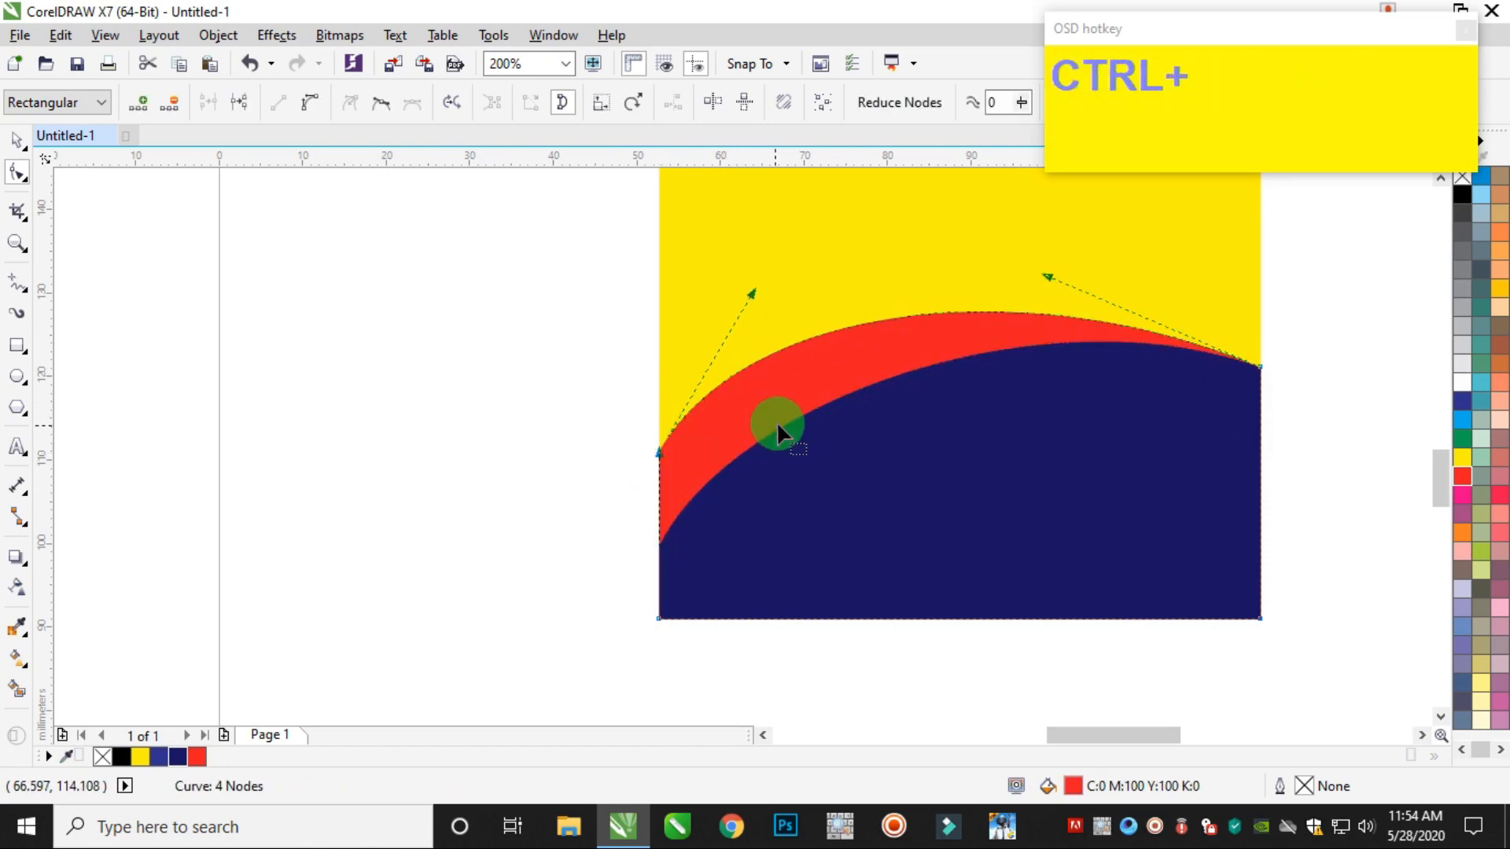
left_click_drag(1046, 275, 1074, 258)
Raise the dark blue arch's left end node to narrow the red band along the left edge
left_click(729, 535, "ctrl")
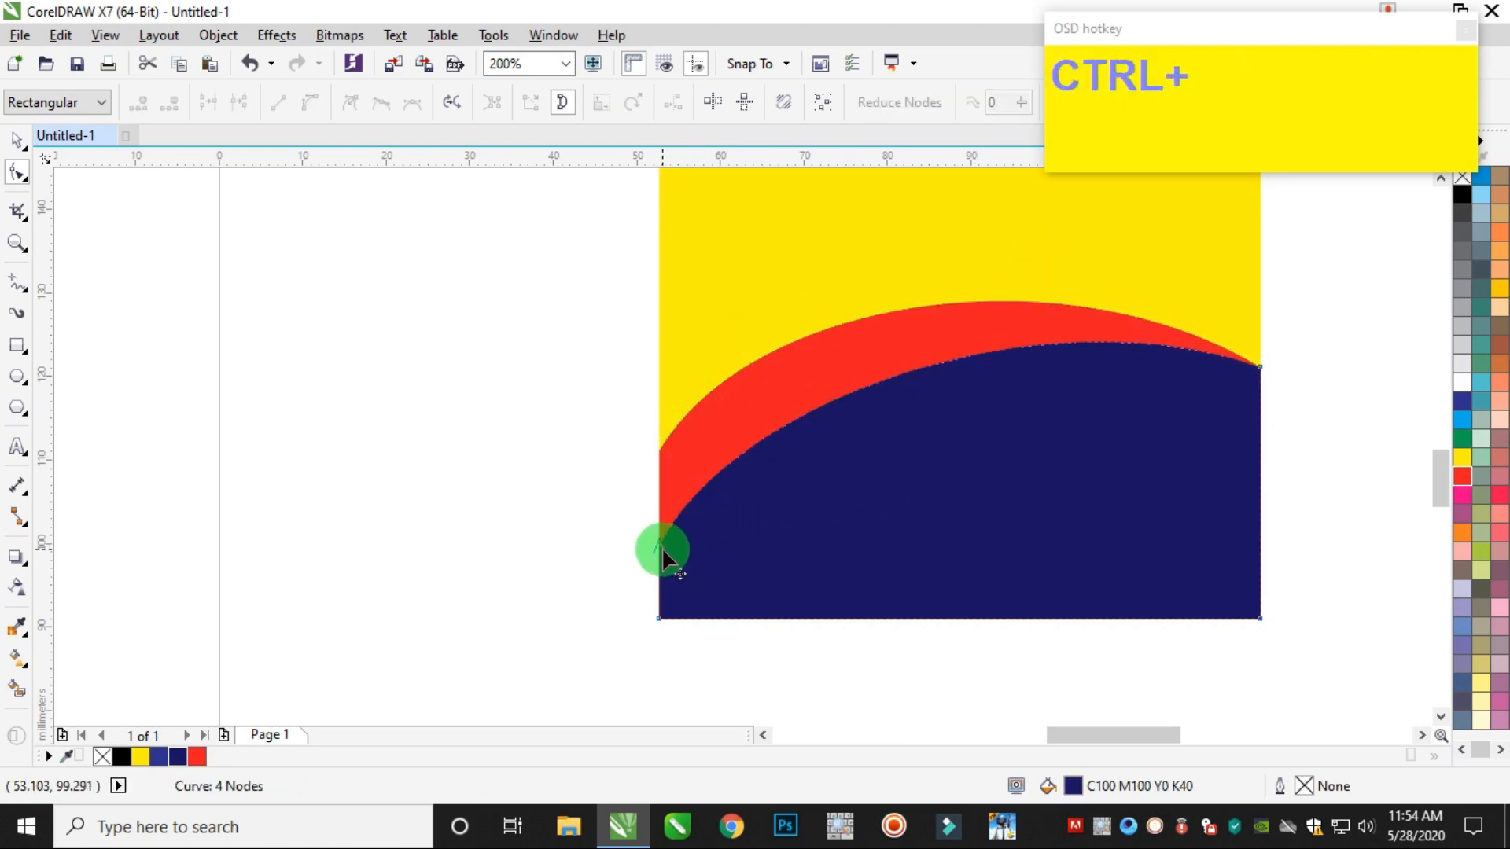
left_click_drag(663, 548, 662, 502)
left_click(17, 142)
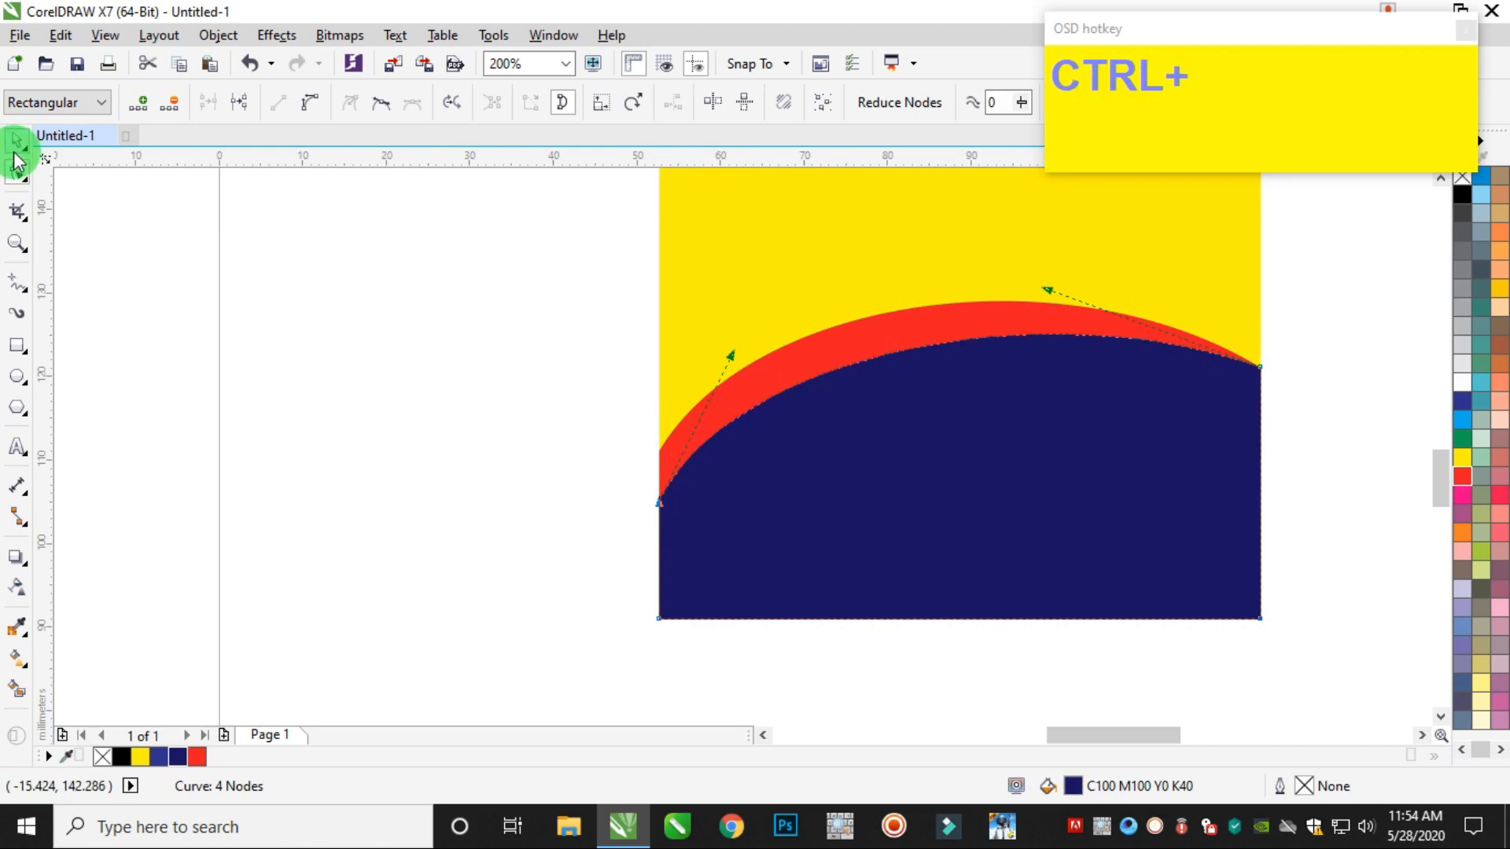
left_click(539, 408)
Draw a circle about 30 mm in diameter over the right part of the arches and shift it slightly left
scroll(540, 408, "down", 1)
scroll(810, 398, "up", 1)
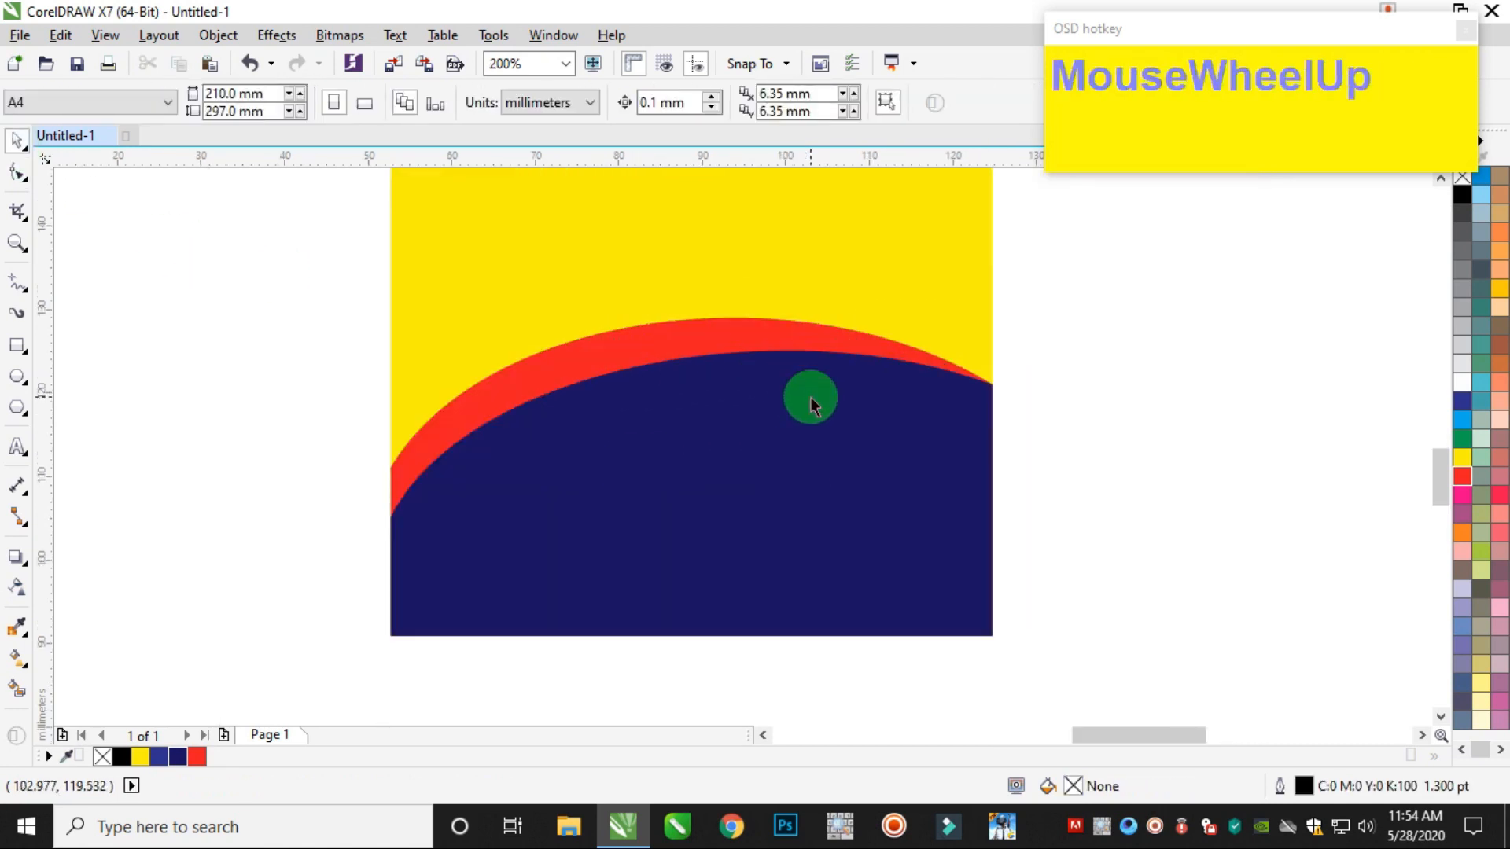
scroll(984, 364, "up", 2)
scroll(987, 366, "down", 1)
scroll(986, 369, "down", 2)
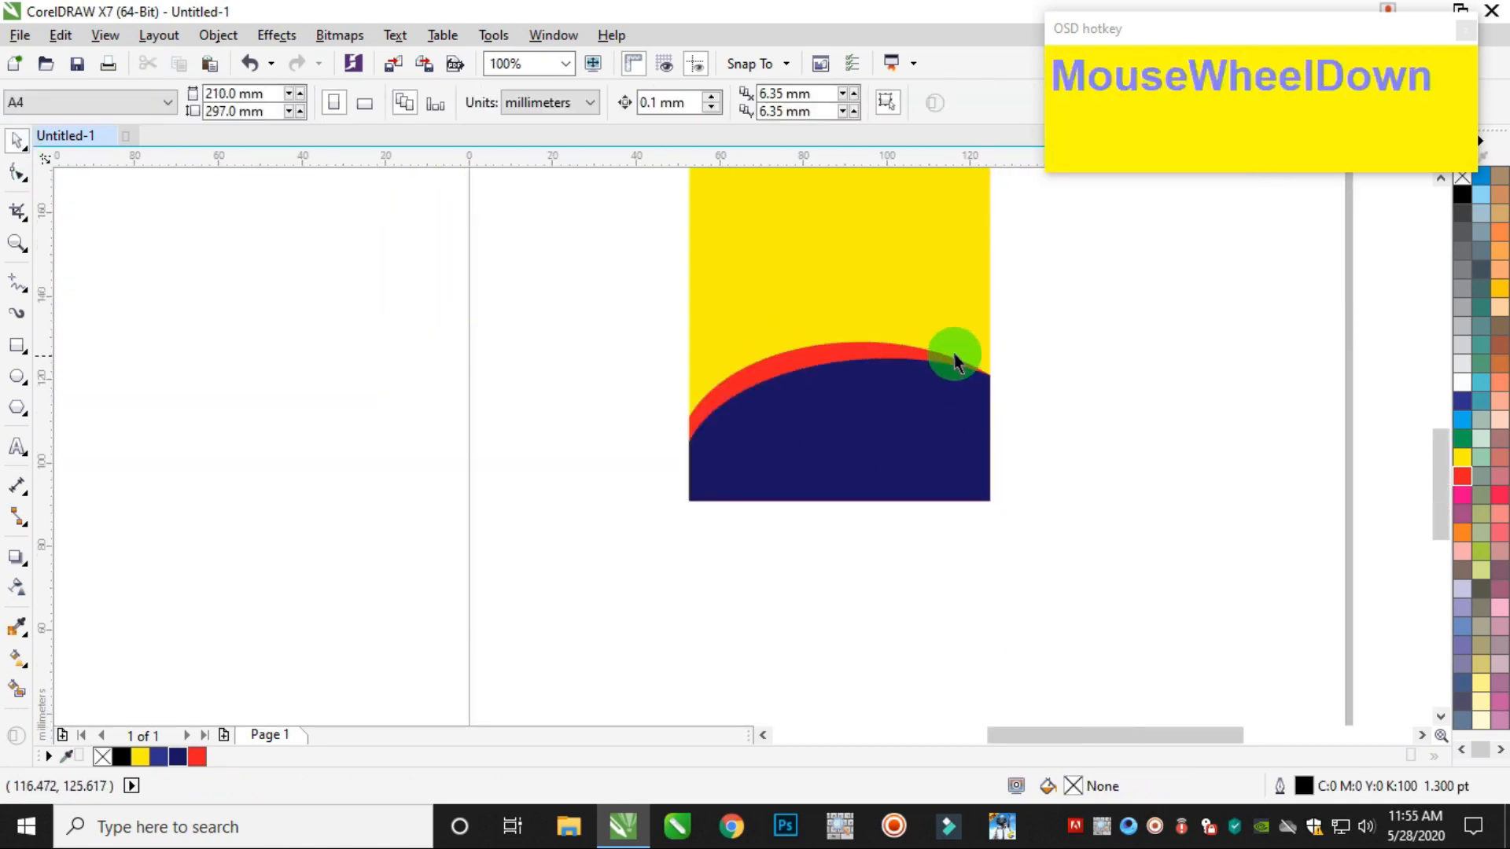
scroll(922, 364, "up", 1)
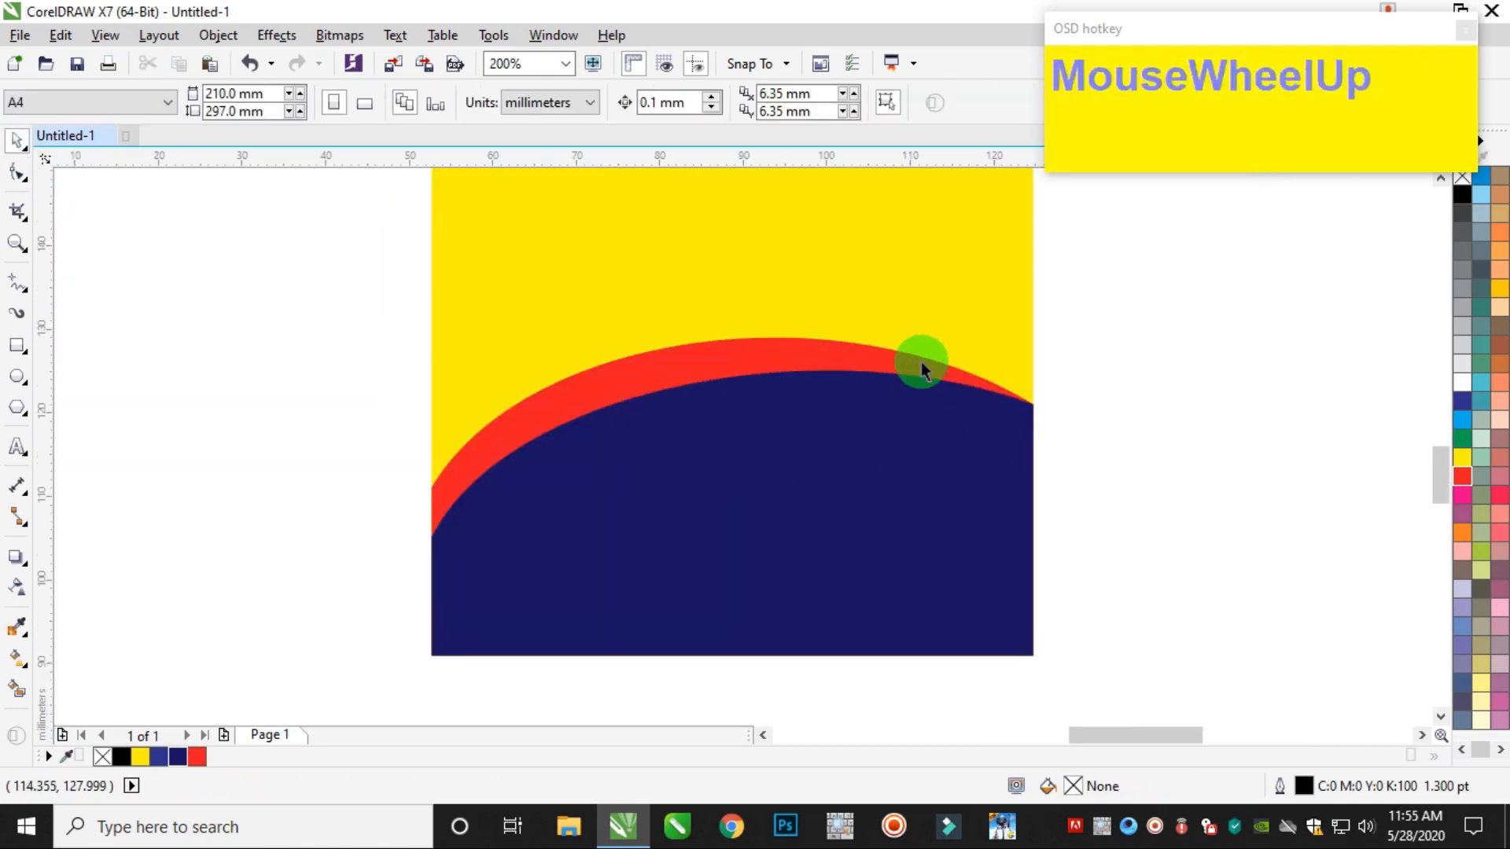
left_click(18, 380)
left_click_drag(785, 236, 955, 504)
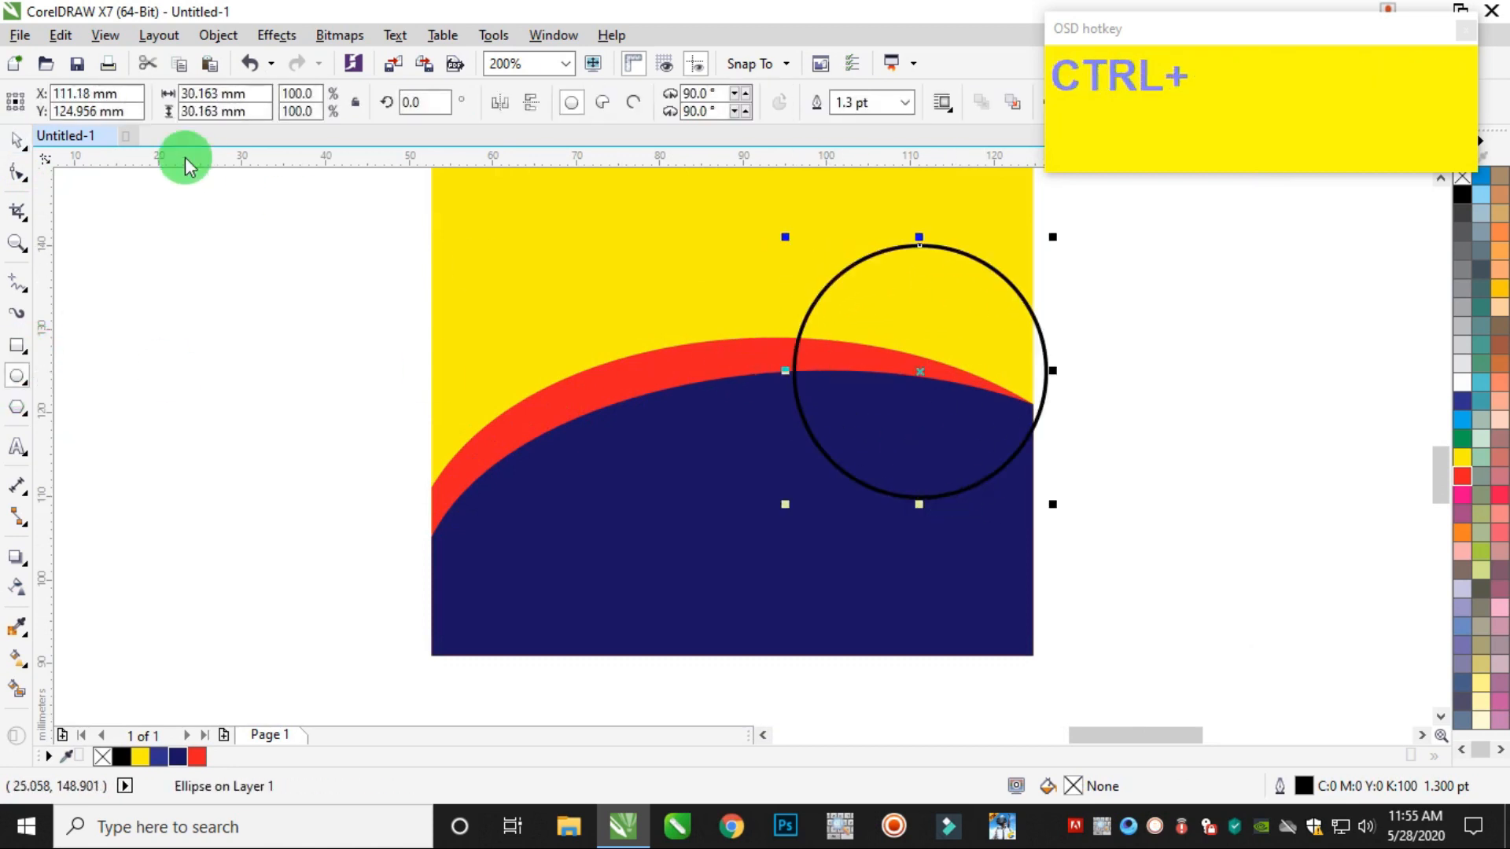
left_click(17, 139)
left_click_drag(920, 274, 875, 274)
Give the circle a cyan fill, CMYK 100, 0, 0, 0, without an outline and nudge it slightly down and right
left_click(1468, 420)
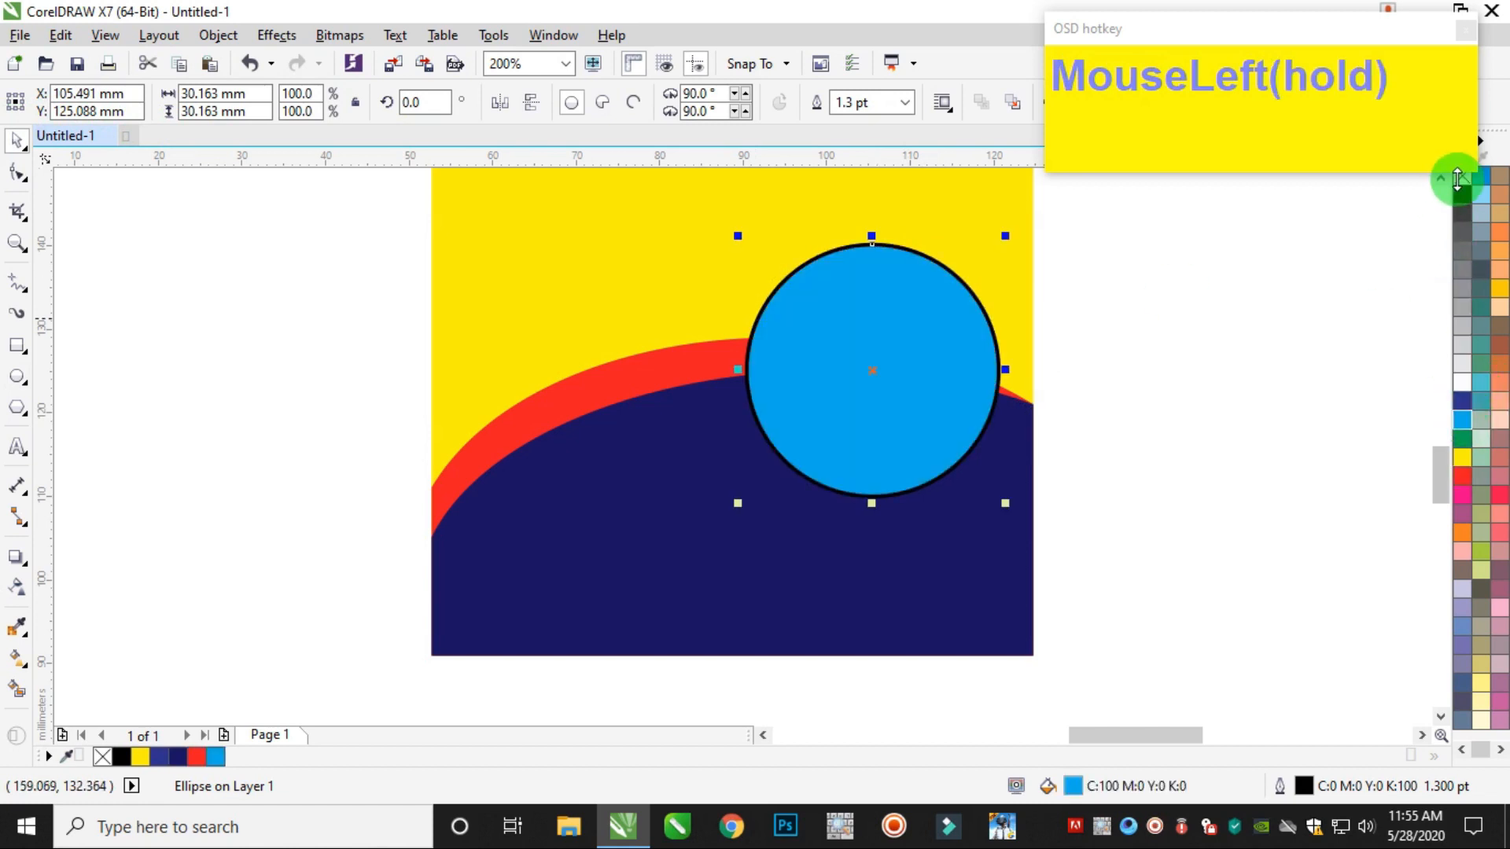
right_click(106, 759)
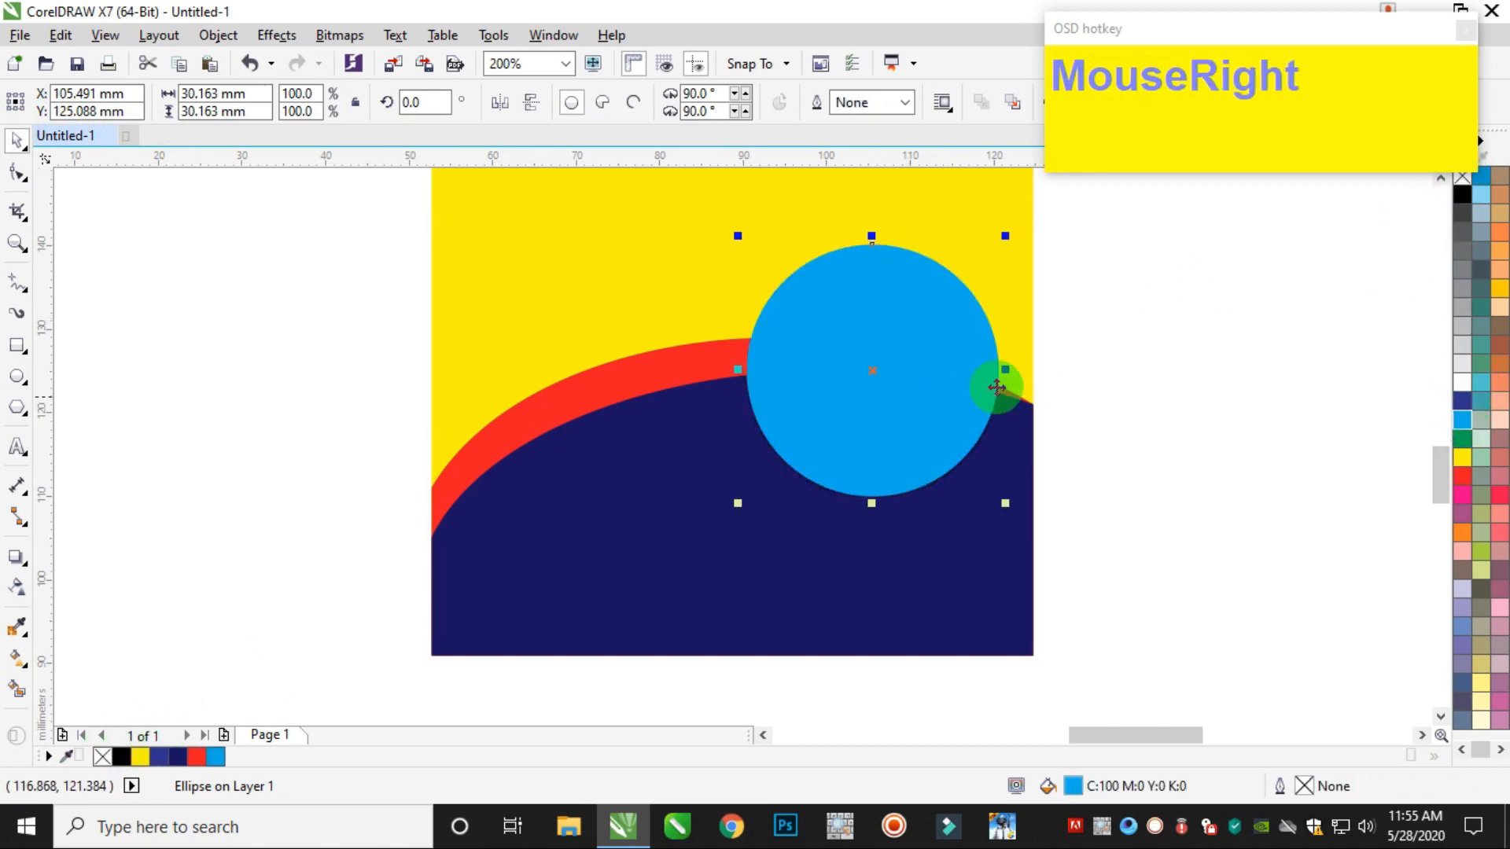
left_click_drag(914, 361, 927, 377)
right_click(919, 362)
left_click(1340, 385)
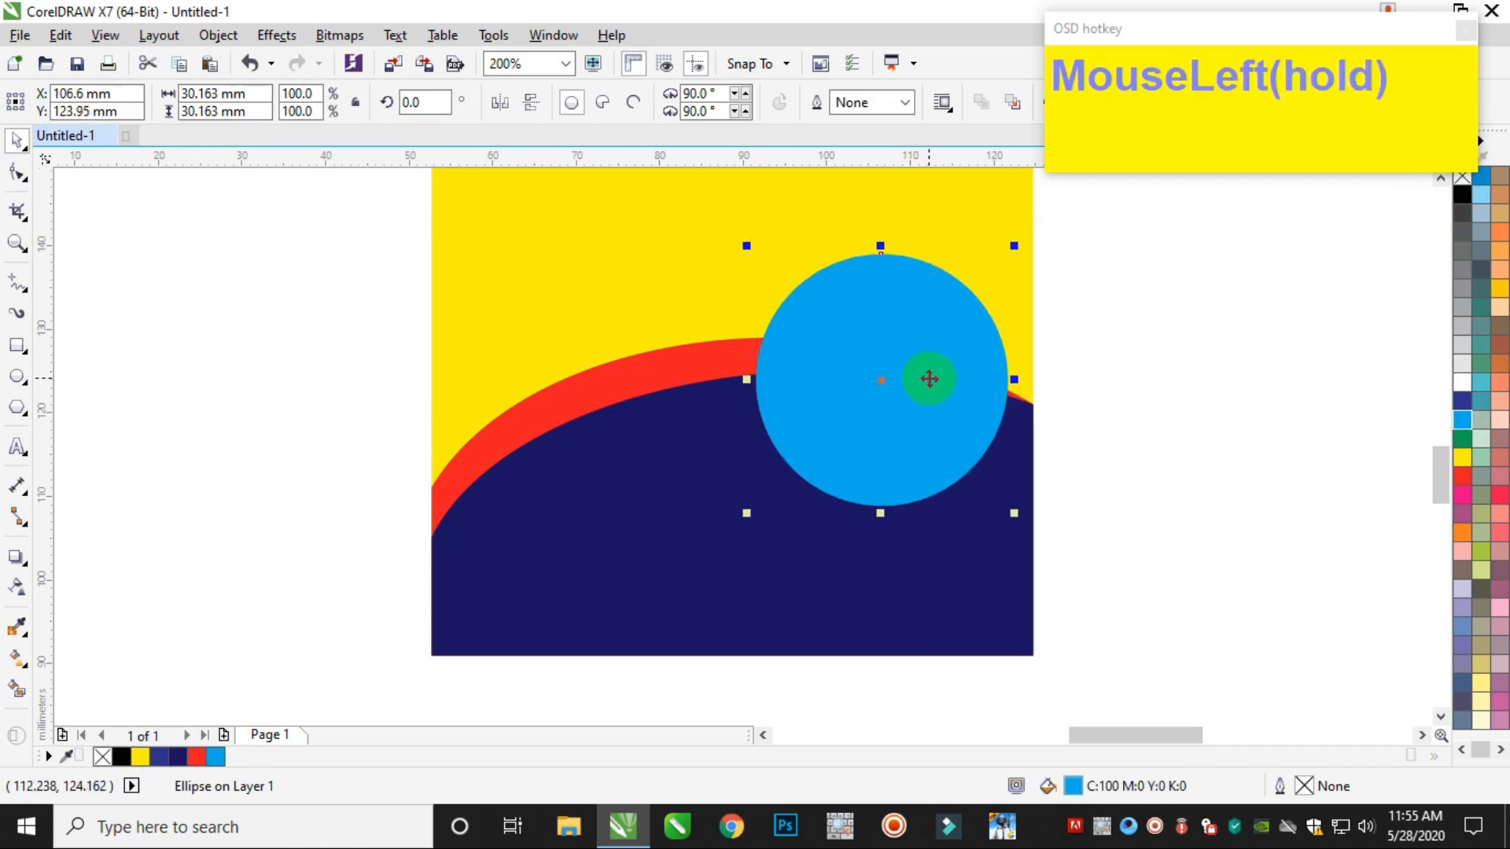
Copy the cyan circle and paste the copy in place
right_click(927, 377)
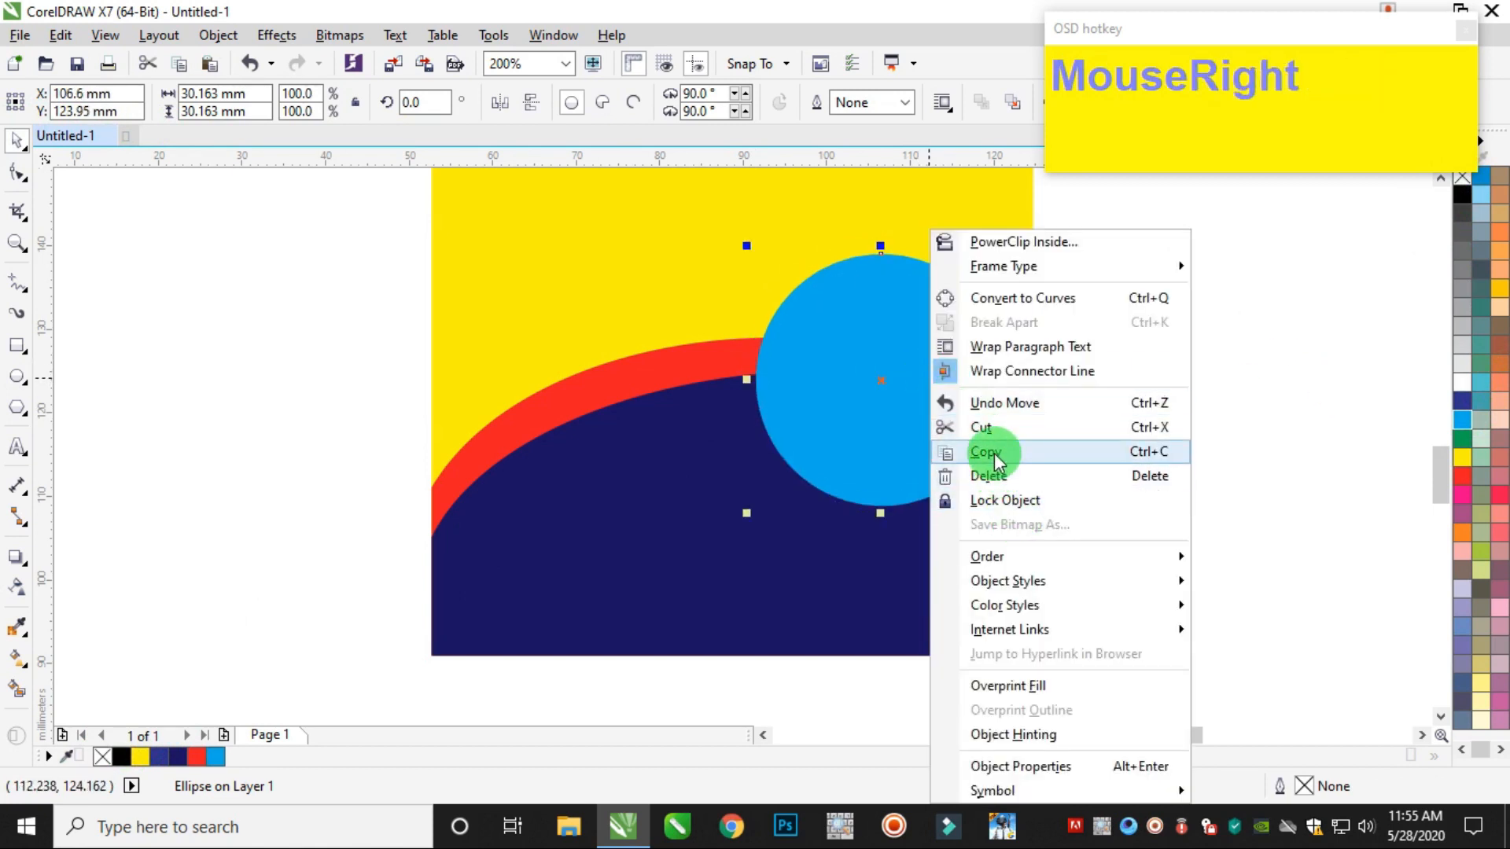
left_click(996, 456)
left_click(1222, 385)
left_click(930, 358)
right_click(930, 358)
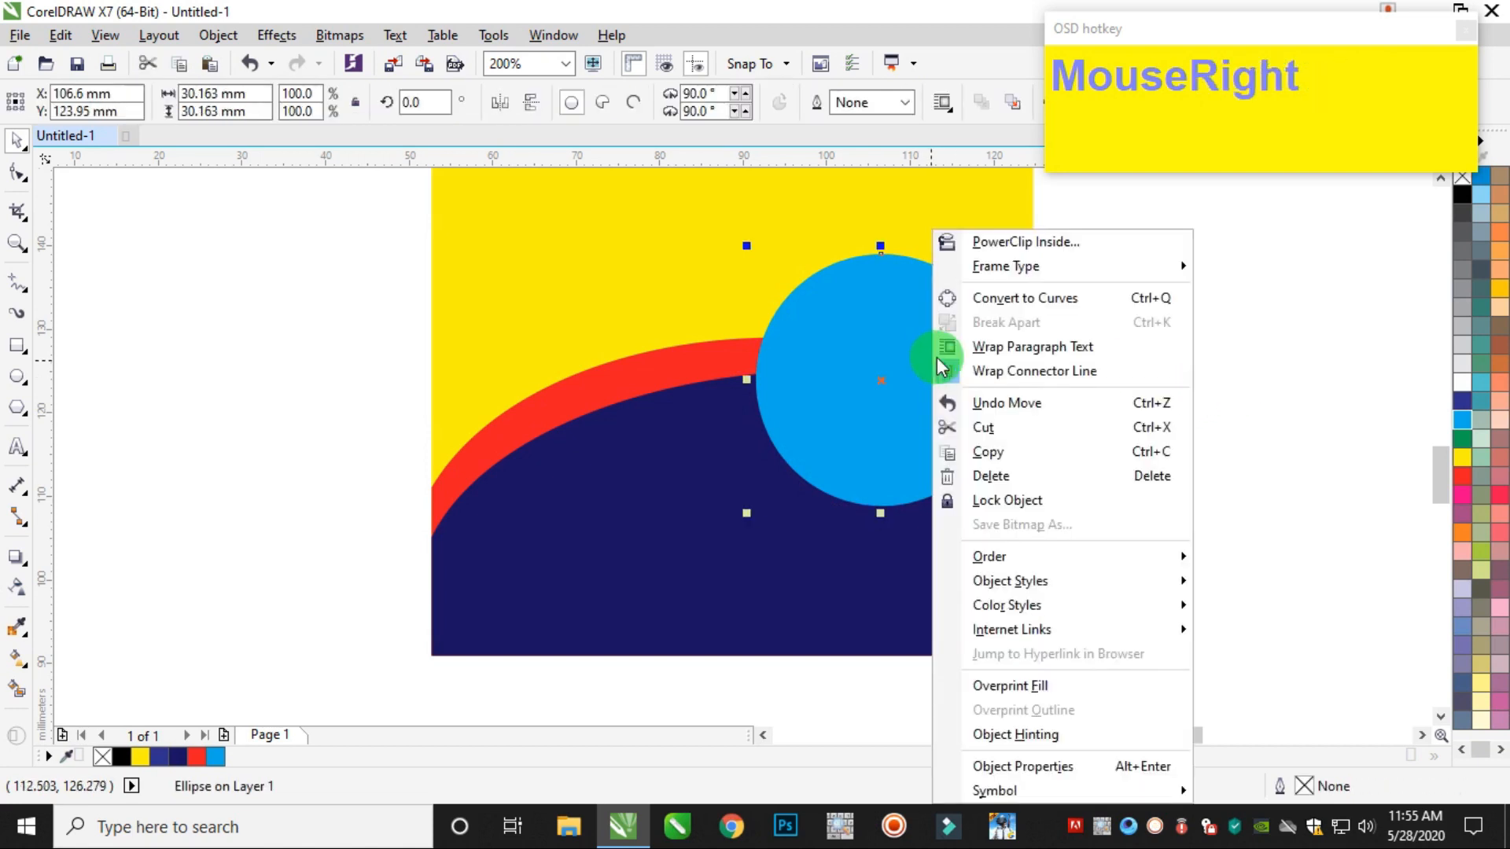
left_click(1343, 289)
right_click(1343, 289)
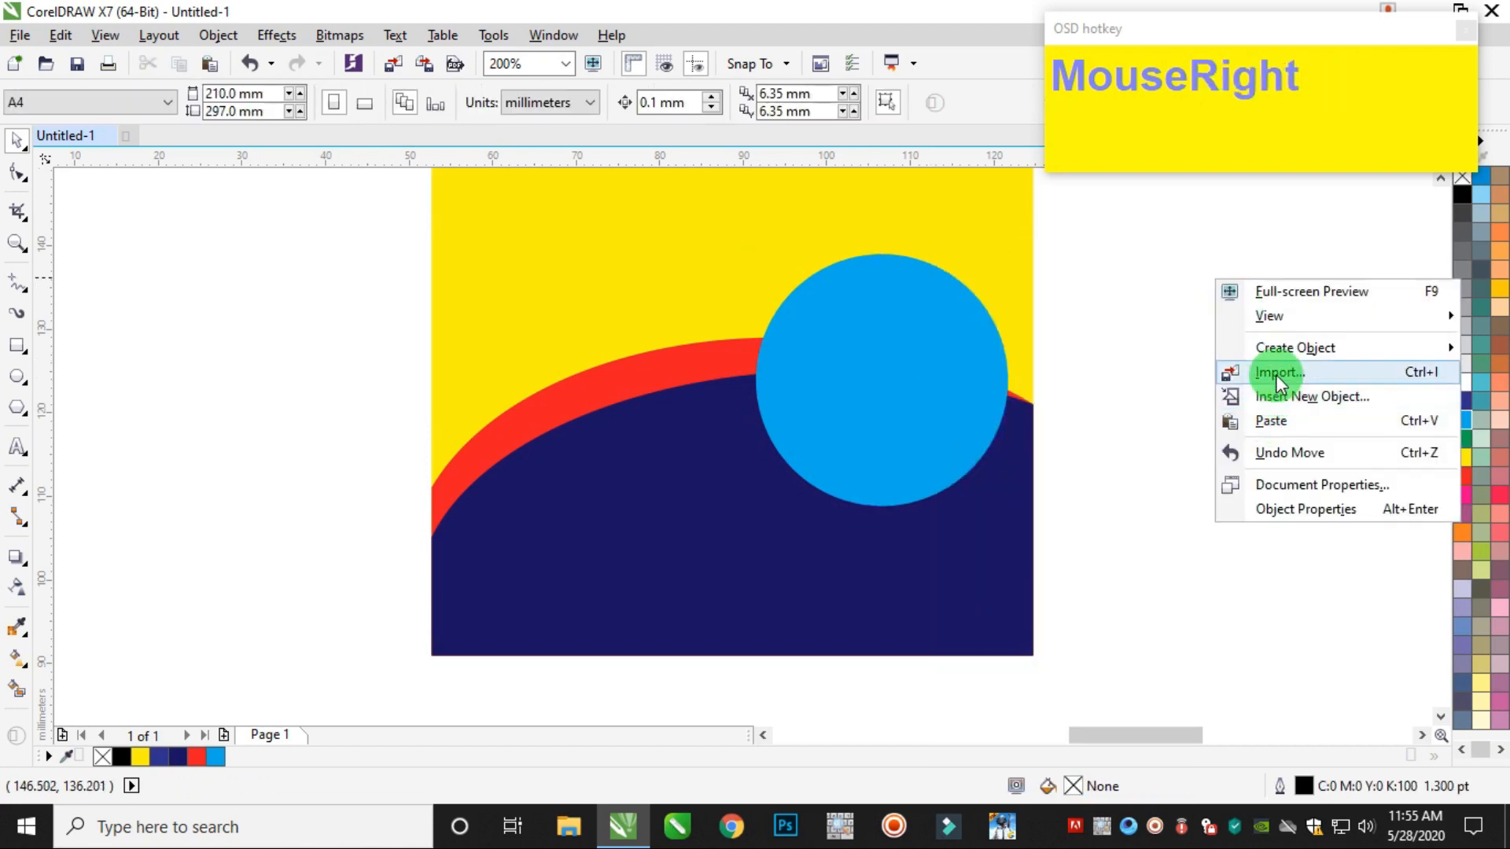
left_click(1274, 422)
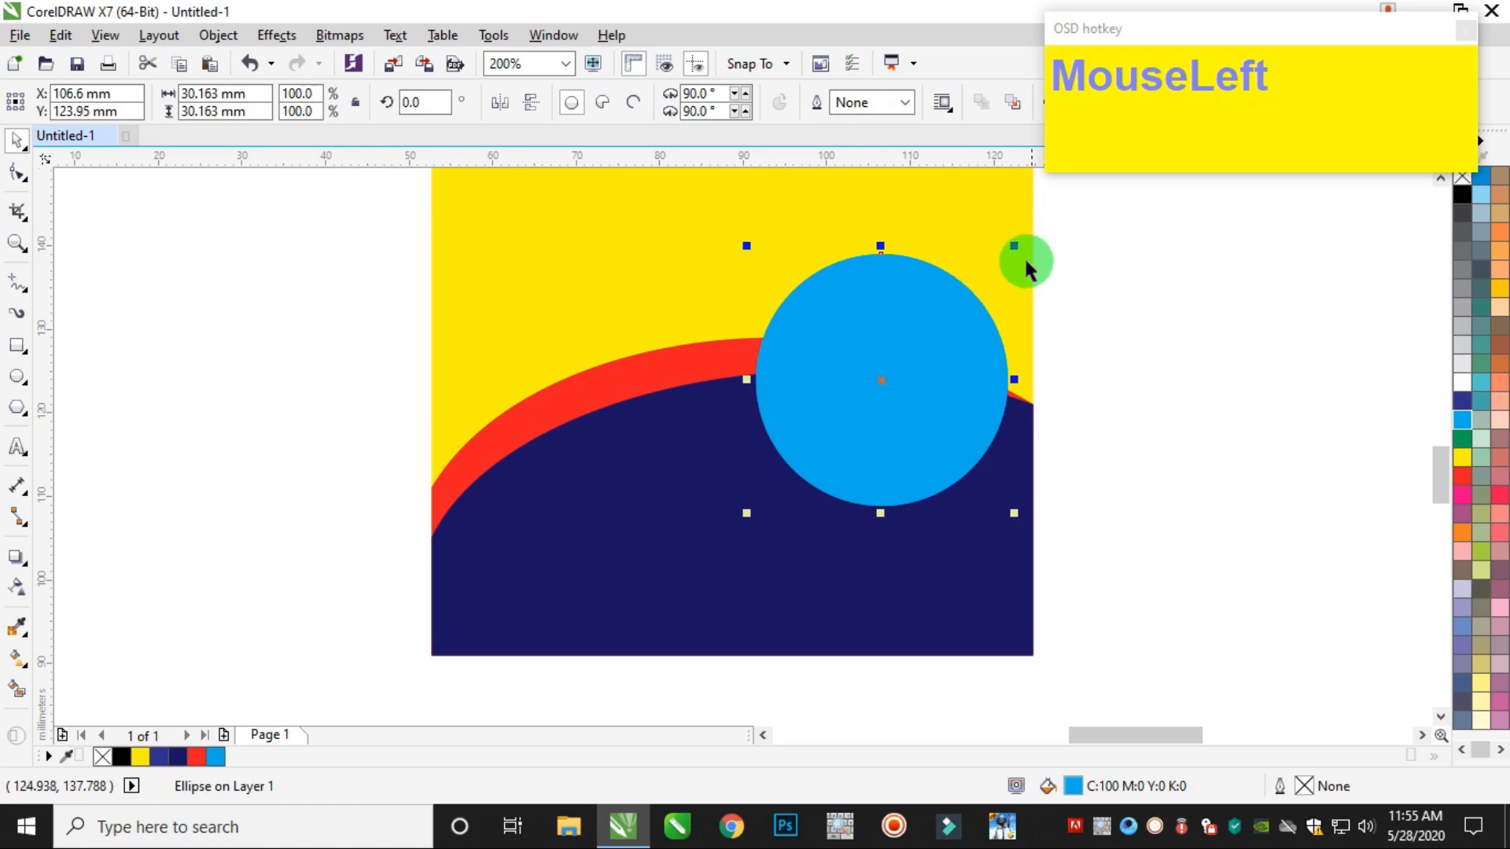
Enlarge the pasted circle about its centre to about 33 mm and fill it with white
left_click_drag(1014, 245, 1031, 230)
left_click(1461, 383)
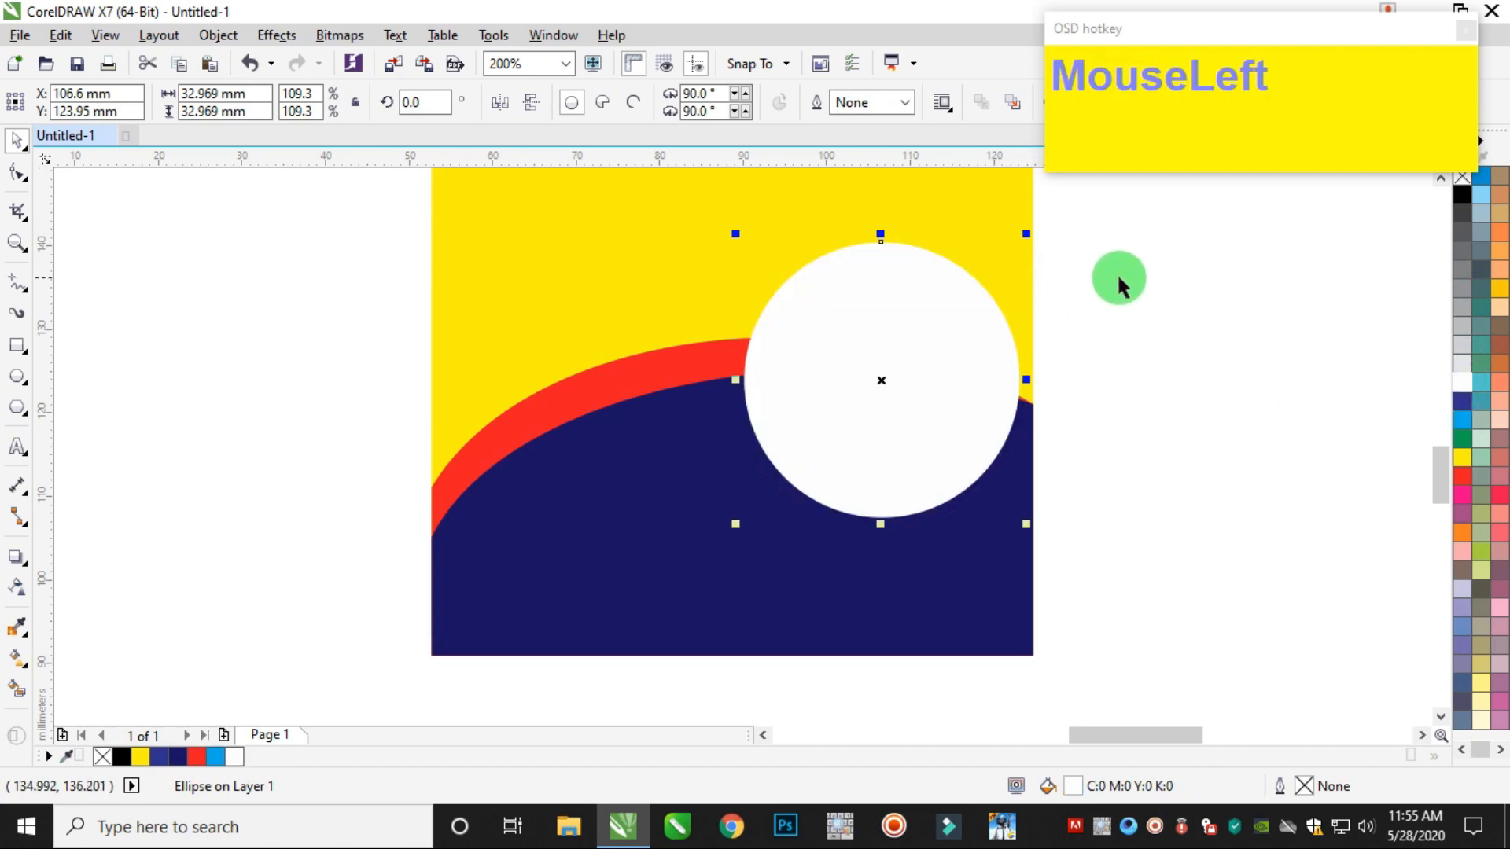
Bring the cyan circle in front of the white one to leave a white rim around it
left_click_drag(1170, 230, 715, 513)
right_click(882, 378)
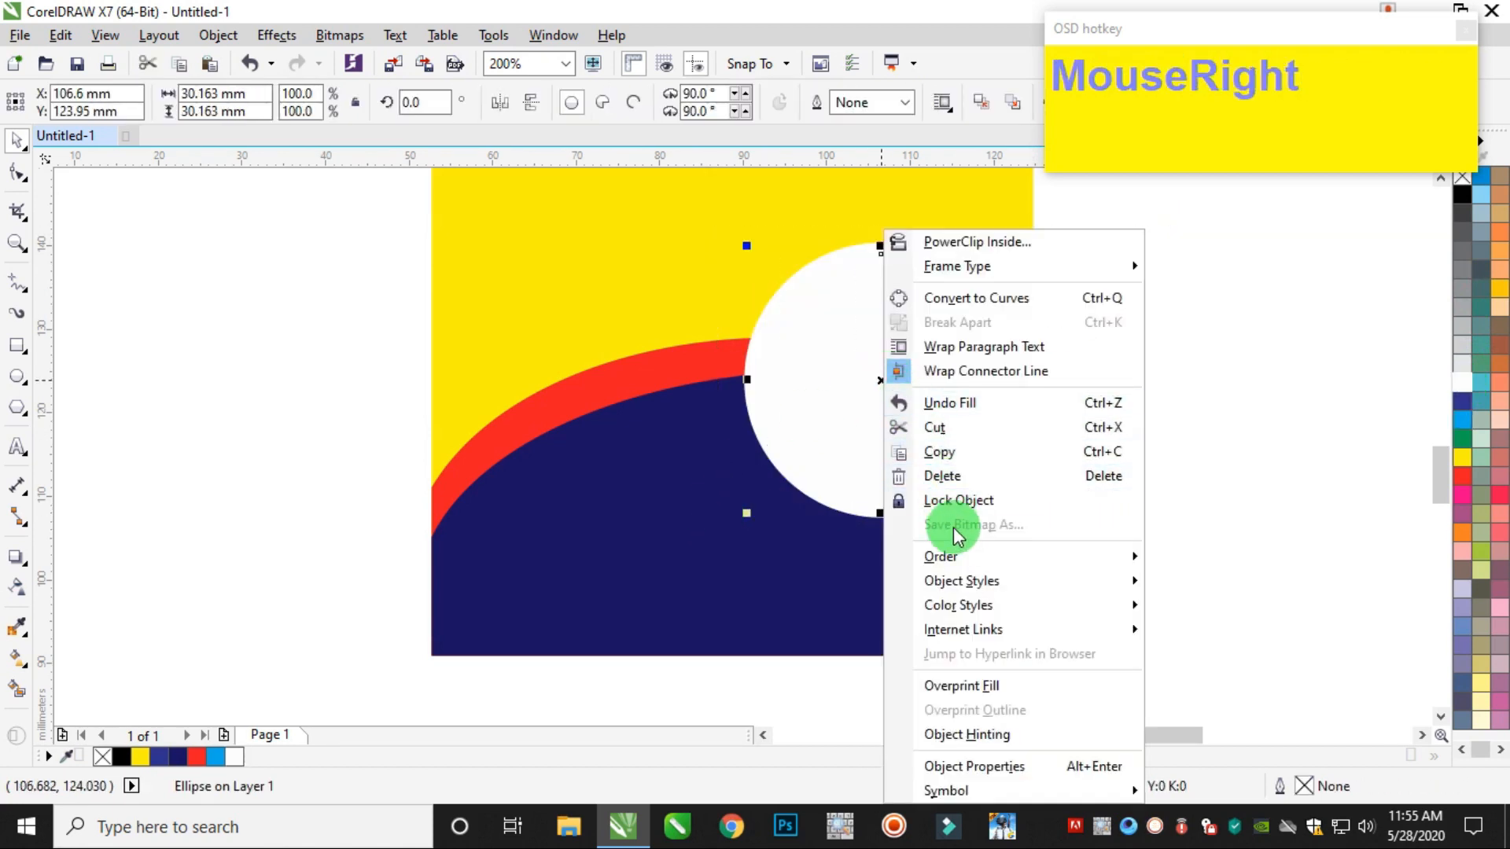
left_click(956, 557)
left_click(1221, 559)
left_click(1199, 400)
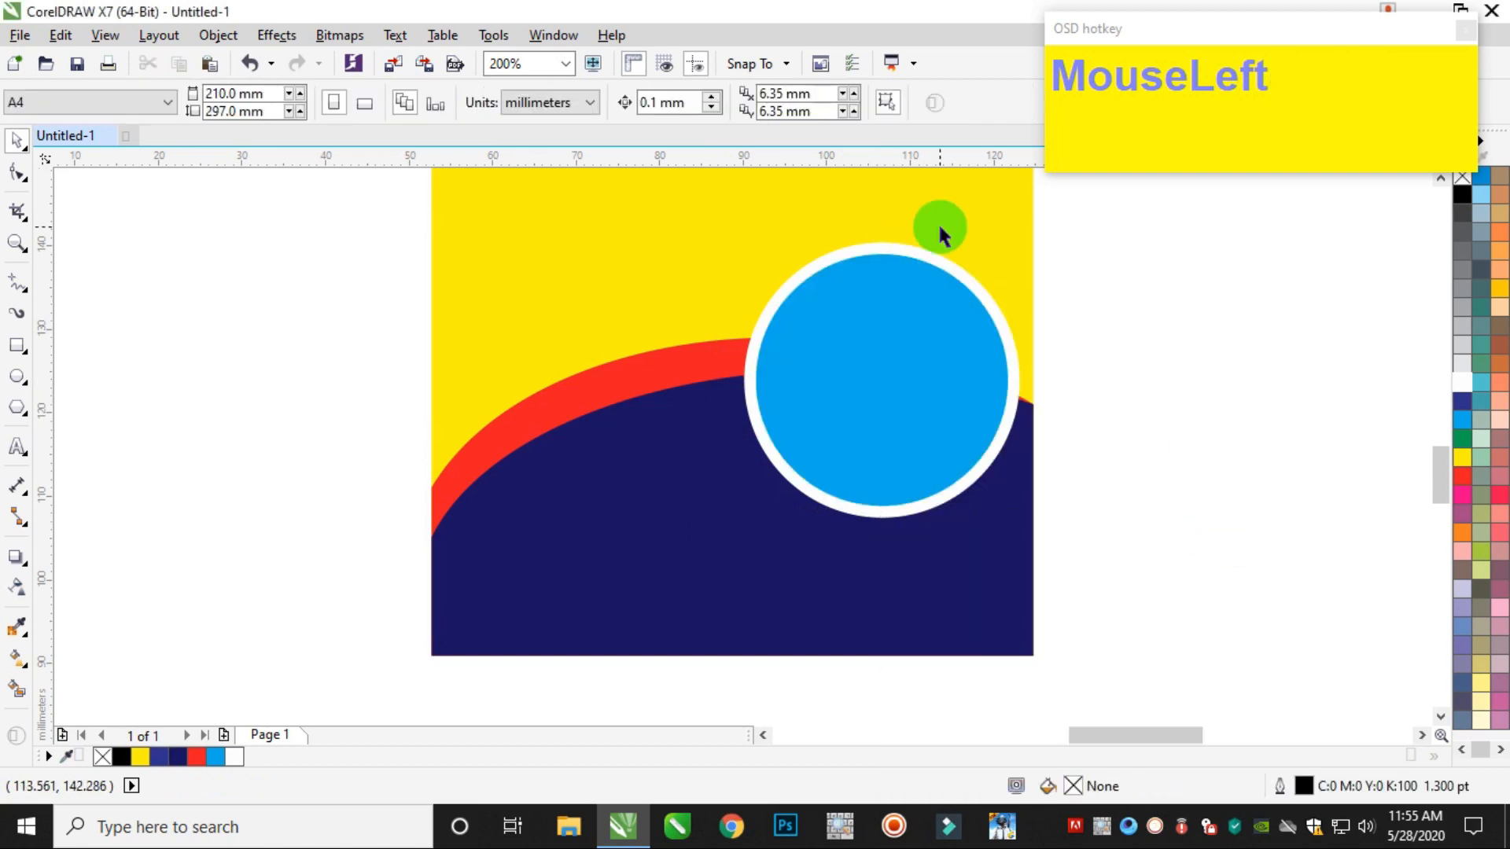
Duplicate the white circle, enlarge the copy about its centre to about 35 mm and remove its fill
left_click(971, 283)
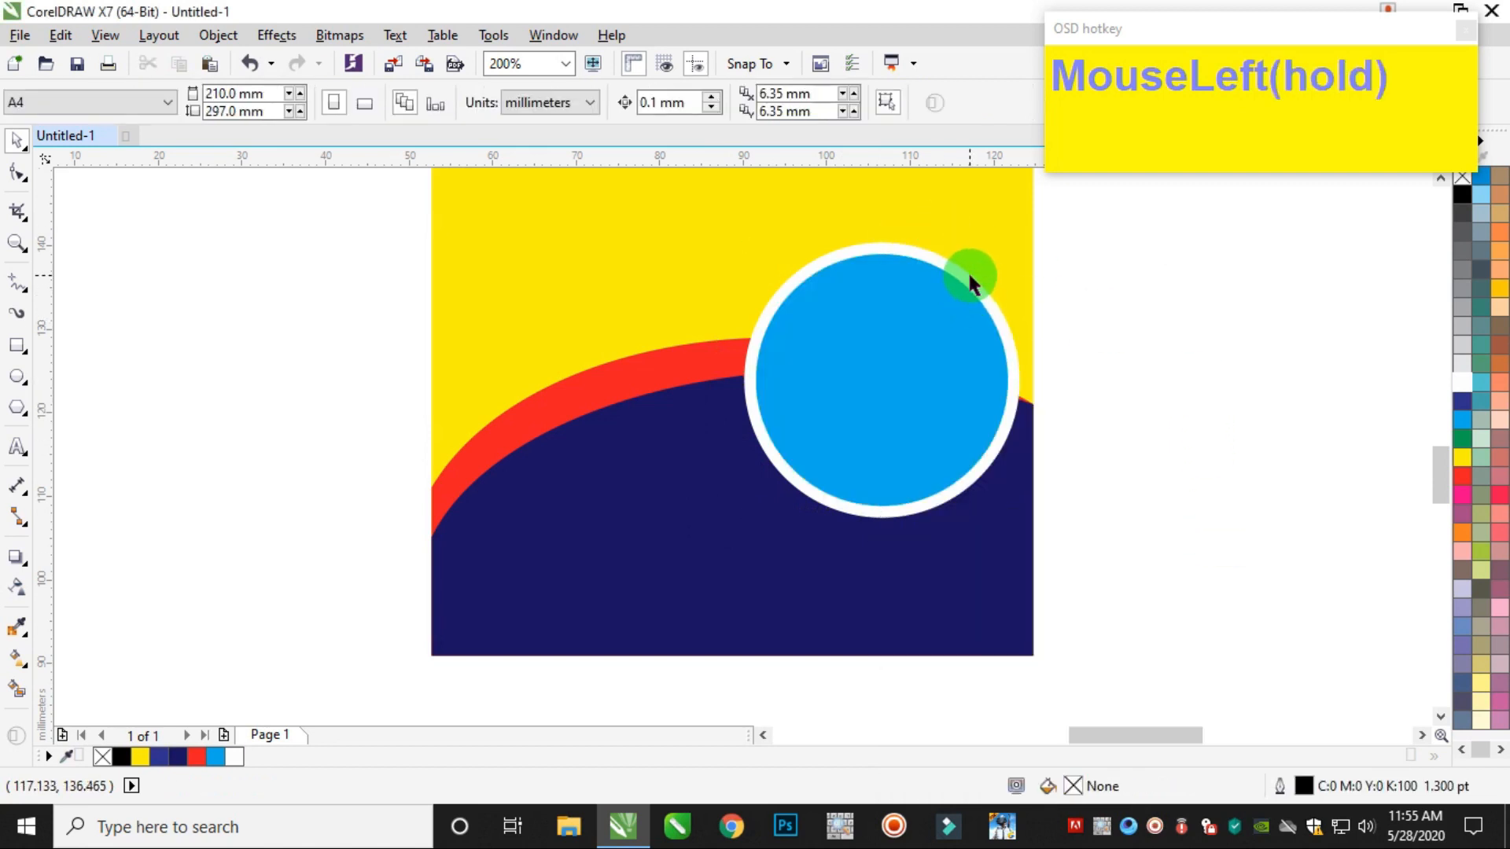
left_click_drag(1027, 236, 1059, 225)
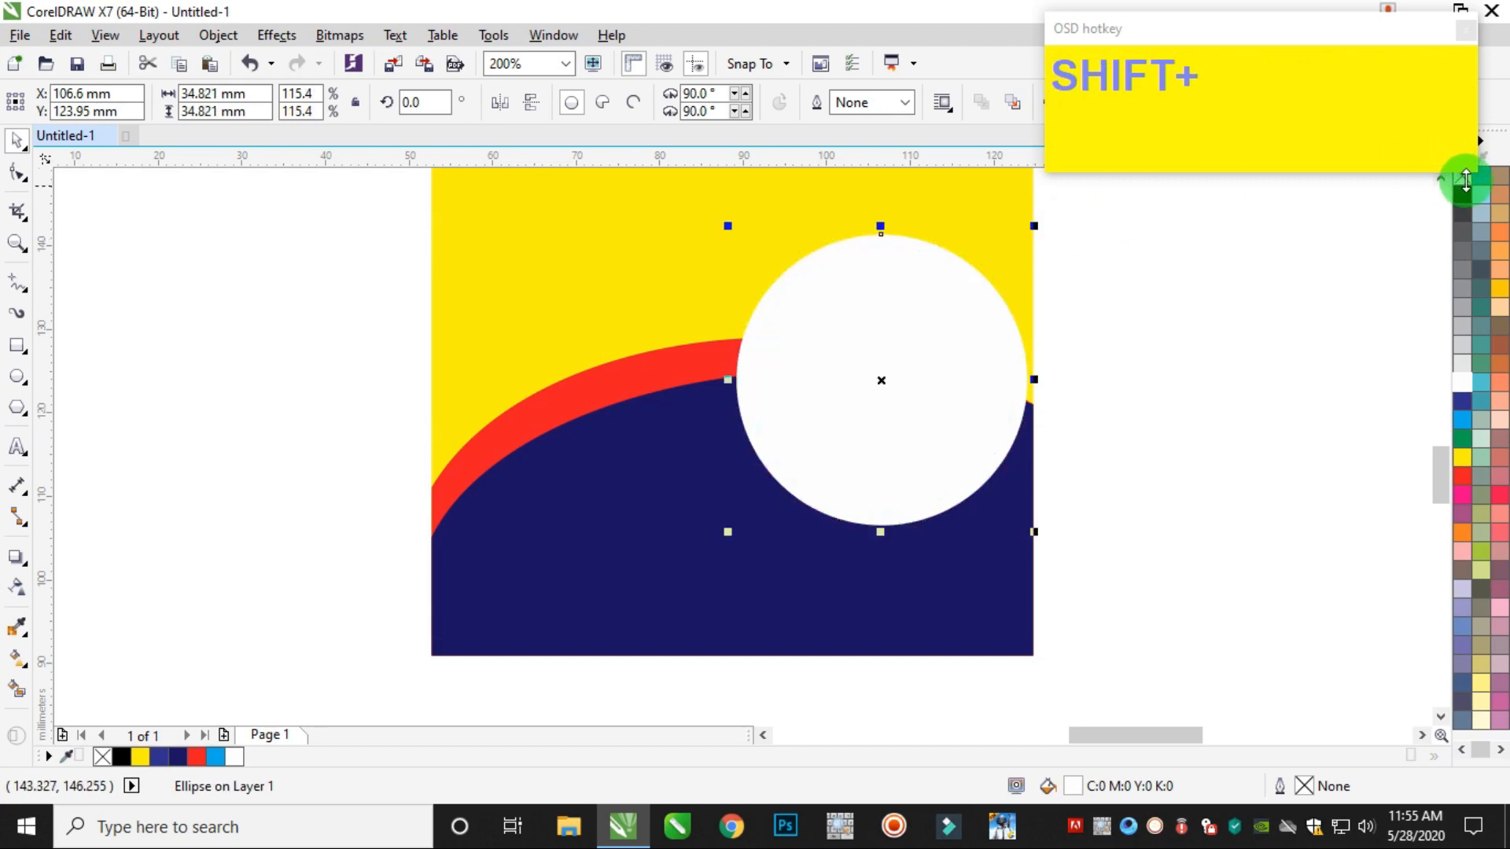
left_click(1460, 179)
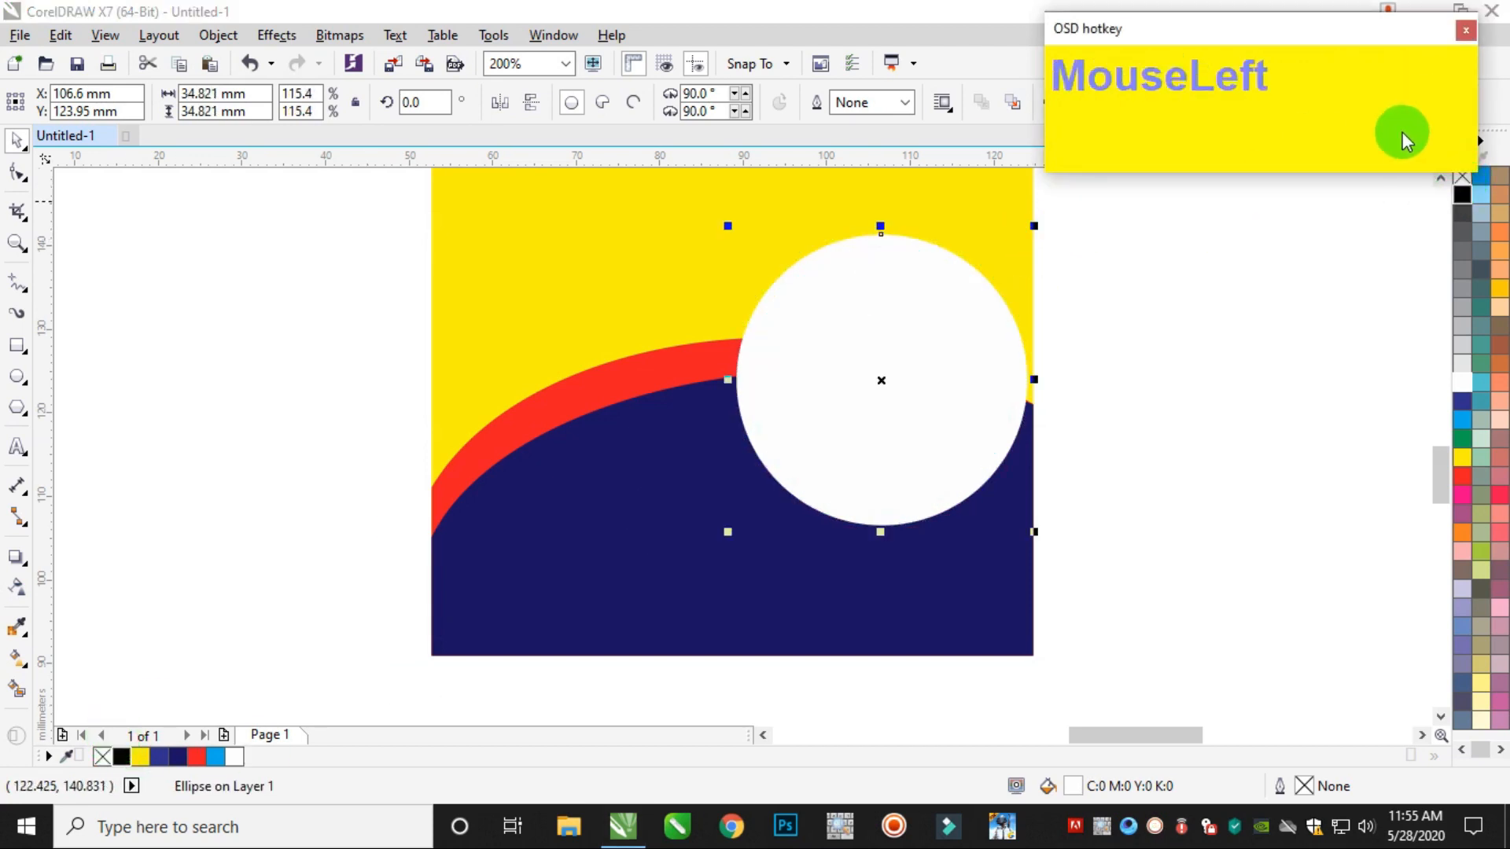
left_click_drag(1349, 176, 1351, 158)
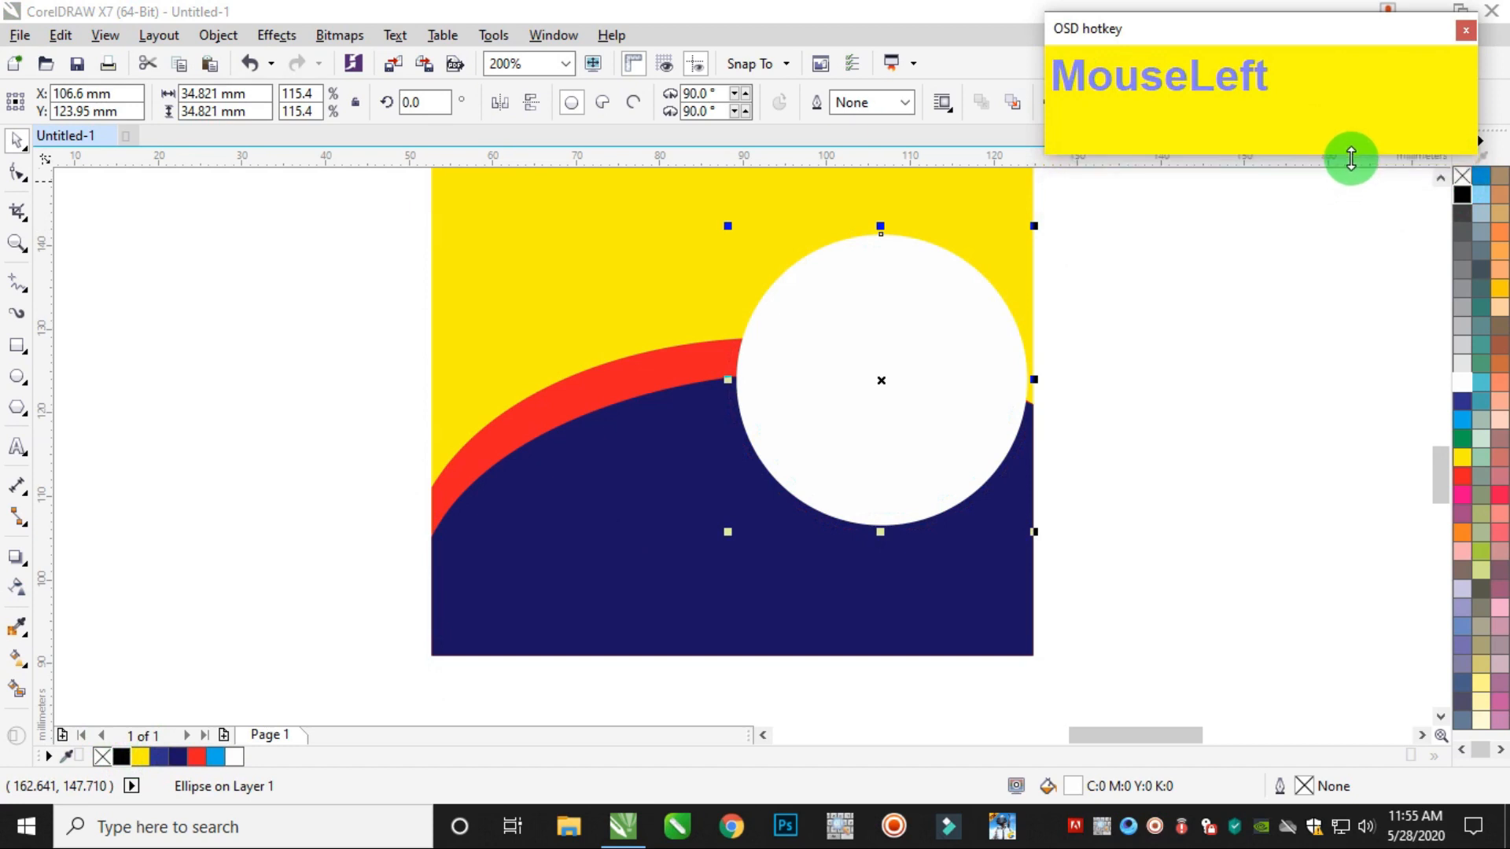
left_click(1462, 177)
Outline the unfilled circle in red, CMYK 0, 100, 100, 0, with a width of 2 pt
right_click(1463, 475)
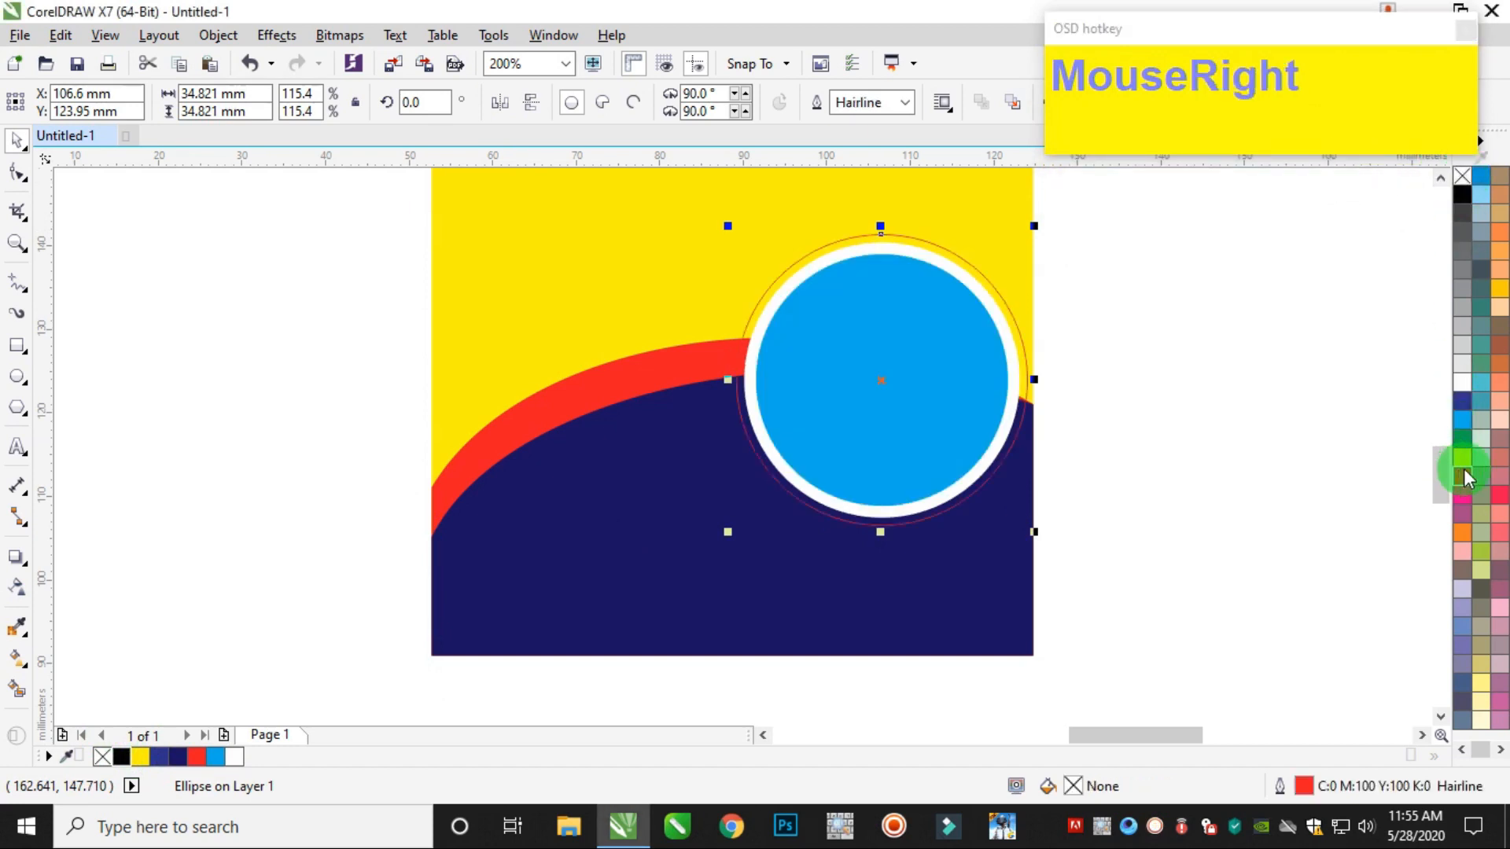
key("F12")
key("Tab")
type("2")
key("Return")
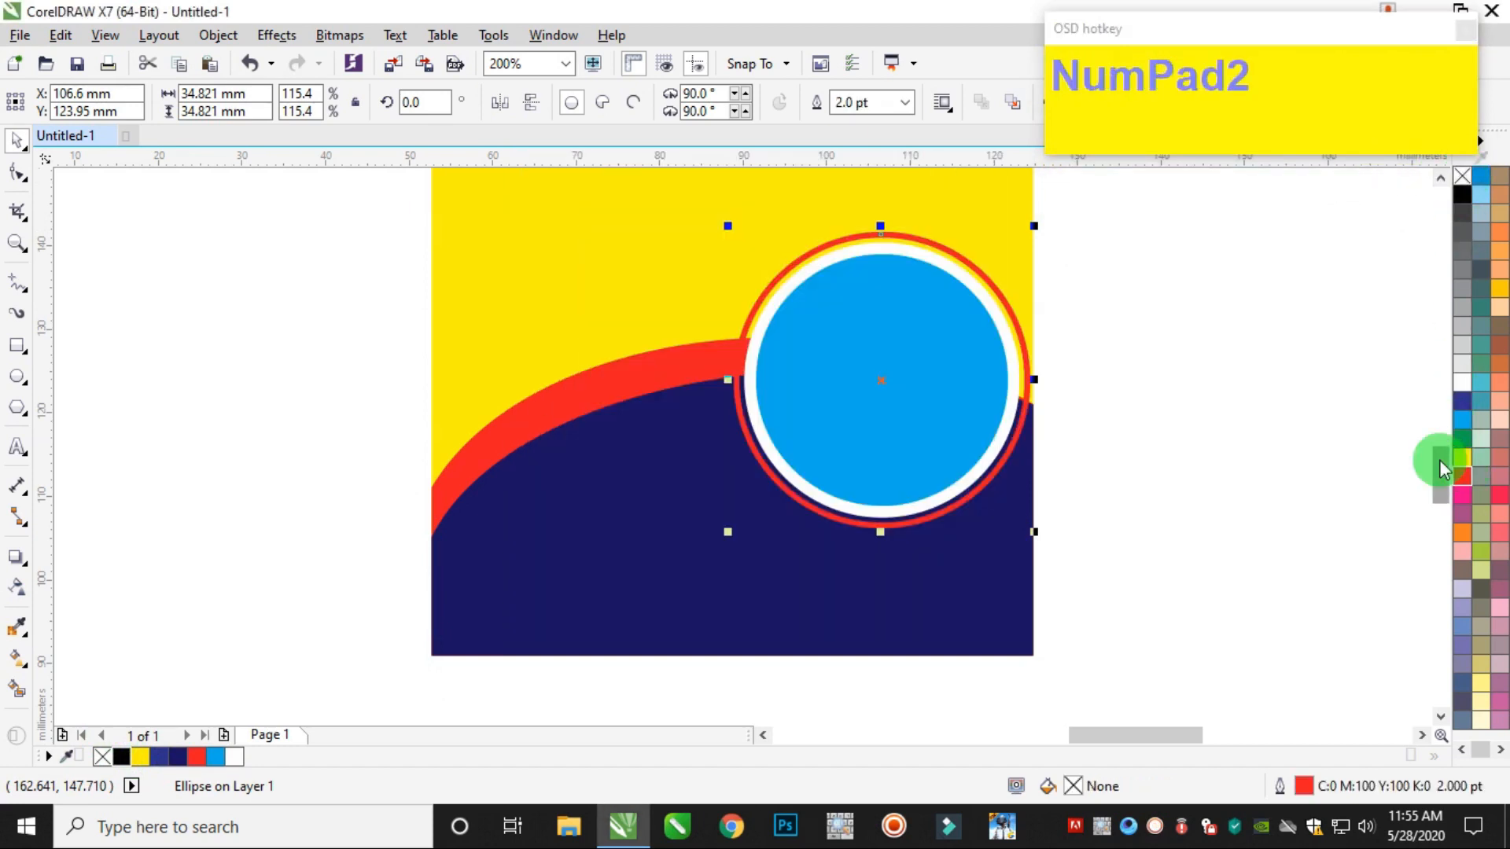
Reshape the red ring into an arc from 90° to about 1.6°, leaving its upper-right quarter open
left_click(18, 172)
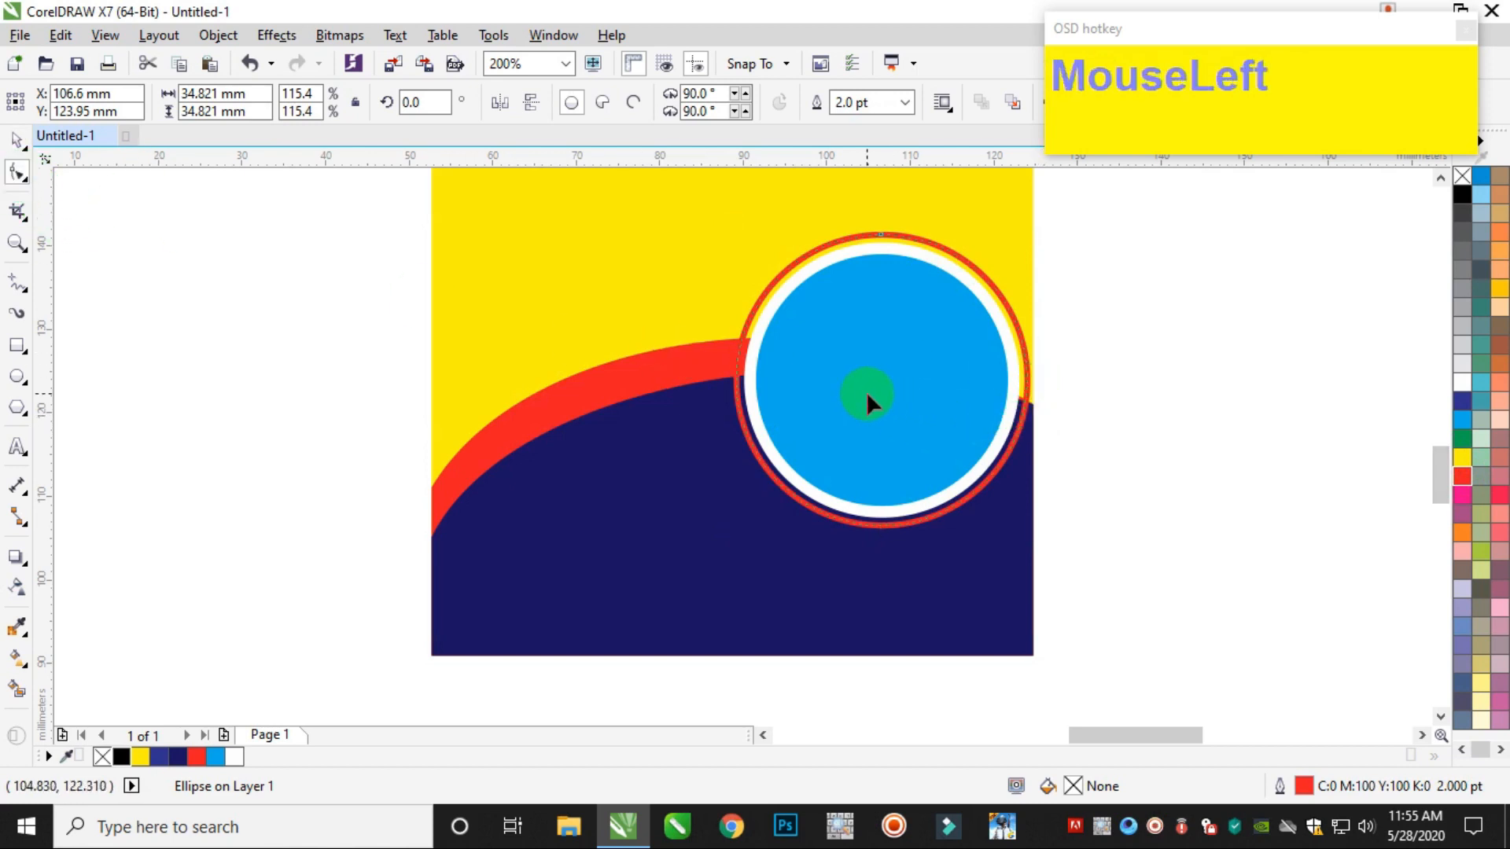
scroll(868, 390, "down", 2)
scroll(873, 395, "up", 1)
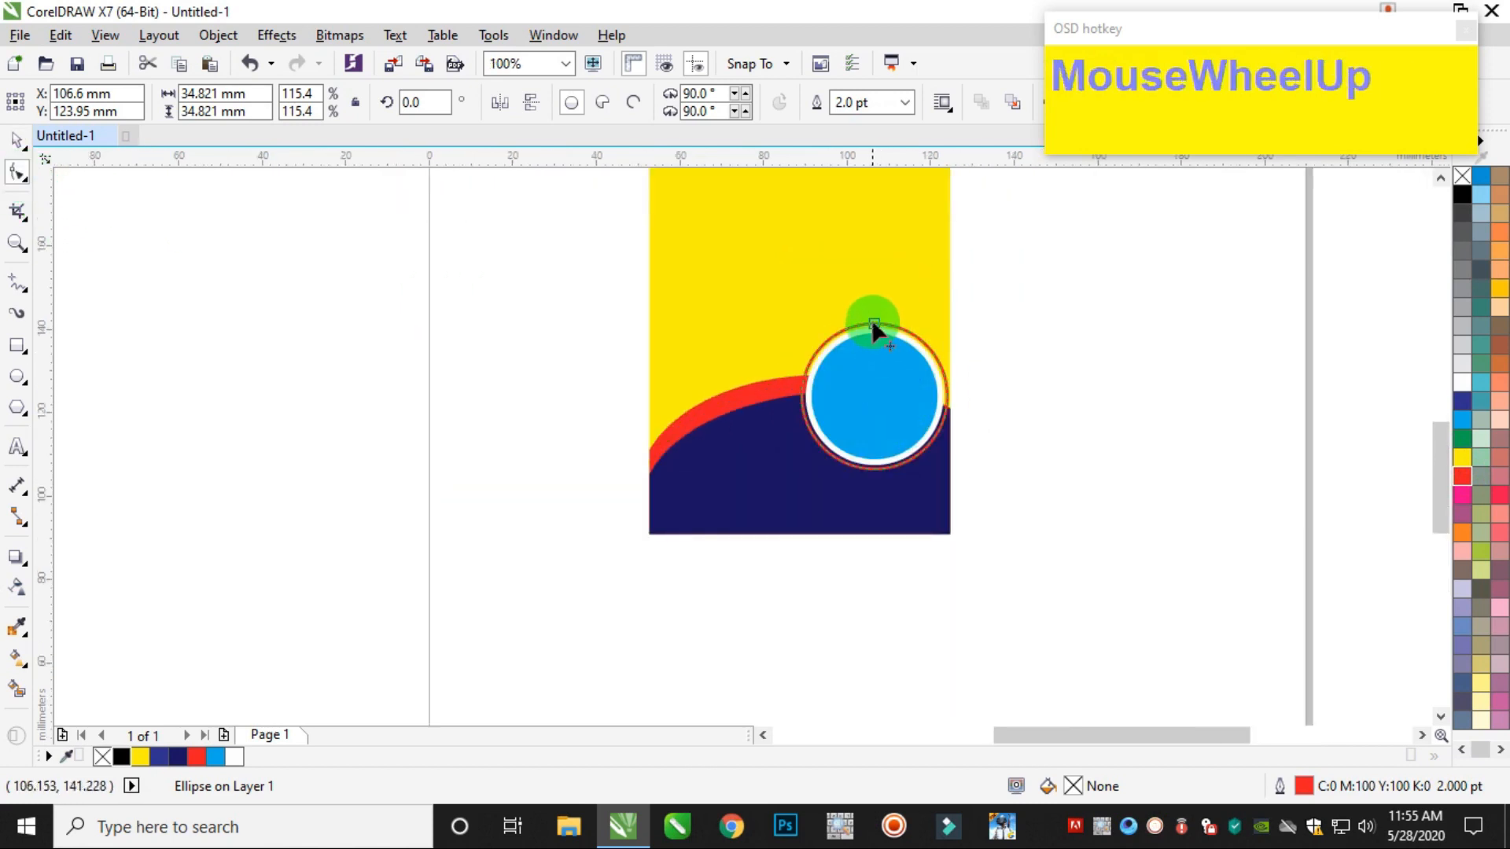
left_click_drag(872, 324, 765, 402)
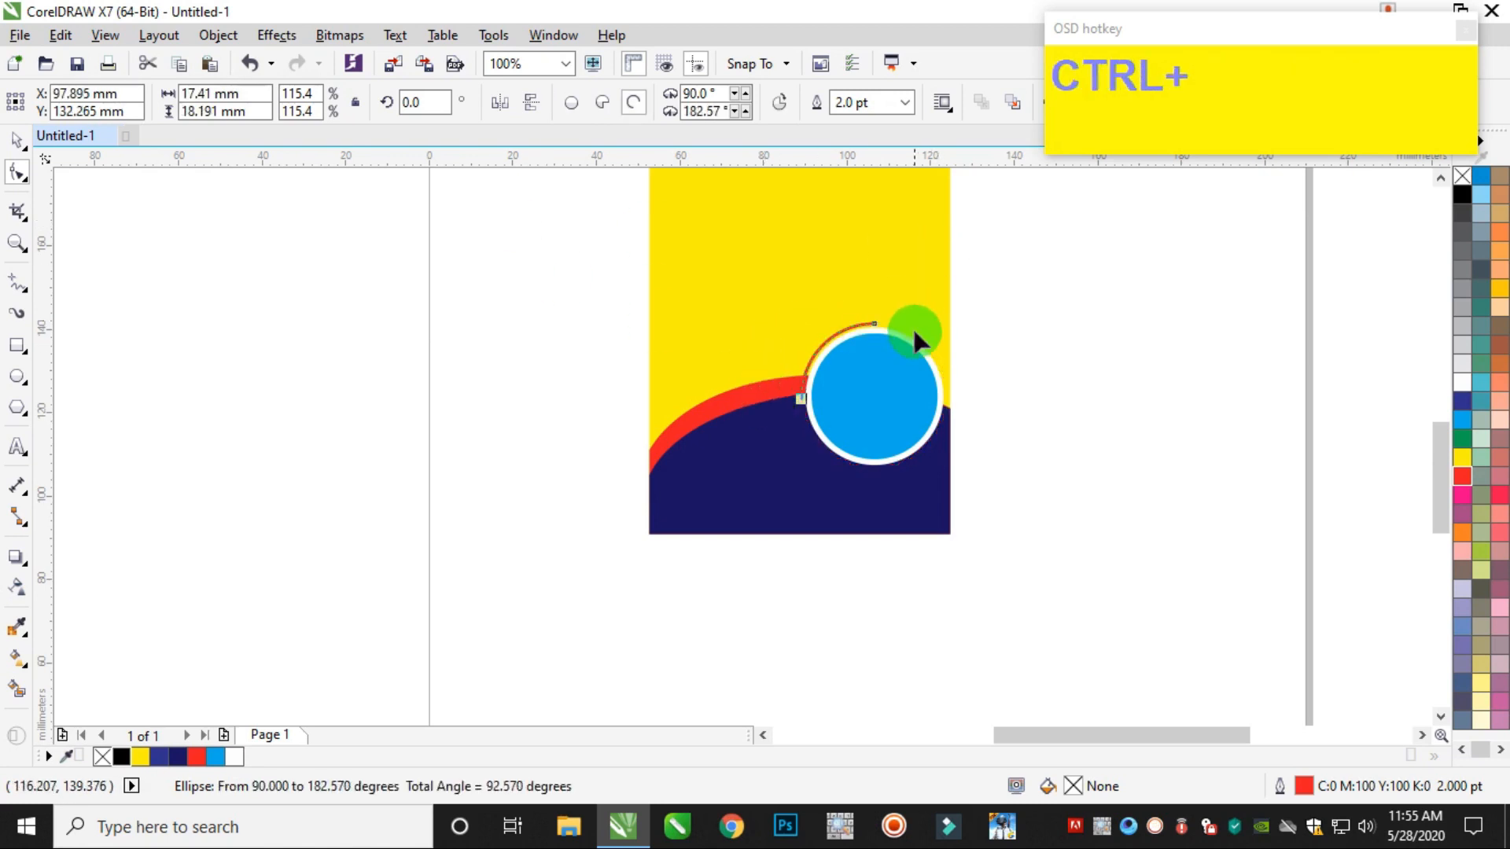
key("ctrl+z")
left_click_drag(877, 322, 973, 450)
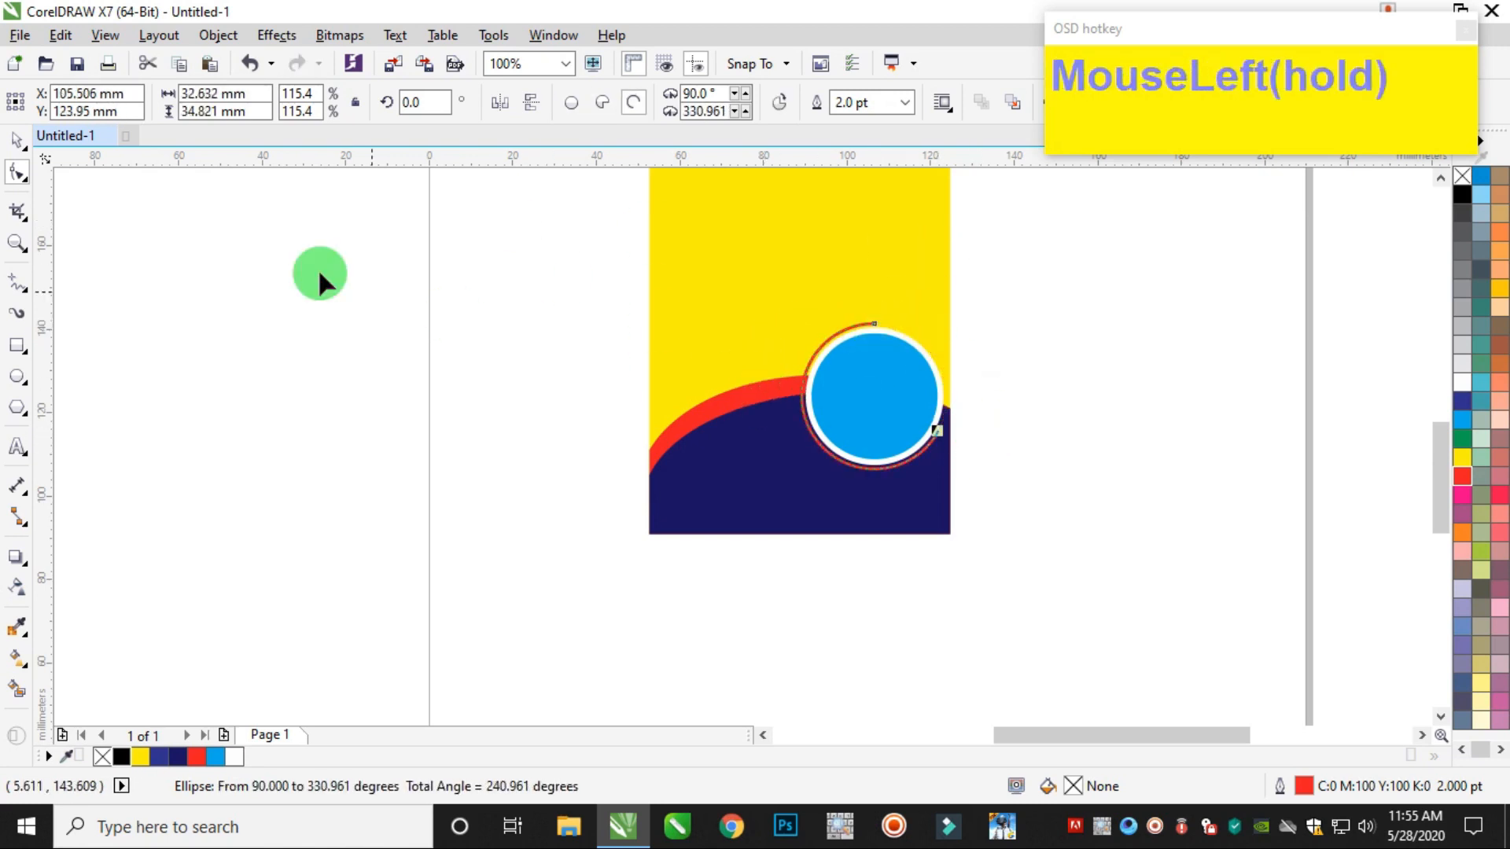
left_click(876, 401)
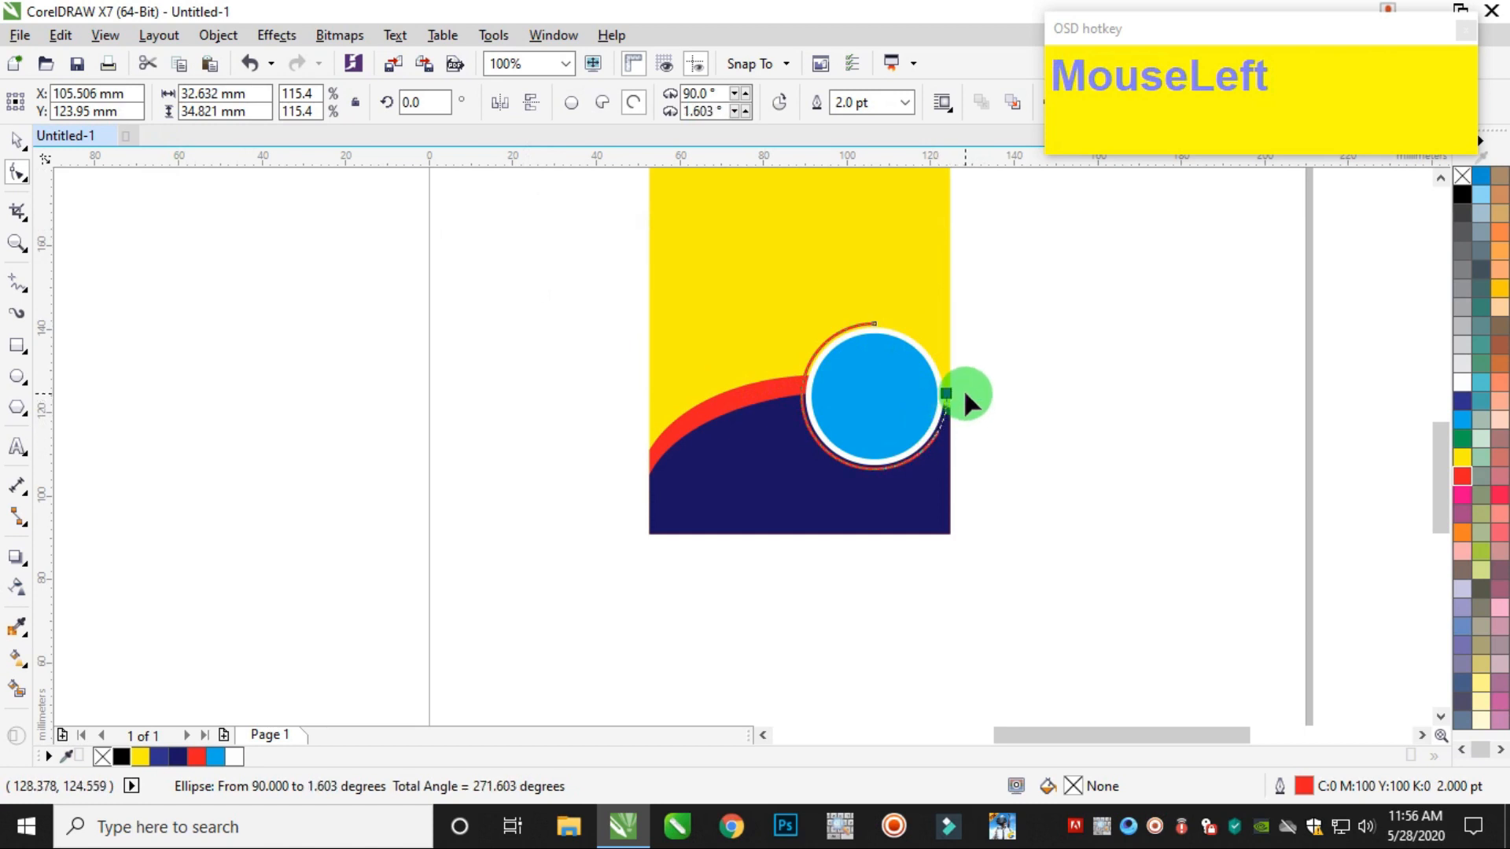
Select the cyan circle, white circle and red arc together and move them about 3 mm to the left
left_click(17, 138)
left_click(866, 323)
scroll(914, 422, "up", 3)
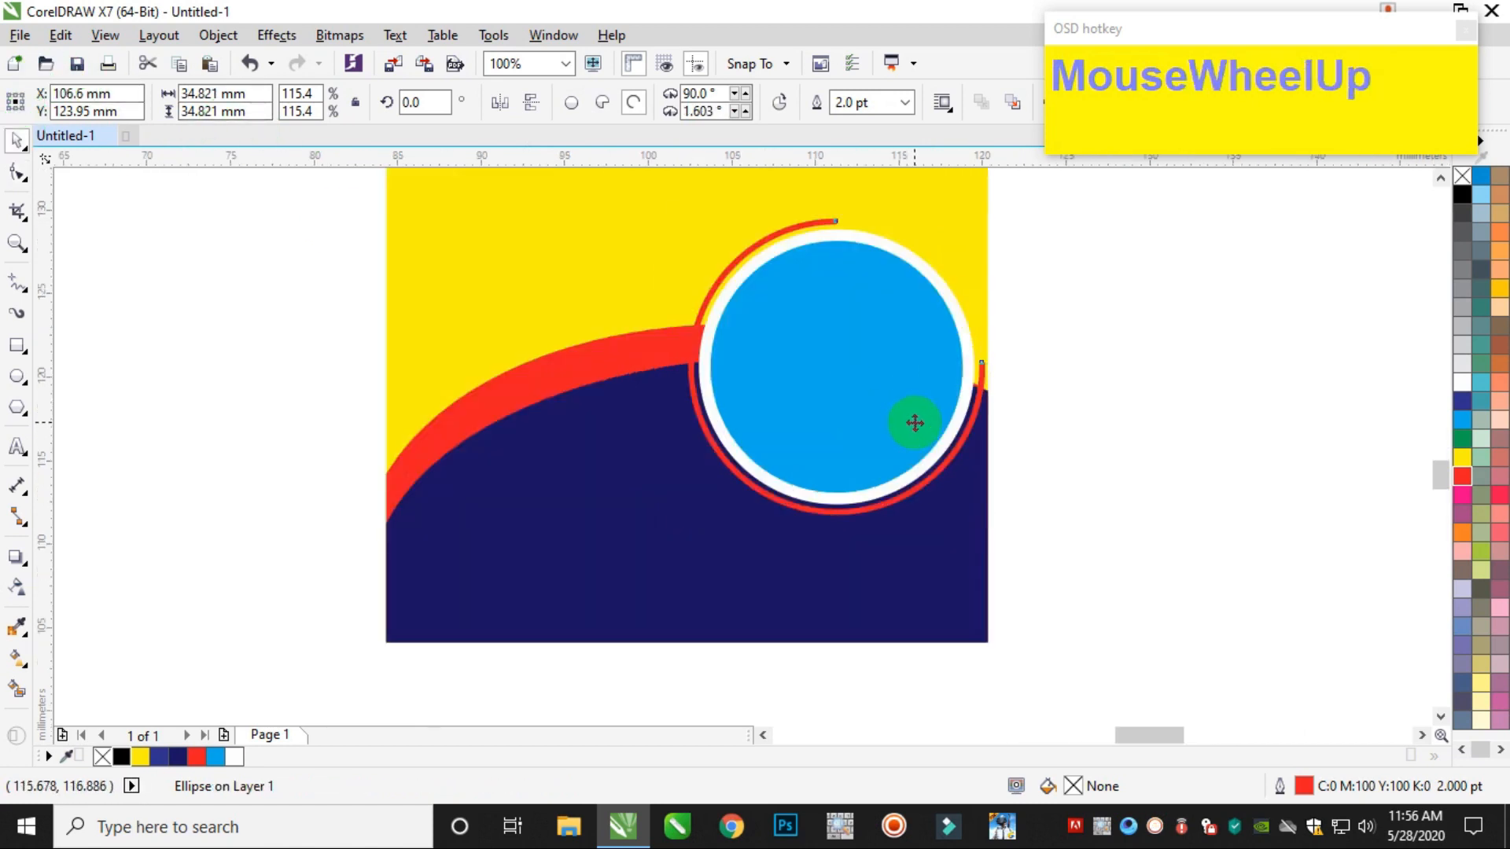
scroll(909, 418, "up", 2)
scroll(998, 351, "down", 5)
left_click(984, 320)
left_click(792, 459)
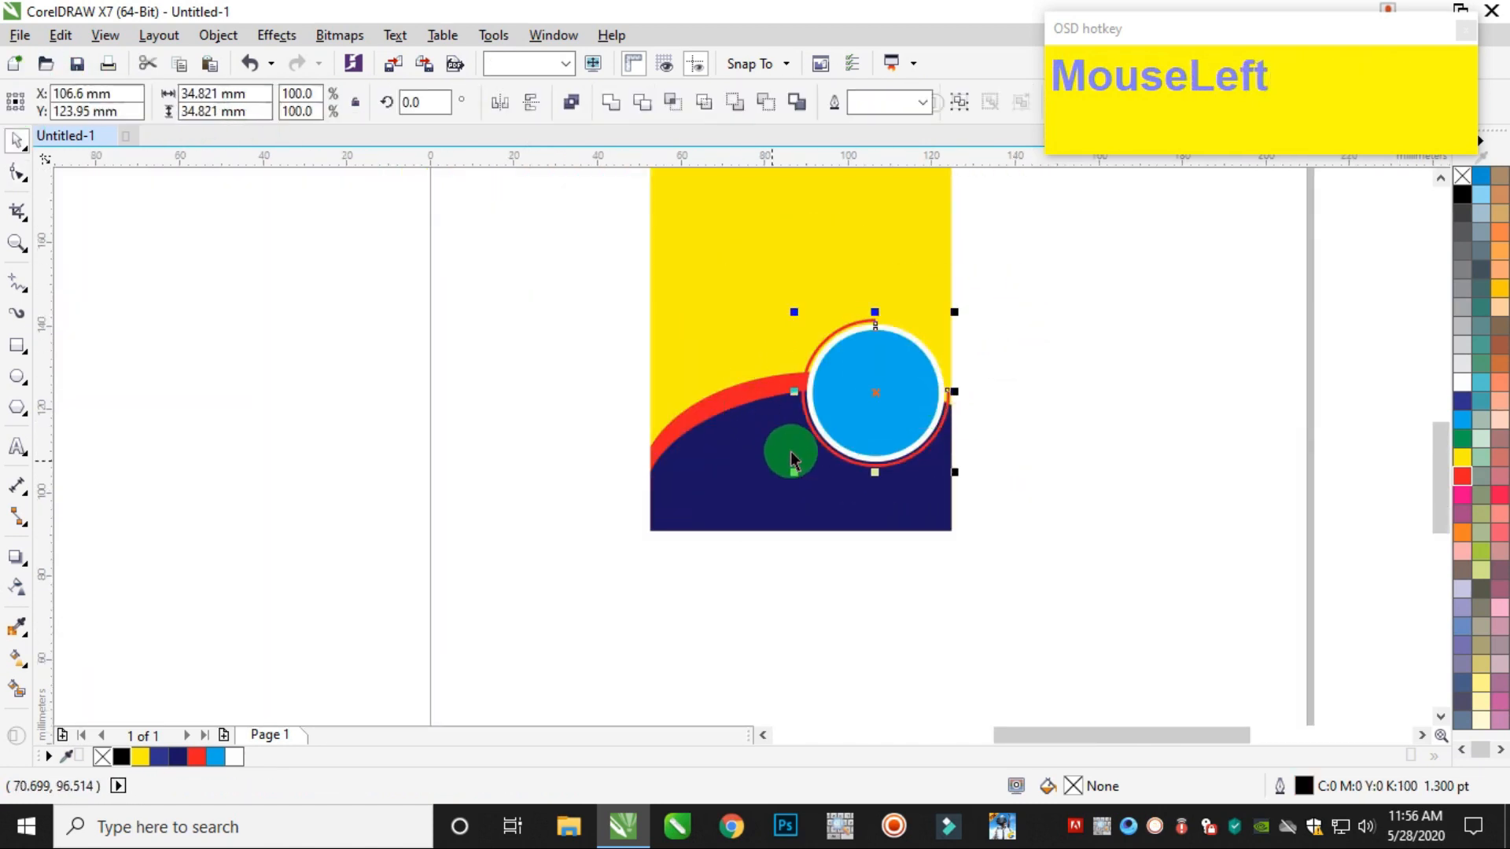
scroll(791, 458, "up", 2)
left_click_drag(846, 408, 946, 407)
left_click(1256, 334)
left_click(871, 232)
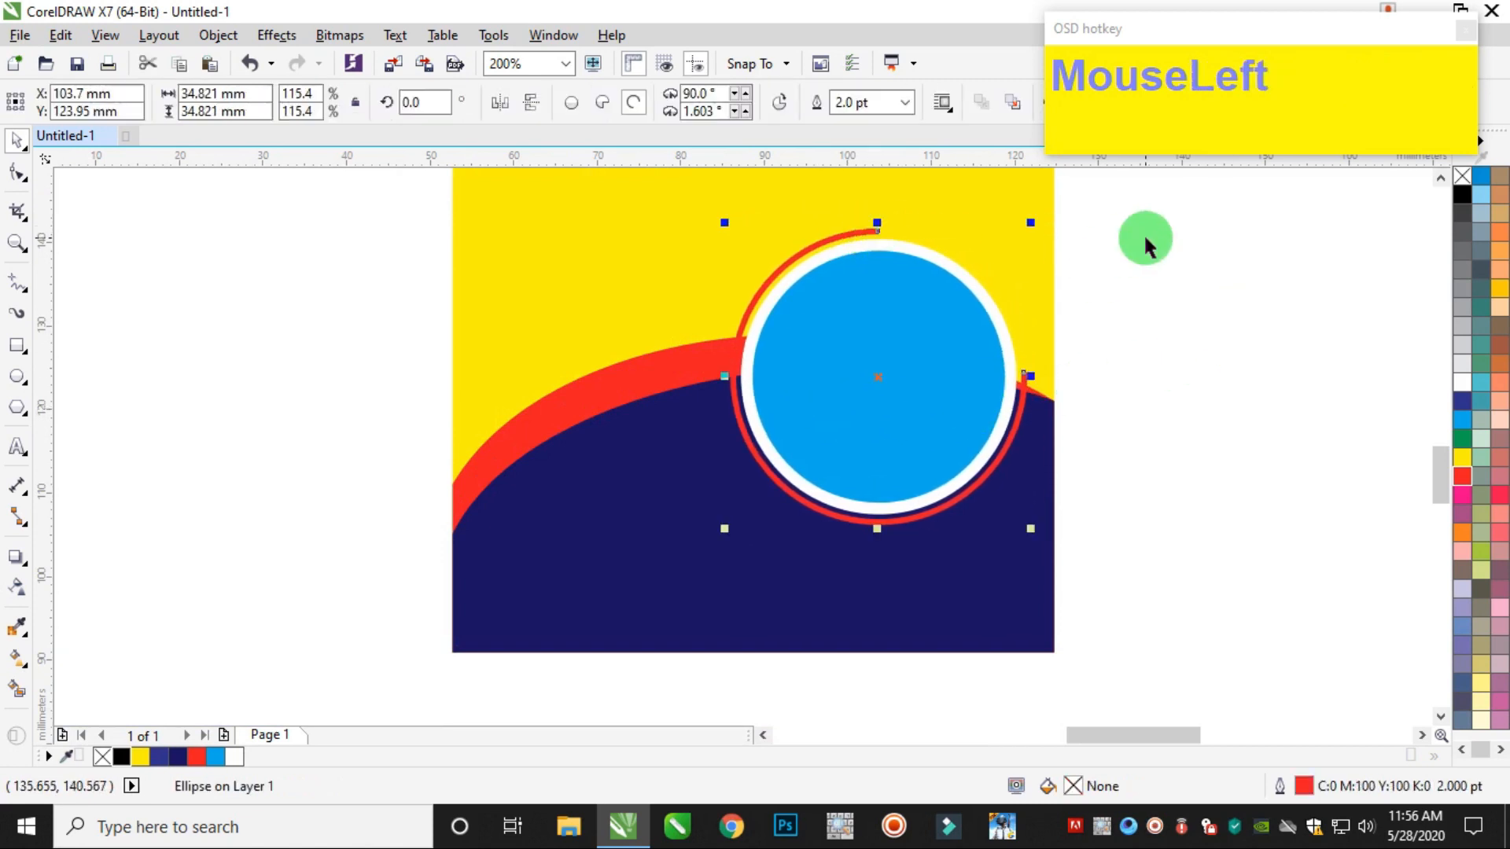
Copy the red arc, paste it in place and outline the copy in dark blue, C100 M100 Y0 K40
left_click_drag(1169, 209, 657, 574)
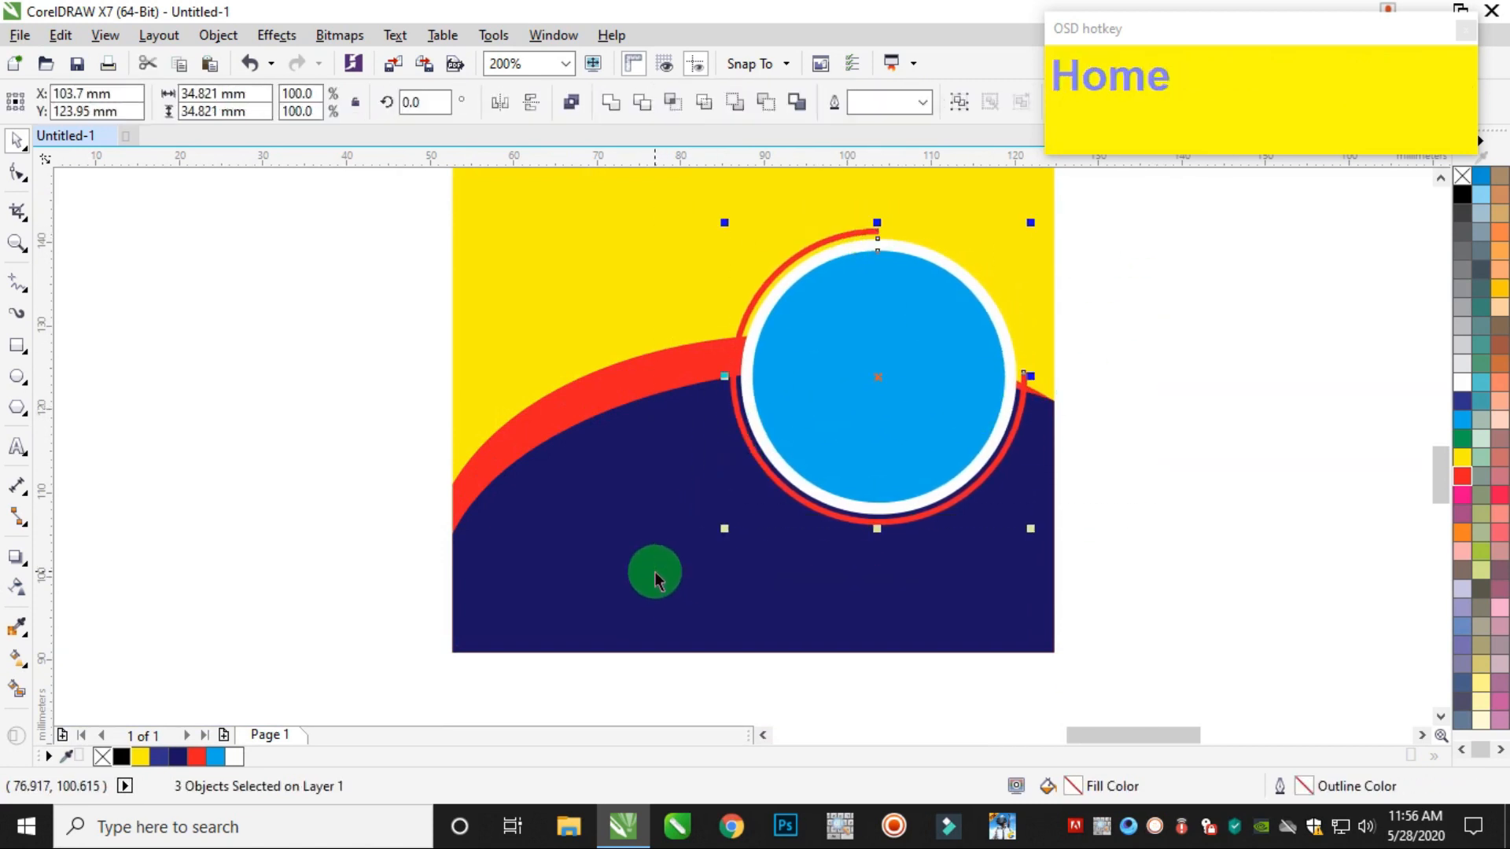
left_click(858, 232)
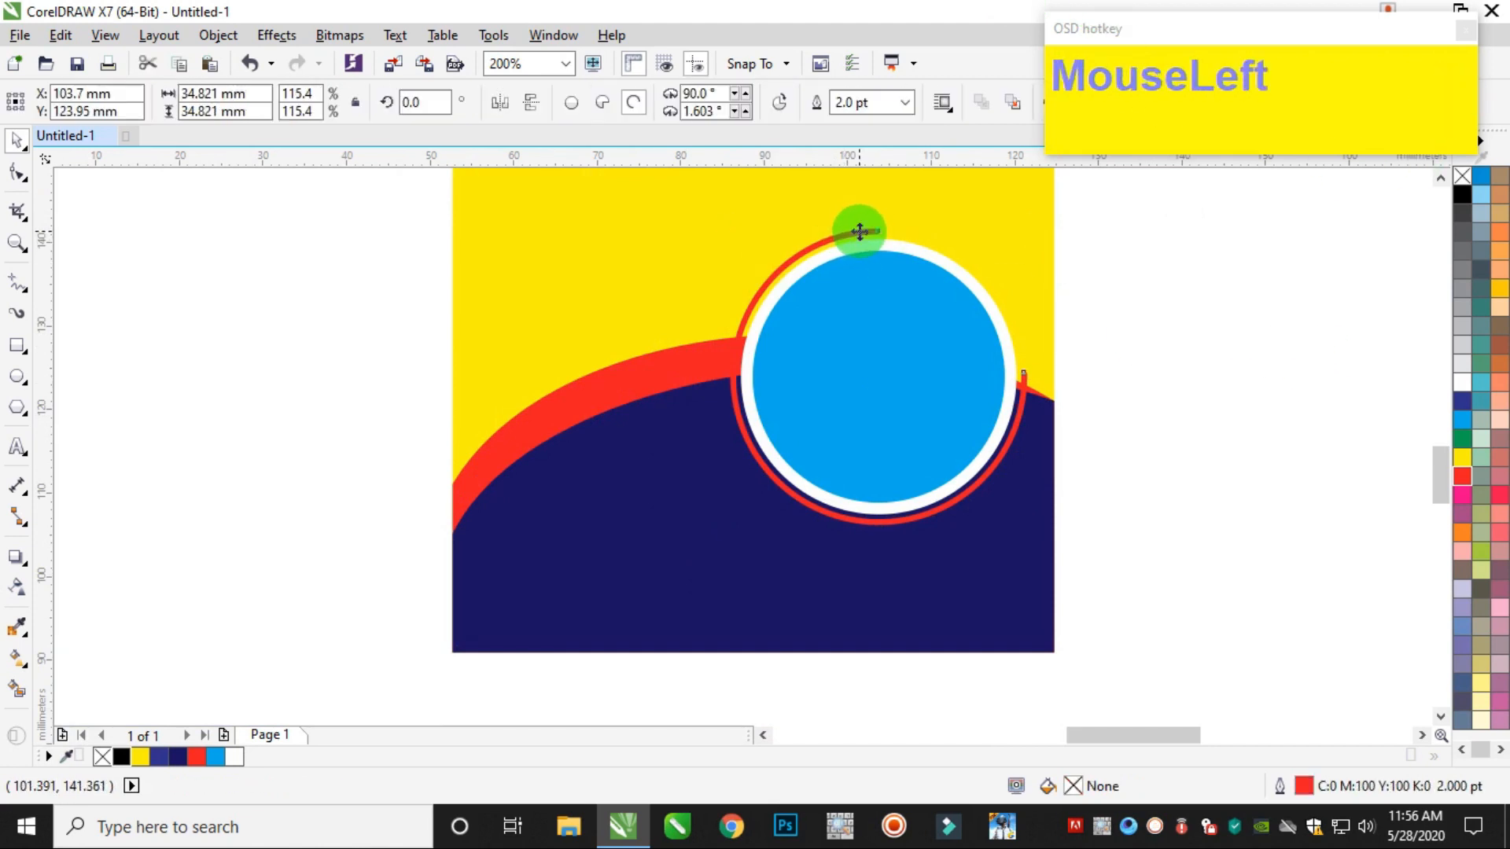
right_click(860, 231)
left_click(931, 430)
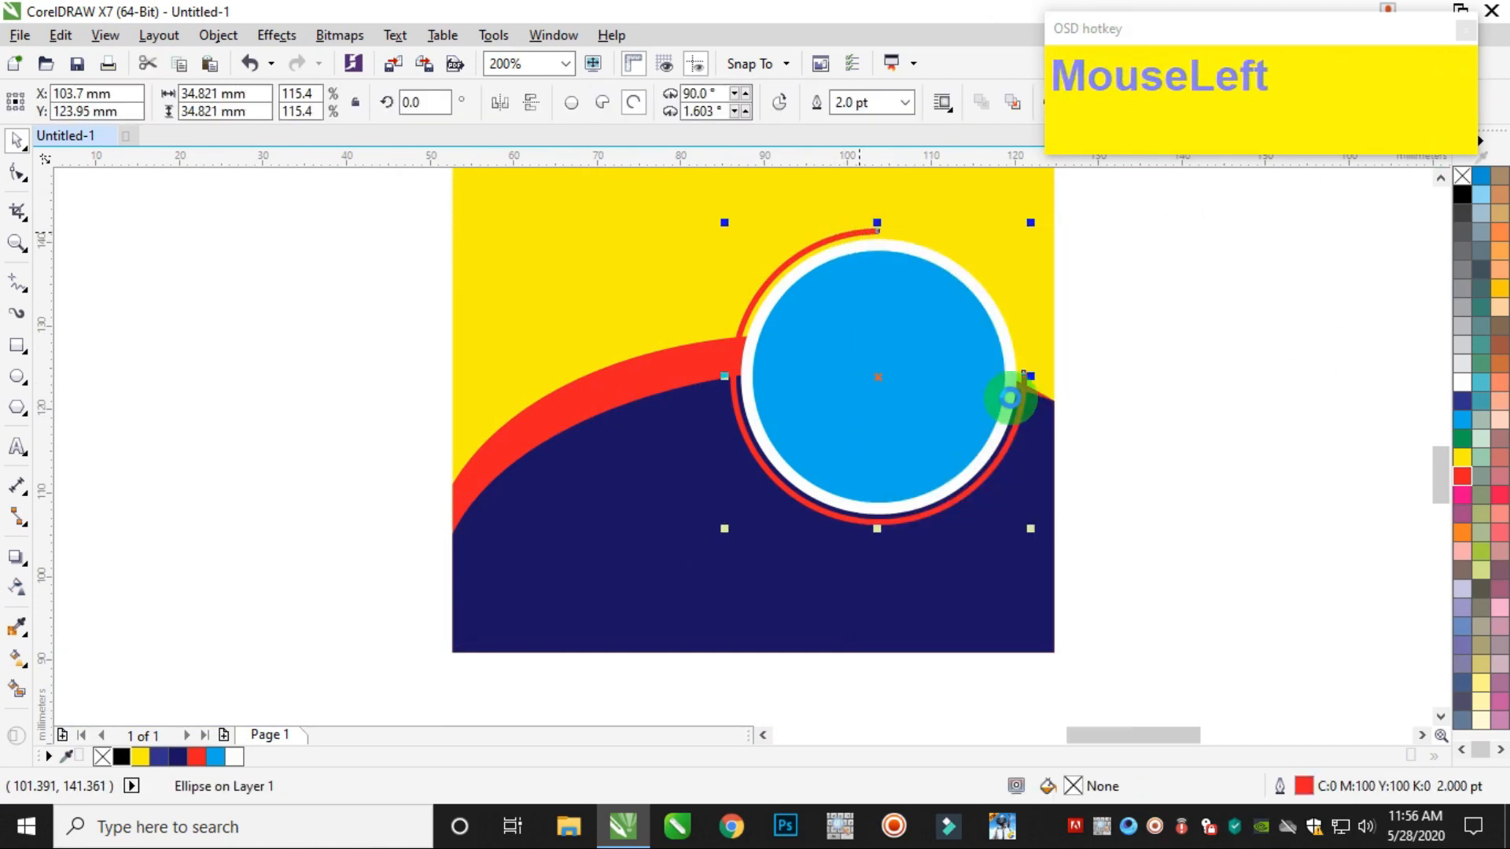
right_click(1219, 271)
left_click(1281, 413)
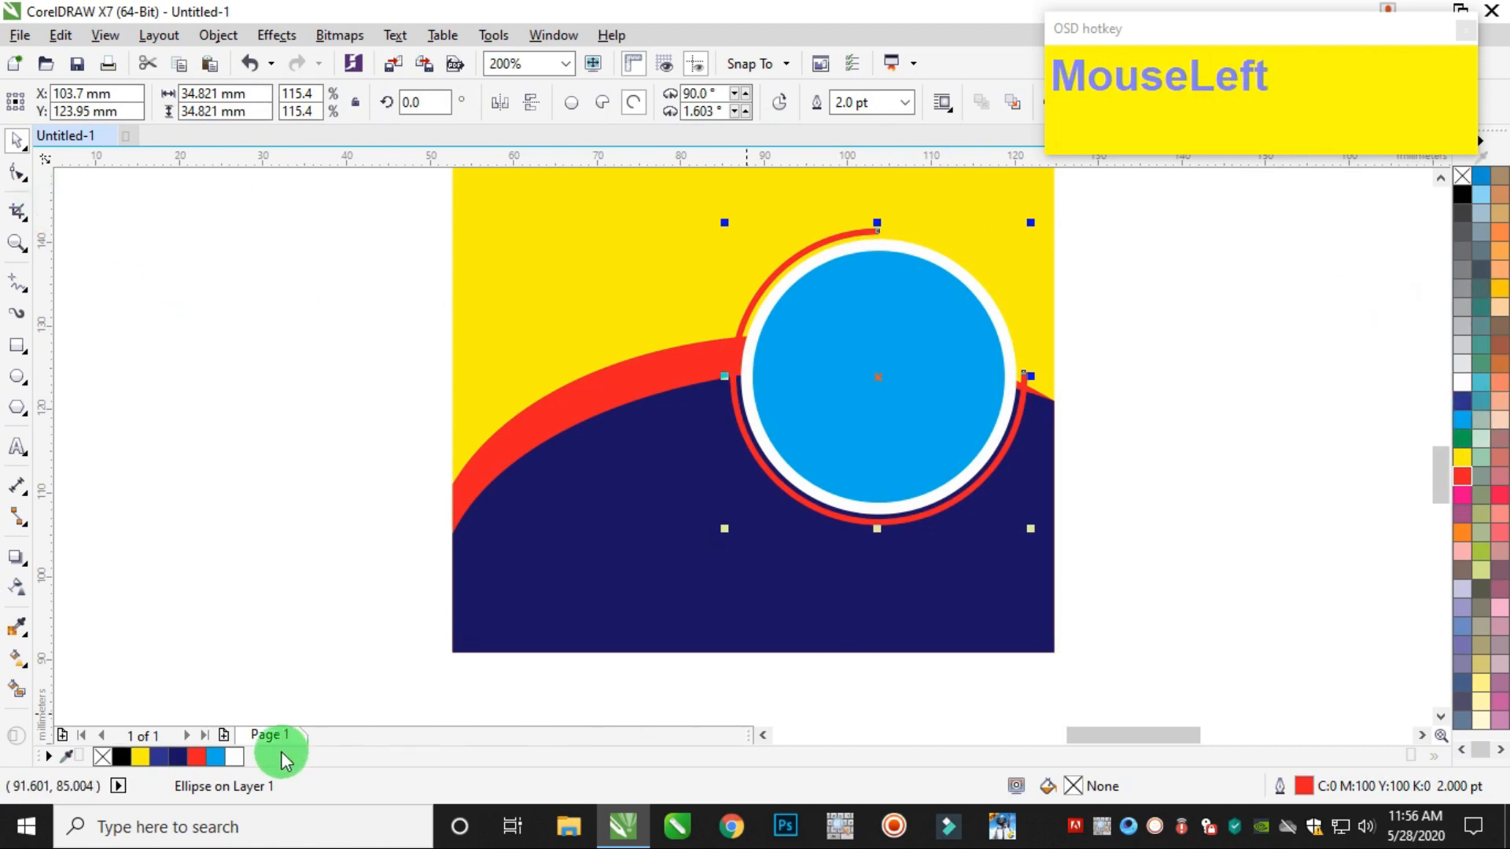
right_click(177, 756)
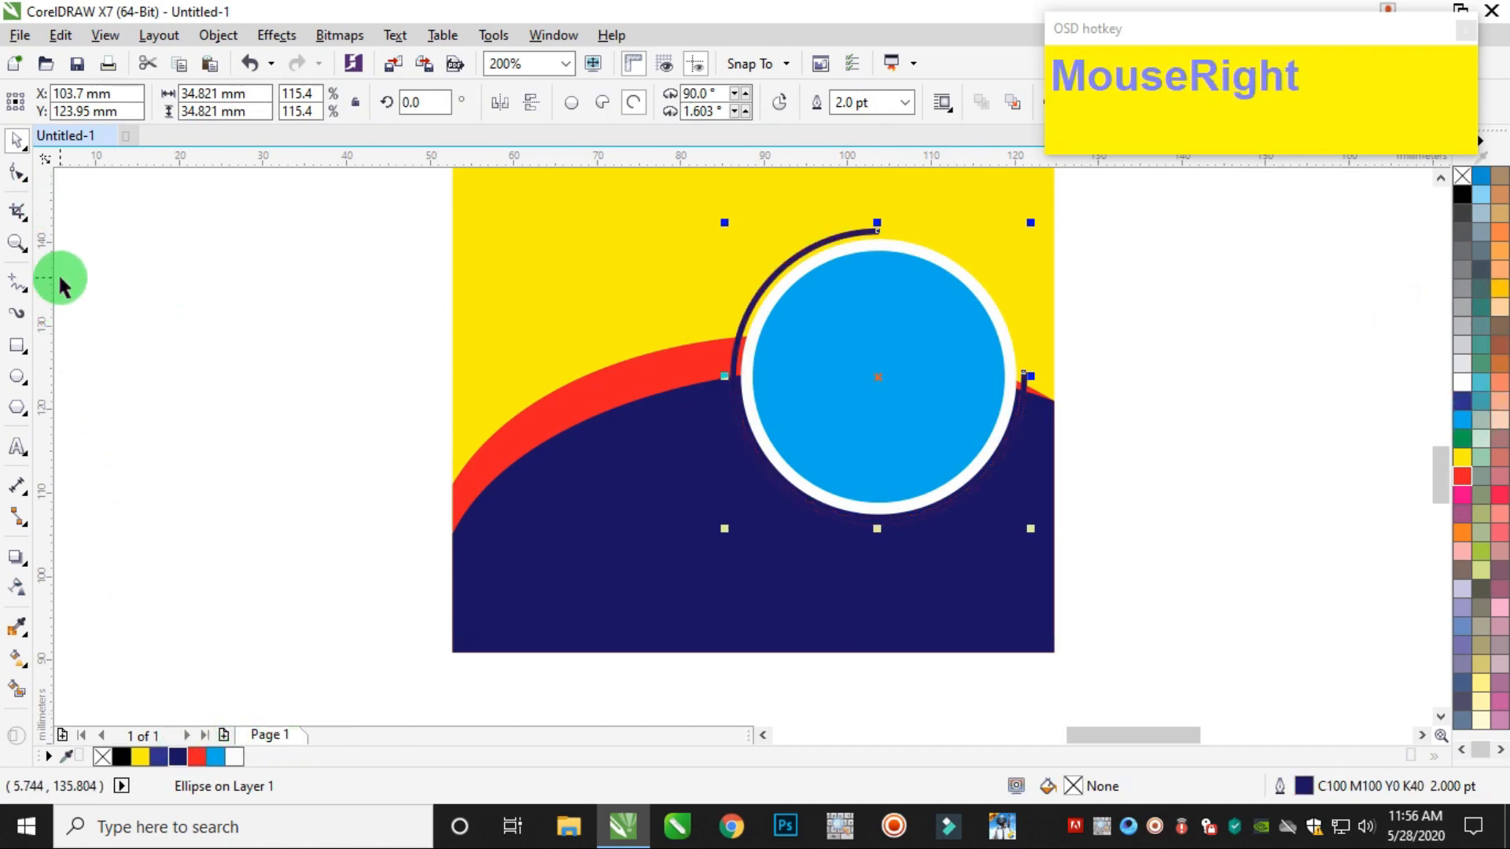
Close the dark blue arc into a full circle and enlarge it about its centre to about 38 mm
left_click(18, 173)
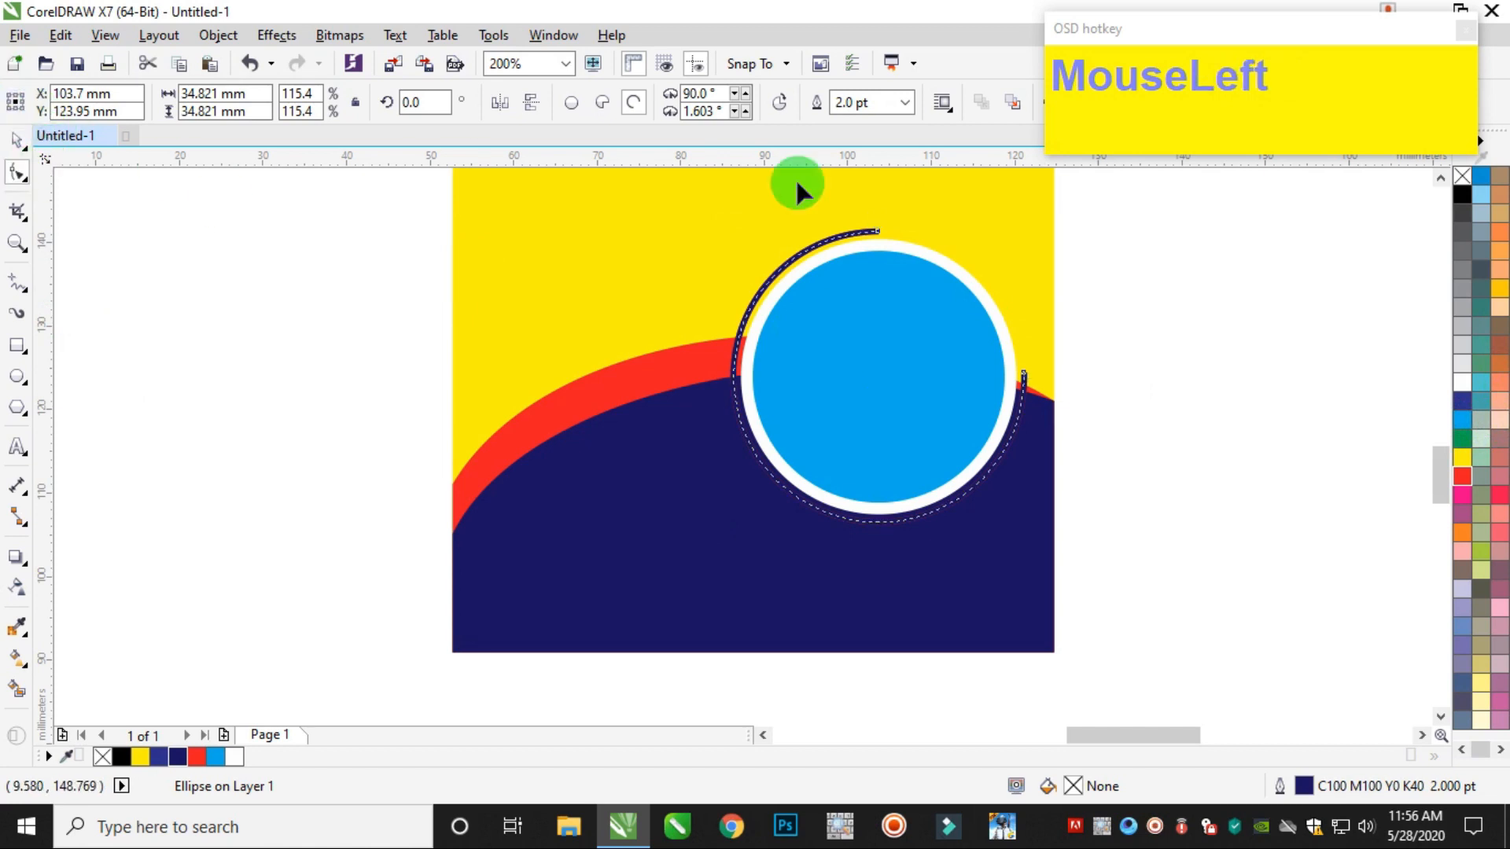
left_click_drag(878, 233, 1002, 454)
key("ctrl+z")
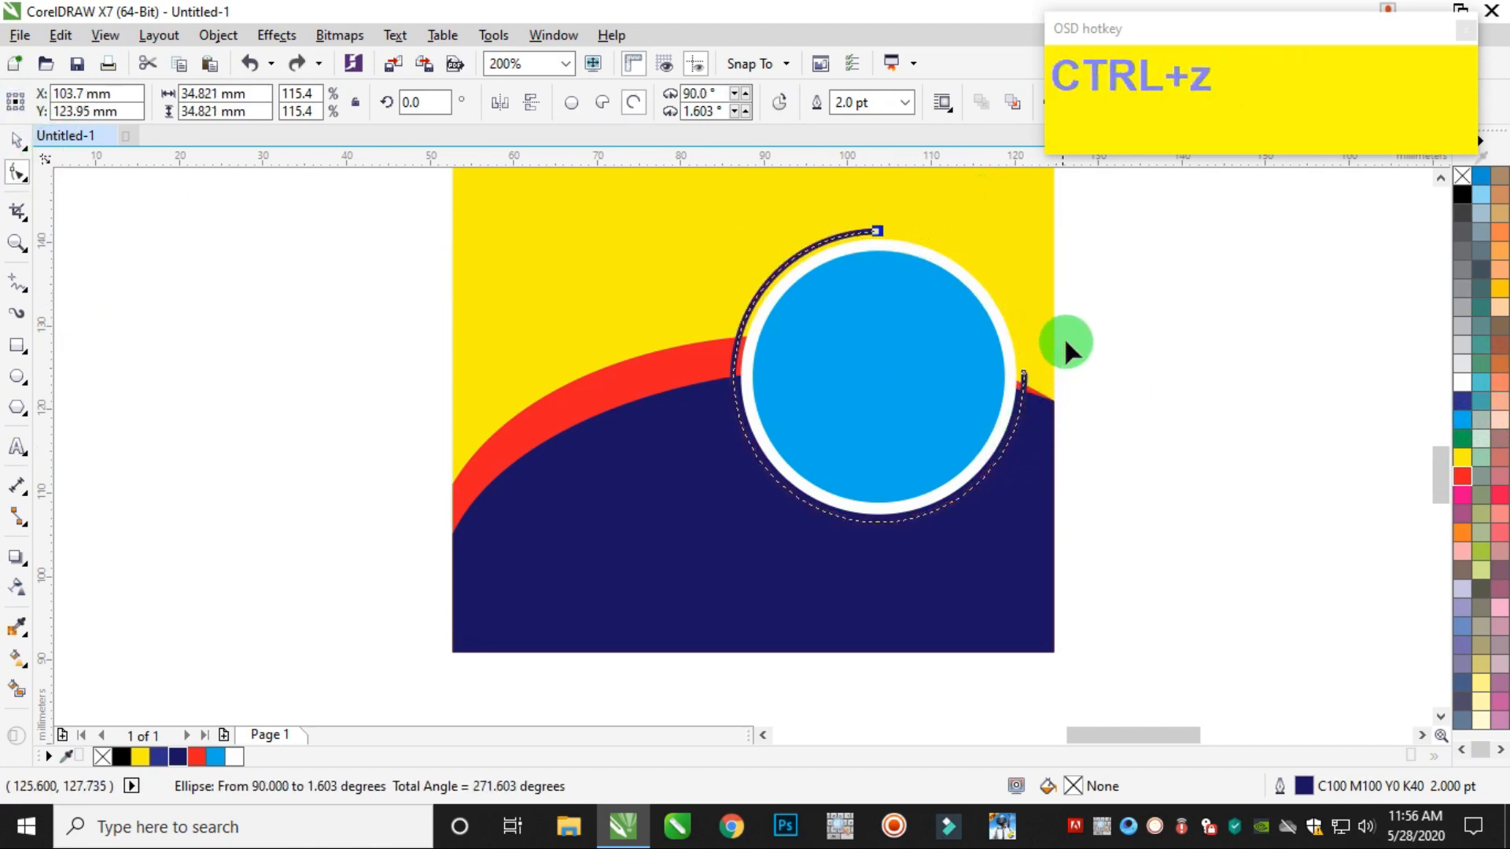
left_click(879, 231)
left_click_drag(1082, 354, 1046, 340)
left_click(24, 142)
left_click_drag(1038, 222, 1076, 220)
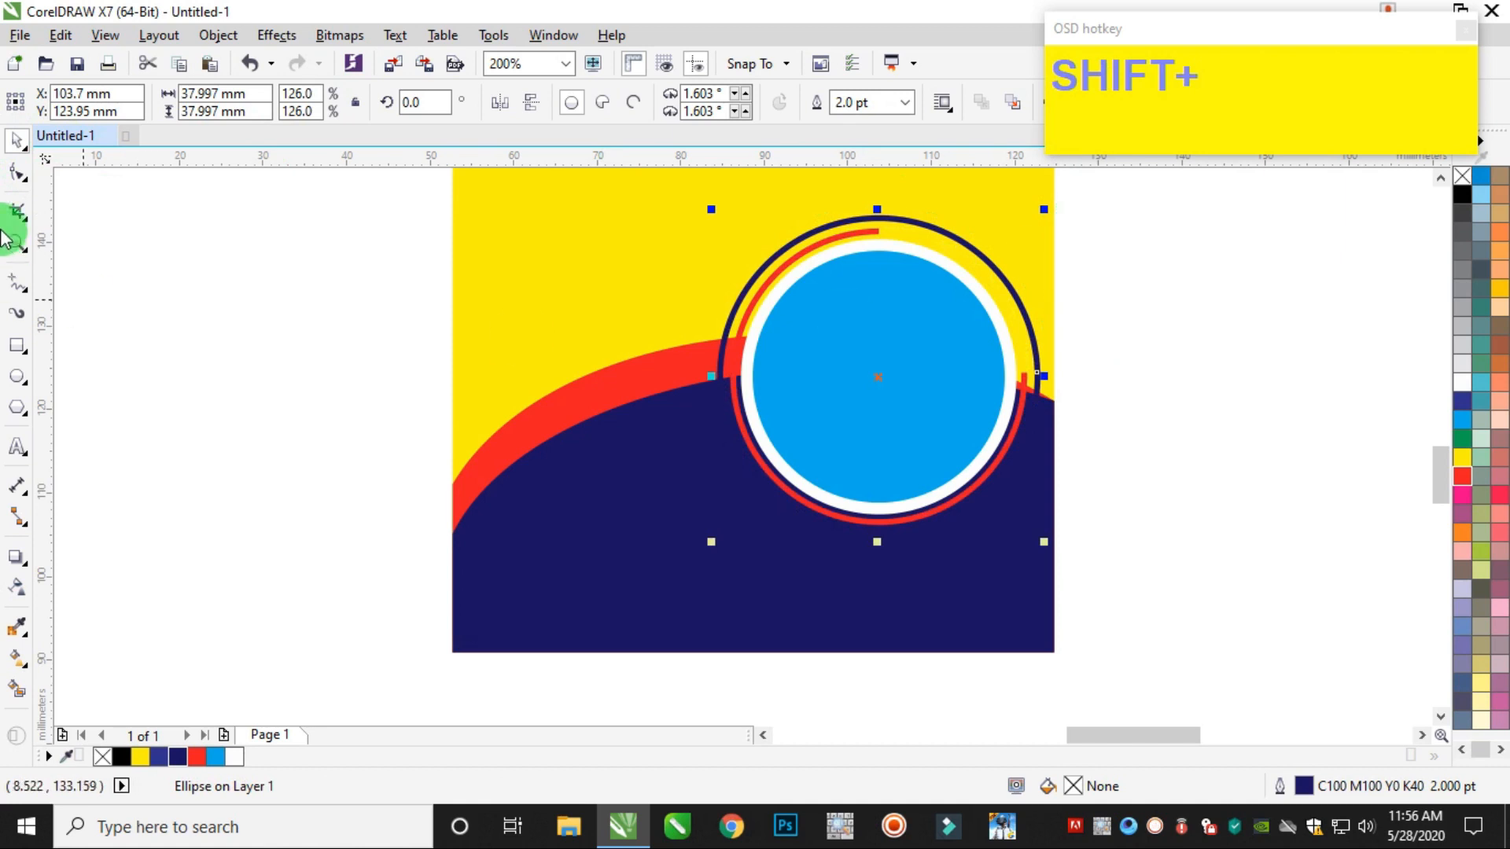
Reshape the dark blue circle into an open arc from about 150.3° to about 96.5°, with a gap at its upper left
left_click(24, 172)
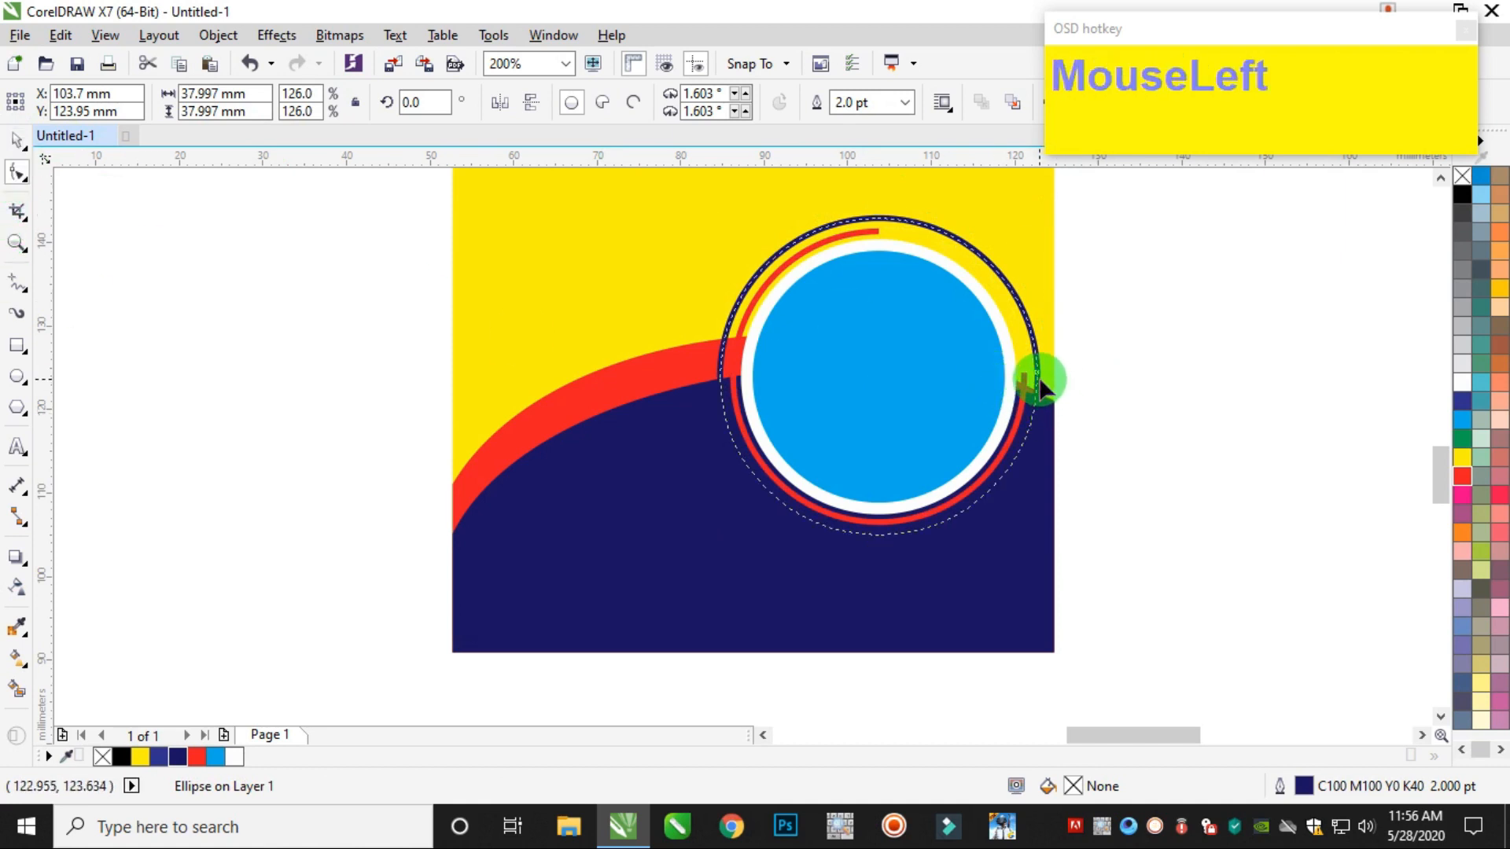
left_click_drag(1038, 384, 686, 490)
left_click_drag(1039, 379, 773, 541)
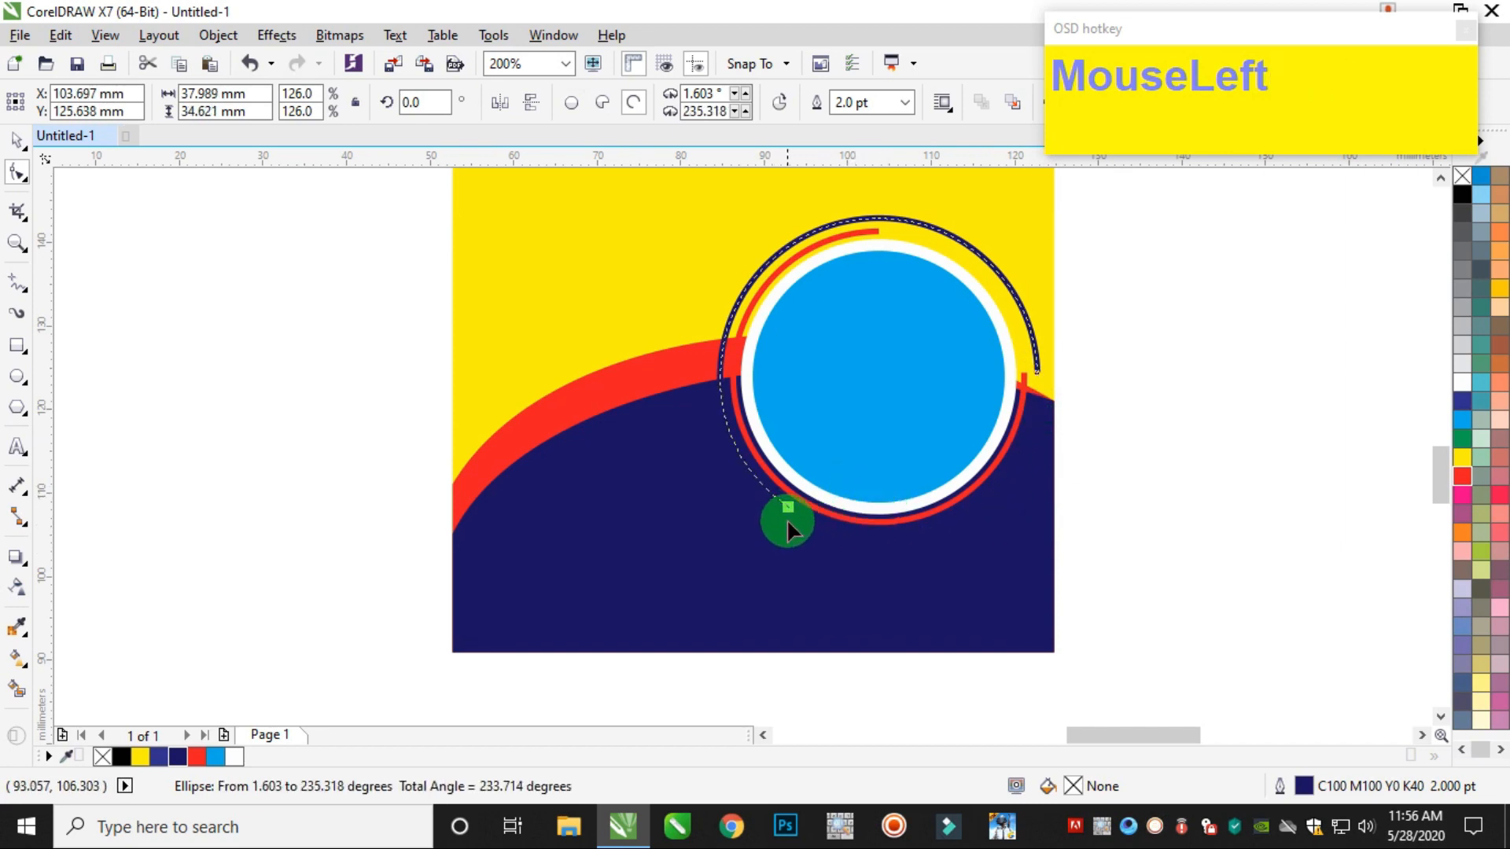
left_click_drag(787, 520, 780, 206)
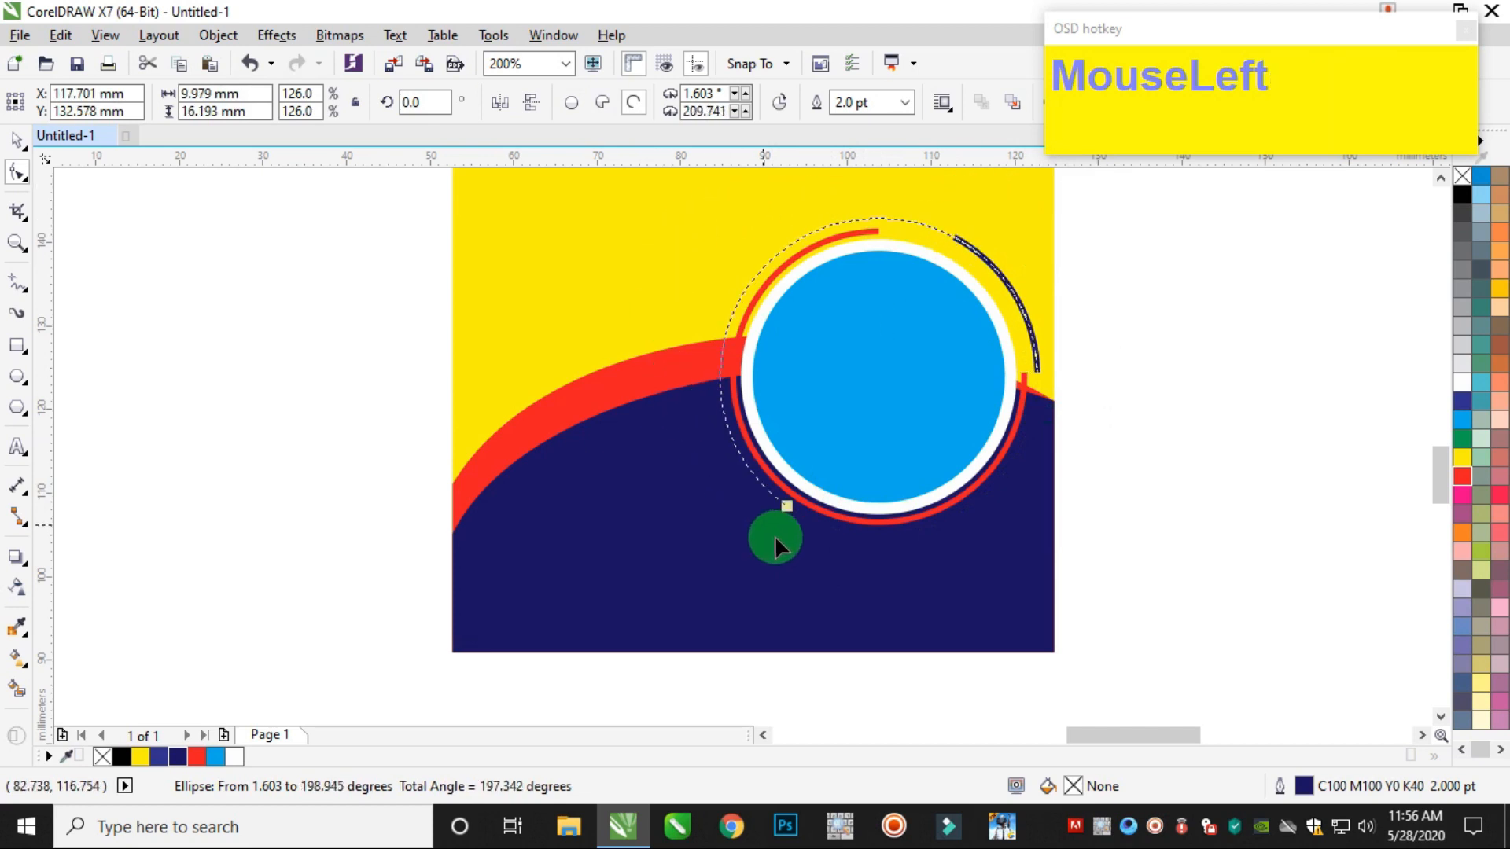
left_click_drag(934, 553, 932, 551)
left_click_drag(1035, 370, 1034, 372)
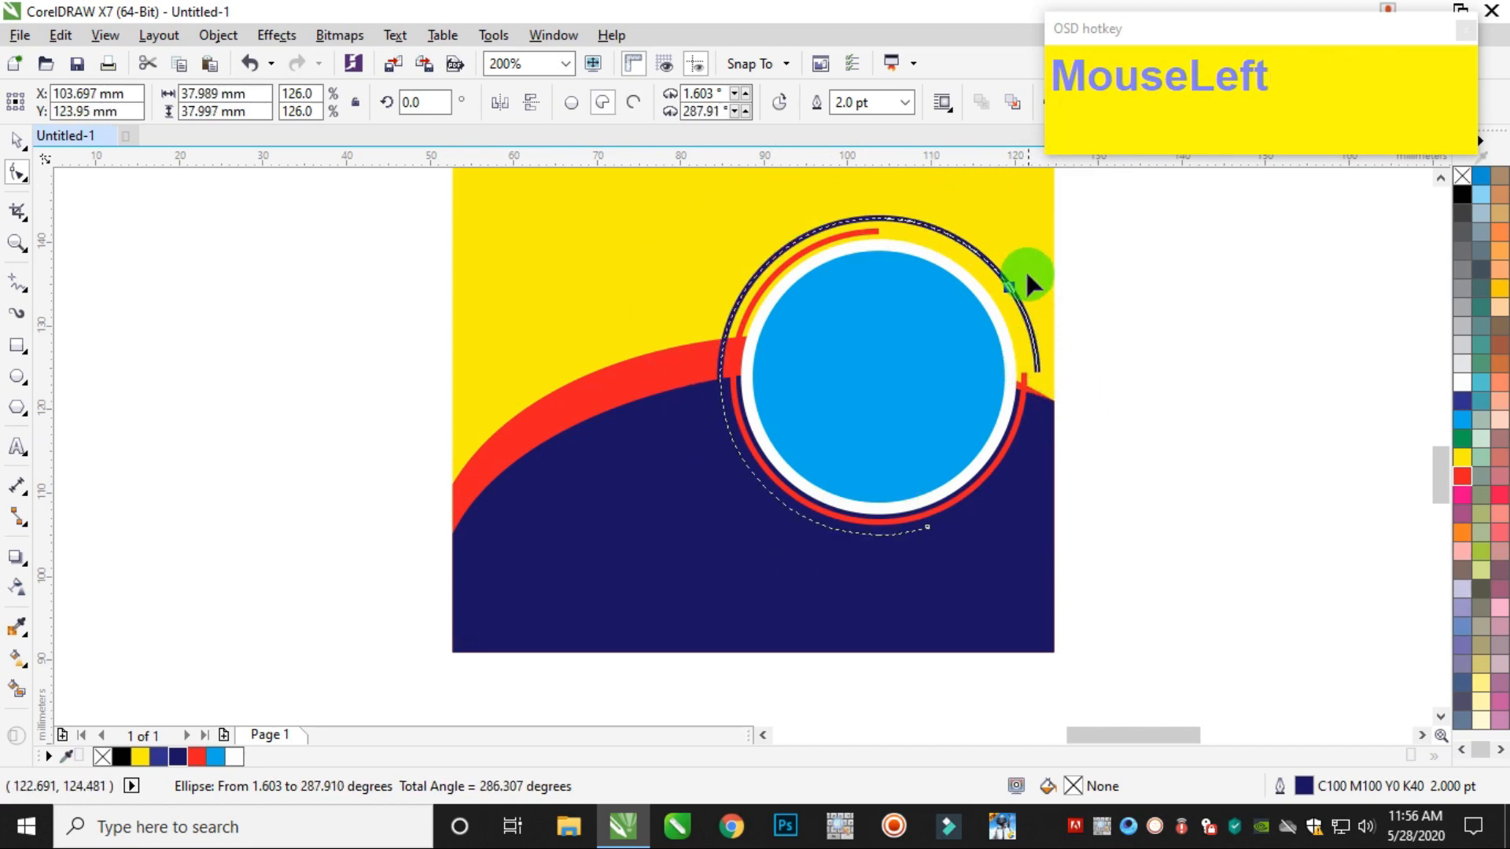
left_click_drag(1026, 275, 763, 265)
left_click(1001, 276)
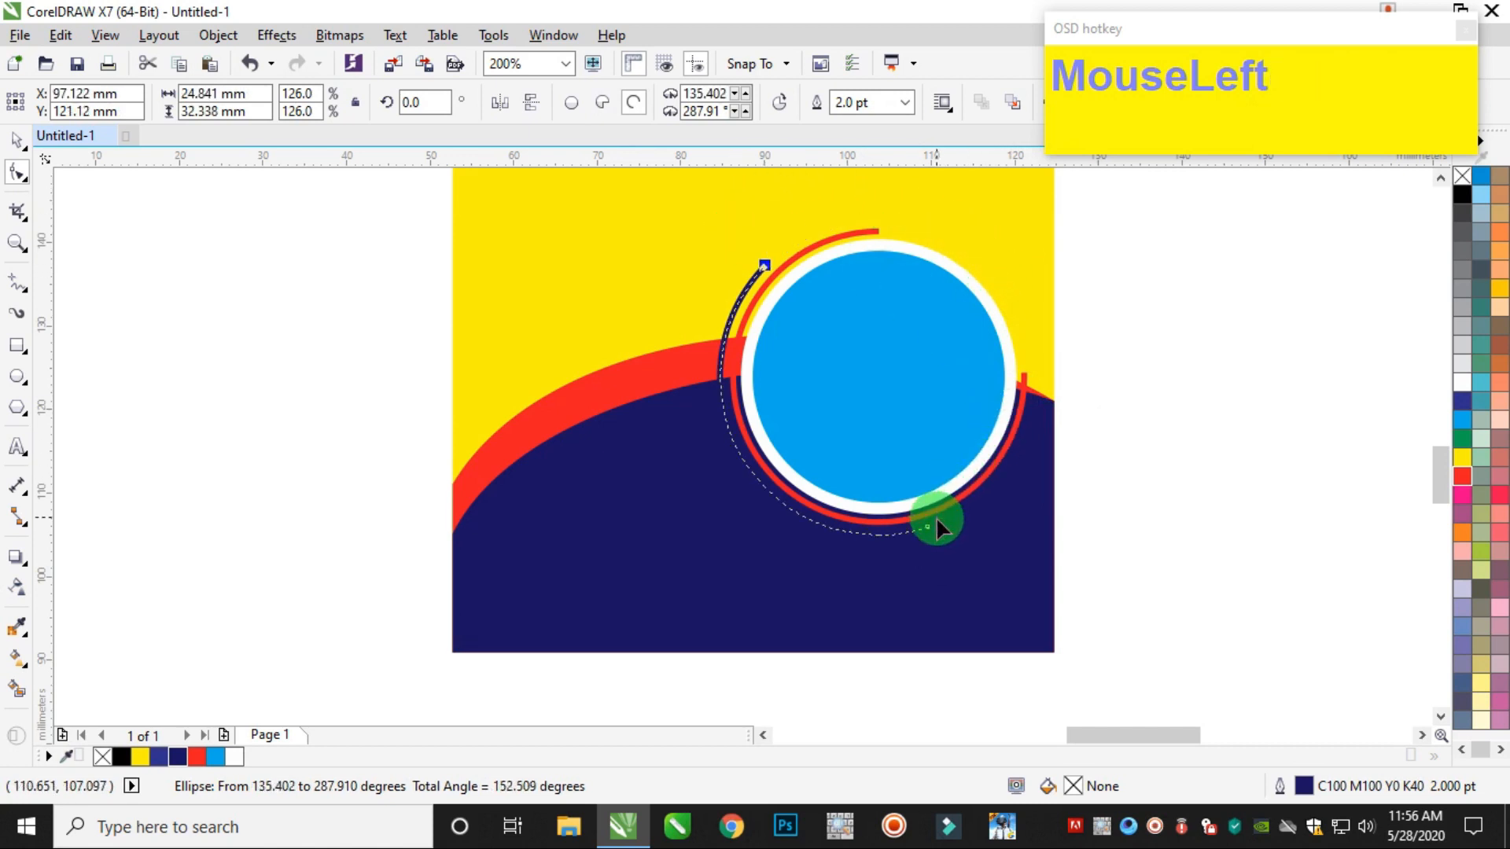
left_click_drag(951, 507, 1032, 267)
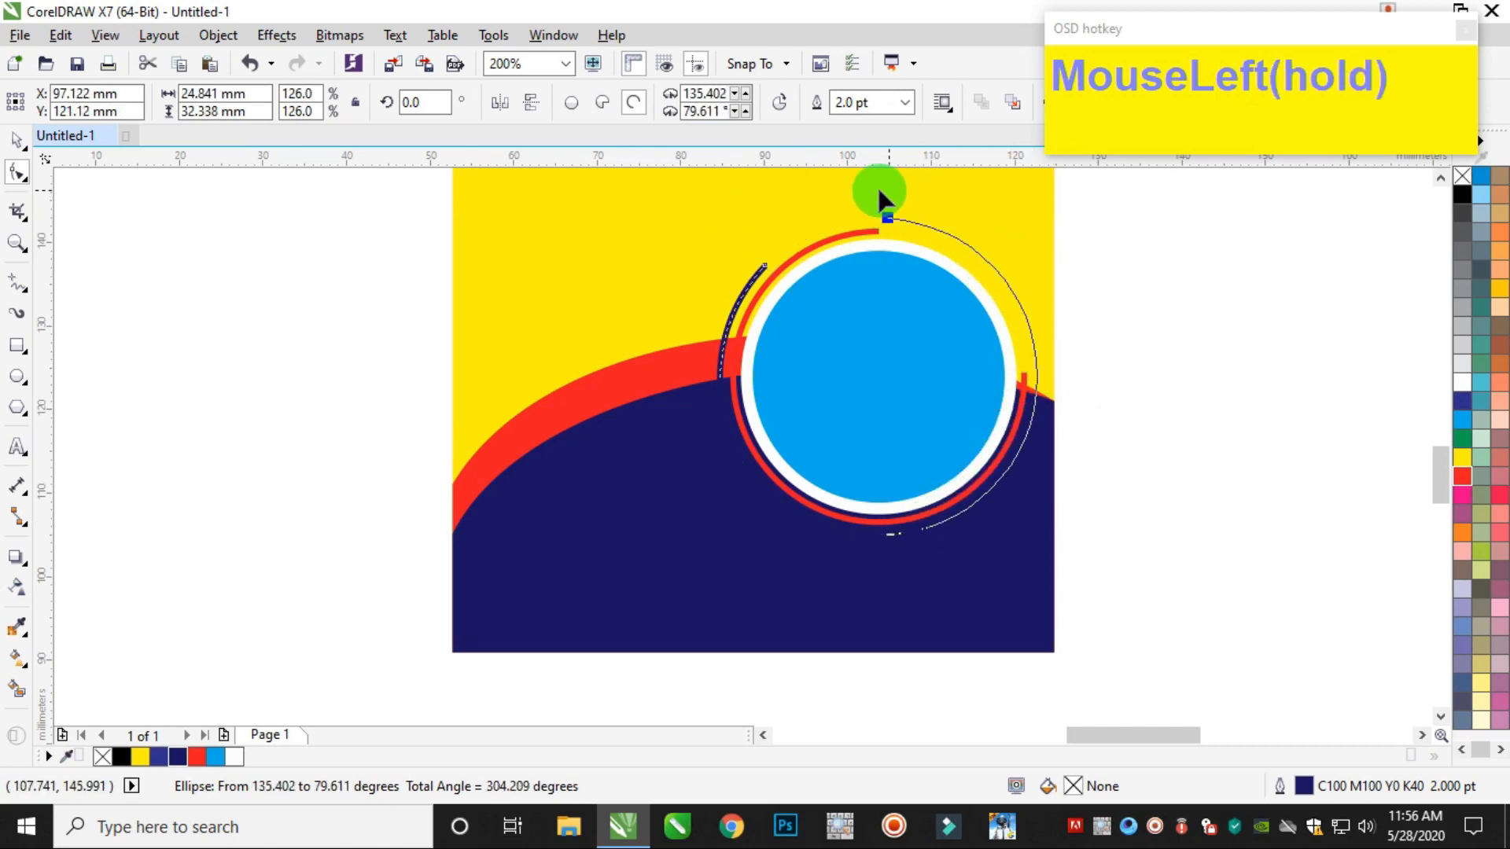
left_click_drag(879, 192, 860, 192)
left_click_drag(765, 266, 818, 236)
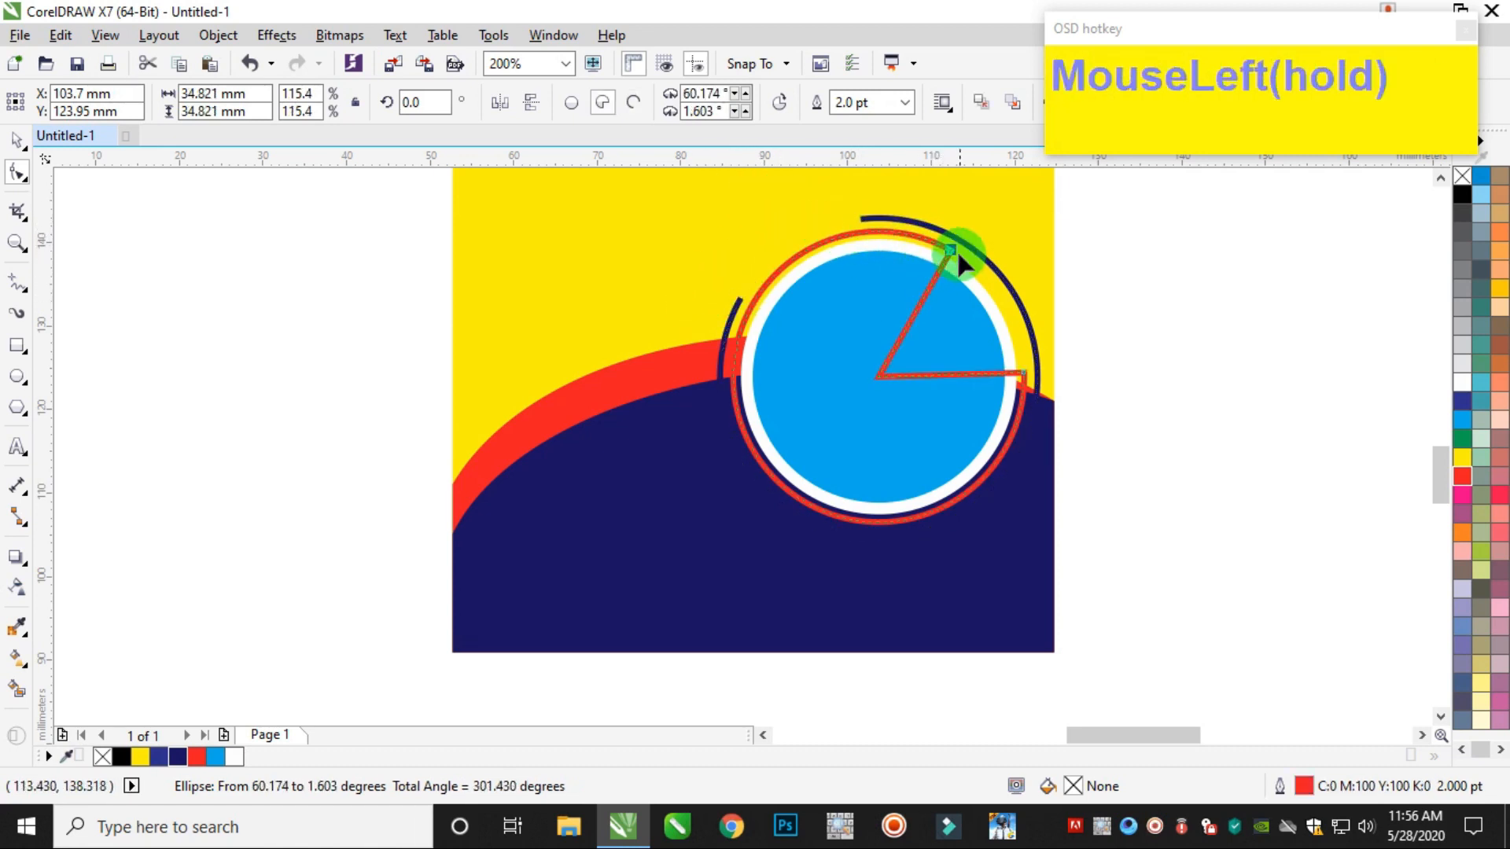
Extend the inner red arc by moving its upper end to a start angle of about 66.3°
mouse_move(958, 256)
left_mouse_down()
mouse_move(923, 209)
mouse_move(945, 238)
left_mouse_up()
left_click(8, 146)
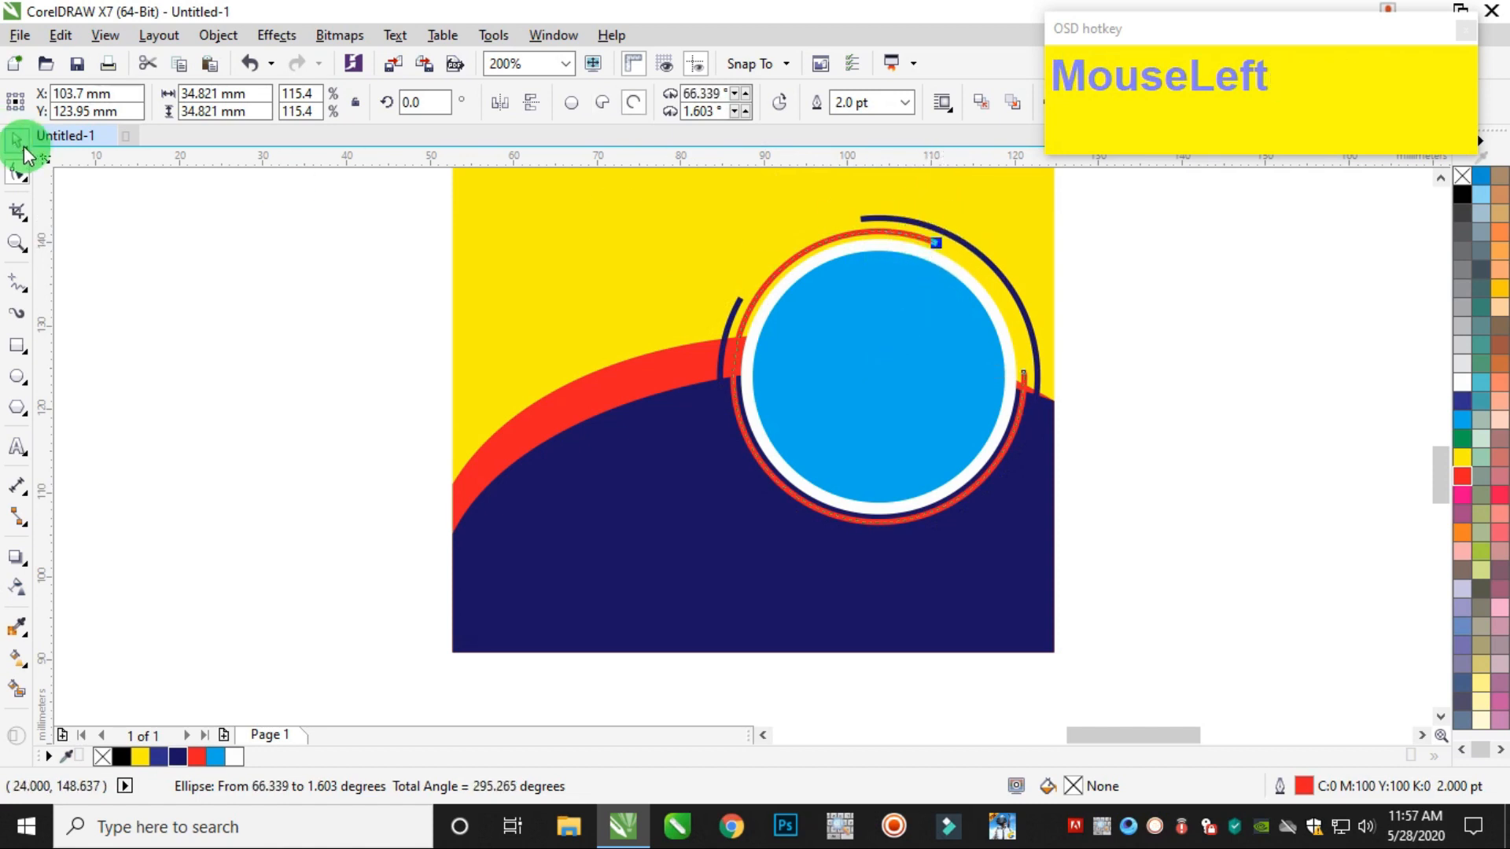
left_click(690, 391)
scroll(934, 352, "down", 2)
left_click(825, 323)
left_click(915, 346)
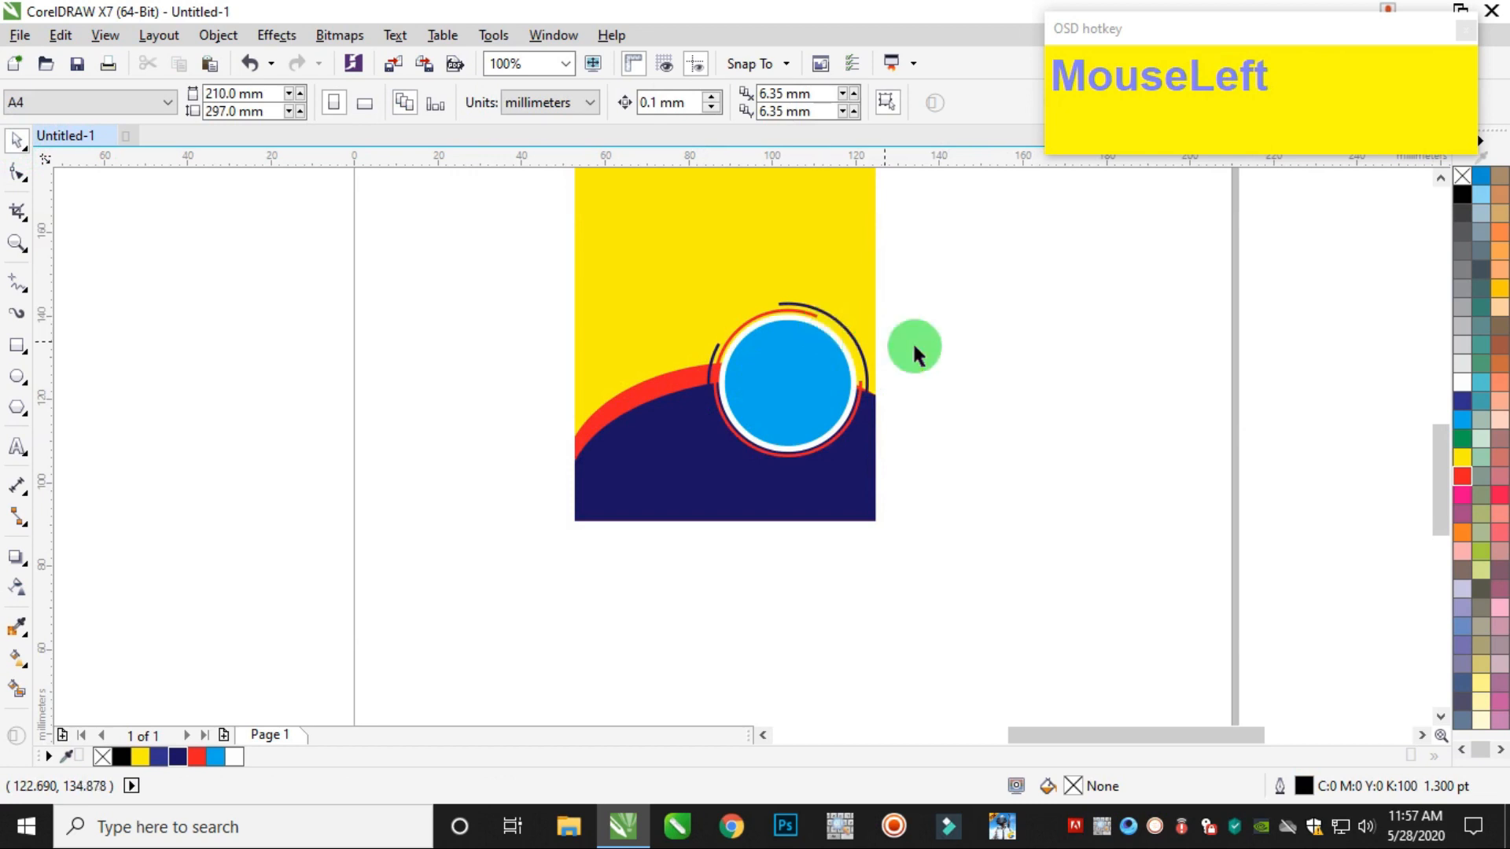
Recolour the outer dark blue arc's outline red, C0 M100 Y100 K0
scroll(892, 392, "up", 3)
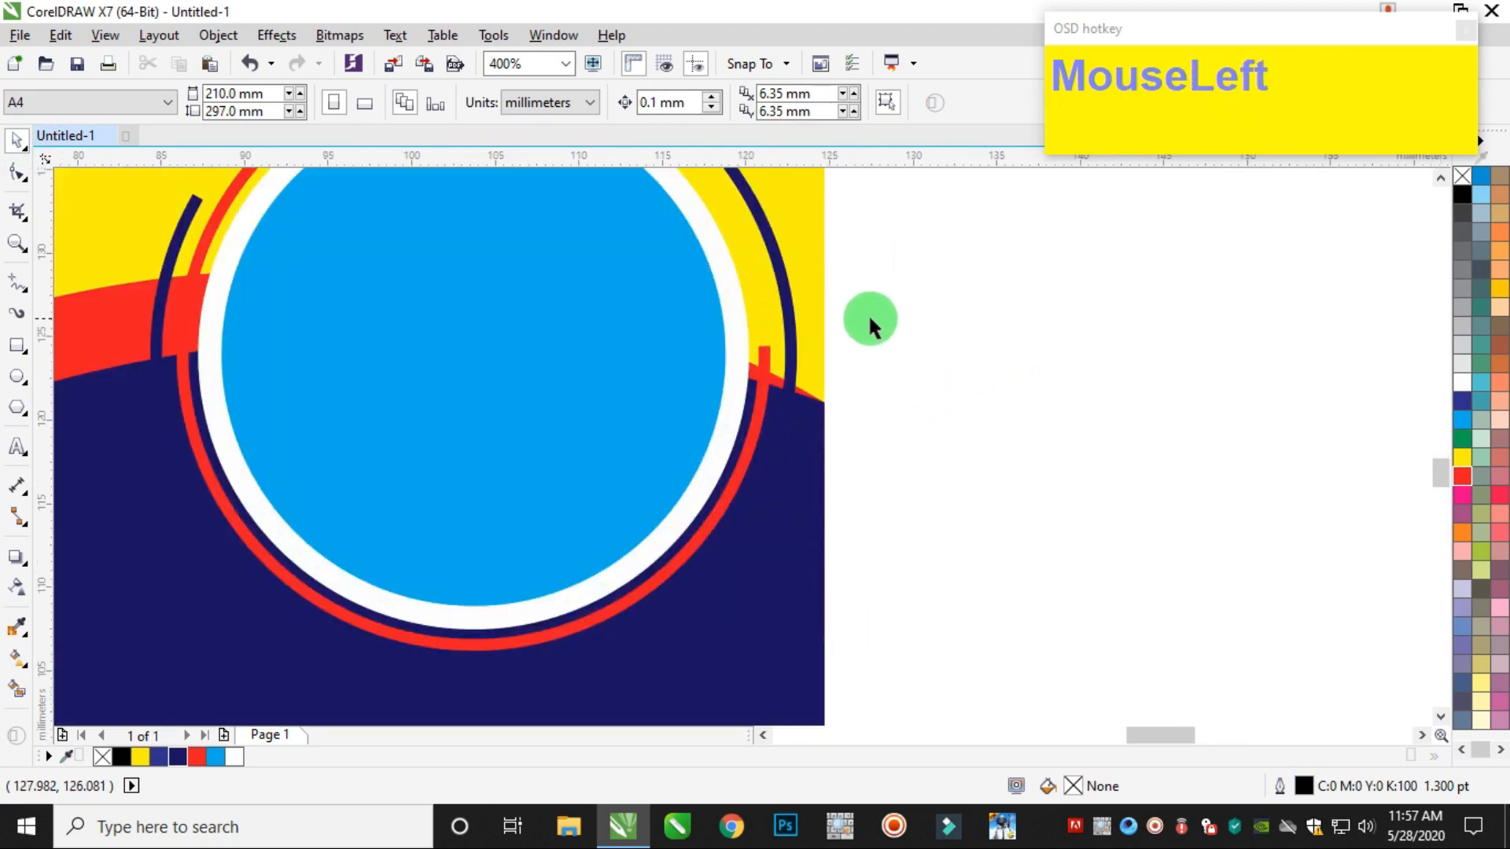
left_click(786, 313, "ctrl")
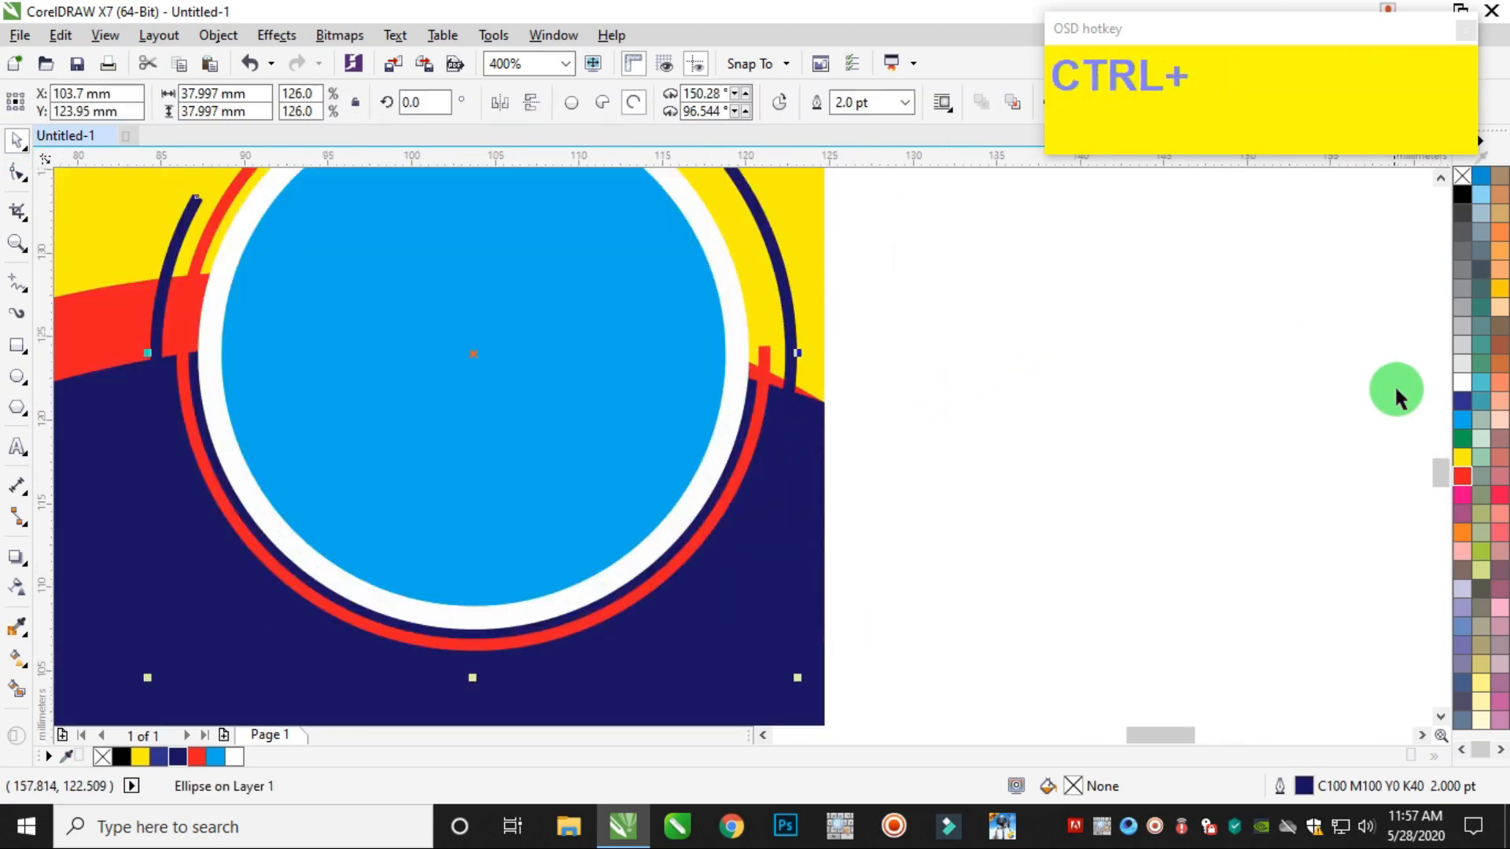
right_click(1466, 379, "ctrl")
scroll(1052, 422, "down", 2)
key("ctrl+z")
scroll(890, 396, "up", 1)
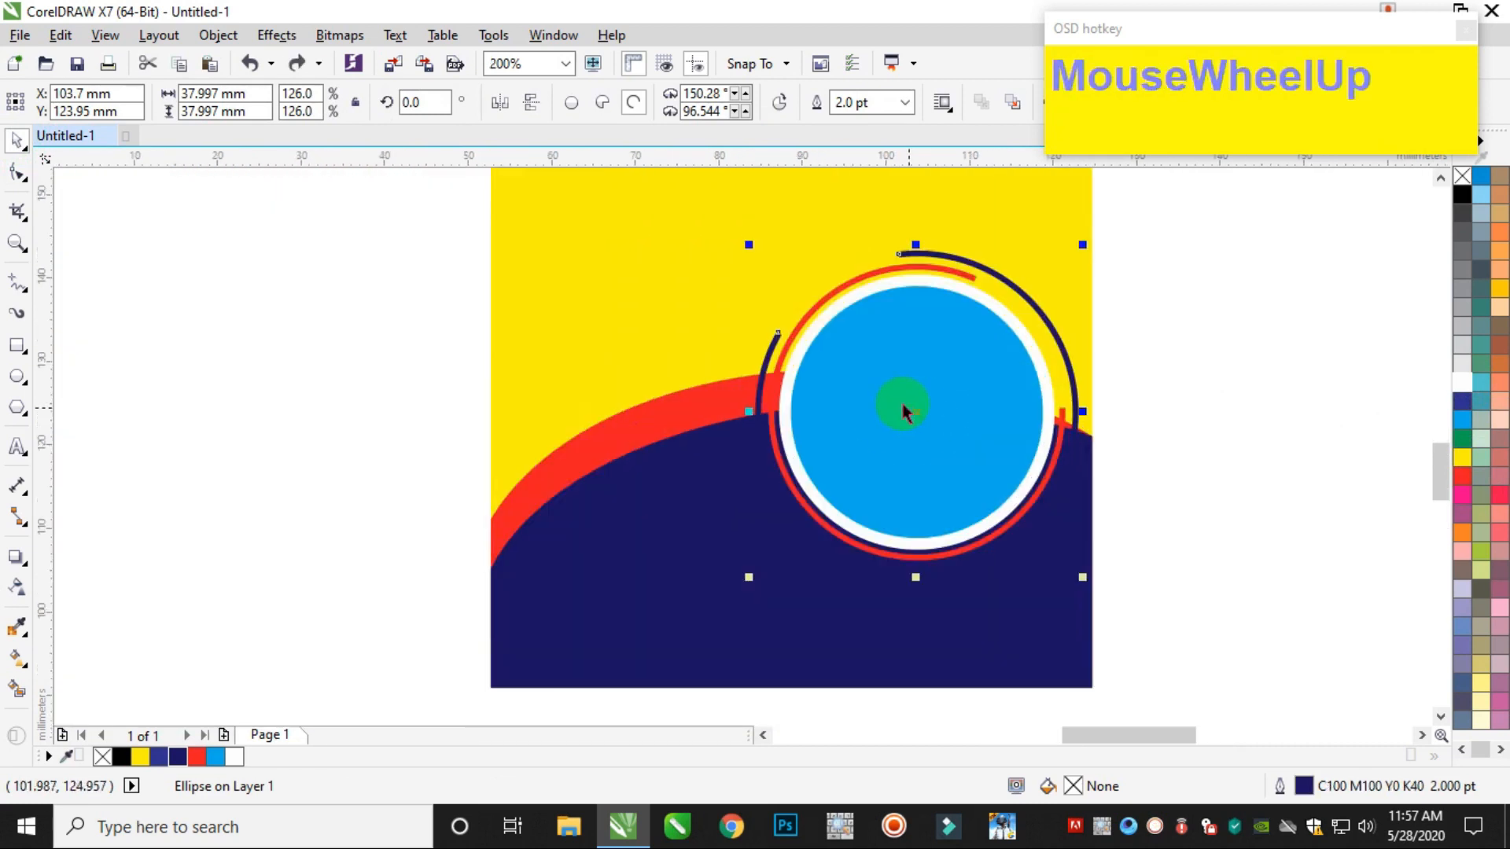
right_click(1458, 476)
left_click(1255, 337)
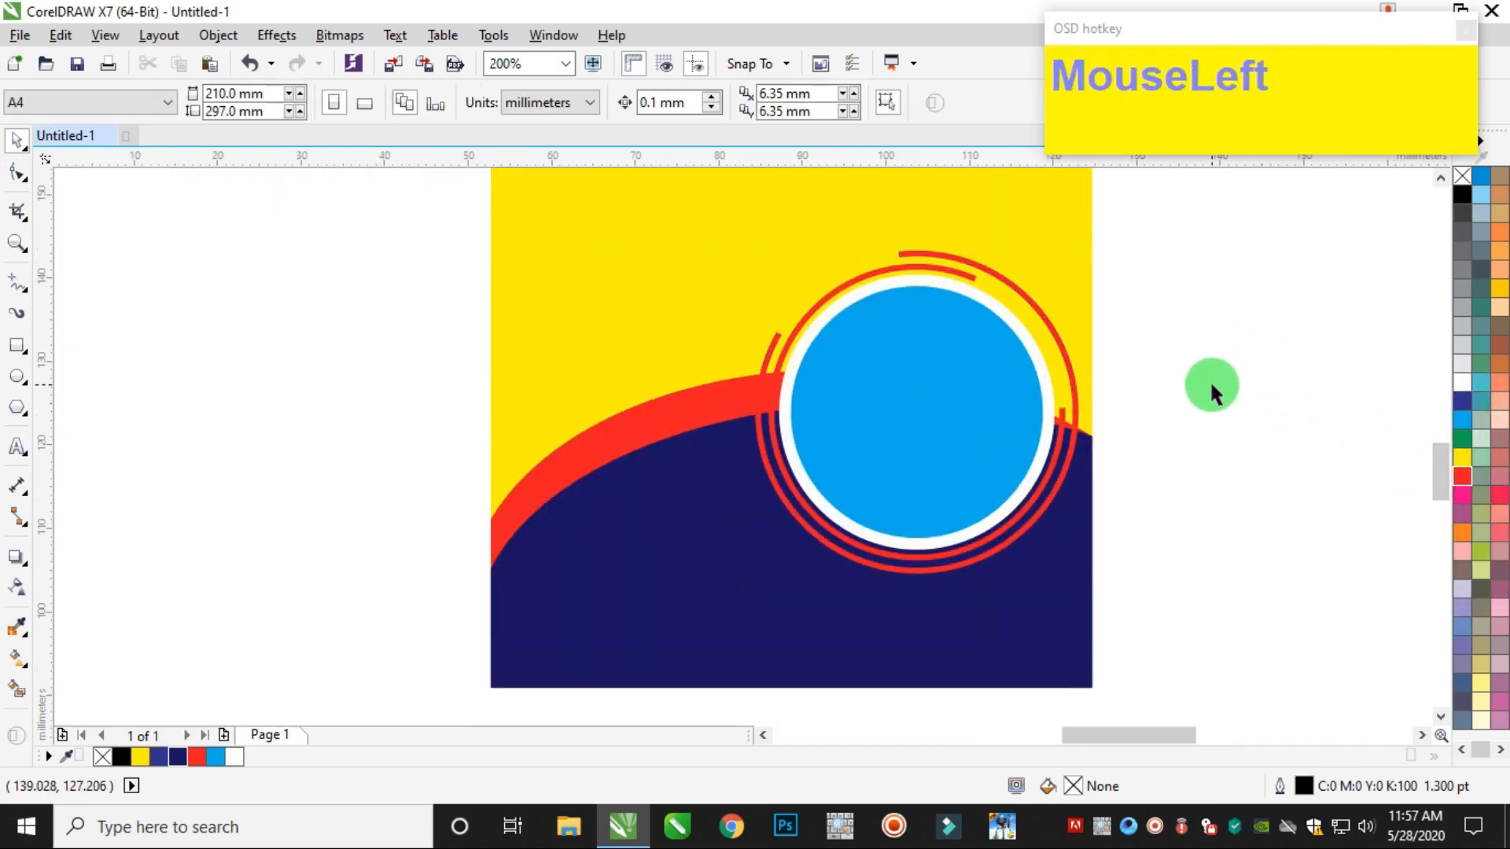
scroll(1209, 380, "down", 1)
scroll(1141, 350, "up", 1)
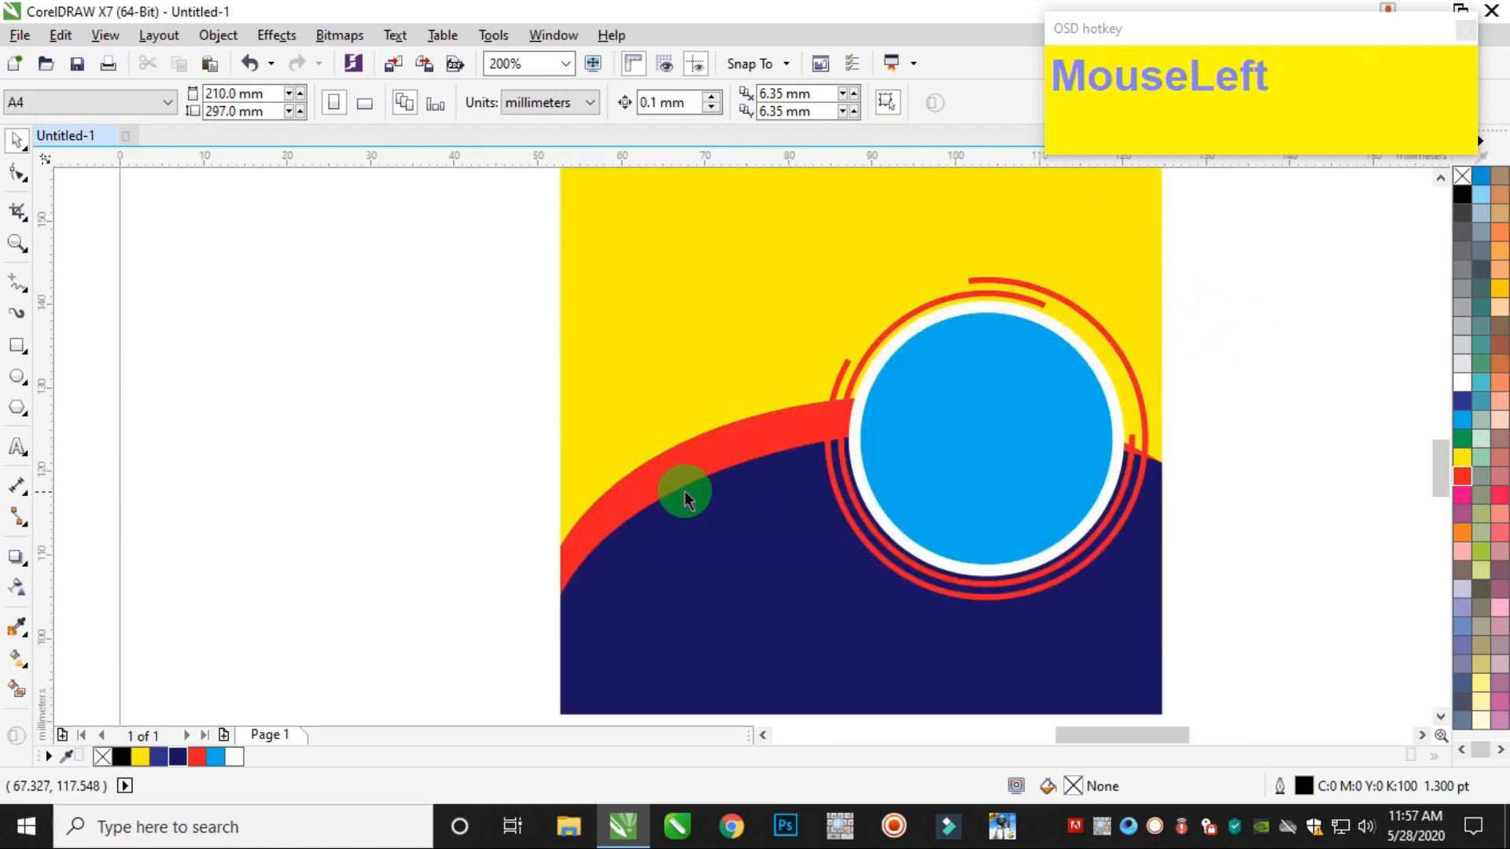
Darken the curved red band's fill by setting its black value to 50, giving C0 M100 Y100 K50
left_click(691, 456)
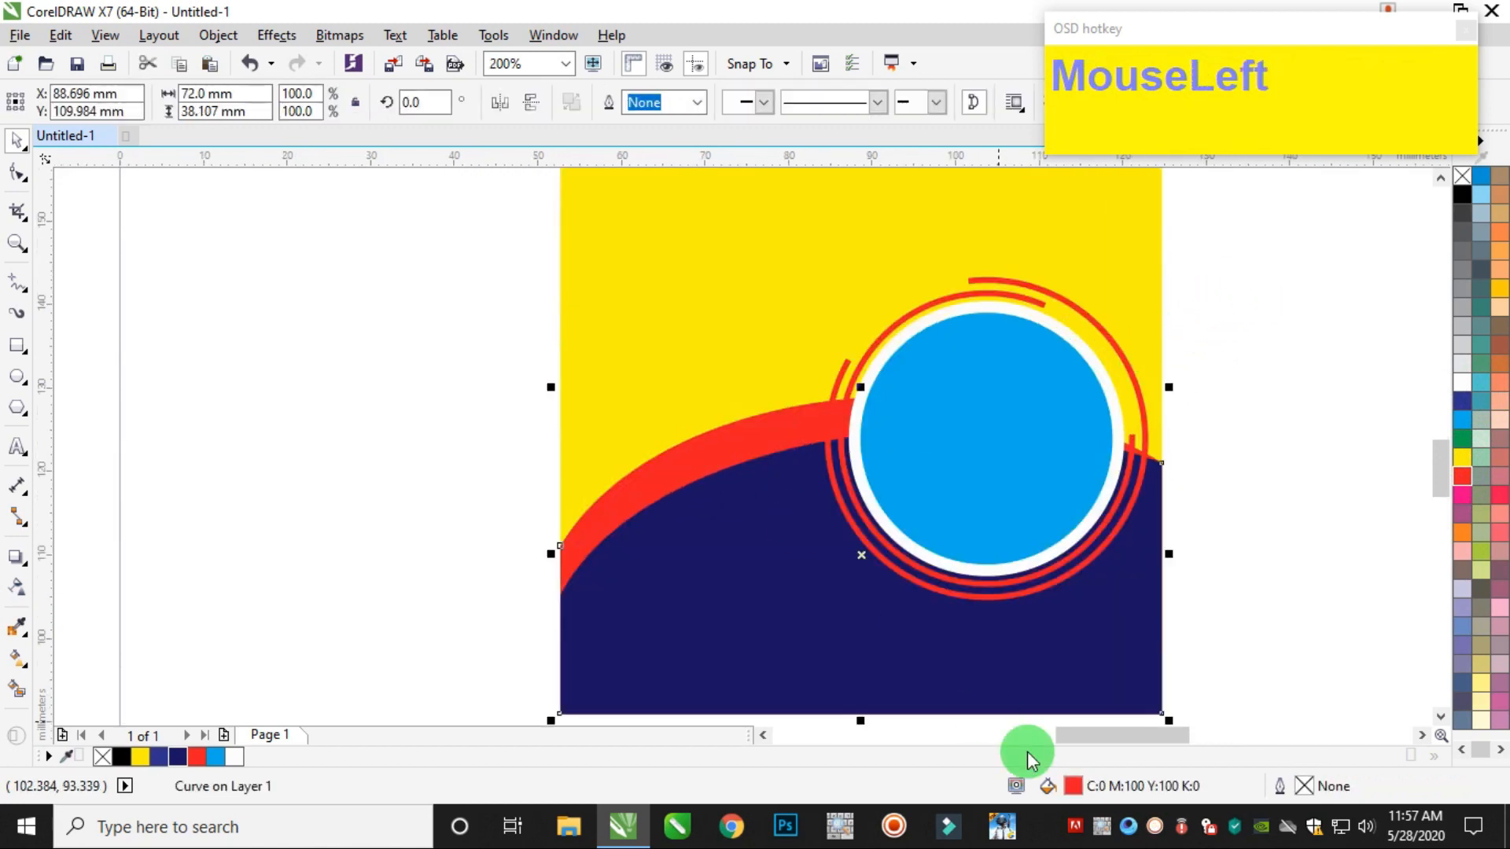
double_click(1074, 786)
left_click_drag(979, 429, 1216, 418)
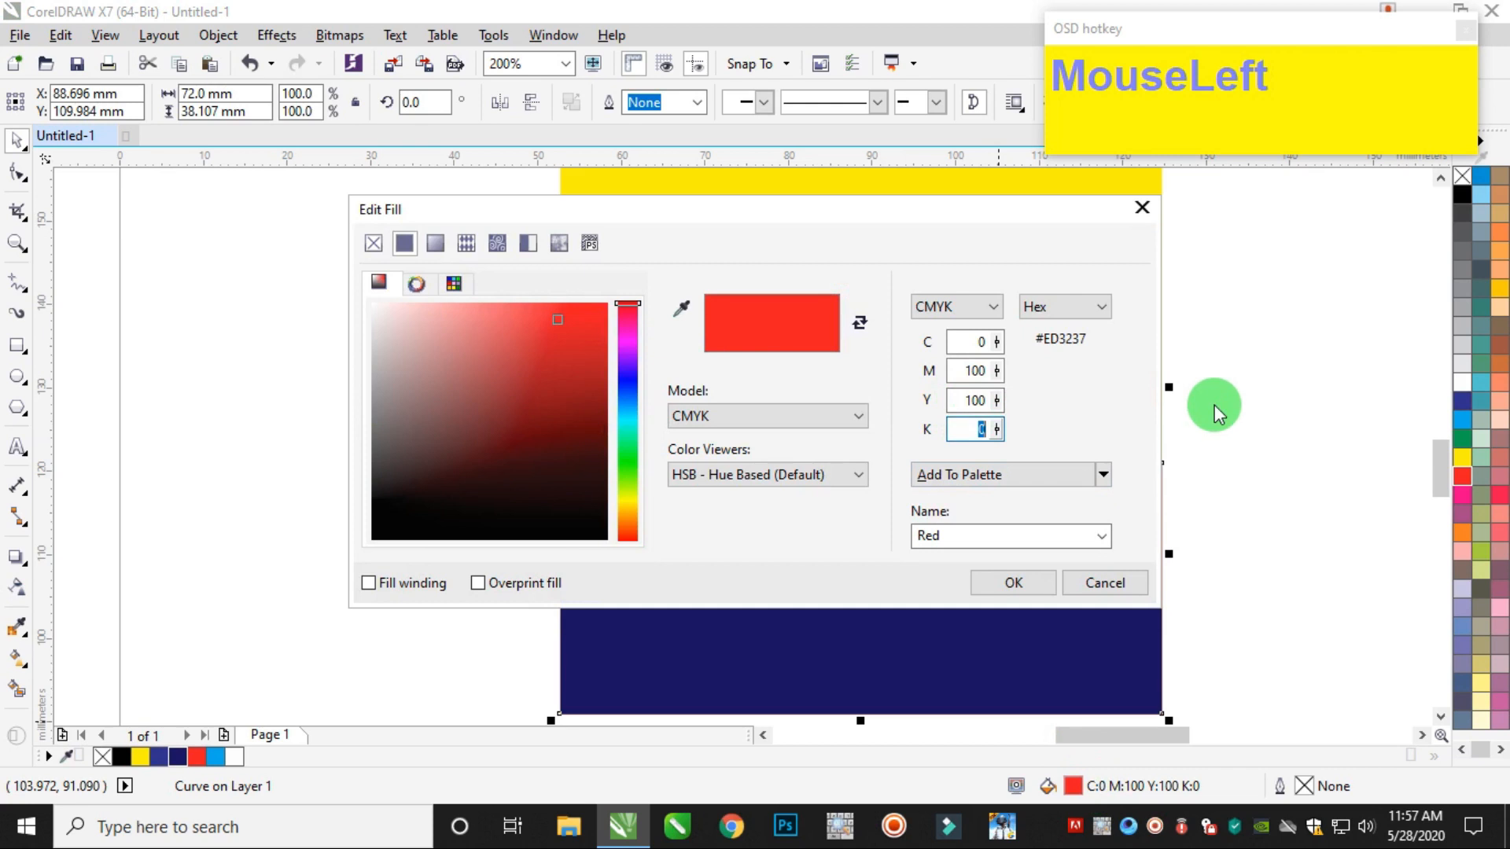
type("50")
key("Tab")
key("Return")
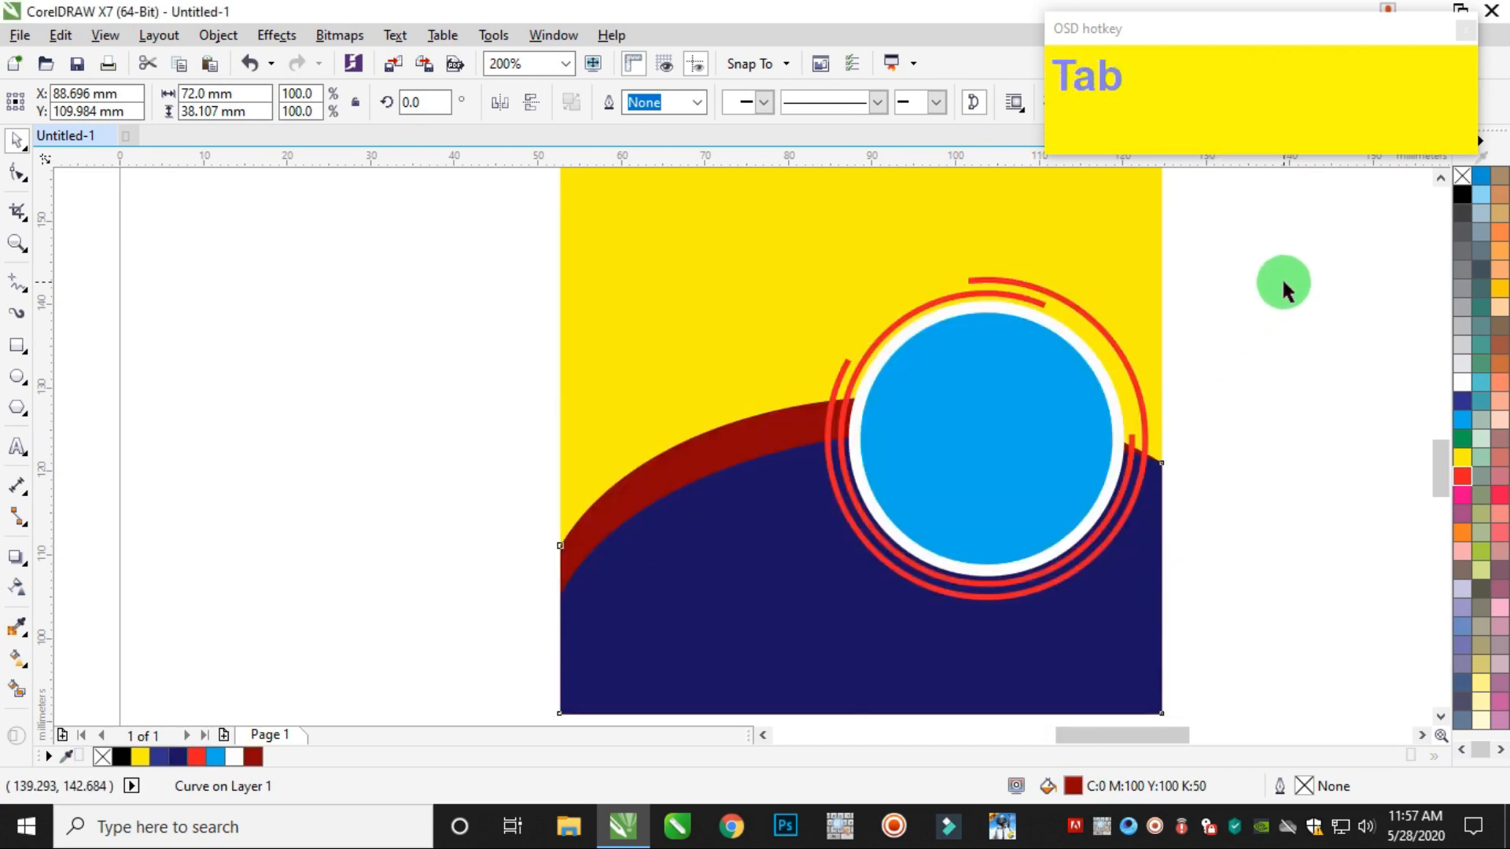
left_click(1281, 277)
Move the flower bouquet image from the far side of the workspace to just beside the layout
scroll(1283, 282, "down", 2)
scroll(1301, 285, "down", 4)
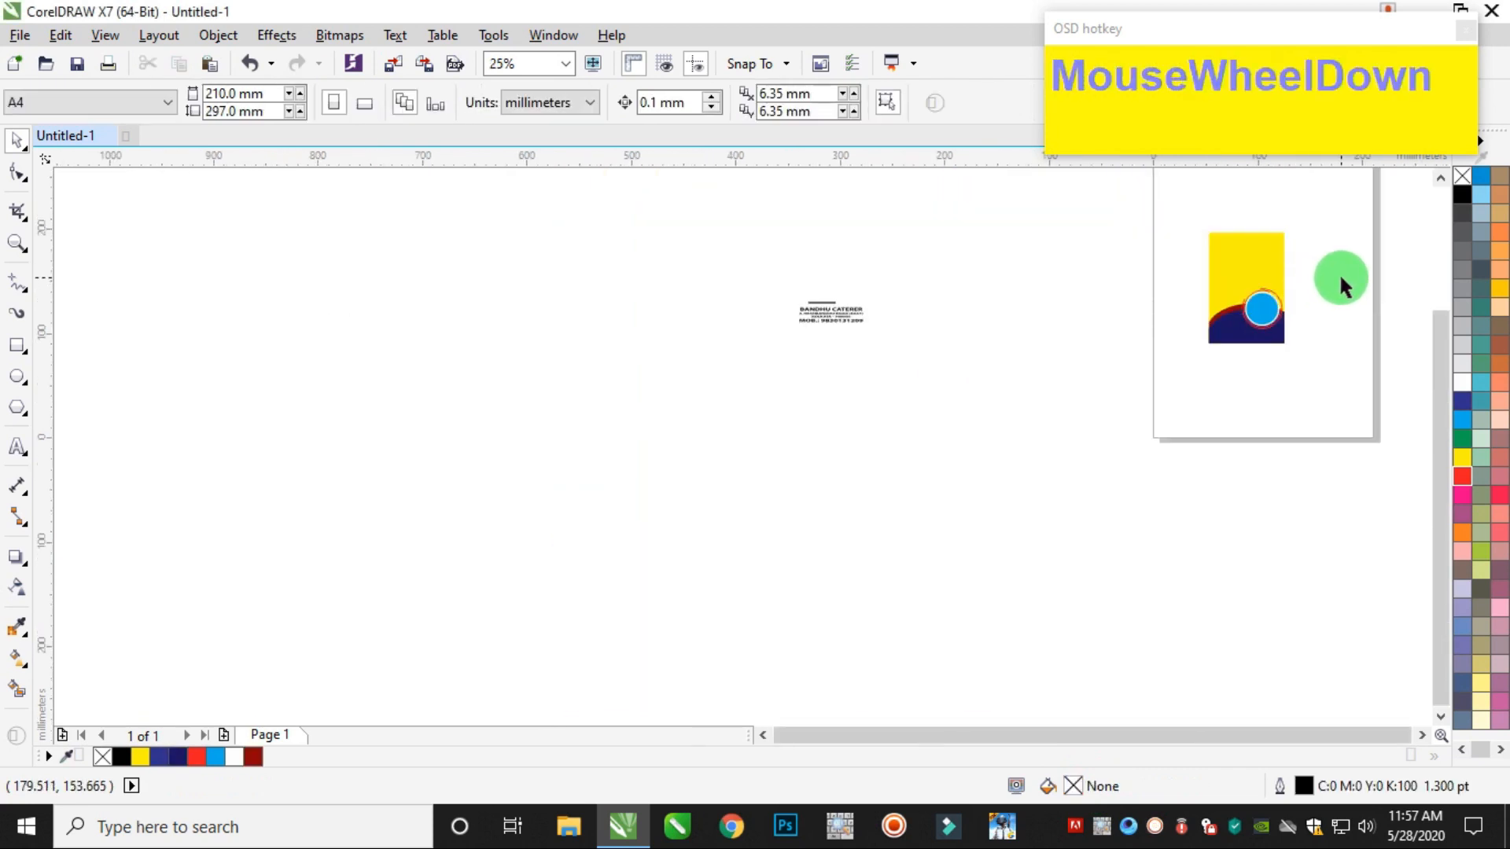
left_click(1421, 732)
left_click(1274, 223)
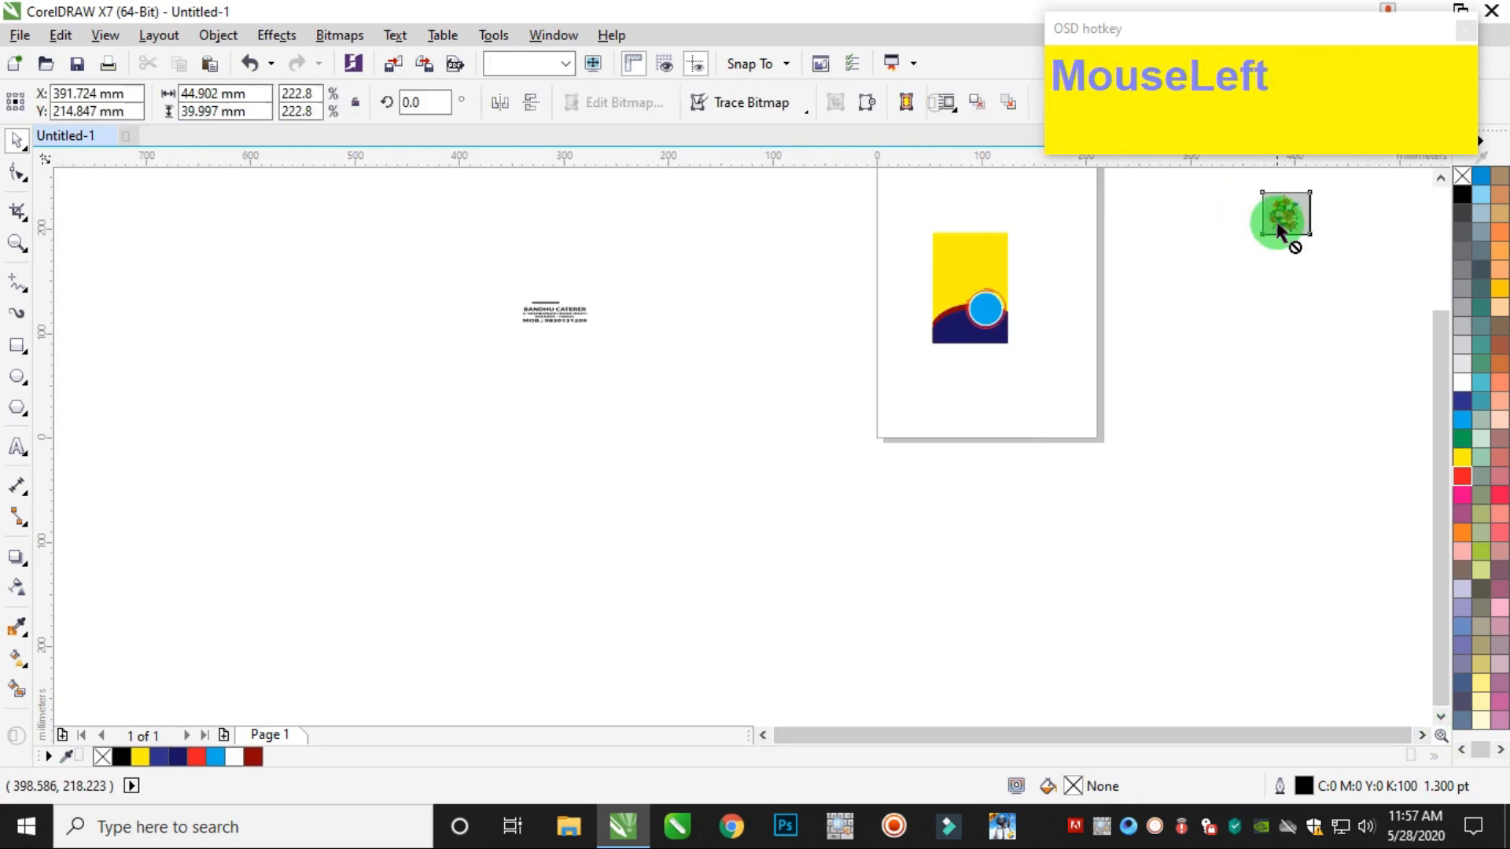
left_click_drag(1274, 222, 1041, 291)
scroll(1040, 291, "up", 4)
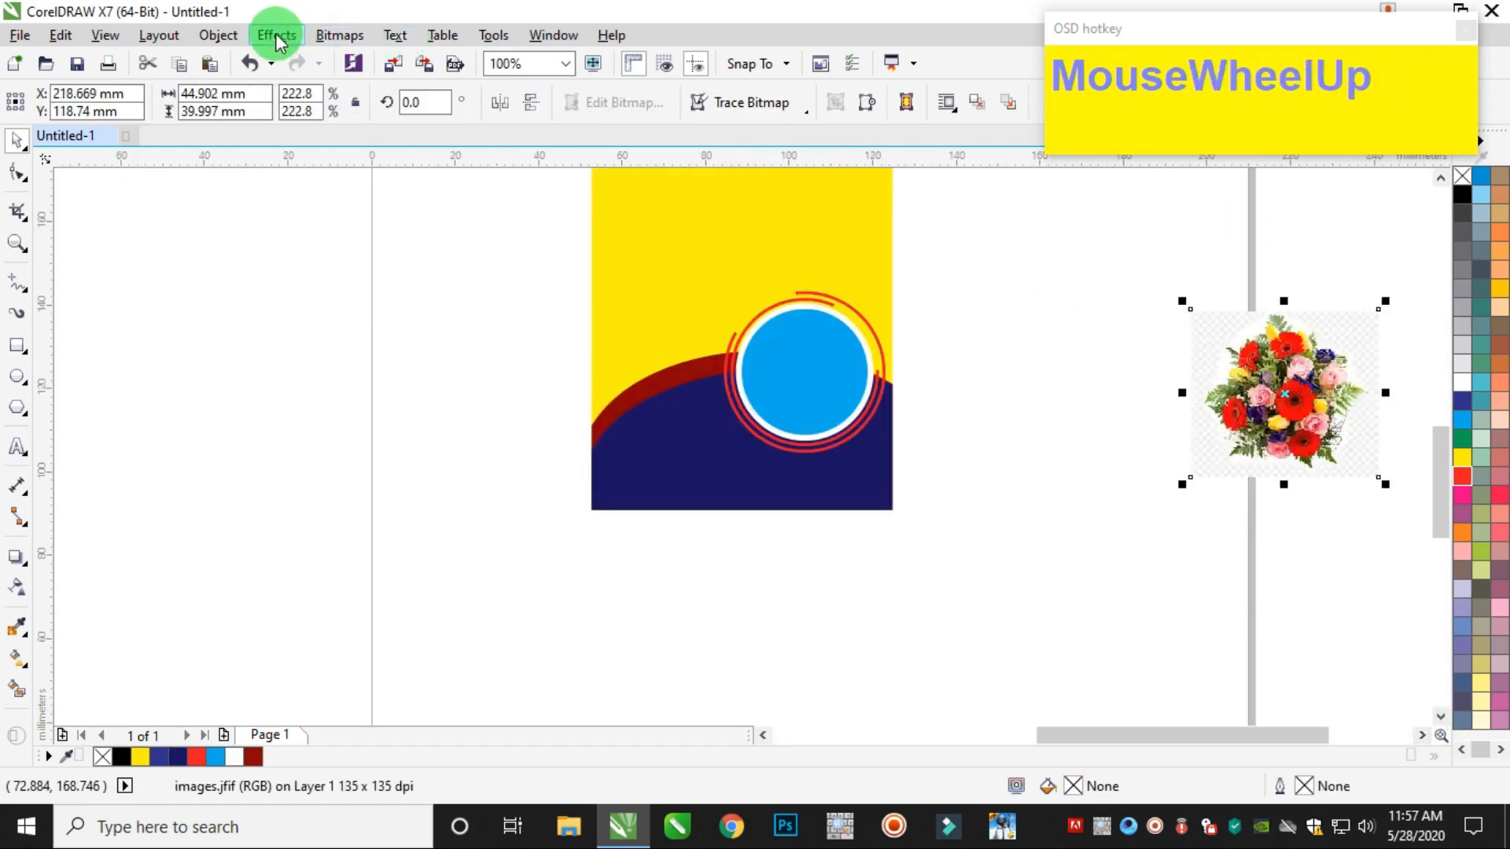
Place the bouquet image in a PowerClip inside the outer red arc and open the frame's contents for editing
left_click(219, 37)
mouse_move(287, 230)
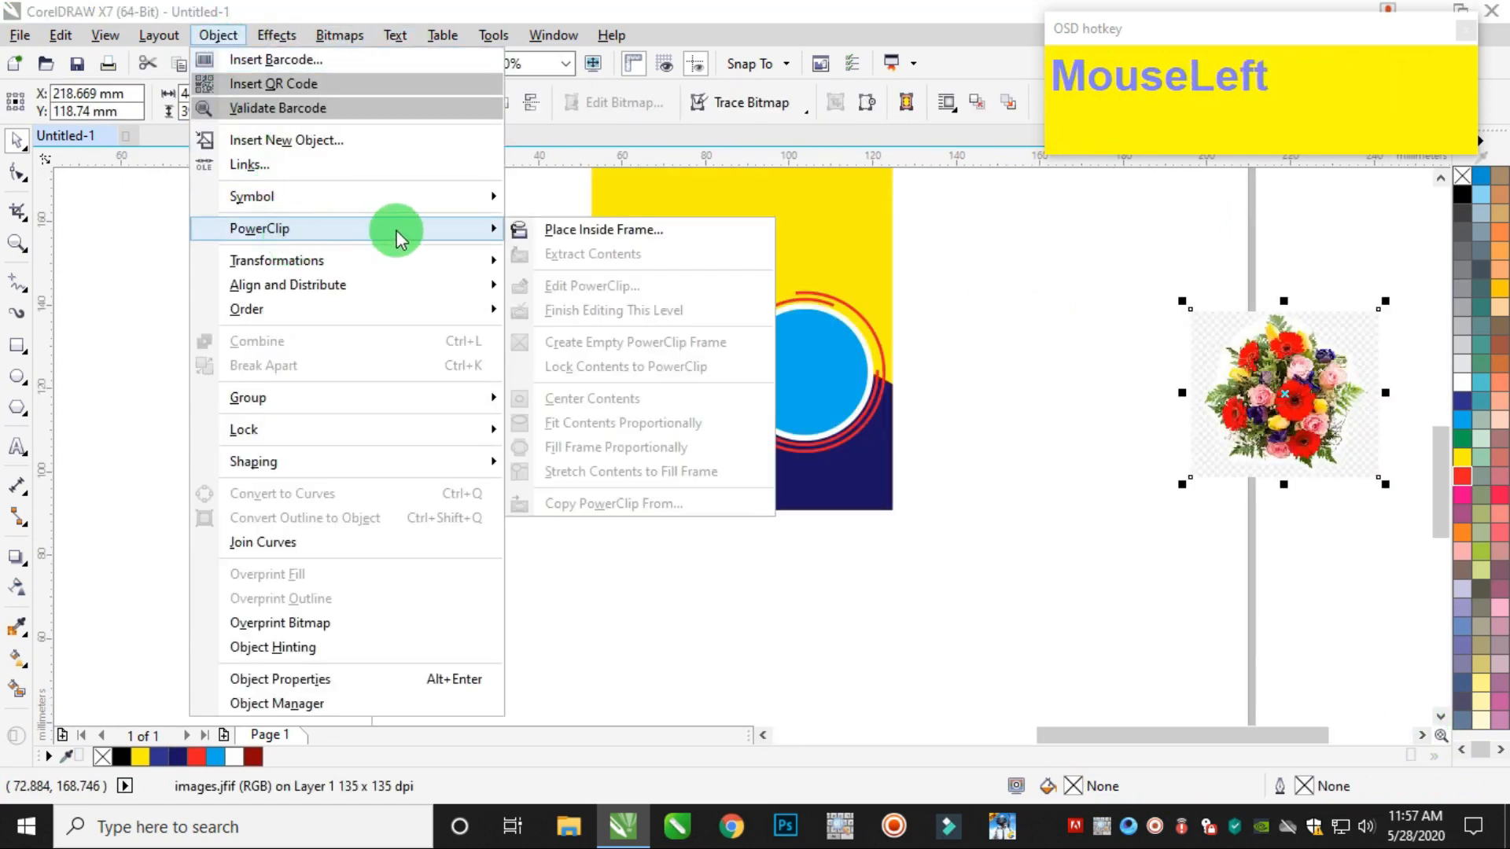
left_click(606, 229)
left_click(776, 352)
left_click(801, 352, "ctrl")
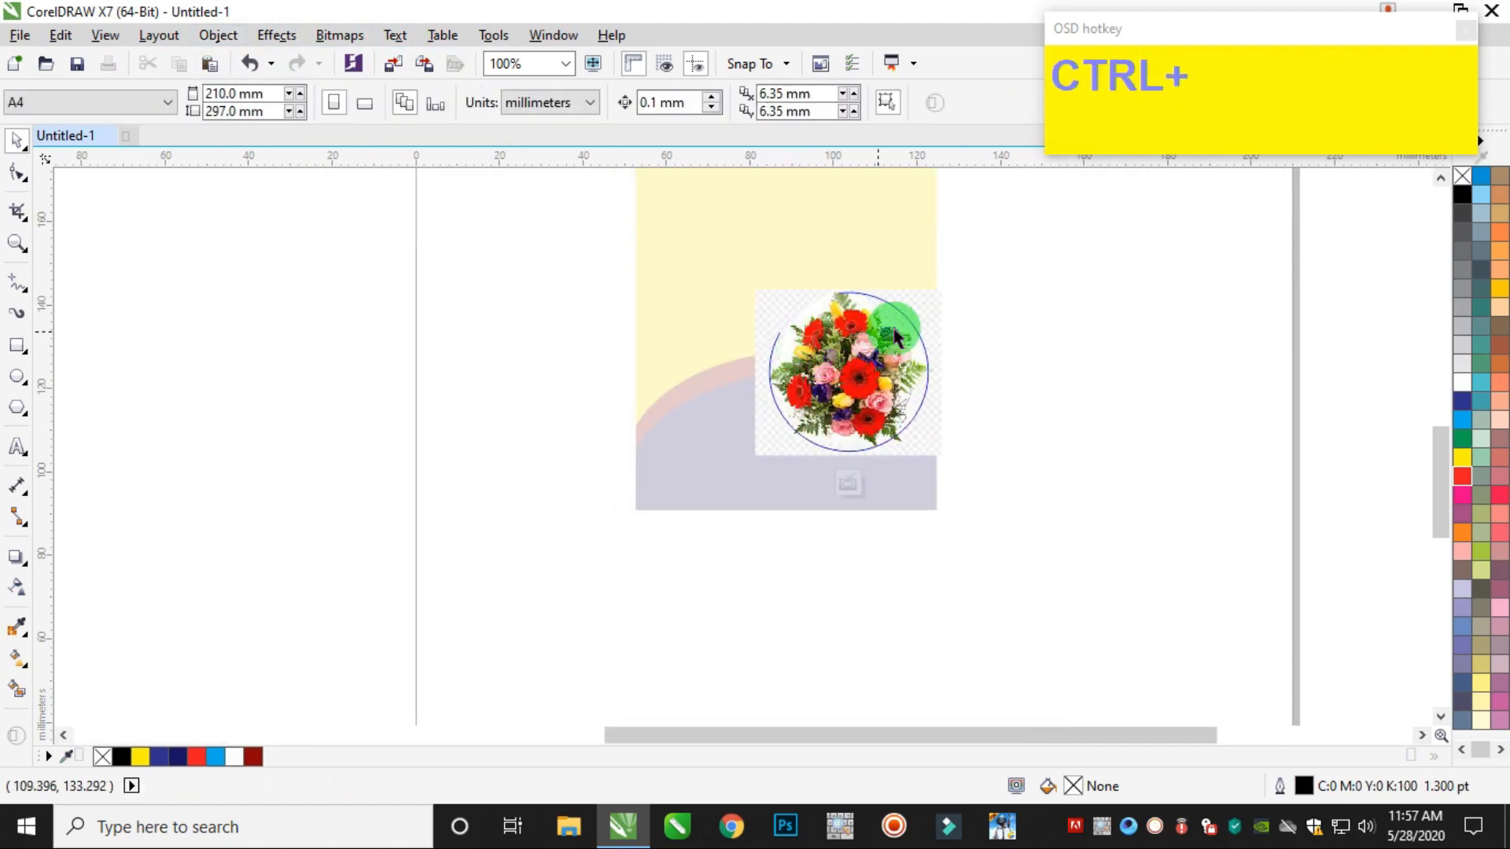
Enlarge the clipped bouquet about its centre until it overfills the outer arc, and finish editing the PowerClip
scroll(852, 360, "up", 2)
left_click_drag(1020, 244, 1095, 206)
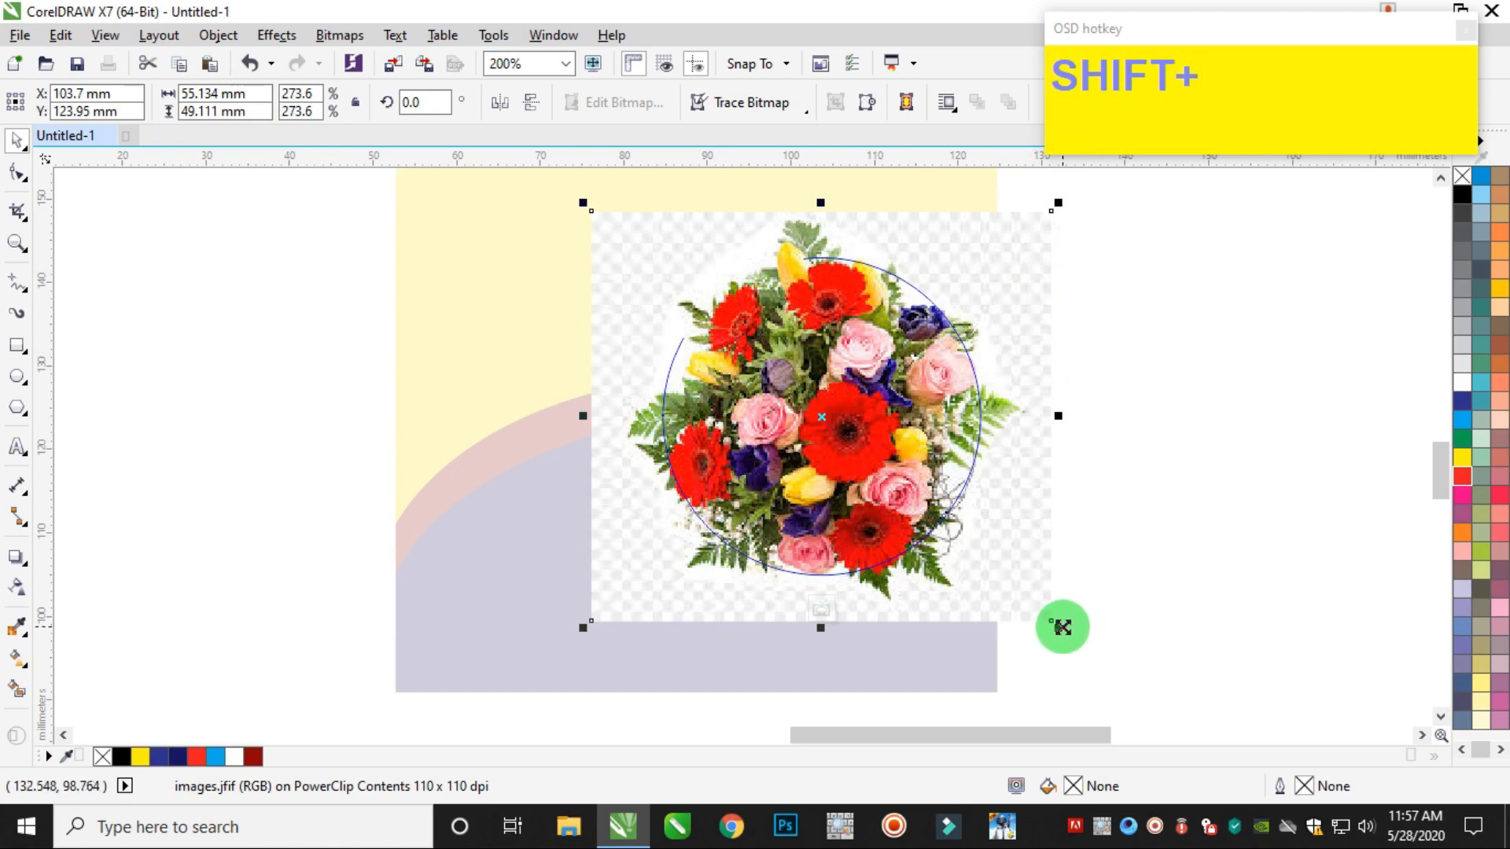
left_click_drag(1062, 626, 1073, 638)
left_click_drag(1054, 554, 1050, 549)
left_click(1276, 455, "ctrl")
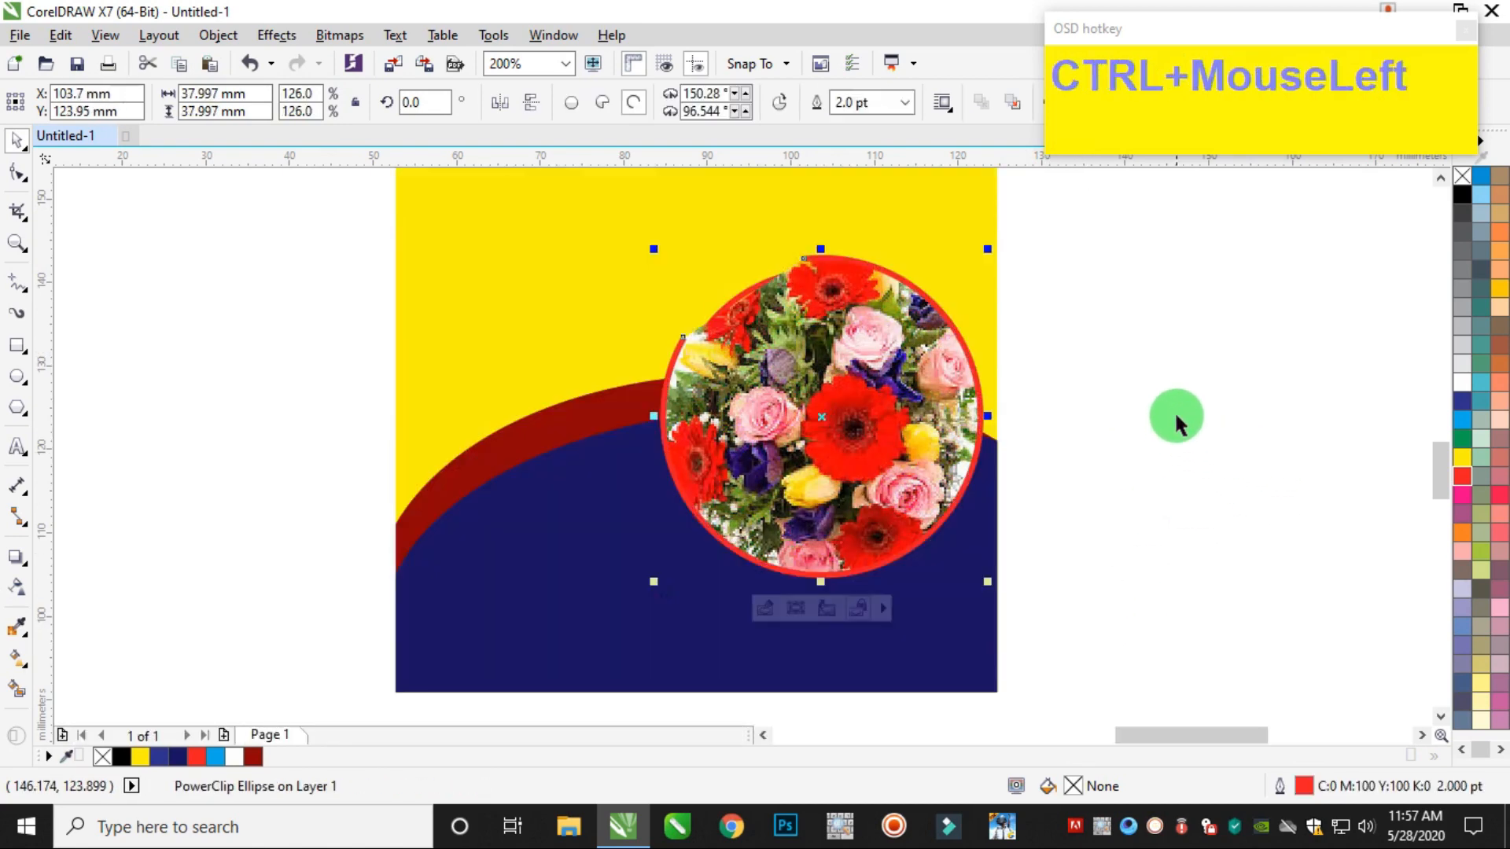
Undo the bouquet's enlargement and its PowerClip placement inside the outer red arc
scroll(1095, 409, "down", 1)
key("ctrl+z")
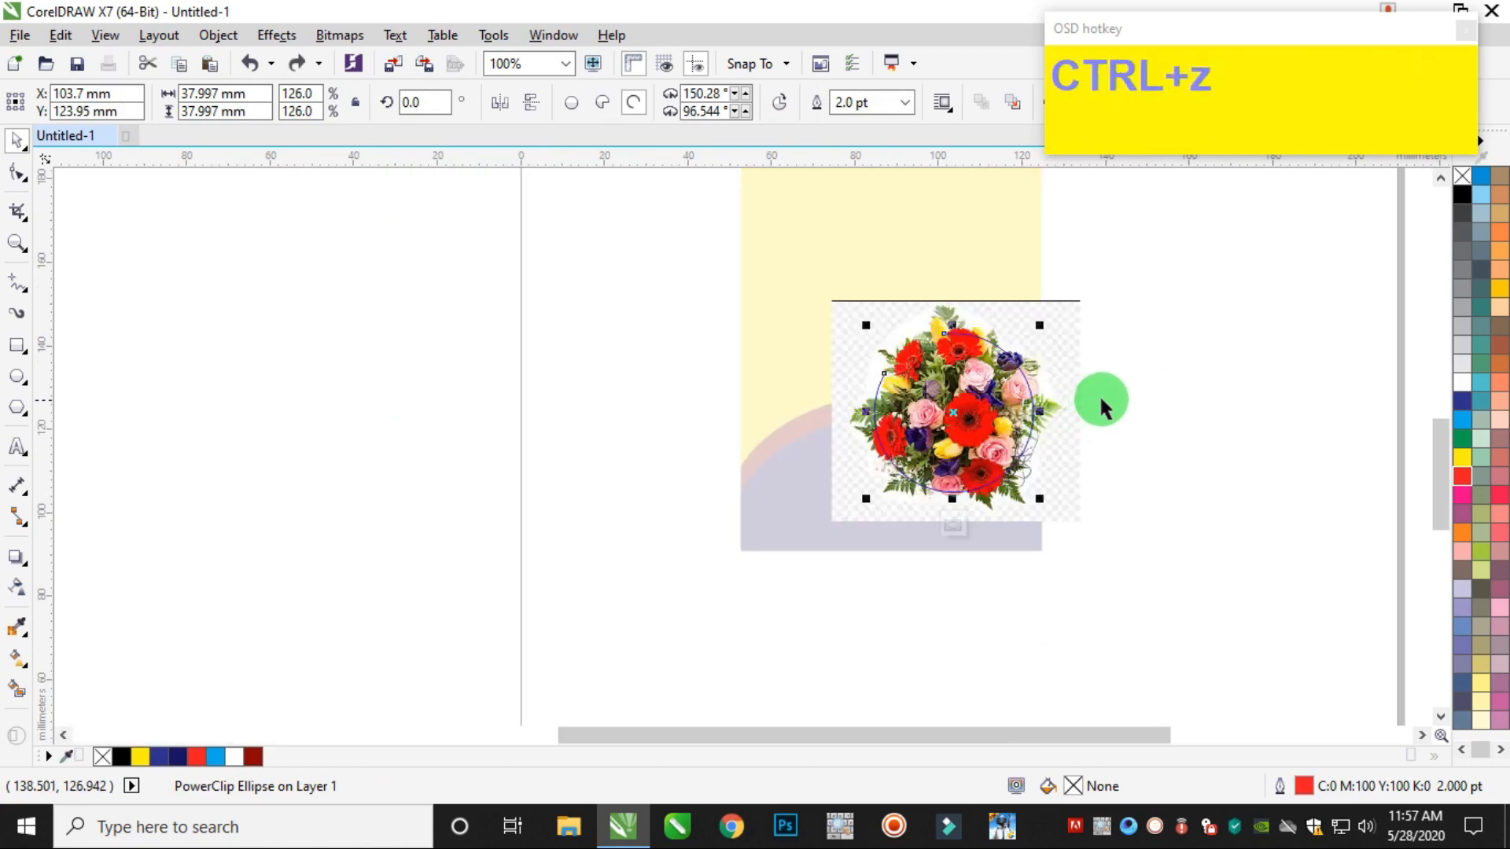
key("ctrl+z")
key("ctrl+z")
key("ctrl+z")
key("ctrl+z")
key("ctrl+z")
key("ctrl+z")
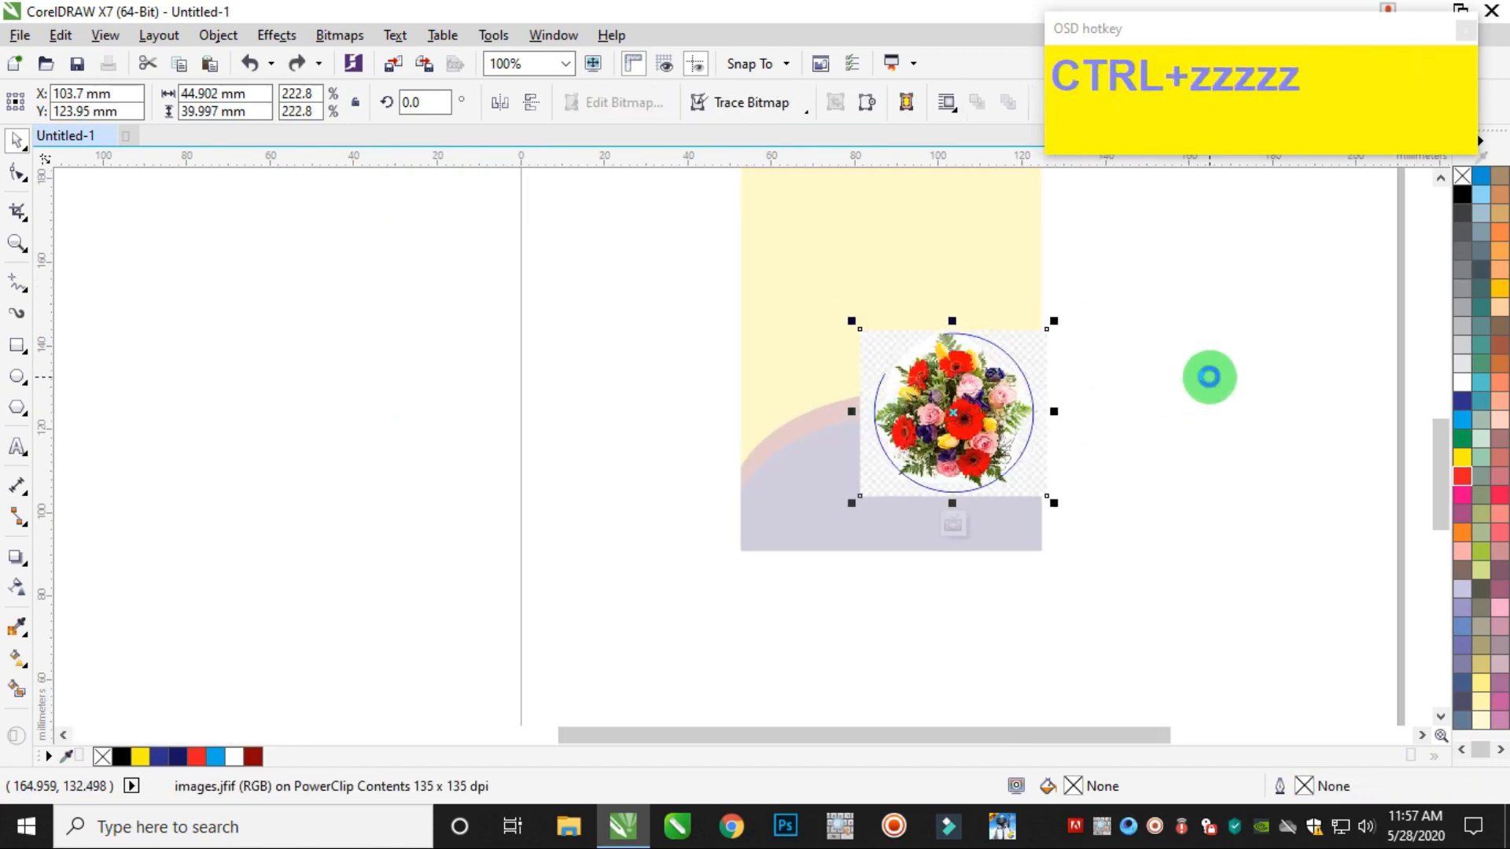
Move the outer red arc about 35 mm left and 7 mm down, clear of the cyan circle
left_click(893, 406)
left_click(971, 405, "ctrl")
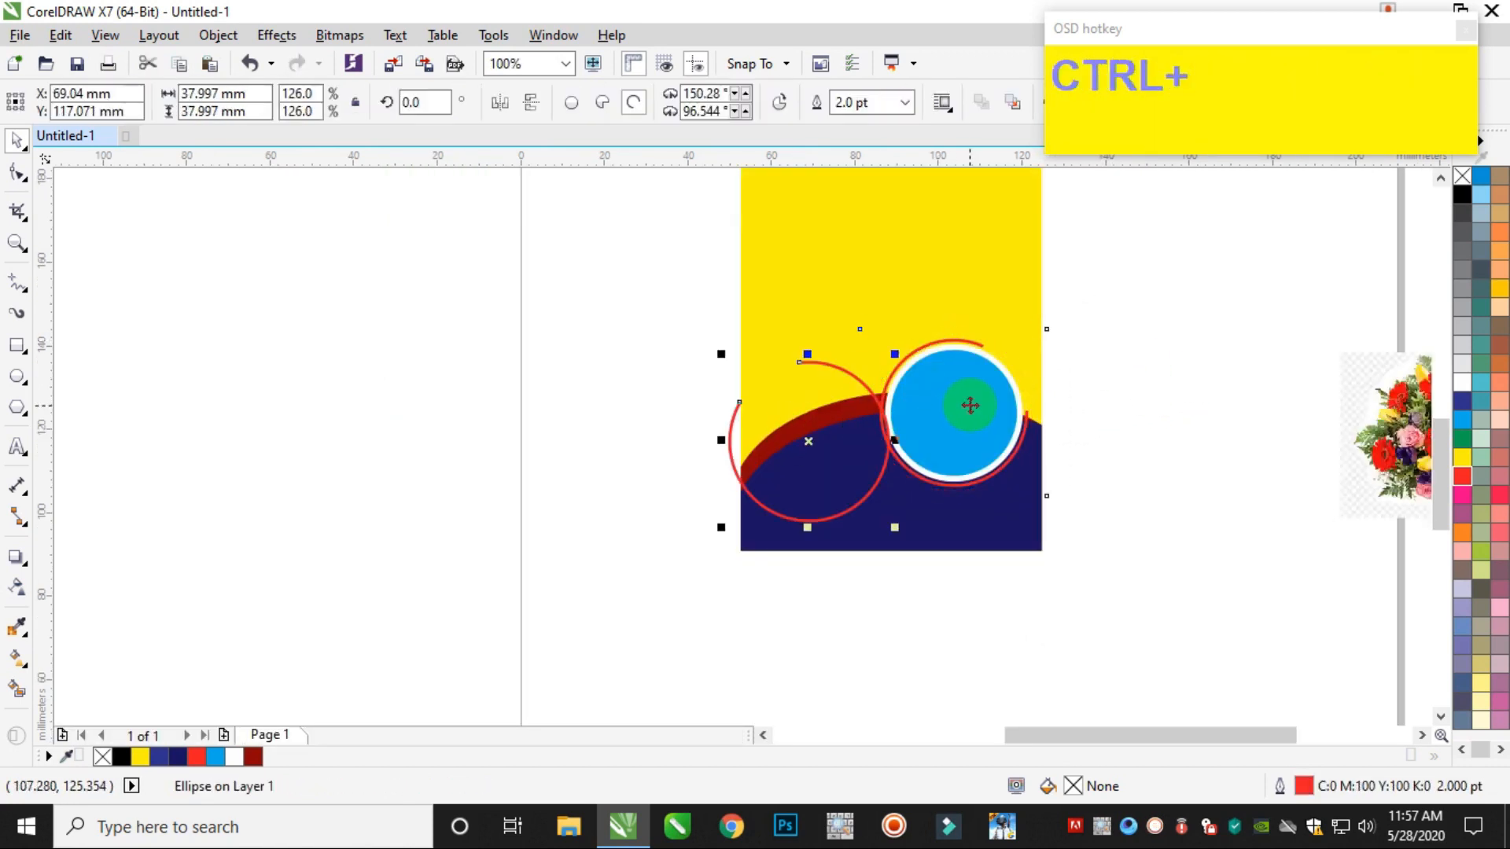
Try moving the cyan circle out of the layout, and undo its move and the outer red arc's move
left_click(972, 408, "alt")
left_click_drag(969, 399, 652, 379)
key("ctrl+z")
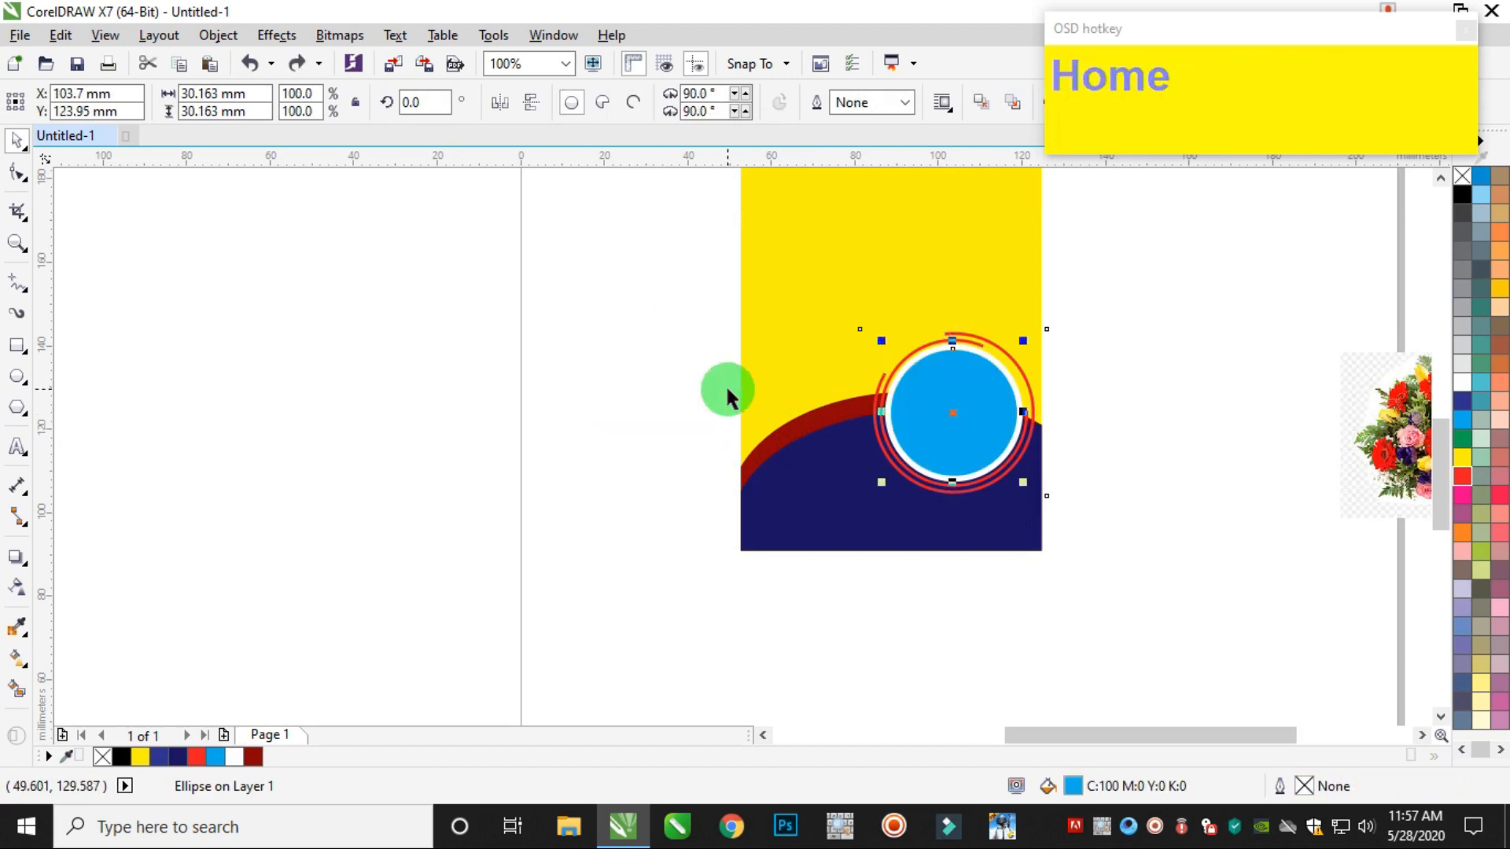
Move the bouquet image closer to the layout and place it in a PowerClip inside the cyan circle
left_click(1264, 367)
left_click_drag(1392, 421, 1207, 369)
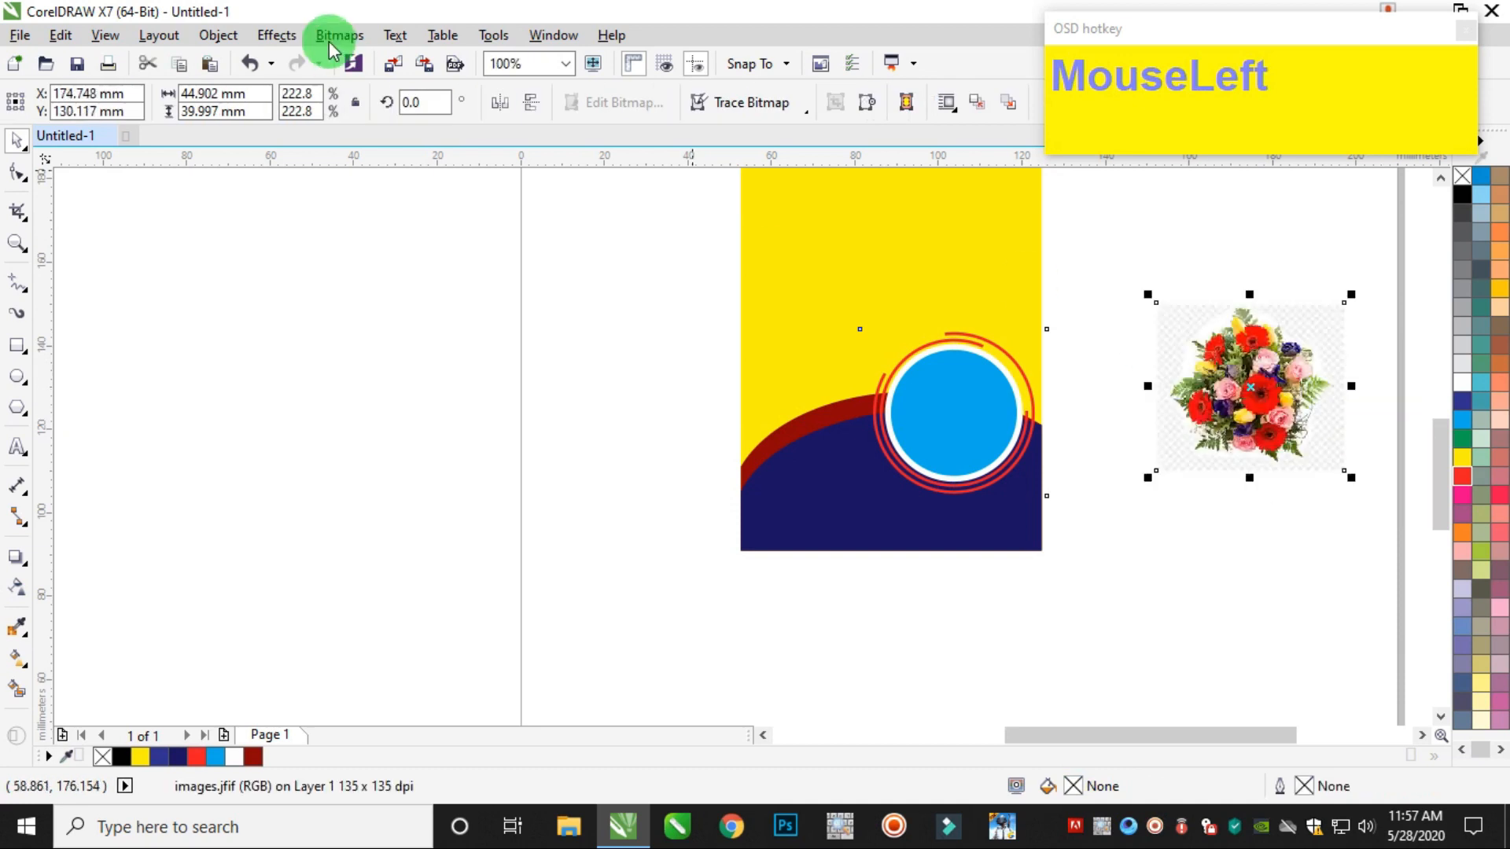
left_click(211, 44)
mouse_move(280, 228)
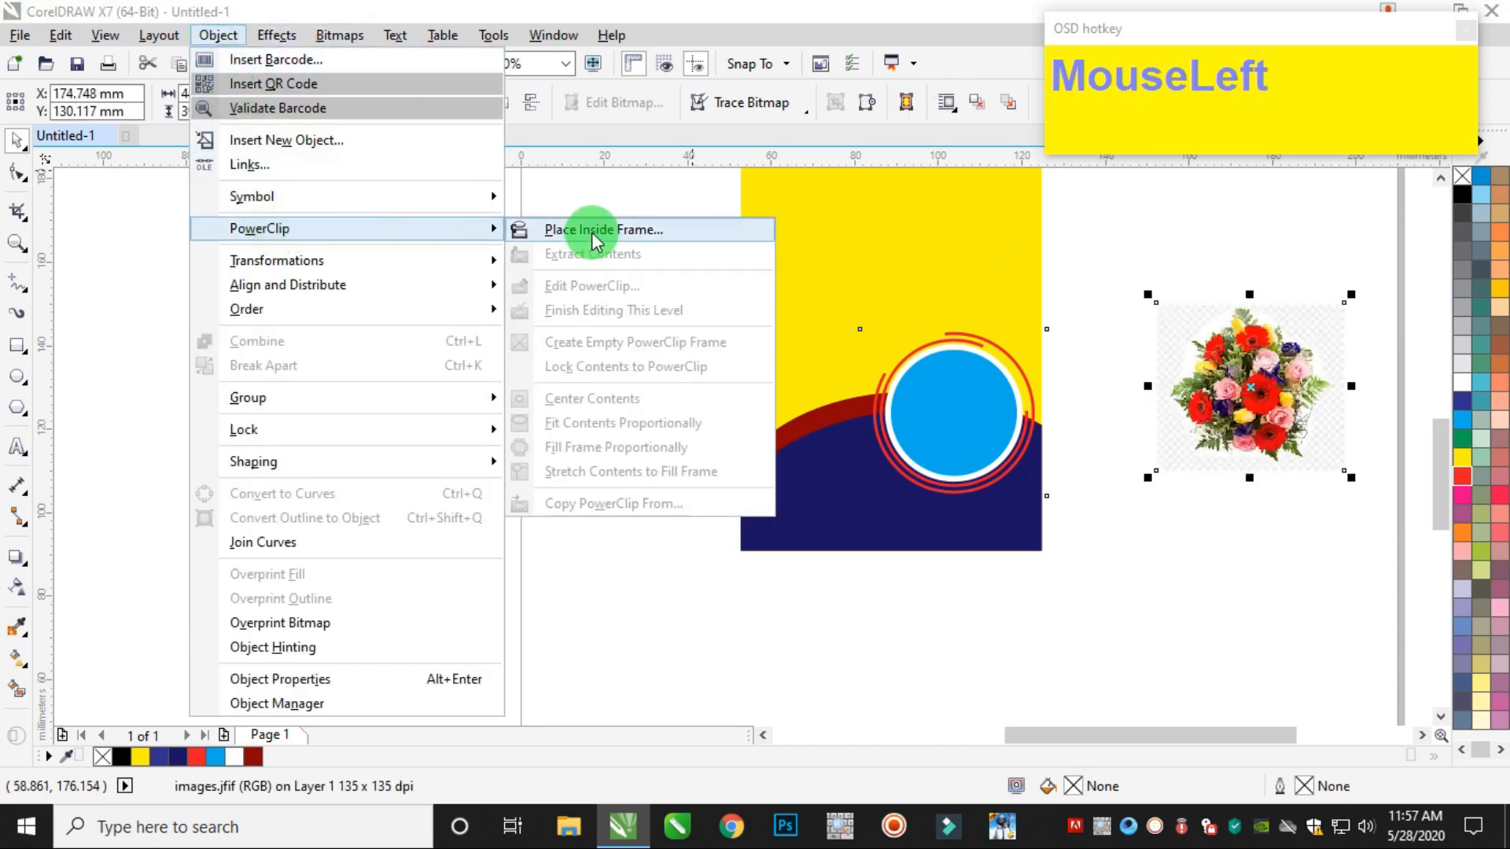
left_click(607, 231)
left_click(930, 408)
Edit the circle's PowerClip contents to enlarge the bouquet slightly, and finish editing the PowerClip
left_click(965, 392, "ctrl")
left_click(1018, 340)
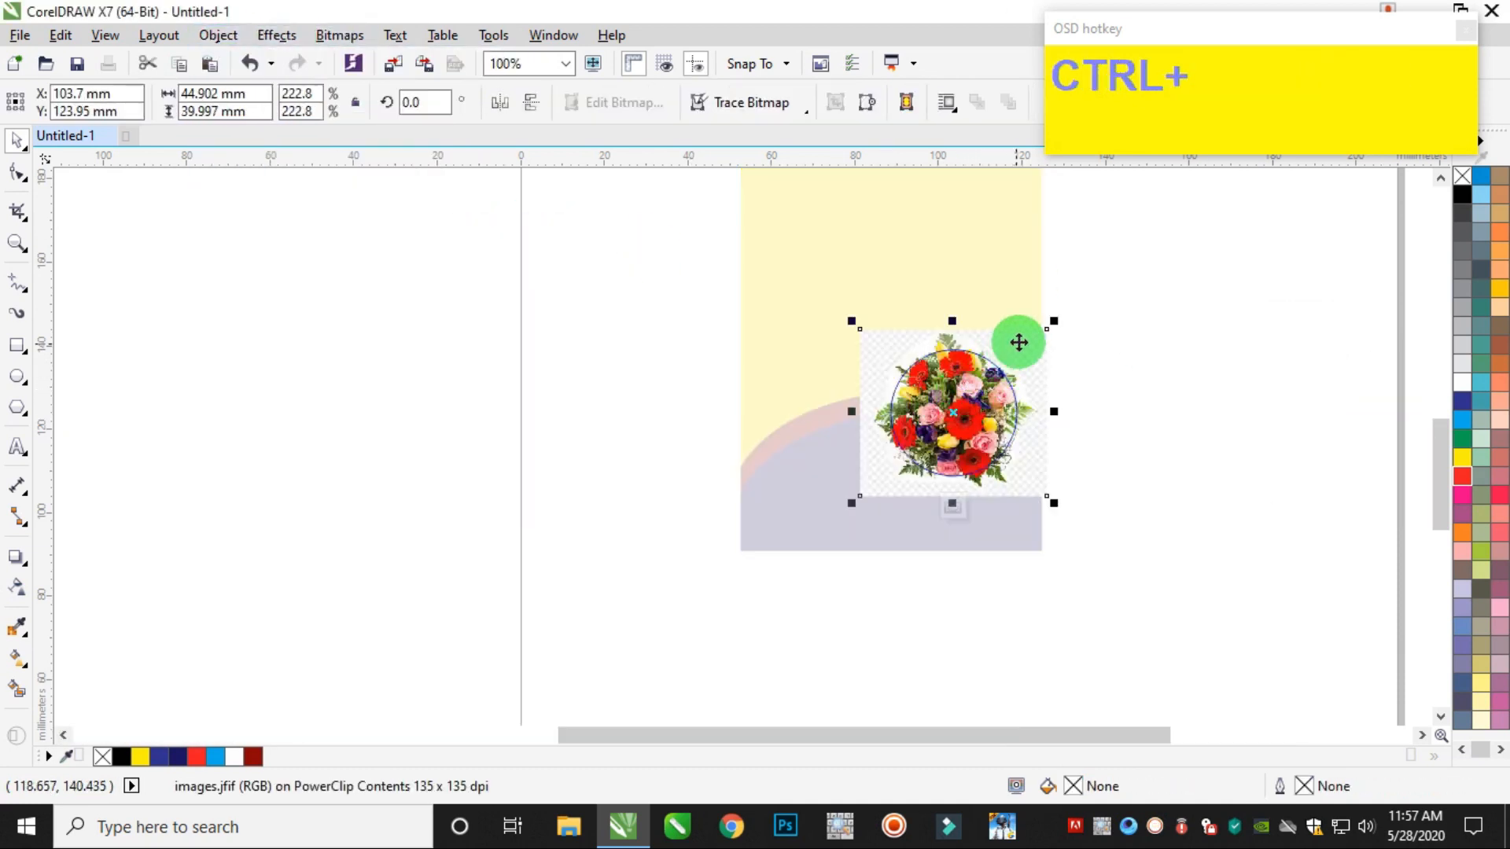
mouse_move(1058, 324)
left_mouse_down()
mouse_move(1101, 293)
mouse_move(1065, 314)
left_mouse_up()
left_click(1146, 312, "ctrl")
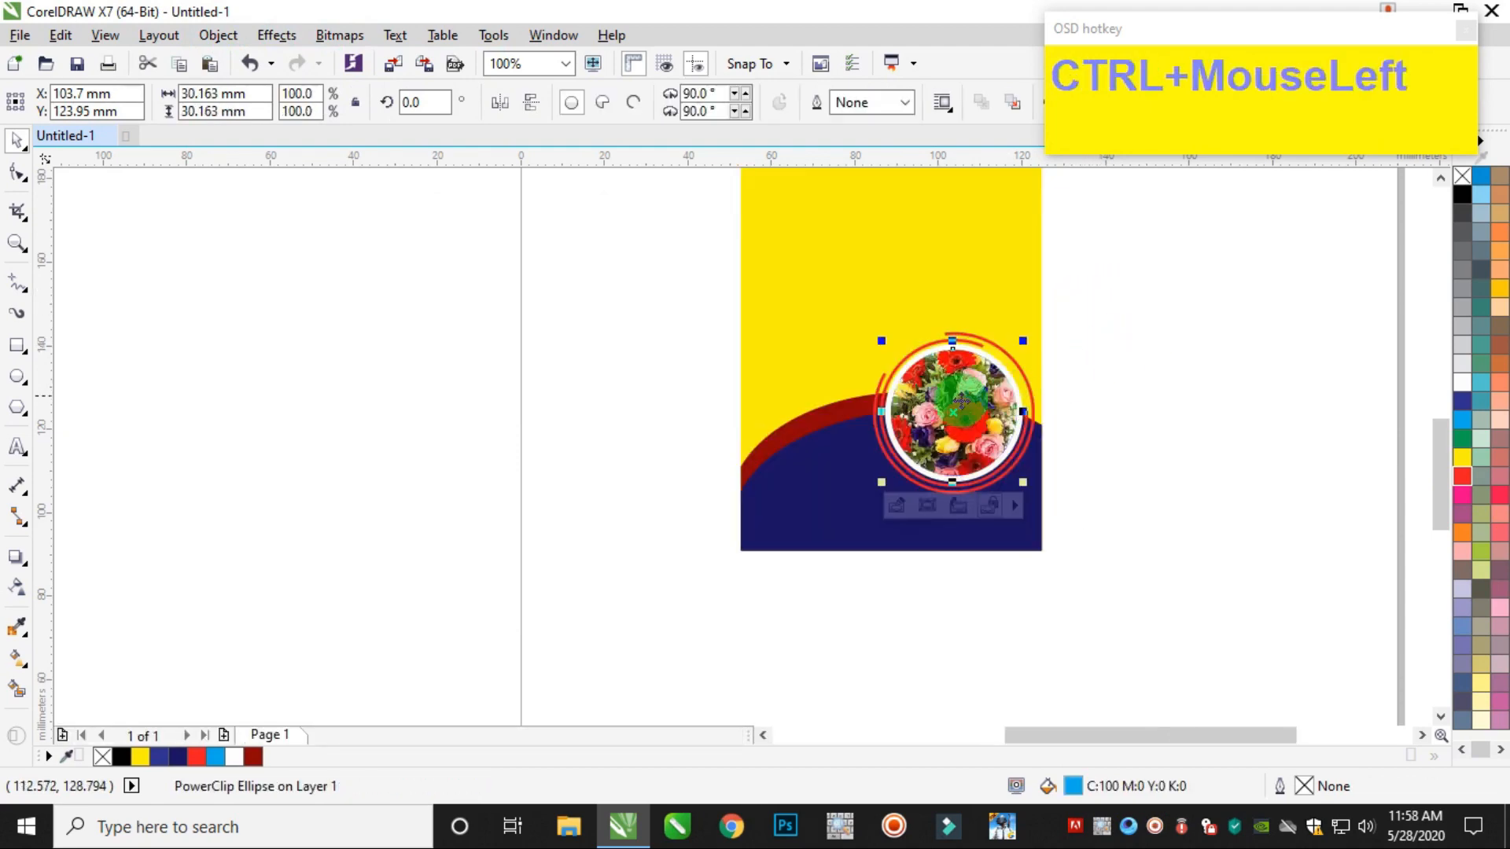
scroll(958, 393, "up", 2)
scroll(960, 388, "down", 3)
left_click(1165, 299)
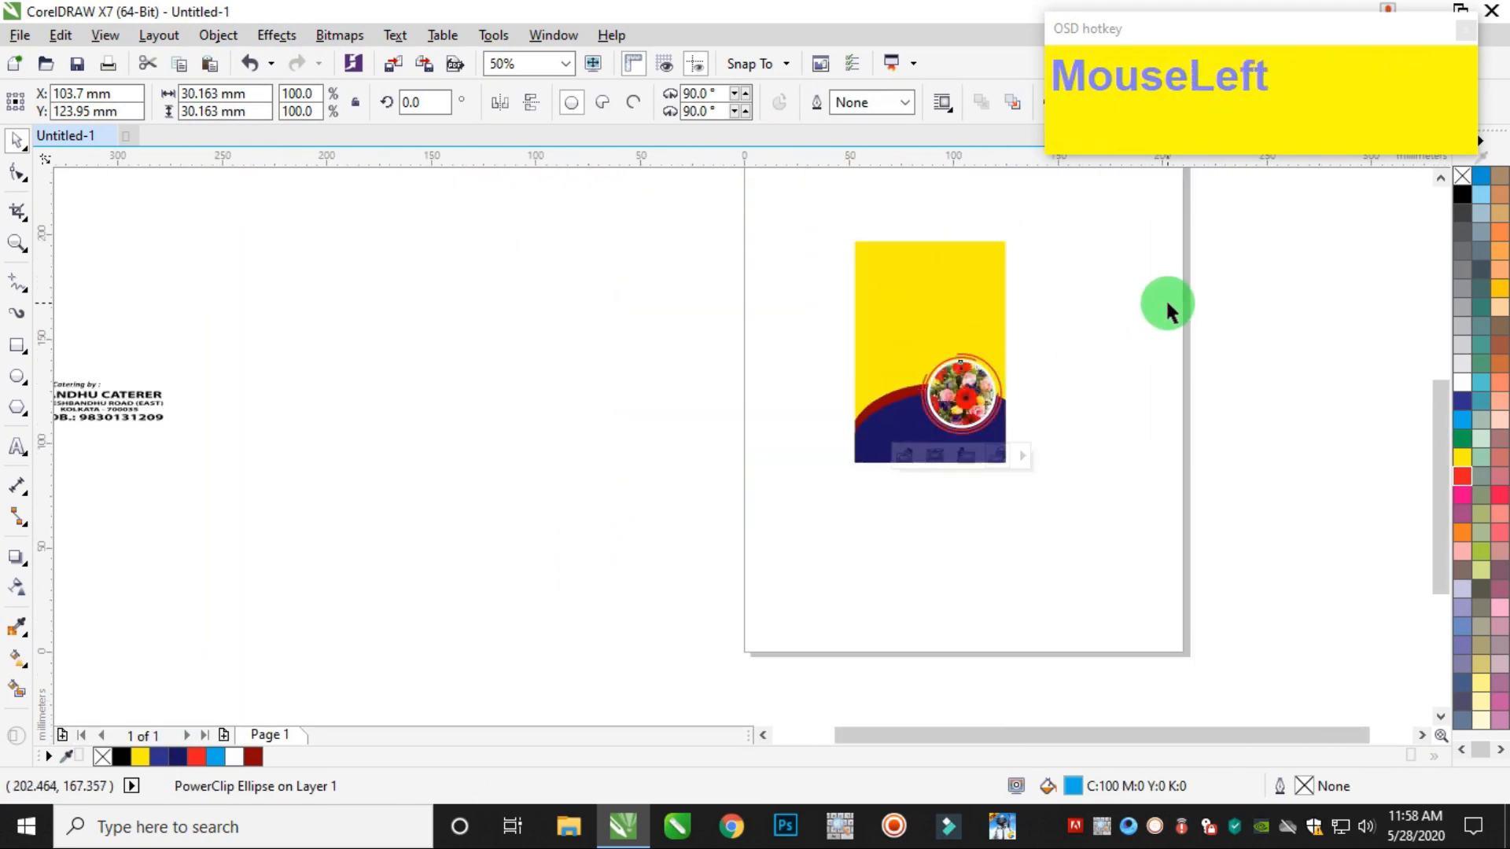
Move the grouped caterer contact text from beside the page to just below the layout and fill it white
scroll(493, 399, "down", 1)
left_click_drag(456, 354, 185, 475)
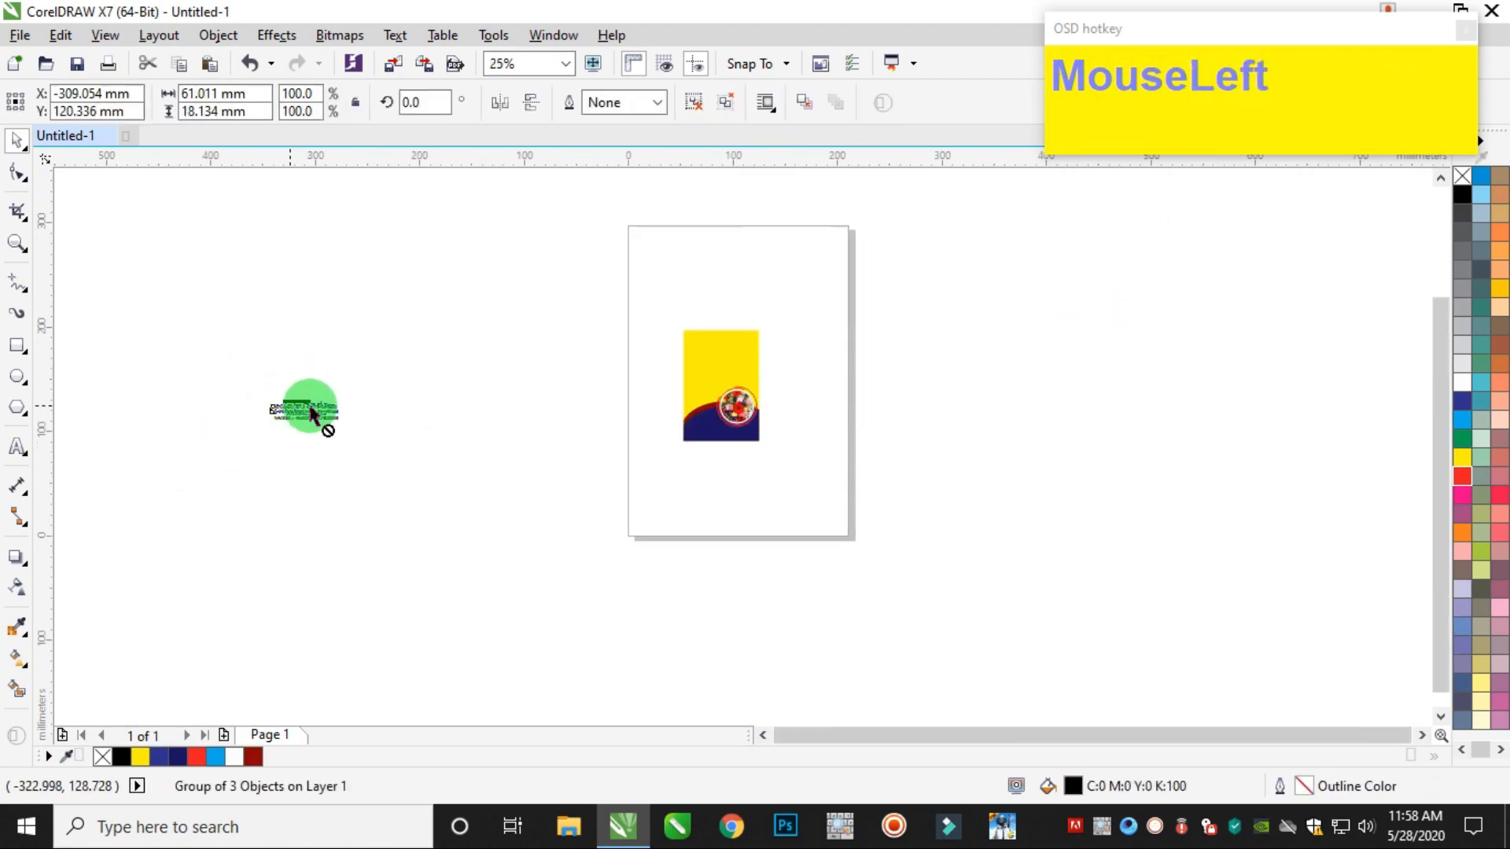
left_click_drag(304, 411, 714, 456)
scroll(743, 439, "up", 1)
left_click(1459, 381)
Move the white caterer text onto the navy band beneath the bouquet circle and narrow it to about 60.7 mm wide
scroll(711, 427, "up", 2)
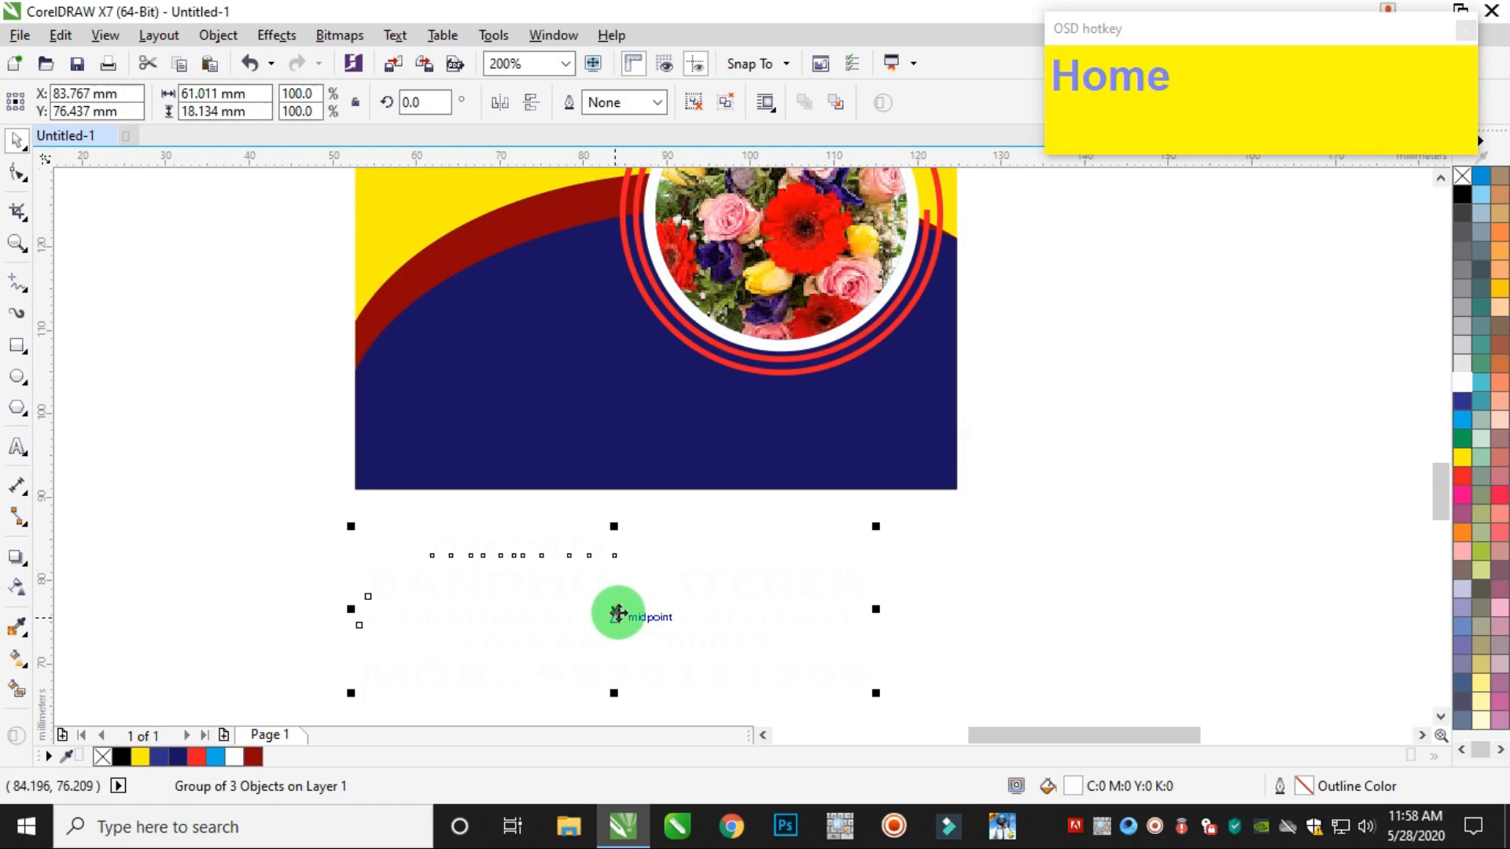
left_click_drag(613, 610, 663, 397)
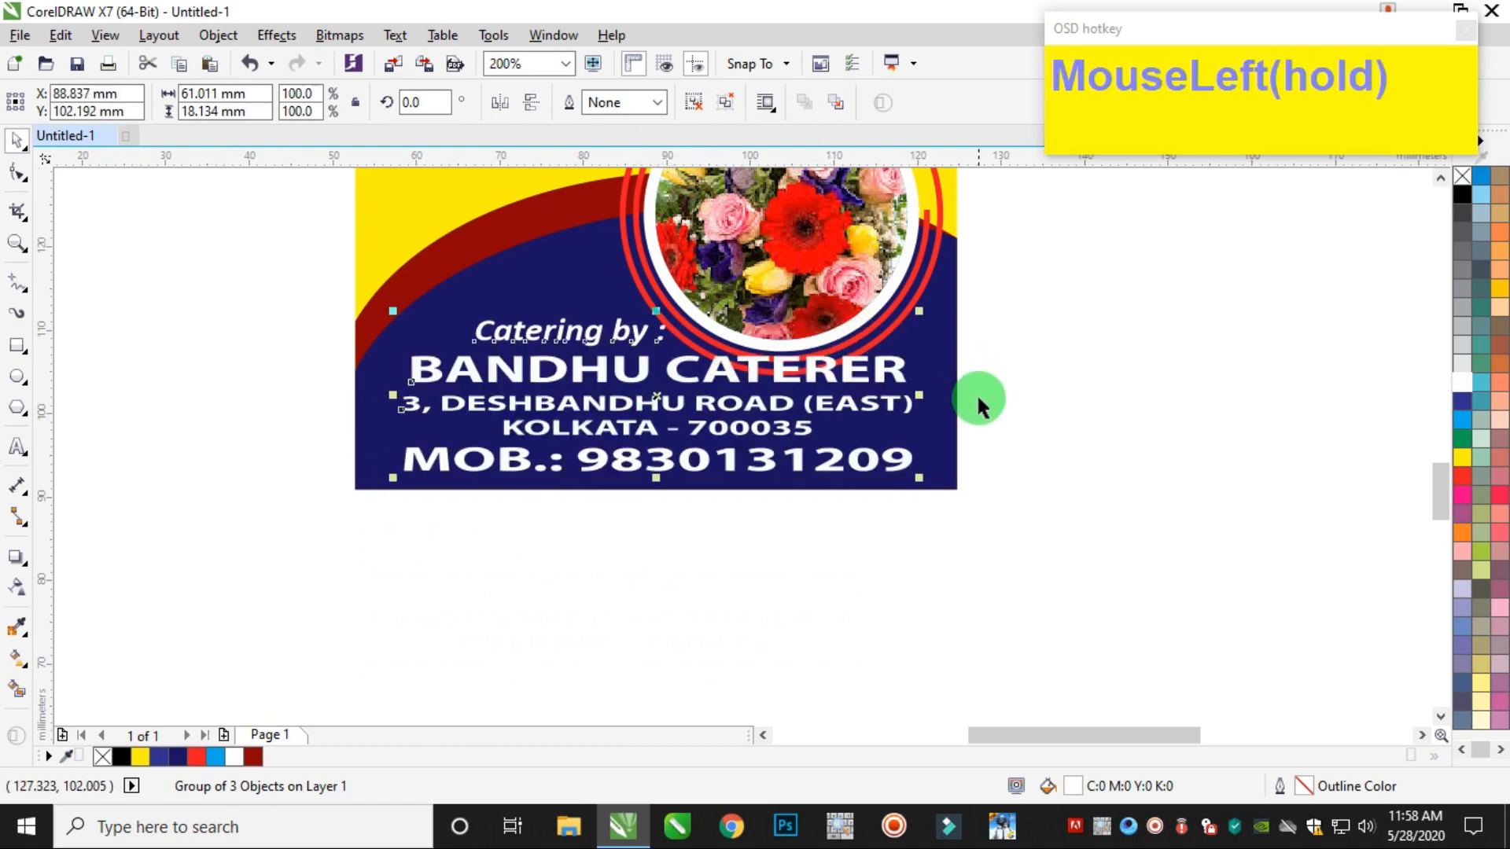
left_click_drag(930, 398, 928, 398, "shift")
left_click(1062, 390)
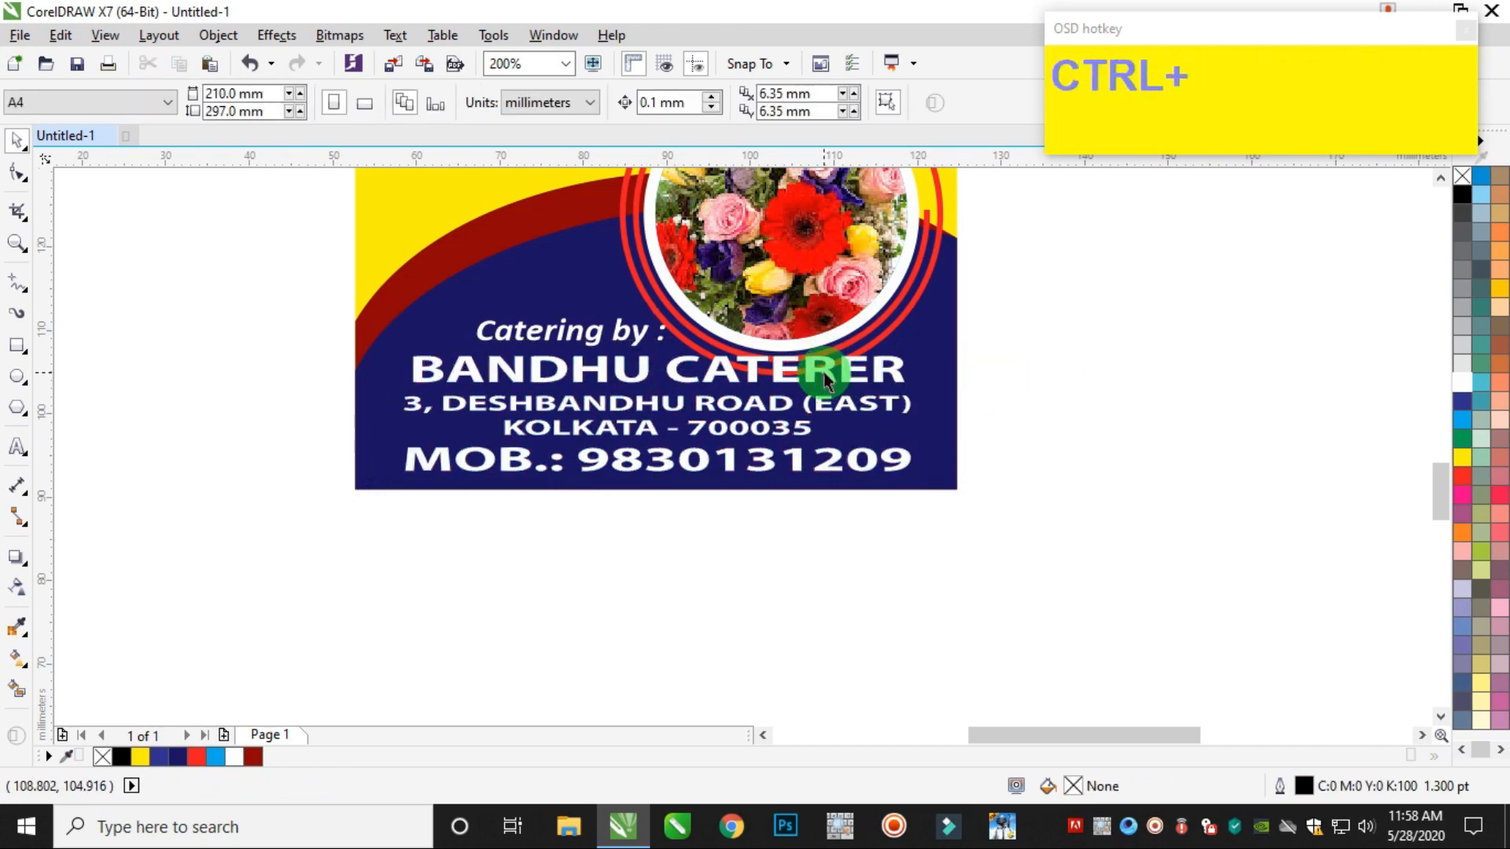
Fill the BANDHU CATERER line yellow and nudge the whole caterer text group 0.1 mm right and up
left_click(795, 375, "ctrl")
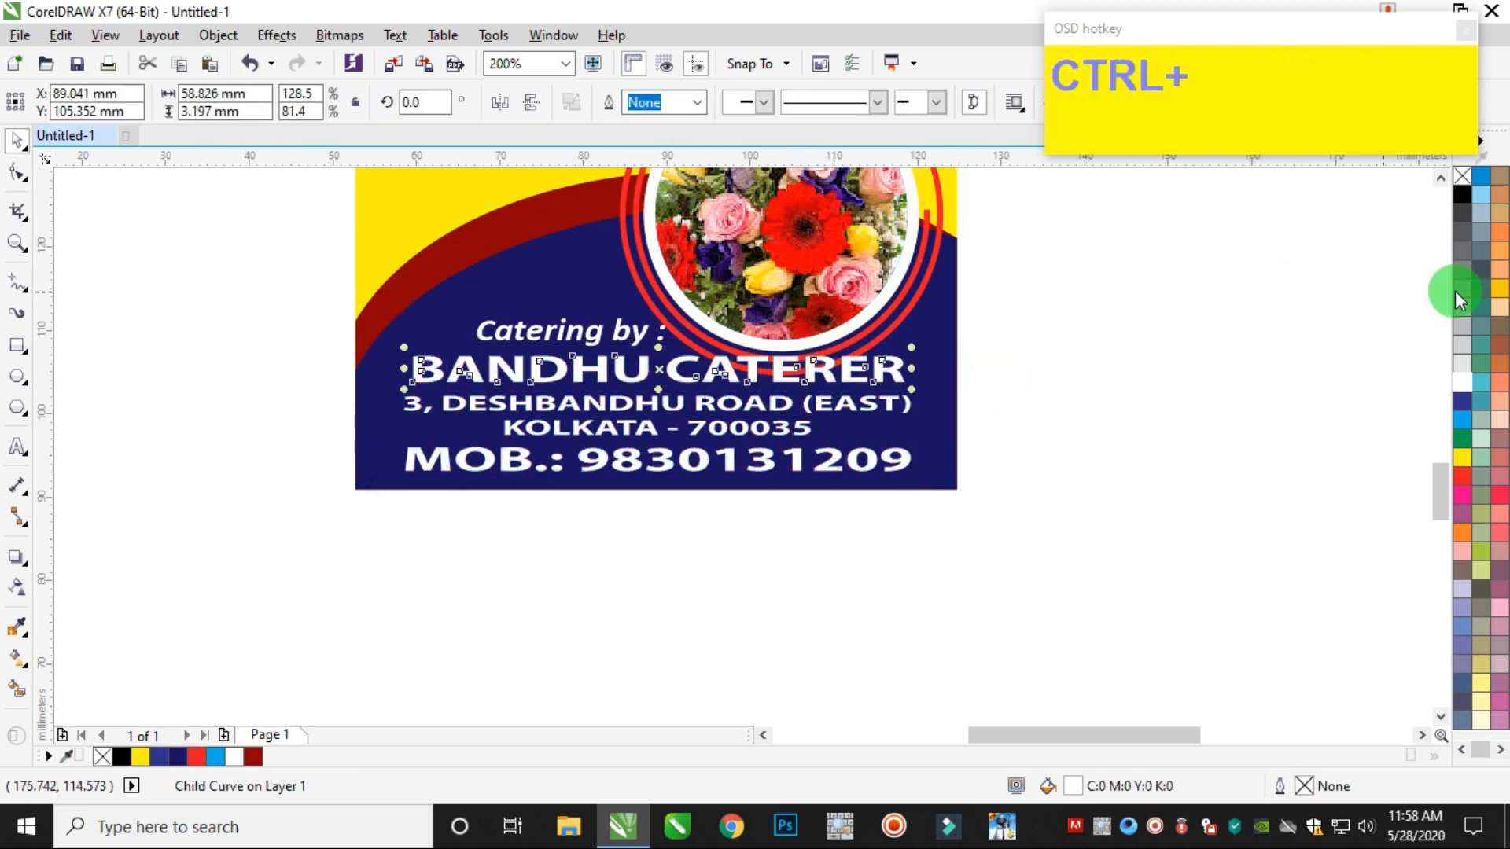
left_click(1465, 459)
left_click(1017, 431)
left_click_drag(691, 503, 350, 285)
key("Right")
scroll(961, 333, "down", 2)
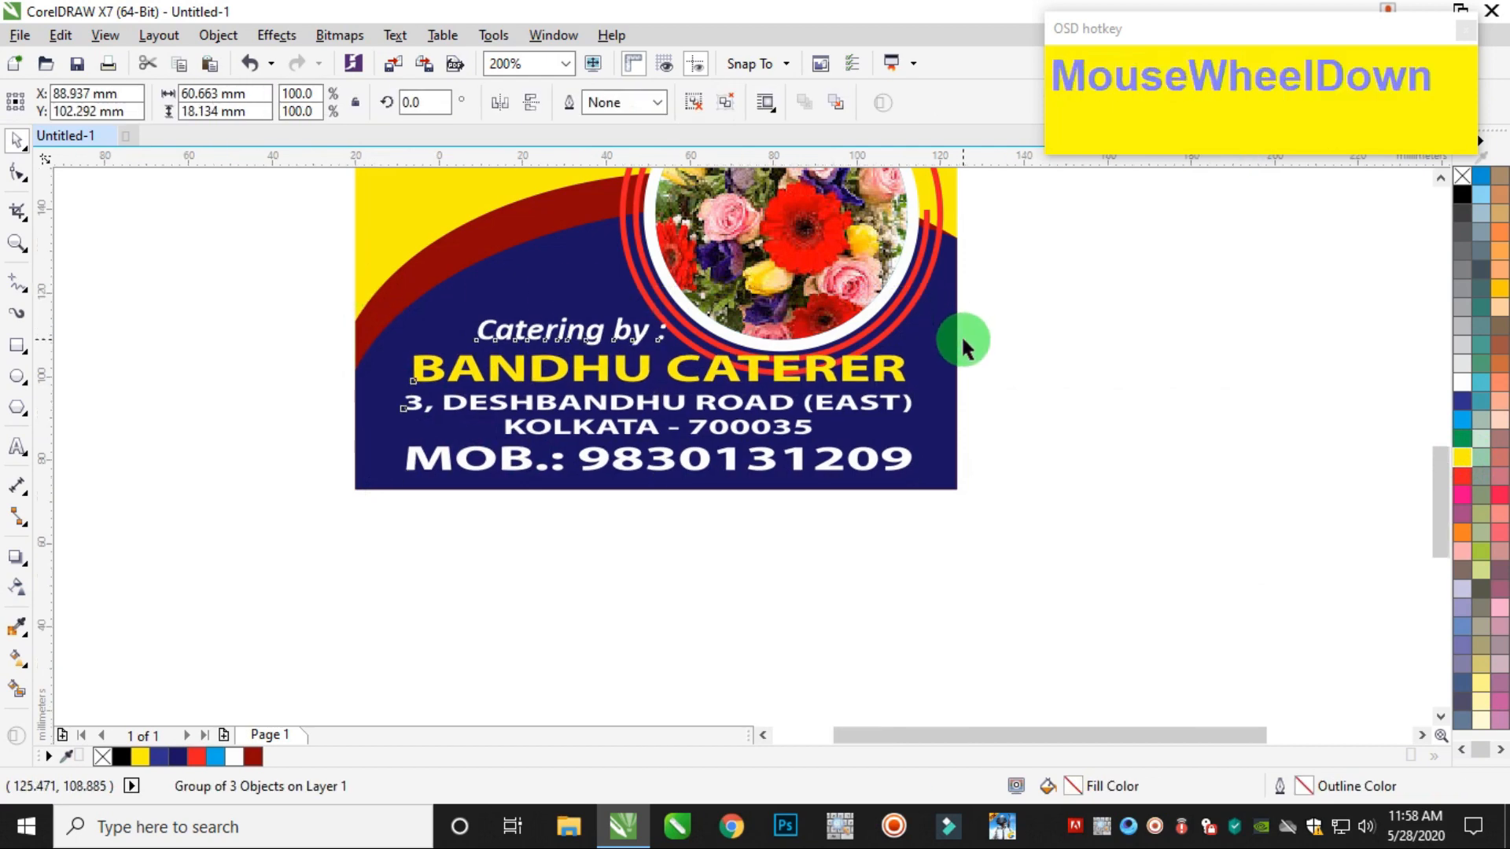
Select the bouquet circle with its white rim and red arcs, and nudge them about 2 mm up and 2 mm right
scroll(952, 272, "up", 2)
left_click_drag(1094, 209, 663, 543)
key("Up")
key("Up")
key("Up")
key("Up")
key("Up")
key("Up")
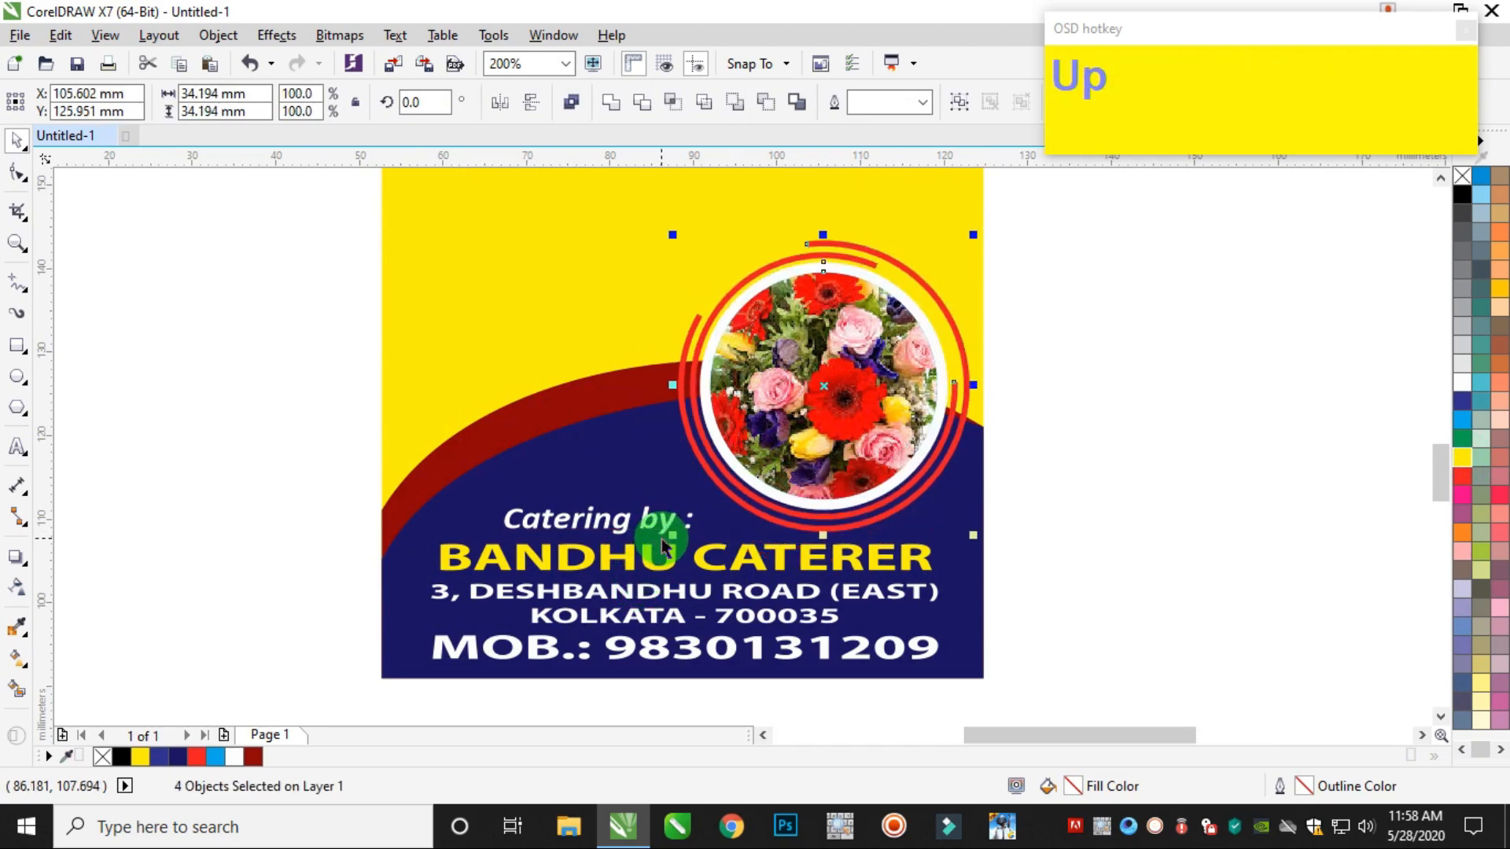
key("Left")
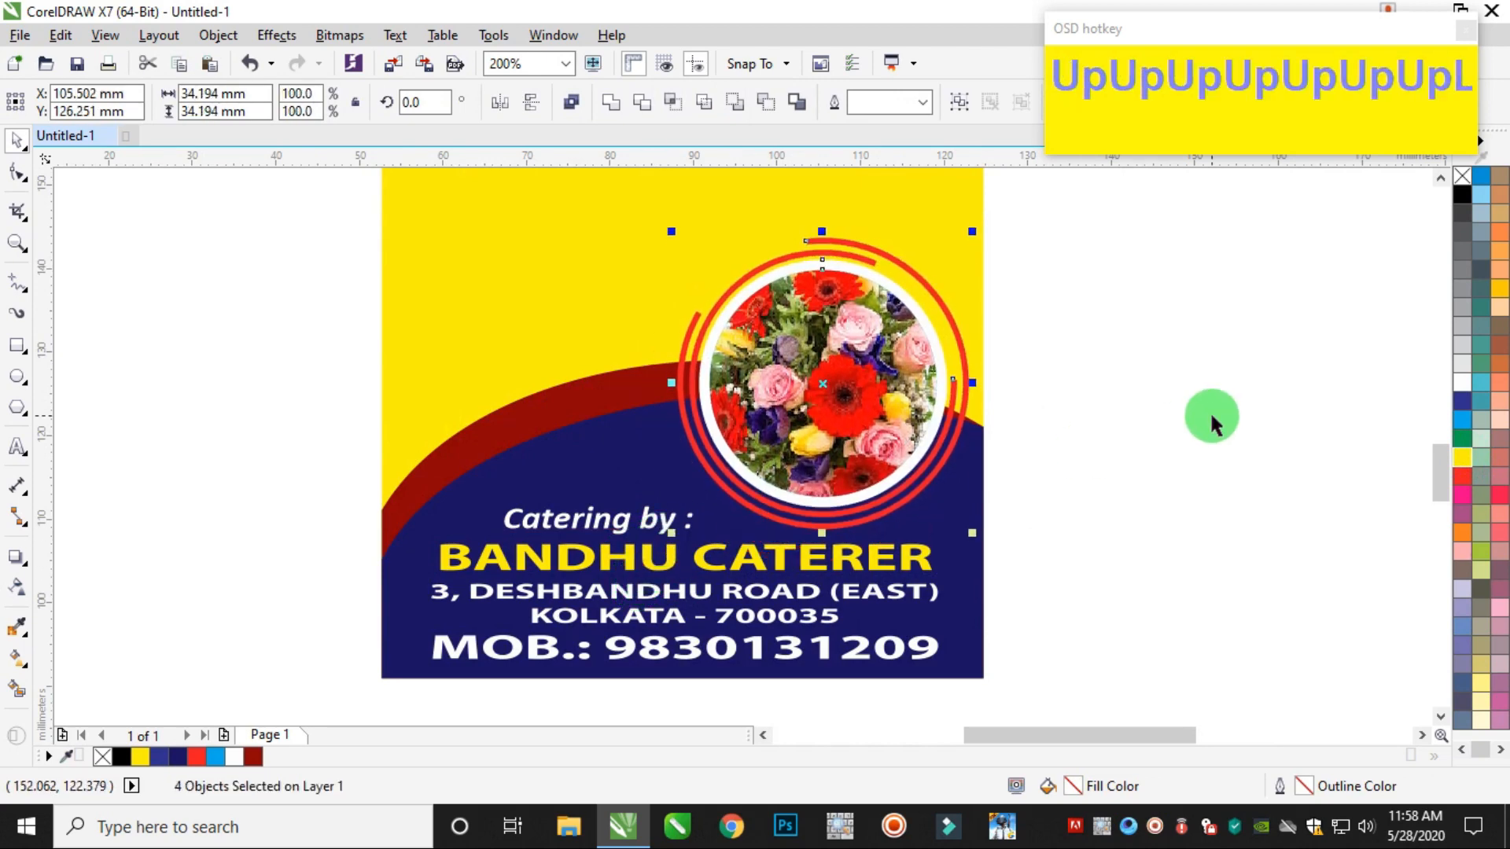
left_click(1208, 412)
Copy the yellow background as a strip 72 mm wide and about 14.6 mm tall along its top edge, and fill it navy
scroll(1105, 401, "down", 1)
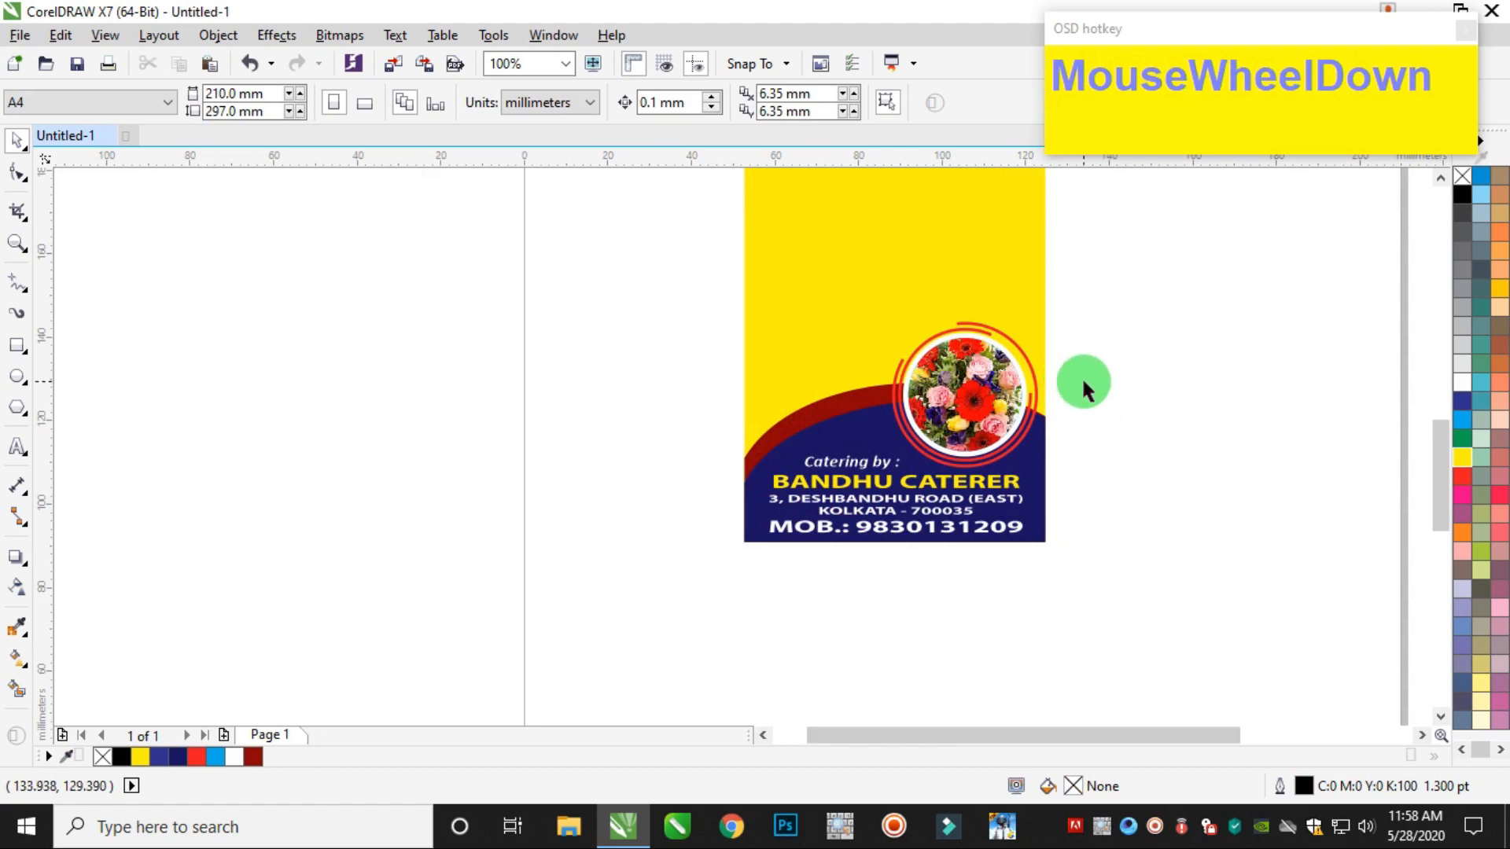
scroll(1082, 376, "down", 2)
scroll(1035, 315, "up", 1)
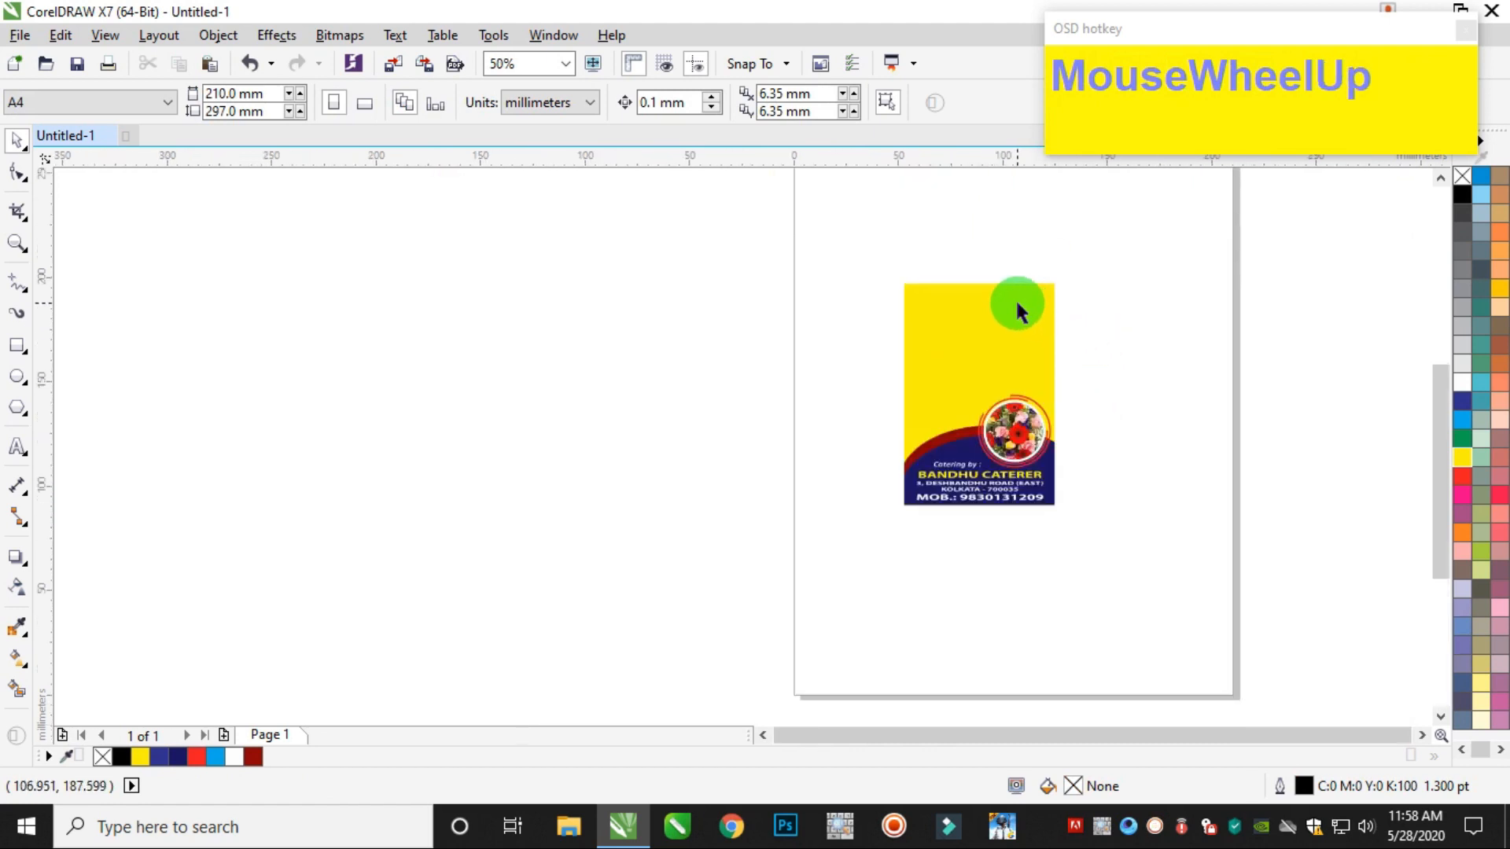
scroll(1017, 311, "up", 1)
left_click(961, 291)
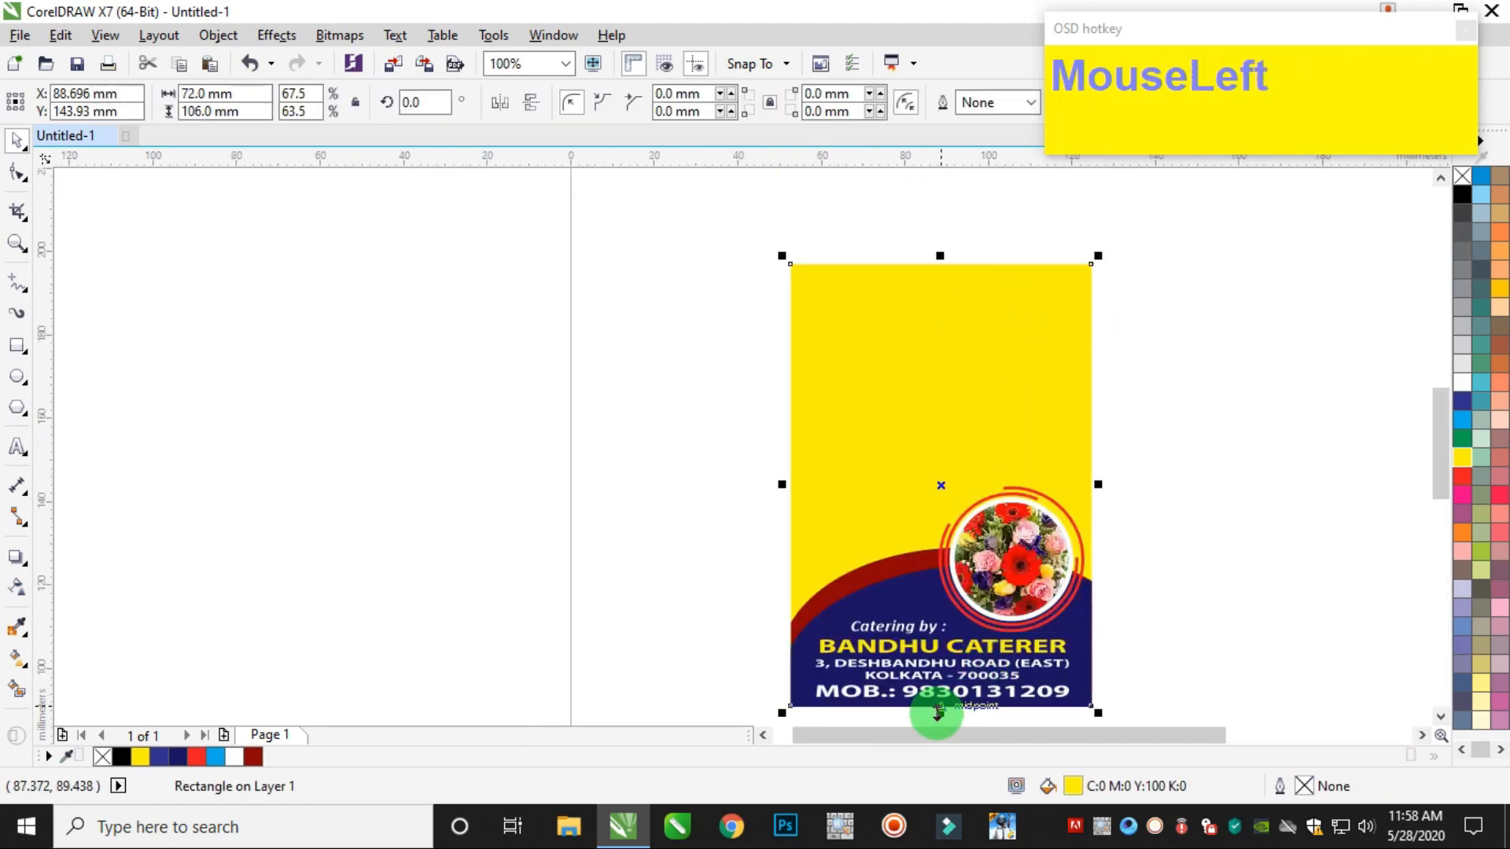
left_click(1248, 568)
left_click(993, 393)
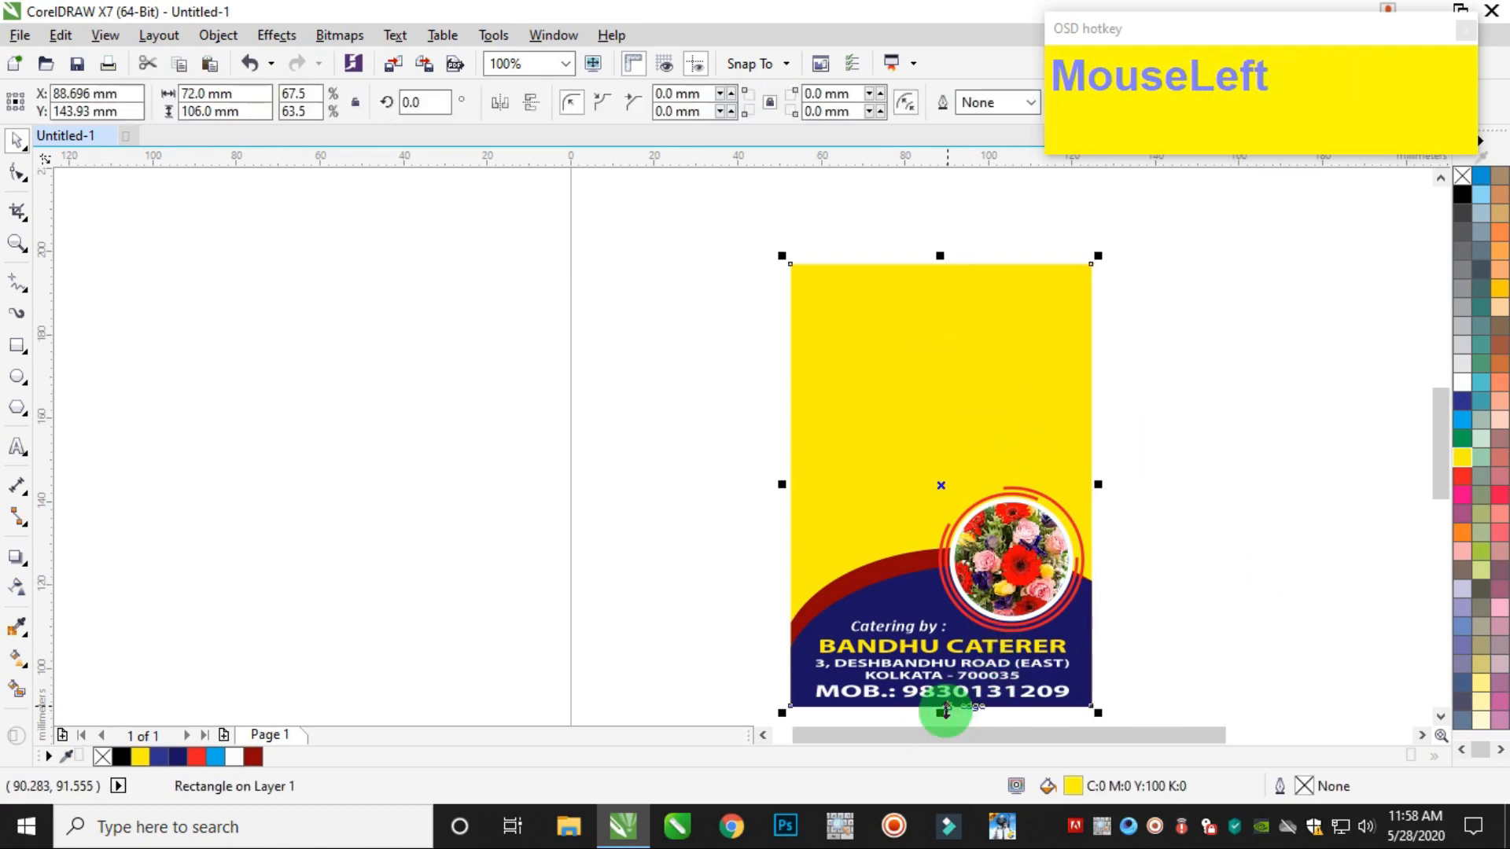
left_click_drag(941, 708, 939, 331)
right_click(940, 332)
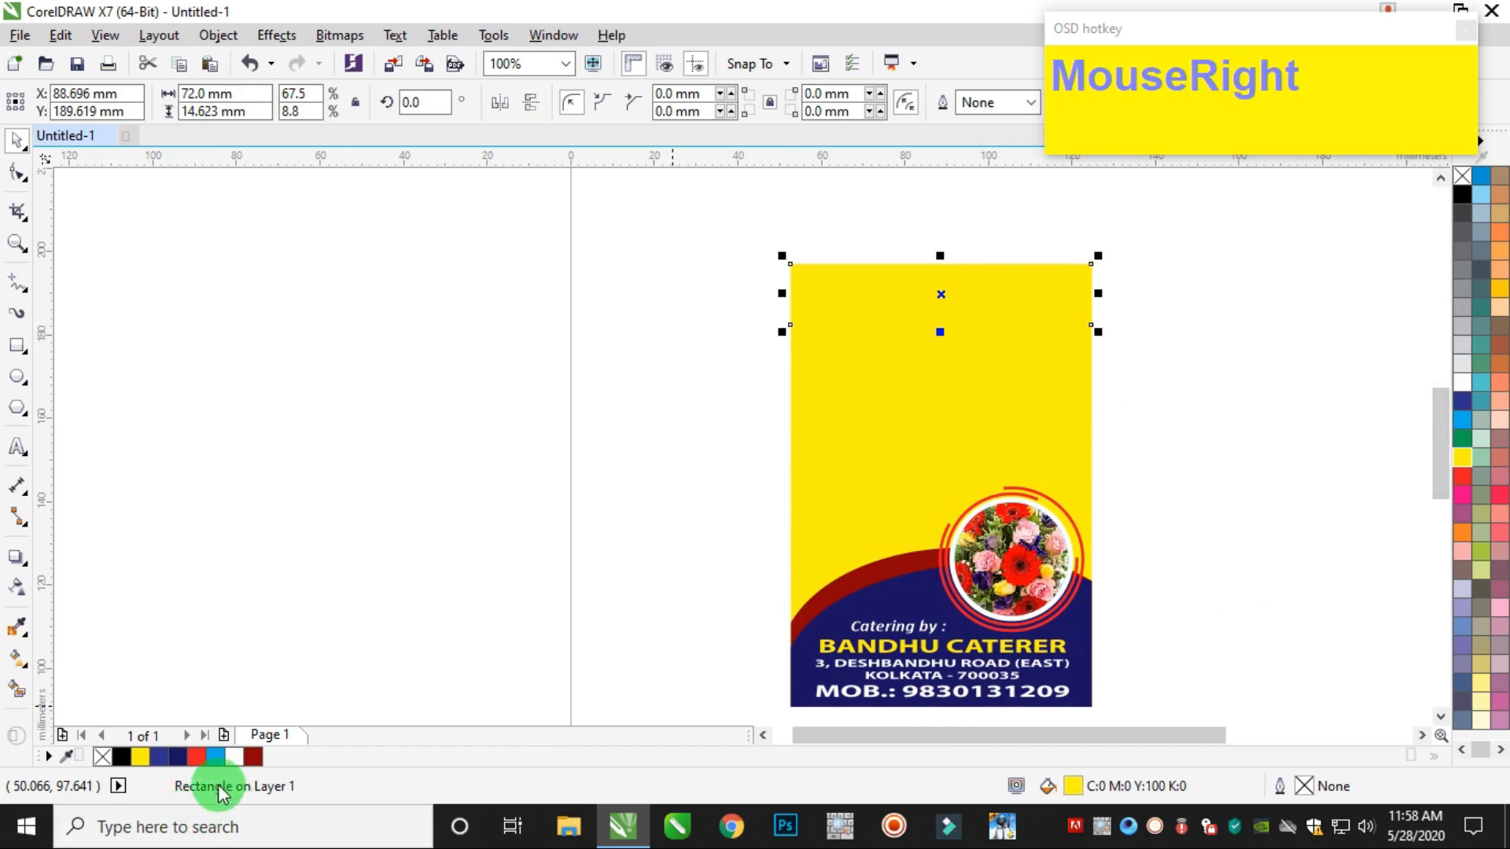
left_click(177, 757)
left_click(17, 171)
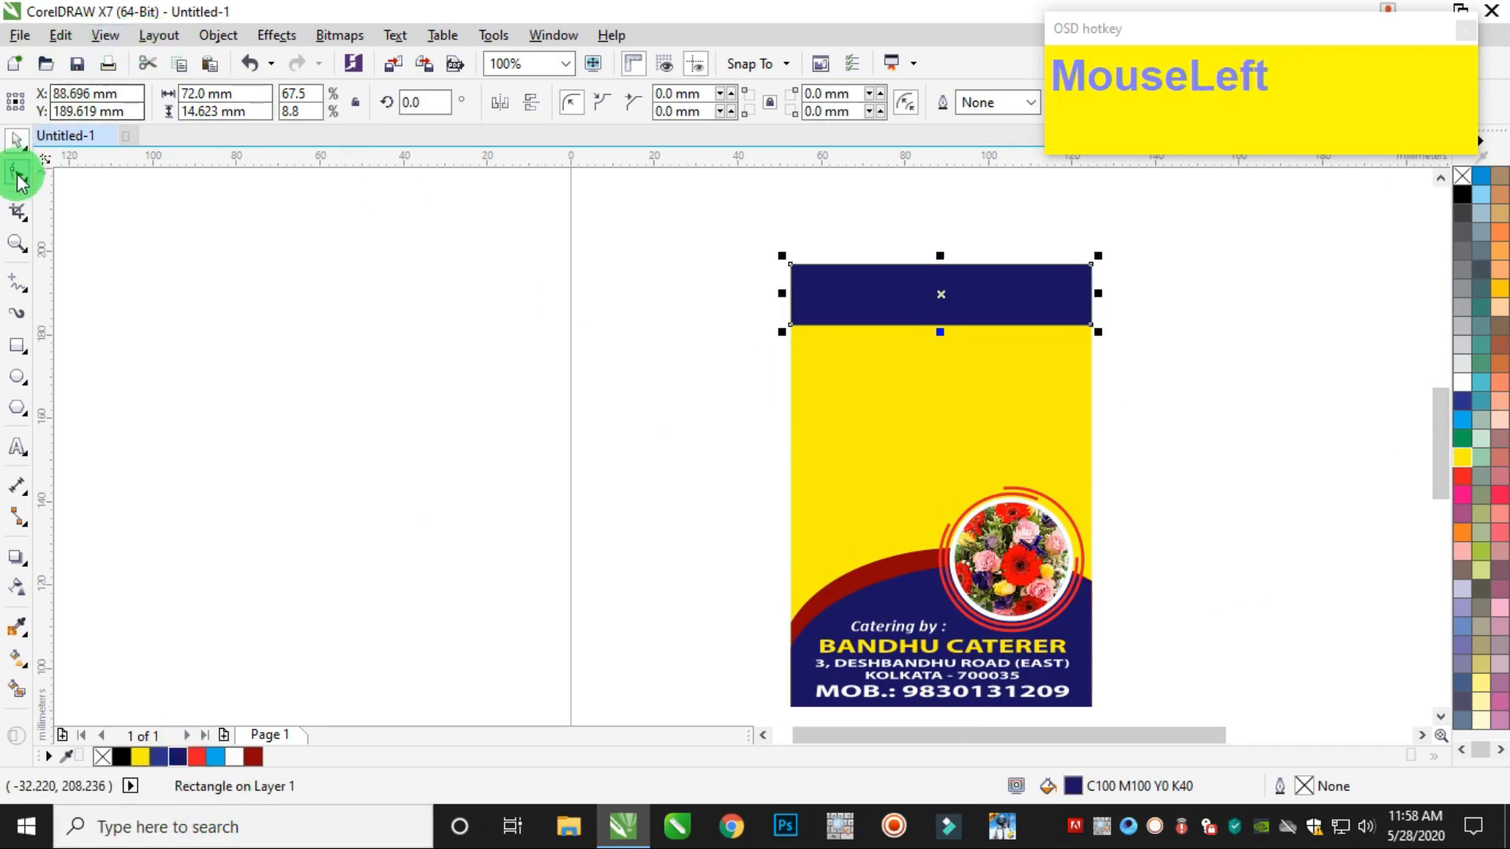
key("ctrl+q")
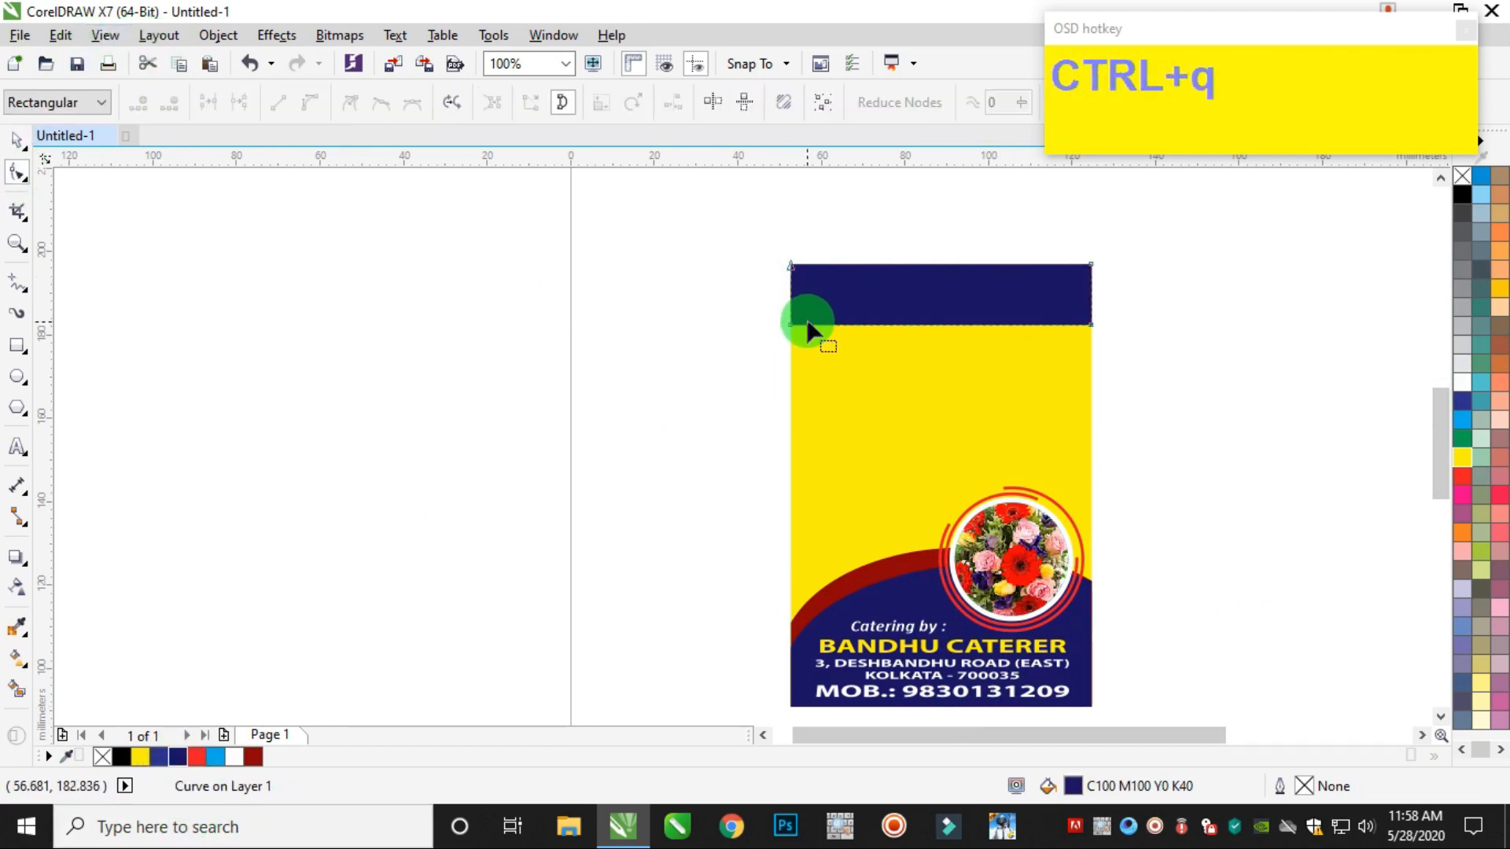
key("ctrl+z")
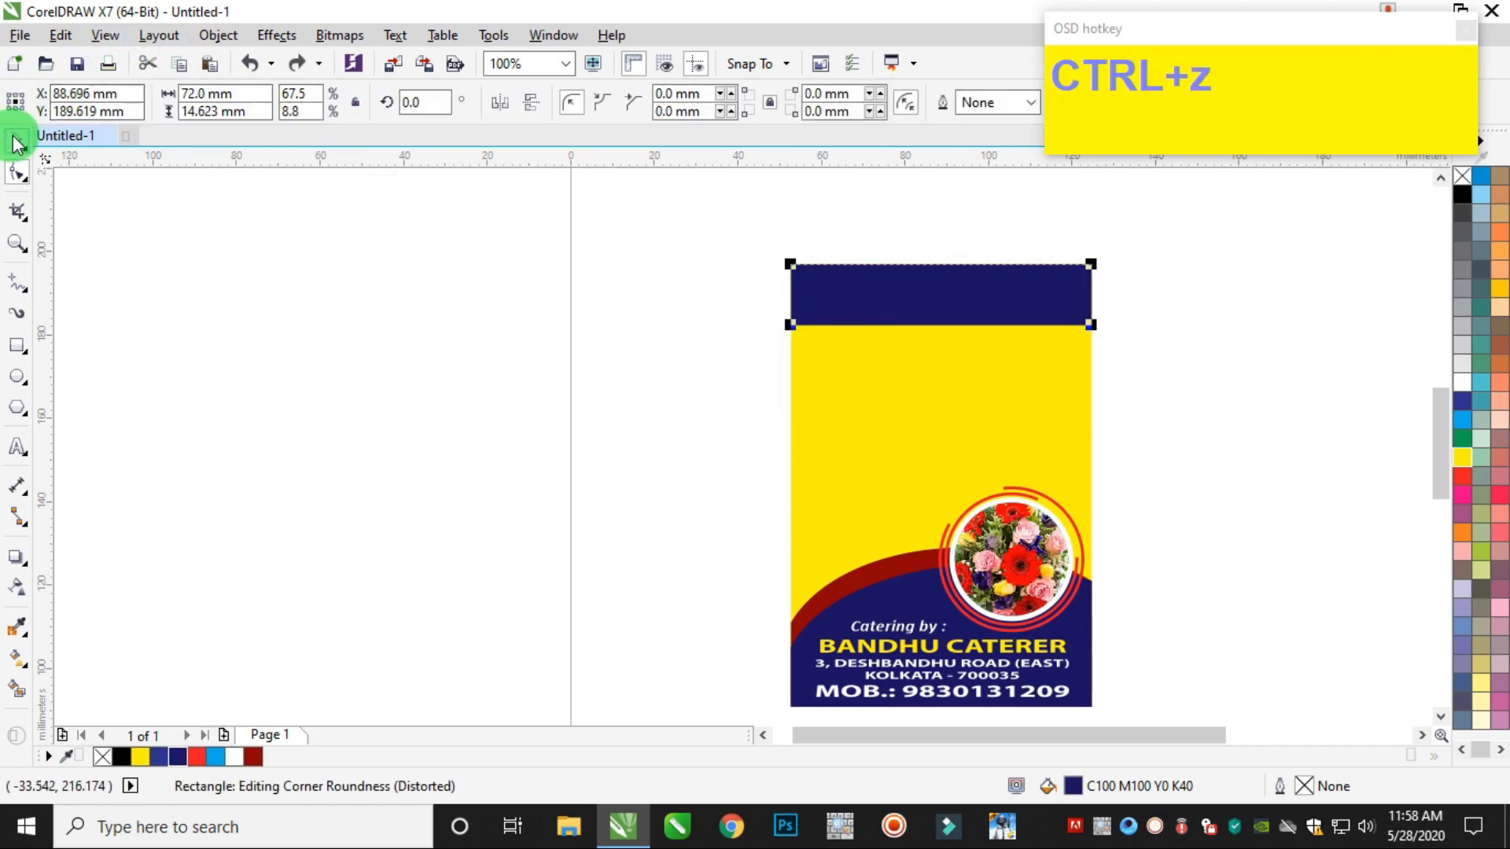
Convert the navy strip at the top of the layout to curves
left_click(16, 142)
right_click(1058, 287)
mouse_move(1133, 272)
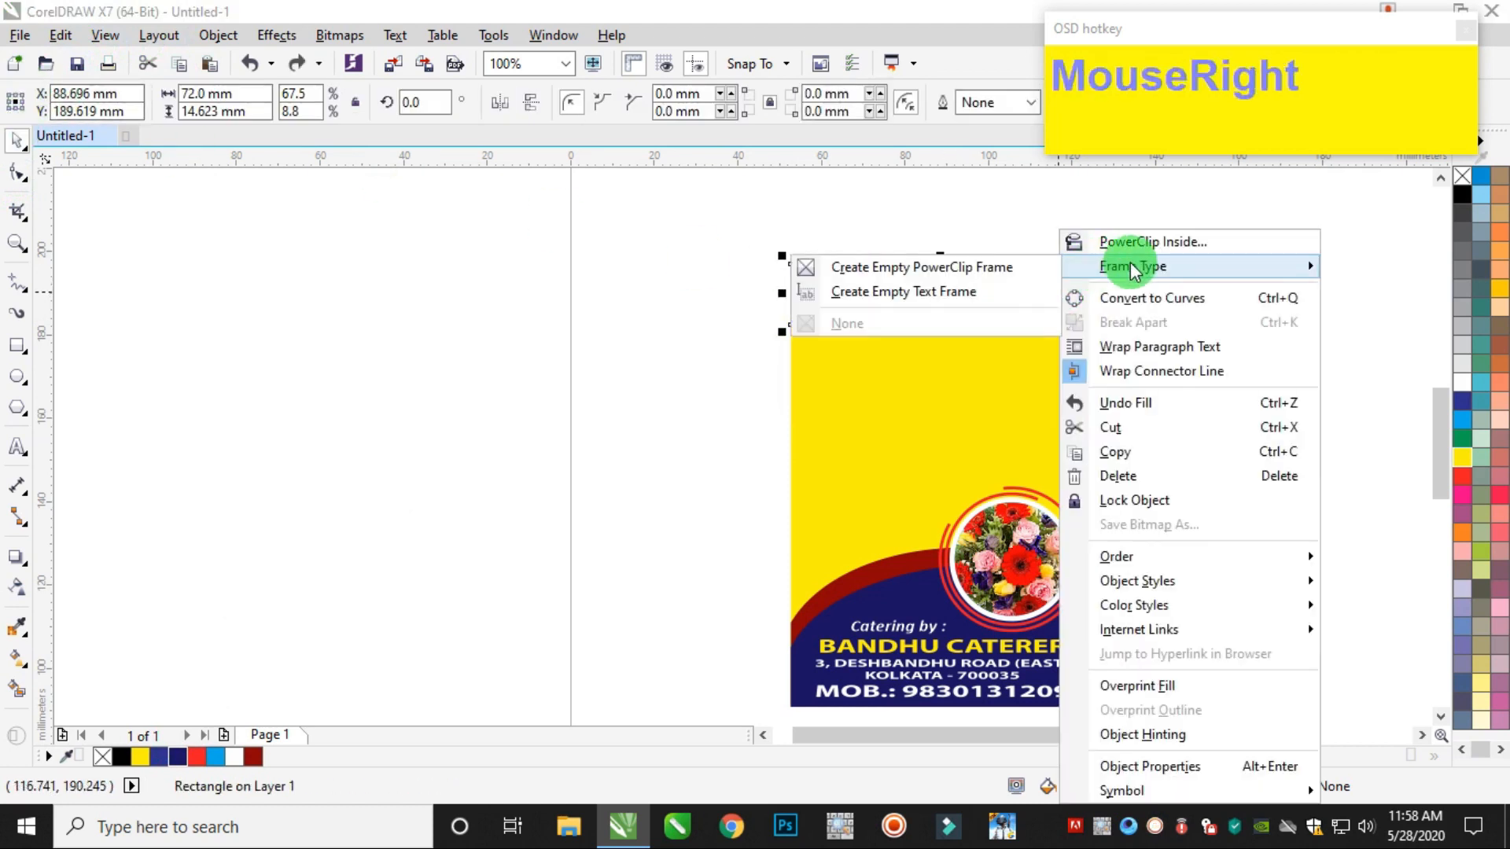
left_click(1129, 298)
Slant the navy strip's lower edge upward to the right, leaving it about 14.4 mm tall on the left and 9 mm on the right
left_click(17, 171)
left_click(988, 288)
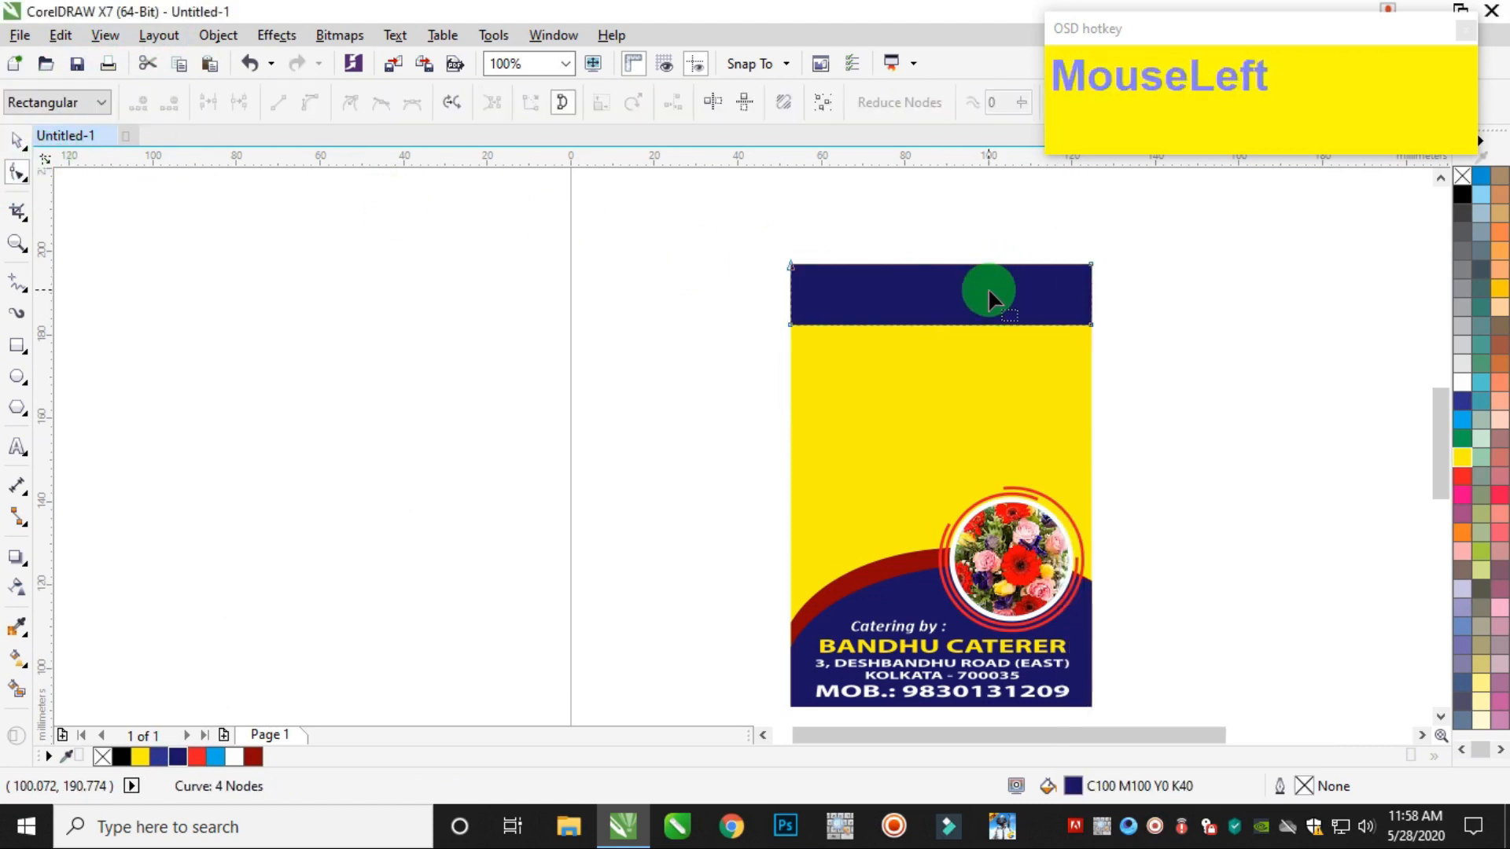
scroll(987, 288, "up", 2)
left_click_drag(1194, 360, 1194, 329)
left_click_drag(594, 361, 593, 367)
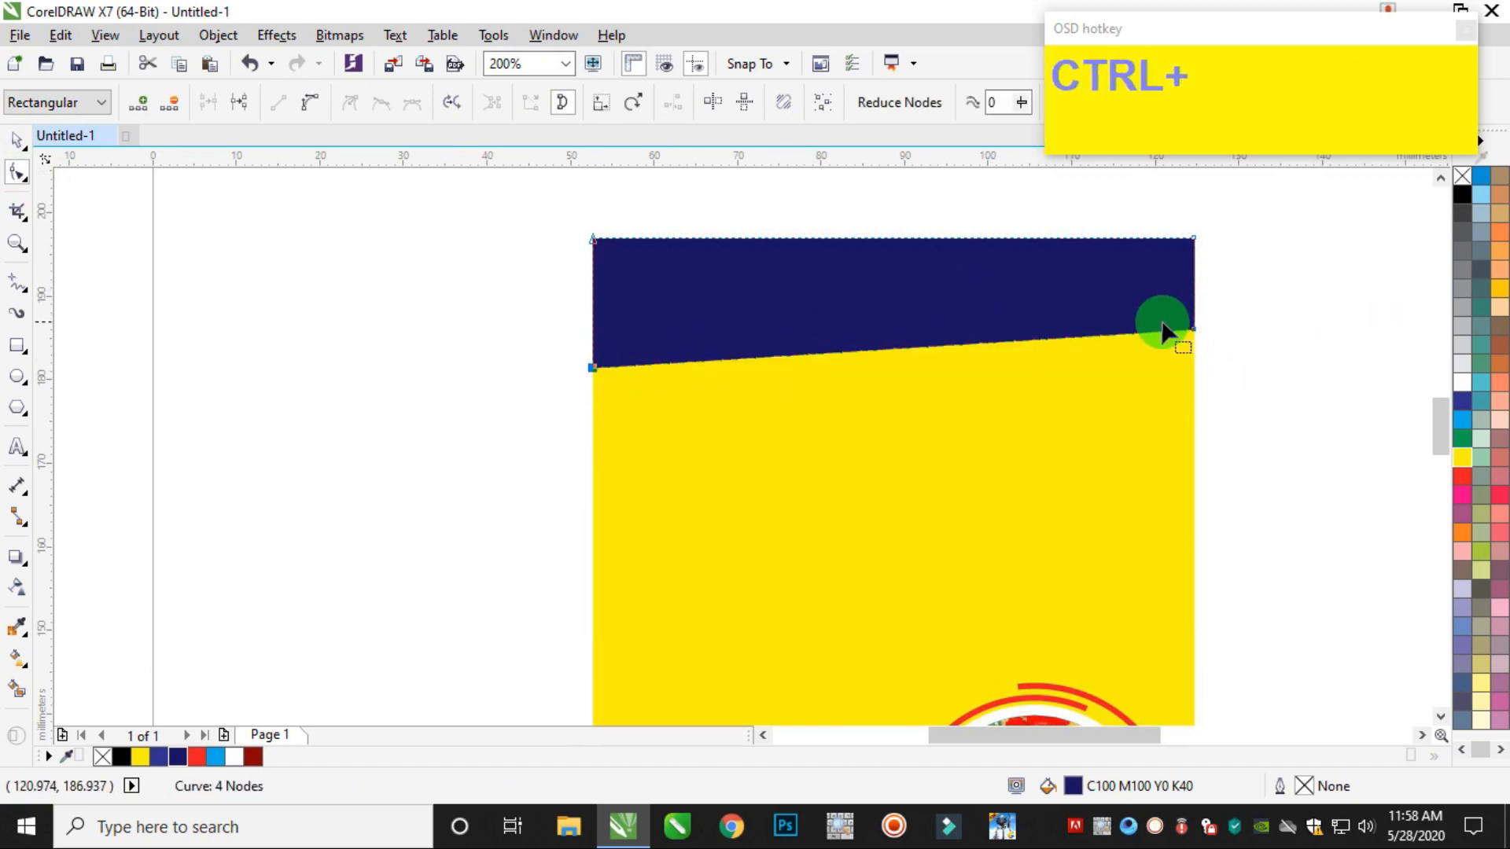
left_click(1194, 329, "ctrl")
left_click_drag(1195, 330, 1195, 316)
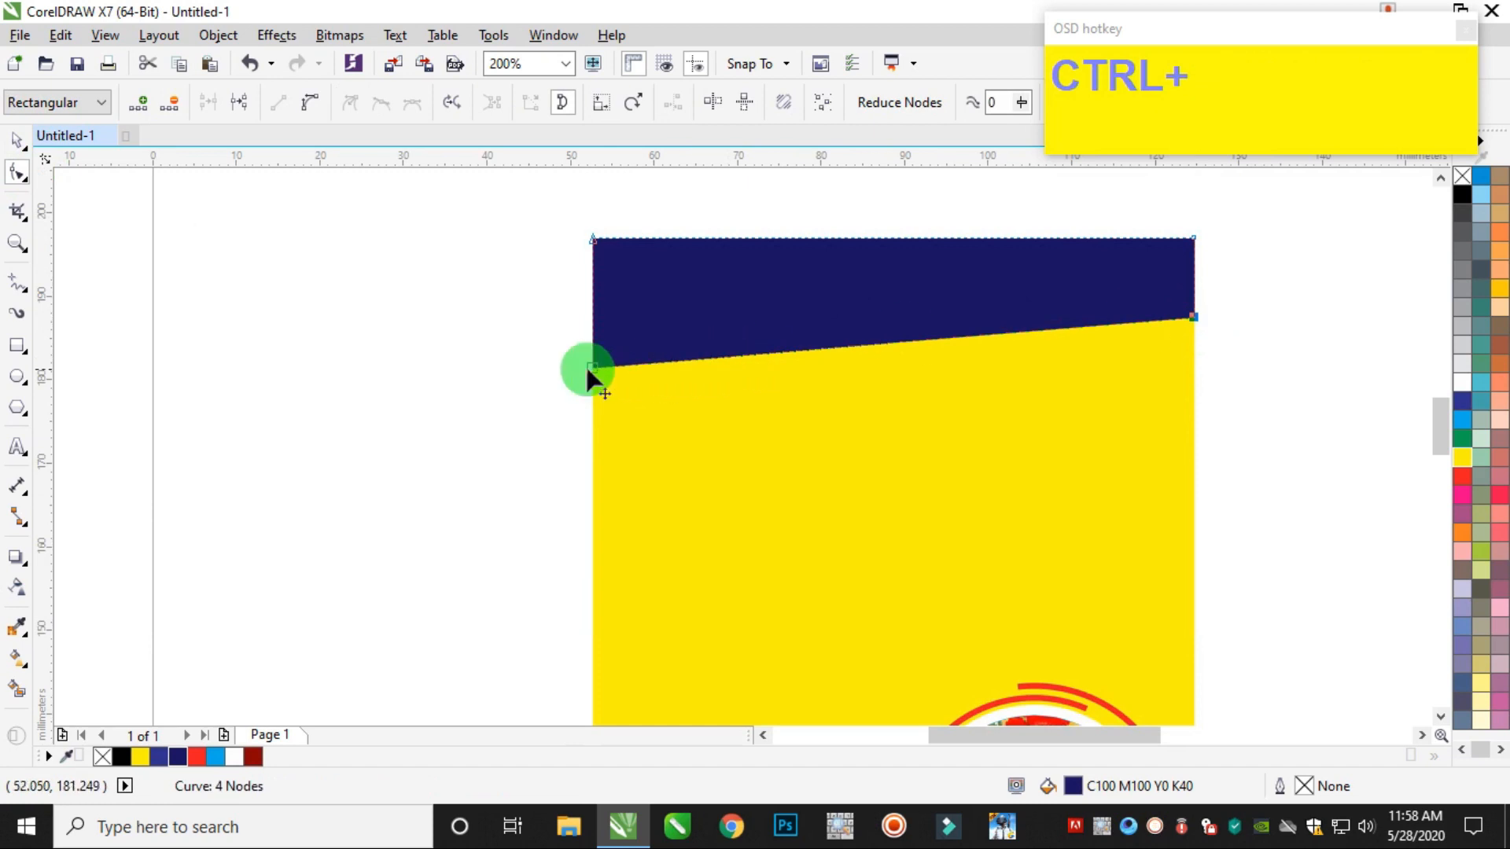
left_click_drag(593, 367, 593, 358)
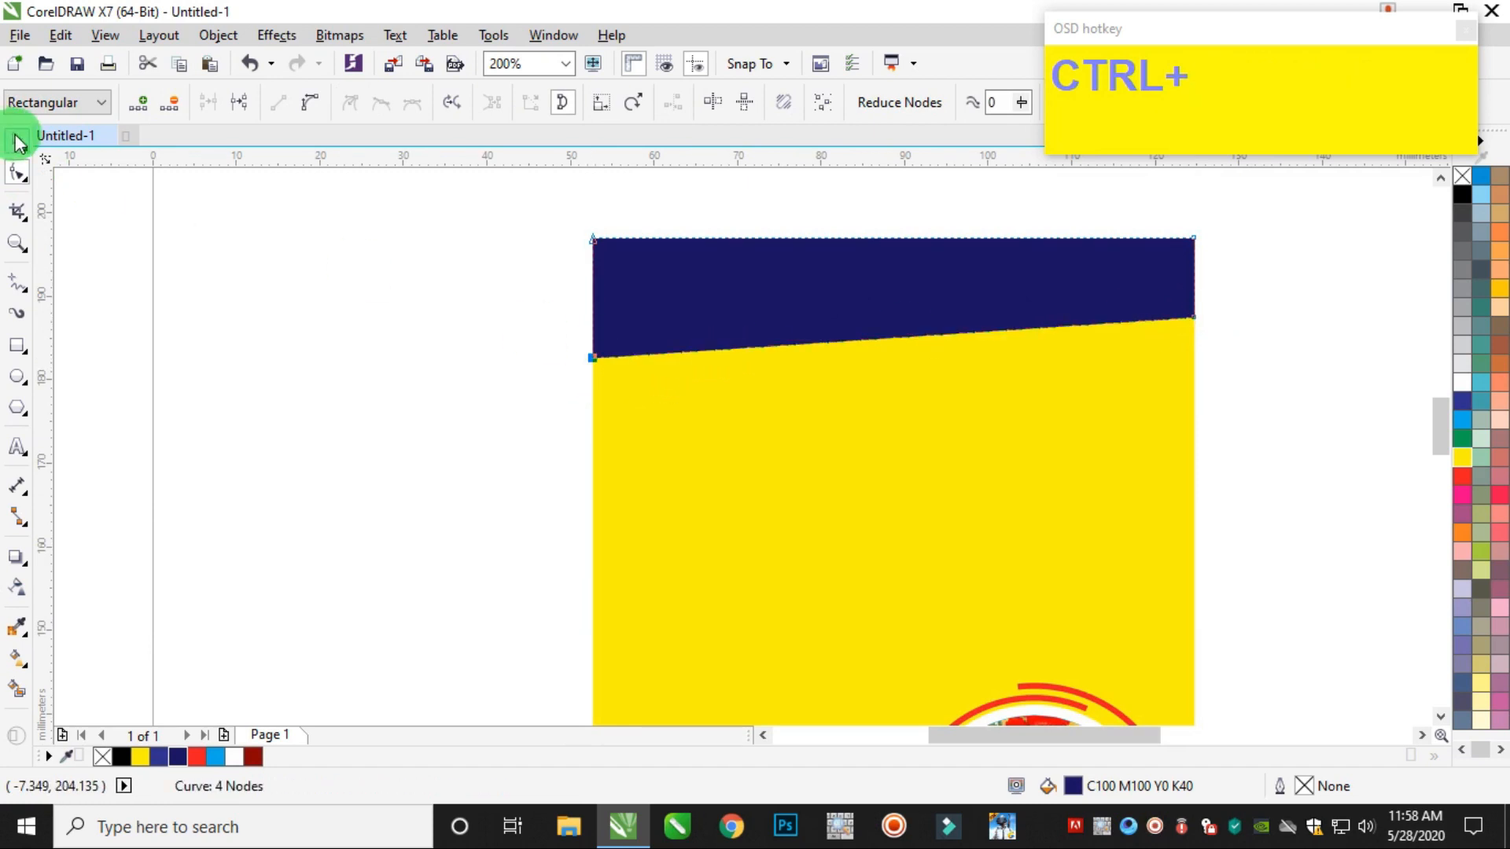
left_click(17, 141)
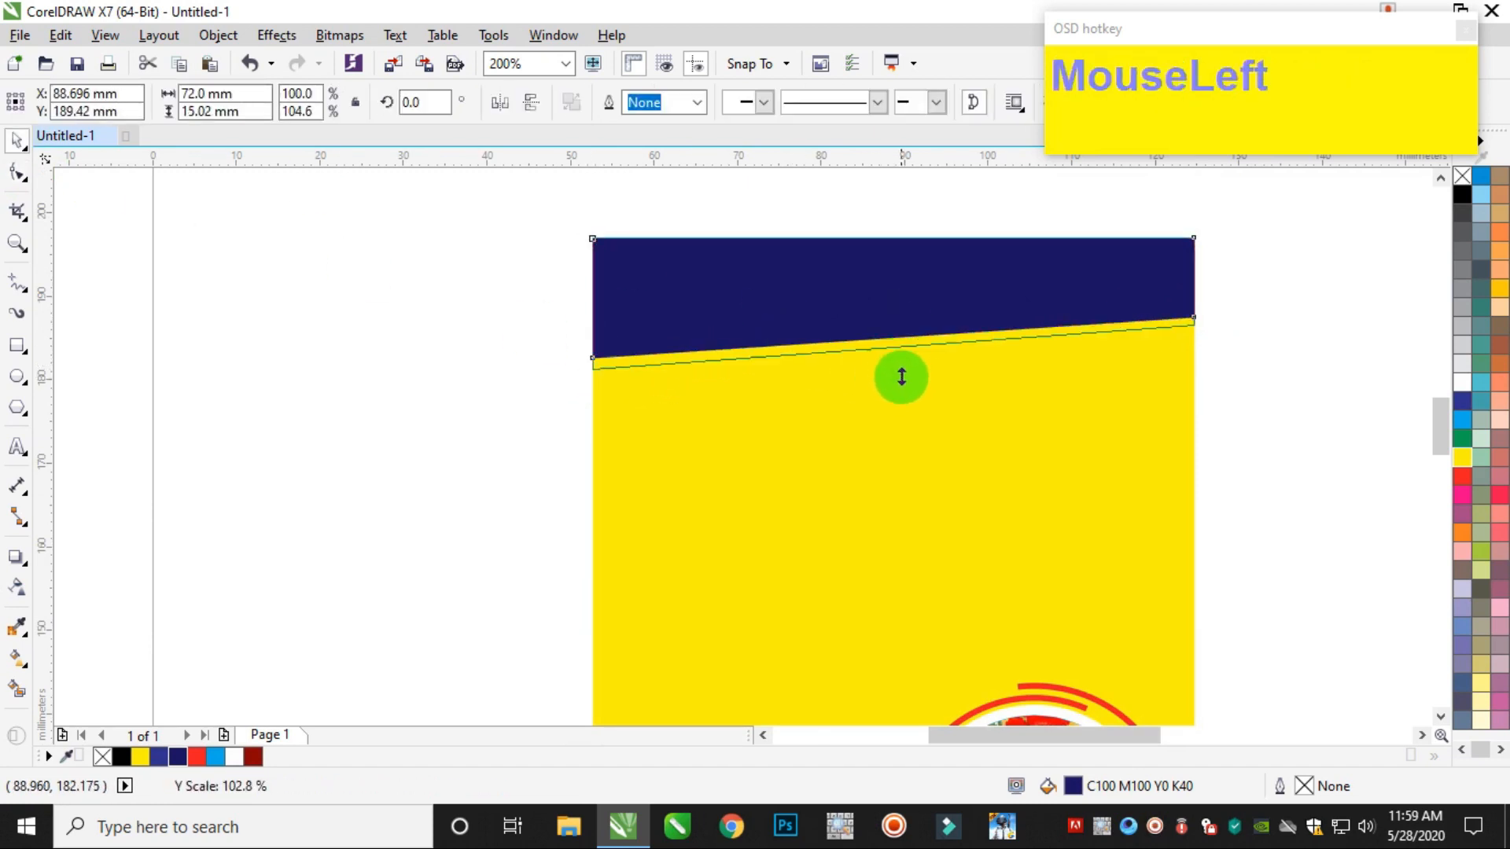
Create a copy of the slanted navy strip stretched downward to about 22.6 mm tall, and fill it cyan
left_click_drag(894, 366, 919, 433)
right_click(919, 433)
left_click(1480, 422)
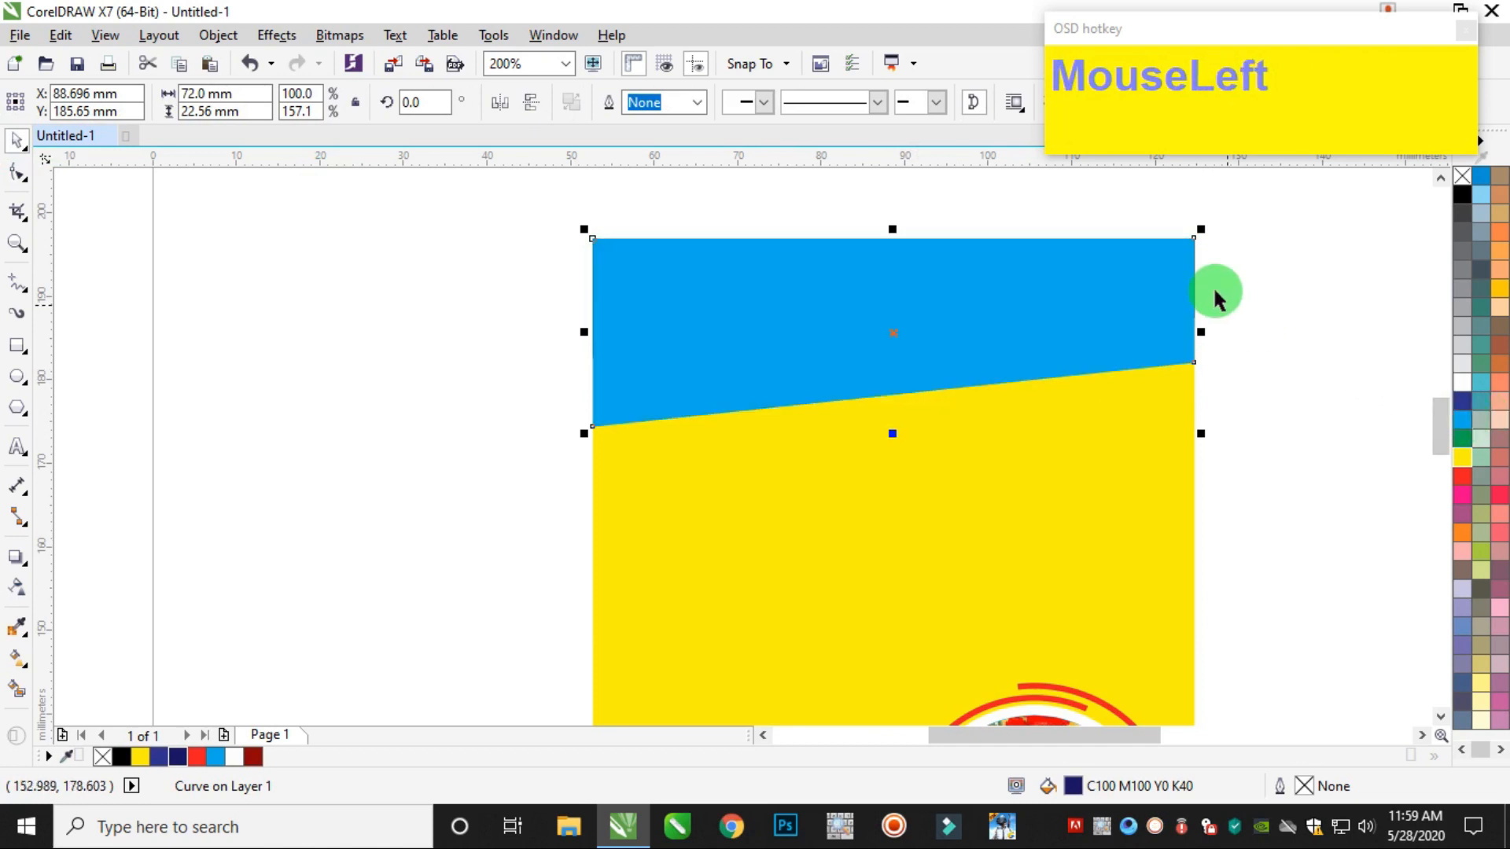
left_click(1320, 228)
Bring the navy strip to the front of the page, above the cyan copy
left_click_drag(572, 398, 572, 398)
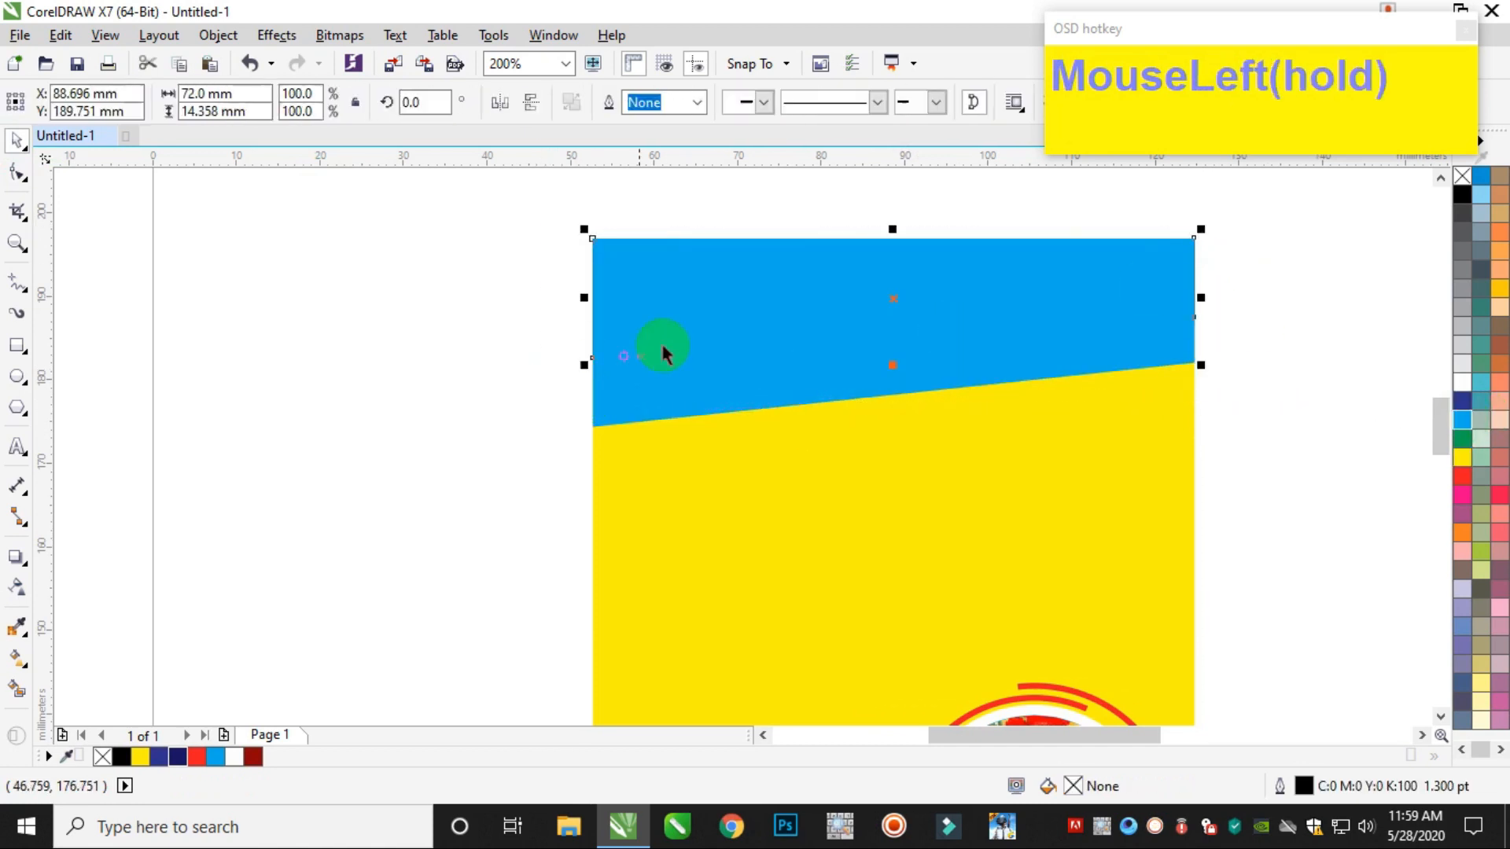
right_click(892, 303)
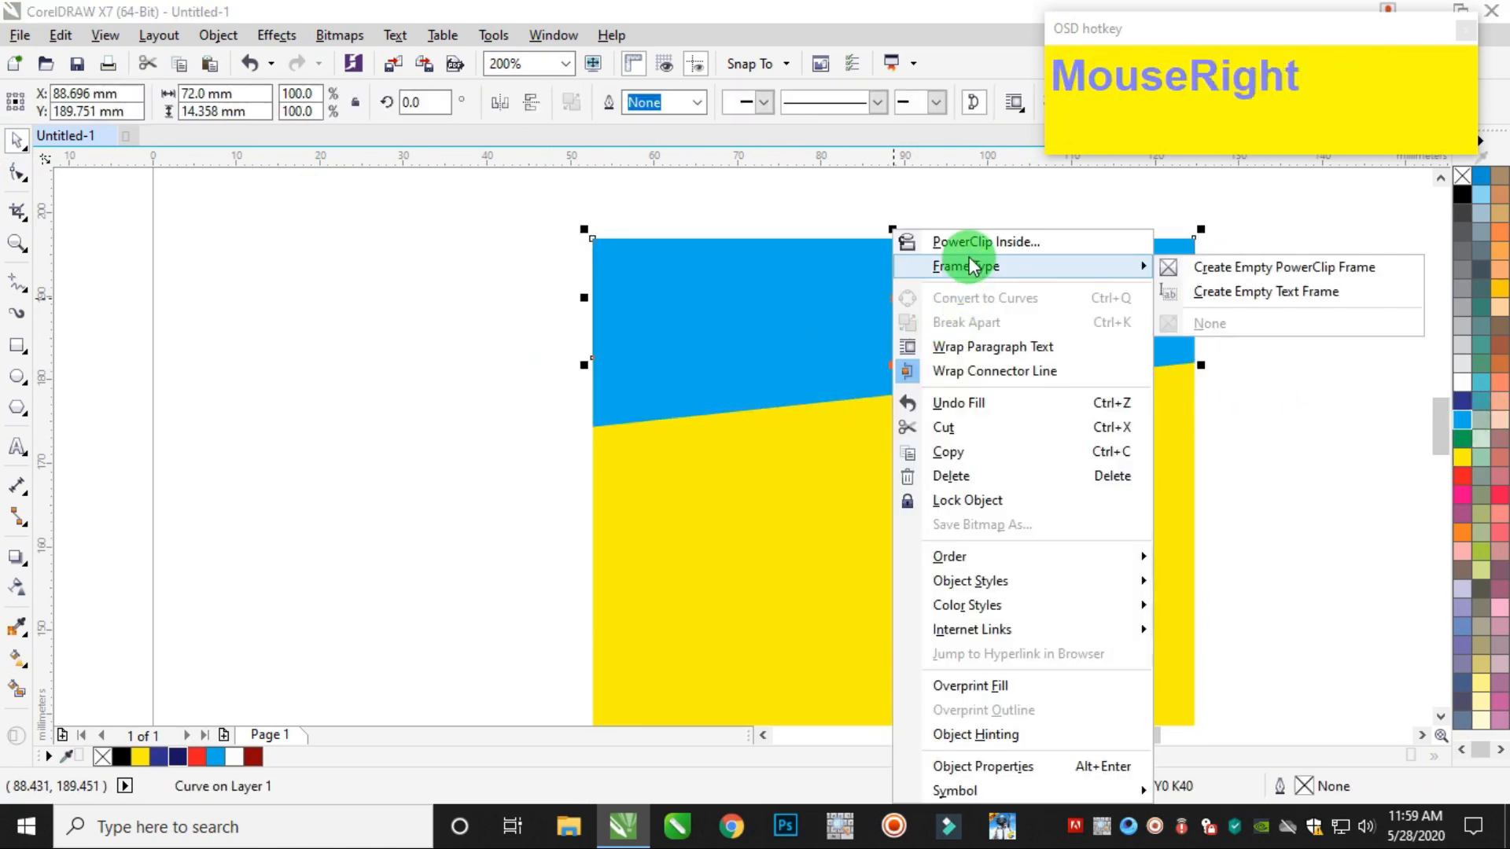
left_click(969, 556)
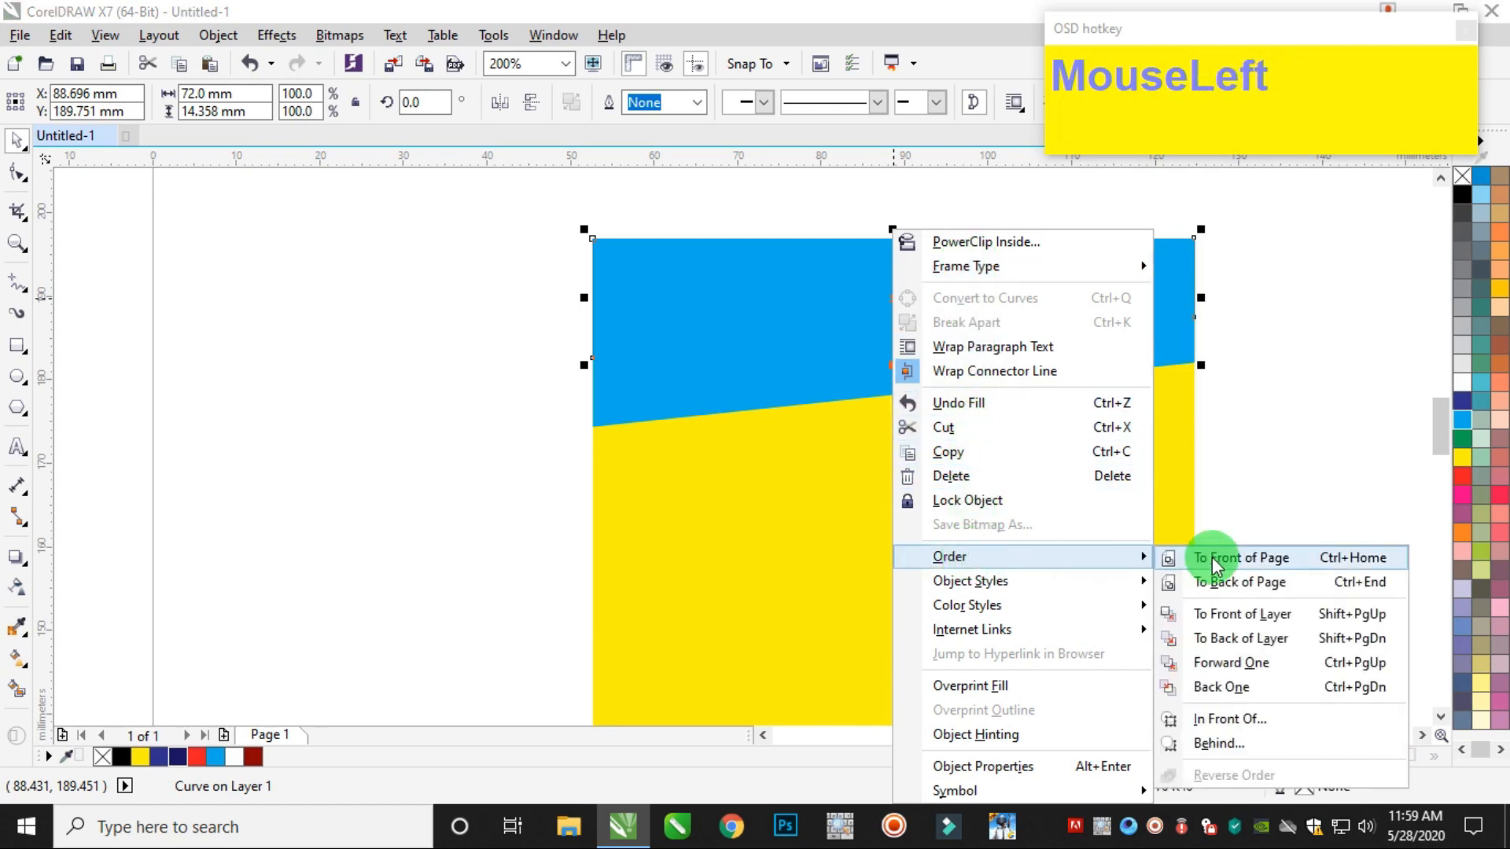
left_click(1219, 560)
left_click_drag(1219, 449, 533, 289)
Raise the cyan strip's lower-right corner node about 4 mm so the band tapers toward the right
left_click(808, 394)
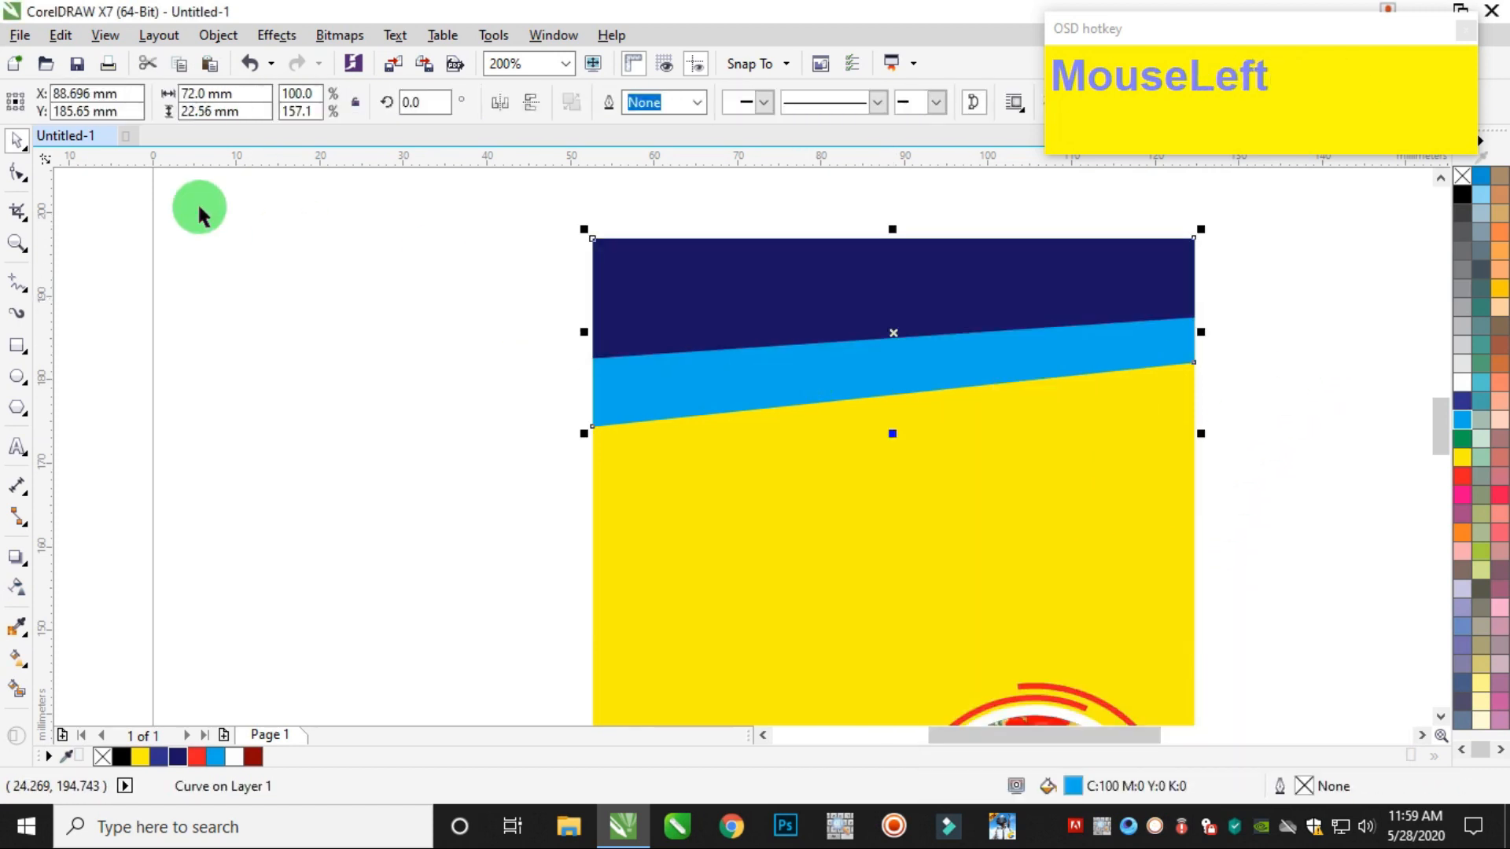
left_click(17, 169)
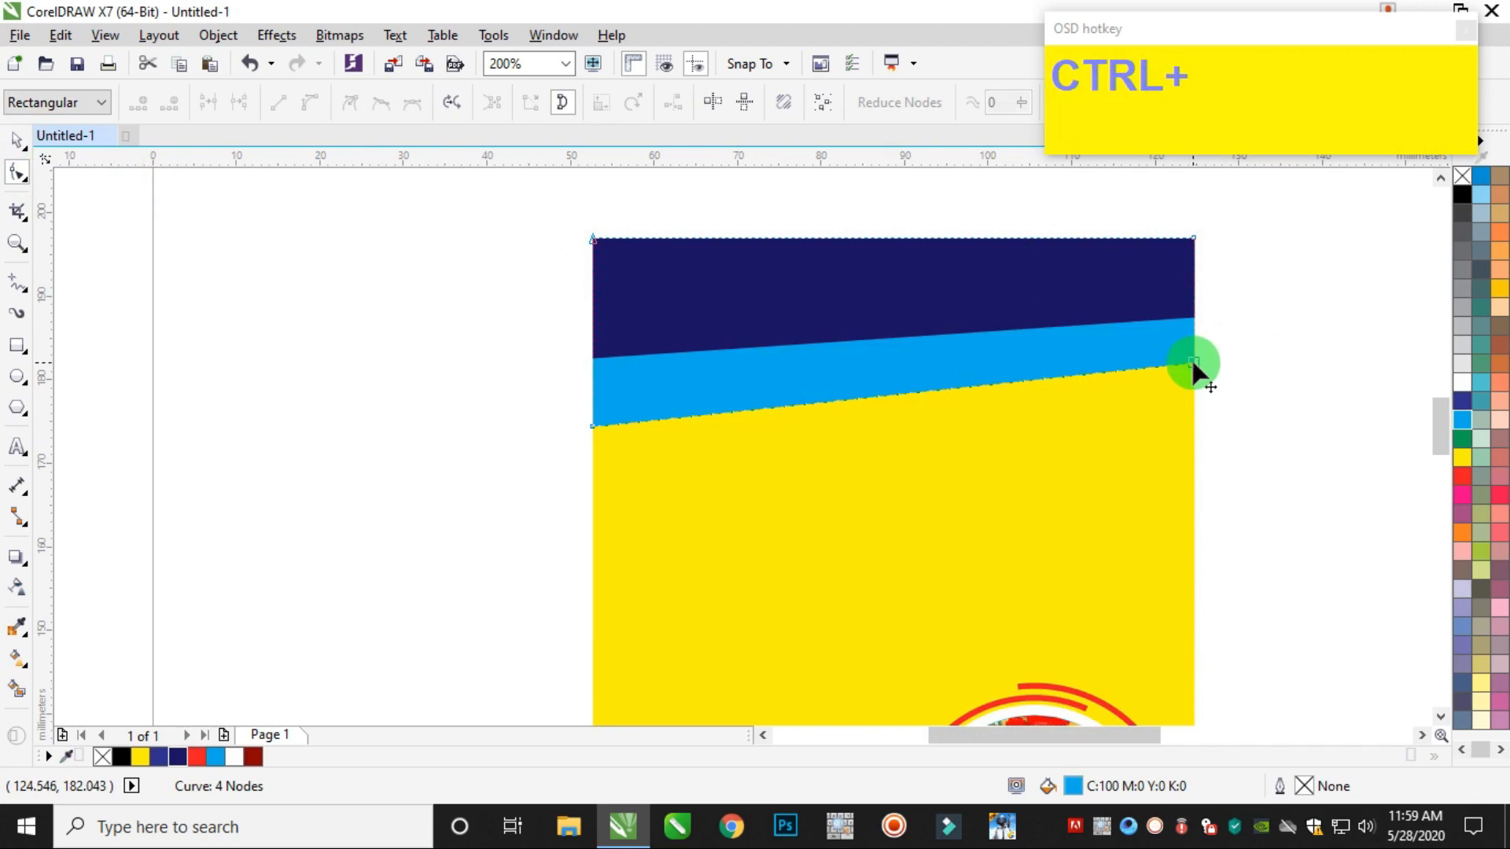
left_click_drag(1192, 363, 1194, 328)
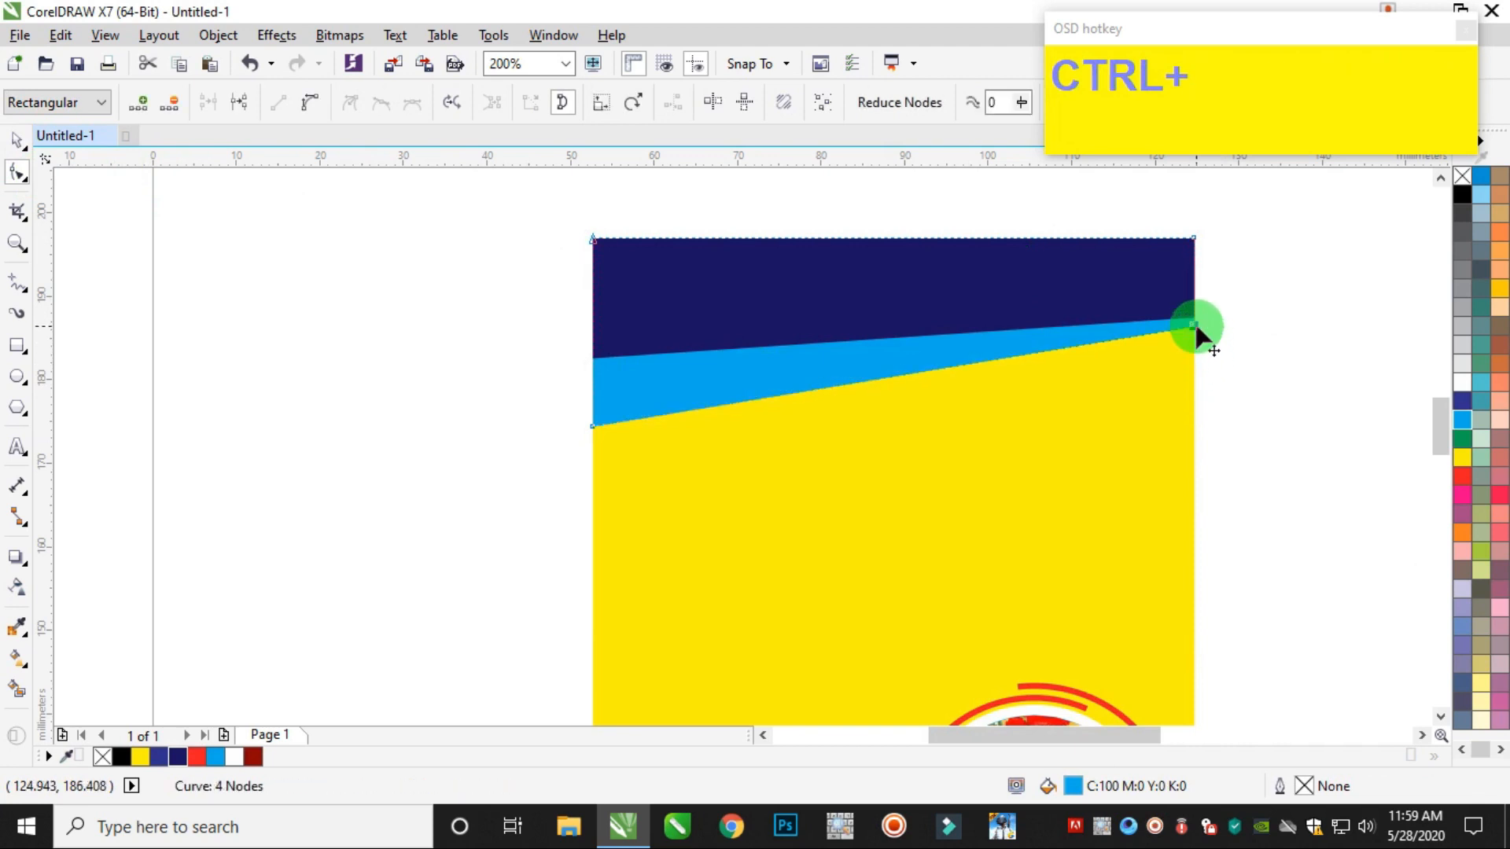
Lower the cyan band's bottom edge about 2.5 mm and steepen the navy band's by raising its right end about 3 mm and lowering its left 2 mm
left_click_drag(593, 425, 592, 448)
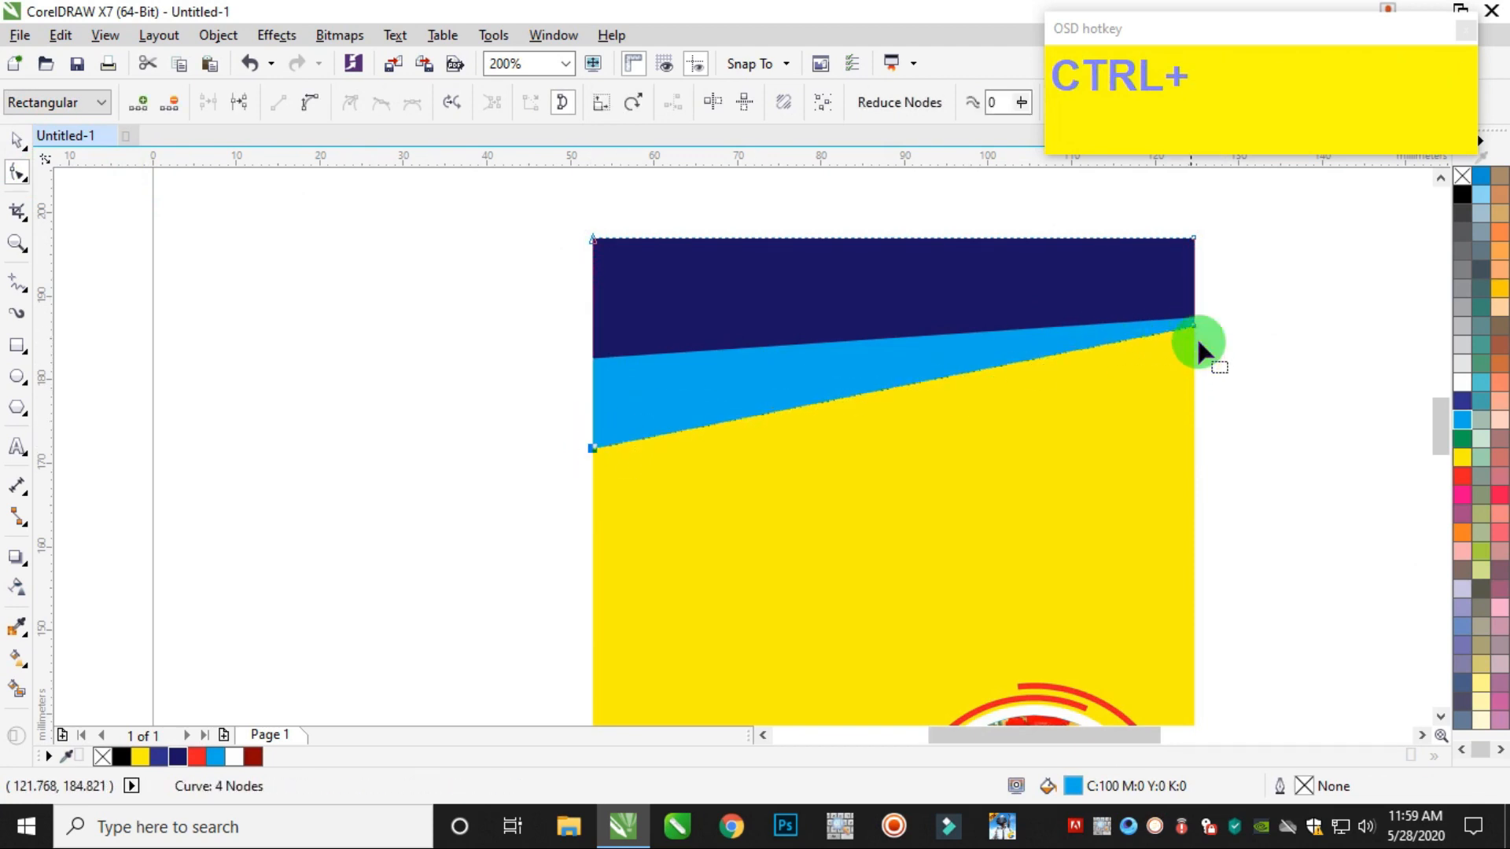
left_click_drag(1196, 330, 1194, 346)
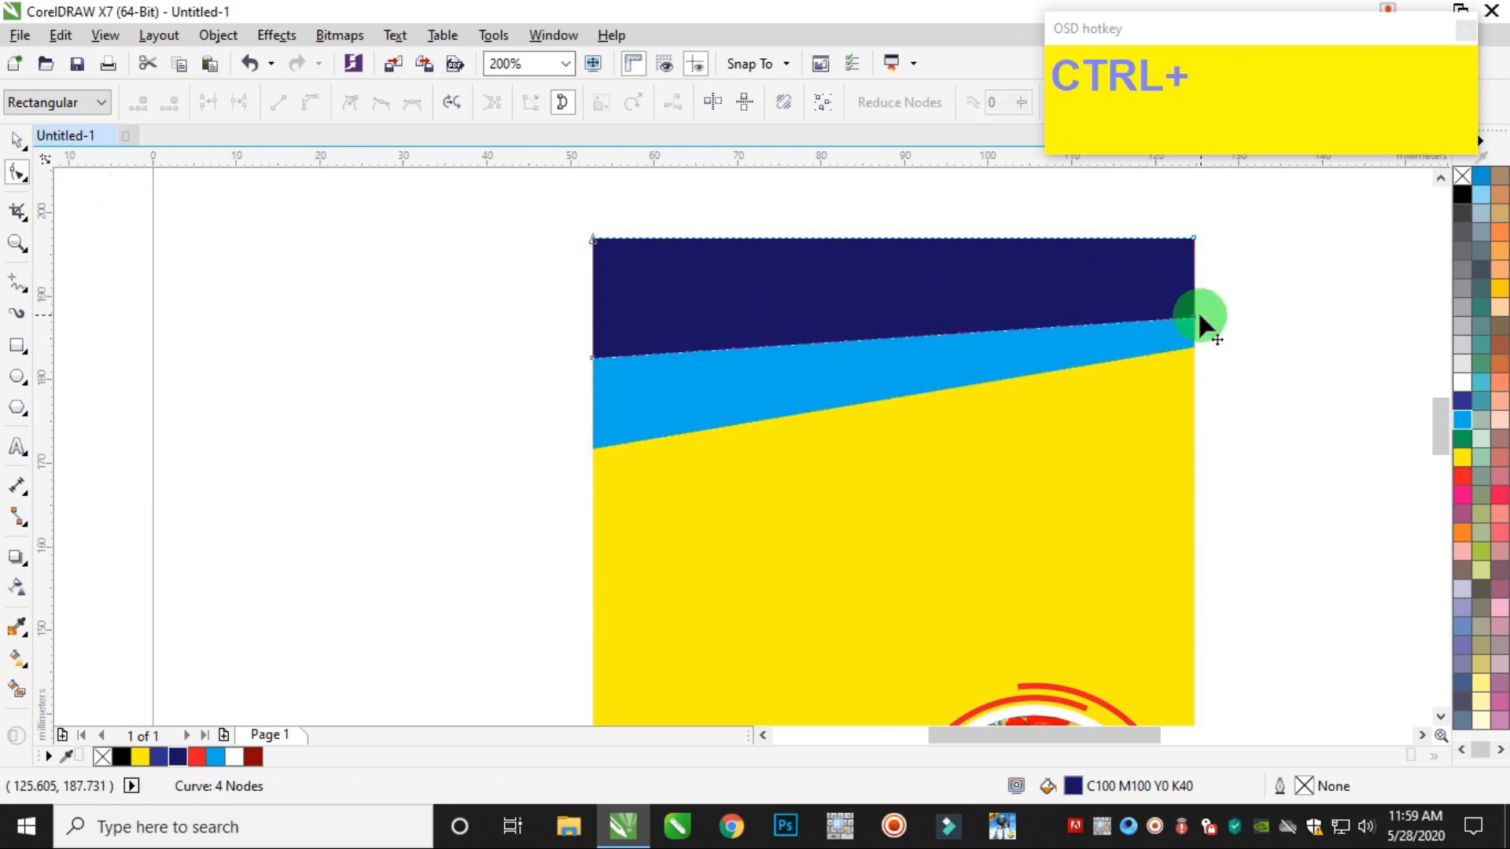
left_click_drag(1194, 318, 905, 294)
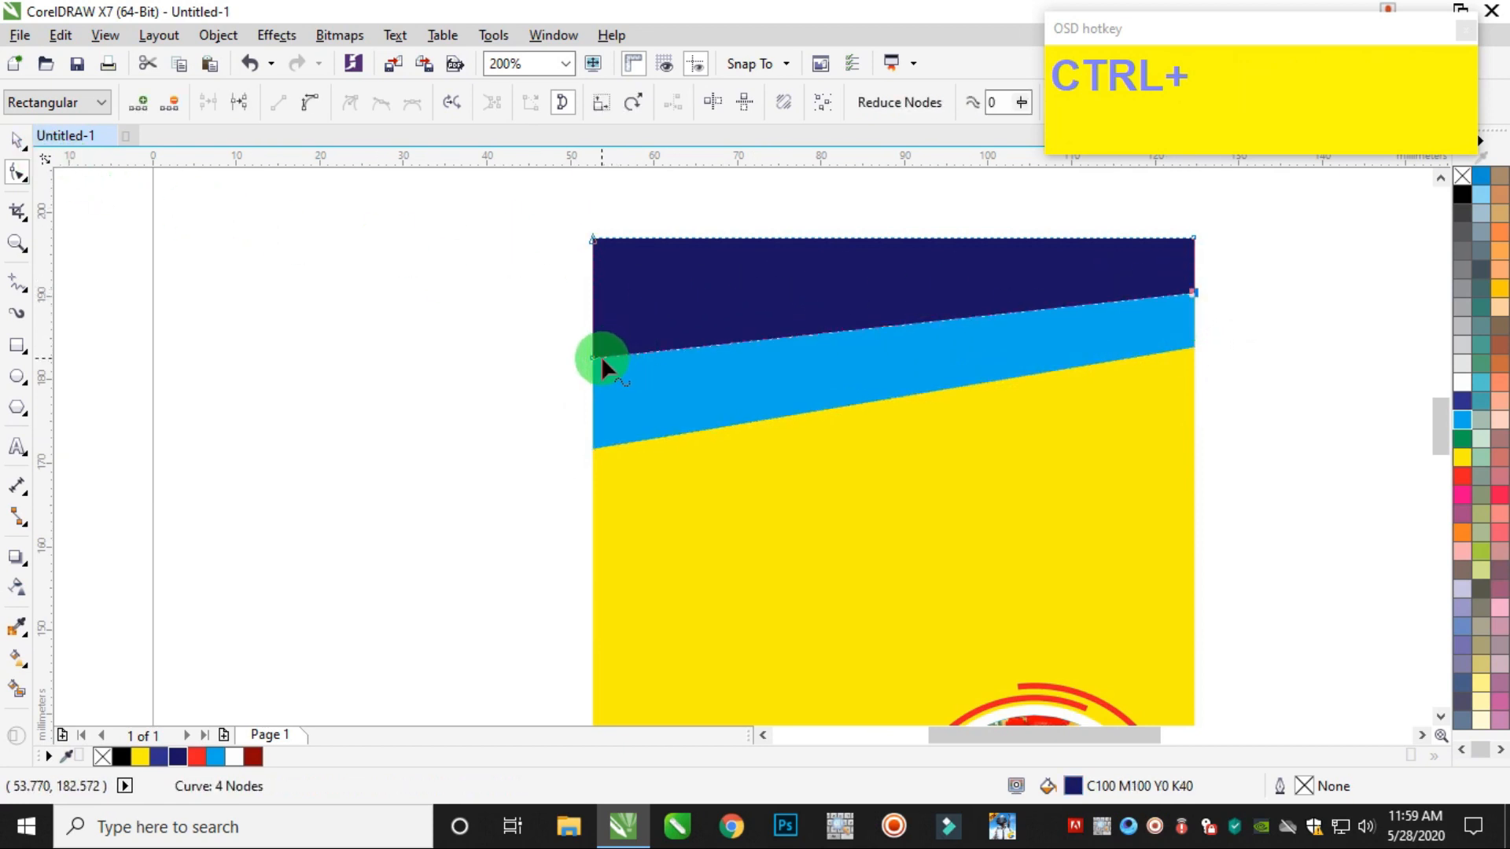
left_click_drag(601, 356, 592, 375)
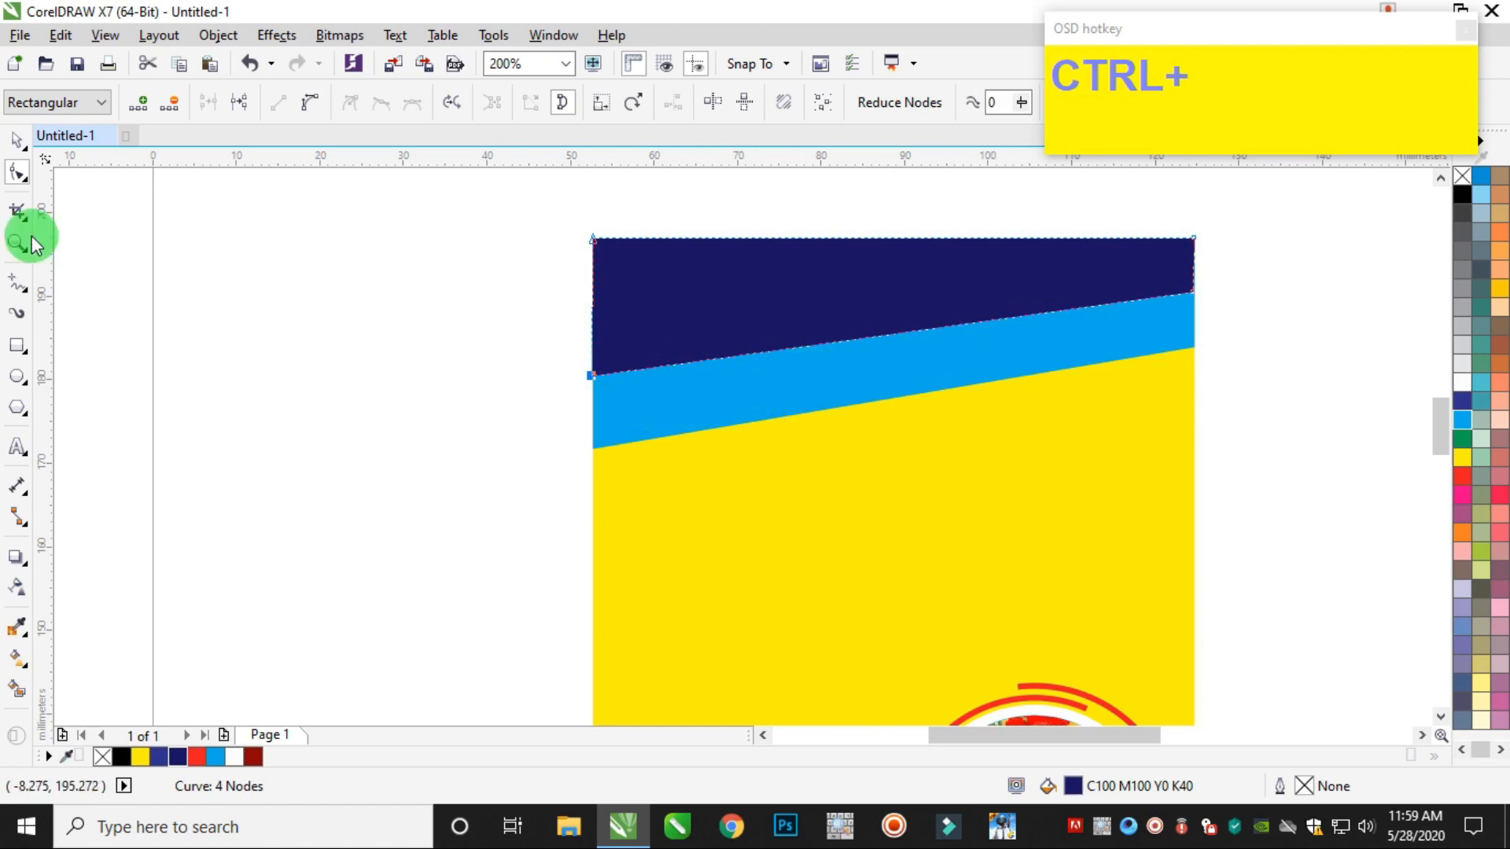
left_click(18, 142)
left_click(148, 315)
Add artistic text in the blank area beside the layout reading "Welcome to the" and "Wedding Ceremony of" on two lines
left_click(18, 448)
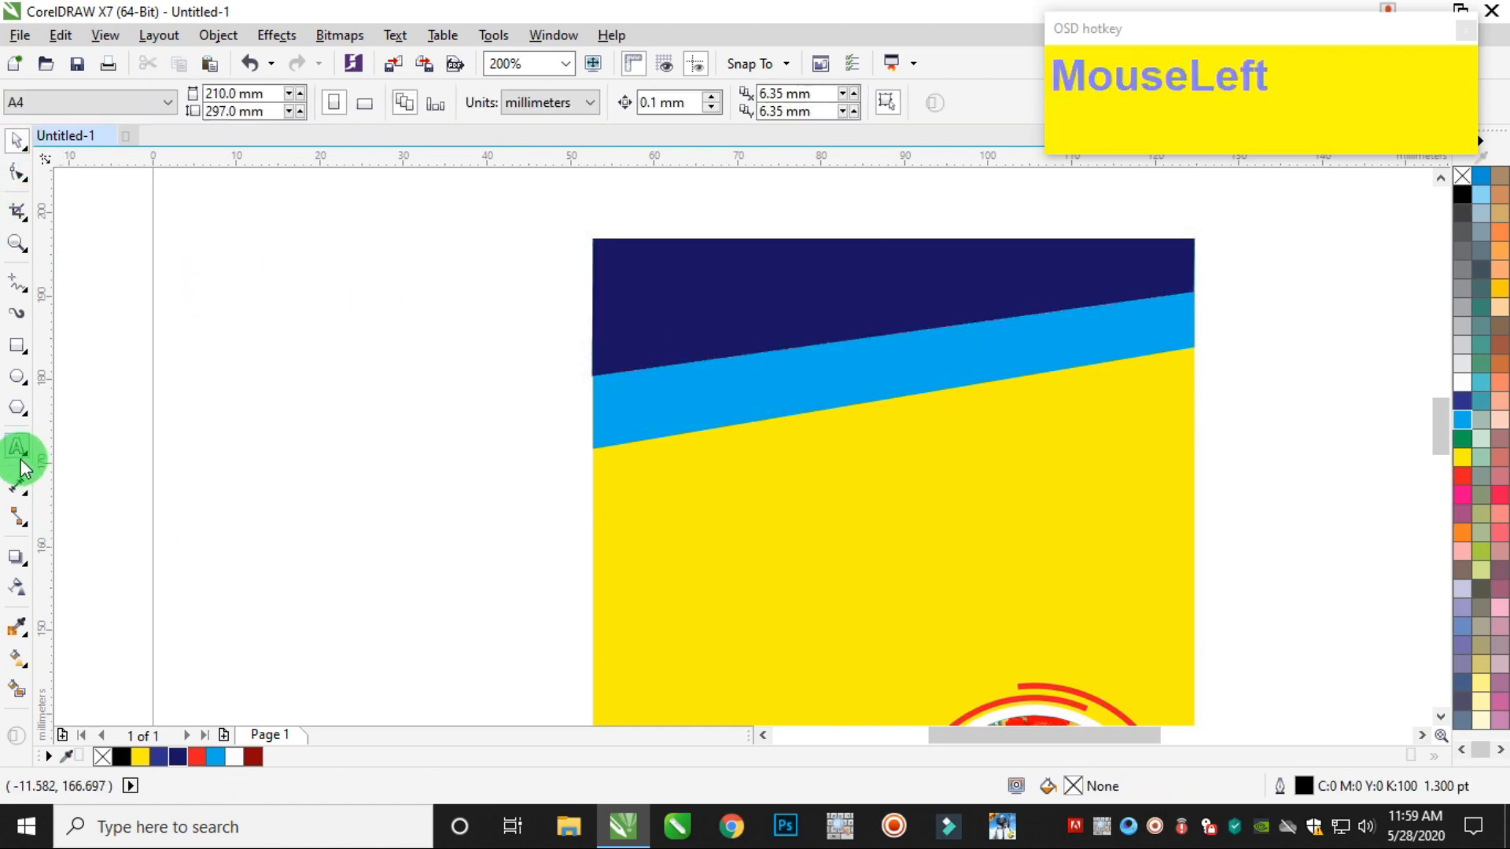
left_click(297, 425)
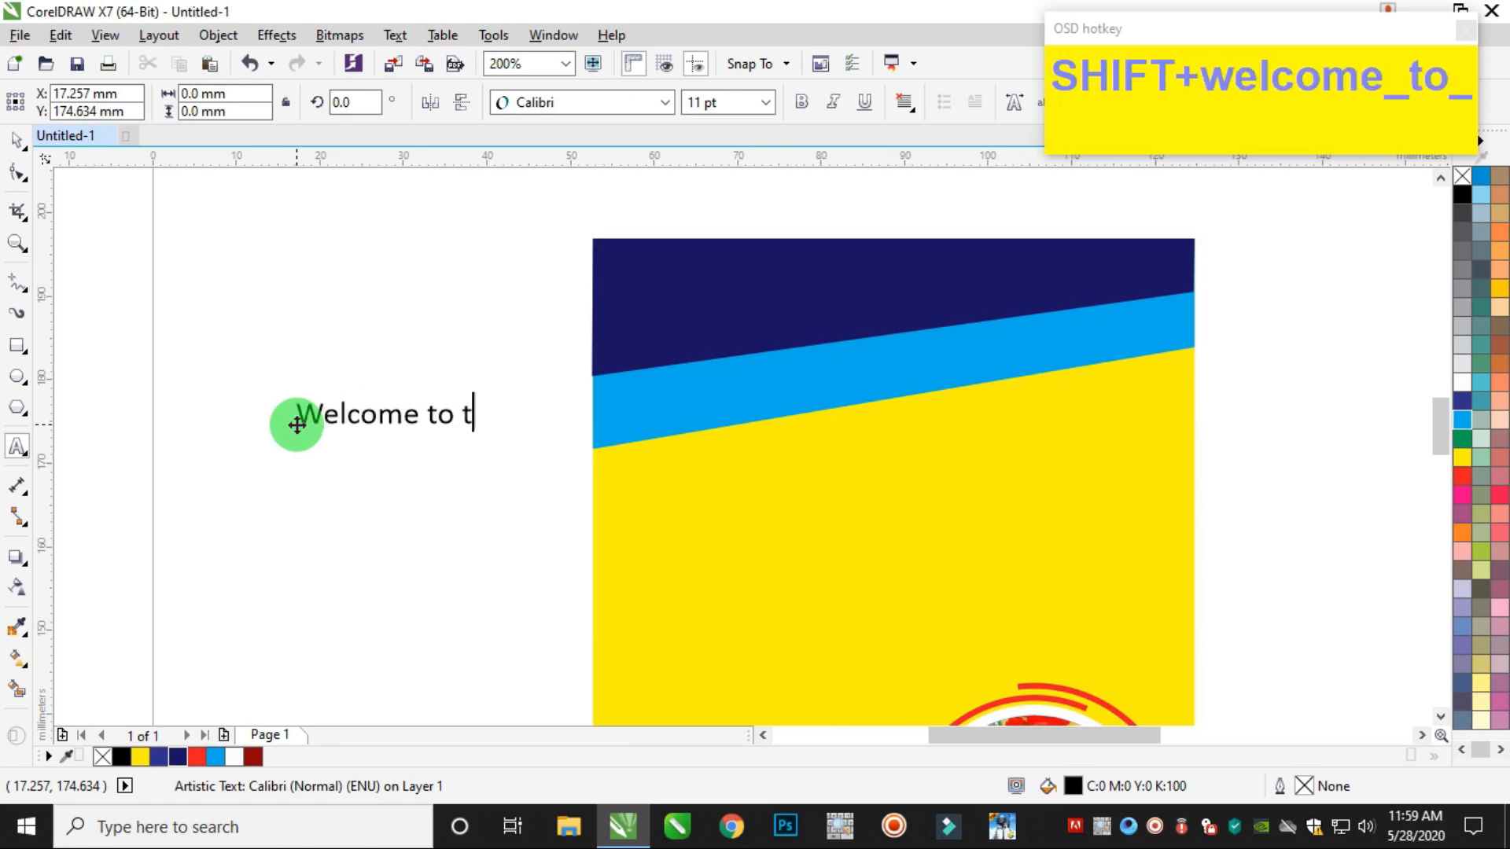
type("Welcome to the")
key("Return")
type("Wed")
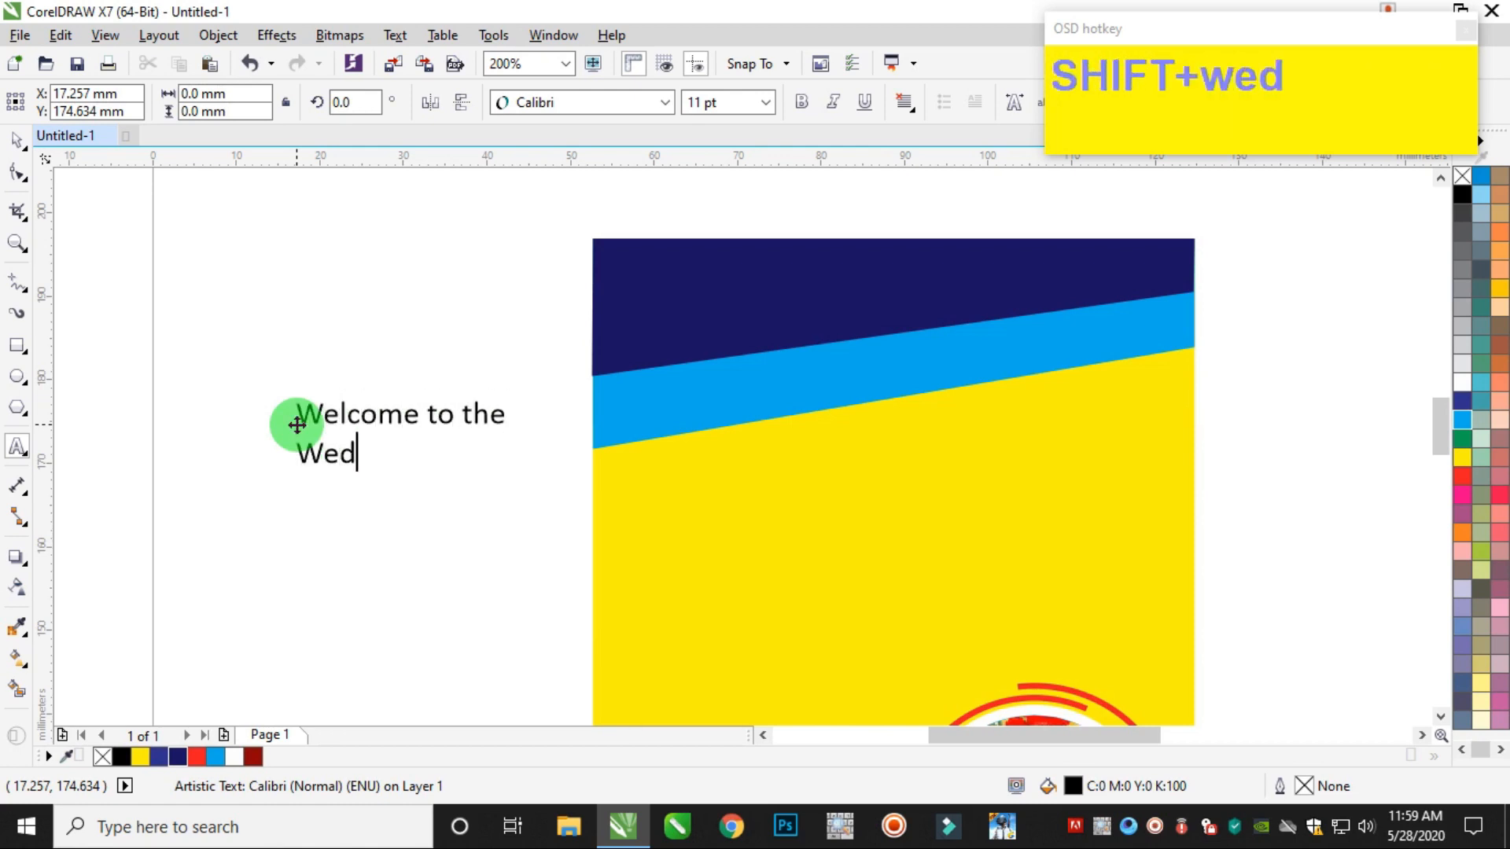
type("ding Ceremony of")
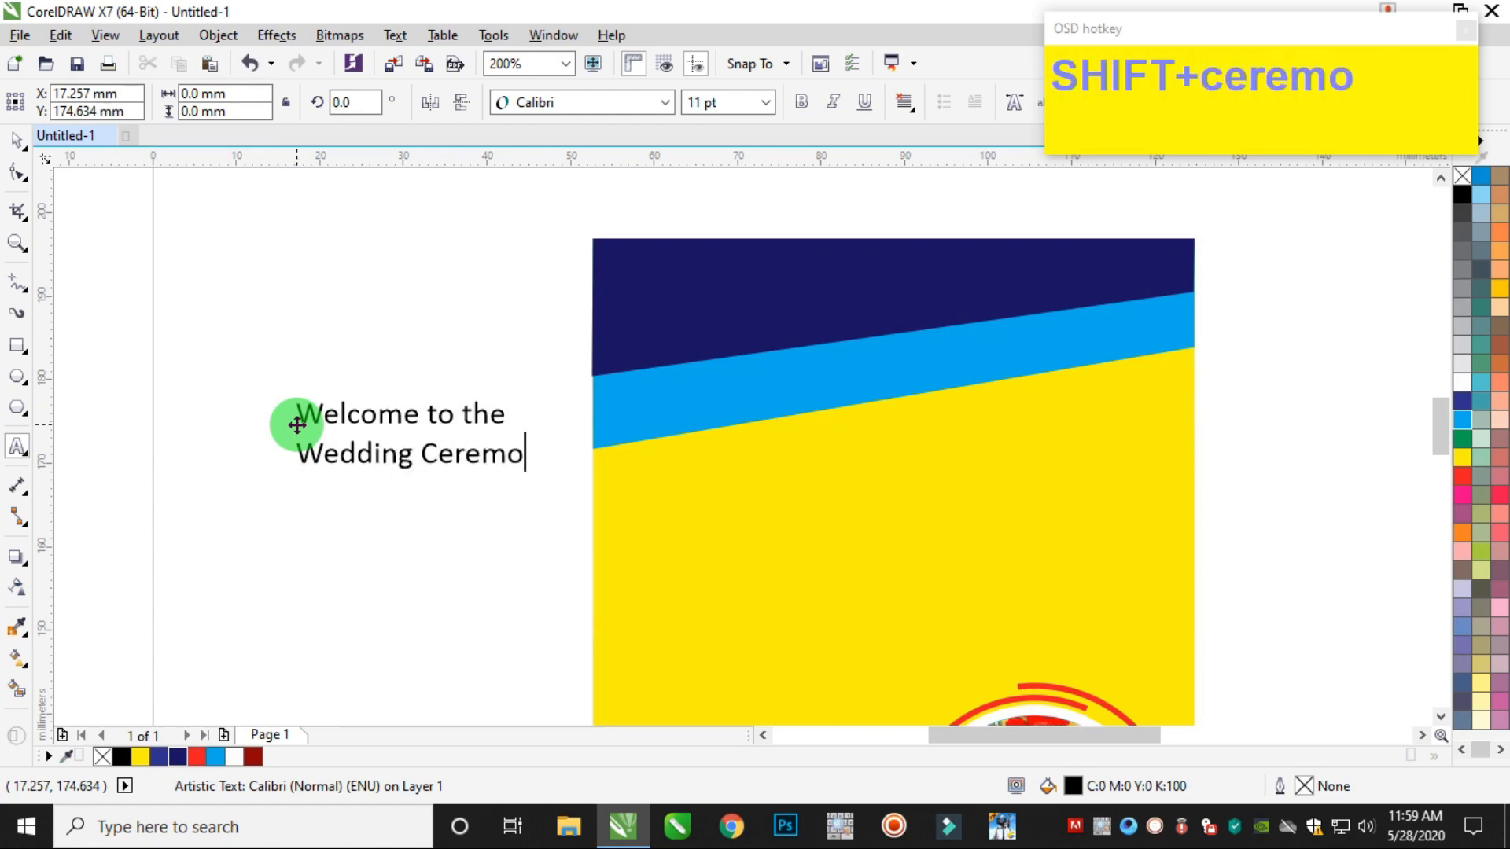
Format the two-line welcome text in bold Schadow BT and centre-align it
left_click(18, 138)
left_click(565, 110)
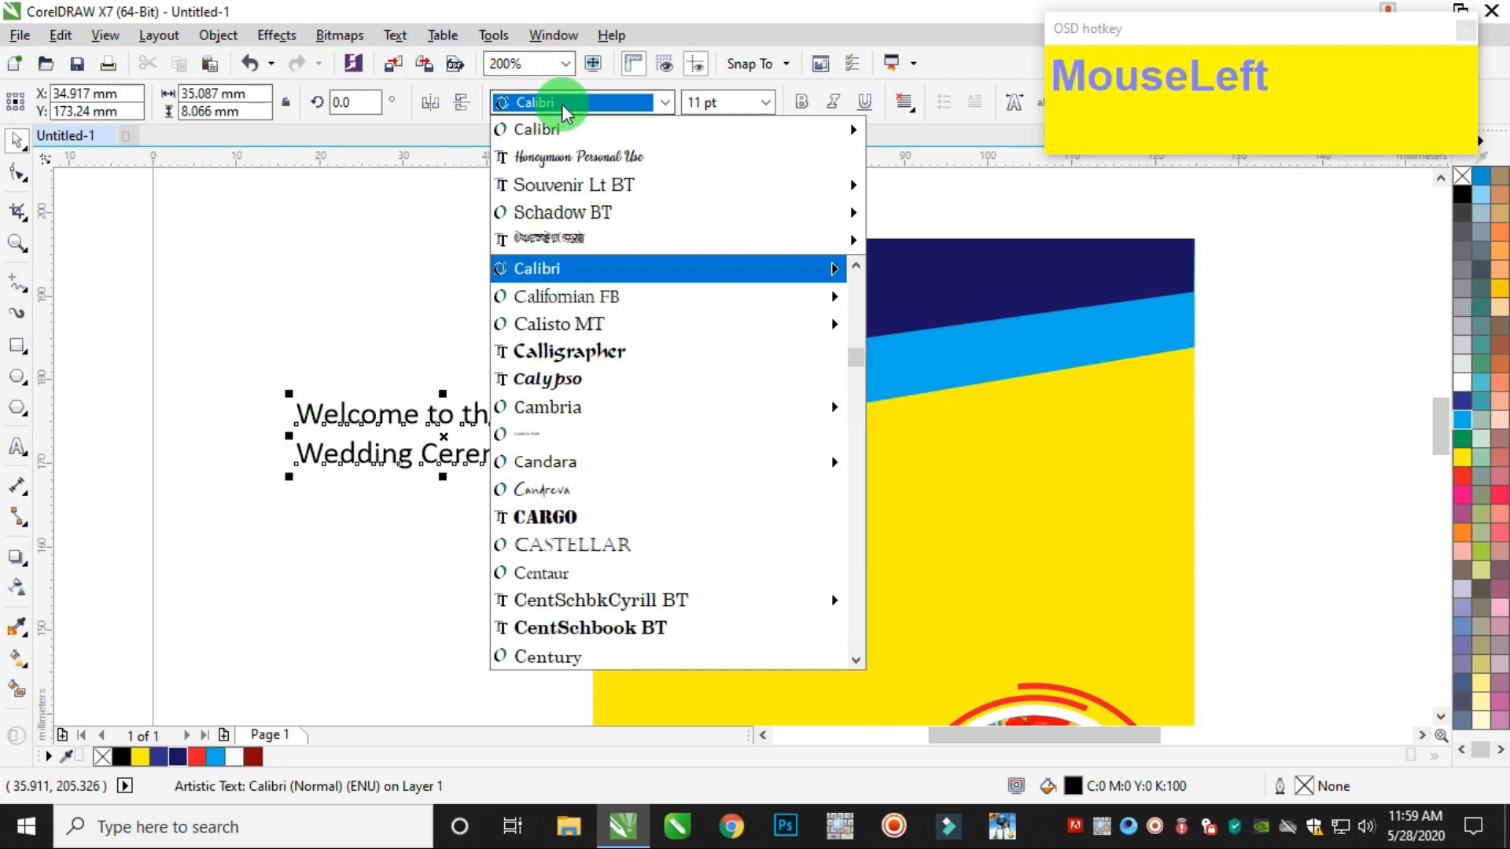
type("sch")
key("Return")
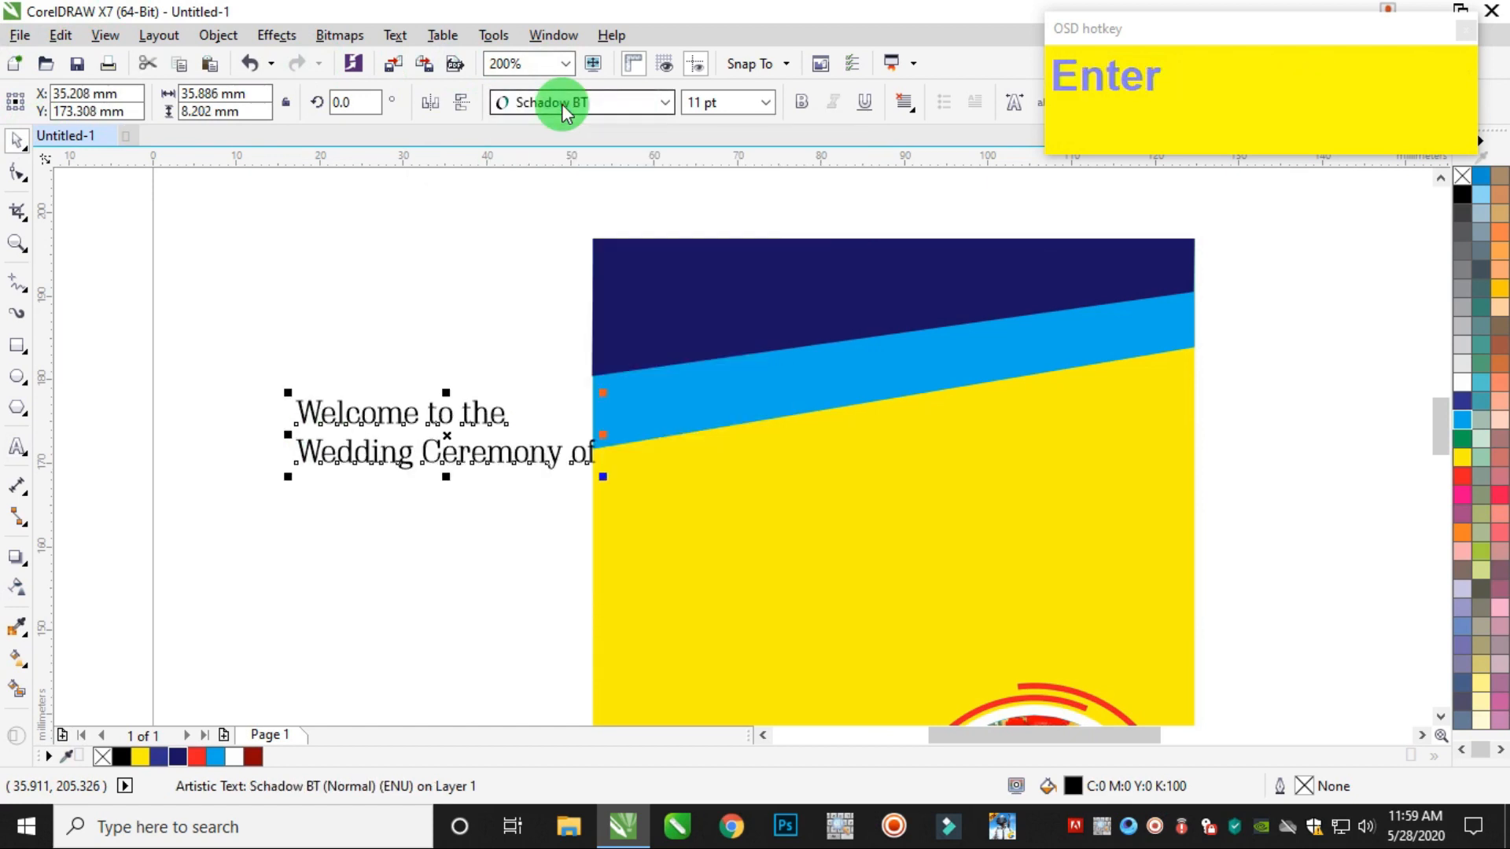
left_click(800, 102)
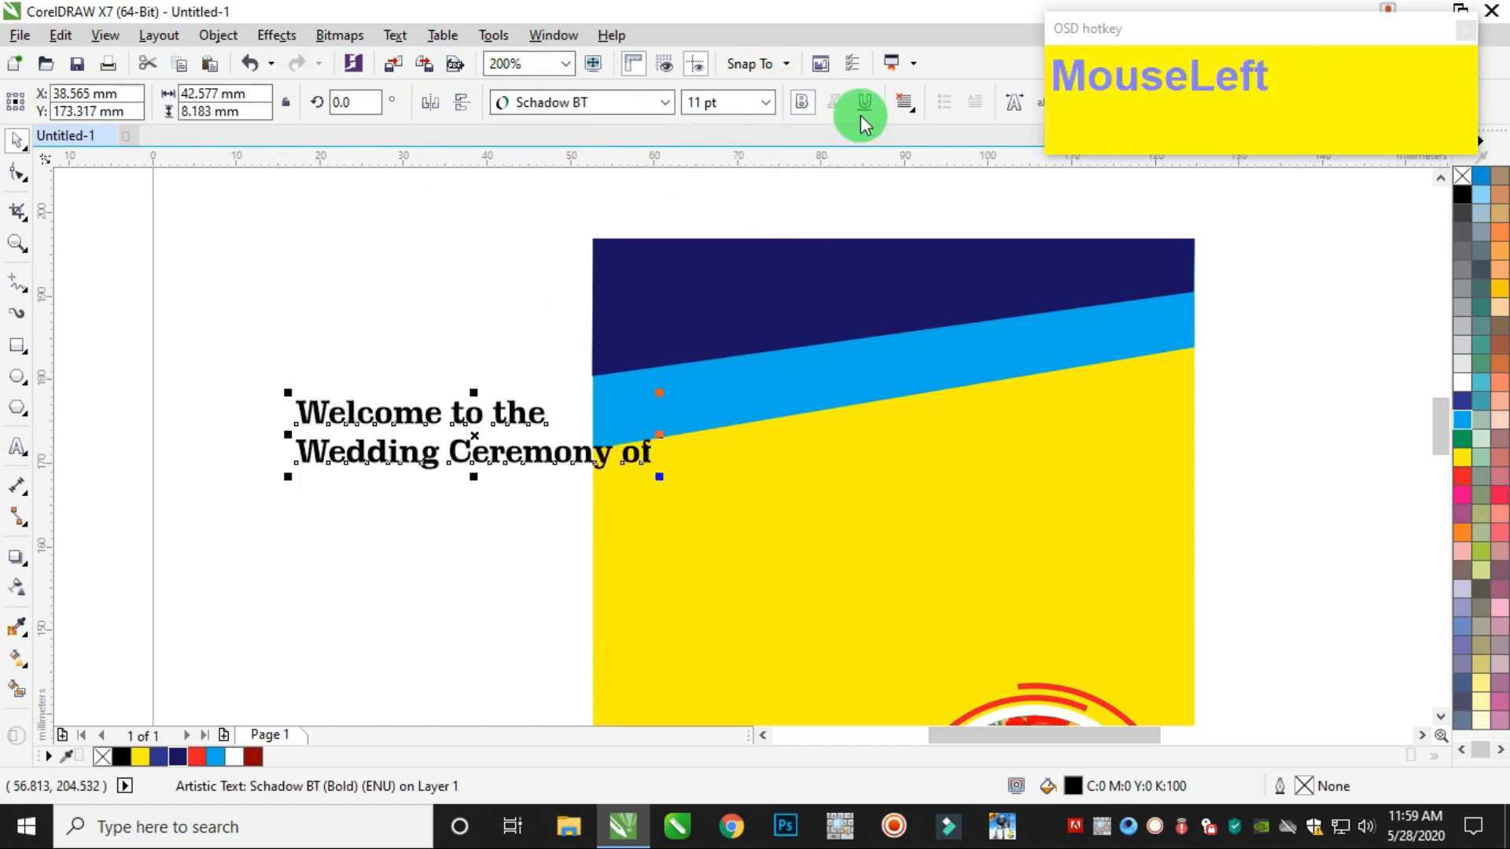
left_click(906, 108)
left_click(944, 172)
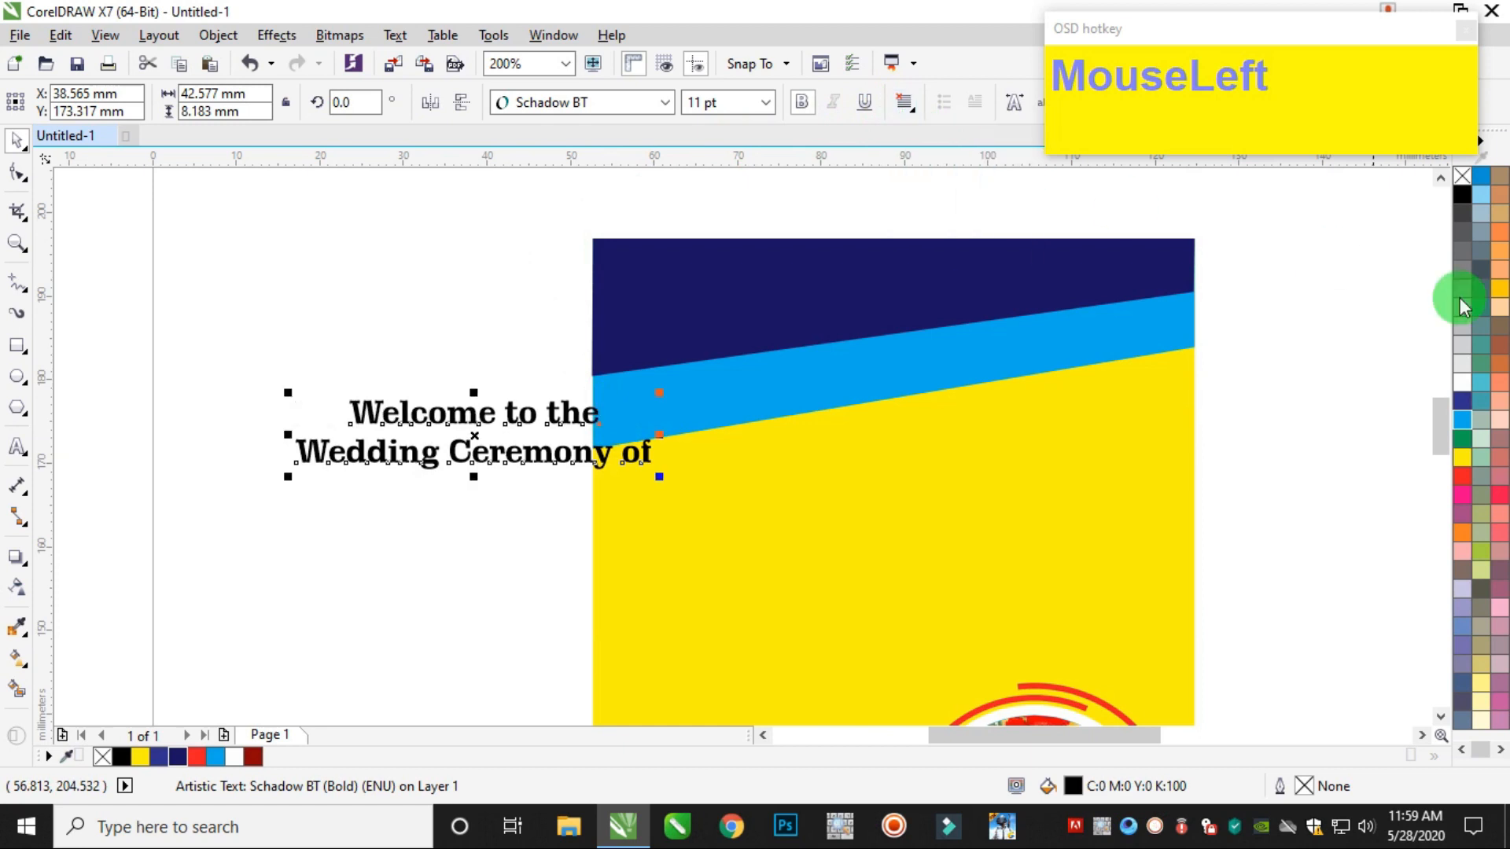
Fill the welcome text white, place it on the navy band, and slightly tighten its line spacing
left_click(1462, 383)
left_click_drag(489, 455, 827, 292)
left_click(17, 172)
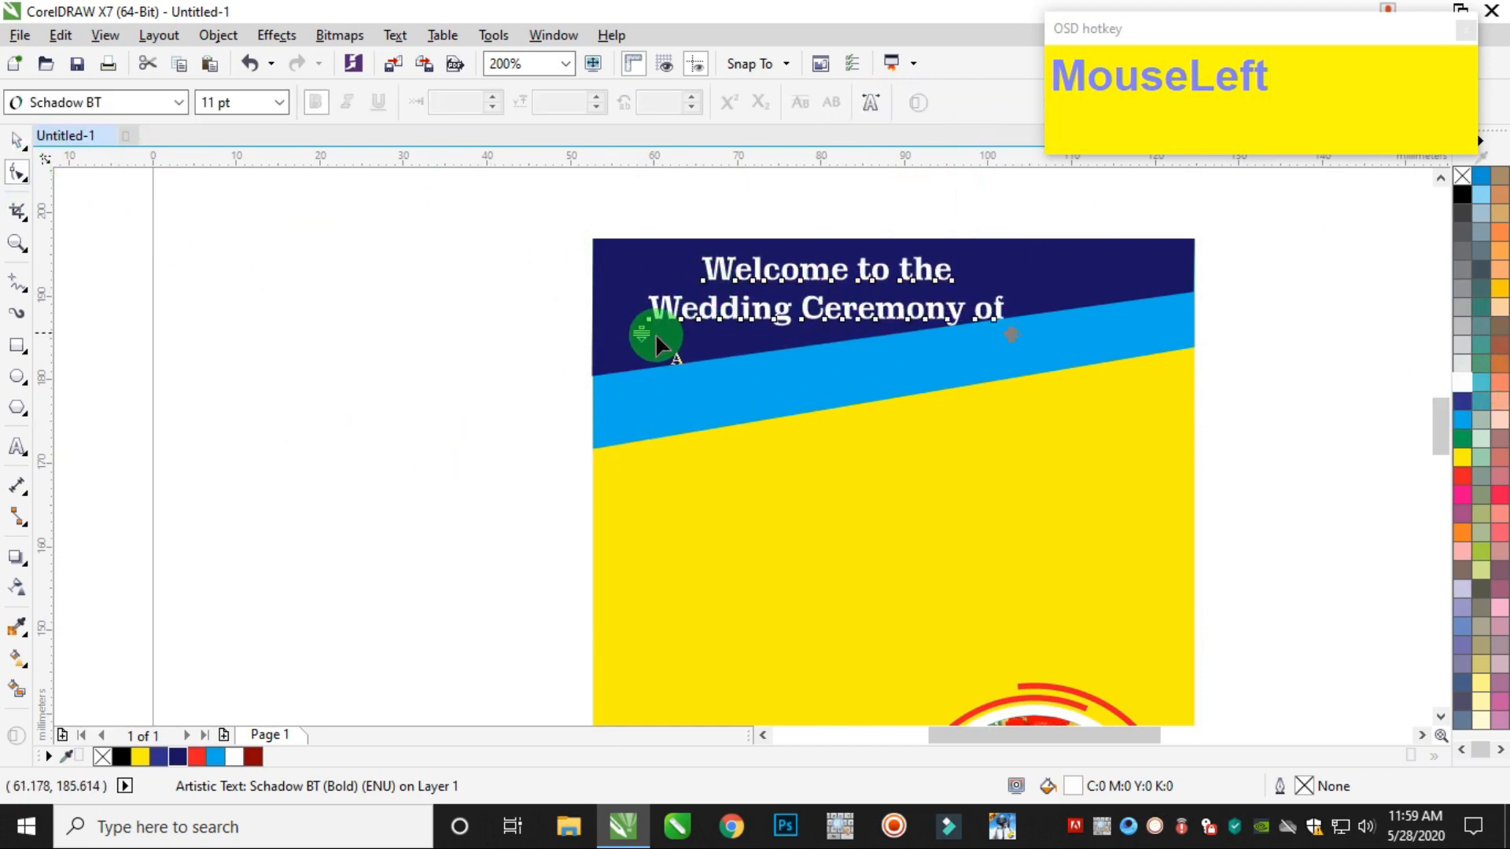
left_click_drag(642, 334, 641, 330)
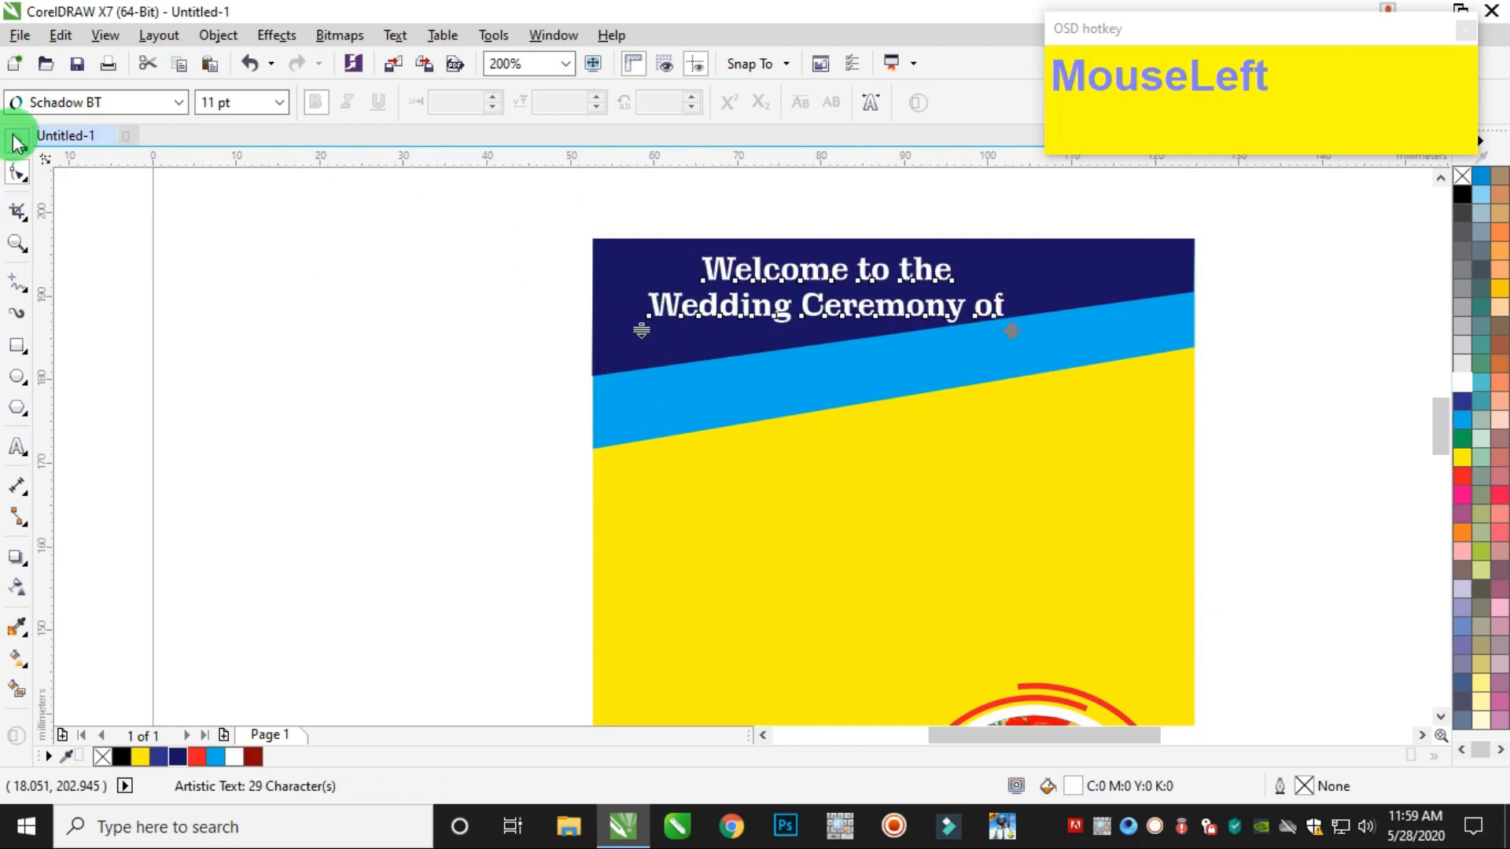
left_click(14, 142)
Shift the welcome text slightly down and left, then rotate it about 7.2° to follow the navy band's slant
left_click_drag(782, 305, 762, 320)
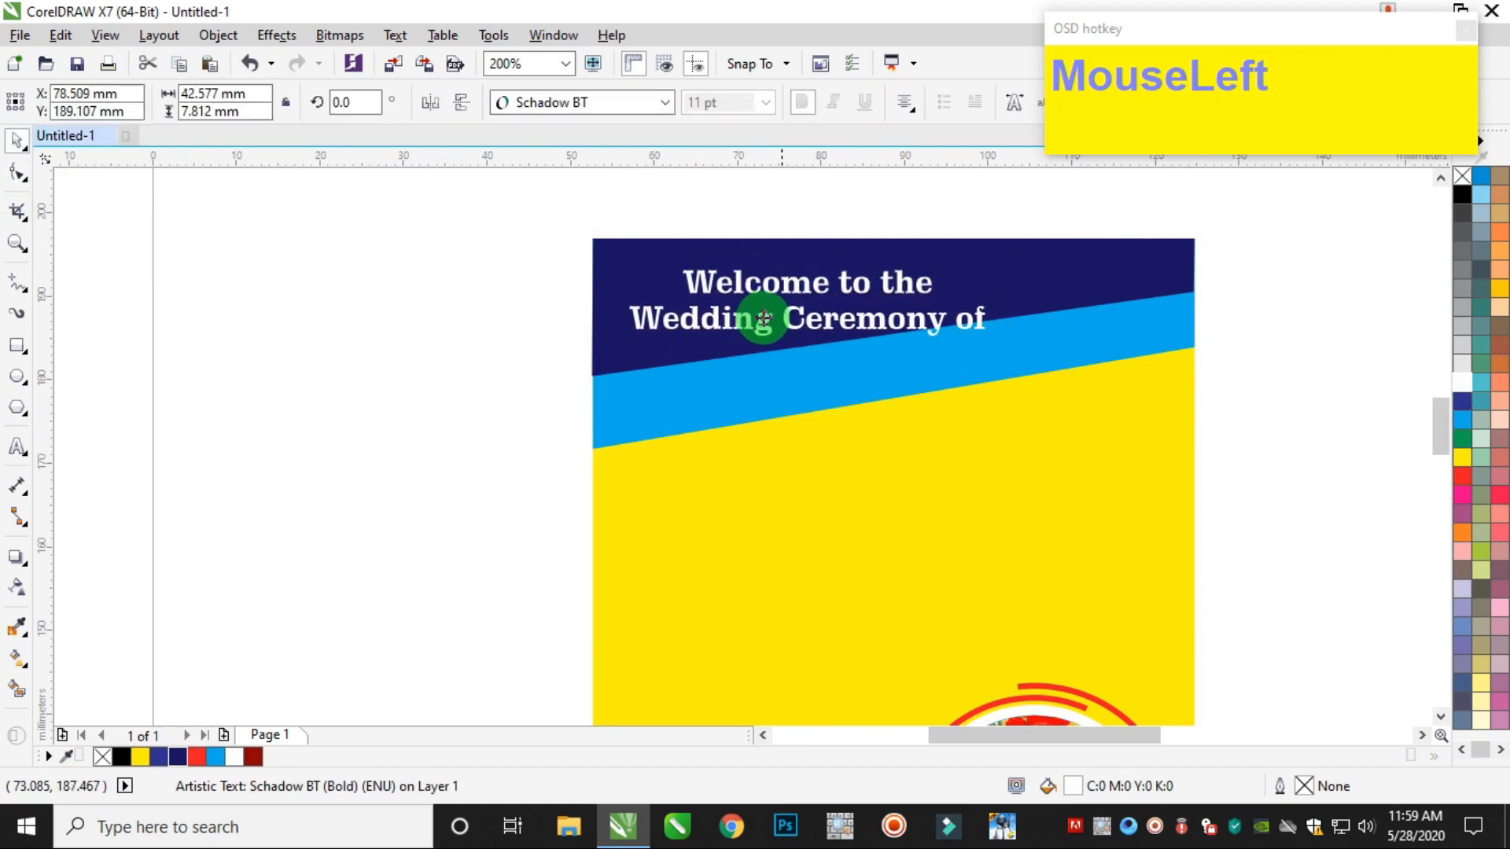
left_click(762, 320)
left_click_drag(1029, 316, 1036, 326)
left_click(401, 252)
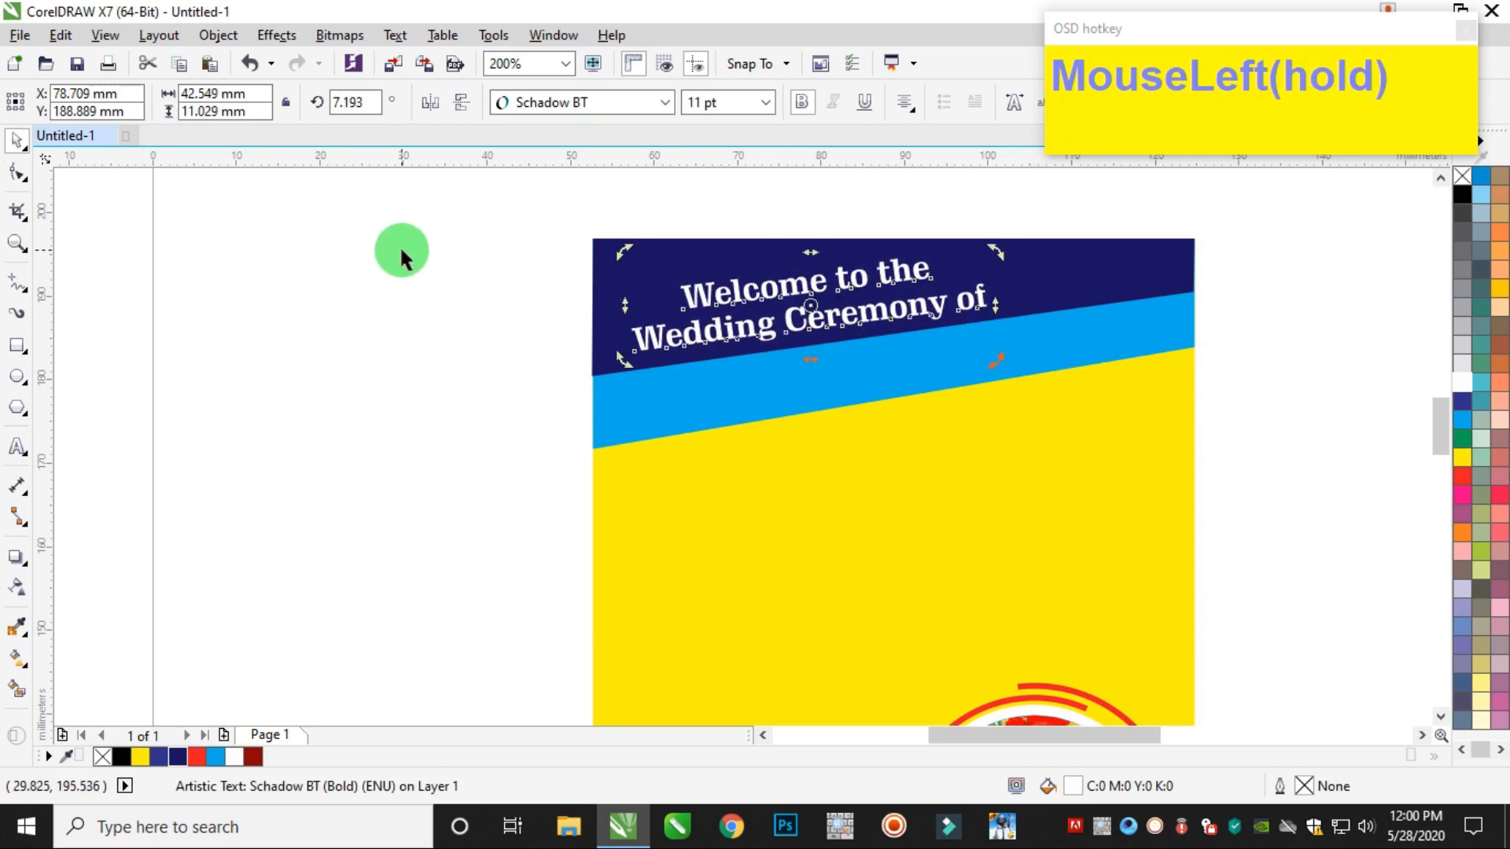
Duplicate the welcome text onto the cyan band and replace the copy's wording with "Today's Menu"
left_click_drag(692, 327, 674, 420)
right_click(675, 420)
left_click(17, 450)
key("ctrl+a")
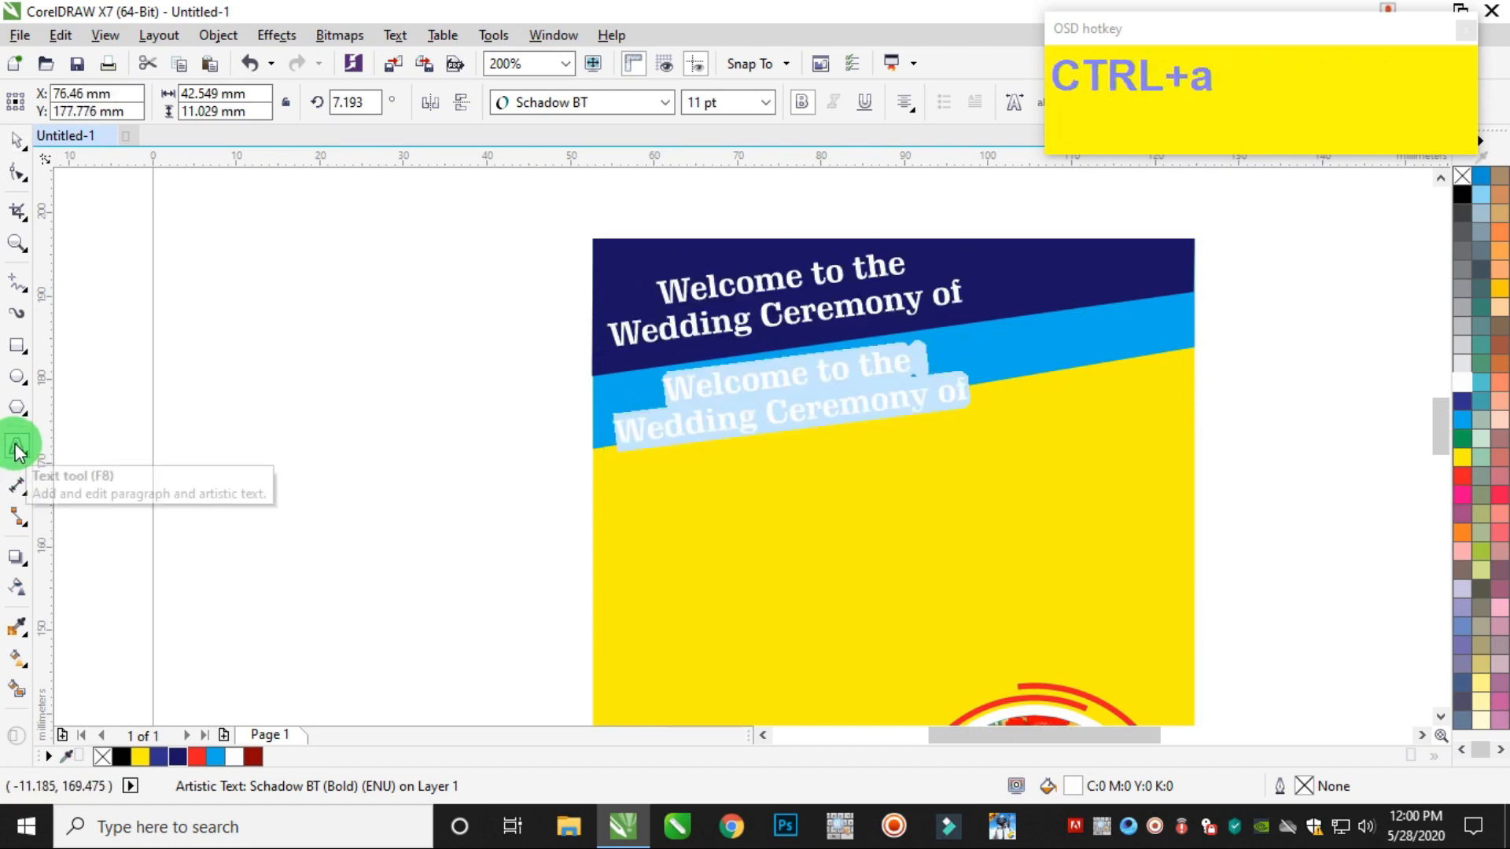
type("tOD")
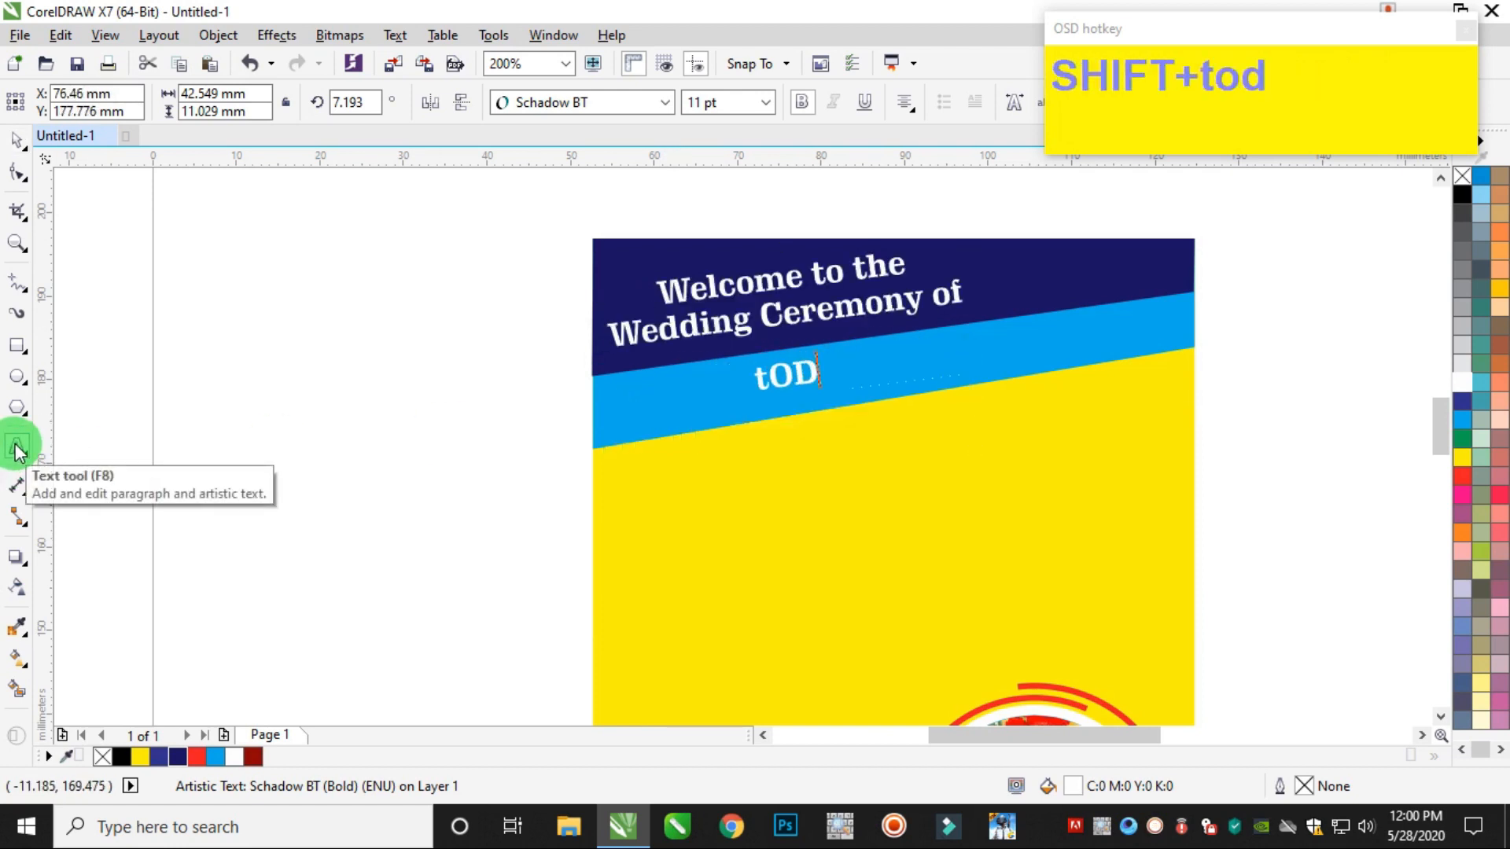
key("ctrl+a")
type("Today's Menu")
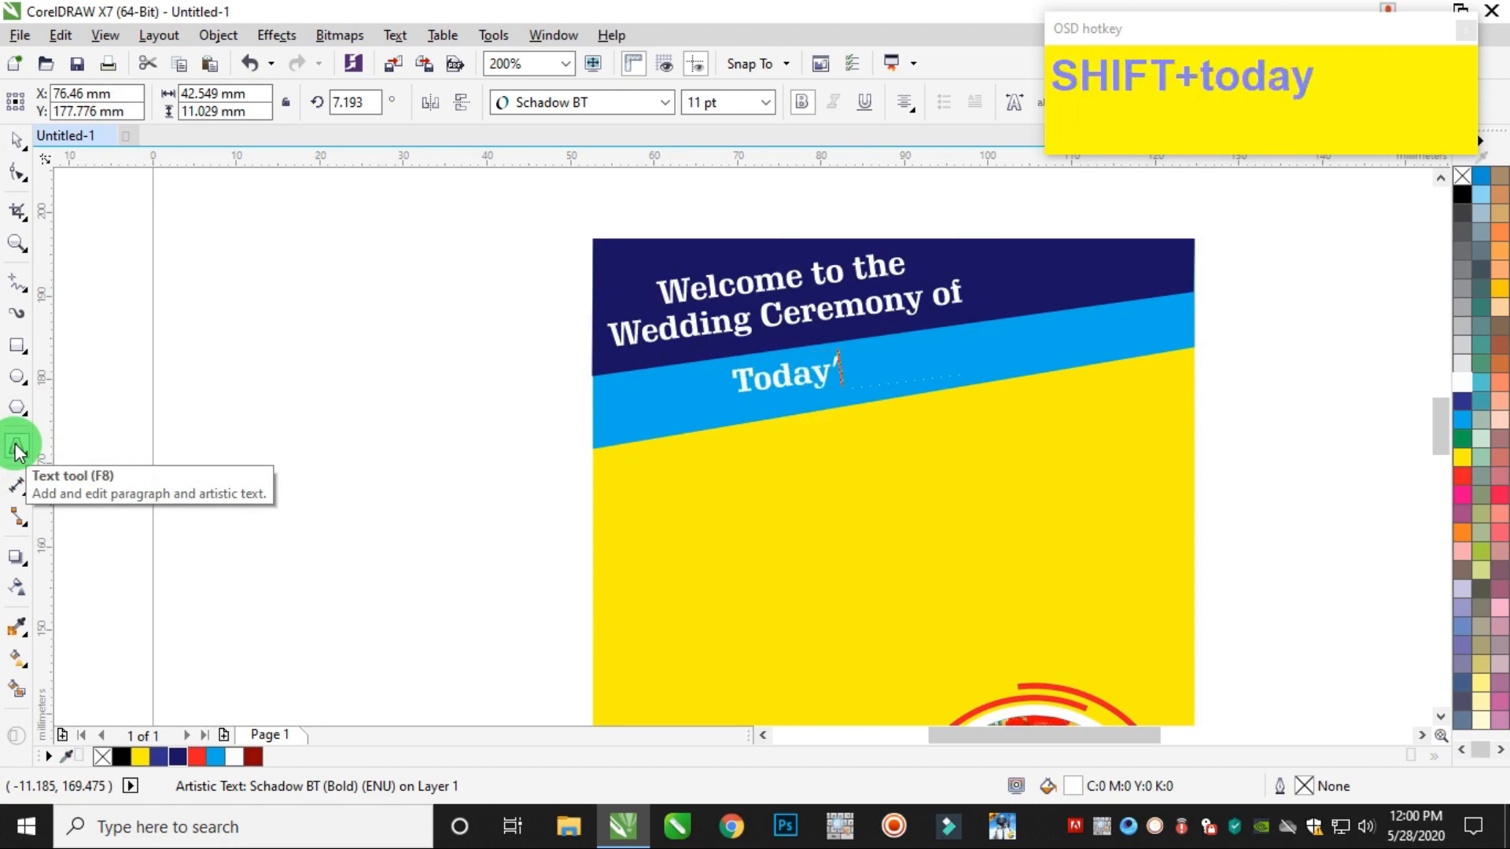
Fill "Today's Menu" navy (C100 M100 Y0 K40), enlarge it to about 15.4 pt, and position it within the cyan band
left_click(17, 138)
left_click_drag(664, 412, 605, 431)
left_click(177, 756)
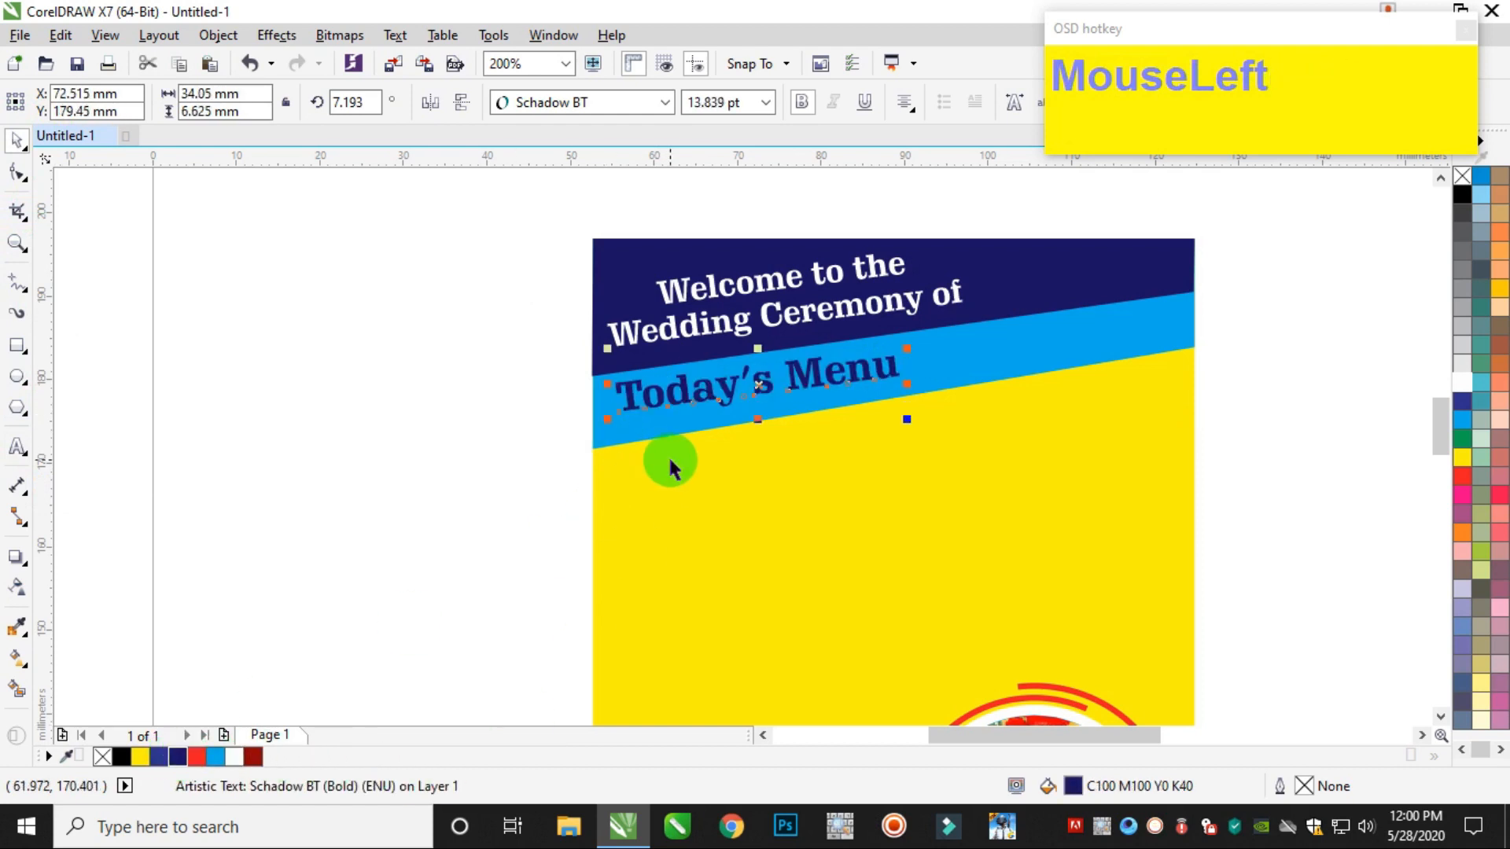
left_click_drag(734, 392, 738, 400)
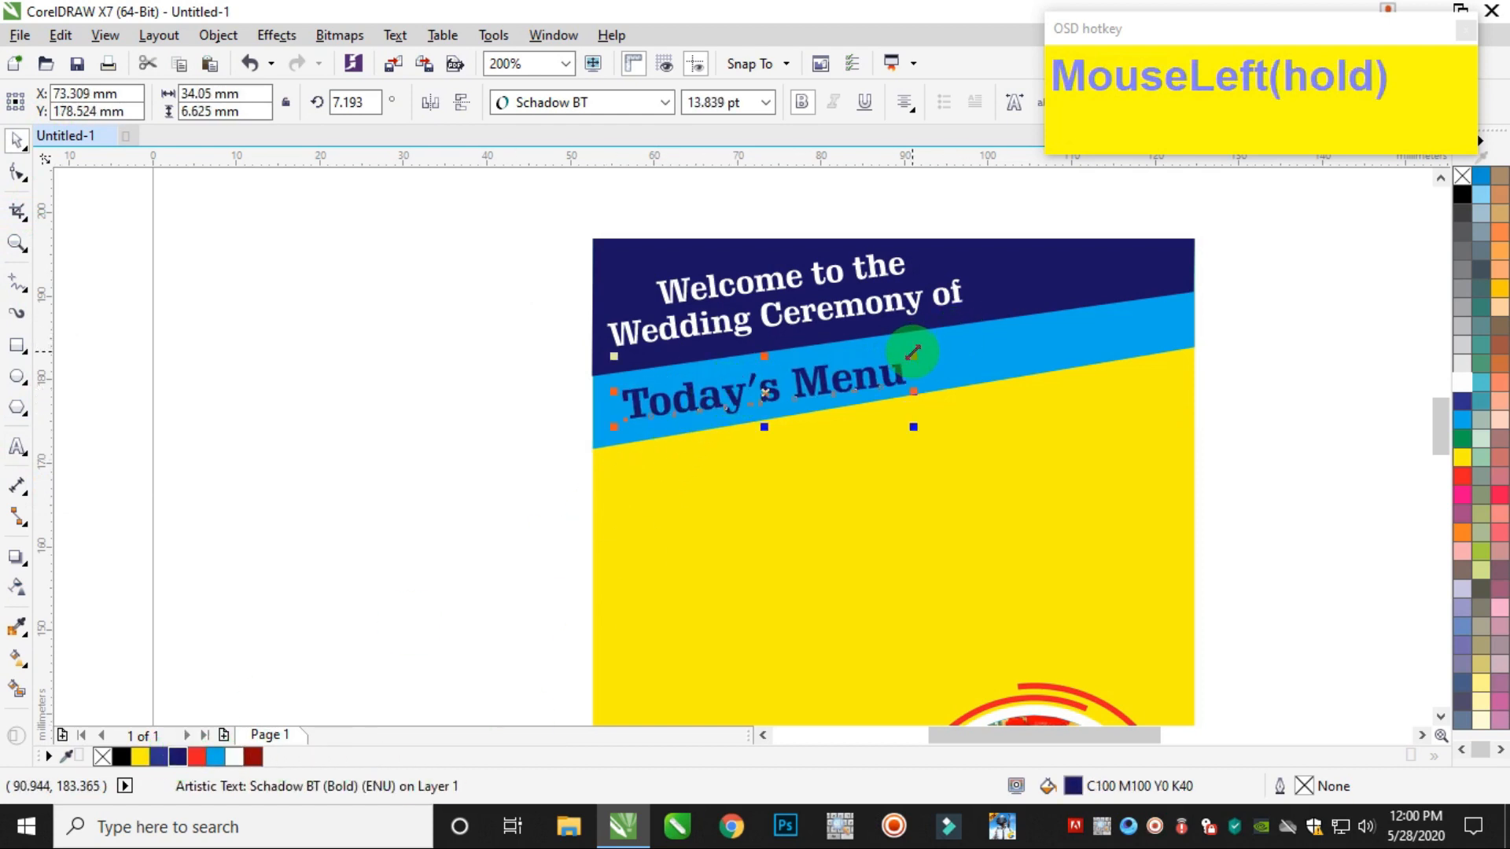
left_click_drag(913, 354, 950, 336)
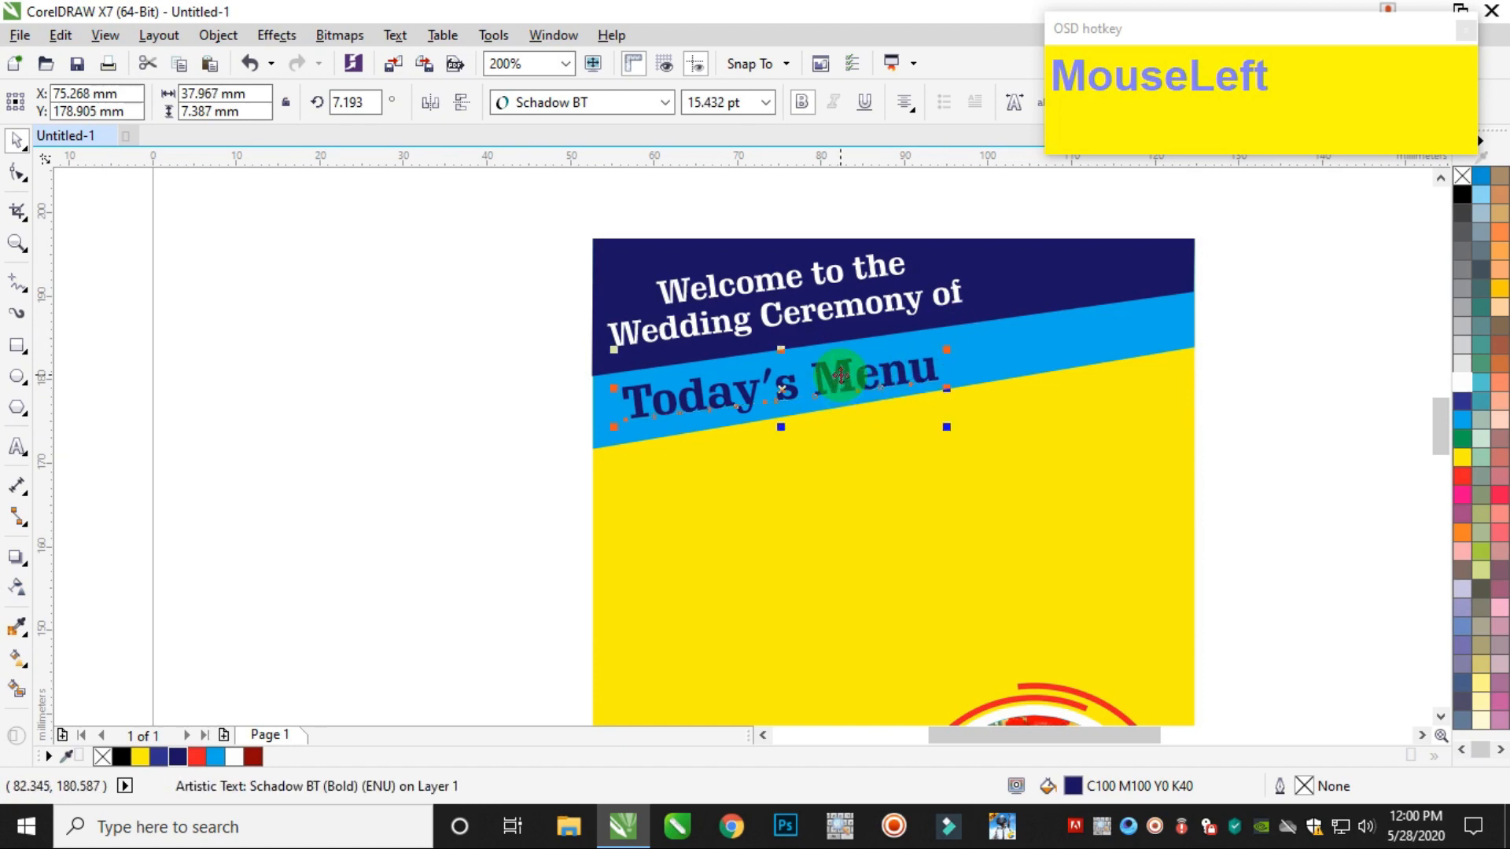
Rotate "Today's Menu" to about 9.3°, enlarge it to about 18.3 pt, and fit it along the left part of the cyan band
left_click_drag(949, 425, 966, 431)
scroll(768, 411, "up", 1)
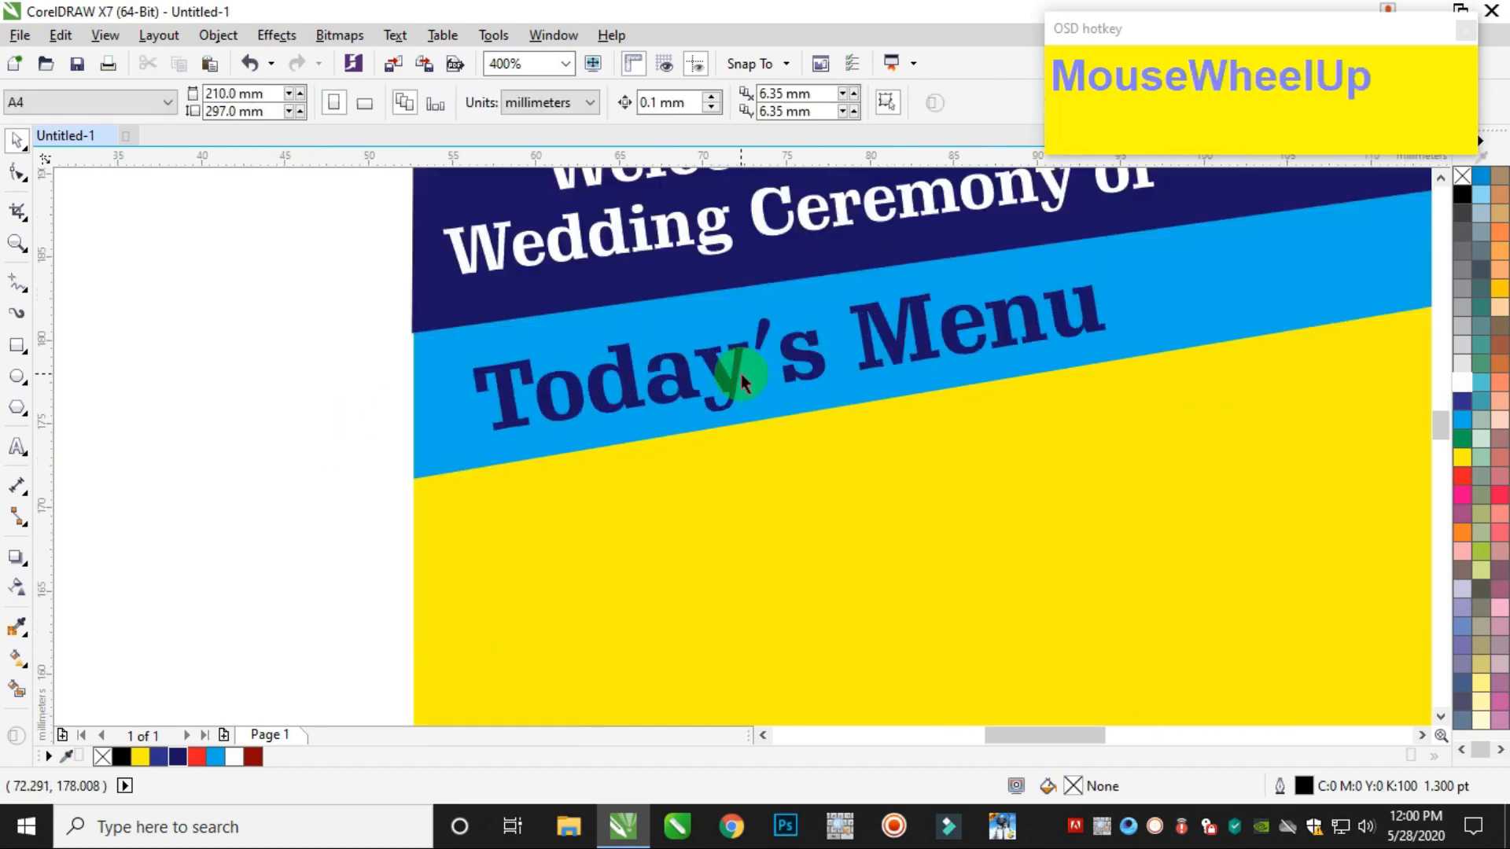
left_click_drag(735, 370, 727, 368)
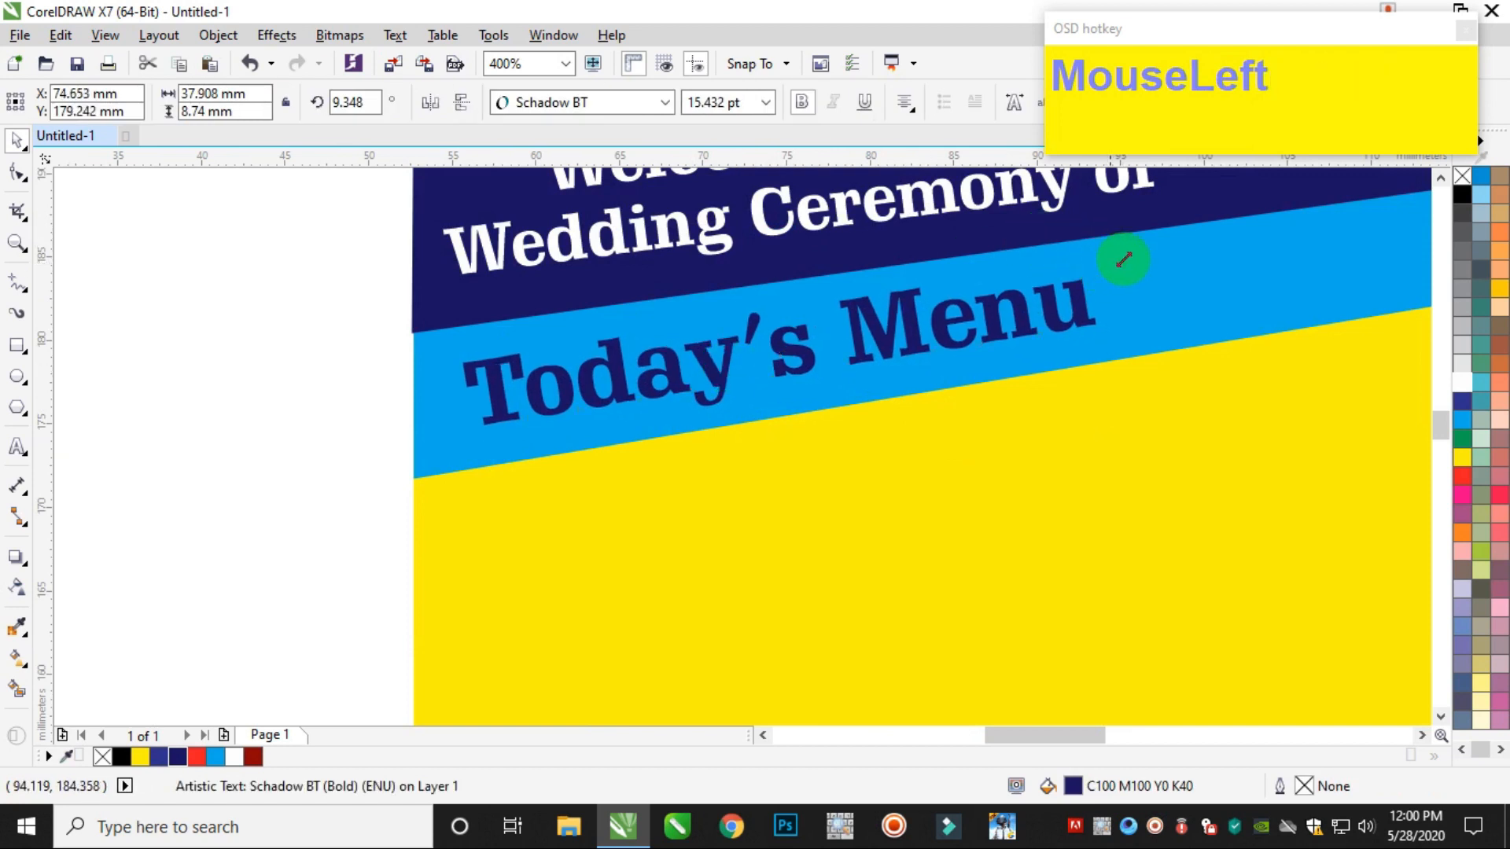
left_click_drag(1126, 256, 1221, 229)
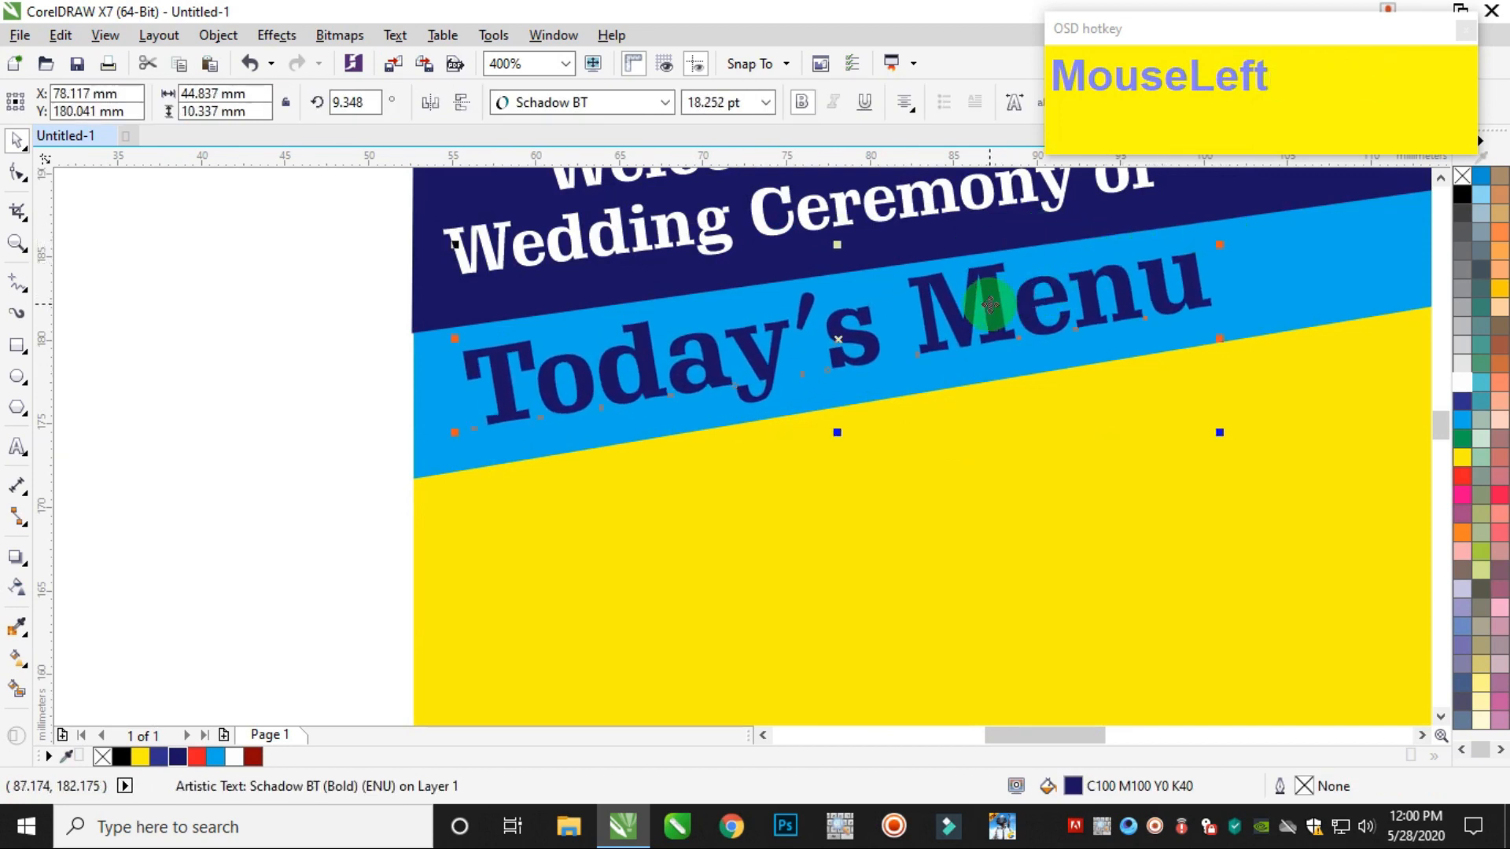
left_click_drag(984, 304, 970, 305)
scroll(970, 305, "down", 1)
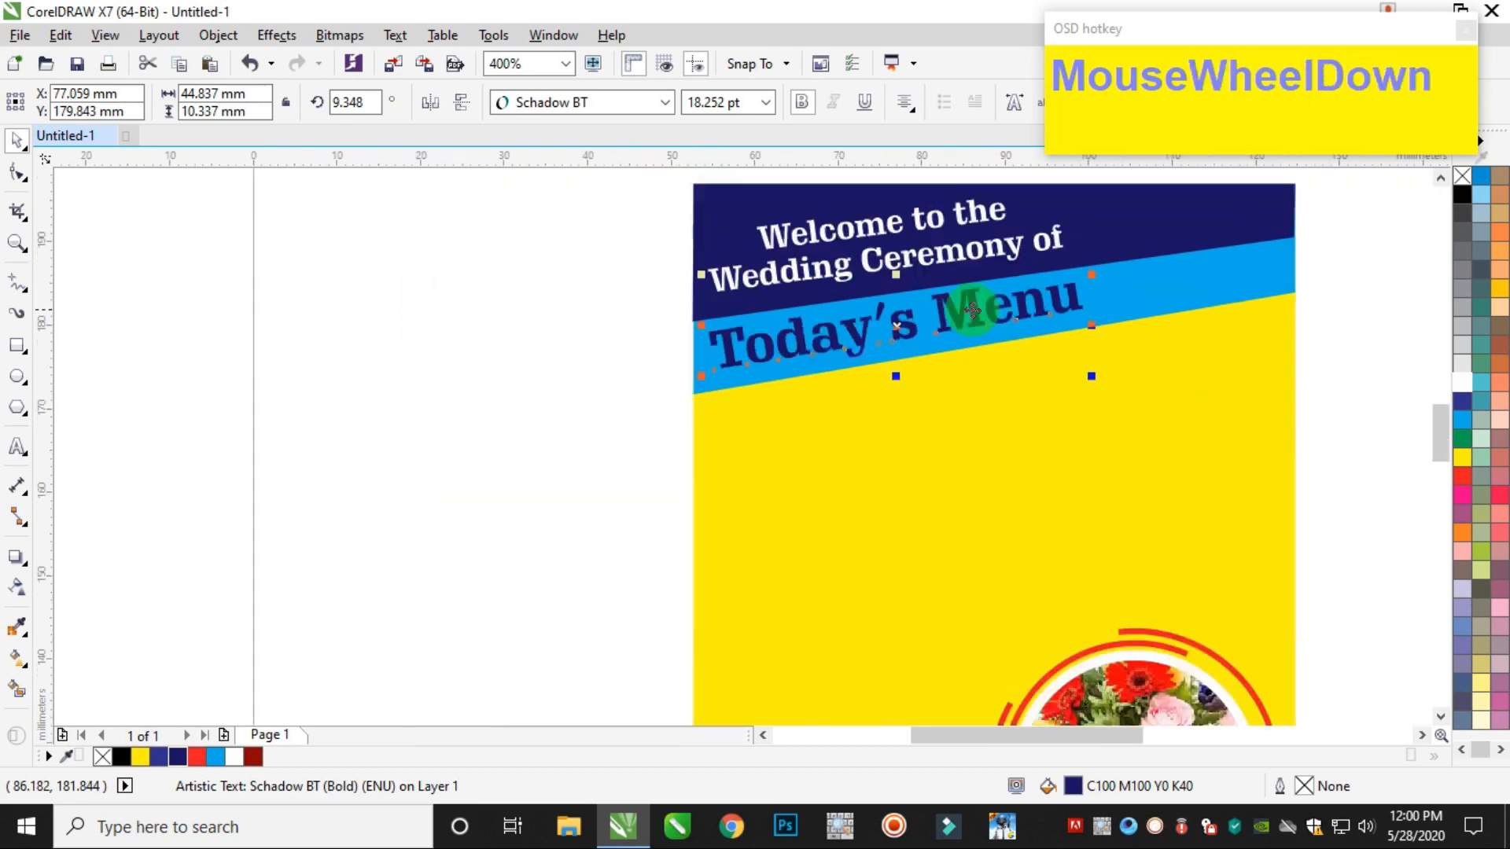
left_click(624, 368)
scroll(664, 377, "down", 1)
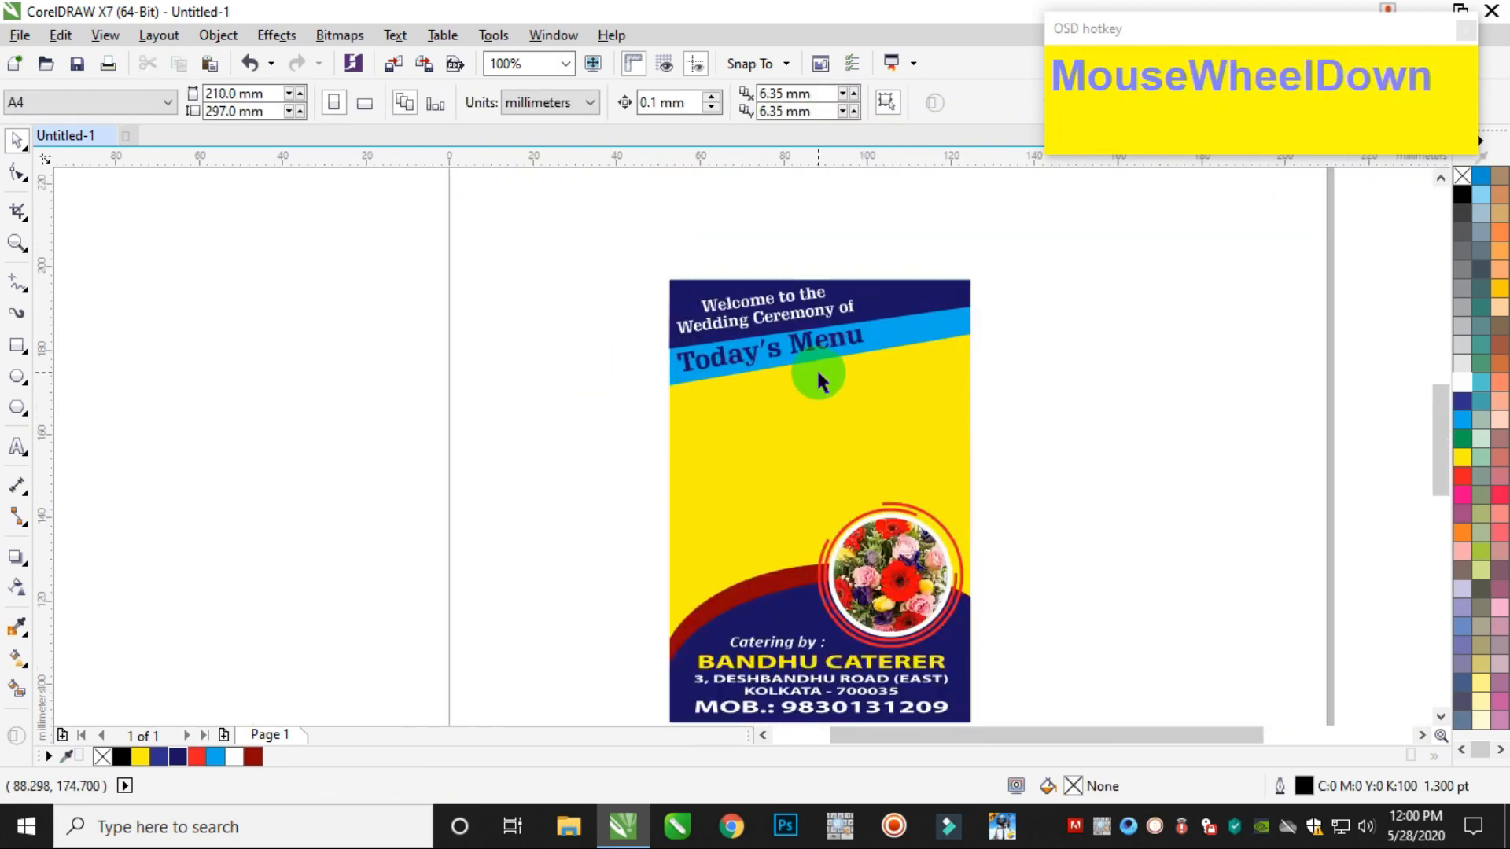
Add artistic text on the yellow area below the bands with the groom's name, "Weds" and the bride's name on separate lines
scroll(930, 375, "up", 1)
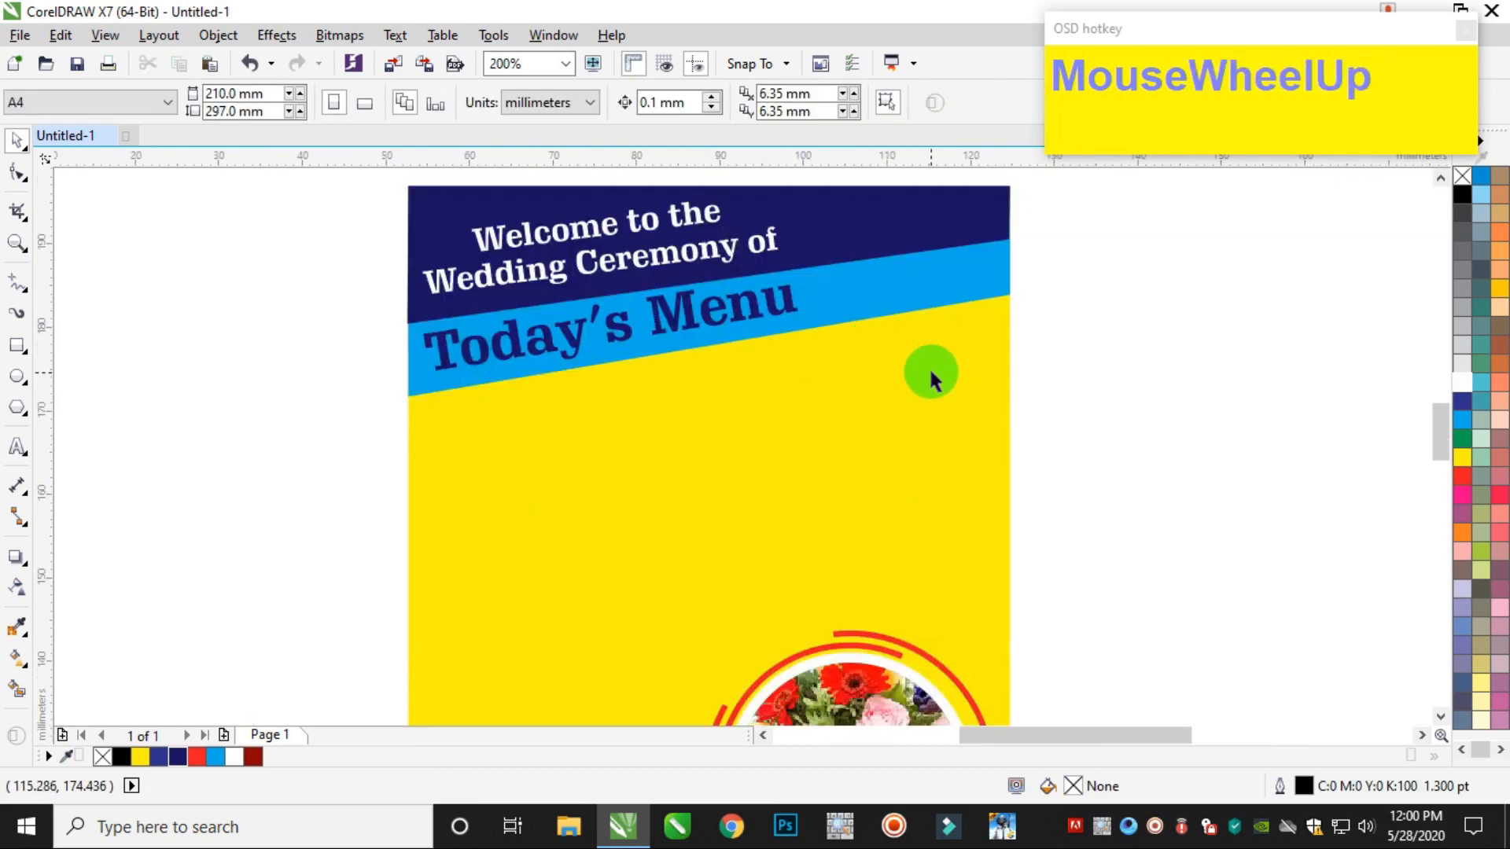
left_click(17, 445)
left_click(768, 401)
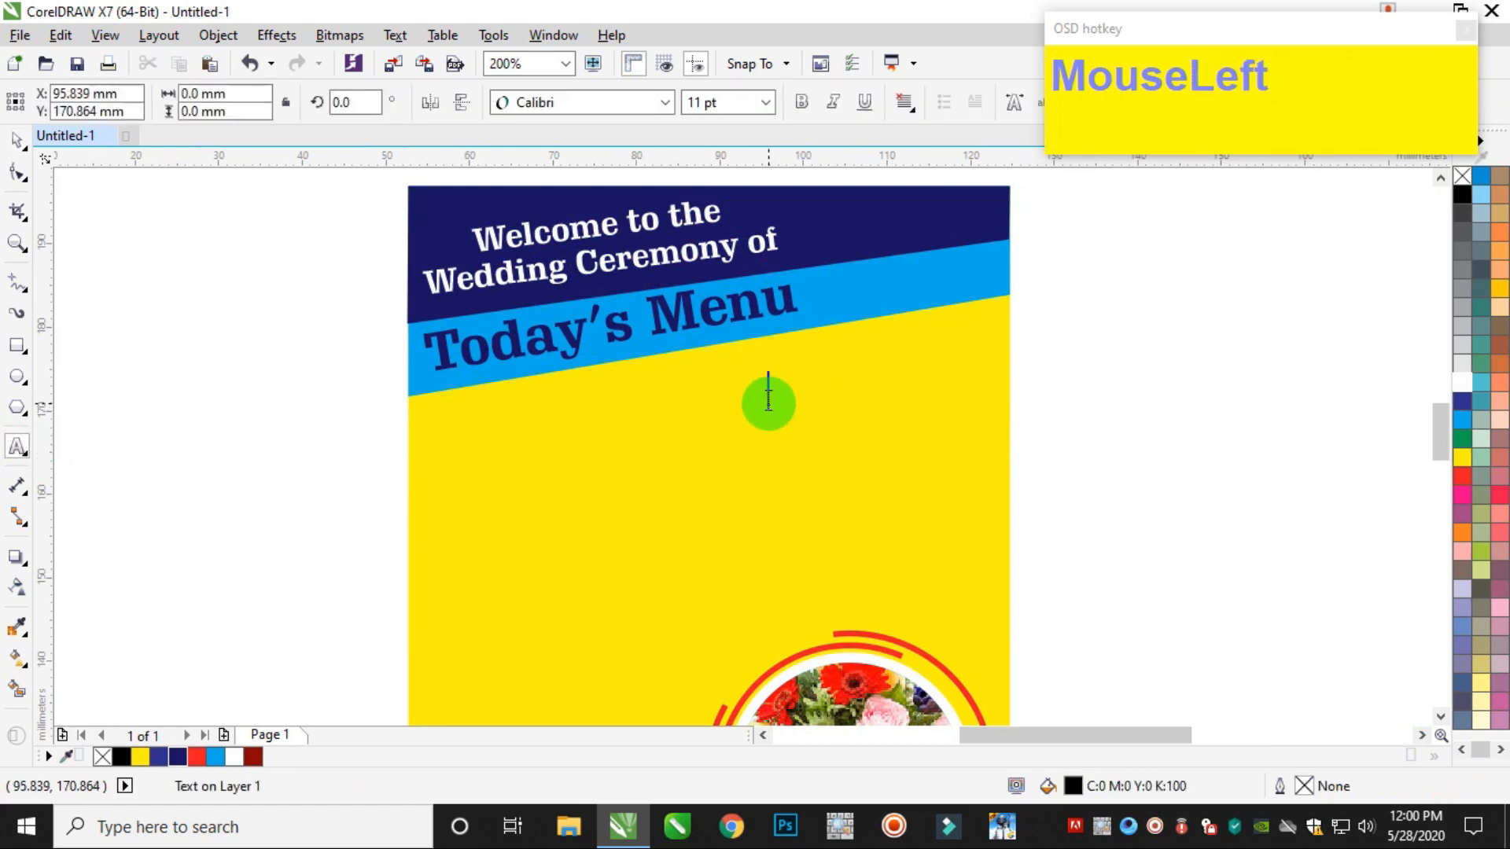
type("Soura")
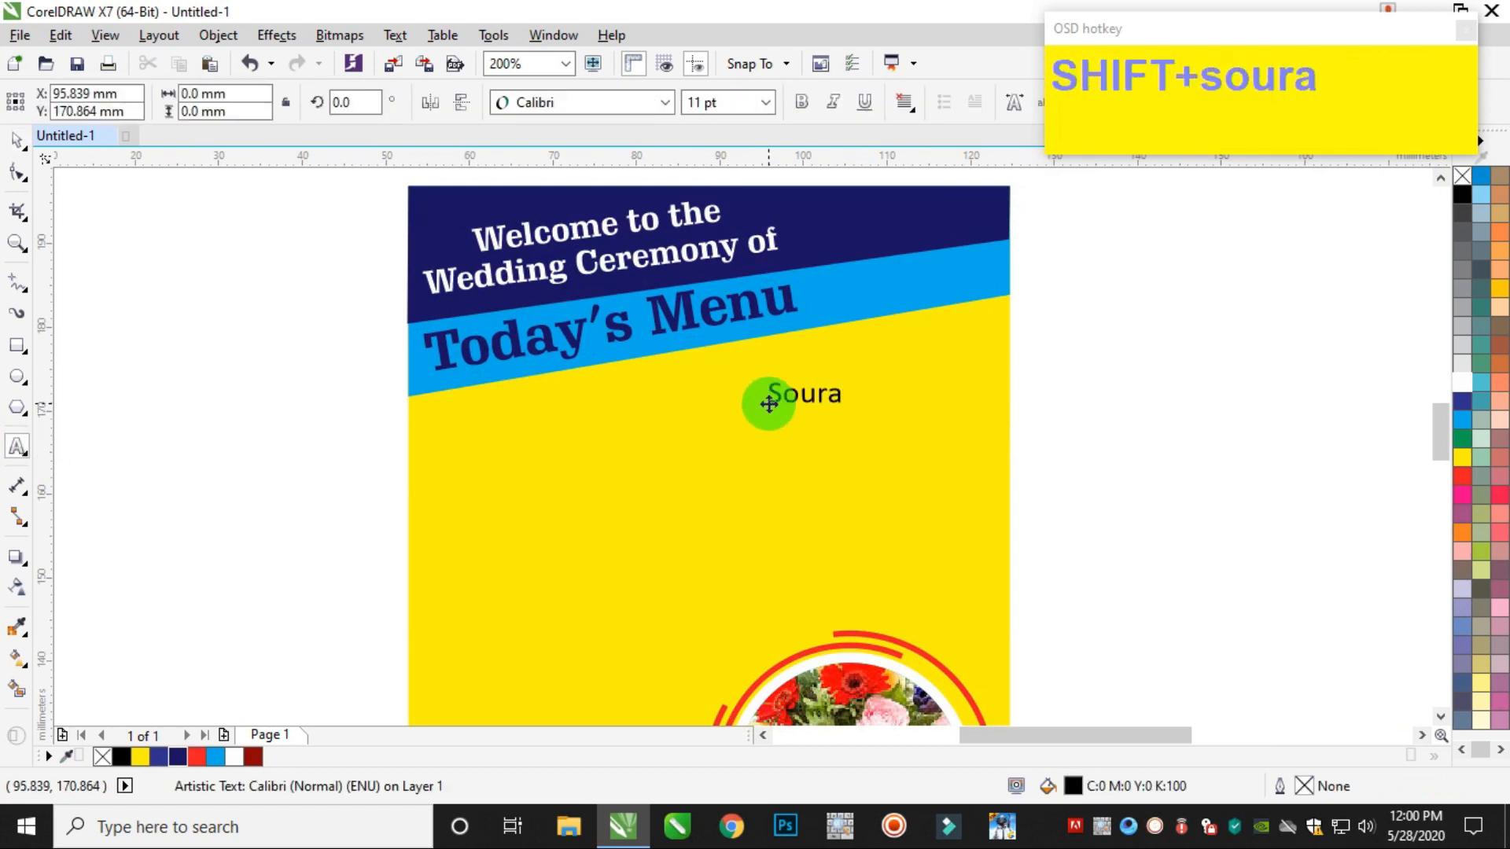
type("v")
key("Return")
type("Weds")
key("Return")
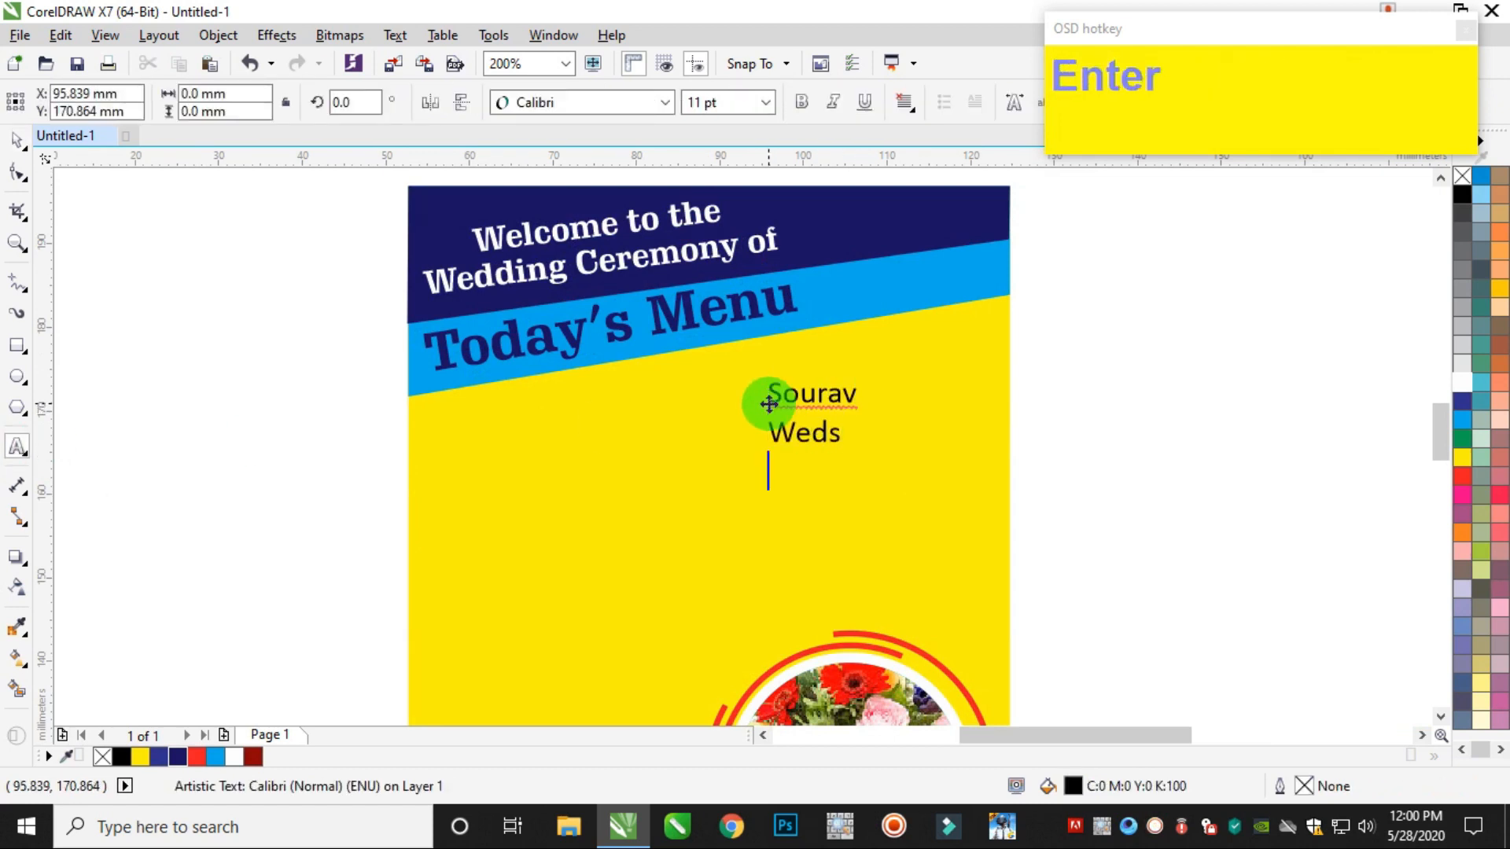
type("Malabika")
key("Return")
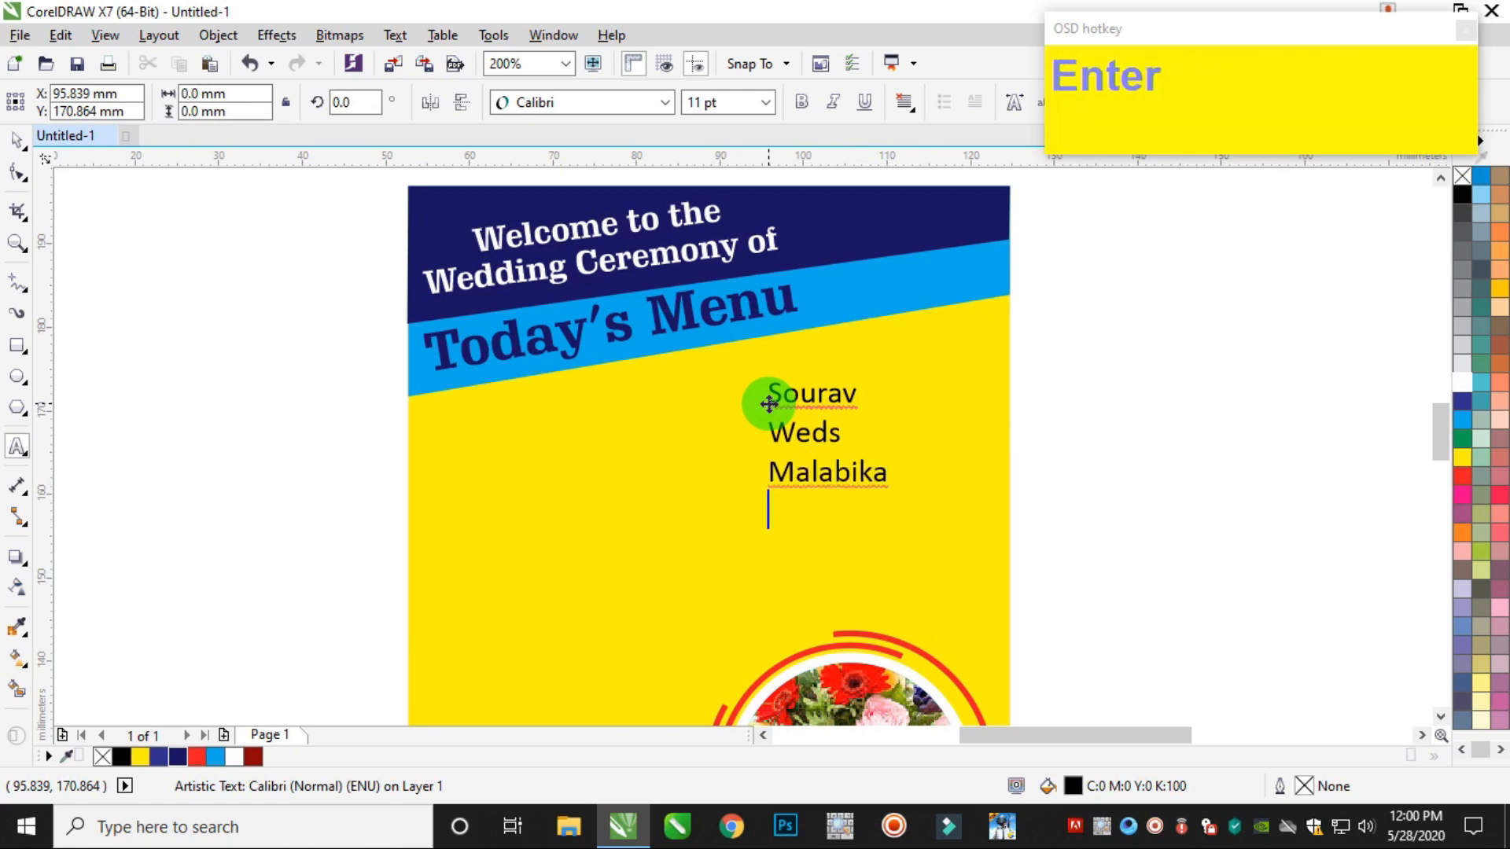
Add the line "on 30th June 2018" below the bride's name in the artistic text
type("60")
key("shift+Left")
key("shift+Left")
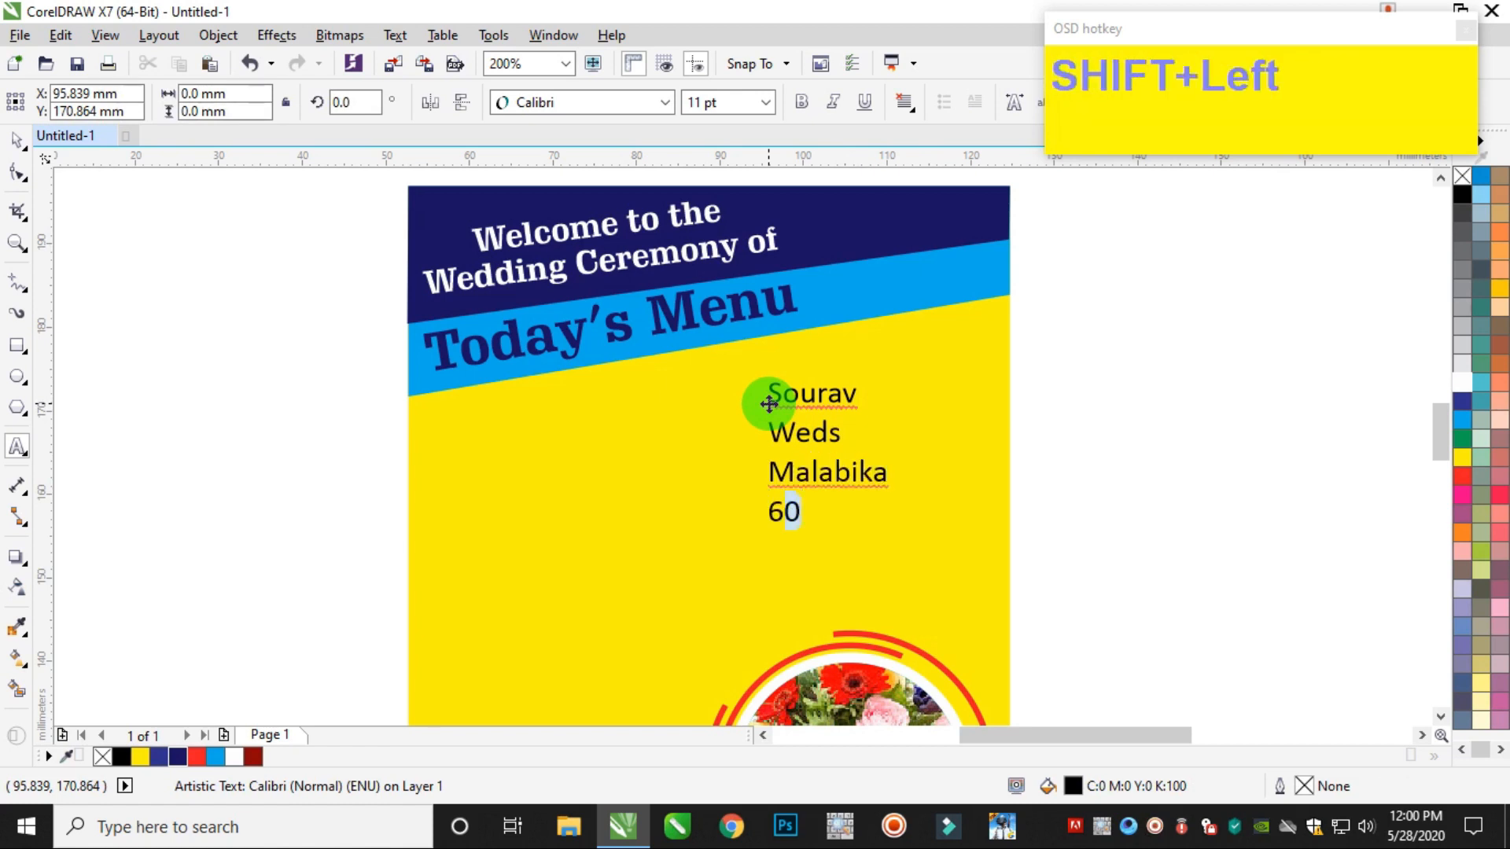
type("3")
key("shift+Left")
key("shift+Left")
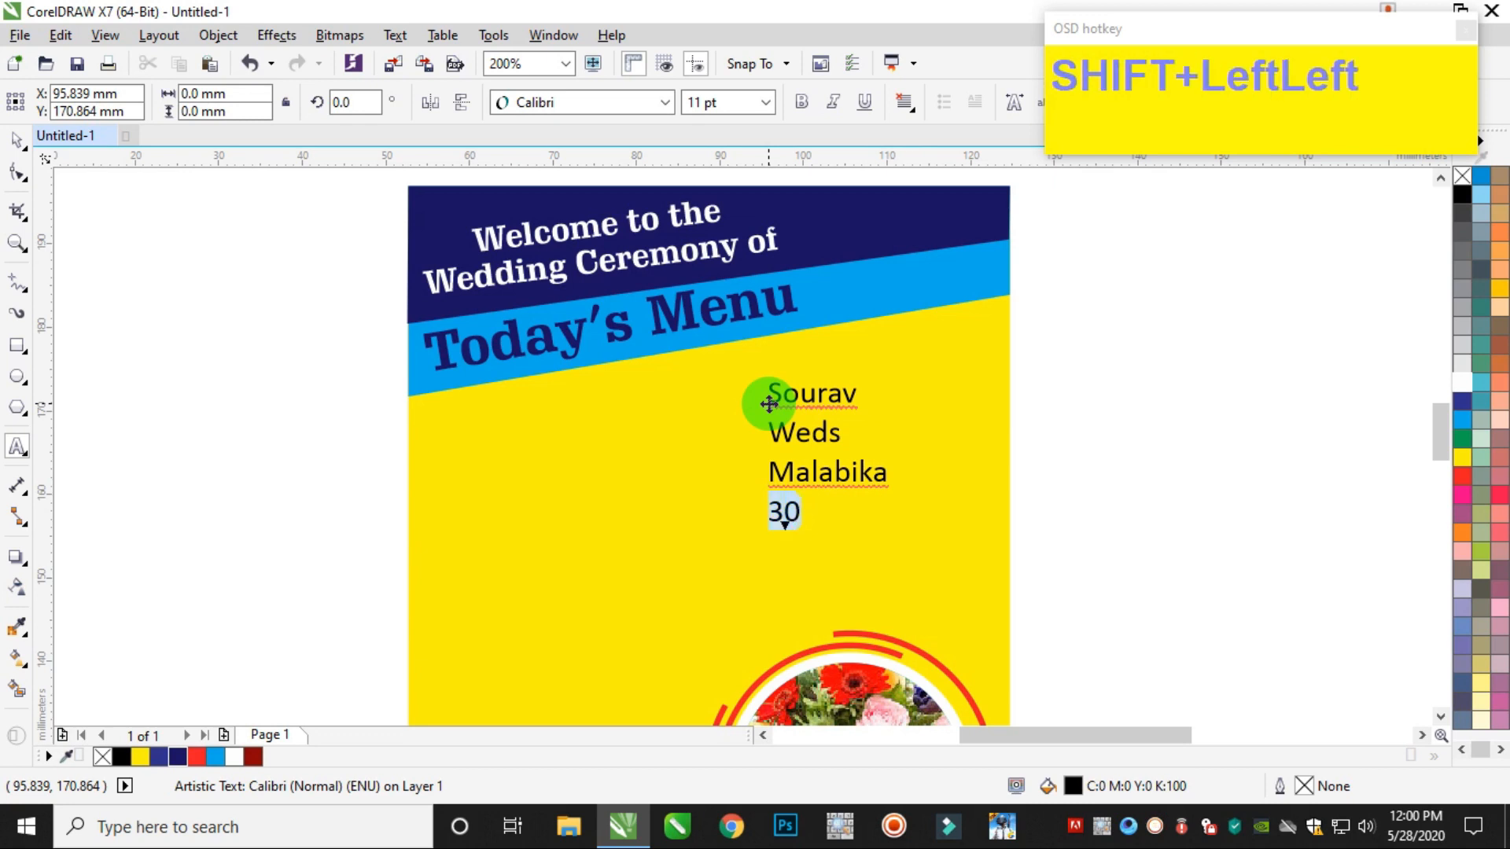
type("on 60")
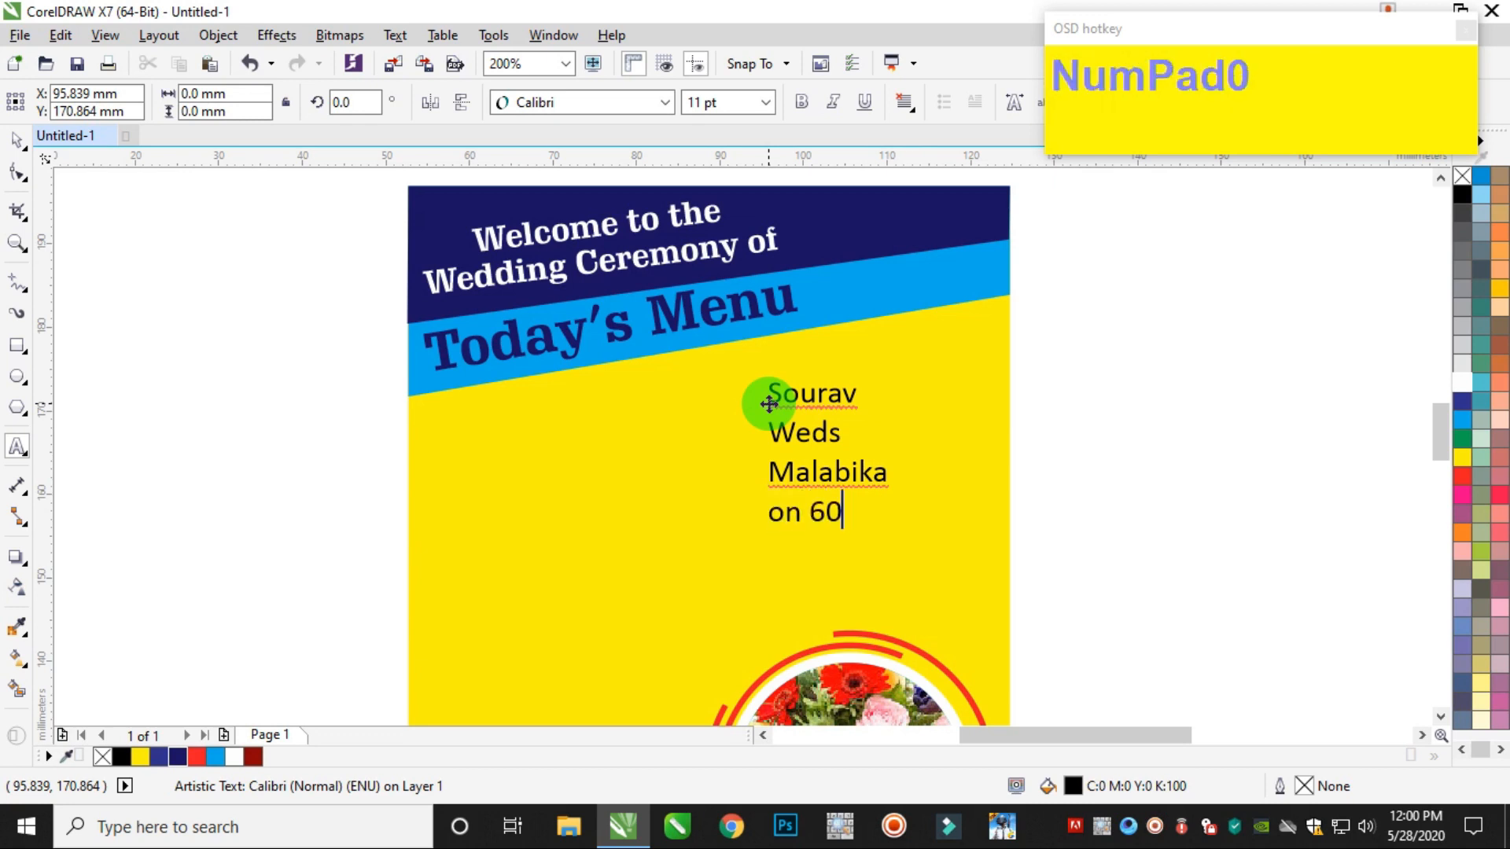
key("shift+Left")
key("shift+Left")
type("30th ")
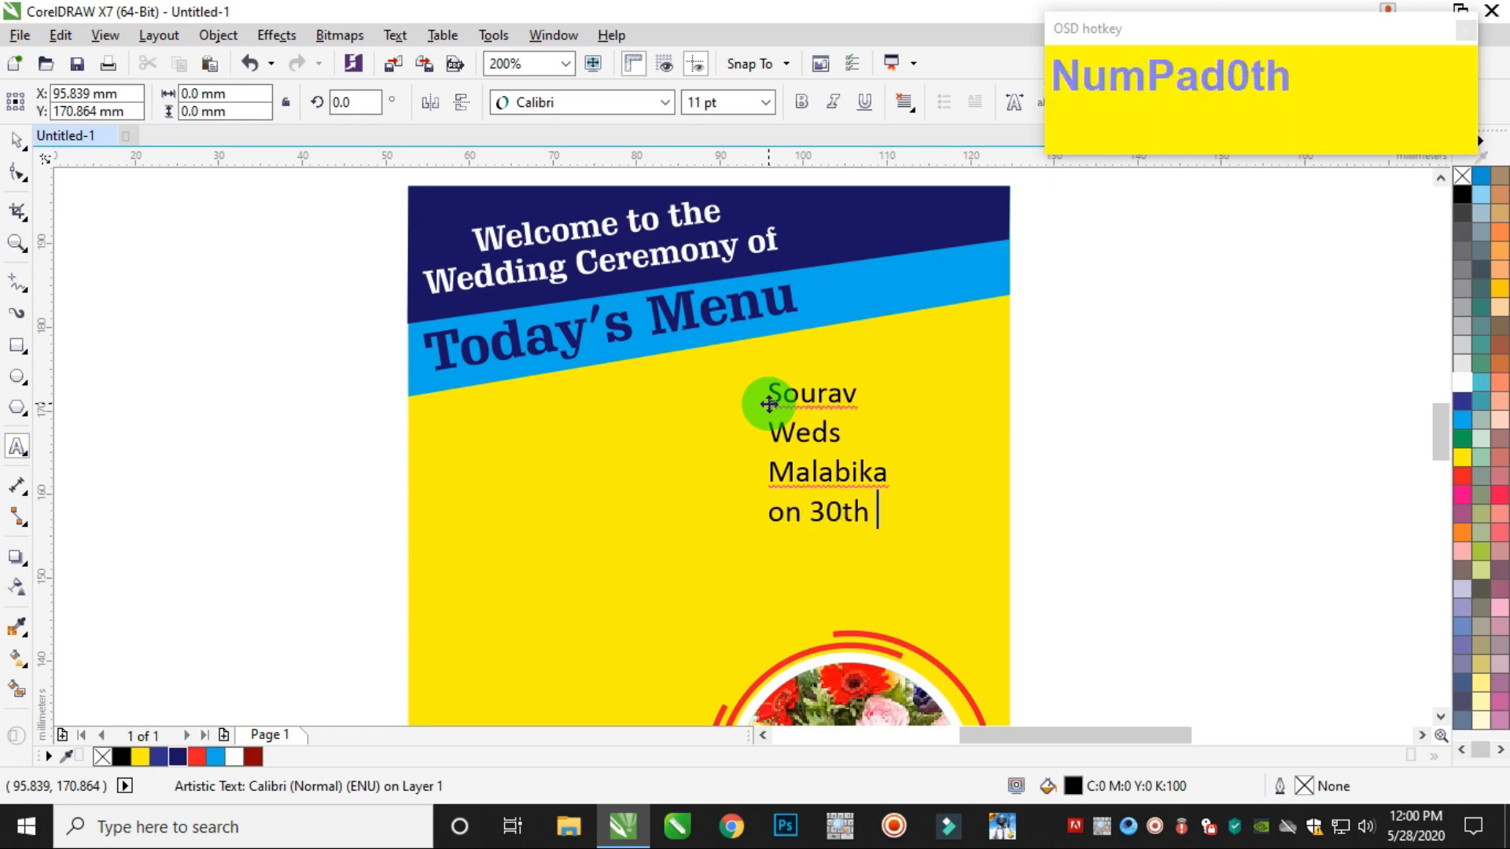
type("June")
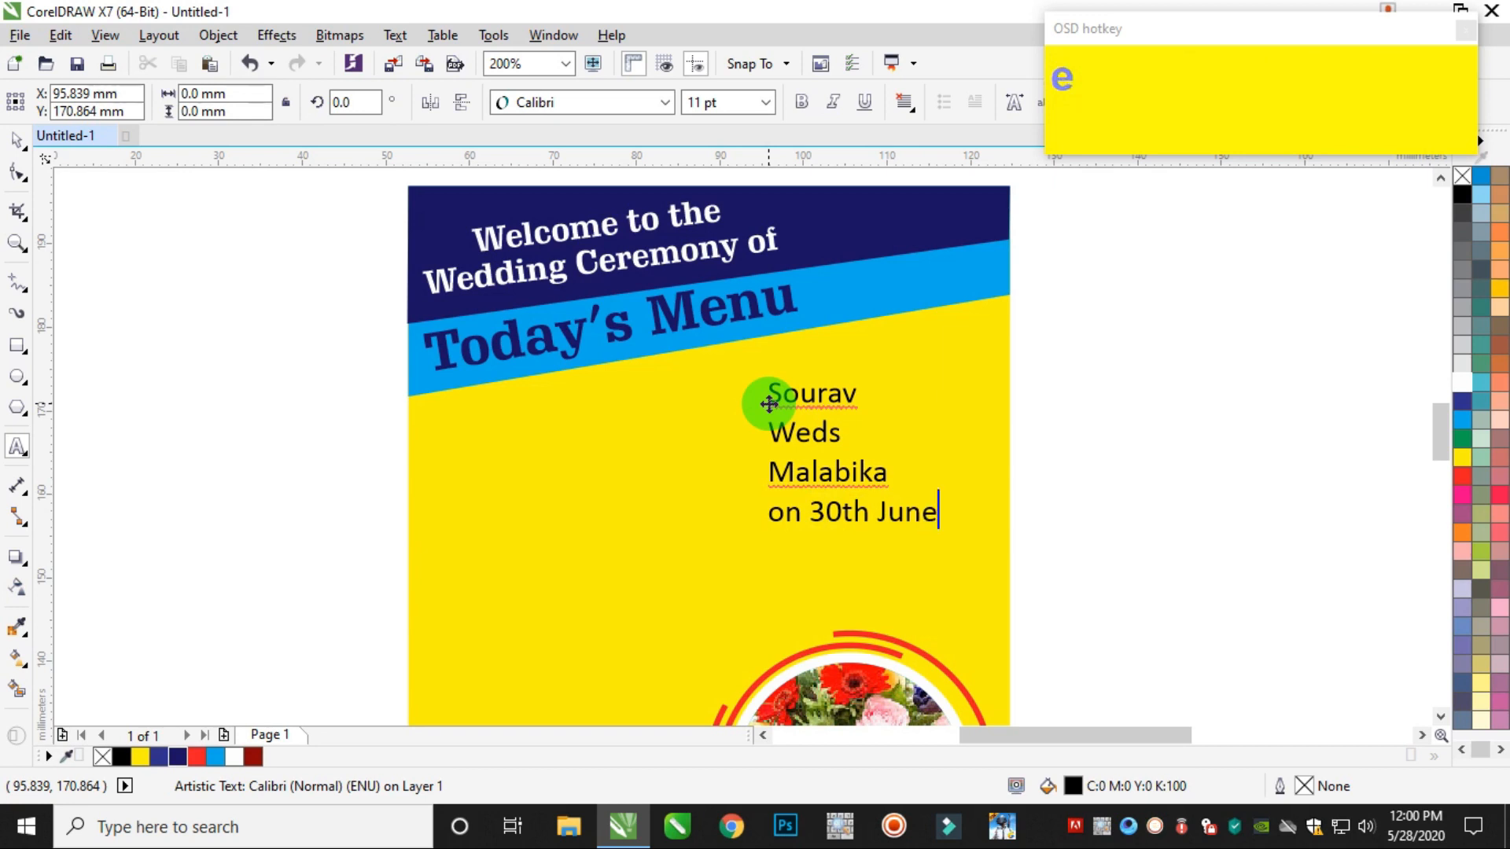
key("KP_2")
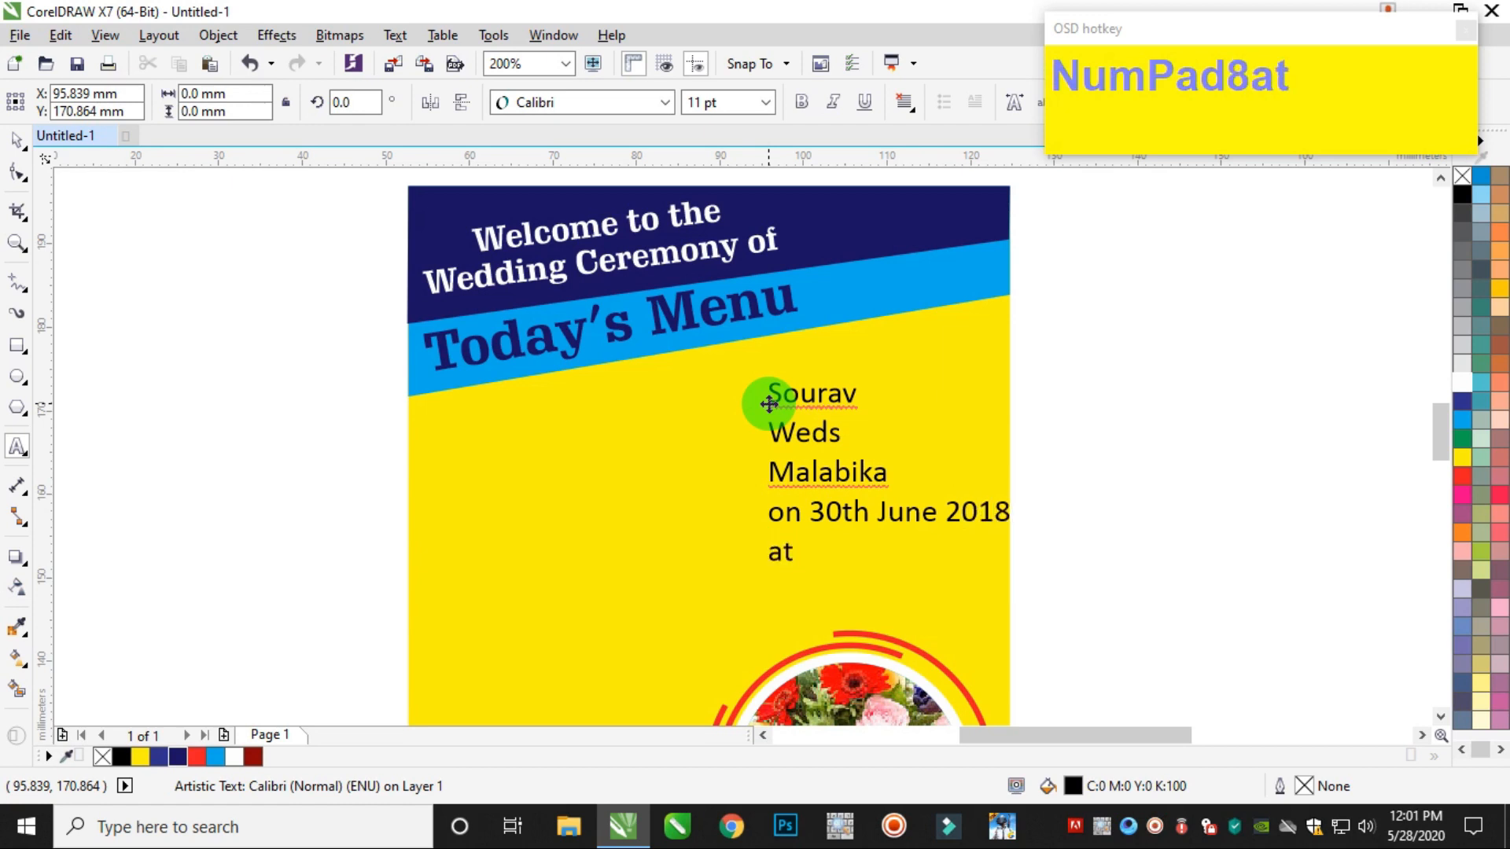
Continue the text block below the date with the word "at", the venue name and the street on its own line
type("Shibna")
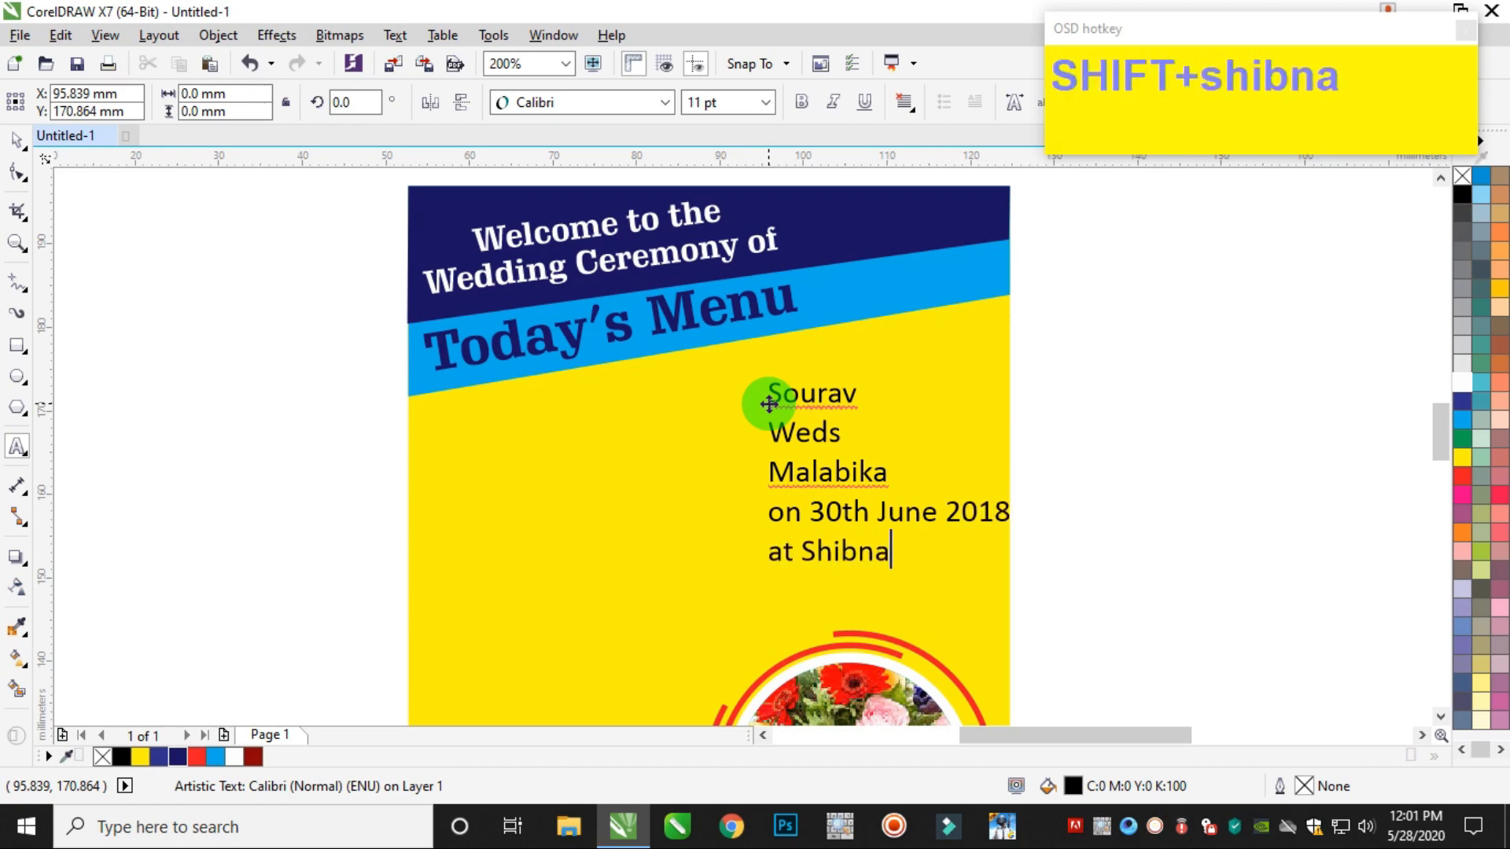
type("thBhawan")
key("Left")
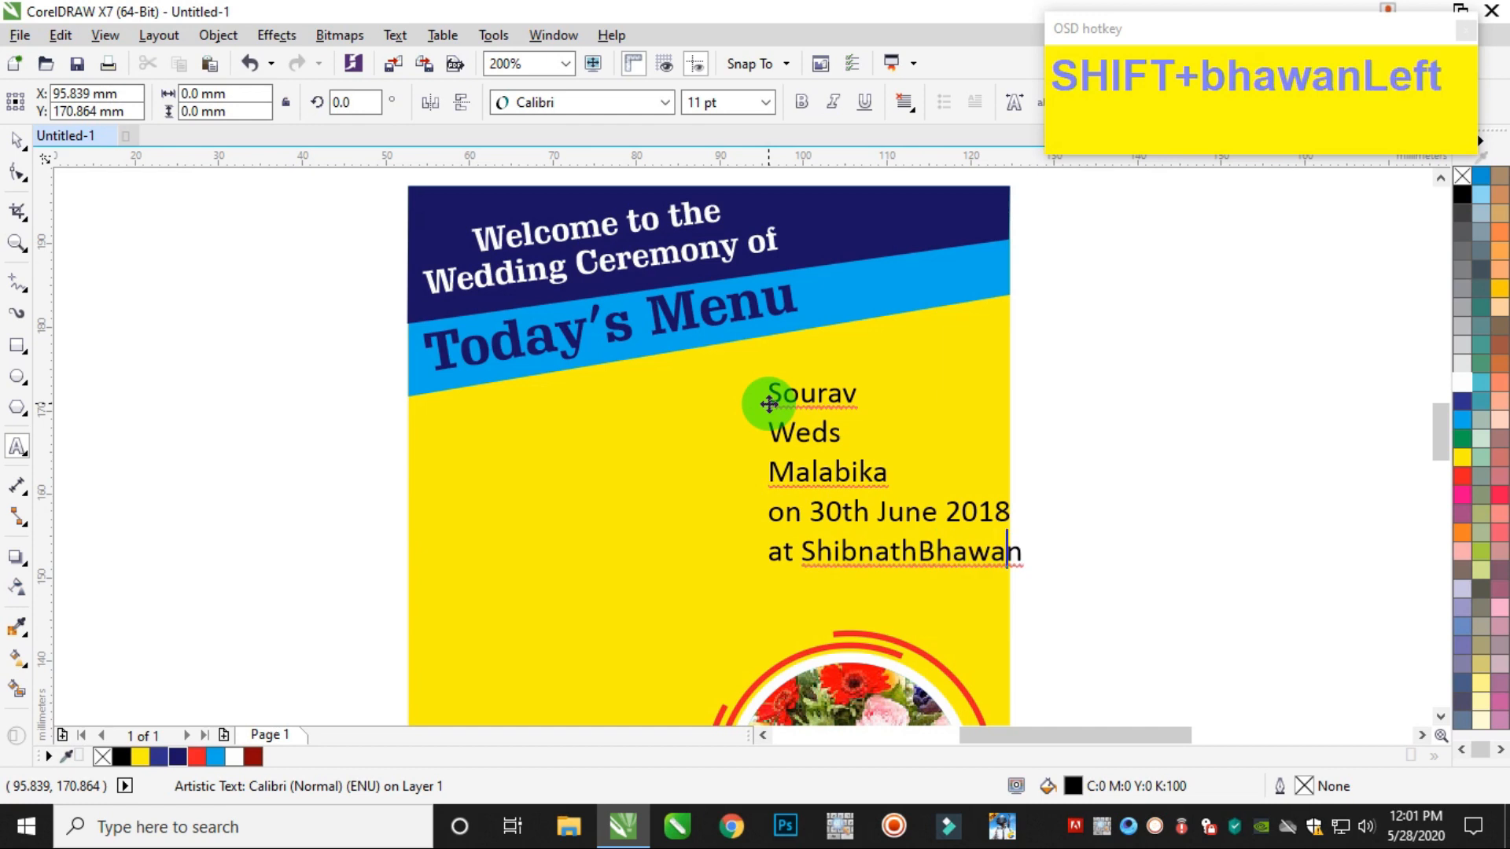
key("End")
key("Return")
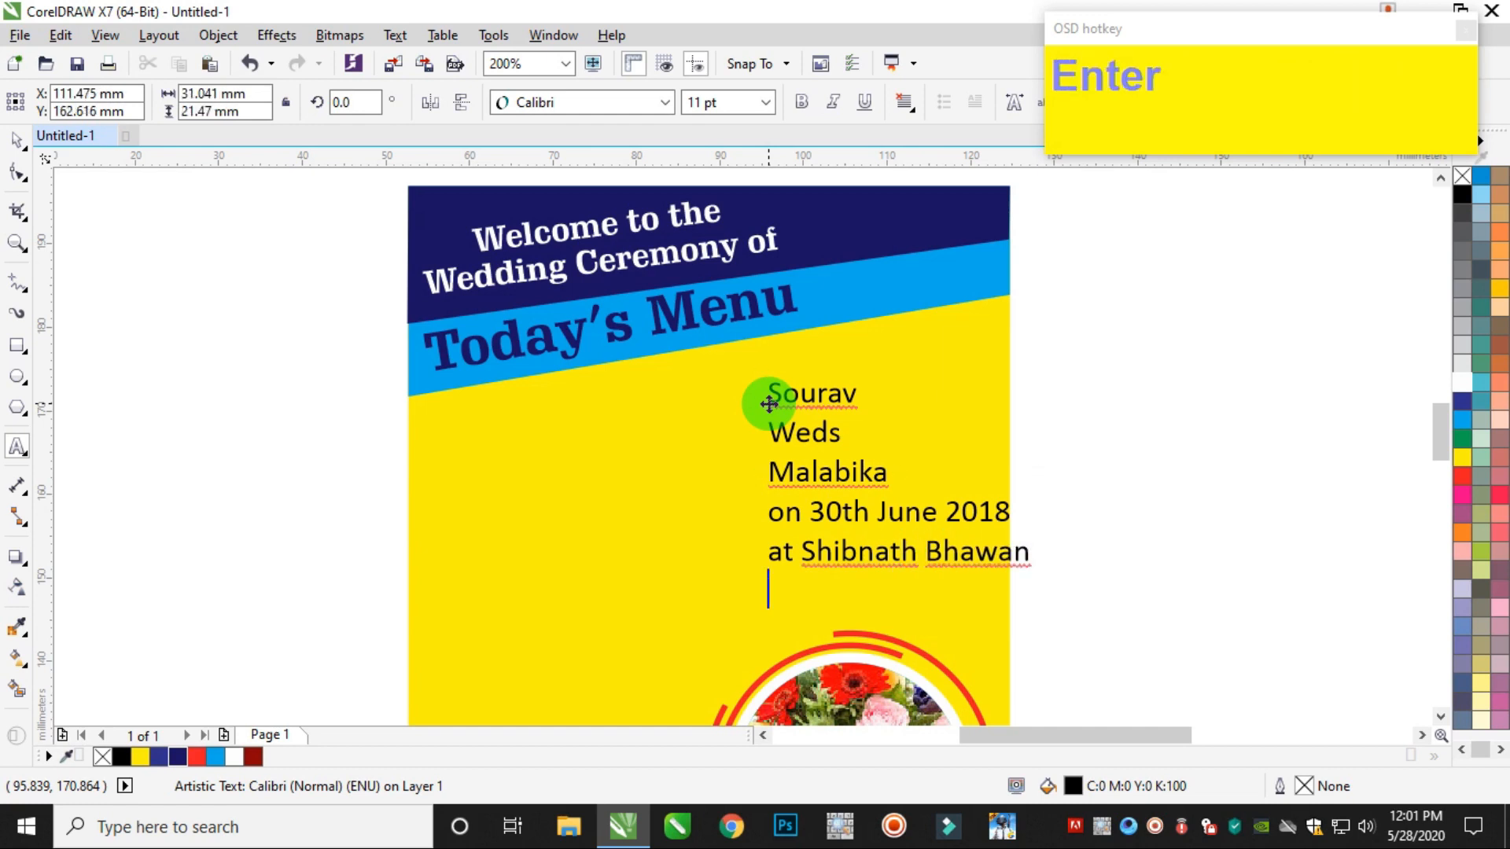
type("G. L. T")
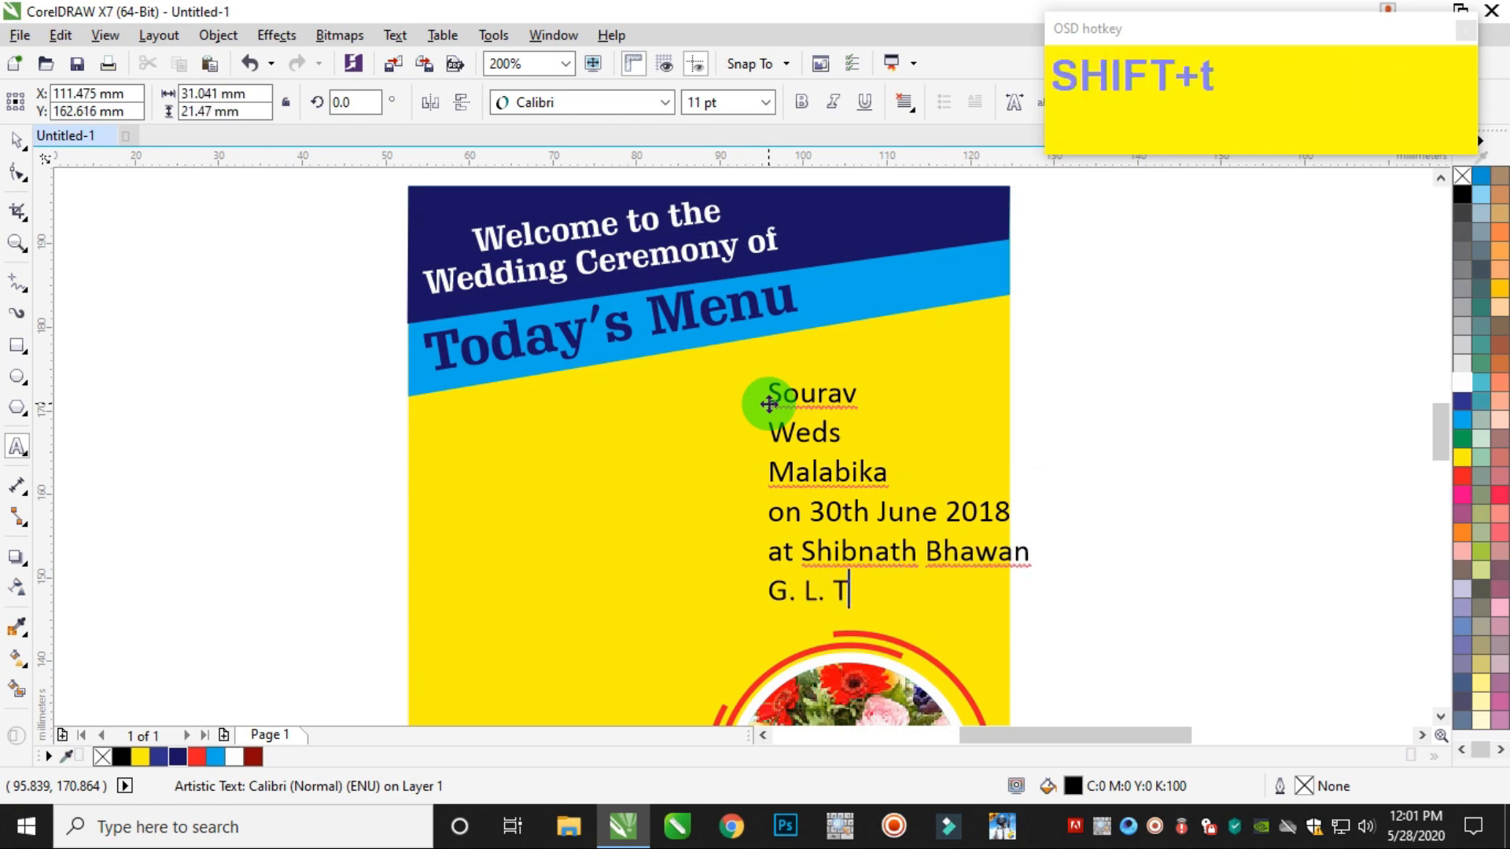
type(". Road")
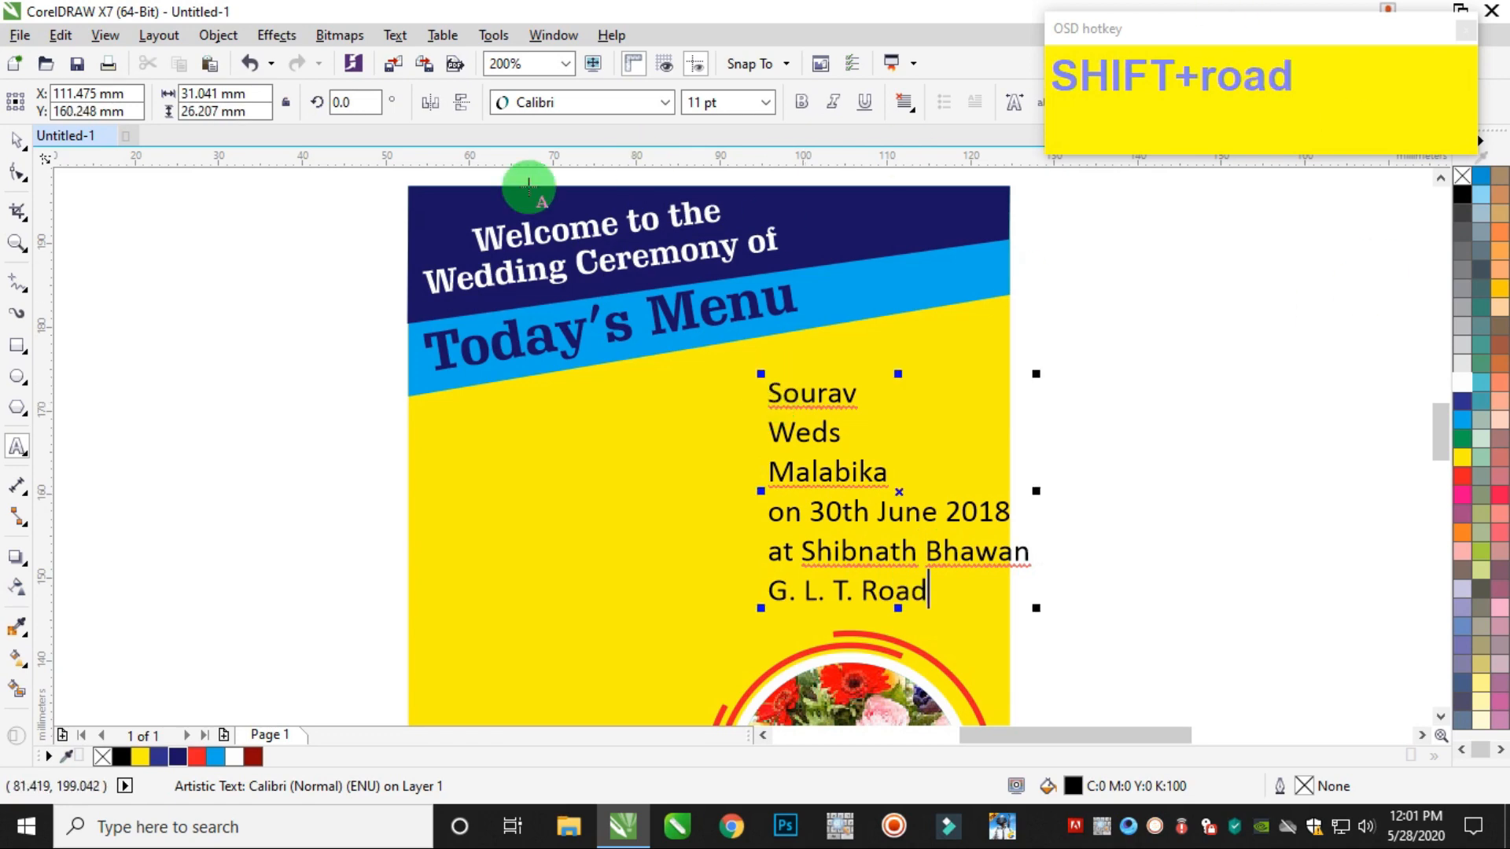
Make all the lines of the couple, date and venue text bold
key("ctrl+a")
left_click(801, 102)
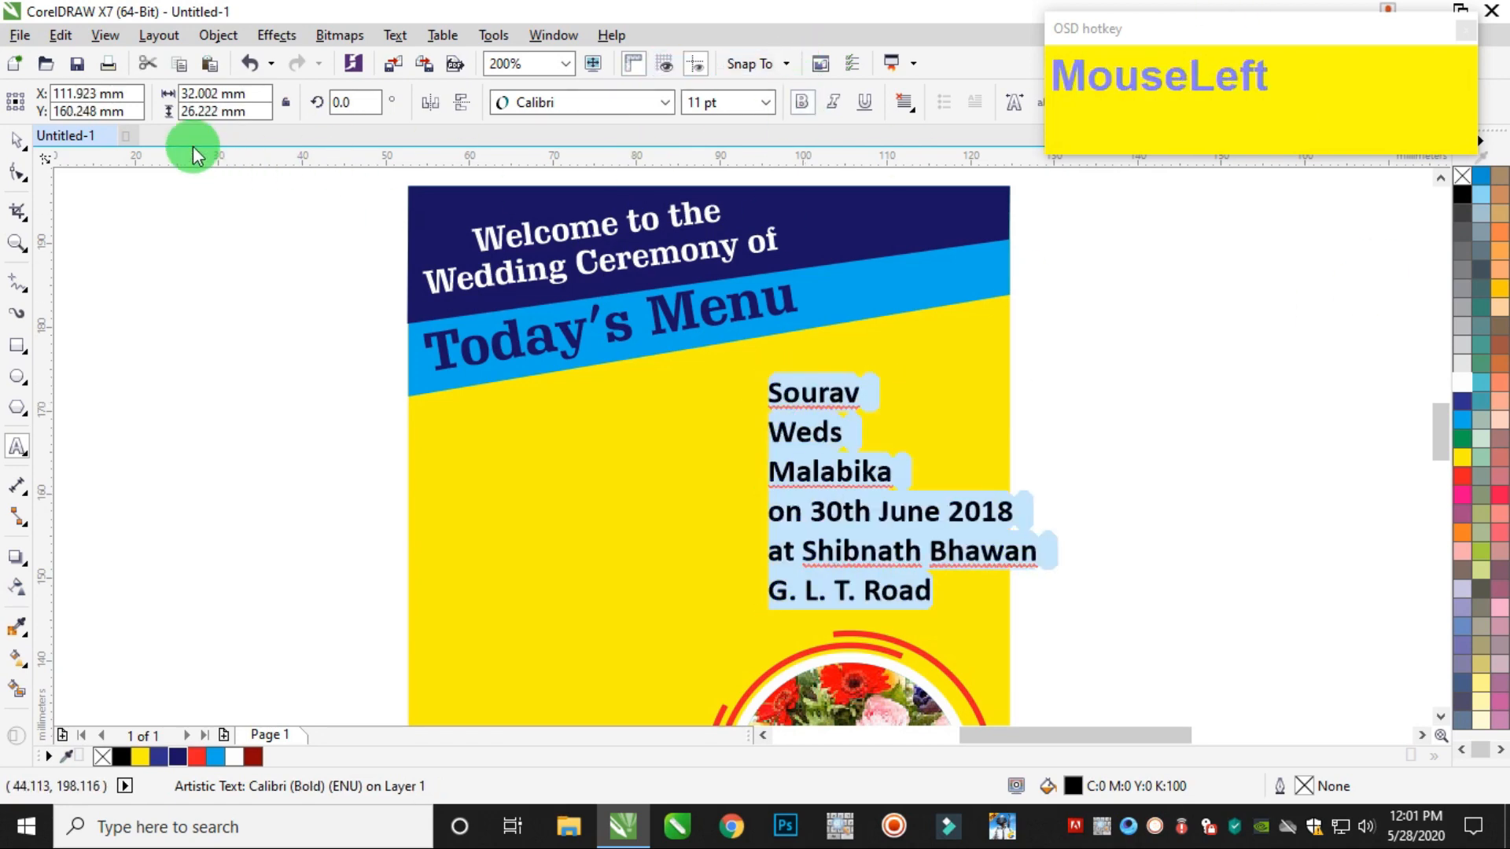
left_click(16, 143)
Shrink the bouquet photo together with its surrounding rings slightly, keeping the lower part in place
scroll(1057, 432, "down", 3)
scroll(1080, 482, "up", 2)
left_click(1175, 413)
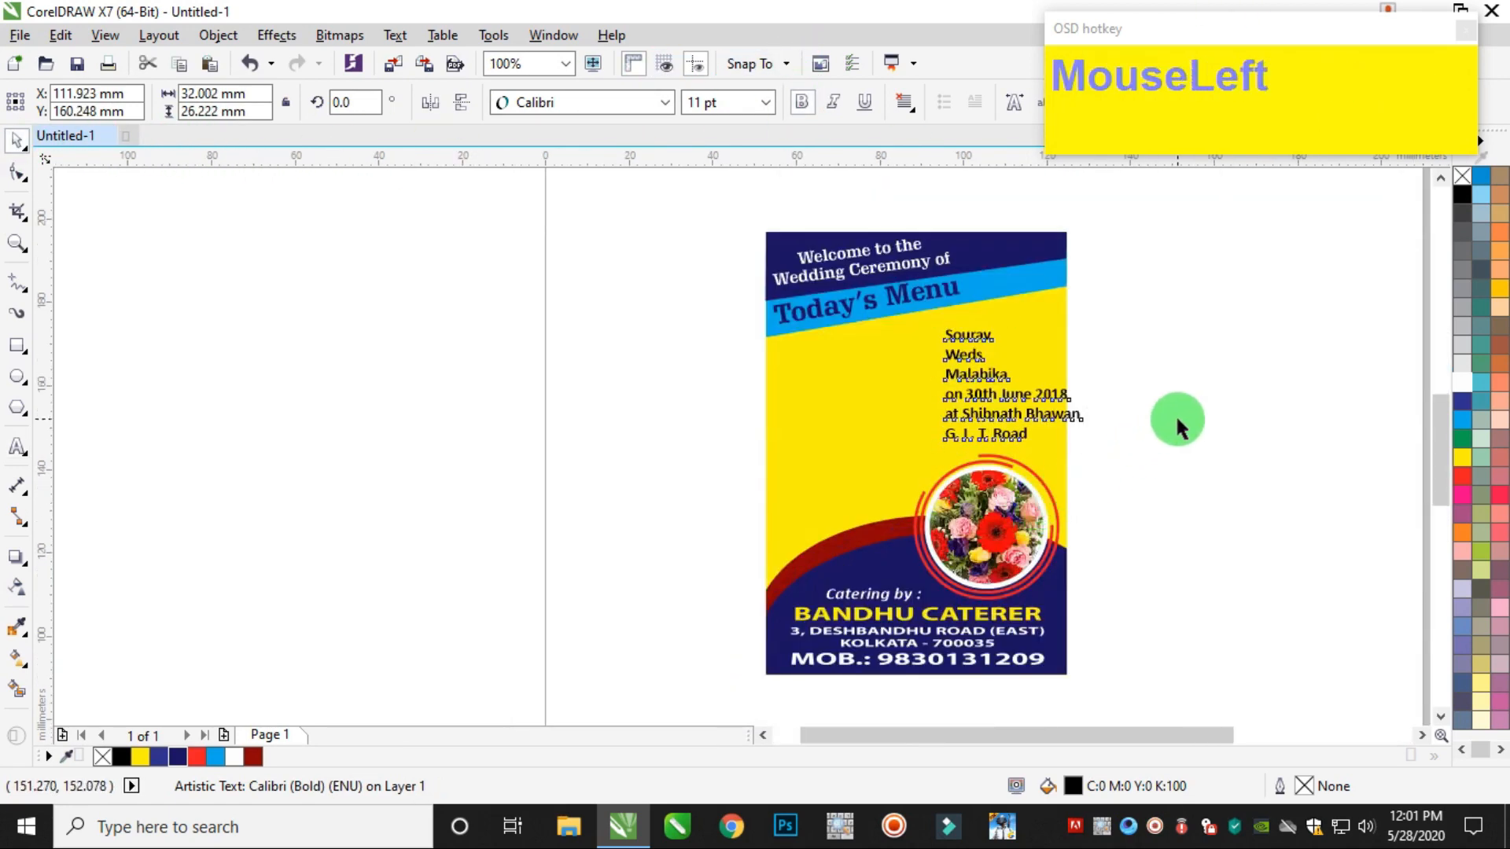
left_click_drag(1163, 433, 903, 620)
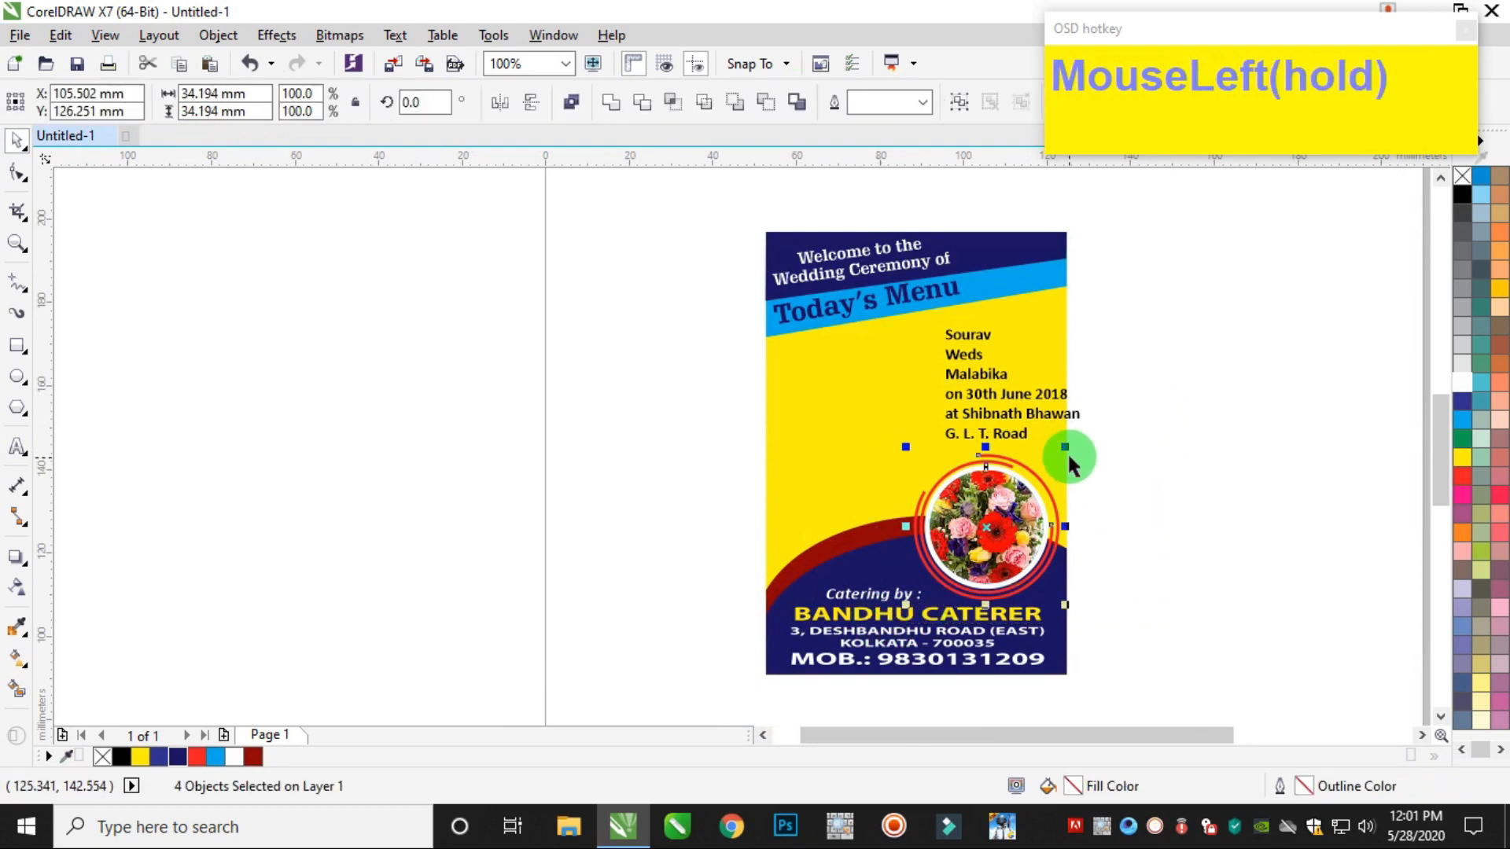
left_click_drag(1068, 451, 1065, 449)
Cut the groom's name, "Weds" and bride's name lines and paste them as separate artistic text on the left yellow area
left_click(1011, 381)
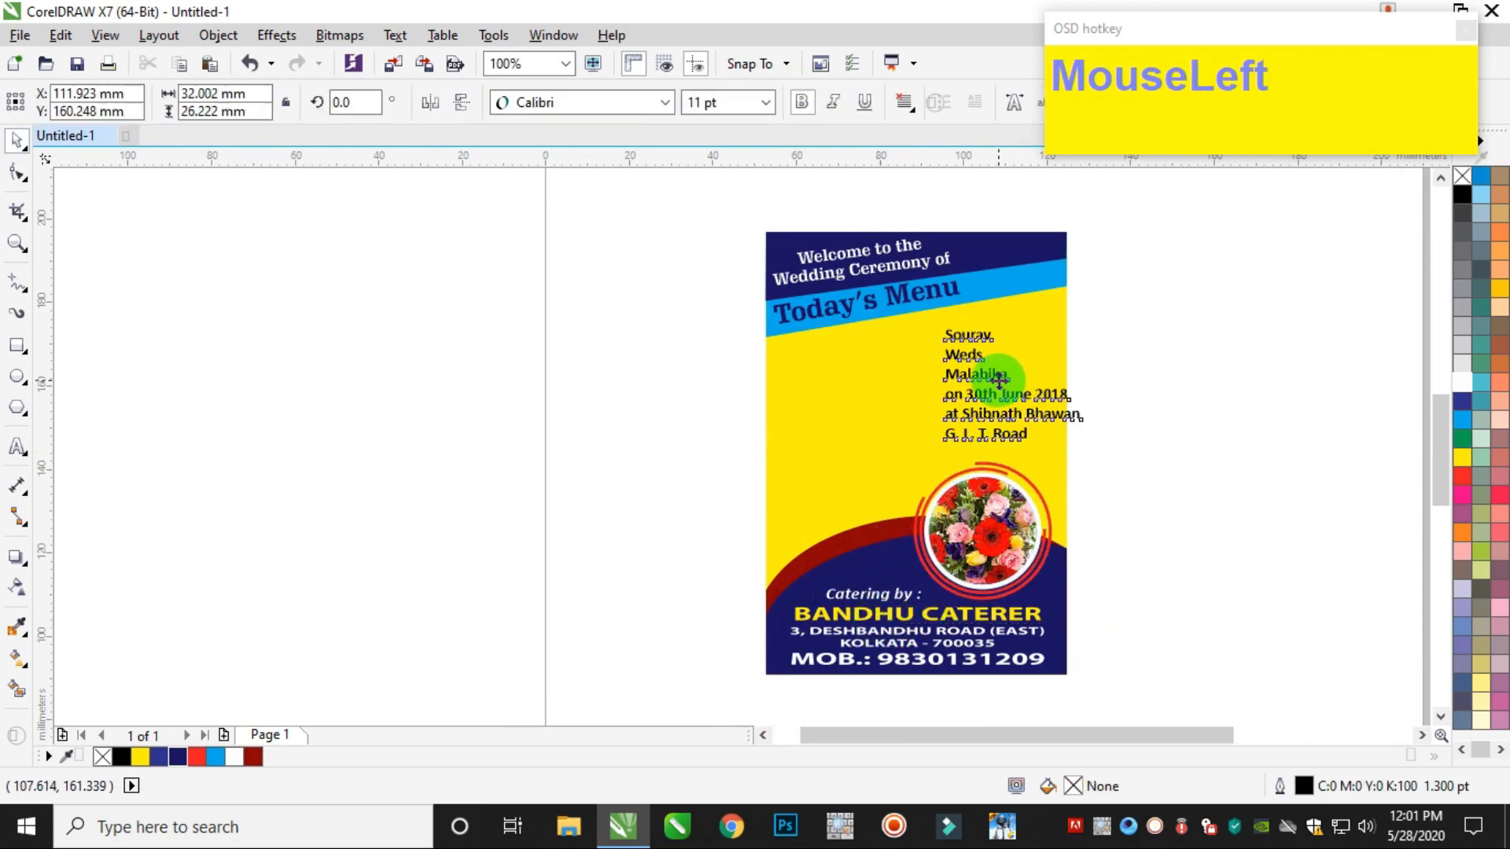
scroll(998, 381, "up", 2)
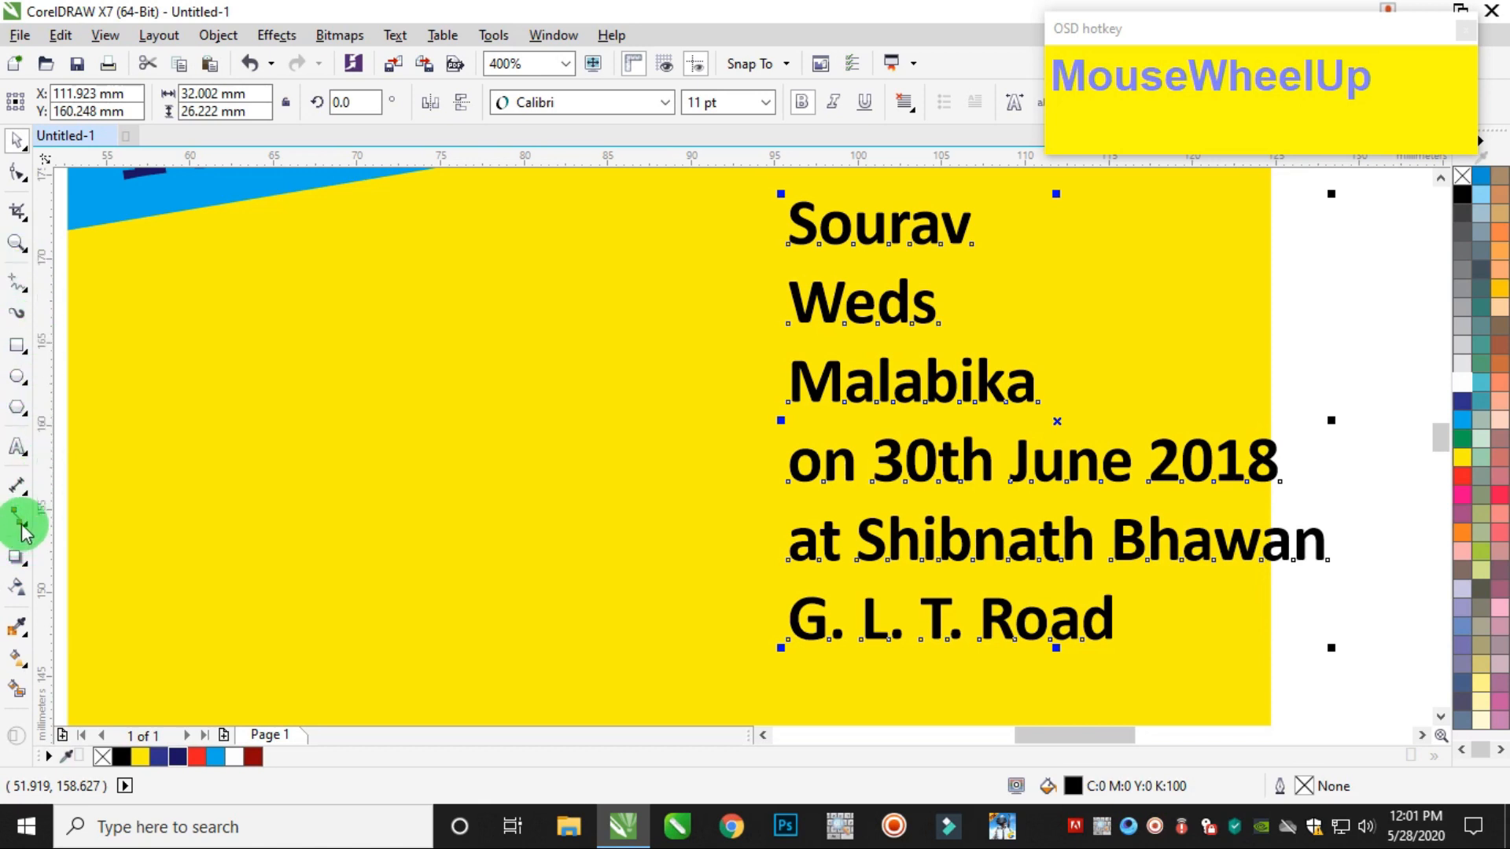
left_click(19, 447)
scroll(640, 401, "down", 1)
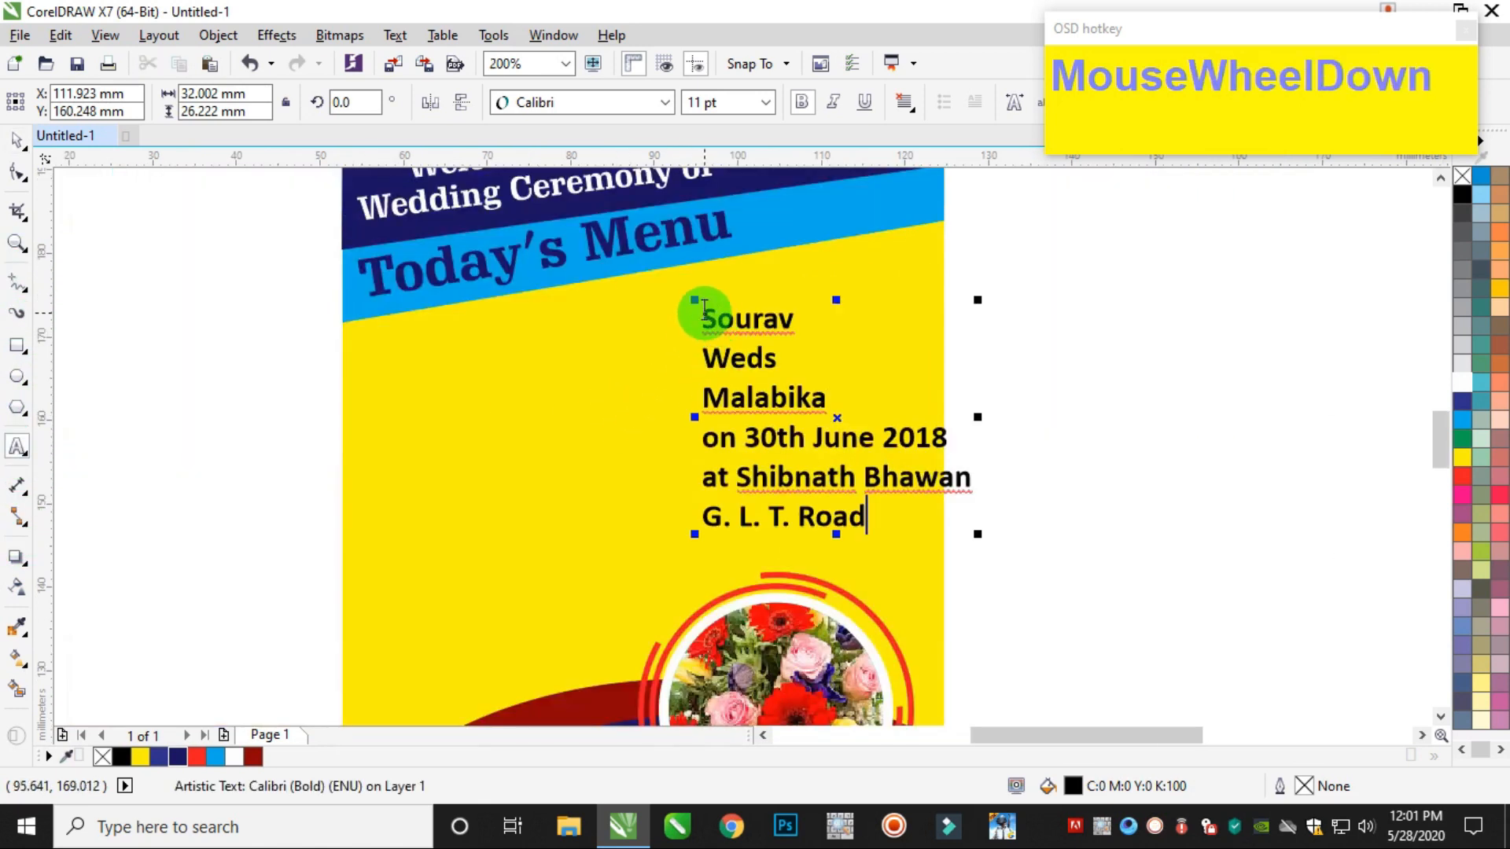
left_click_drag(704, 309, 883, 380)
key("ctrl+x")
left_click(421, 437)
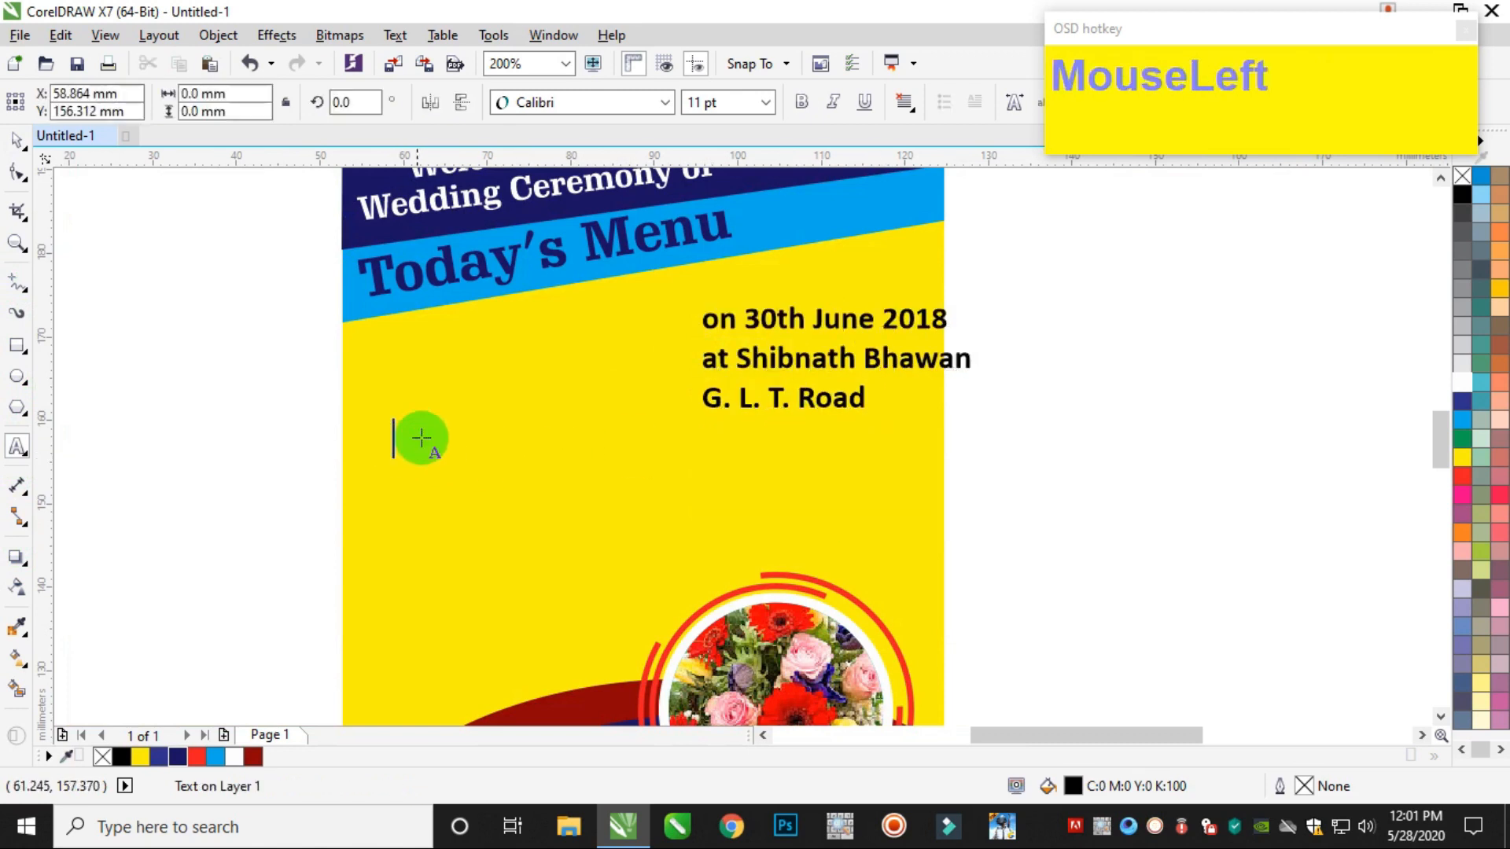
key("ctrl+v")
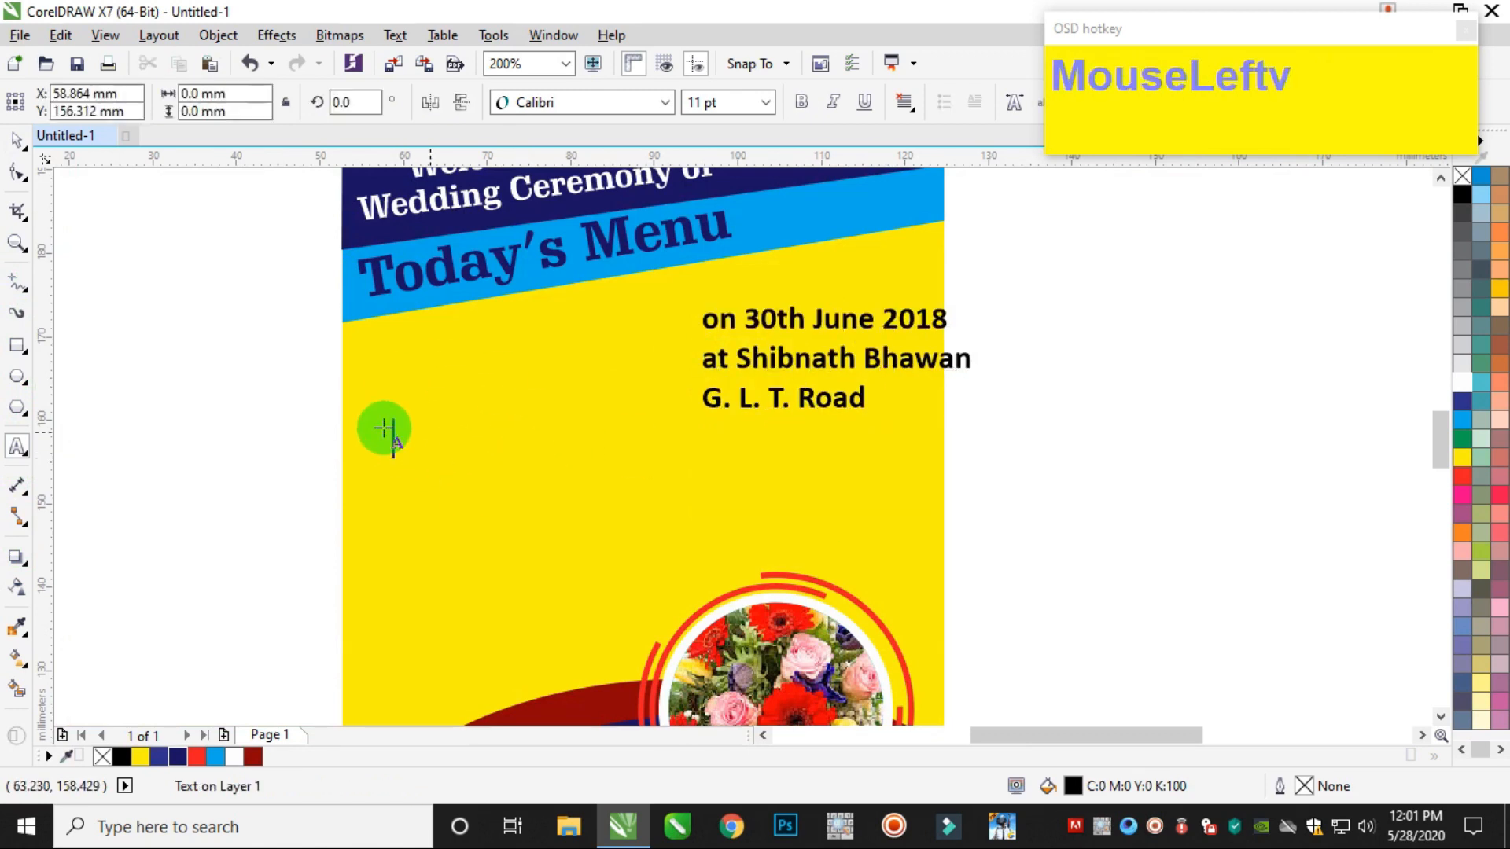
Center-align the three lines of the separated couple text
key("ctrl+a")
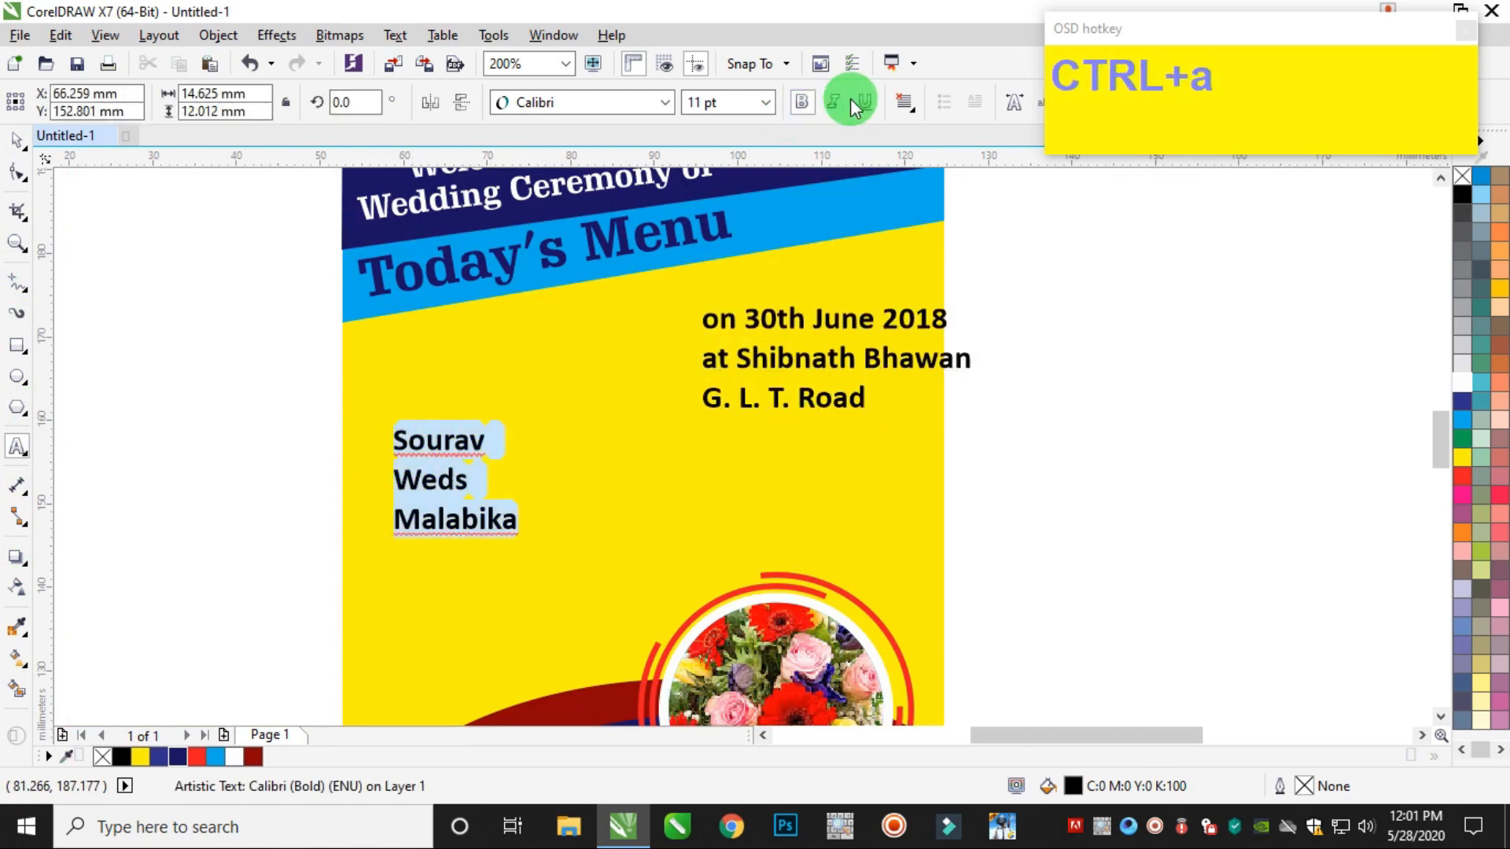
left_click(904, 106)
left_click(944, 176)
Set the groom's name to the Honeymoon Personal Use font at 20 pt
left_click(460, 441)
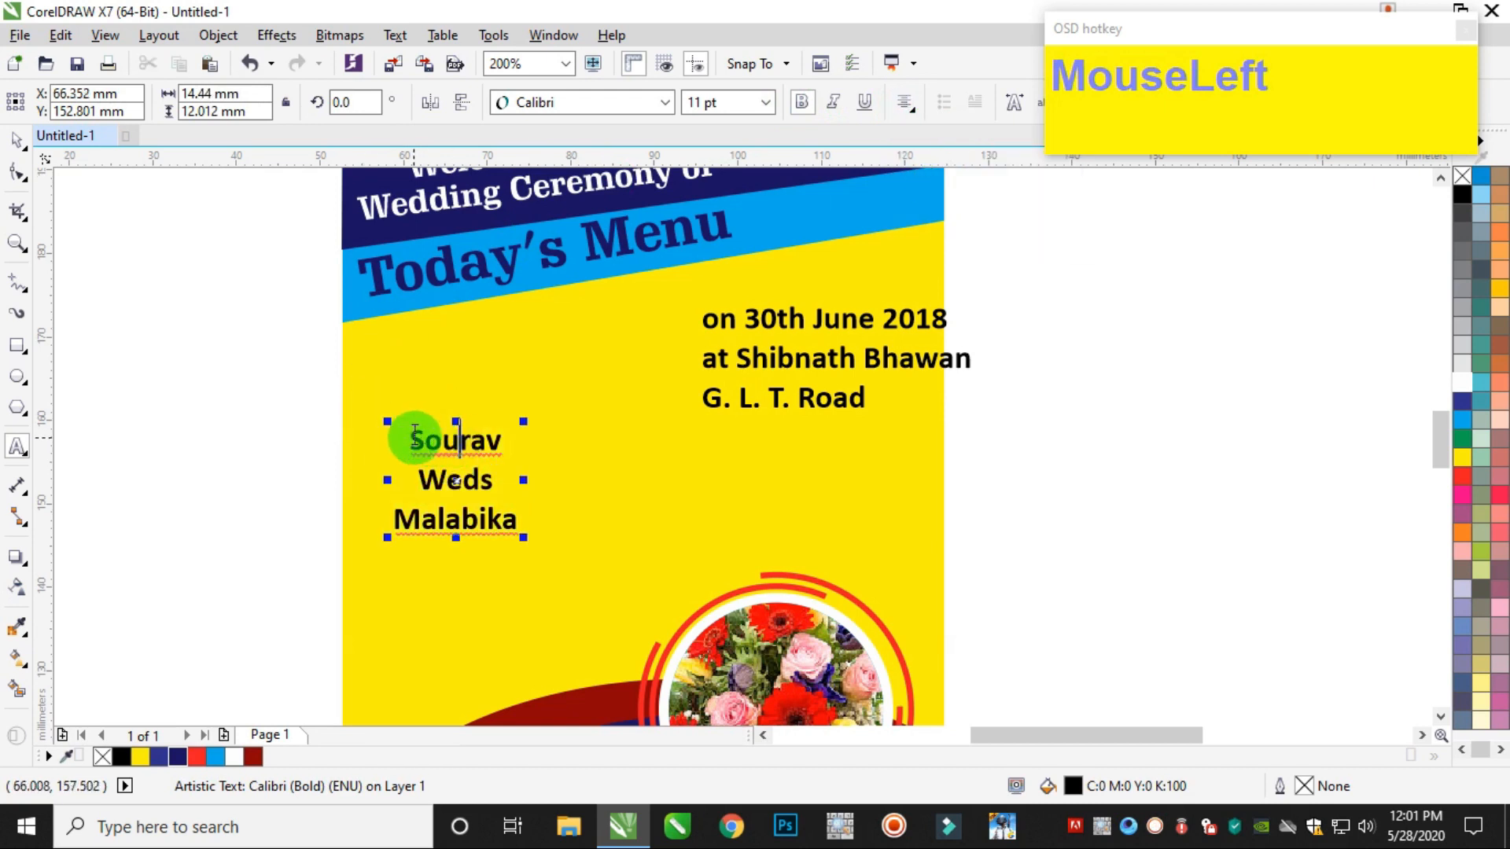
left_click_drag(415, 431, 503, 172)
left_click(633, 102)
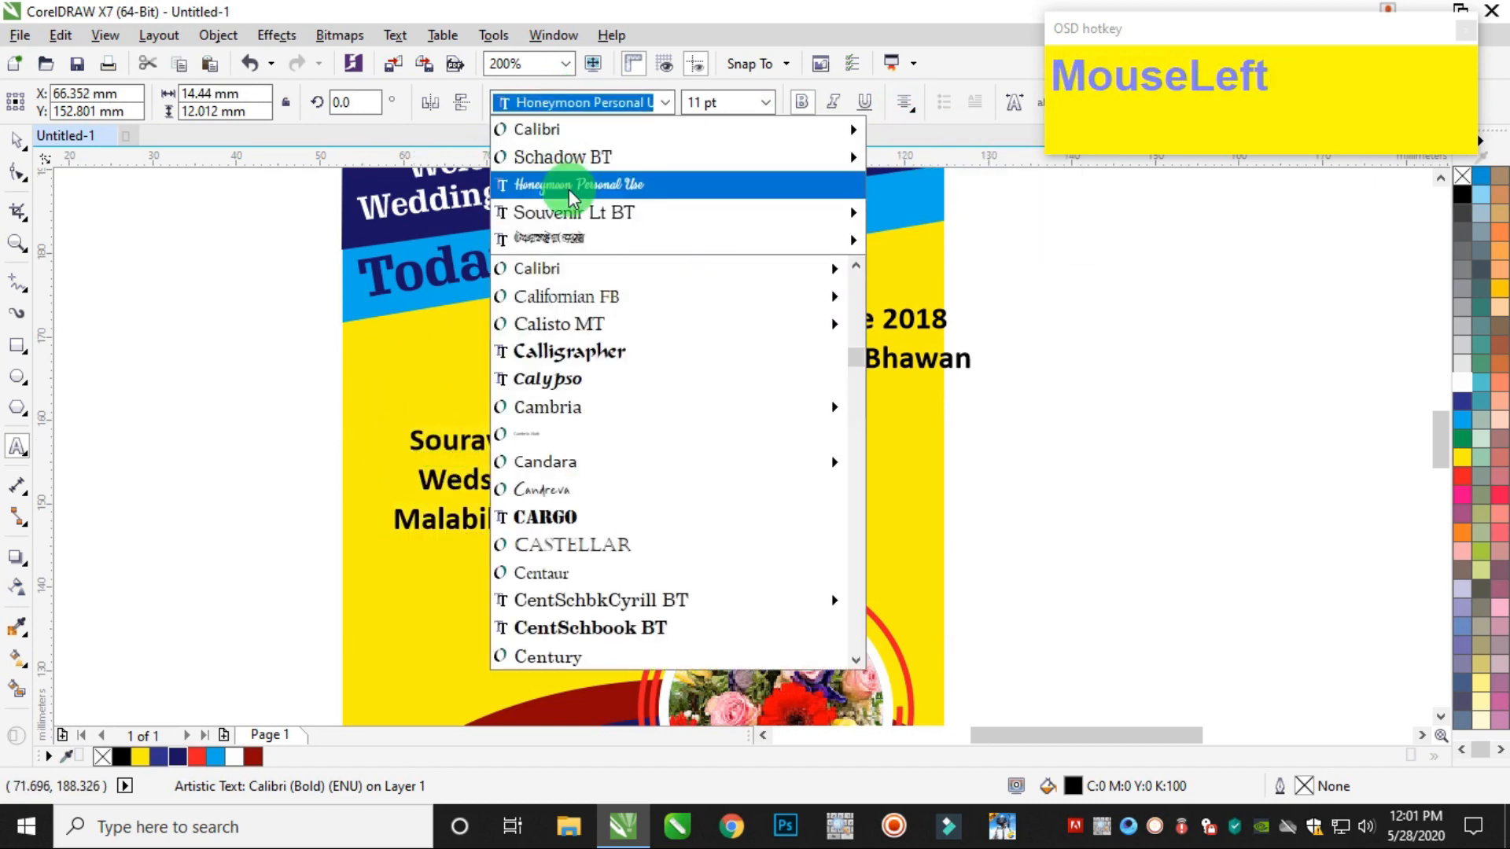
left_click(572, 197)
left_click(735, 103)
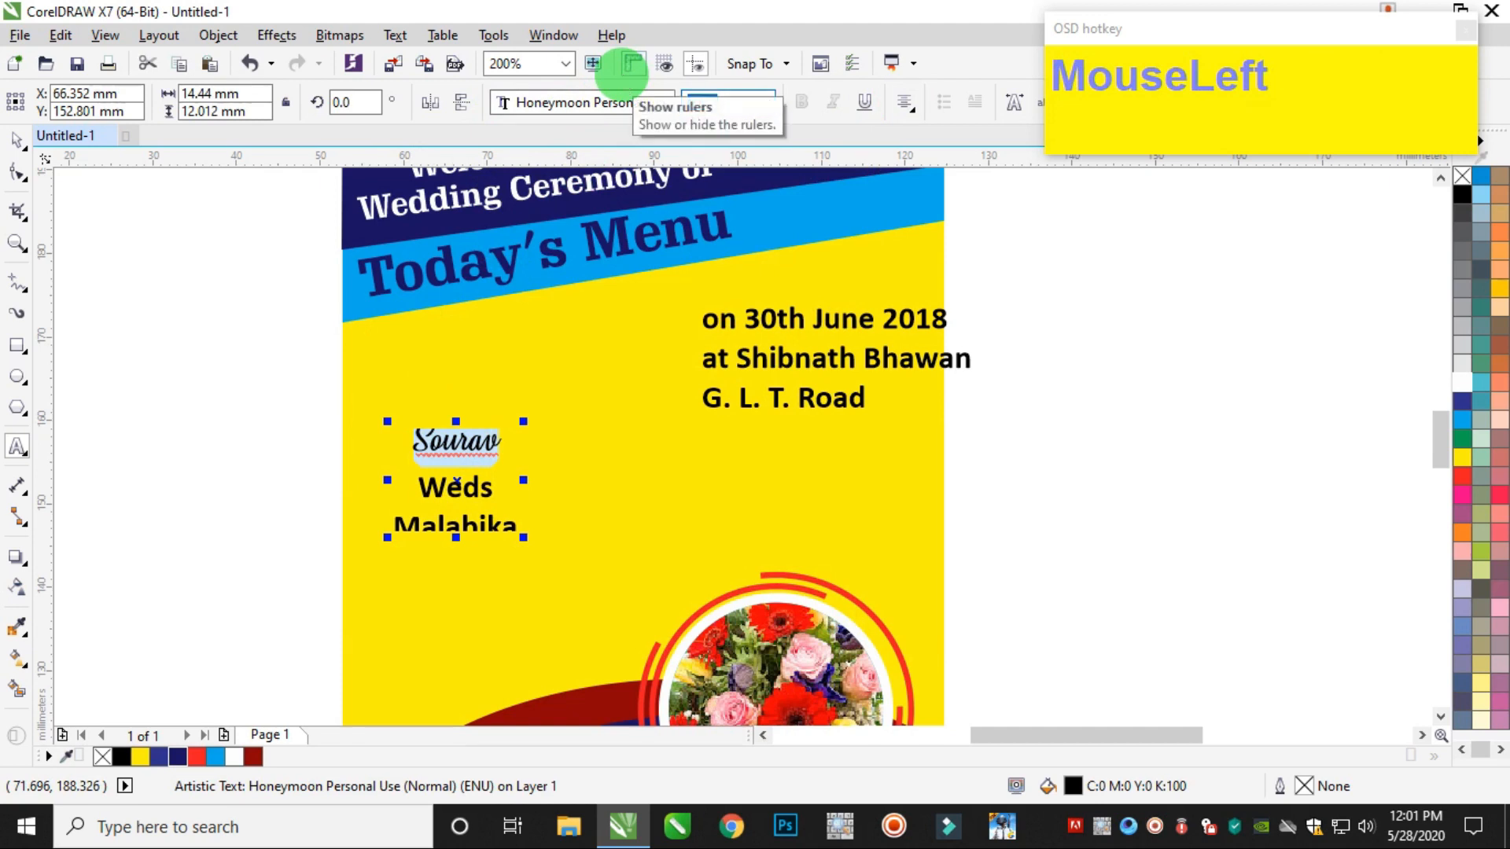
type("20")
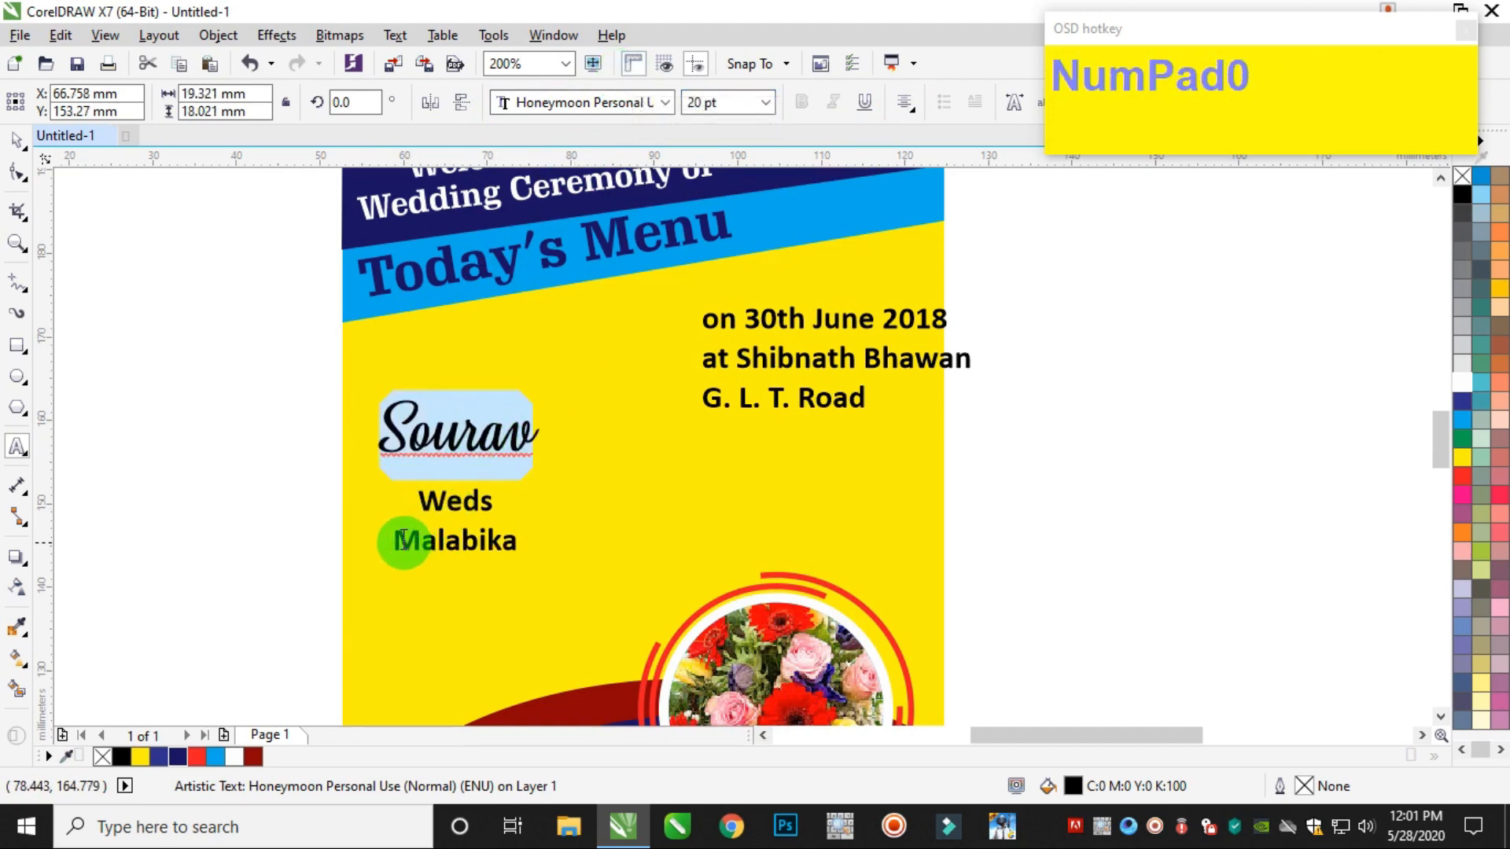
Enlarge the bride's name to 20 pt and tighten the line spacing of the couple text
left_click_drag(403, 541, 606, 540)
left_click(731, 104)
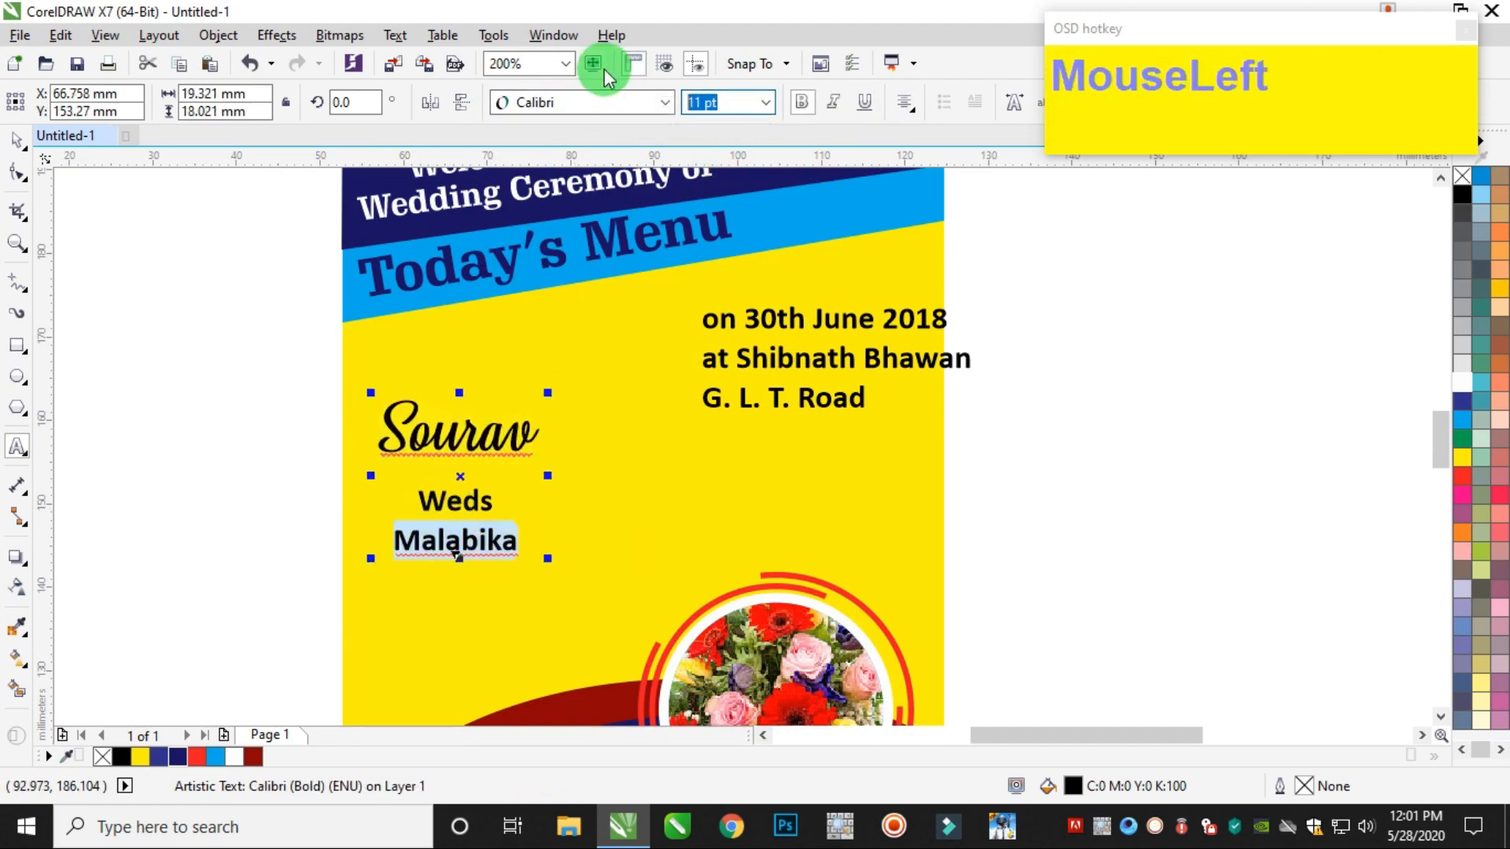
type("20")
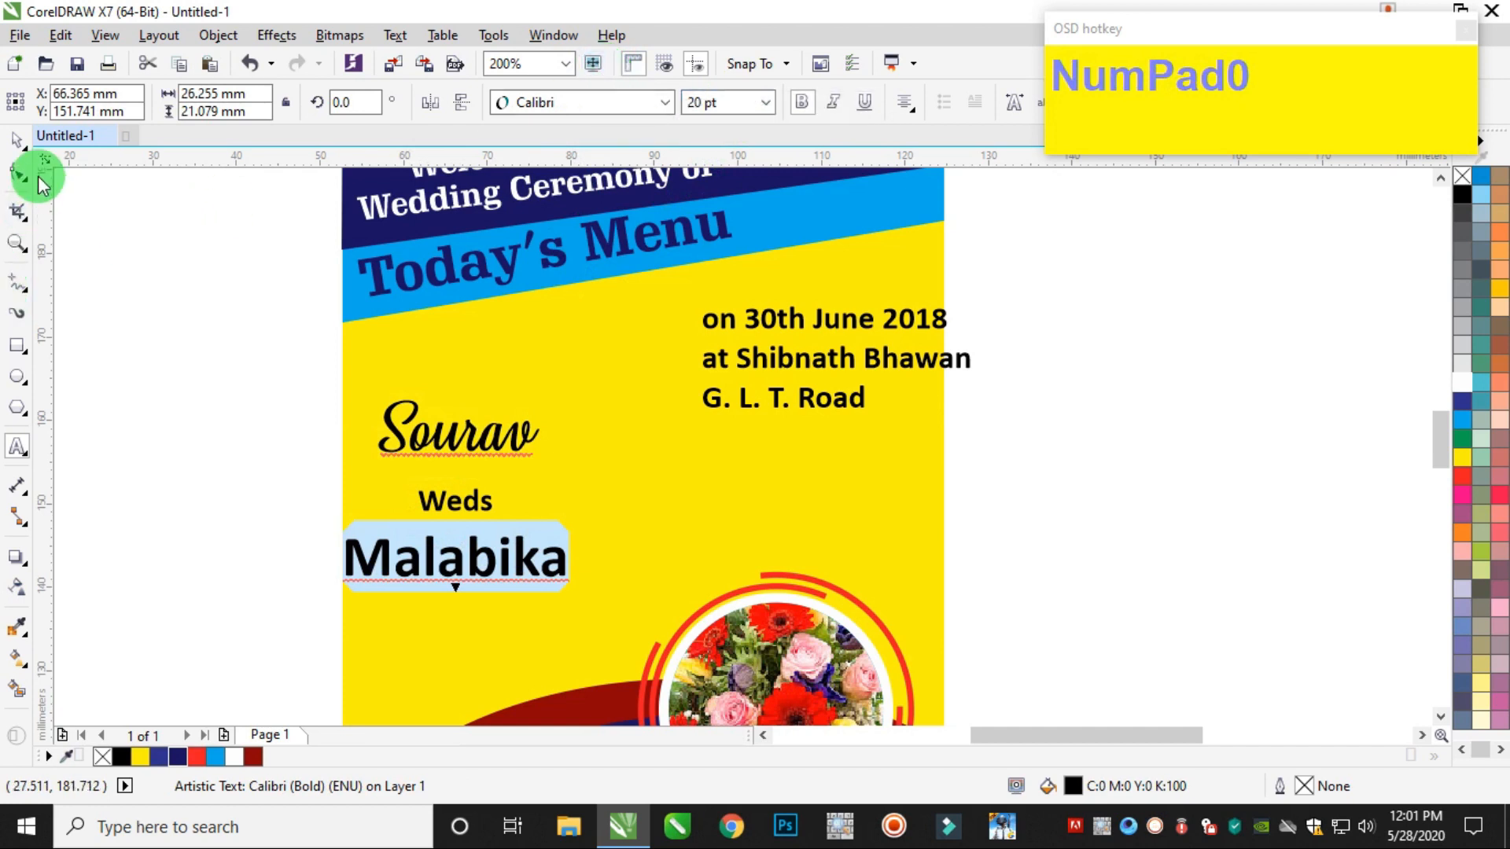
left_click(38, 180)
left_click_drag(337, 580, 361, 523)
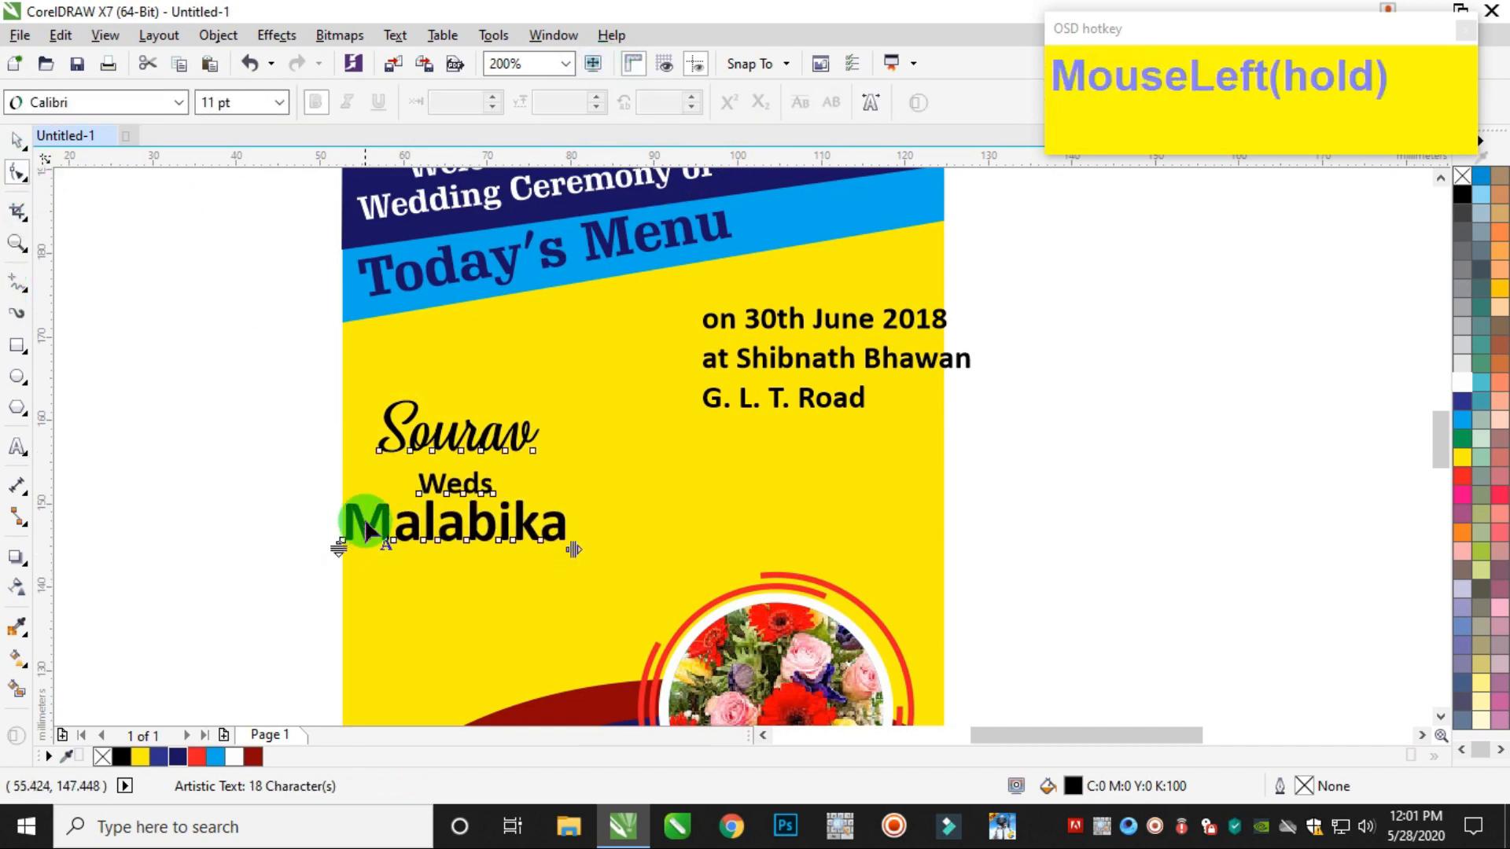
Set the bride's name in the Honeymoon Personal Use font and slightly readjust the couple text's line spacing
left_click(18, 448)
double_click(351, 522)
left_click(583, 101)
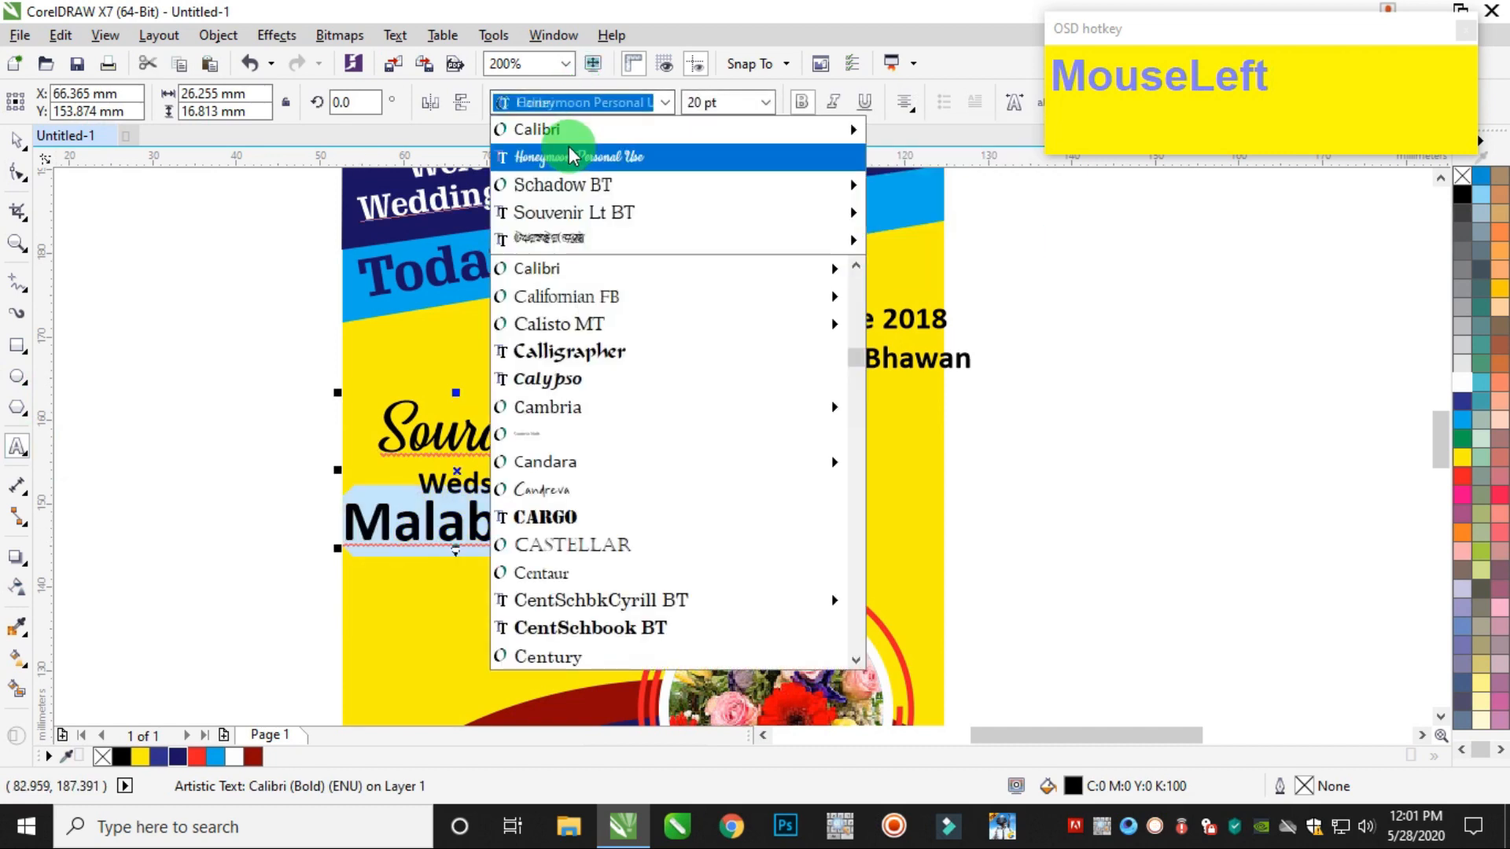
left_click(570, 156)
left_click(15, 180)
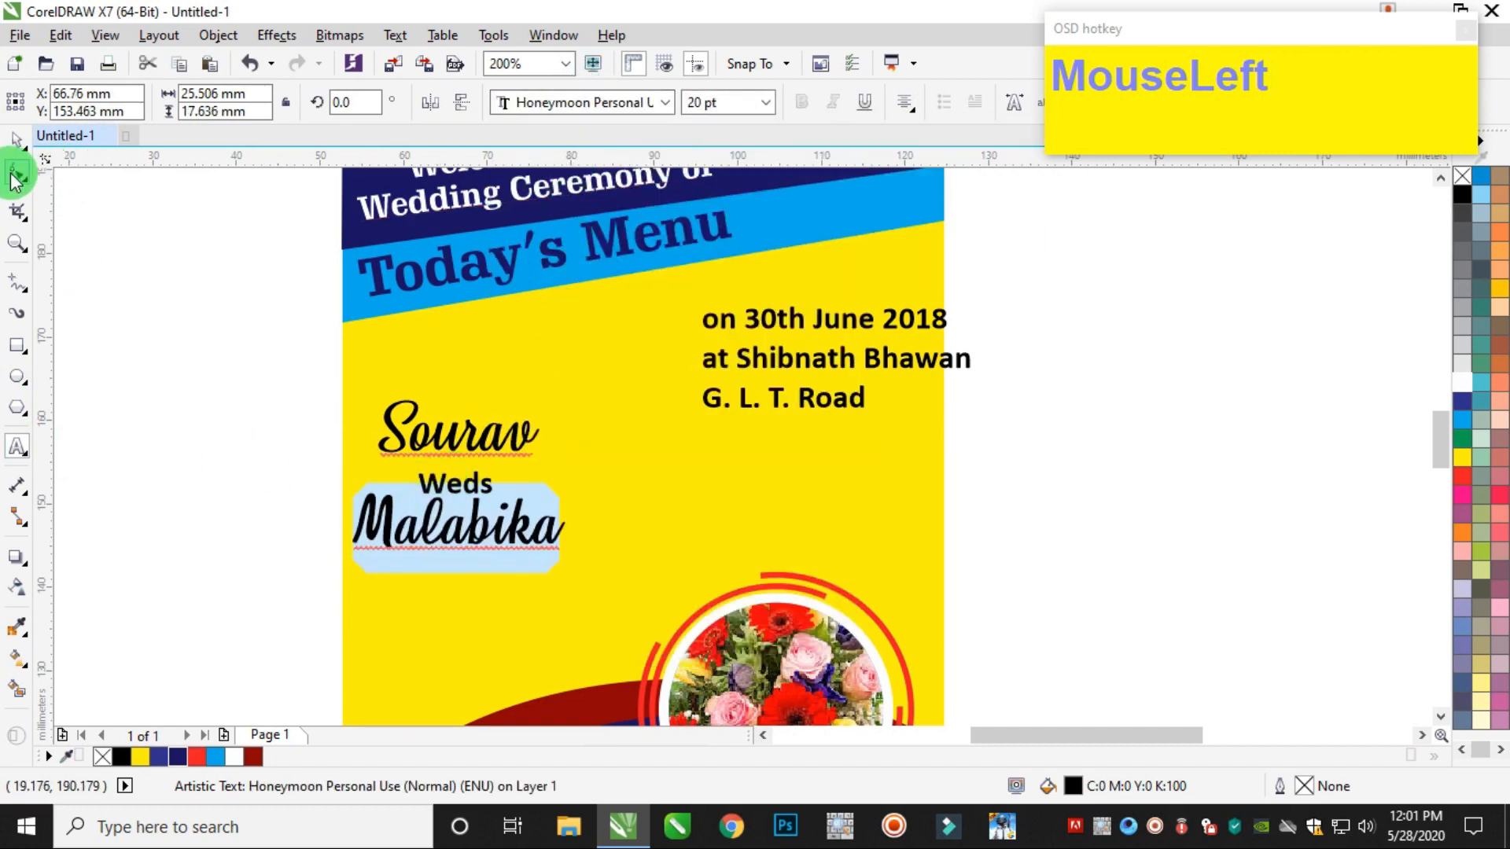
left_click(347, 555)
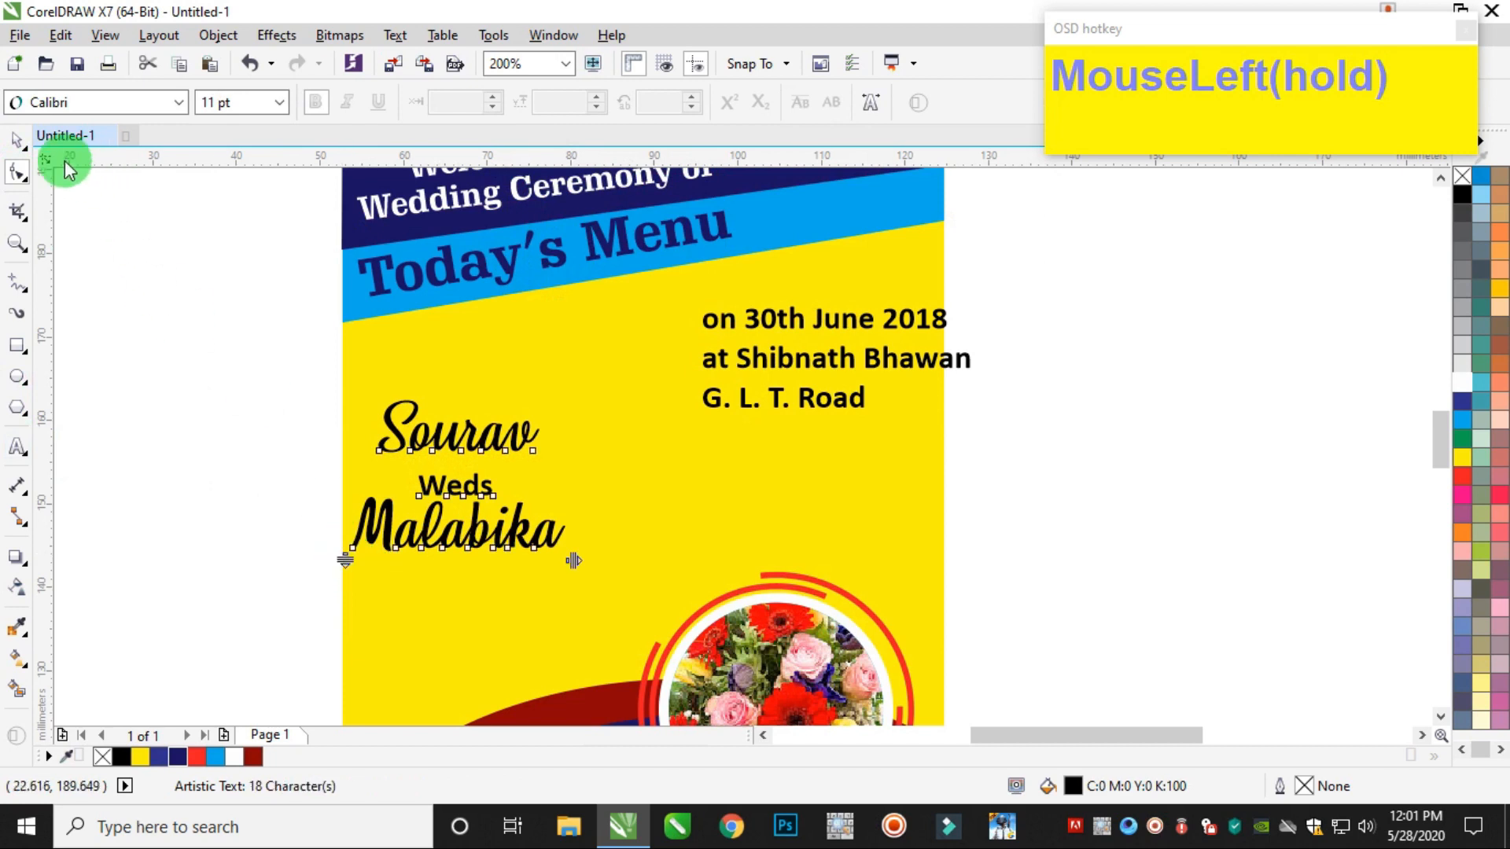
Recolor the whole couple text from black to dark red (C0 M100 Y100 K50)
left_click(16, 140)
left_click(1462, 475)
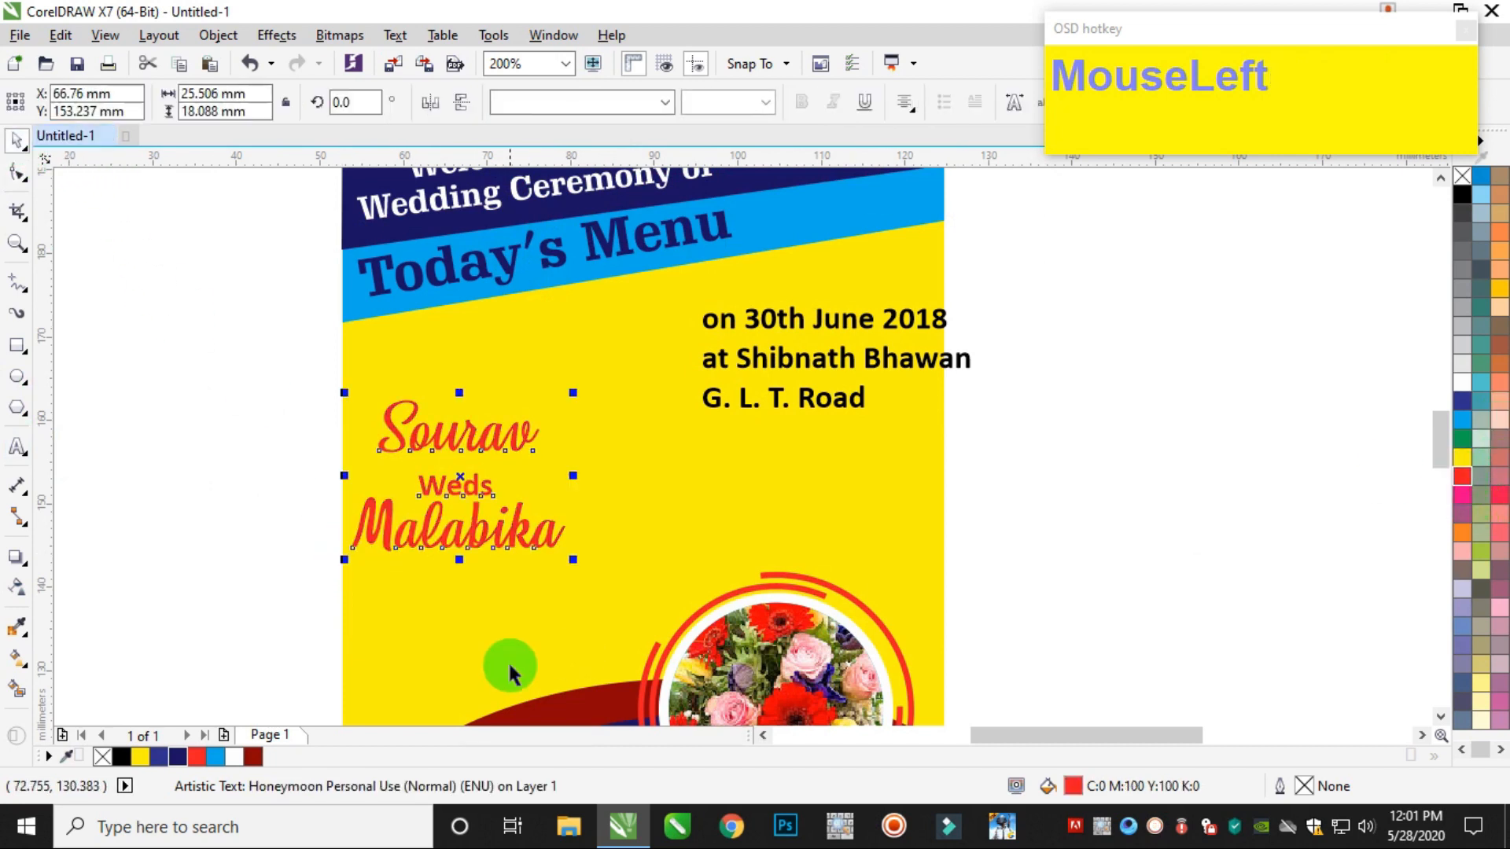
left_click(319, 678)
Place the couple text above the lowered date and venue block and widen it to about 27.6 mm
mouse_move(318, 680)
left_mouse_down()
mouse_move(825, 410)
mouse_move(834, 557)
left_mouse_up()
left_click_drag(518, 441, 817, 299)
left_click_drag(881, 347, 889, 341)
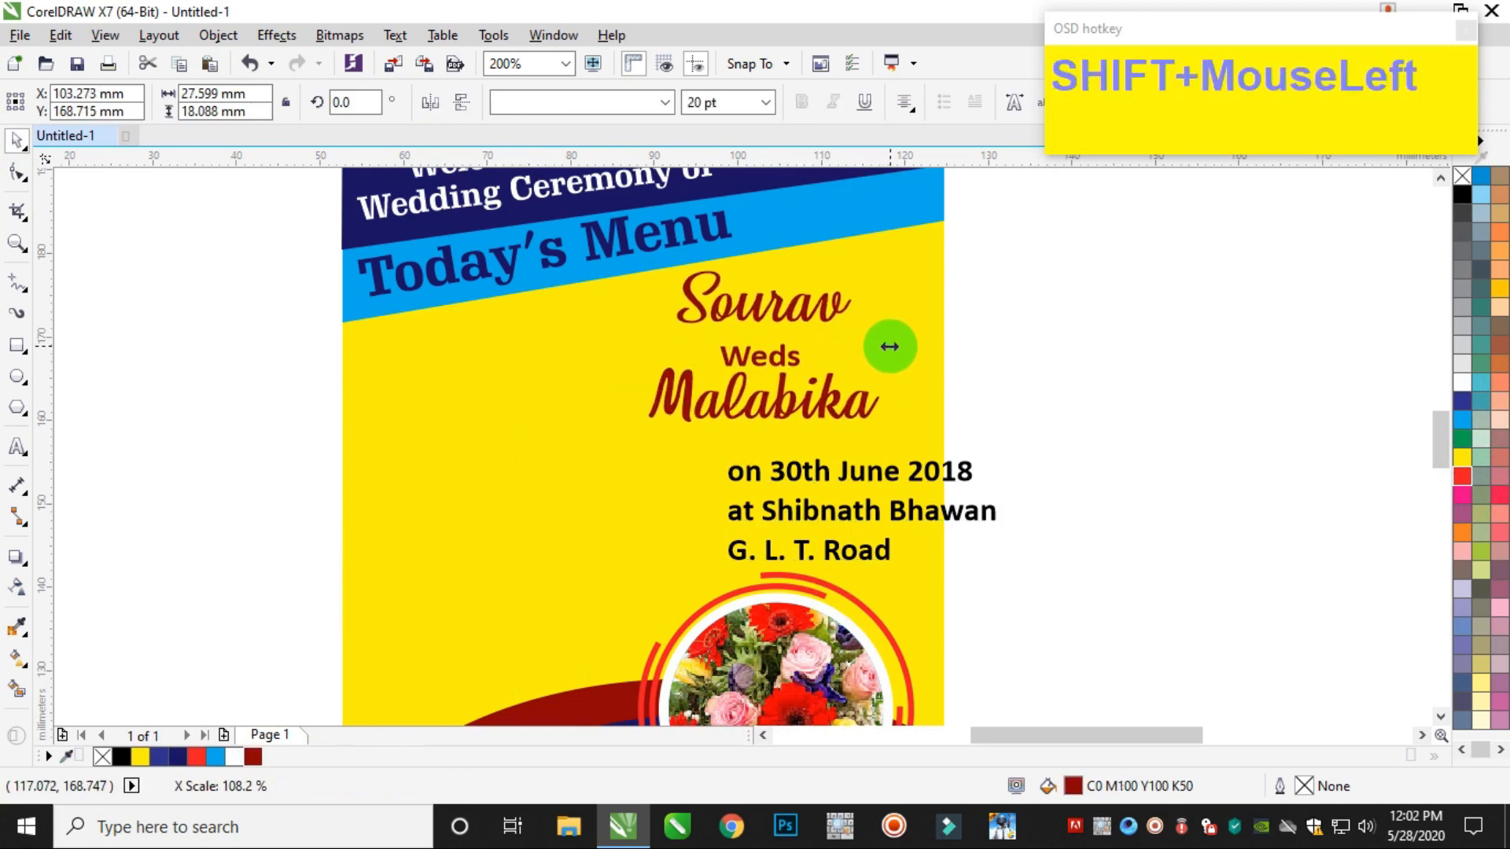
Rotate the couple text to about 12.6° and position it just below the right end of the cyan band
left_click_drag(795, 394, 834, 363)
left_click(834, 363)
left_click_drag(946, 403, 972, 384)
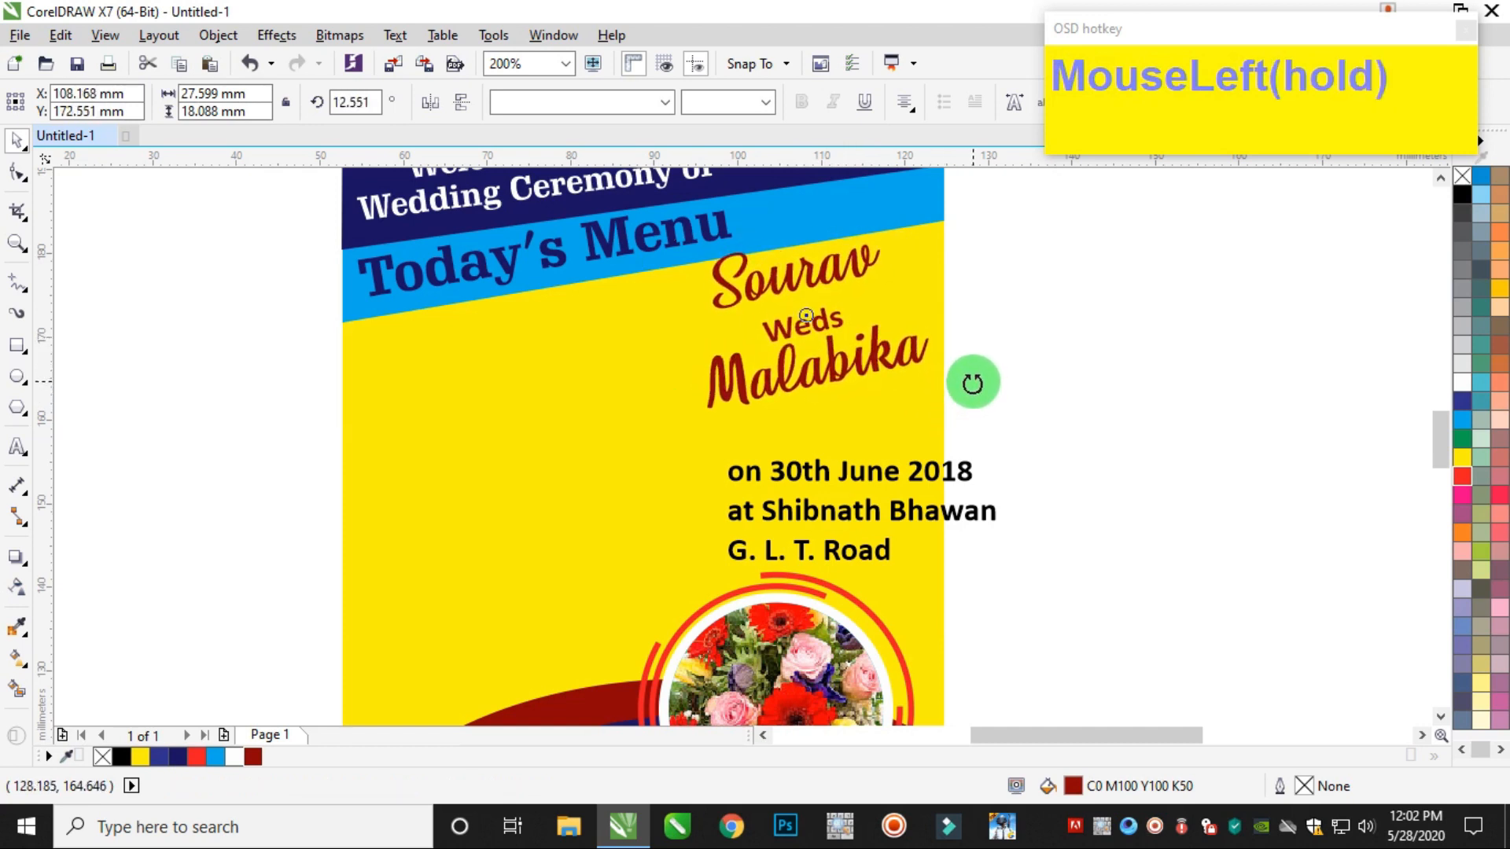
left_click(1043, 378)
left_click_drag(848, 361, 854, 350)
Move the date and venue block up beneath the couple text and set its font to Univers Condensed
left_click_drag(868, 470, 821, 417)
left_click(534, 102)
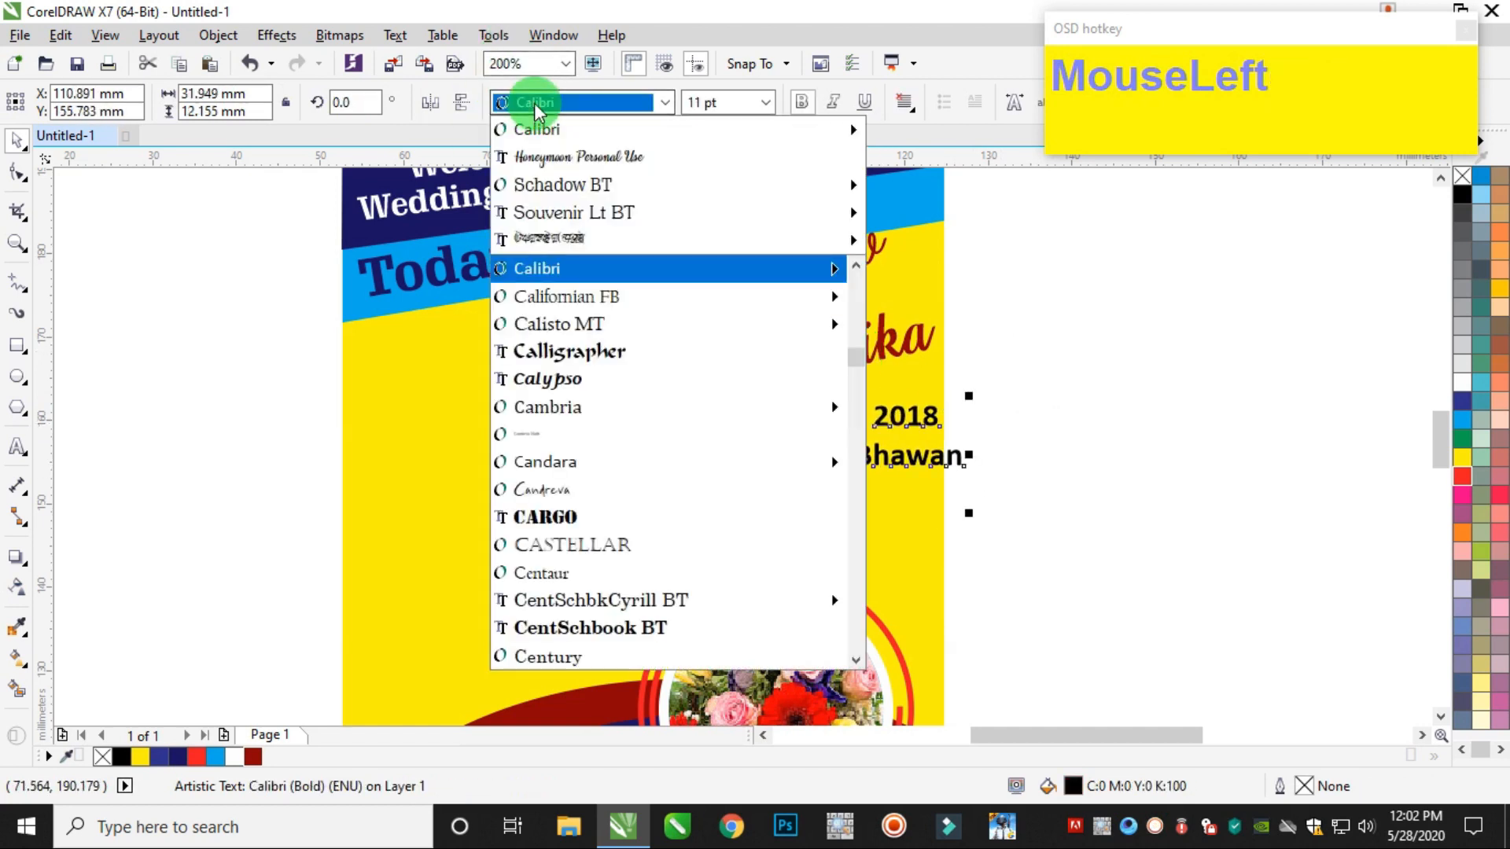
type("uni")
key("Return")
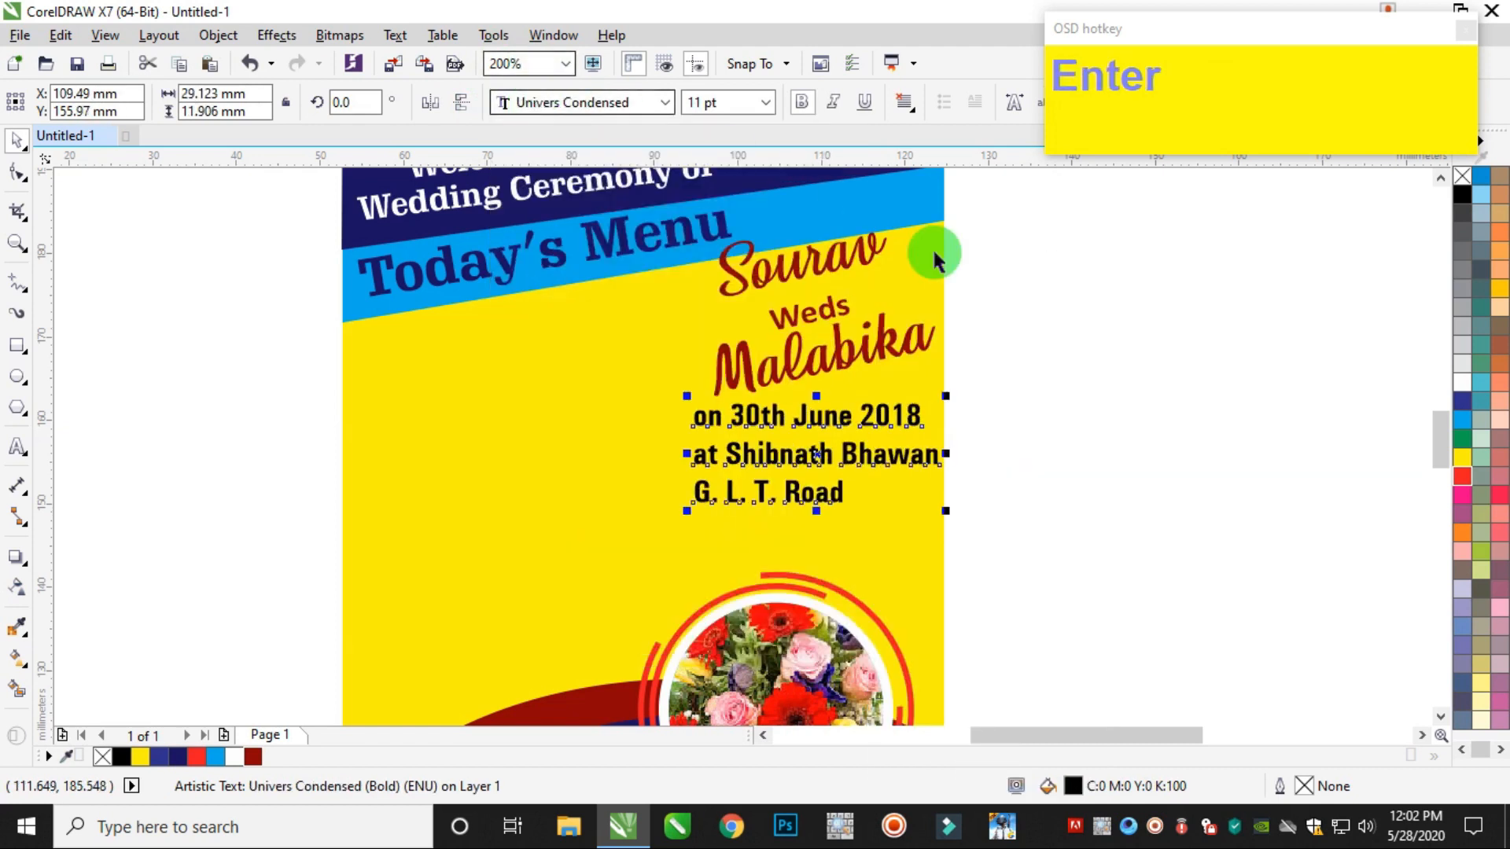
Center-align the date and venue text and recolor it dark blue (C100 M100 Y0 K40)
left_click(905, 102)
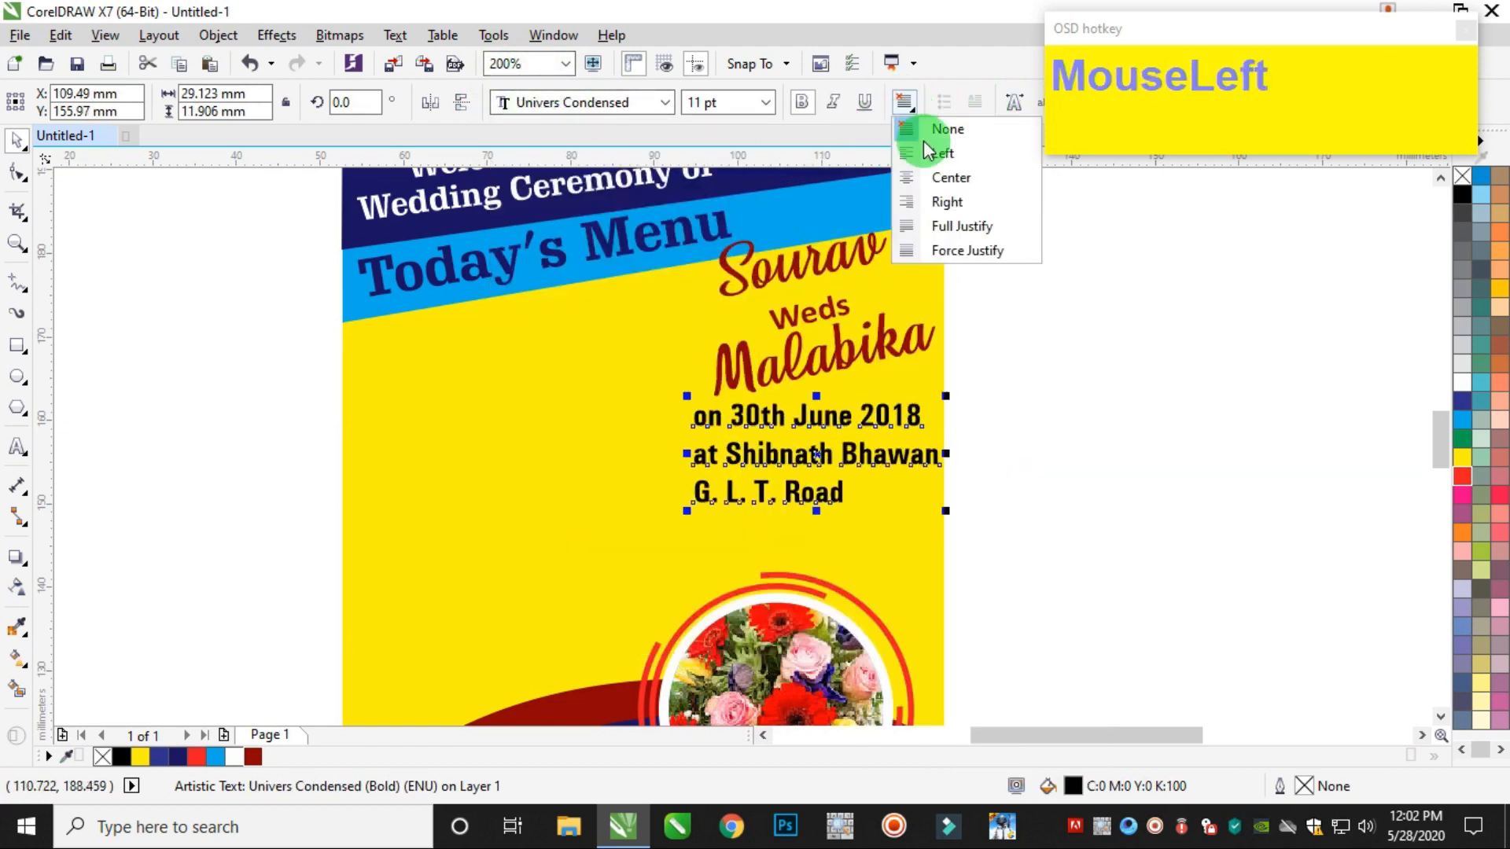
left_click(953, 178)
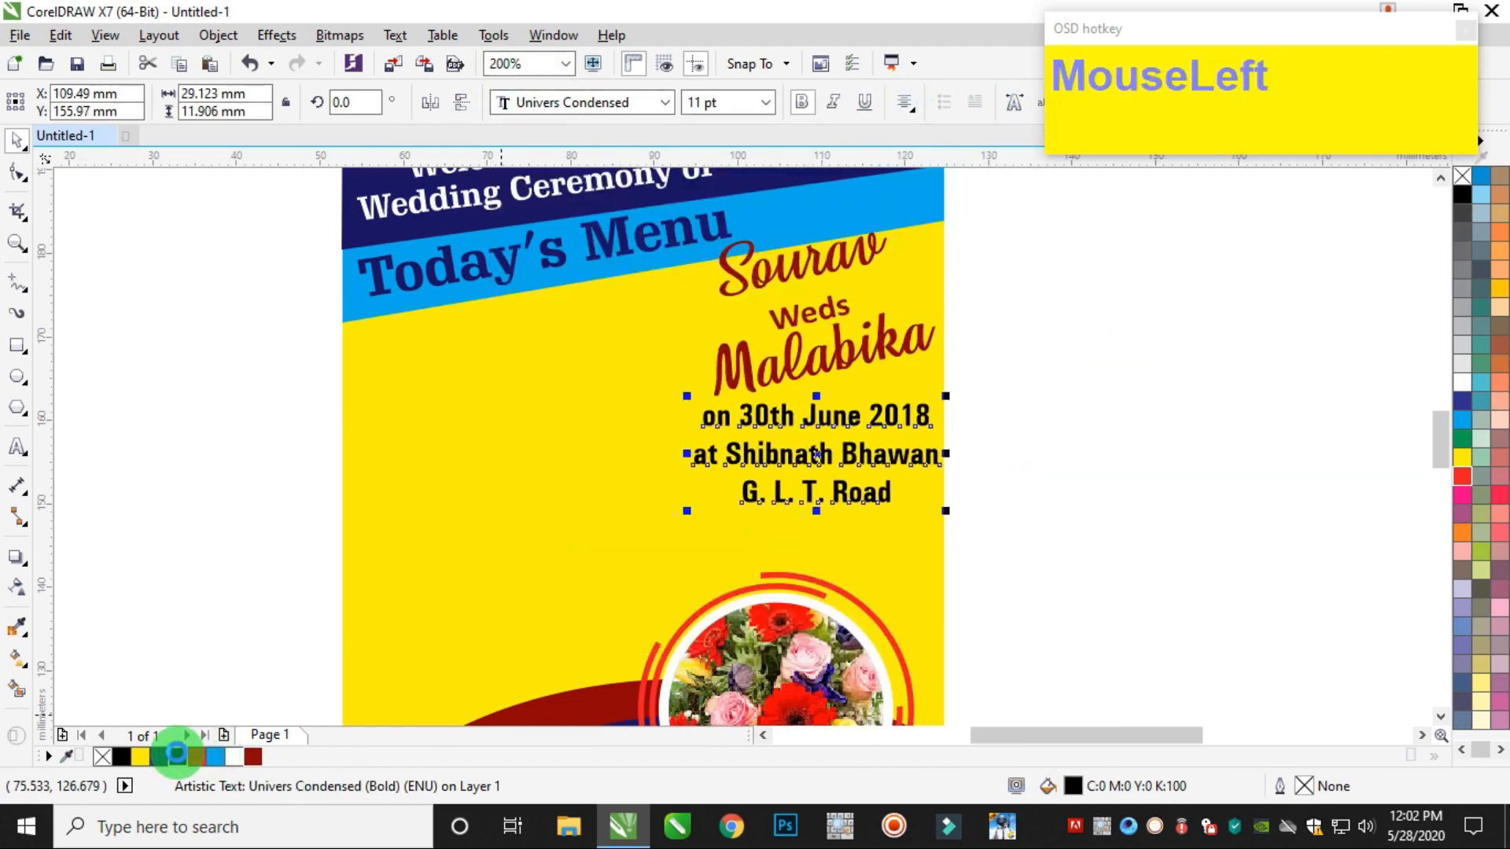
left_click(177, 753)
Move the date and venue block down to just above the bouquet and scale it down slightly
left_click_drag(800, 454, 795, 496)
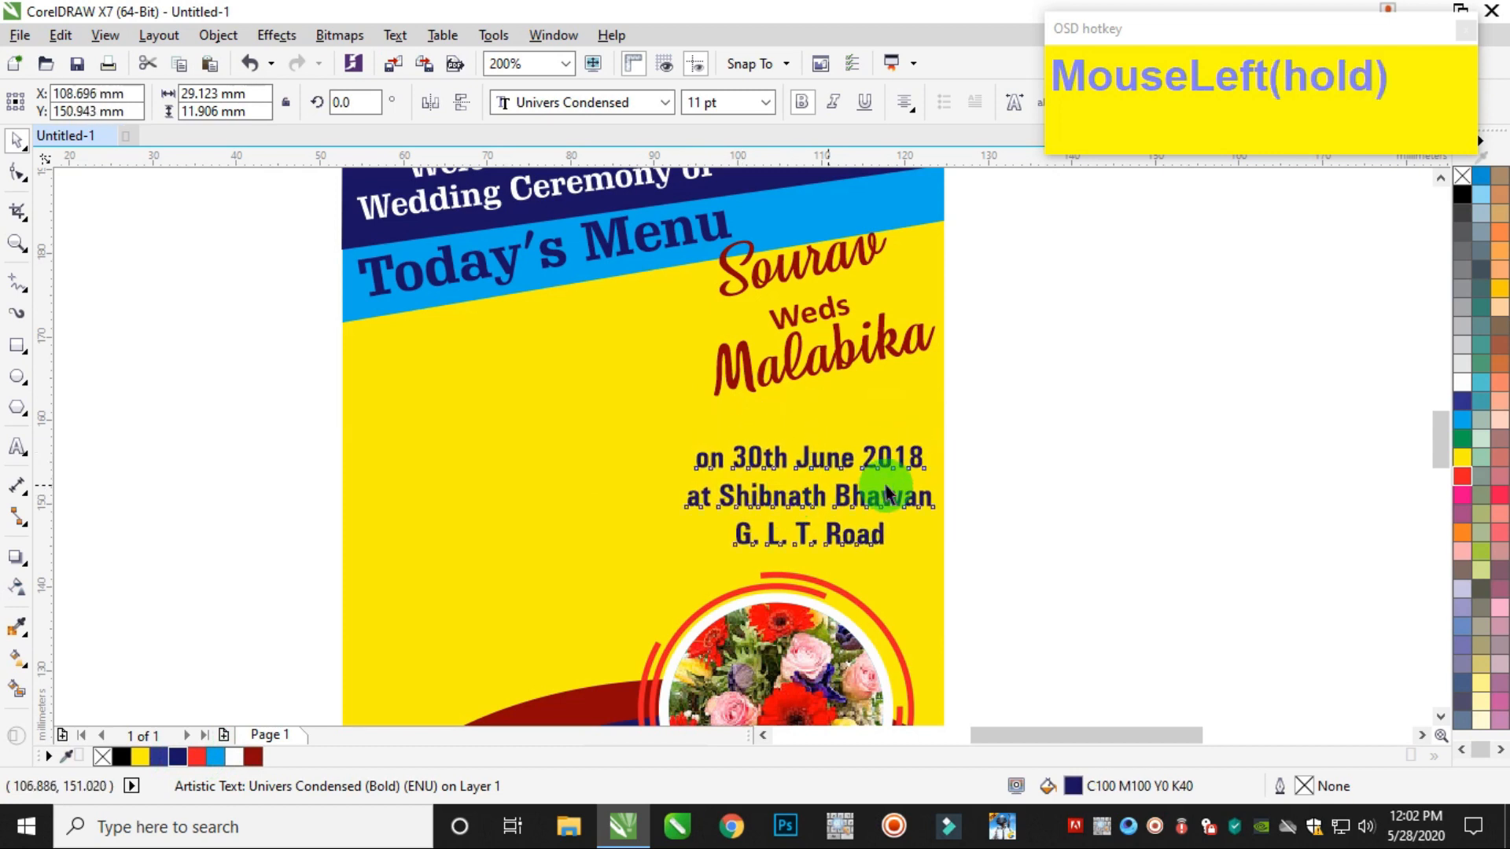
left_click_drag(941, 494, 935, 493)
left_click(1014, 275)
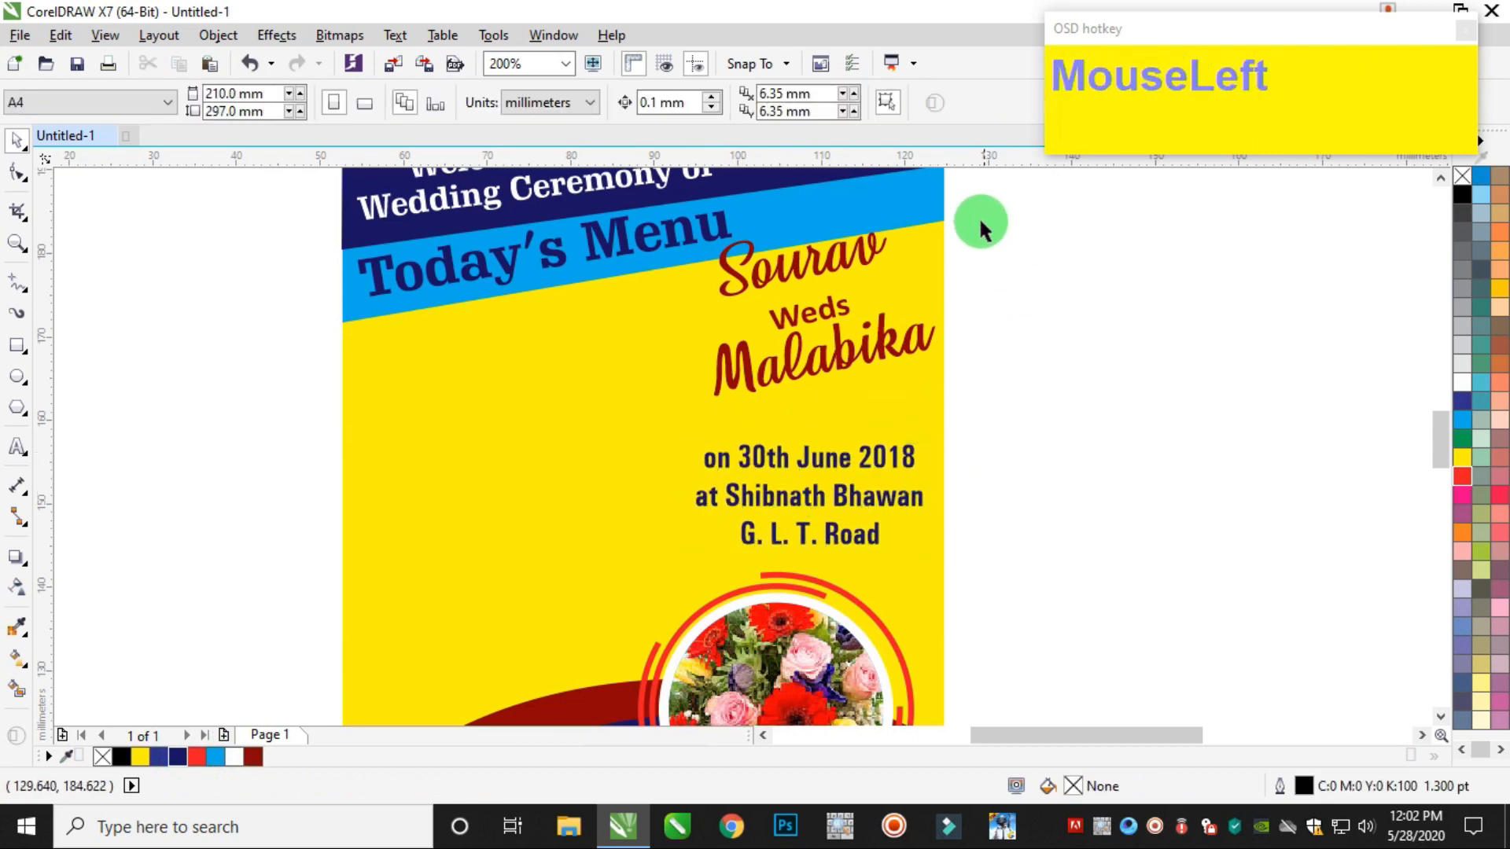
Move the whole couple text slightly down, closer to the date and venue block
left_click_drag(978, 223, 672, 417)
left_click_drag(791, 365, 787, 385)
scroll(970, 381, "down", 2)
left_click(971, 381)
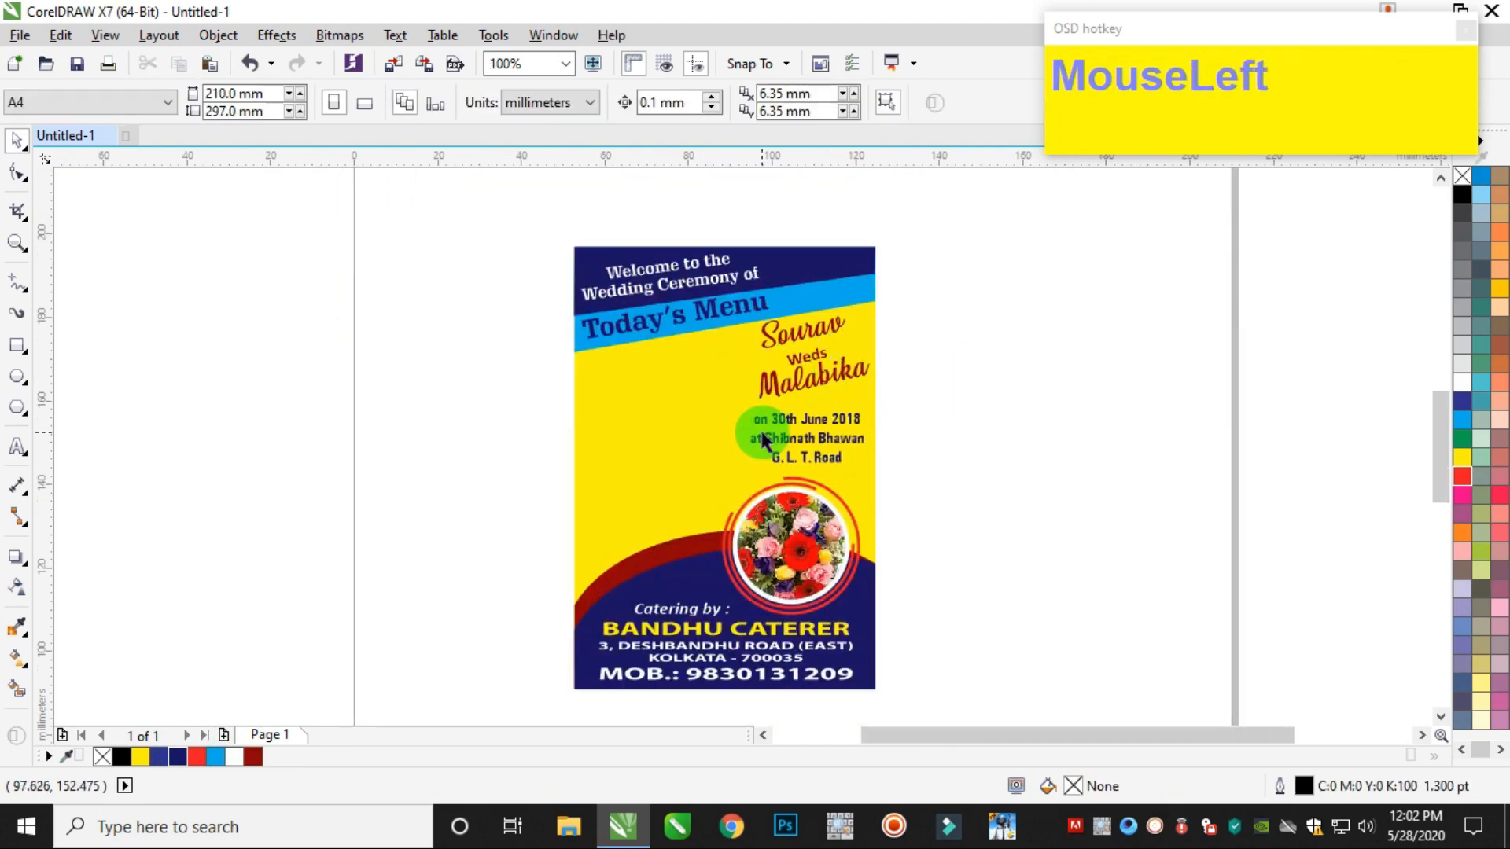
Add the artistic text "Kachuri" in Univers Condensed on the yellow area below the Today's Menu heading
scroll(670, 379, "up", 2)
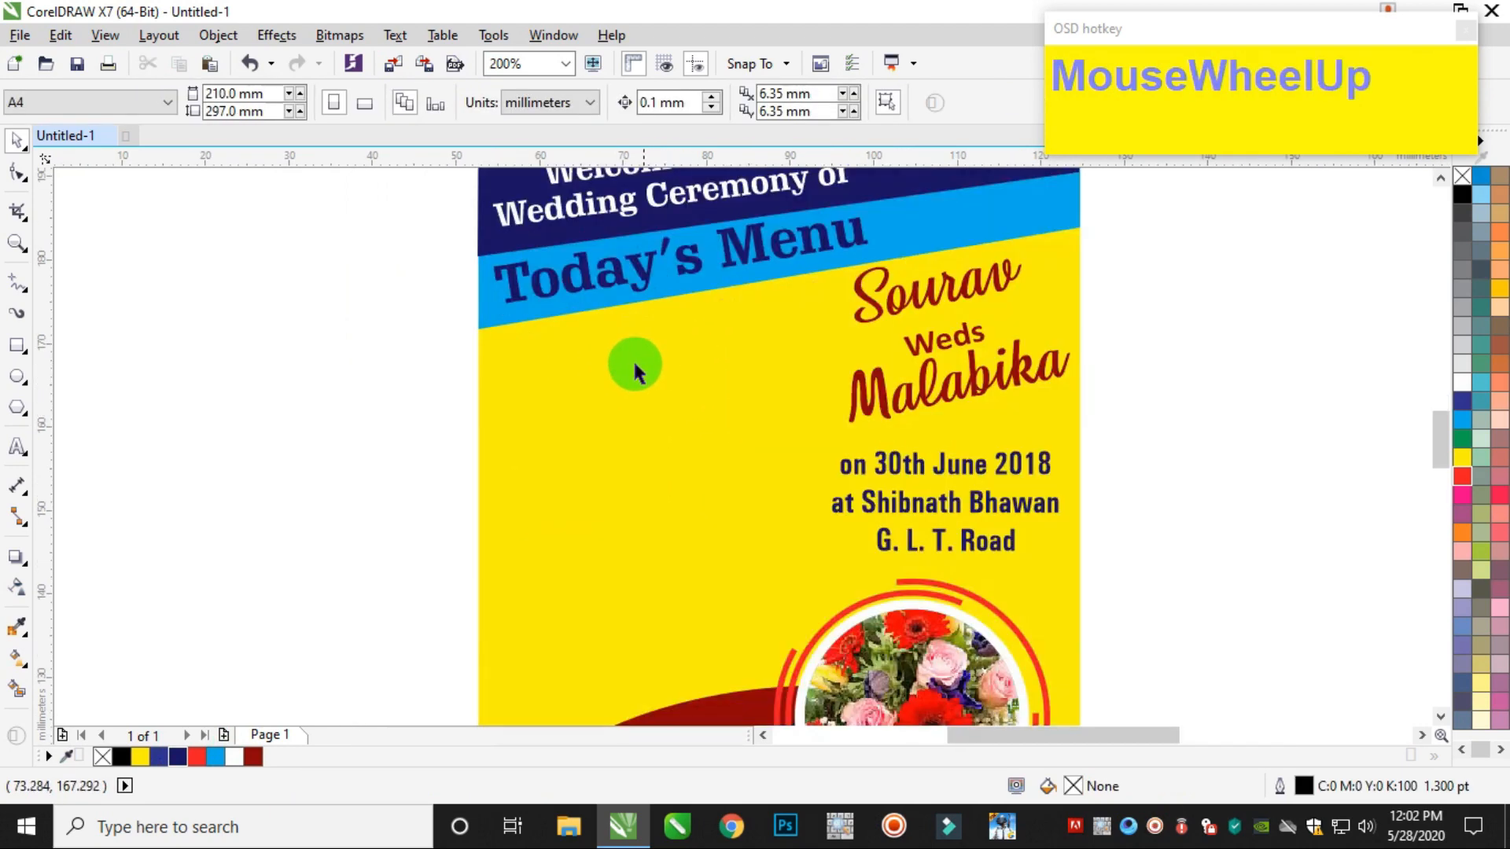
left_click(17, 444)
left_click(582, 345)
left_click(558, 102)
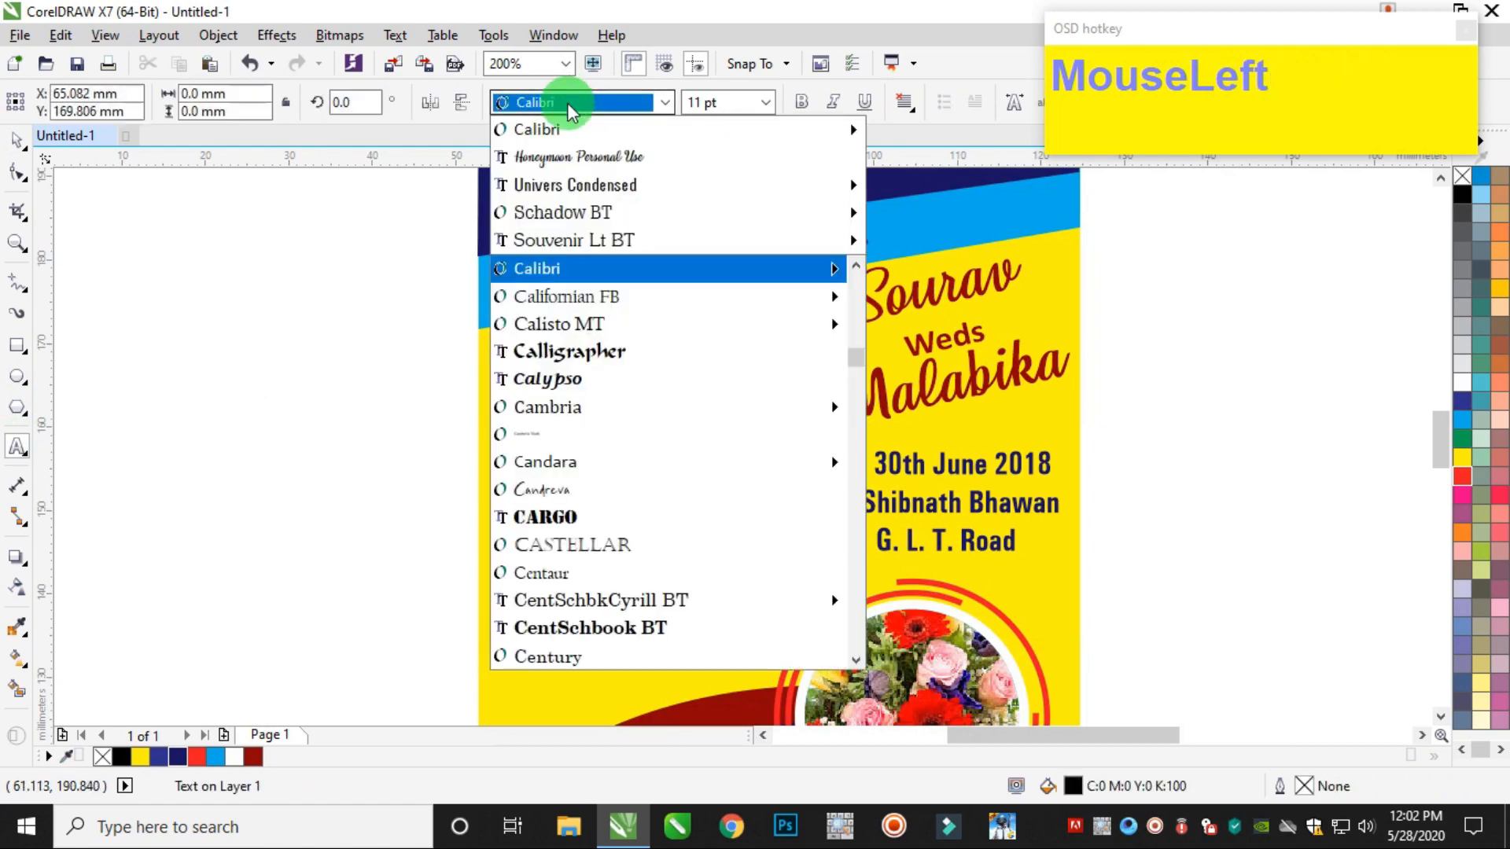
left_click(560, 182)
type("Ka")
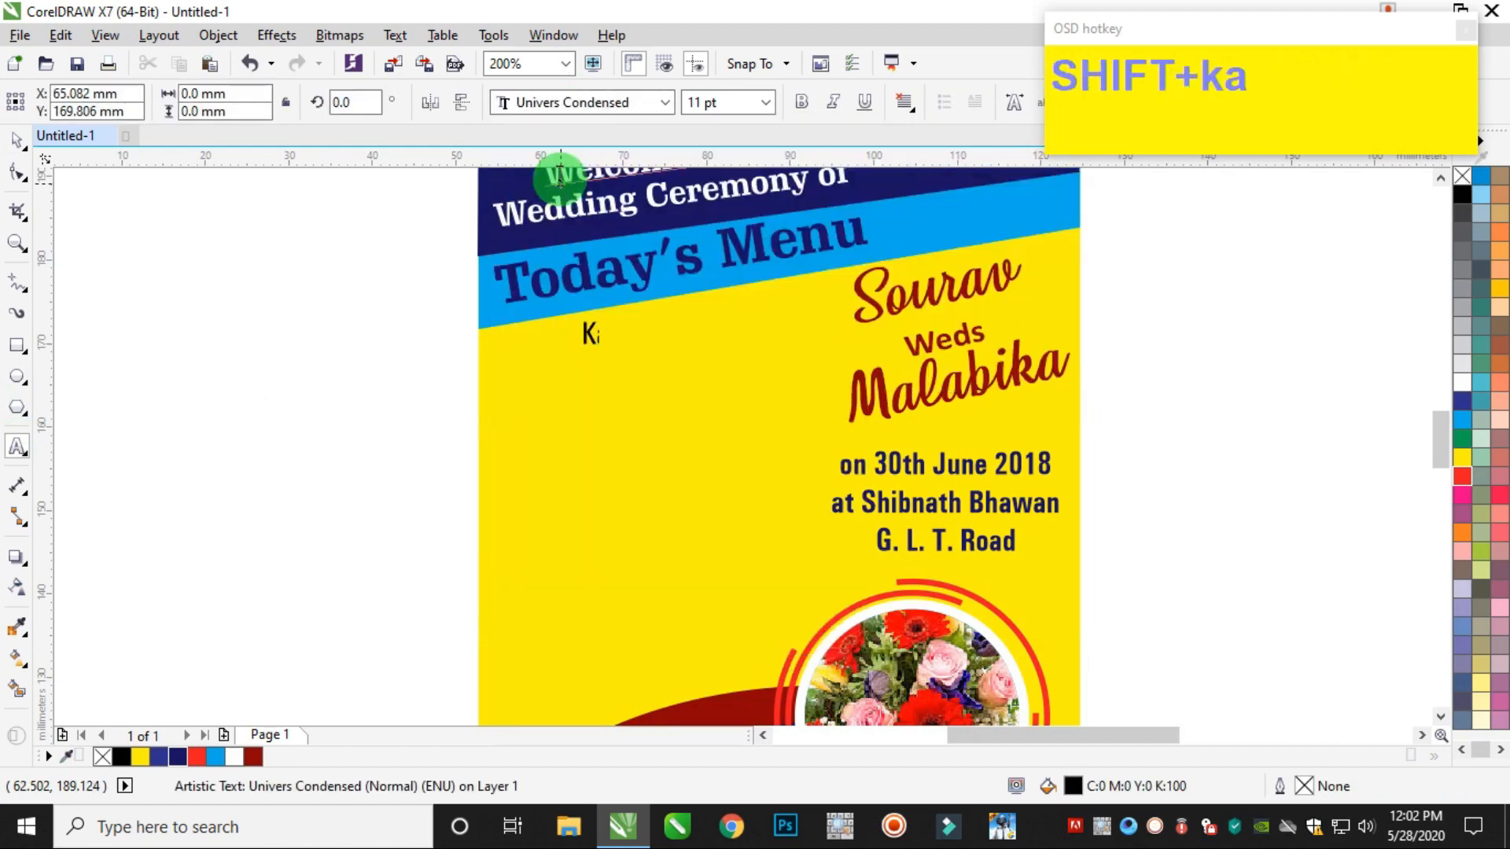
type("ch")
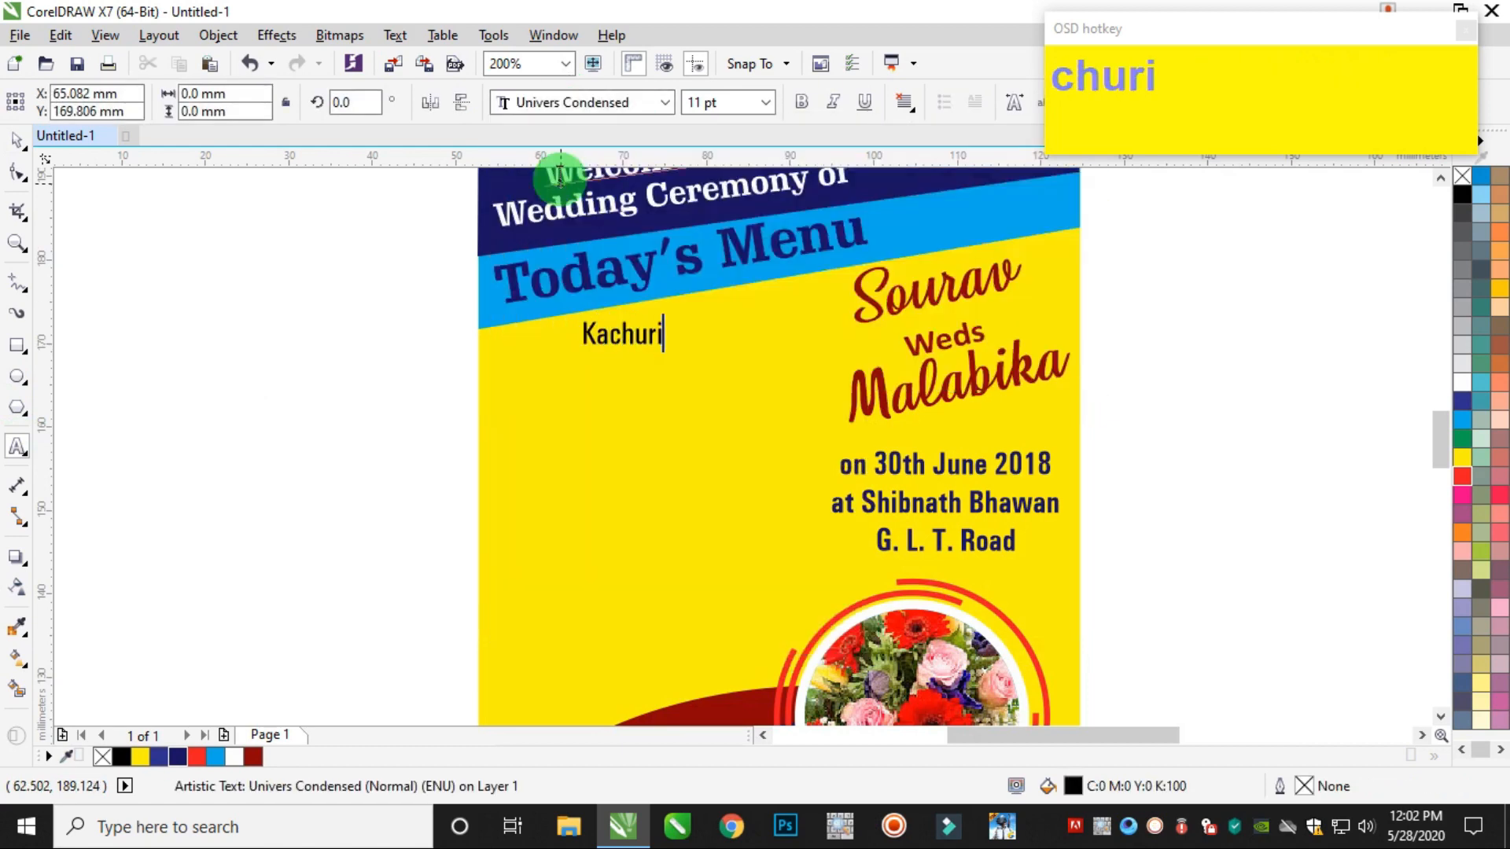
type("uri")
Format the whole Kachuri text as 14 pt bold in dark red (C0 M100 Y100 K50)
key("ctrl+a")
left_click_drag(731, 100, 494, 101)
type("1")
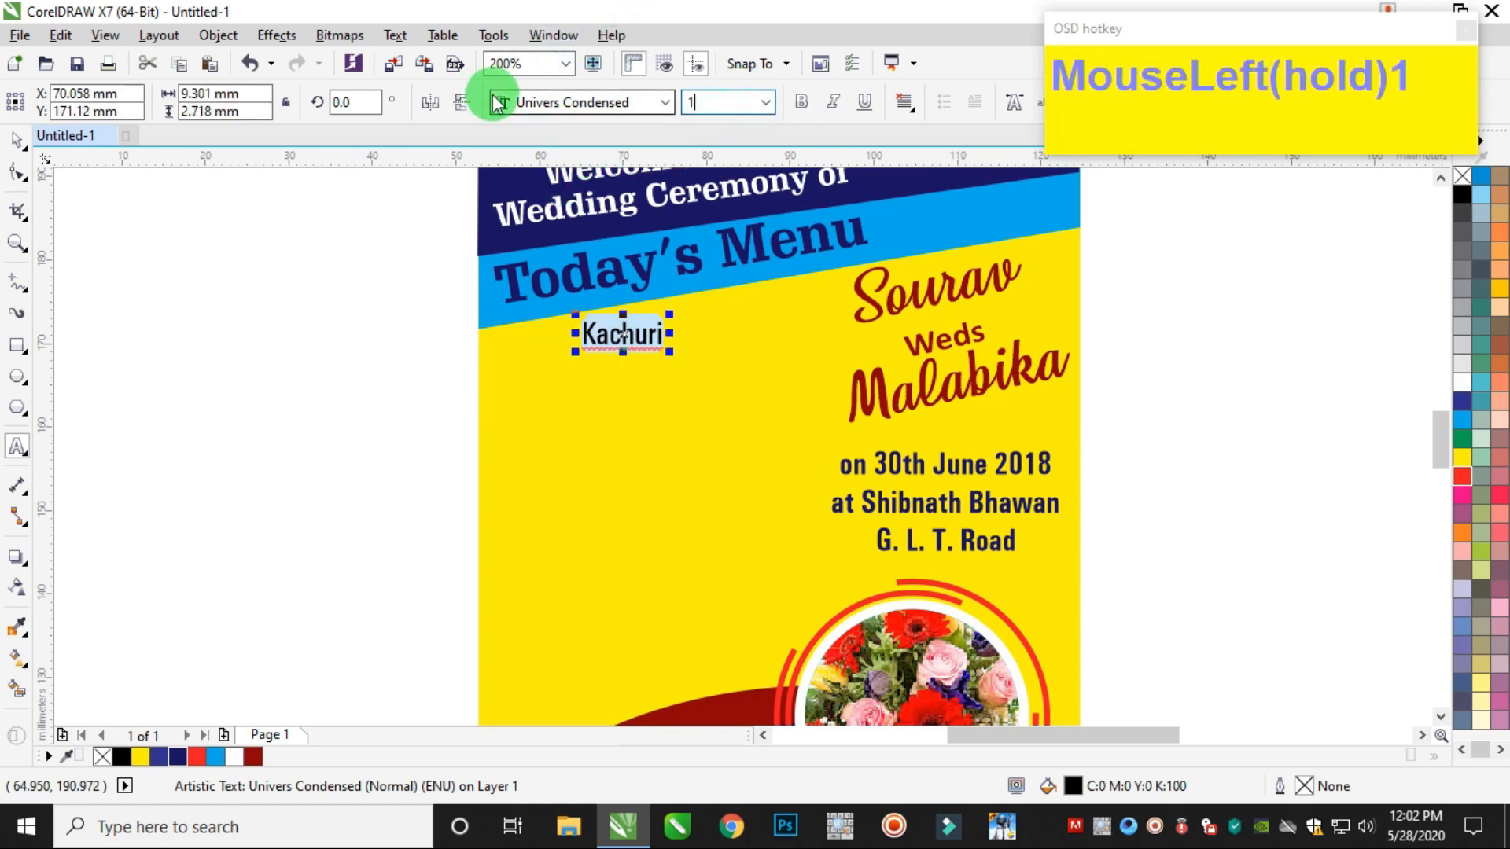
type("4")
key("Return")
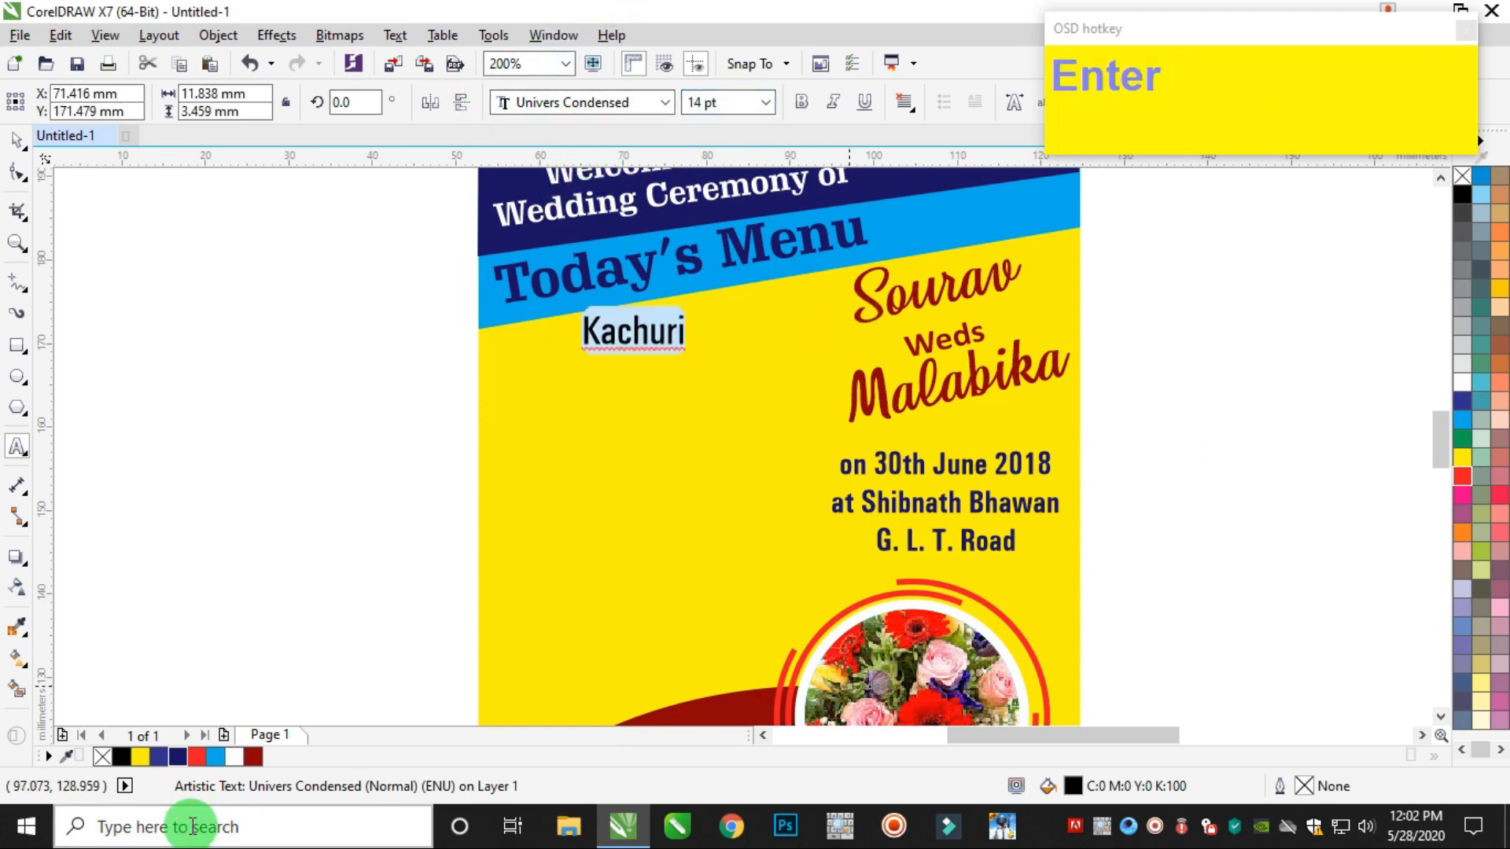
left_click(252, 757)
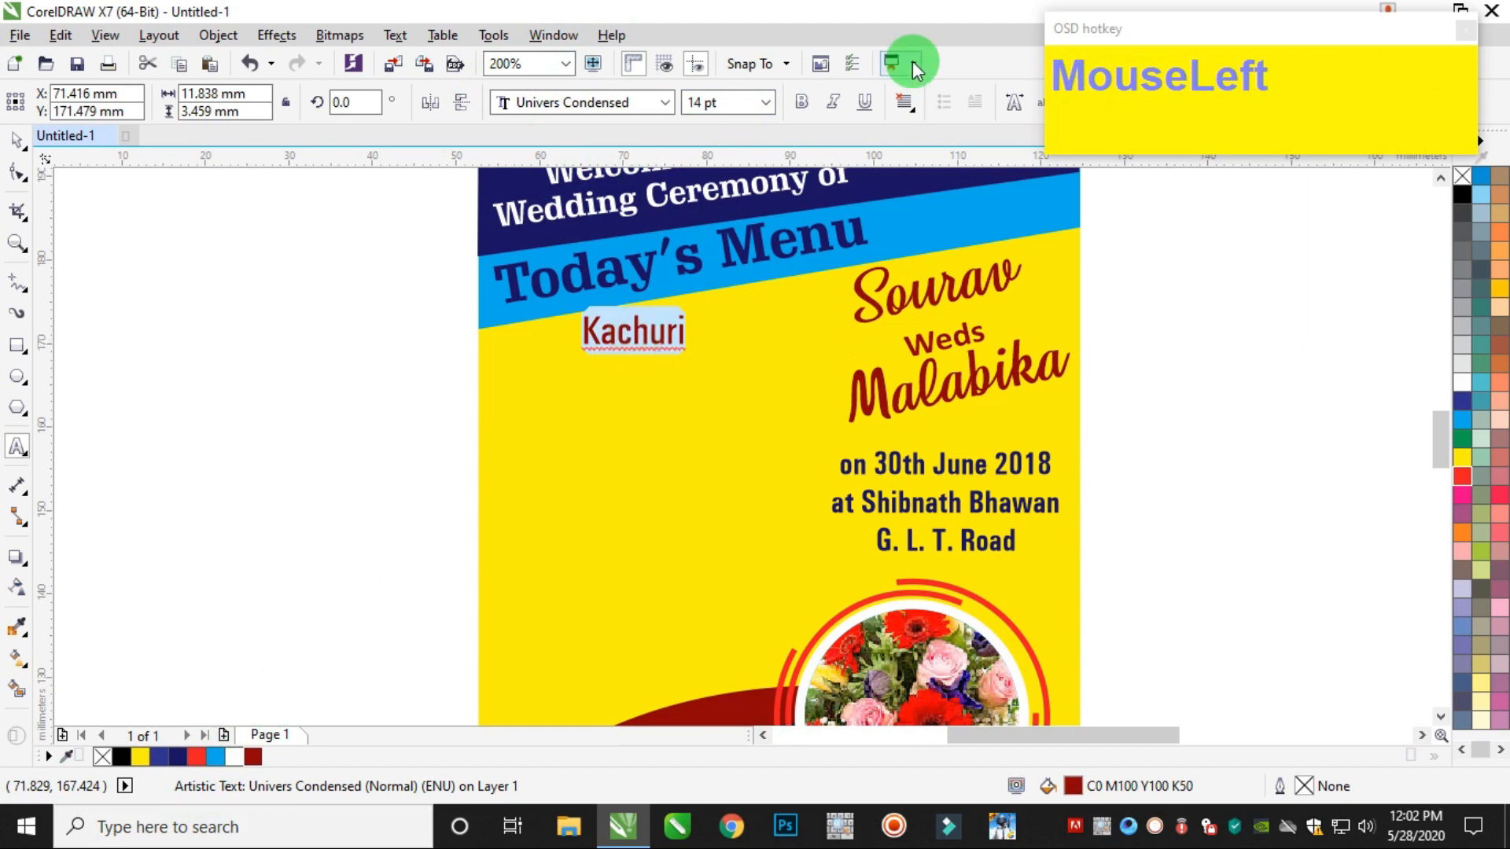
left_click(801, 101)
Set the Kachuri text's font size to 12 pt
left_click_drag(724, 102, 652, 259)
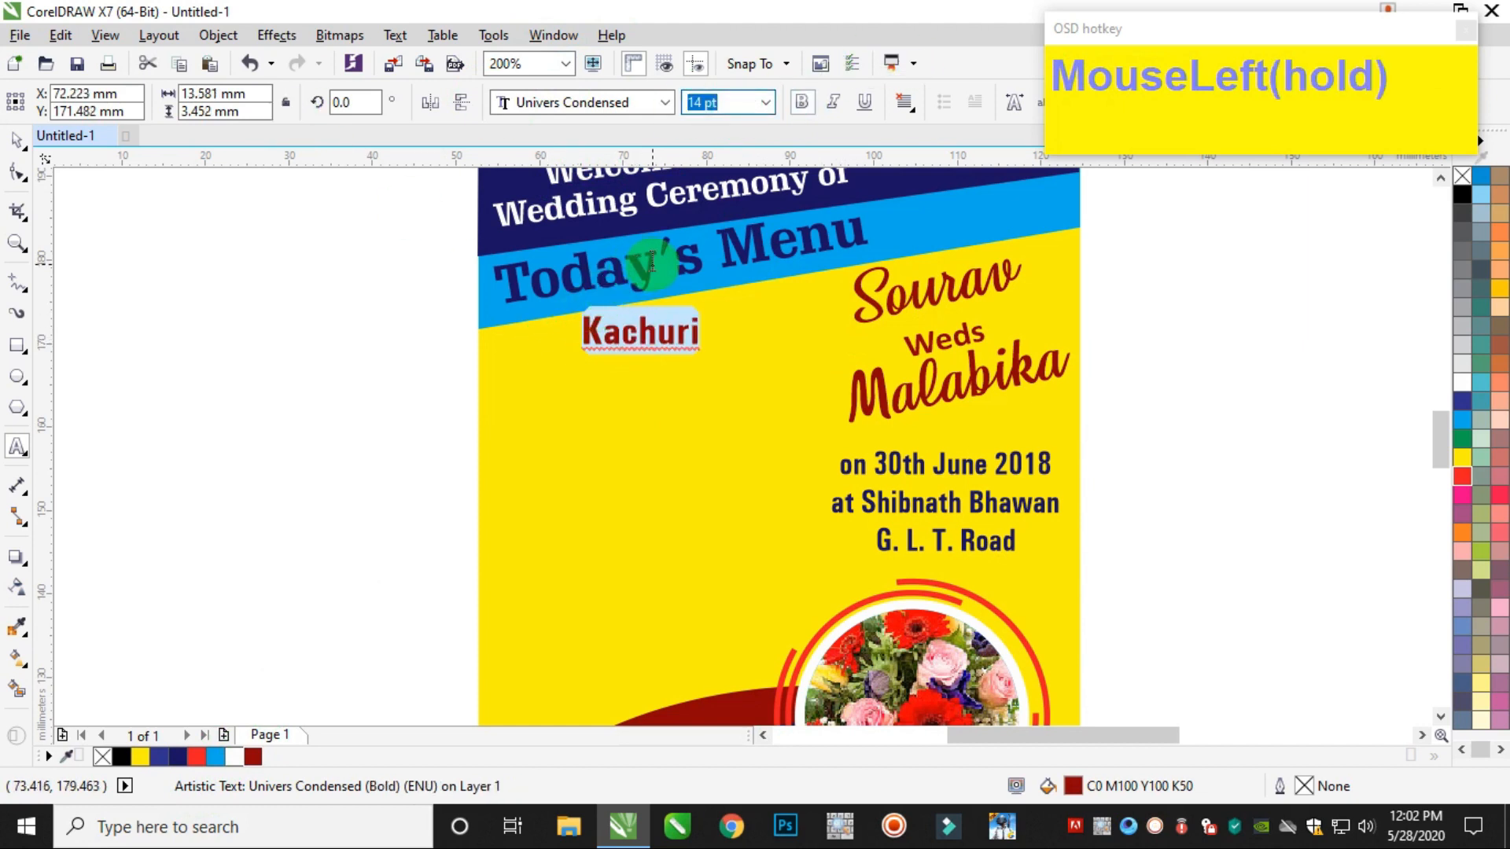
type("12")
key("Return")
Continue the menu text below Kachuri with the lines "Gobi Roast" and "Fish Finger"
key("Right")
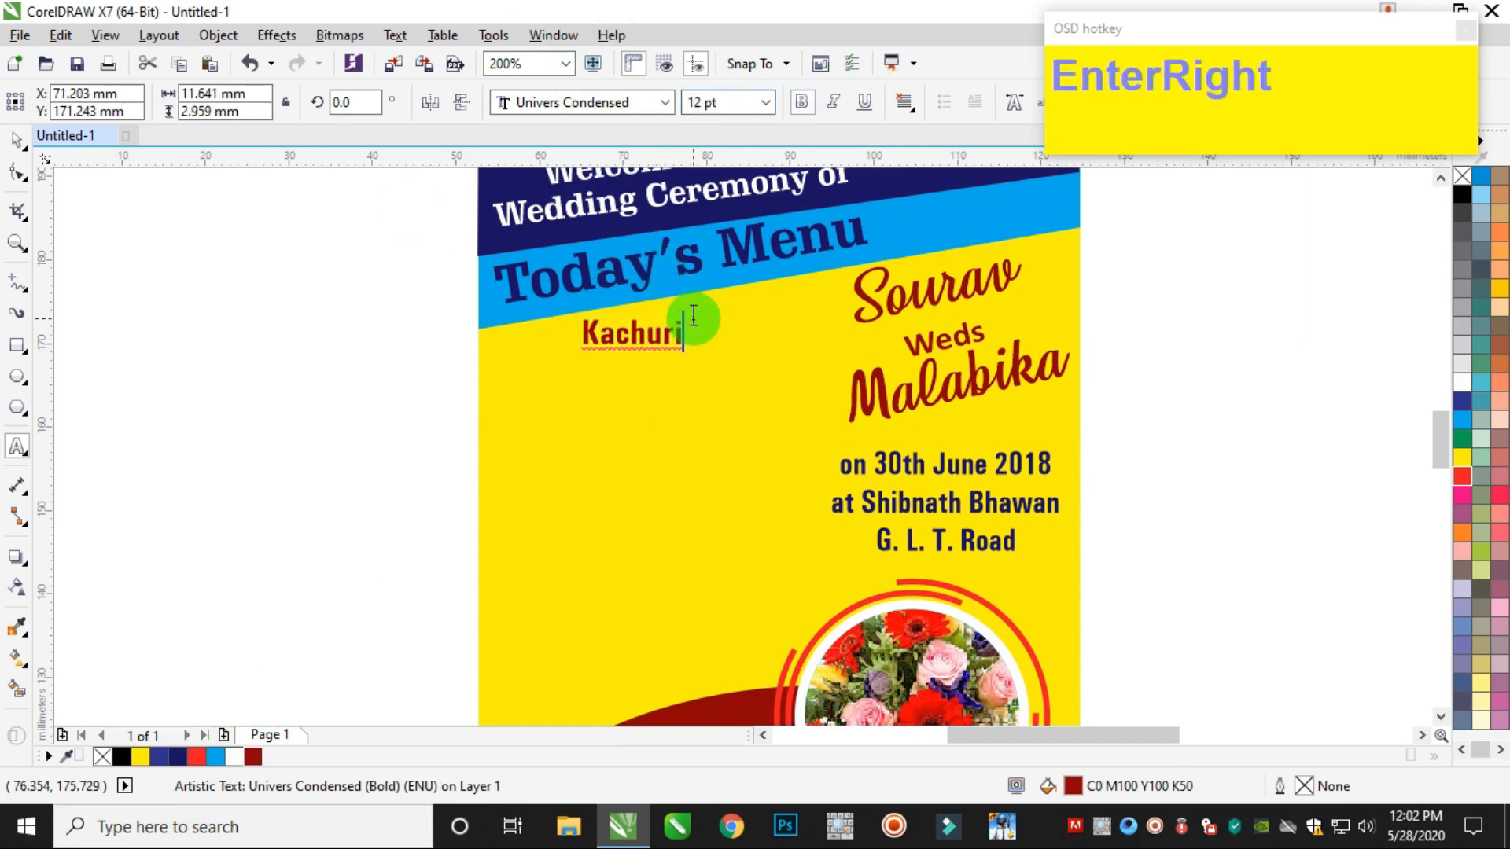
key("Return")
type("Gobi")
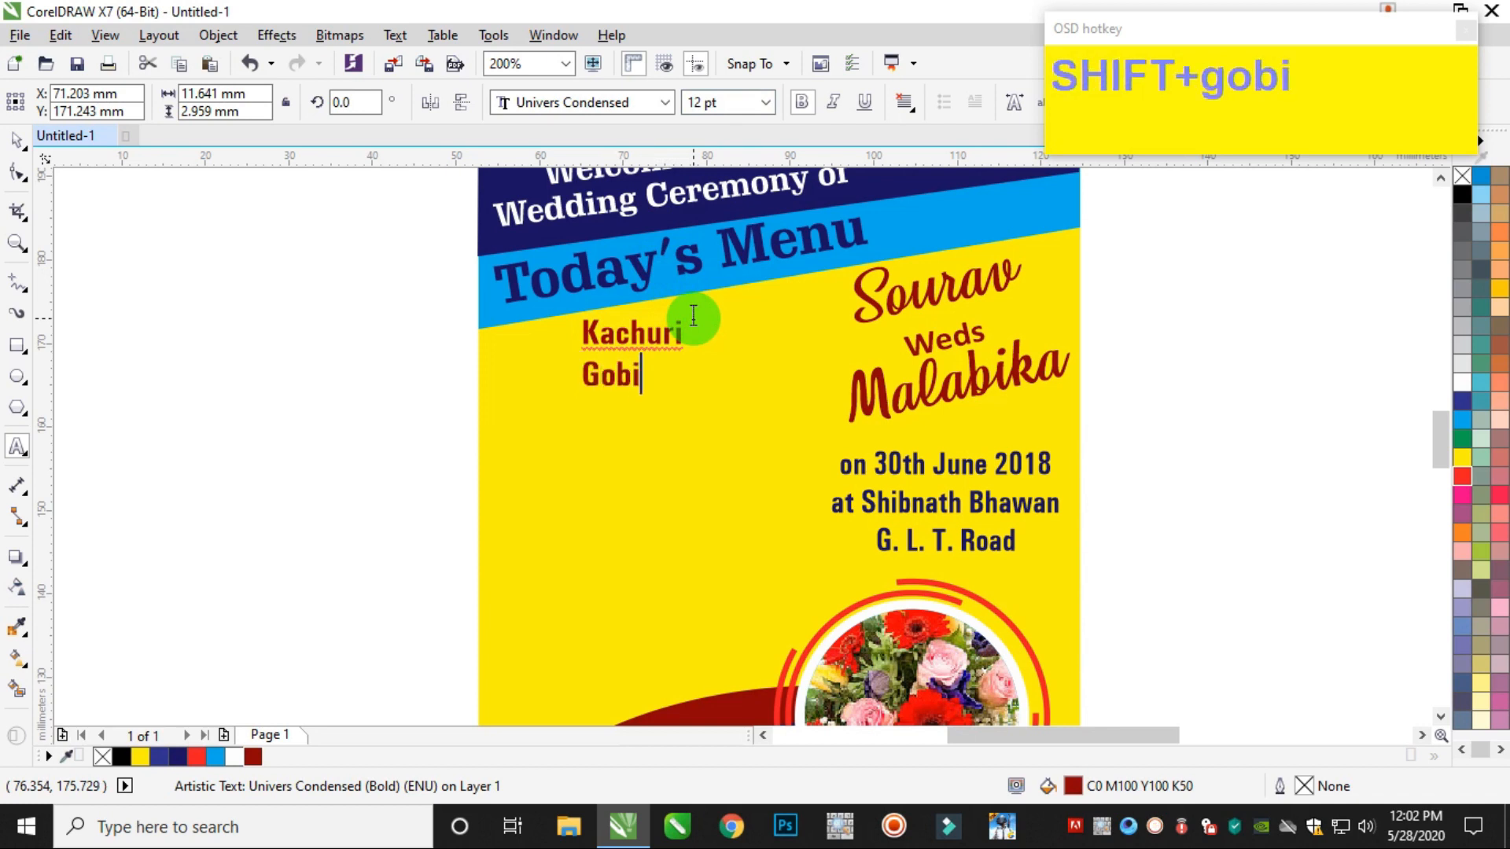
type("Roa")
key("Left")
key("Left")
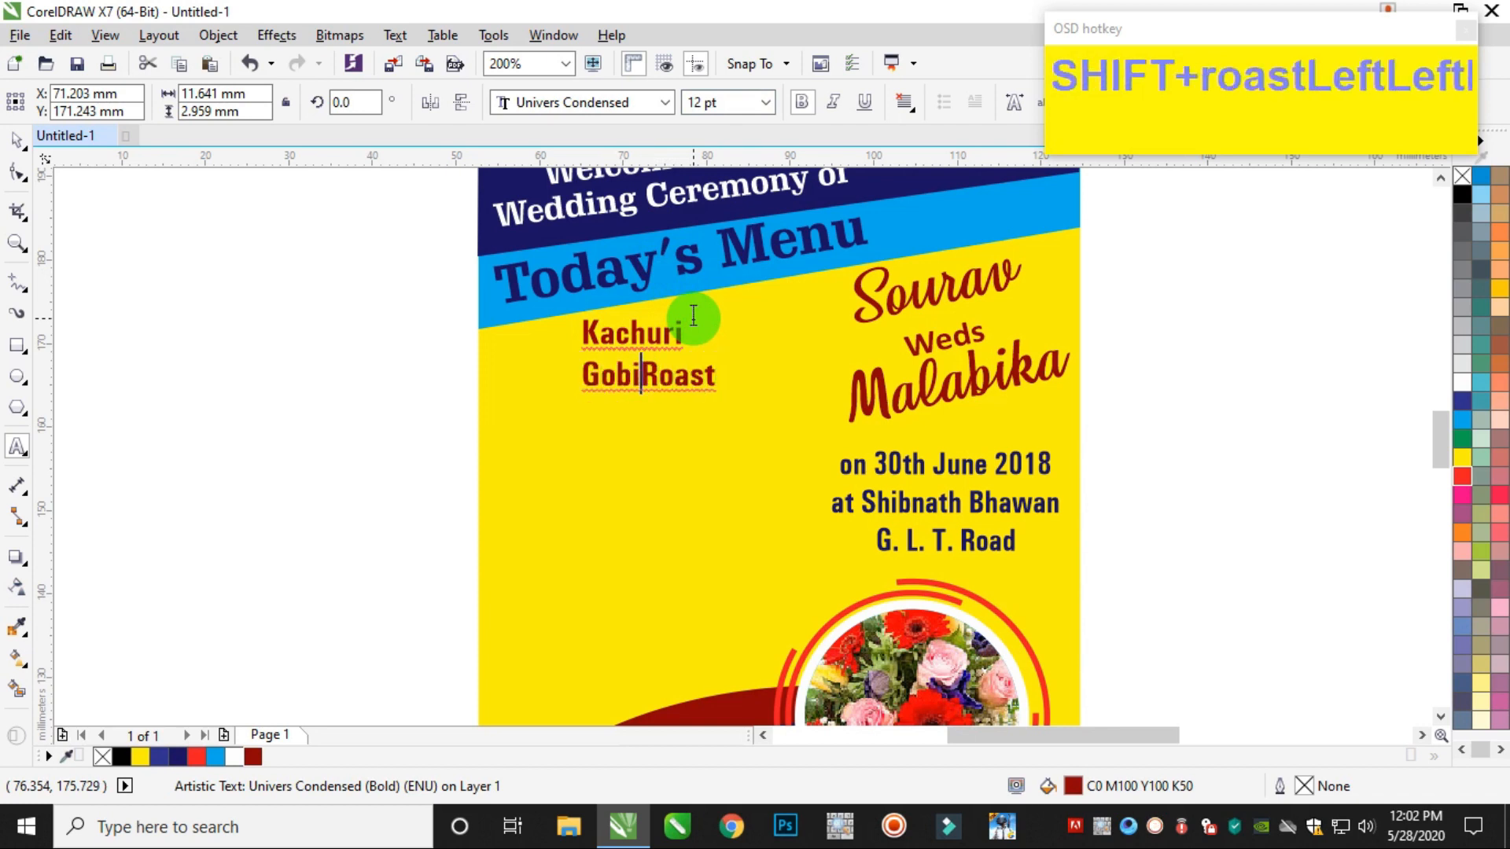
key("End")
type("F")
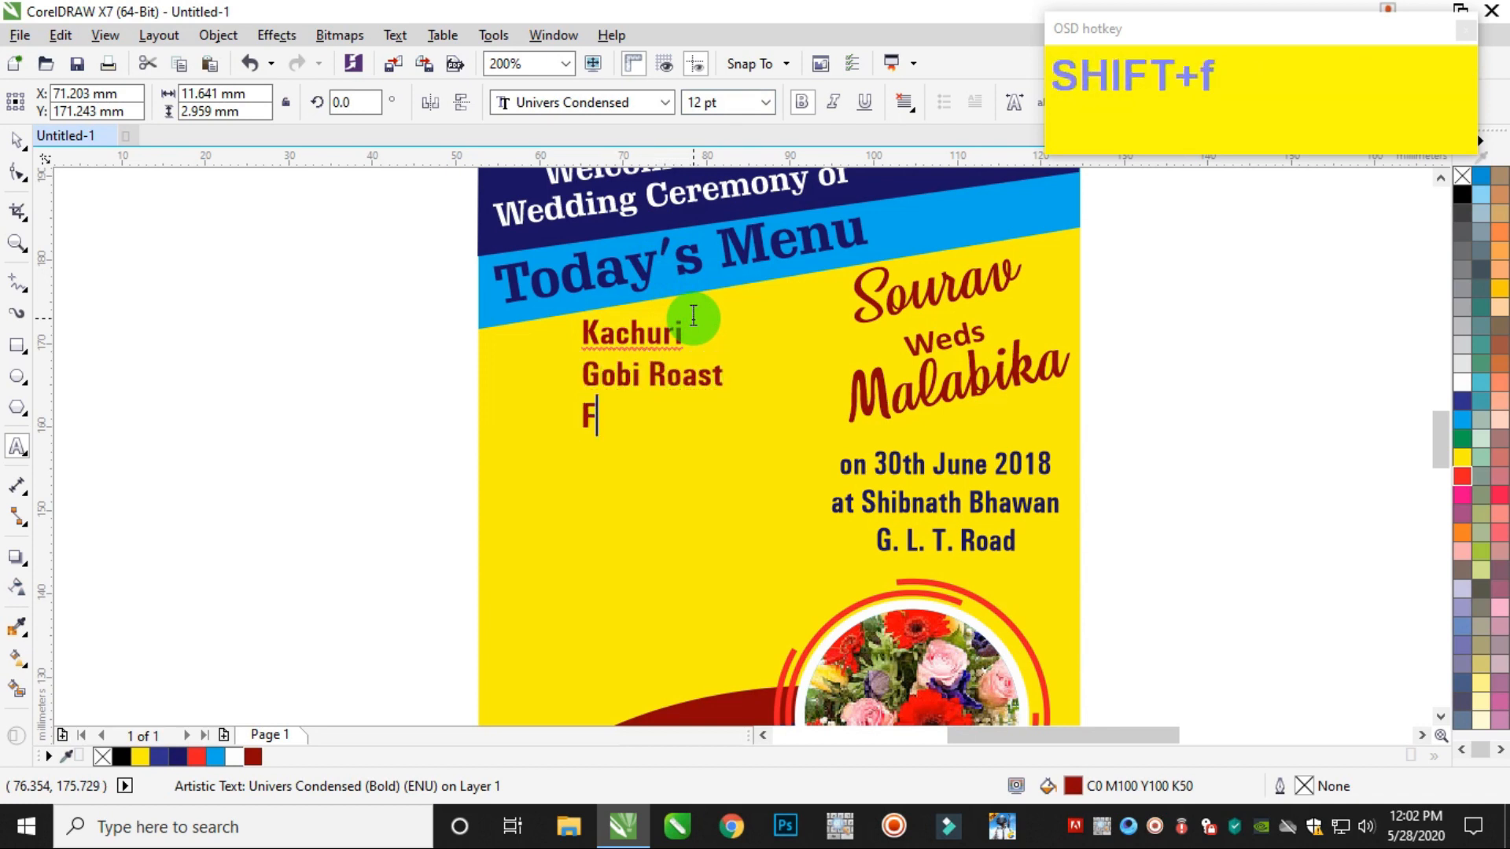
type("ish Finger")
Add the lines "Salad" and "Fried Rice" to the menu list
key("Return")
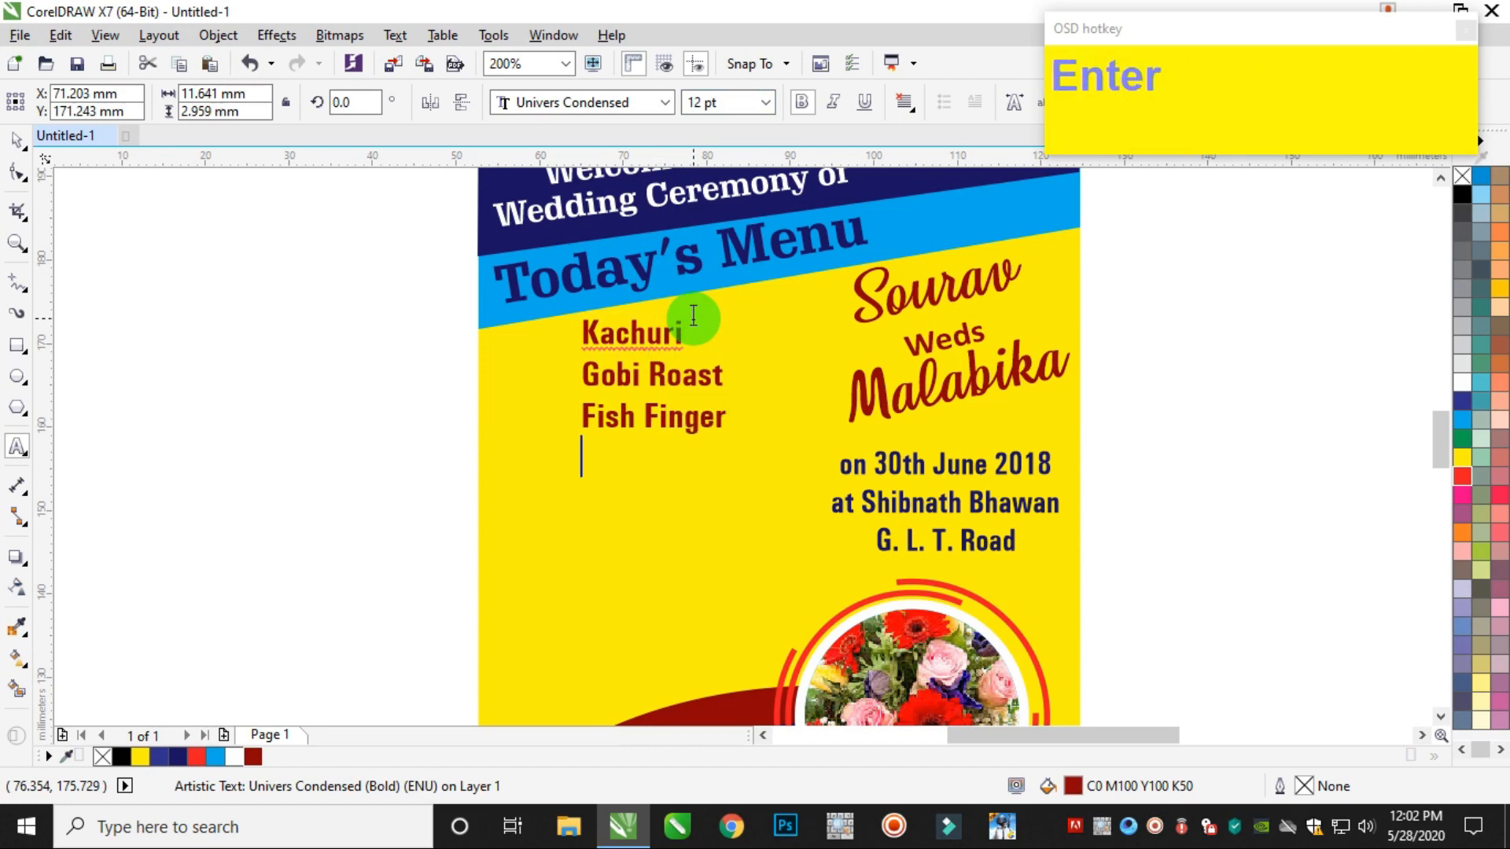
type("Salad")
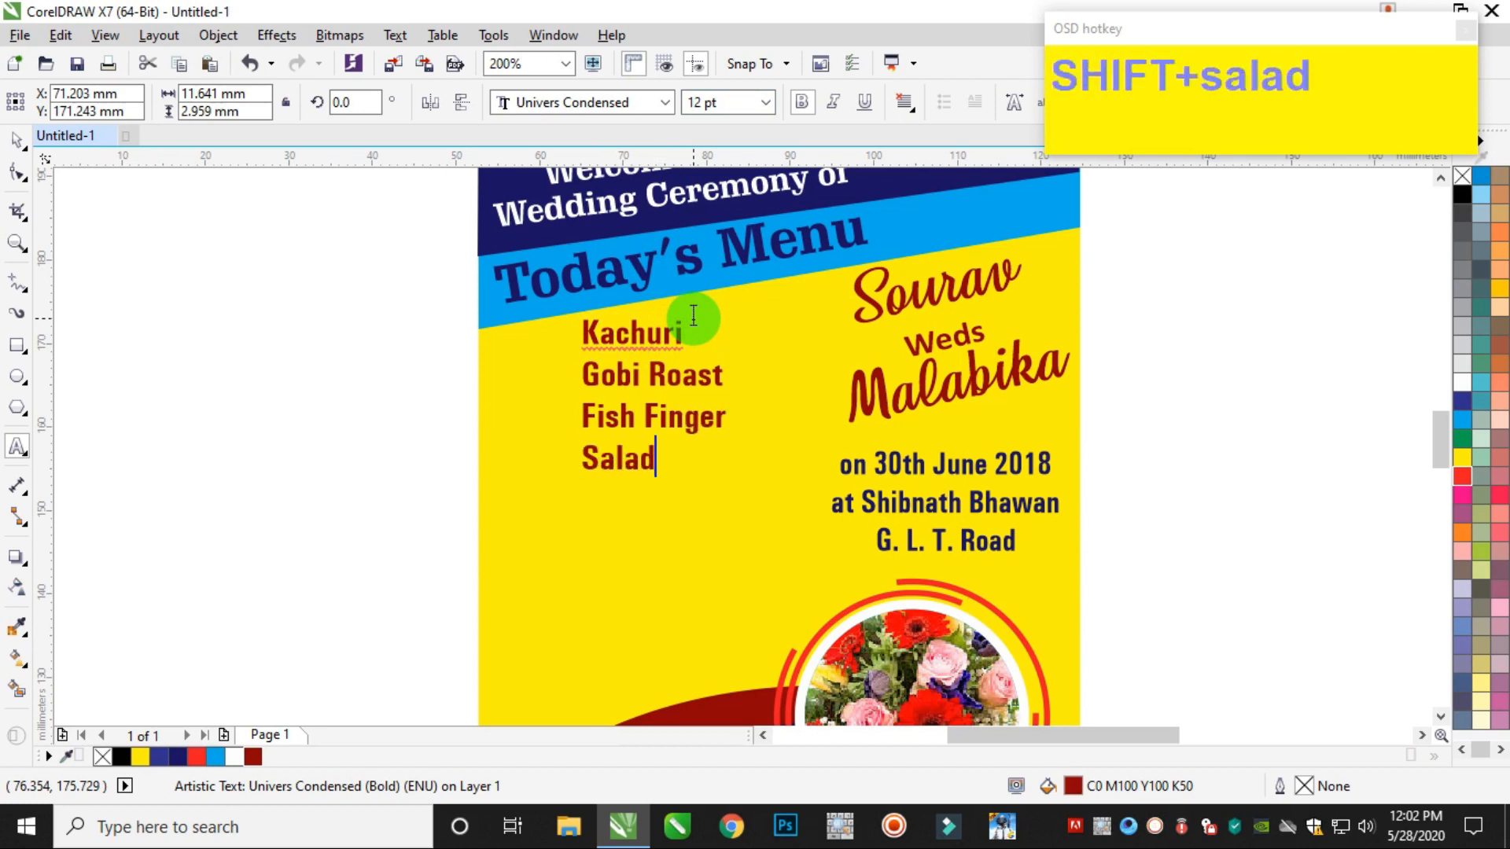
key("Return")
type("Fir")
key("BackSpace")
key("BackSpace")
type("ried")
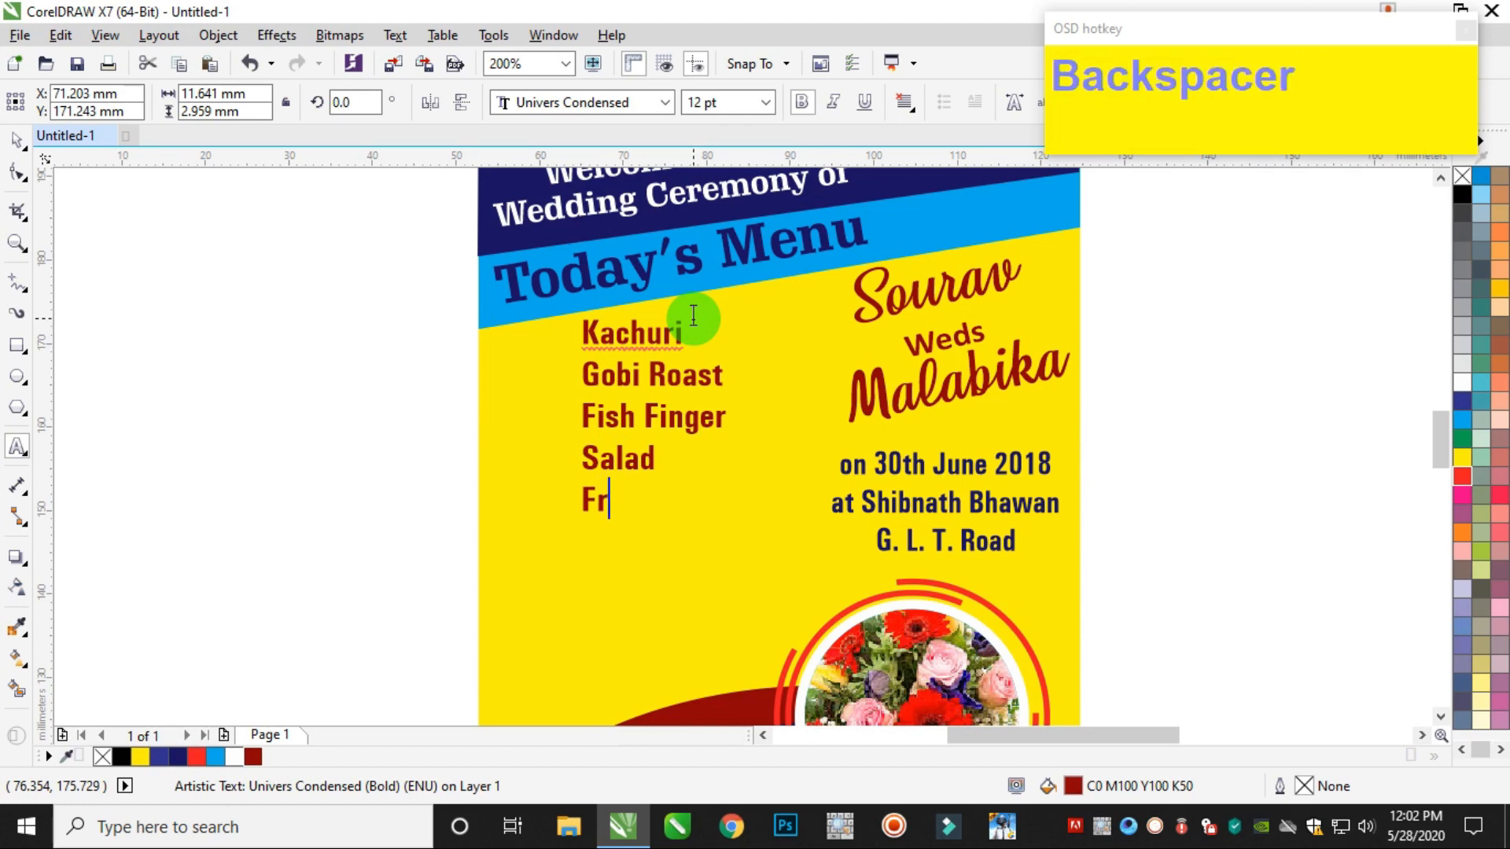
key("Return")
type("R")
key("BackSpace")
key("BackSpace")
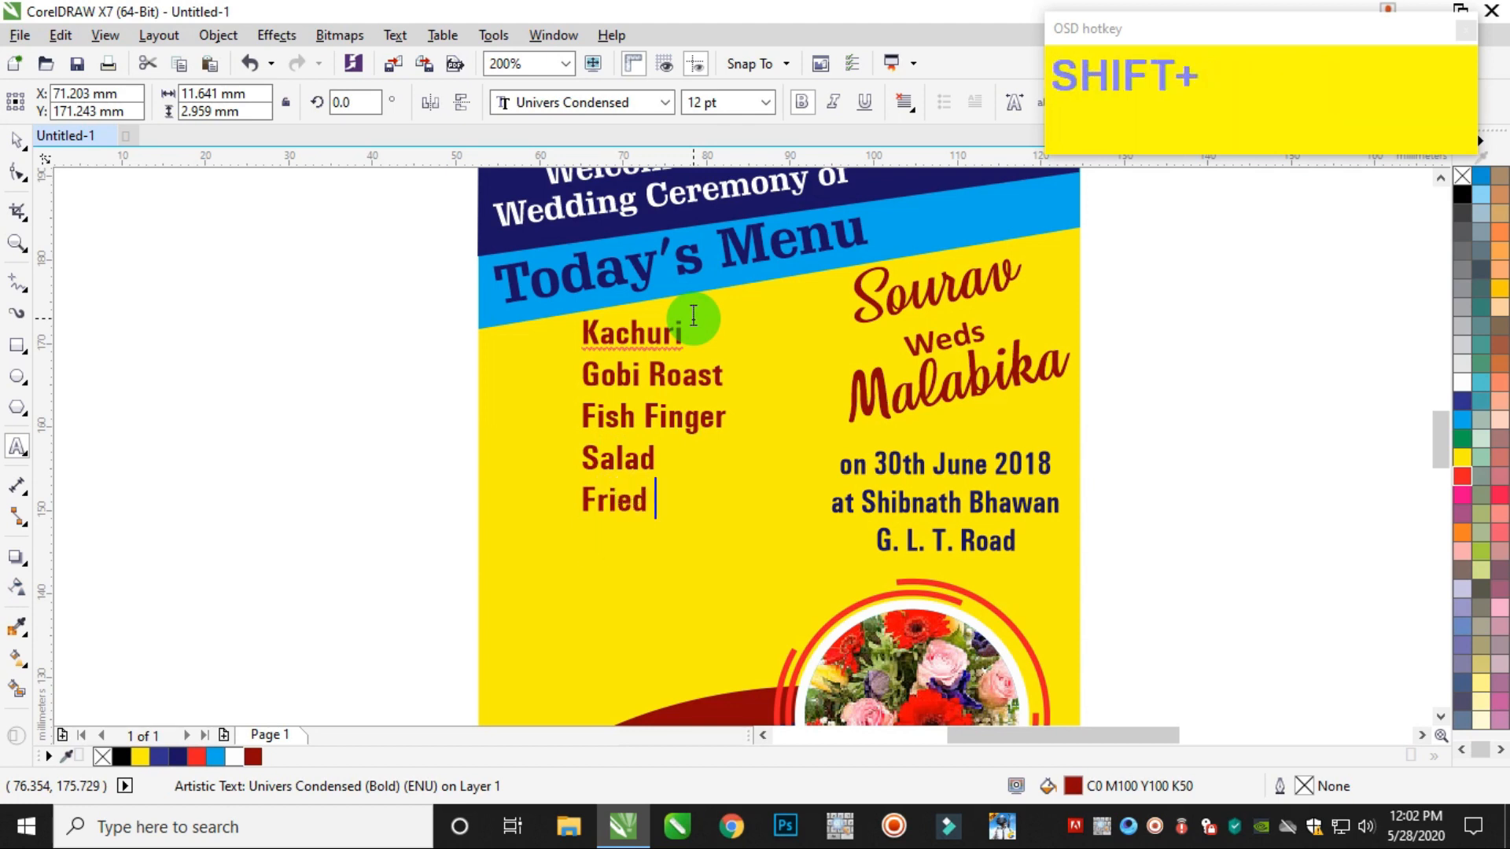
type("Rice")
Add the lines "Dai Pona" and "Chicken Kasa" to the menu list
key("Return")
type("D")
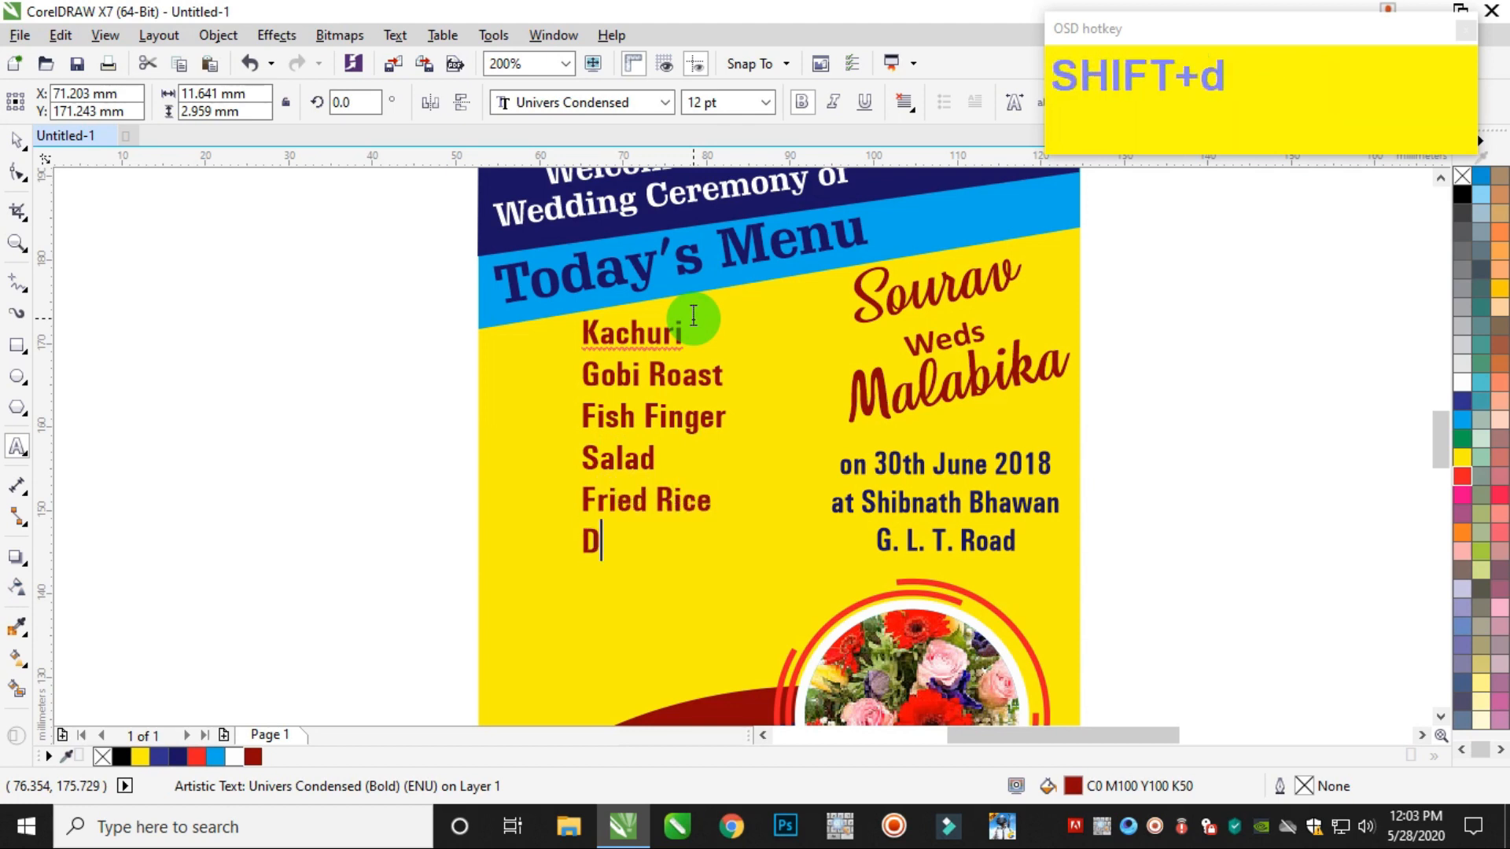
type("ai Pon")
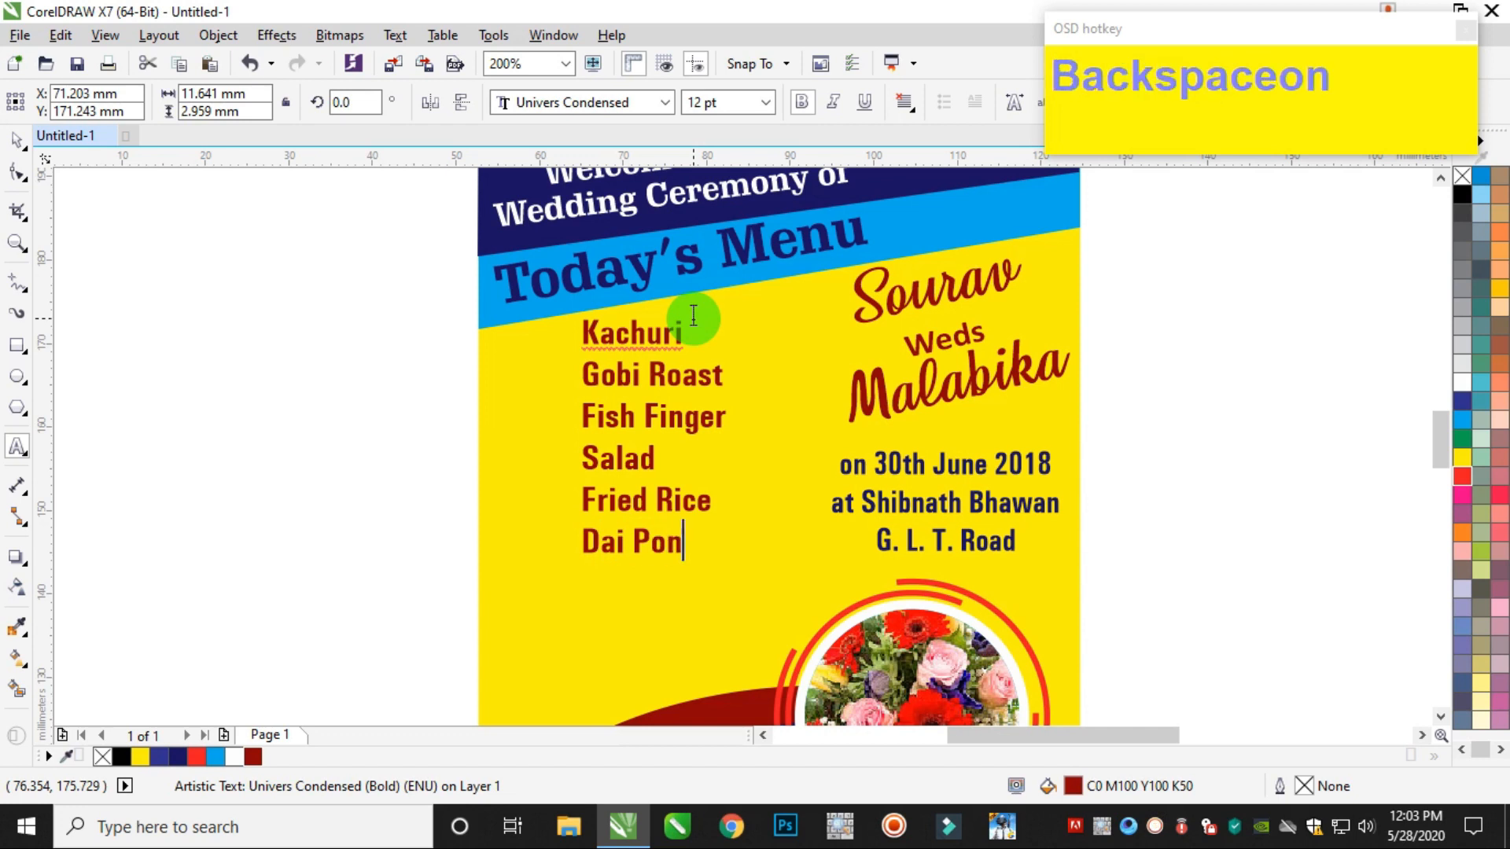
type("a")
key("Return")
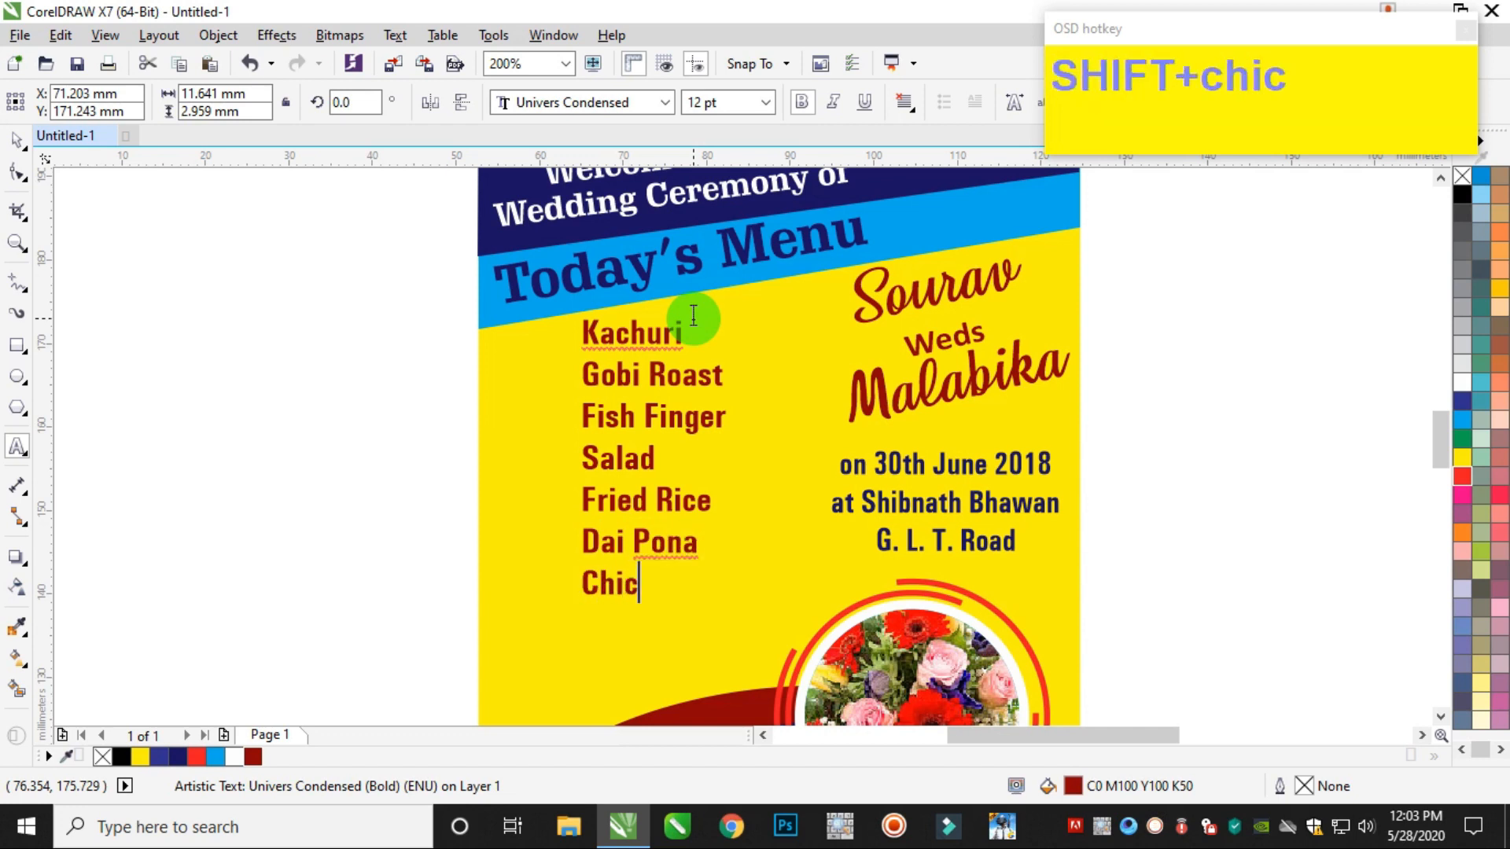
type("Chicken Ka")
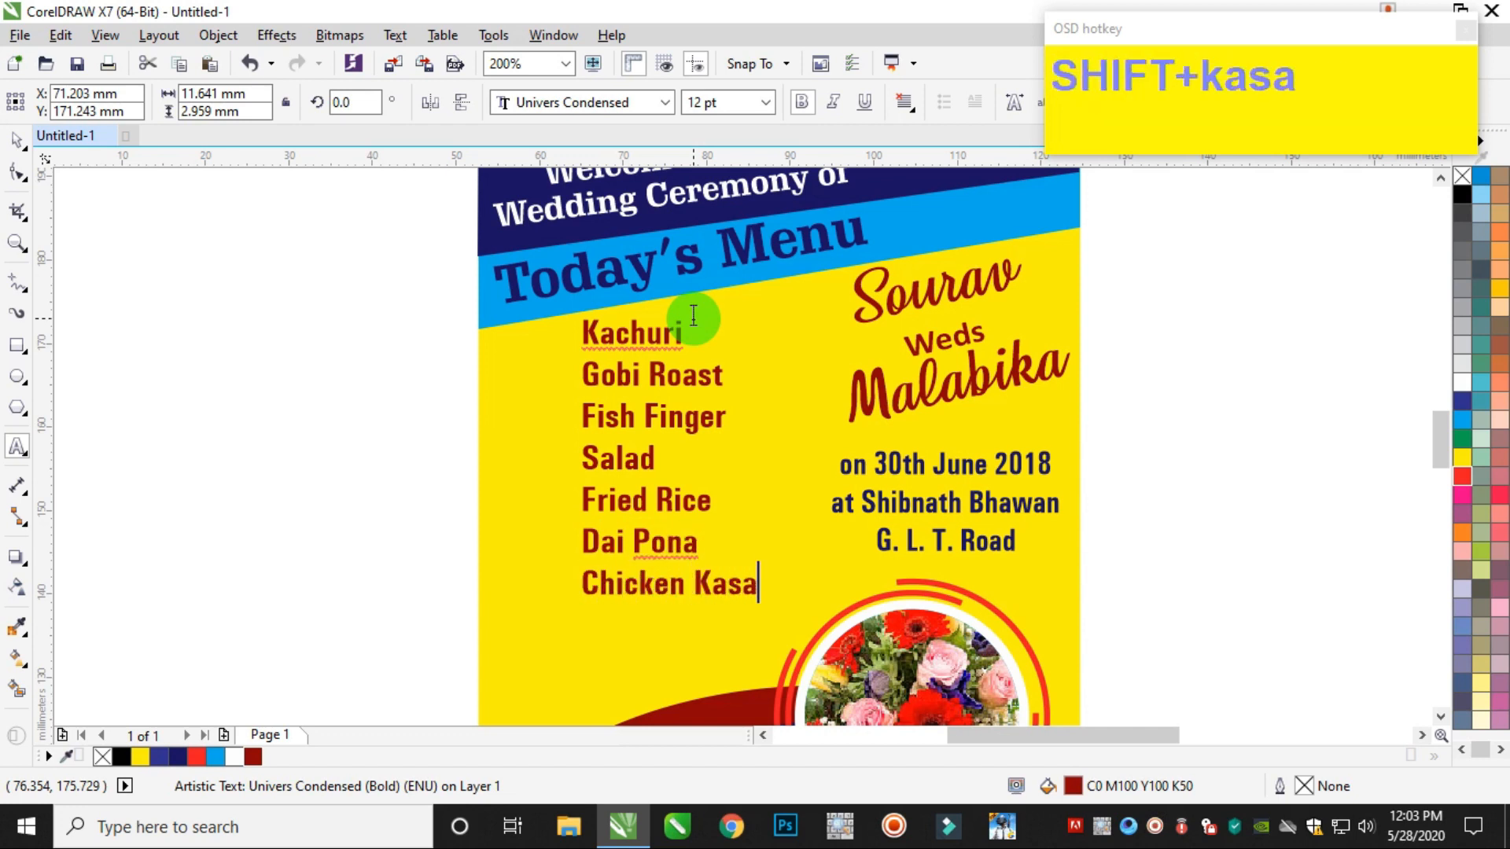
type("sa")
Add the lines "Chatni" and "Papad" to the menu list
key("Return")
type("Cha")
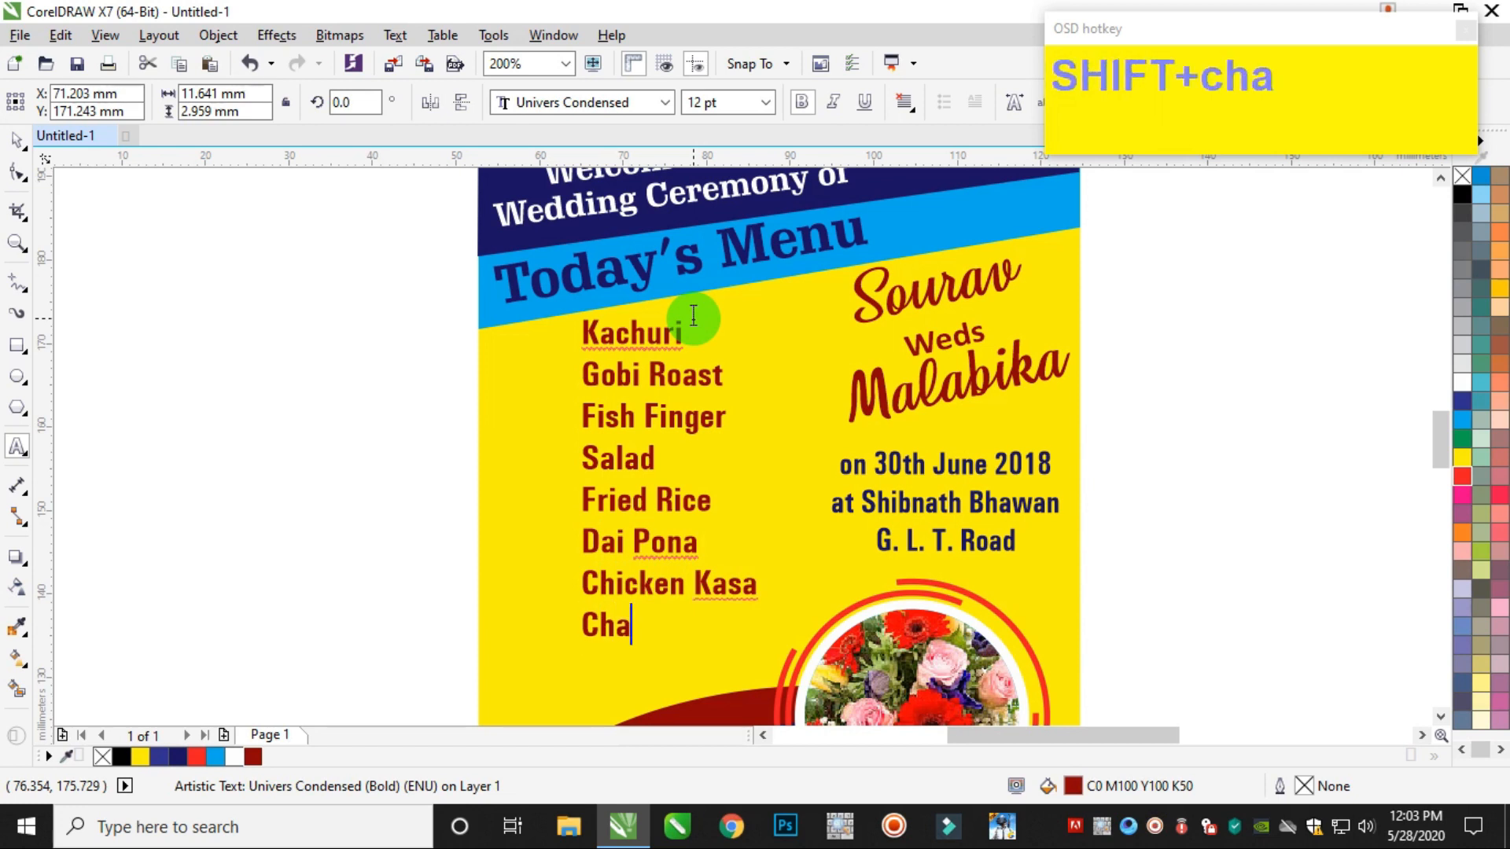
type("tni")
key("Return")
type("Pap")
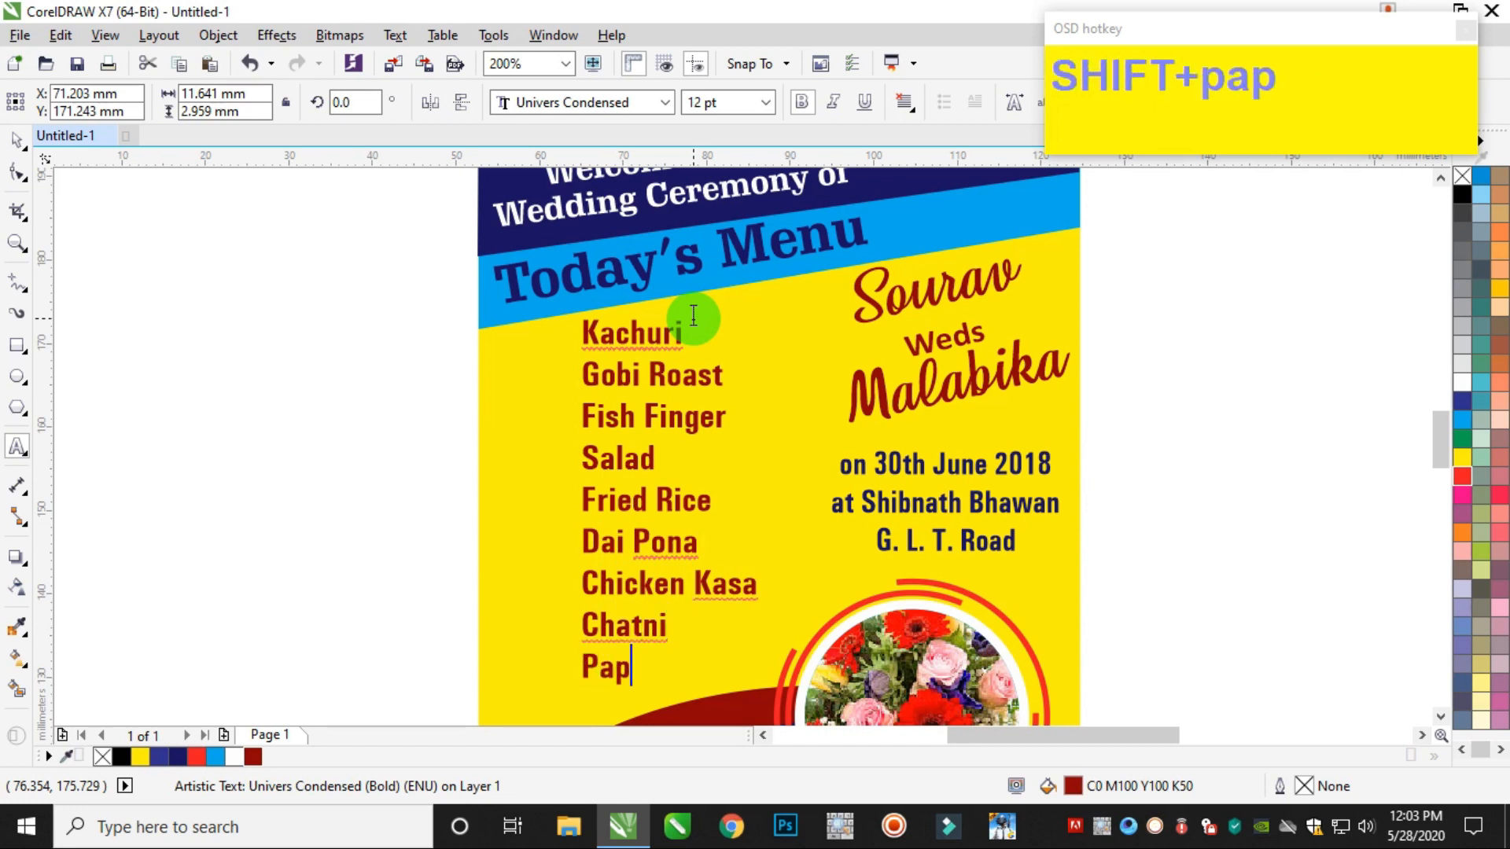
type("ad")
Add the lines "Rasogolla" and "Sandesh" to the menu list
key("Return")
type("Raso")
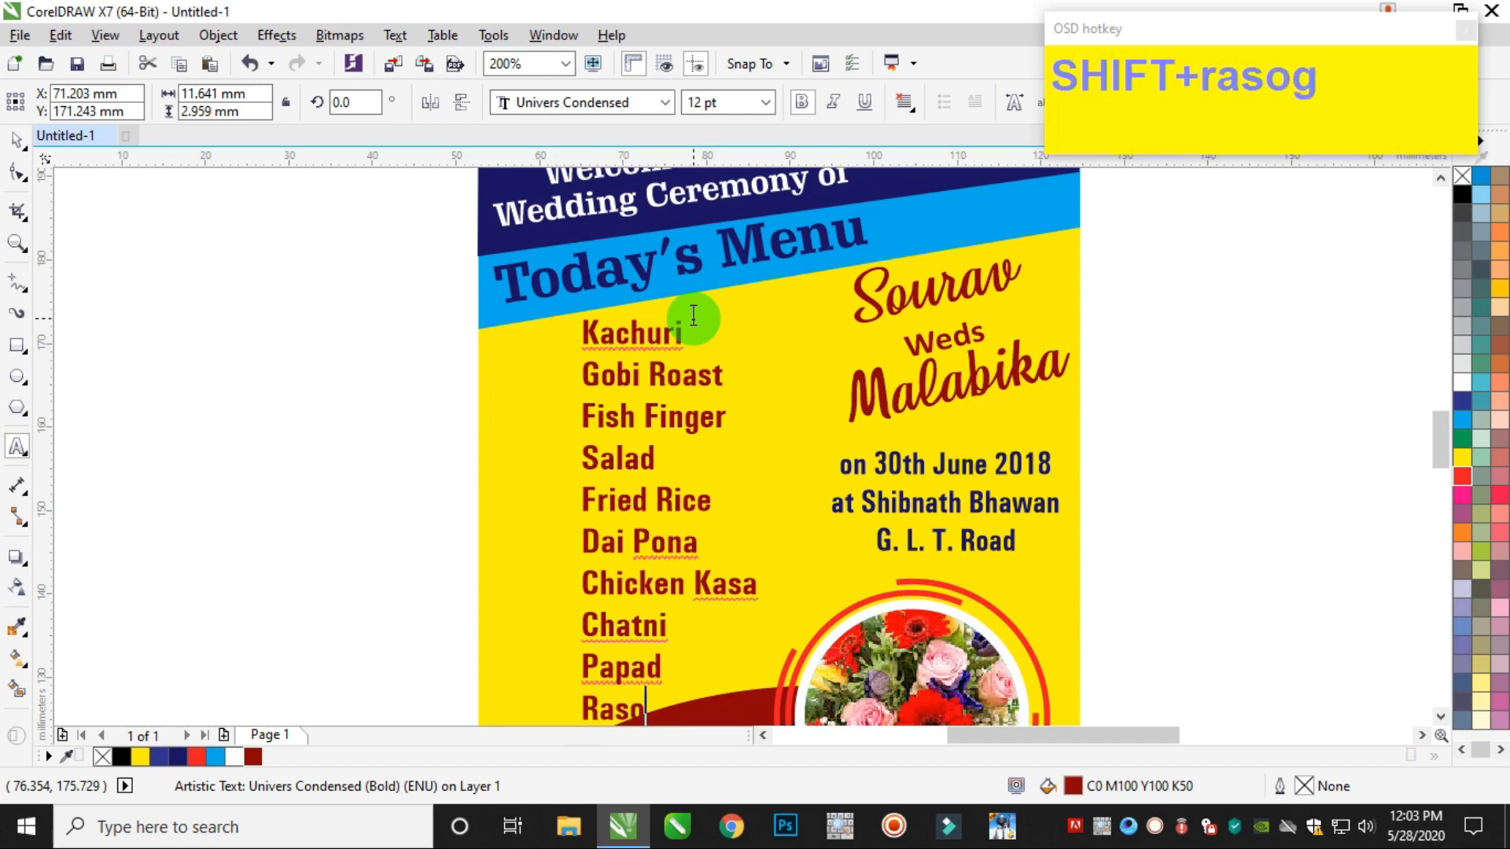
type("goll")
key("Return")
type("Sande")
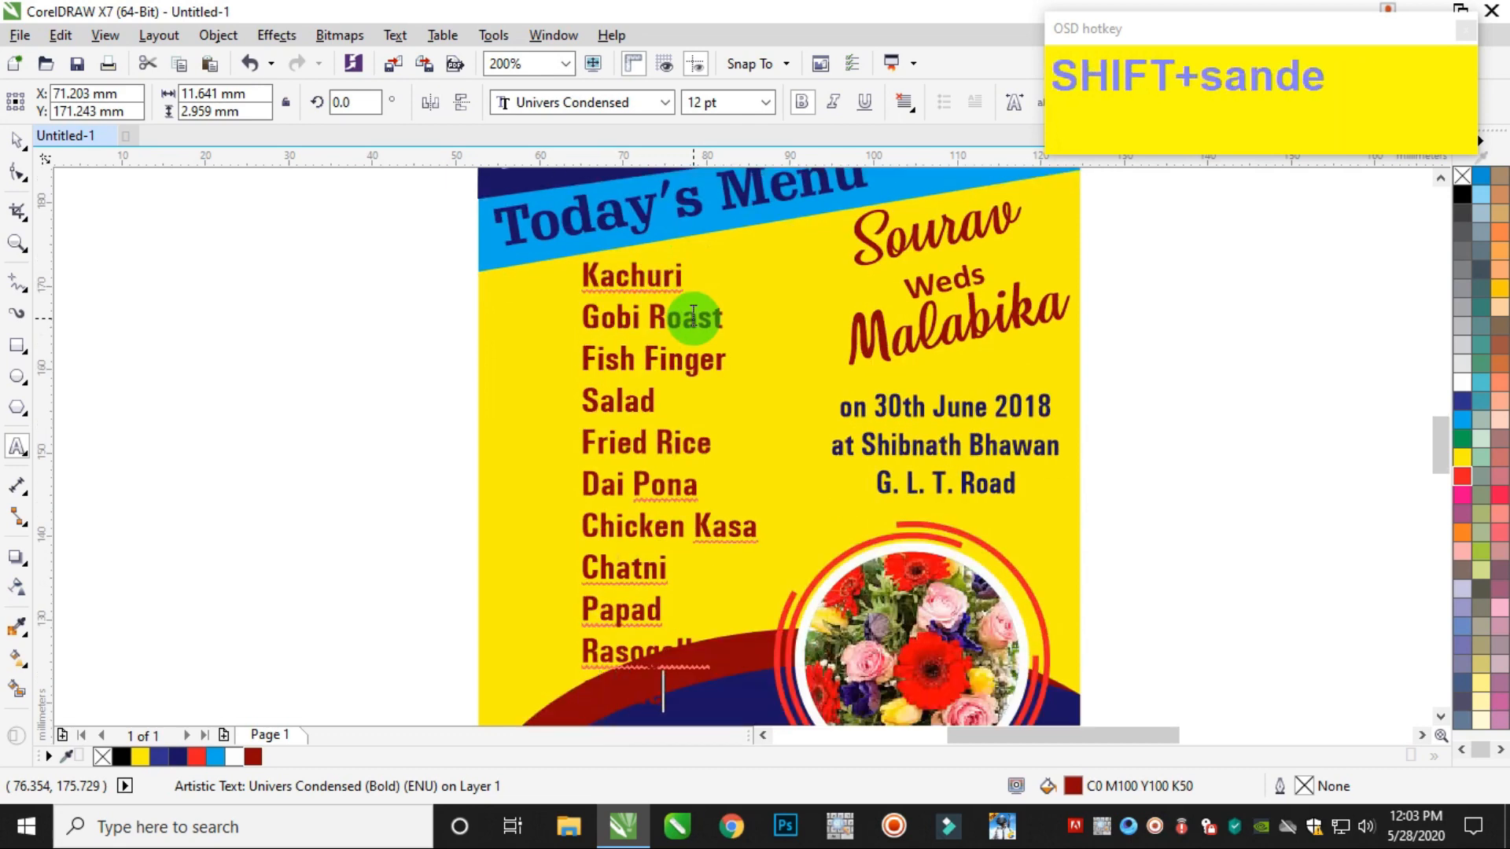
type("sh")
Finish the menu list with the lines "Ice Cream" and "Pan" and end text editing
key("Return")
type("Ic")
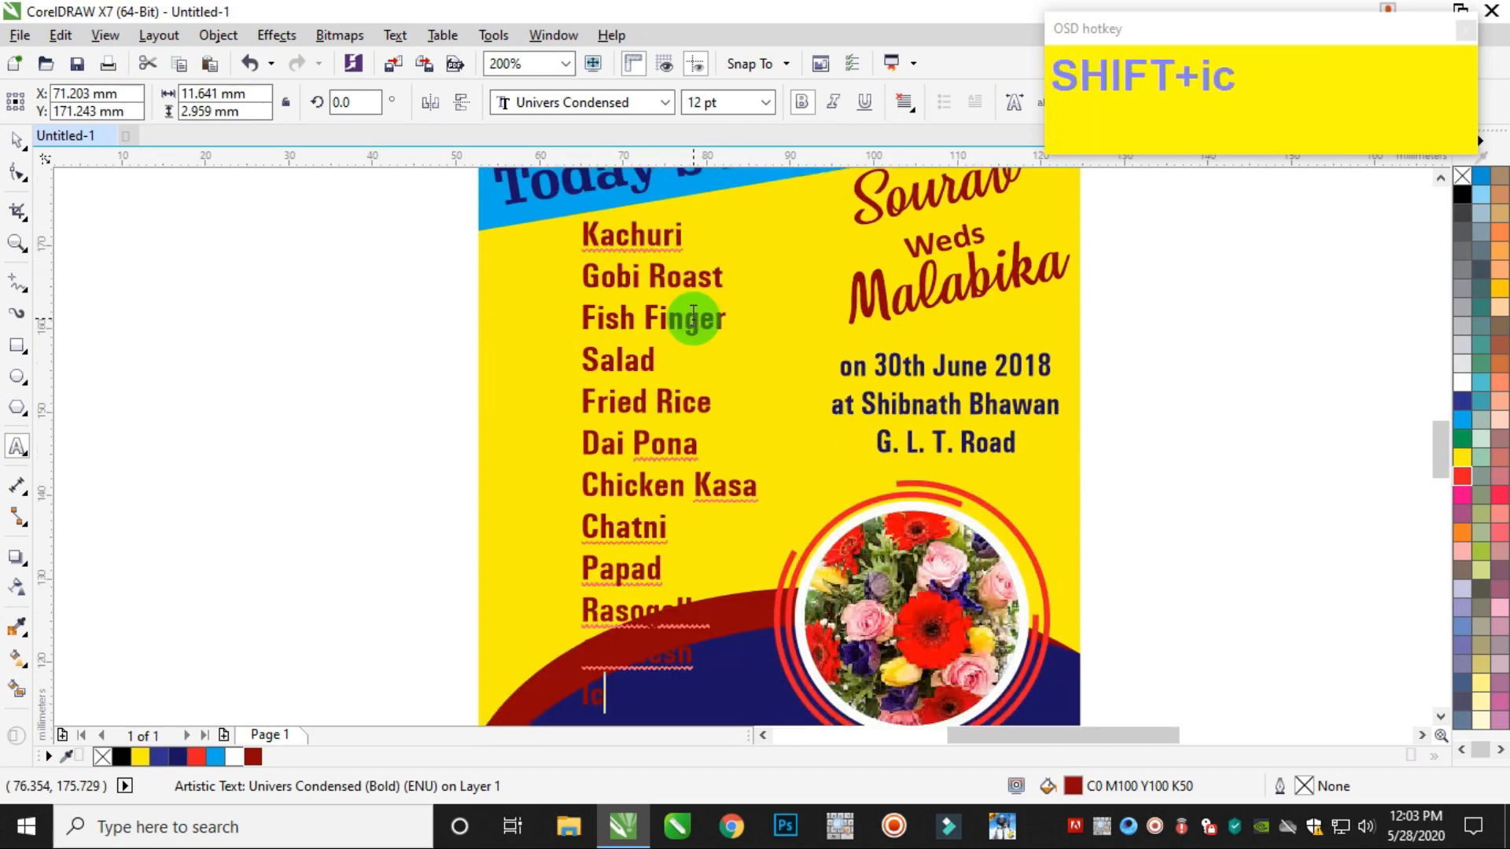
type("e Cream")
key("Return")
type("P")
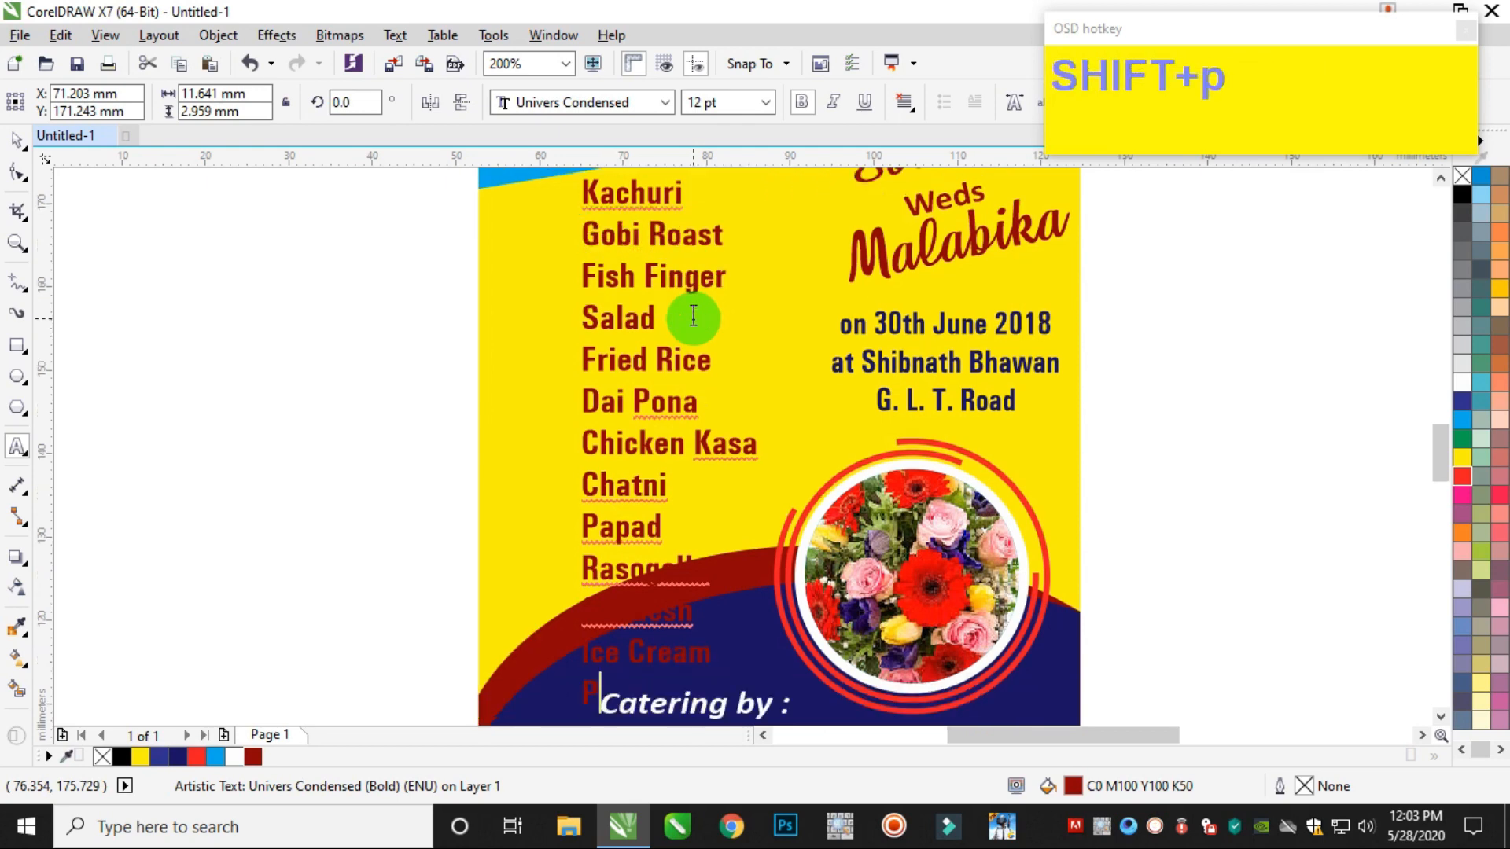
type("an")
key("Escape")
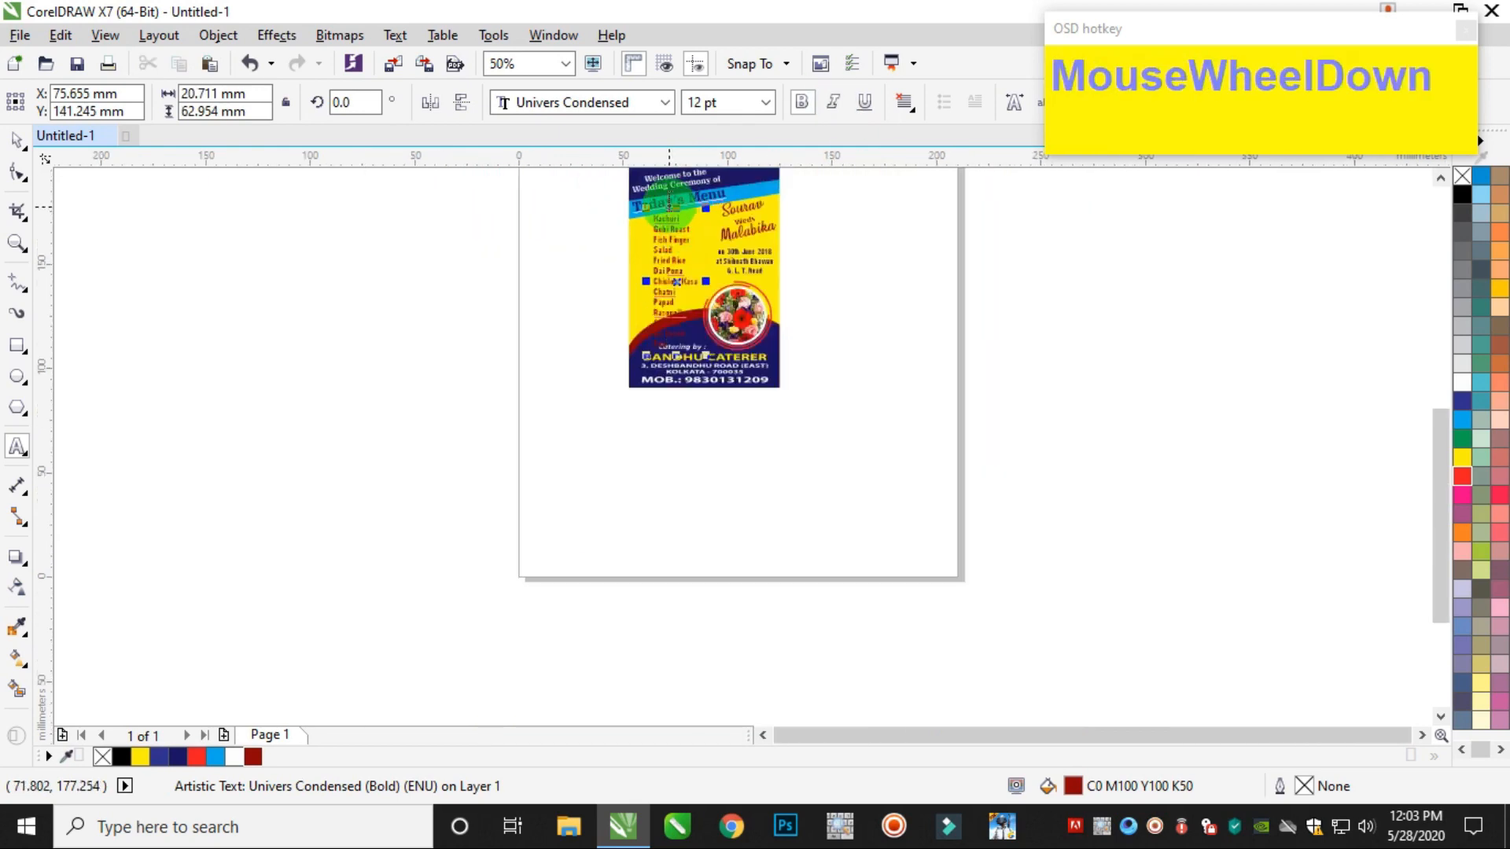
Tighten the menu list's line spacing with the Shape tool so its last line sits above "Catering by :"
scroll(669, 202, "up", 2)
left_click(16, 140)
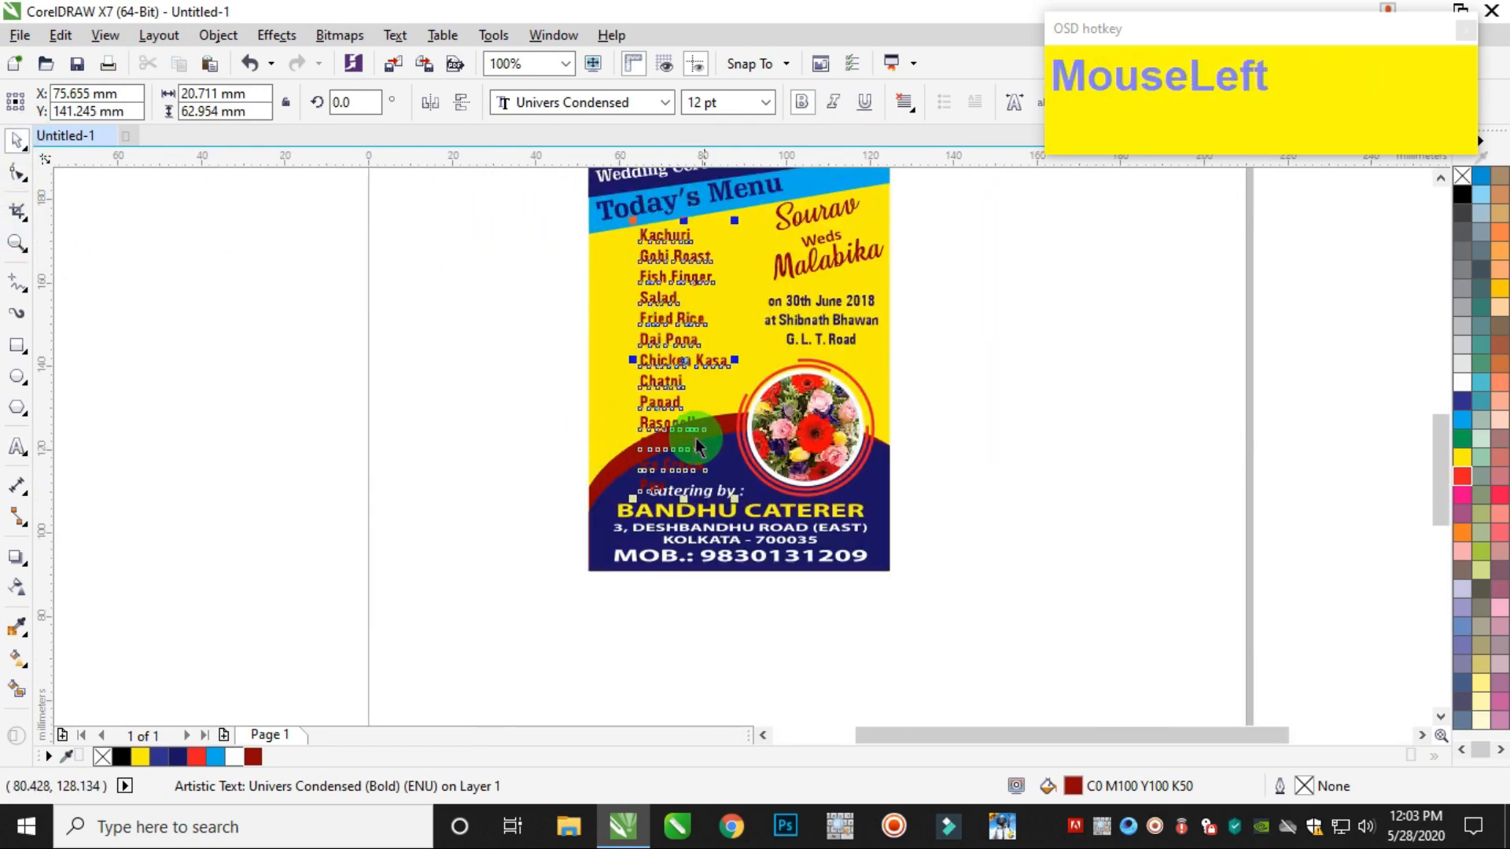
left_click(17, 172)
scroll(731, 495, "up", 1)
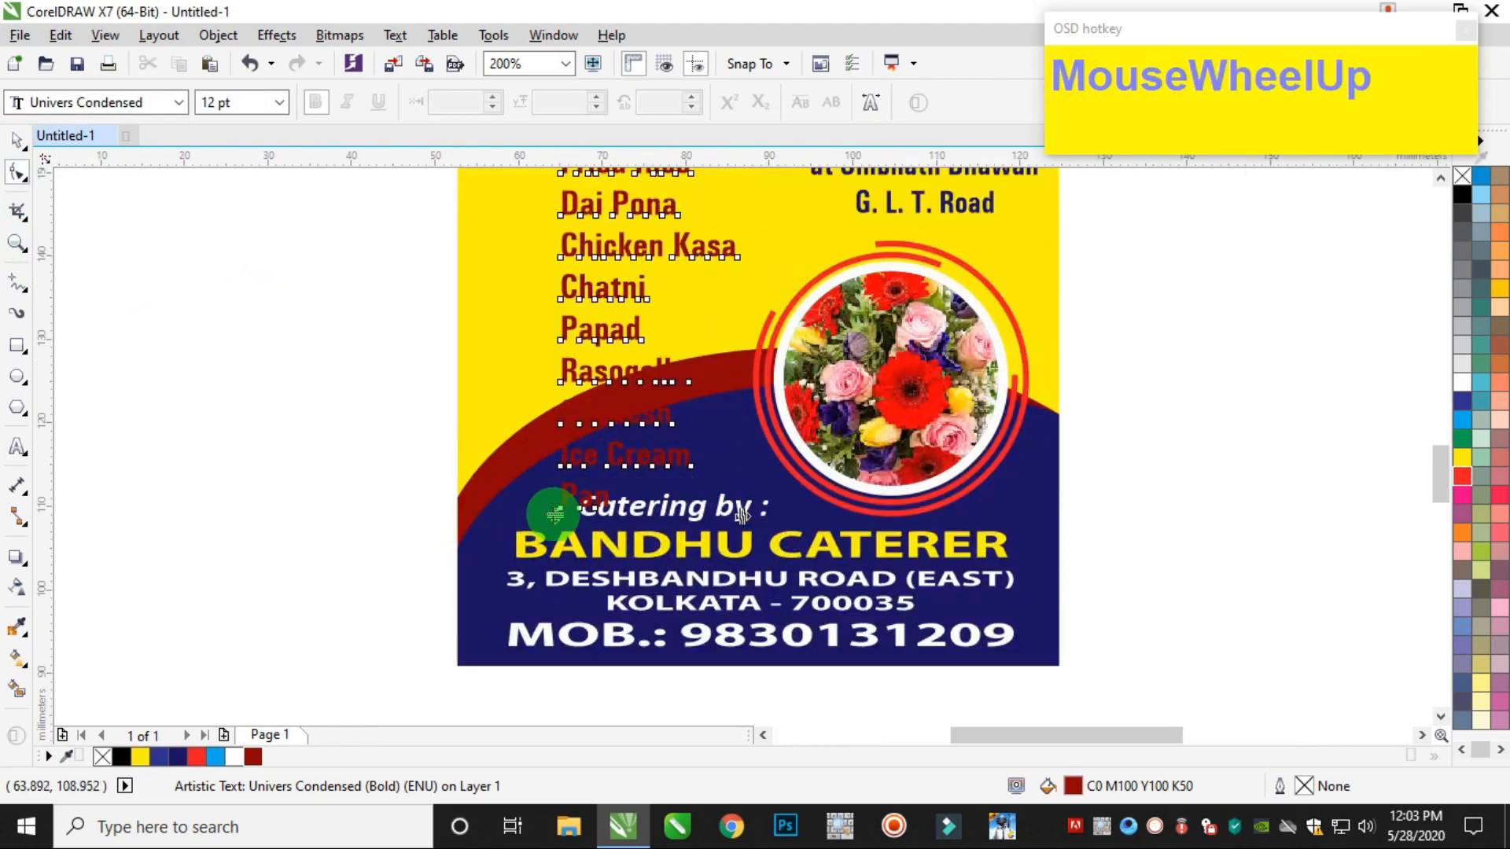
left_click_drag(561, 515, 580, 438)
scroll(580, 440, "down", 1)
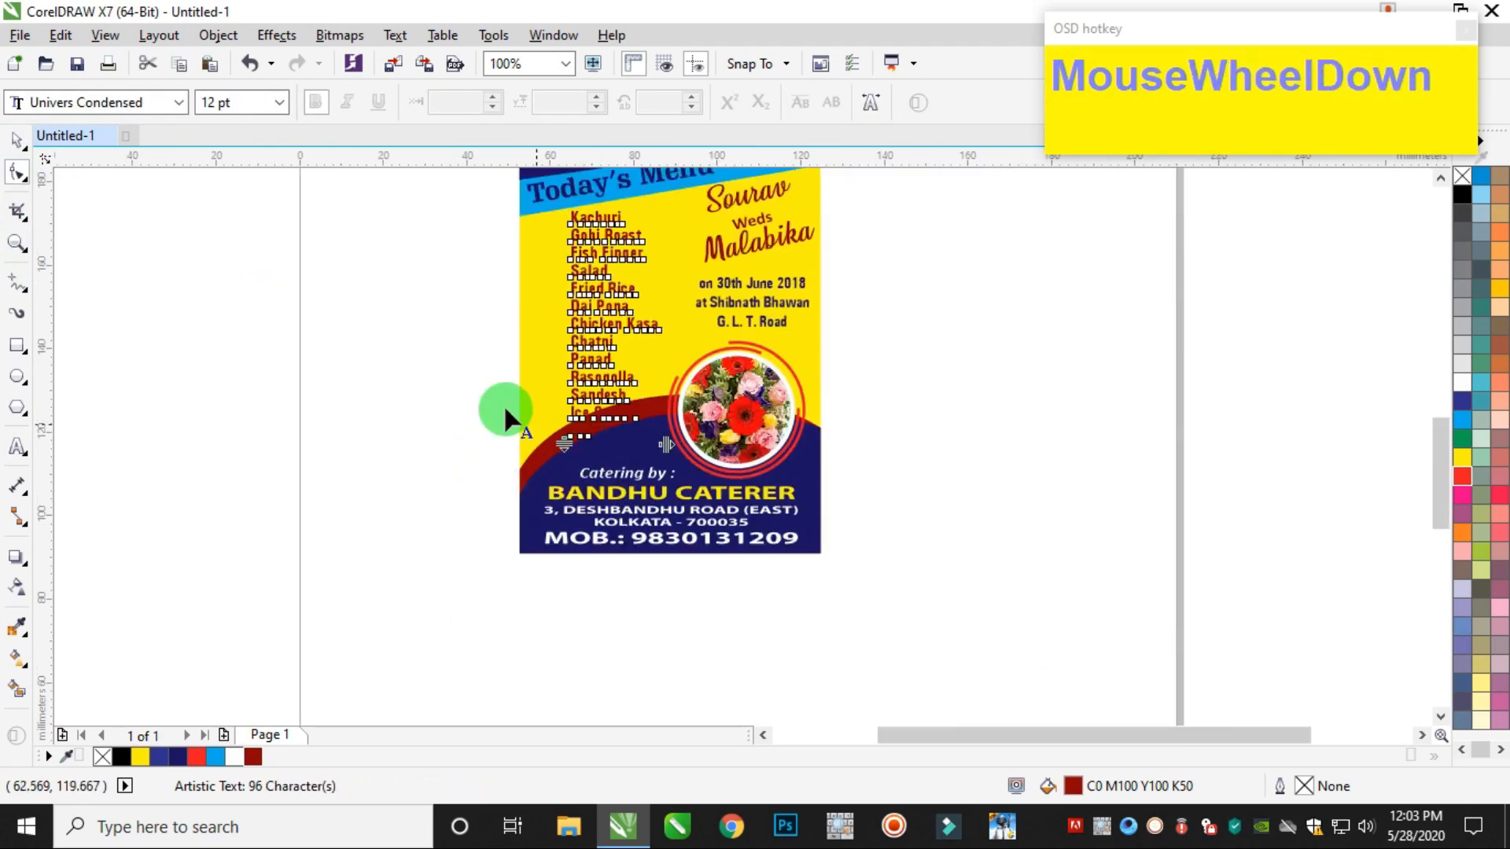
Move the menu list off the card into the empty area on its left side
left_click(24, 136)
left_click(275, 320)
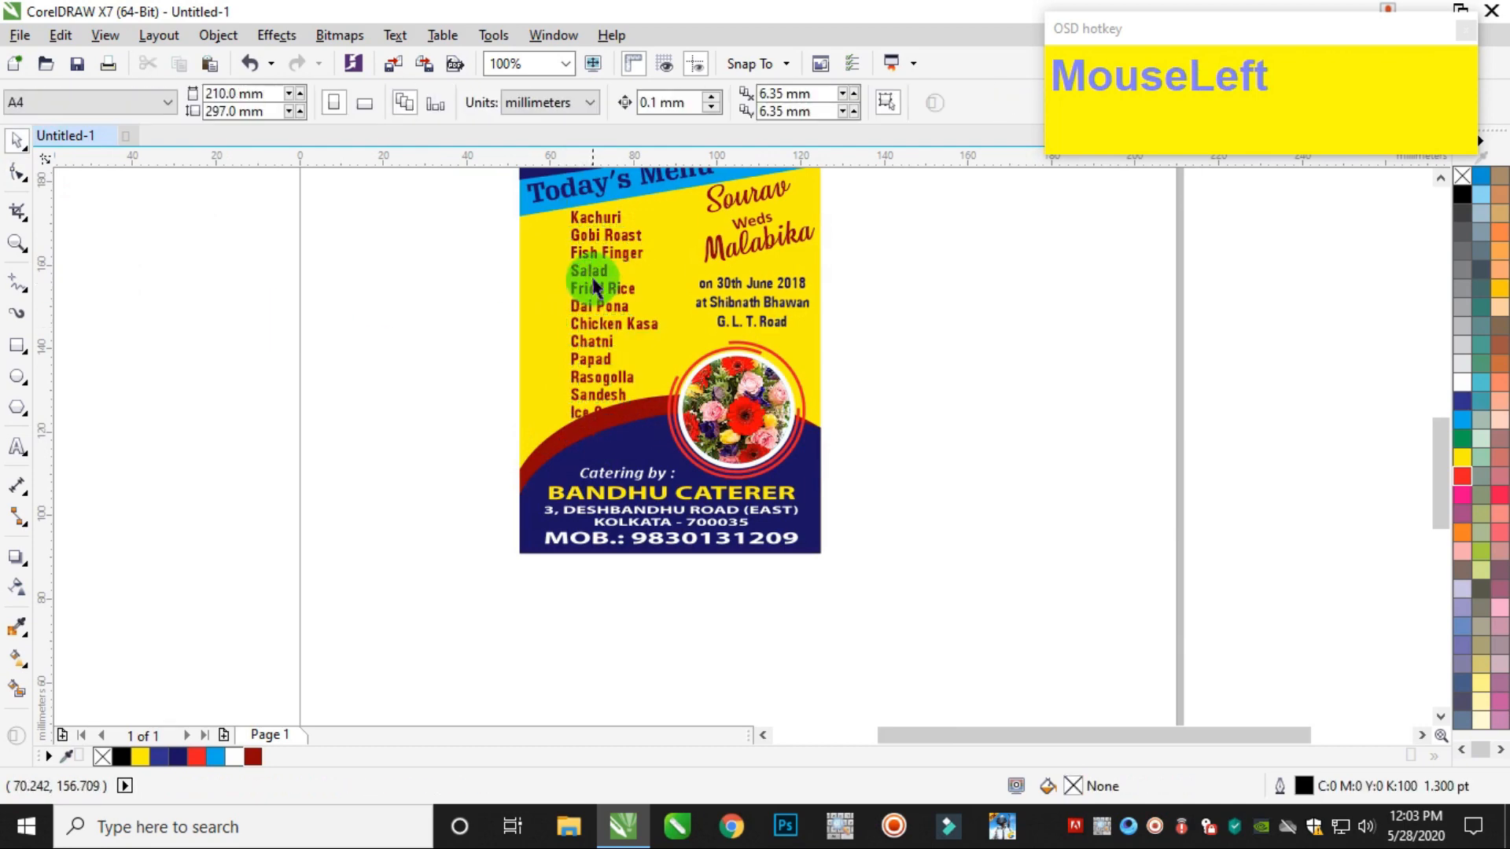
left_click_drag(589, 287, 365, 314)
Reshape the navy footer curve by lowering its upper end nodes at both card edges with the Shape tool
scroll(702, 446, "up", 1)
left_click(578, 428)
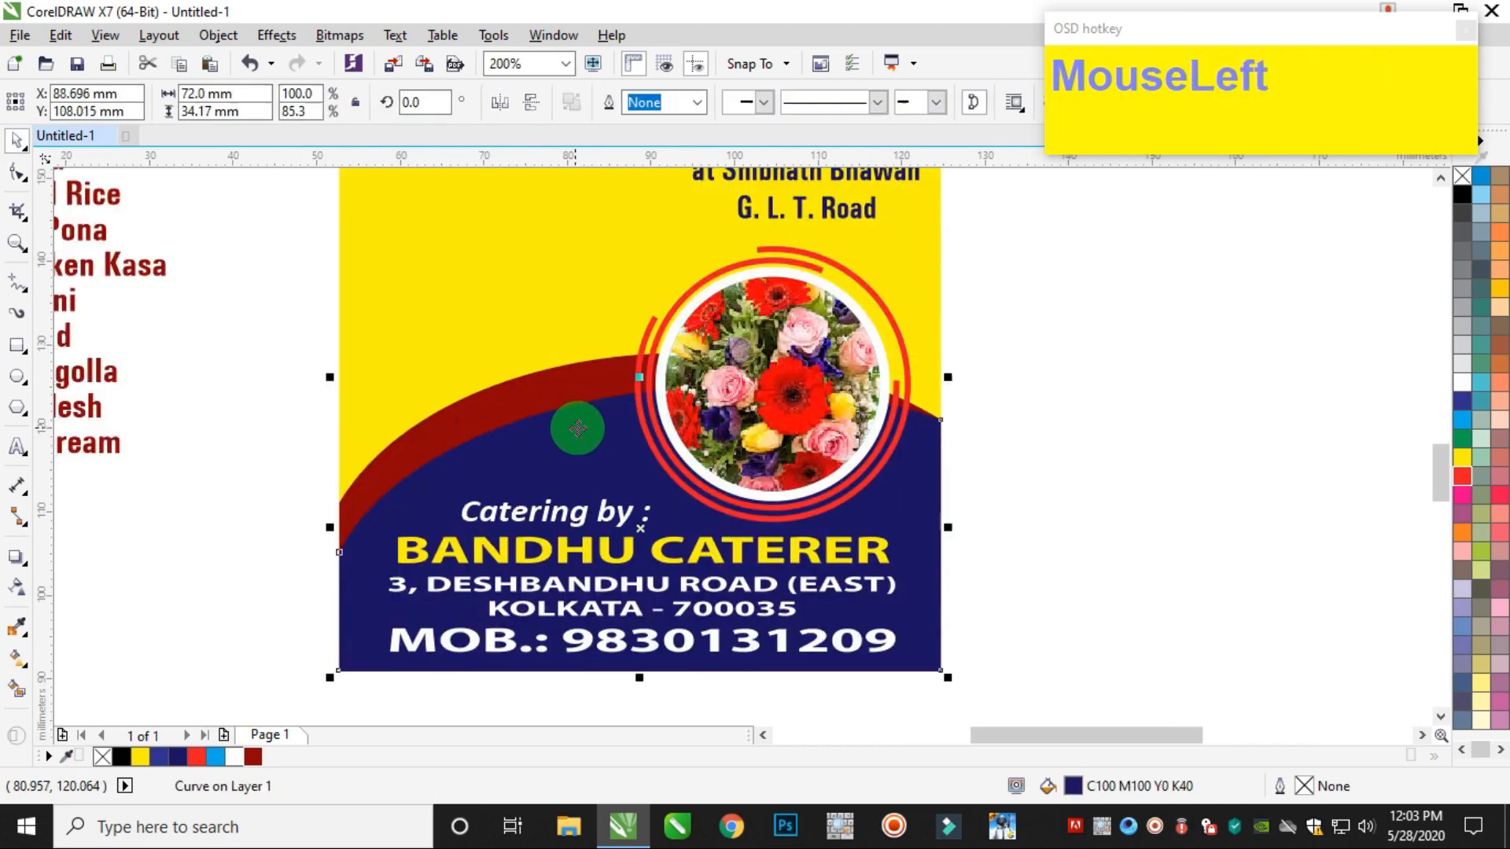
left_click(22, 174)
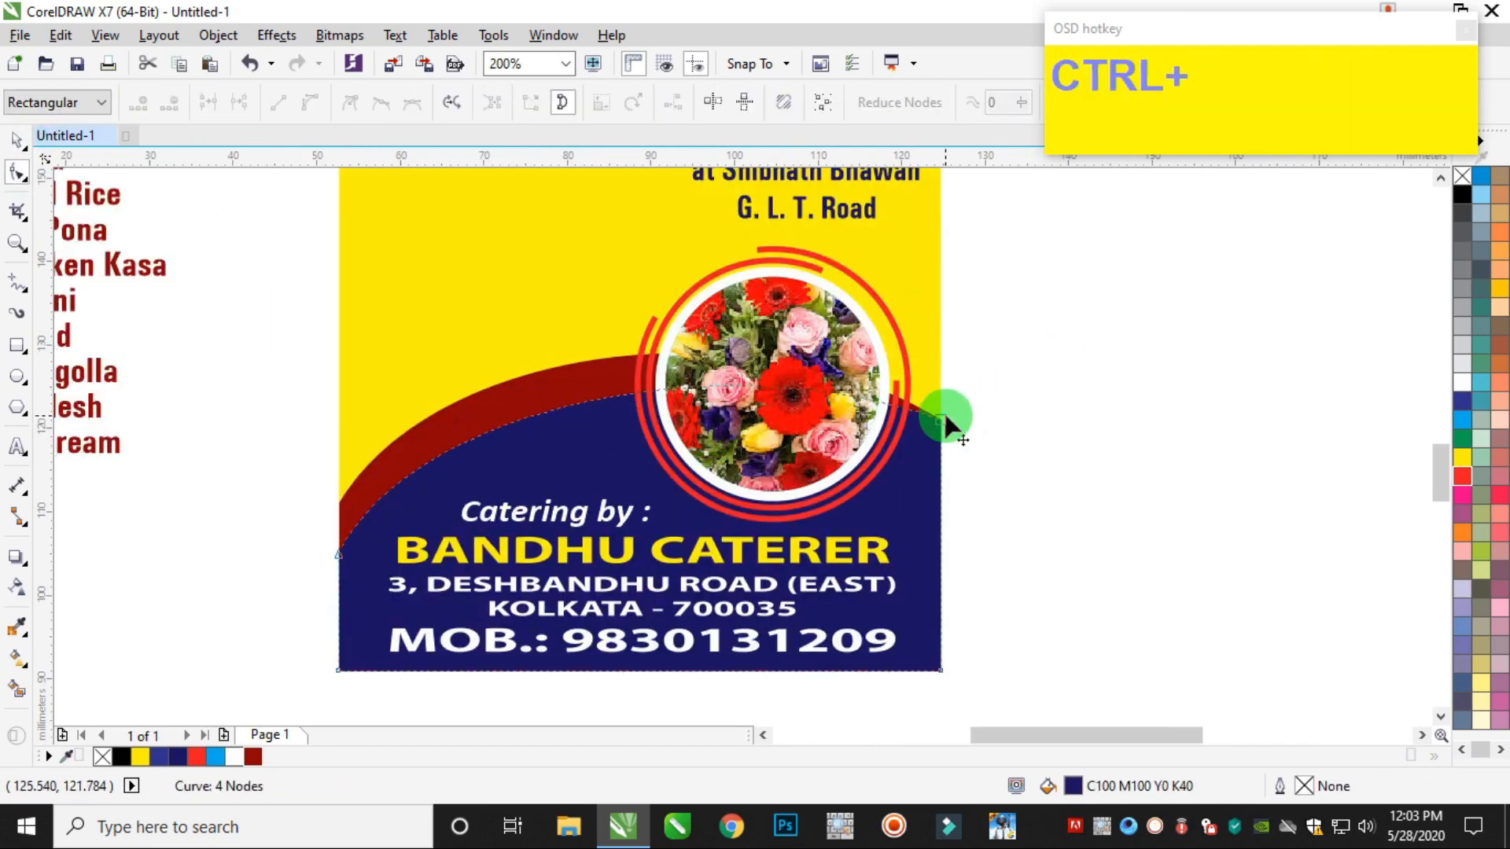
left_click_drag(947, 425, 942, 471)
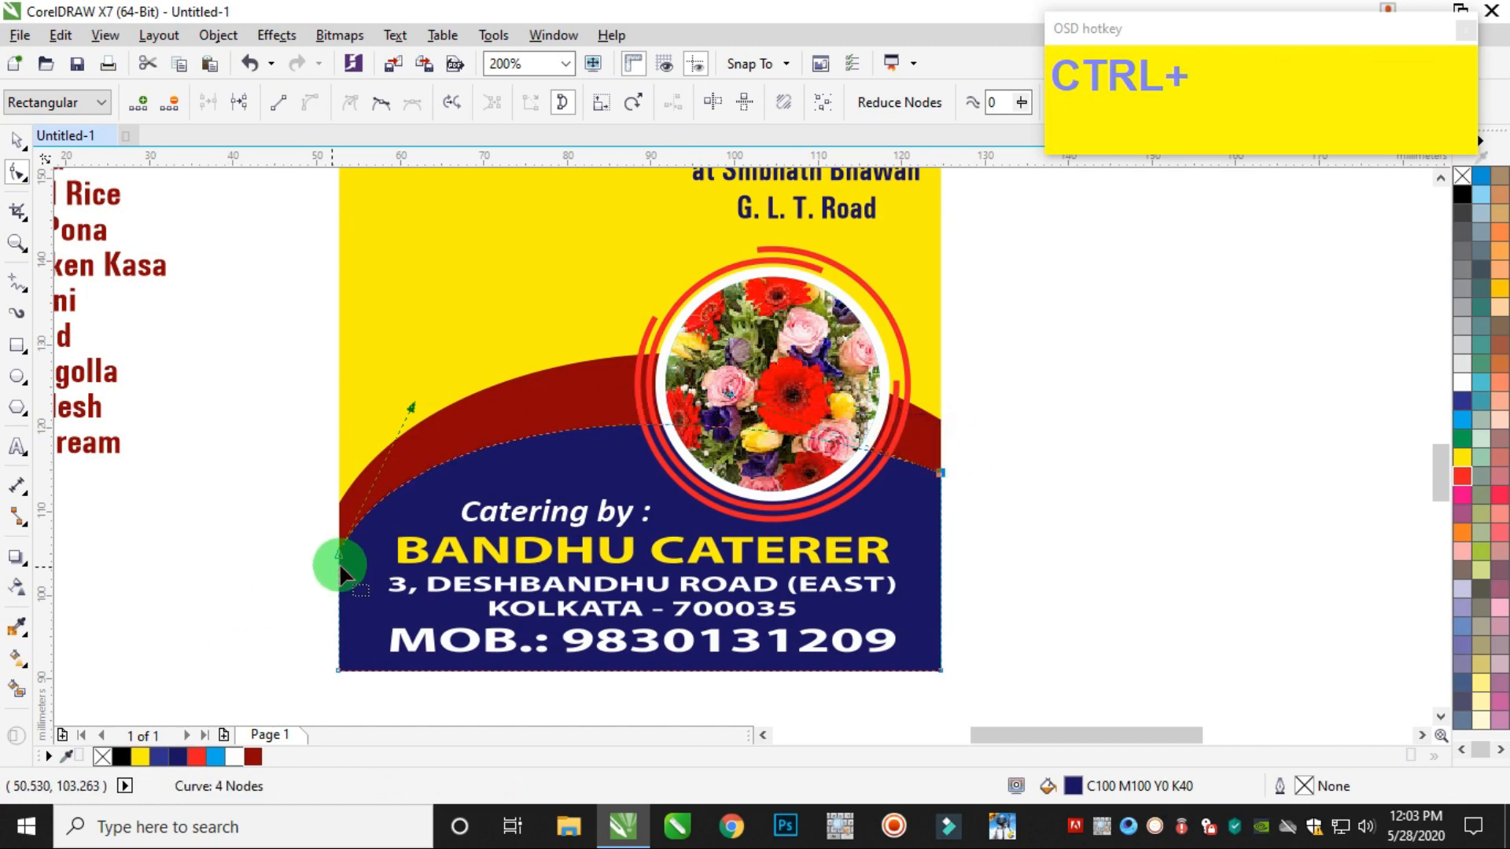
left_click_drag(341, 554, 338, 587)
Lower both upper end nodes of the dark red curve behind the navy footer and deselect it
left_click(459, 422, "ctrl")
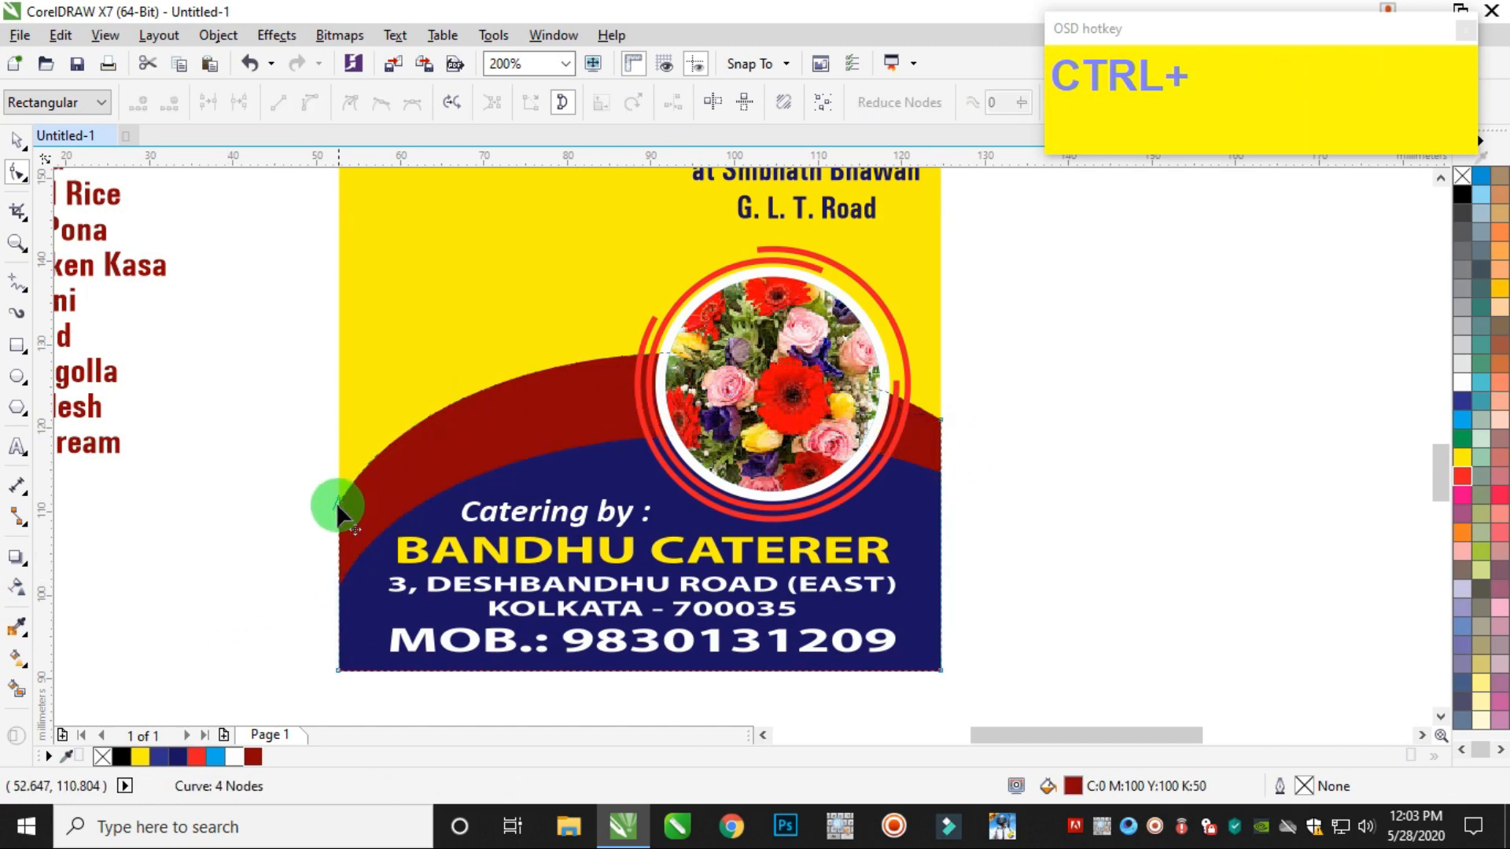
left_click_drag(337, 503, 333, 530)
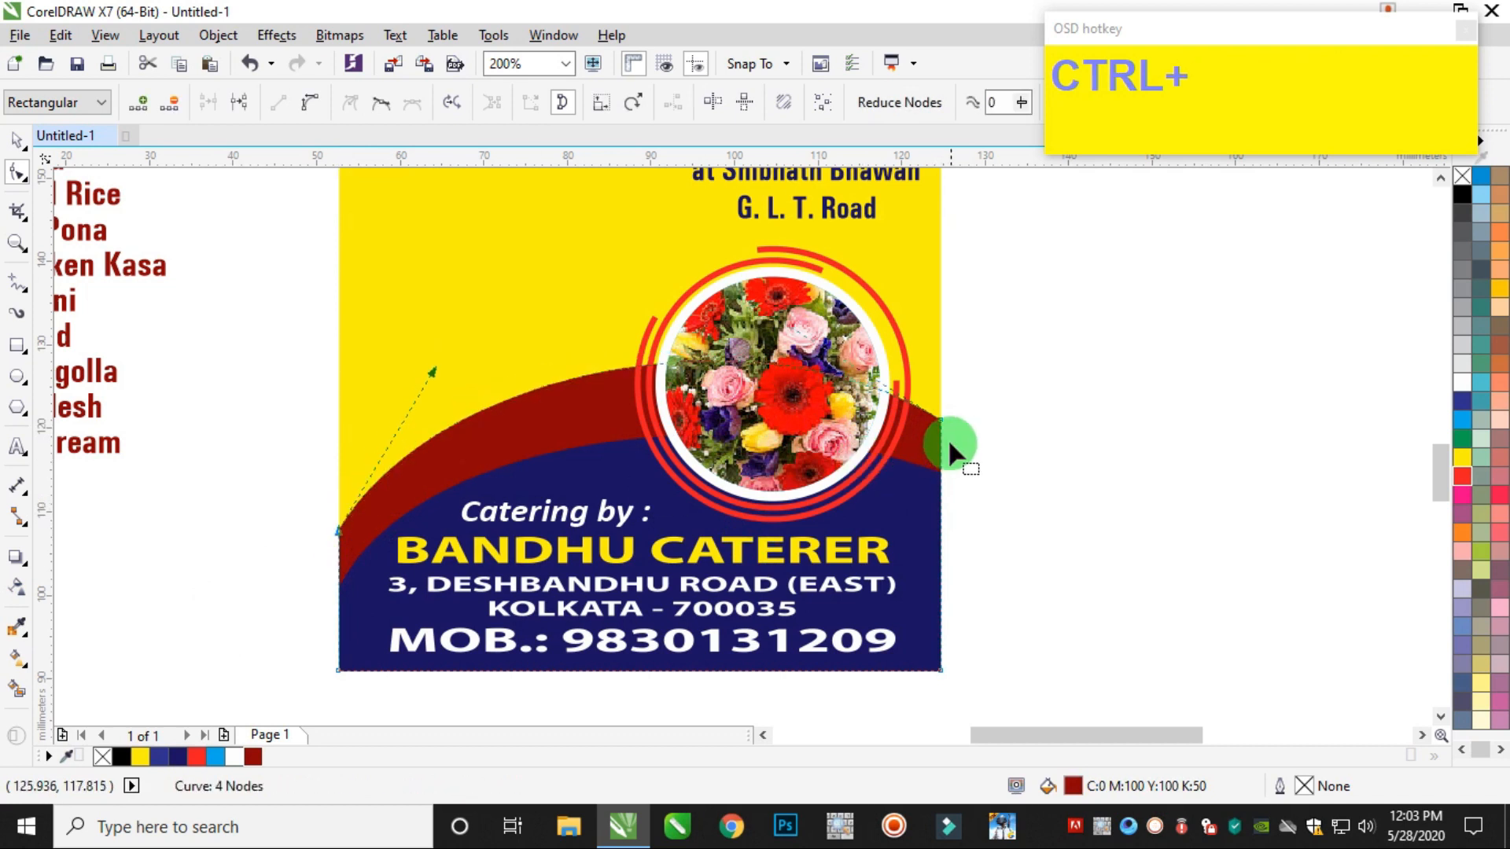
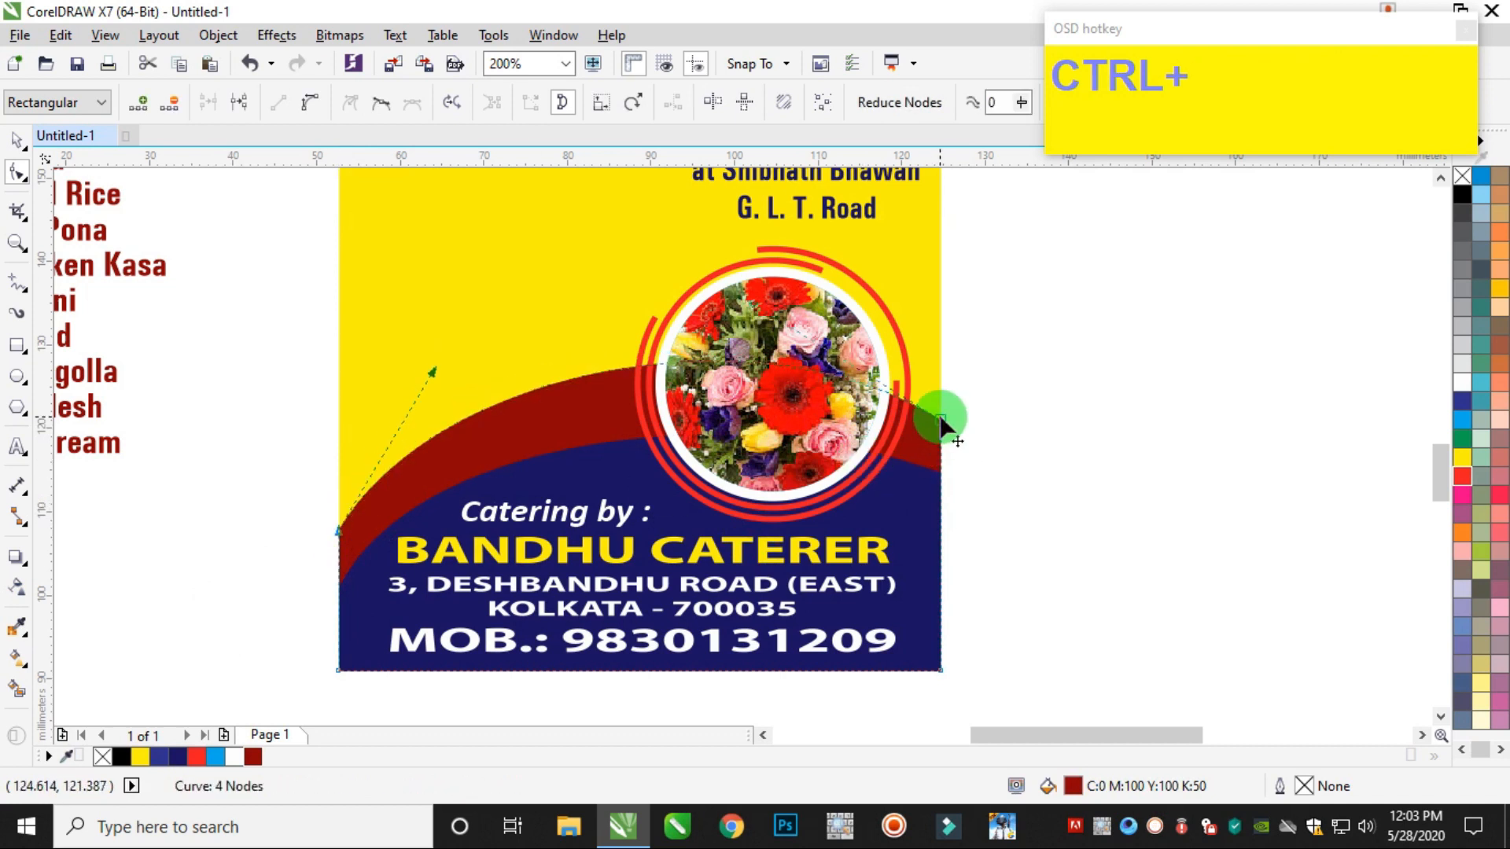
left_click_drag(941, 425, 952, 472)
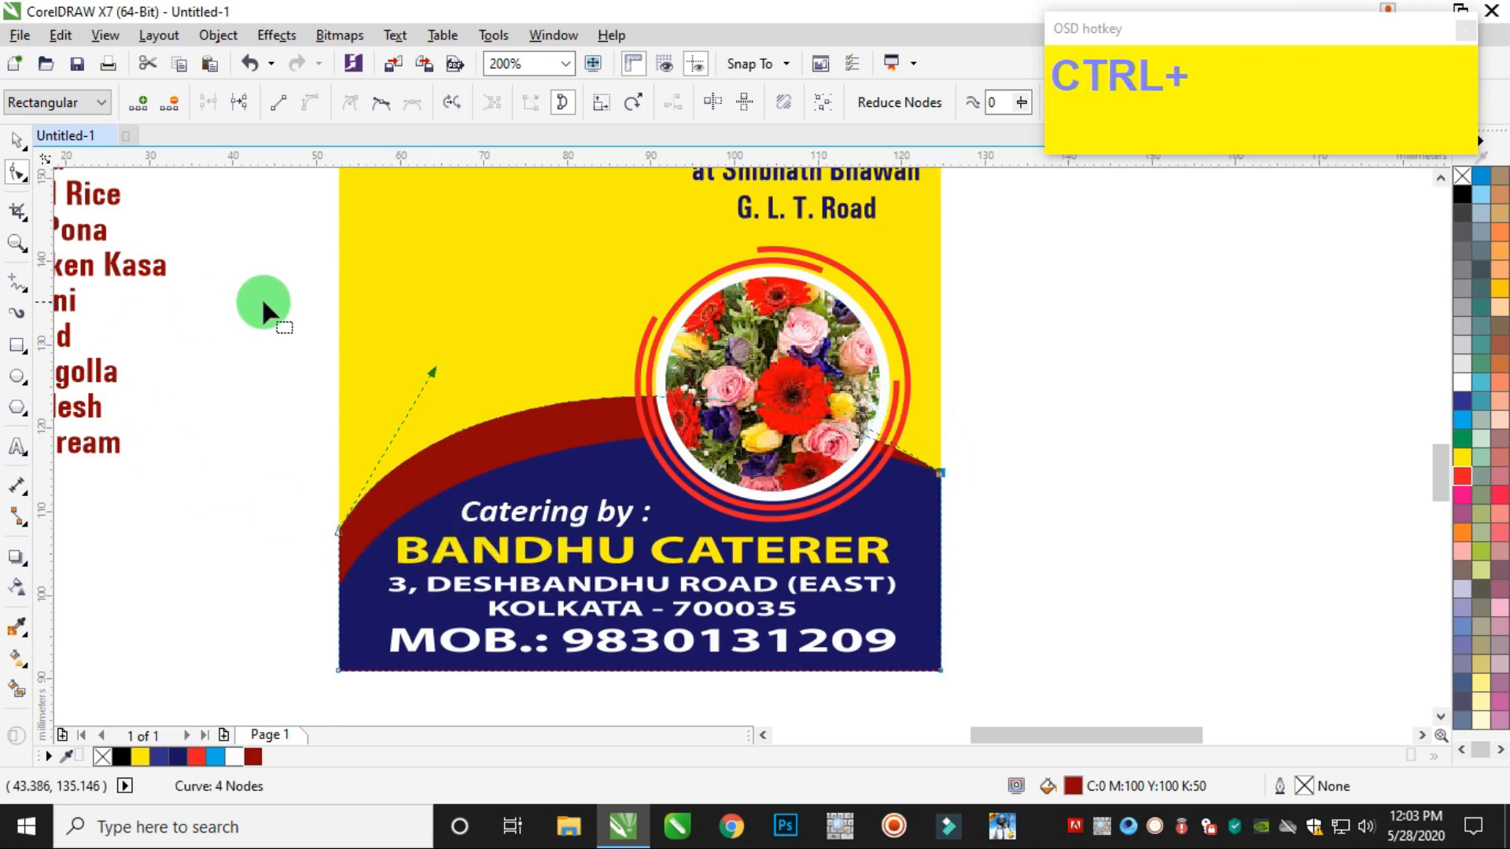
left_click(17, 140)
left_click(1046, 299)
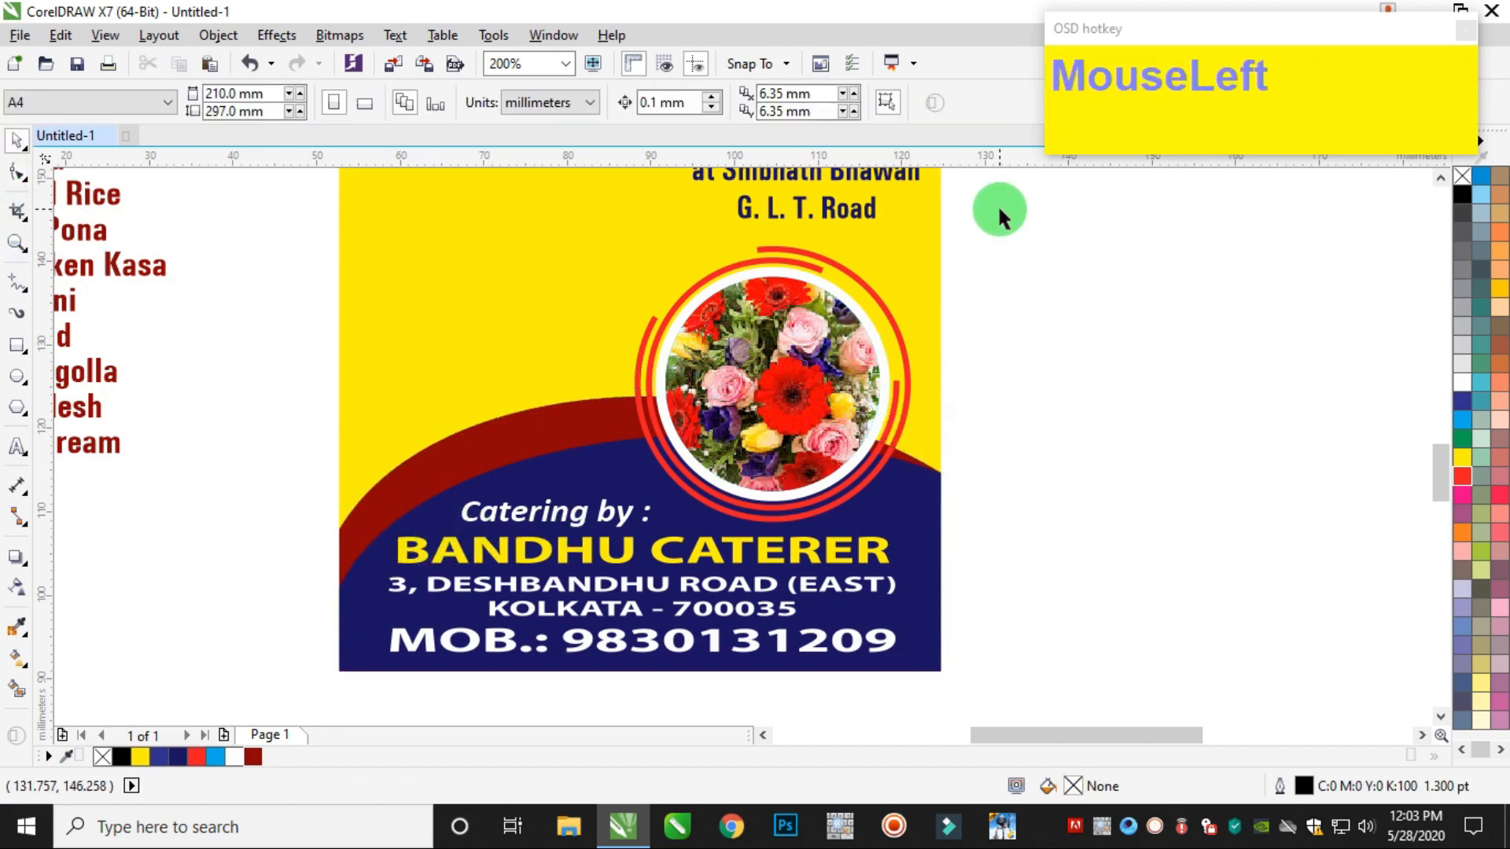
Move the menu list back onto the card under "Today's Menu" and stretch it to about 28.4 mm wide
left_click_drag(999, 209, 589, 535)
scroll(589, 535, "down", 5)
scroll(600, 475, "up", 3)
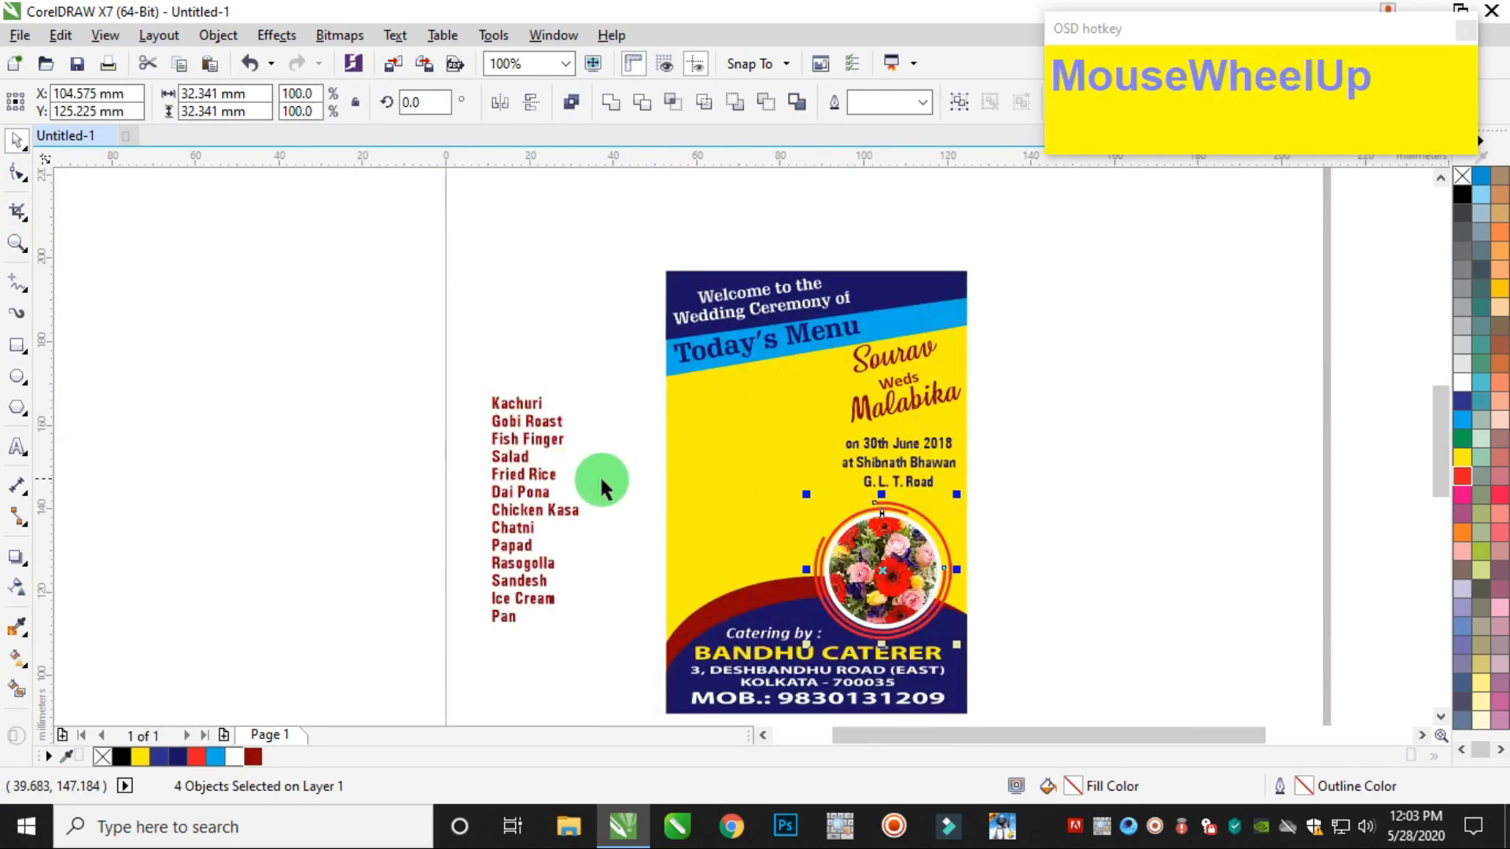
left_click_drag(548, 479, 796, 488)
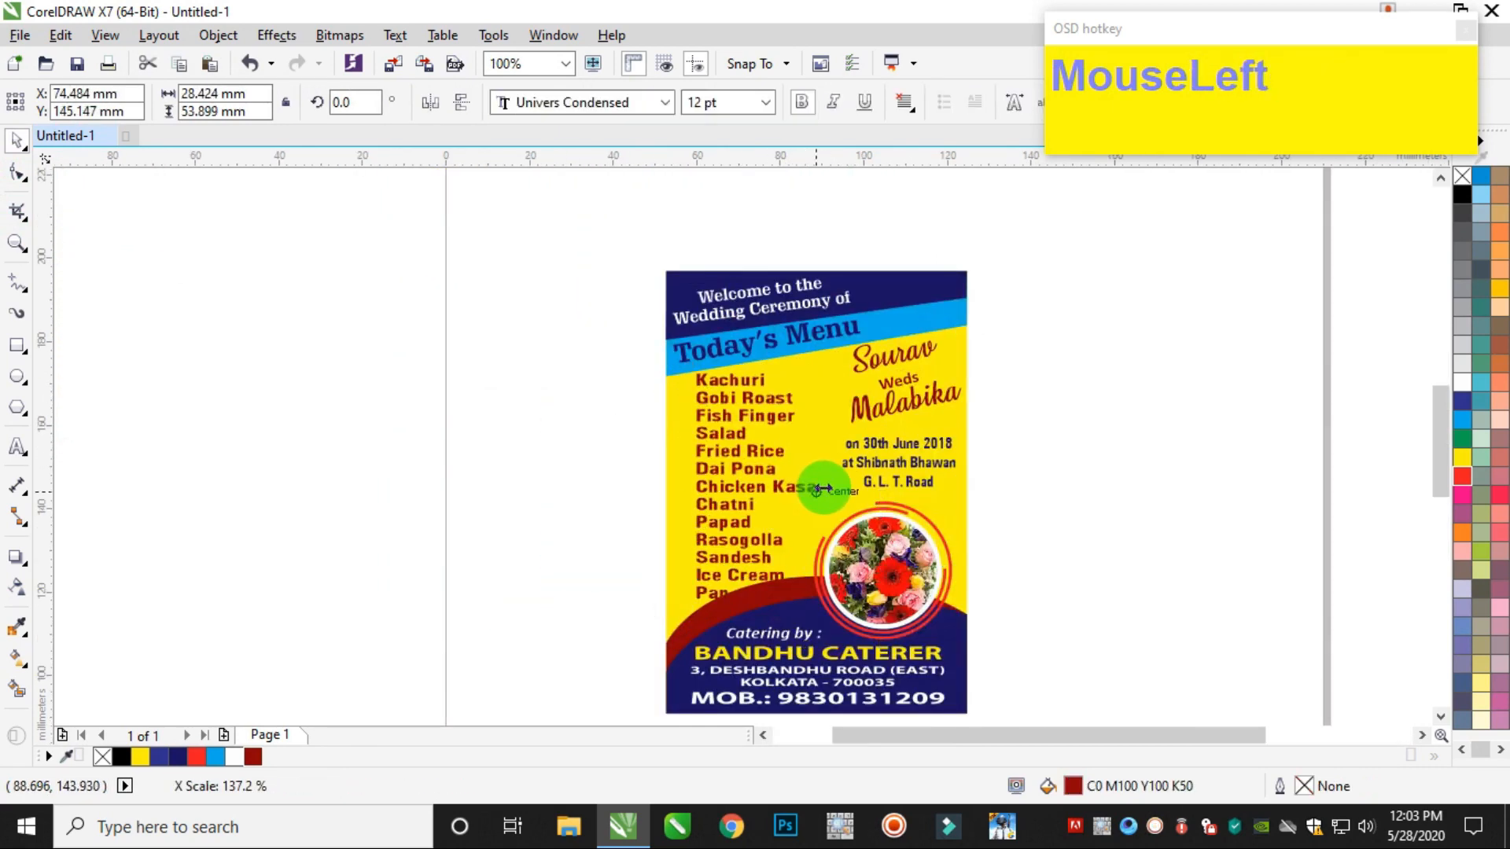
Tighten the widened menu list's line spacing to about 51.4 mm overall height so "Pan" clears the dark red curve
scroll(759, 513, "up", 2)
left_click(16, 175)
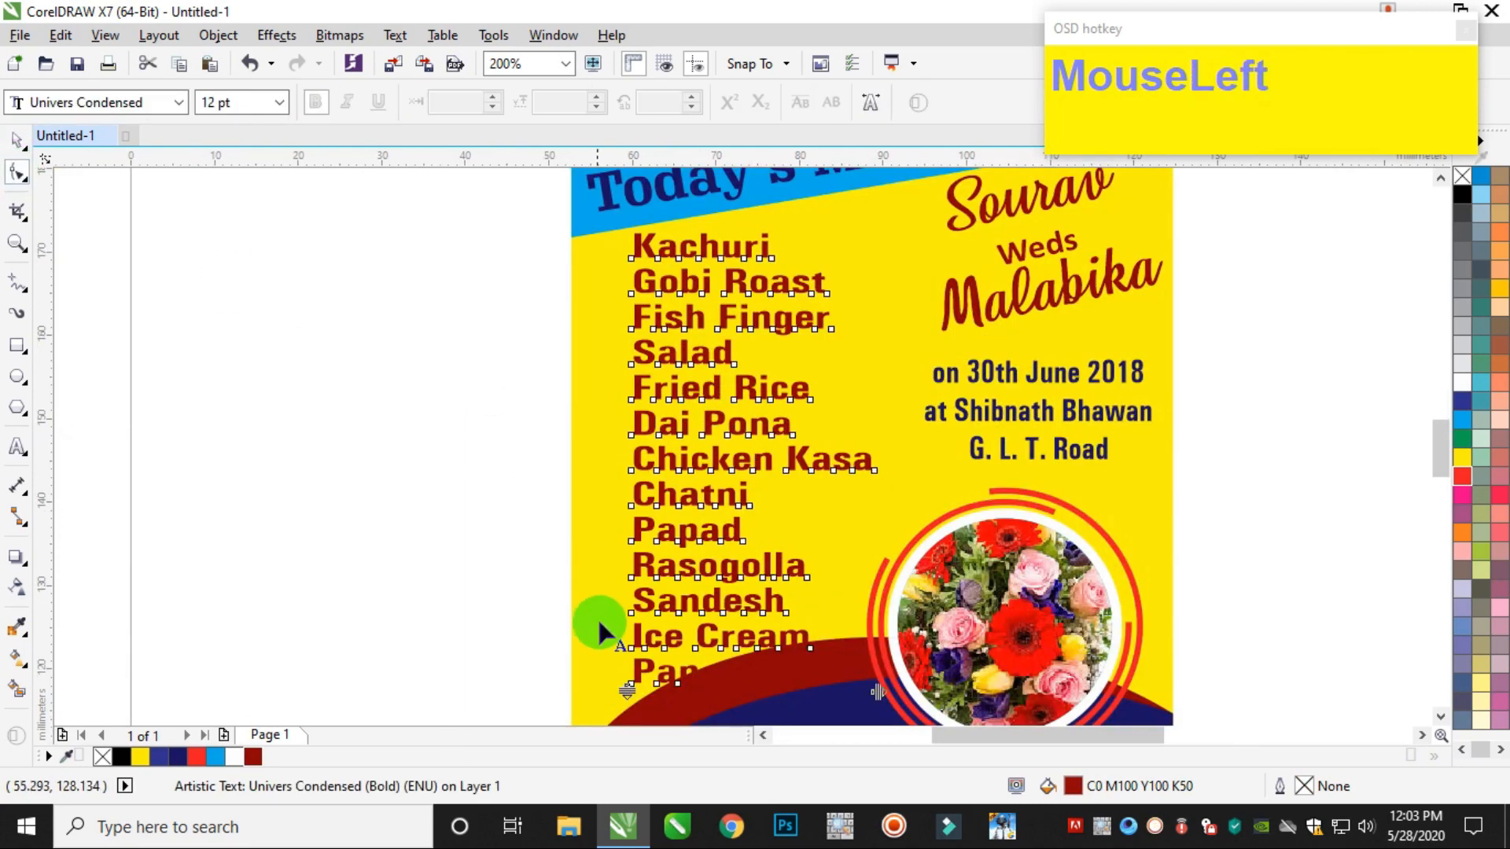
left_click_drag(627, 690, 626, 669)
left_click(17, 144)
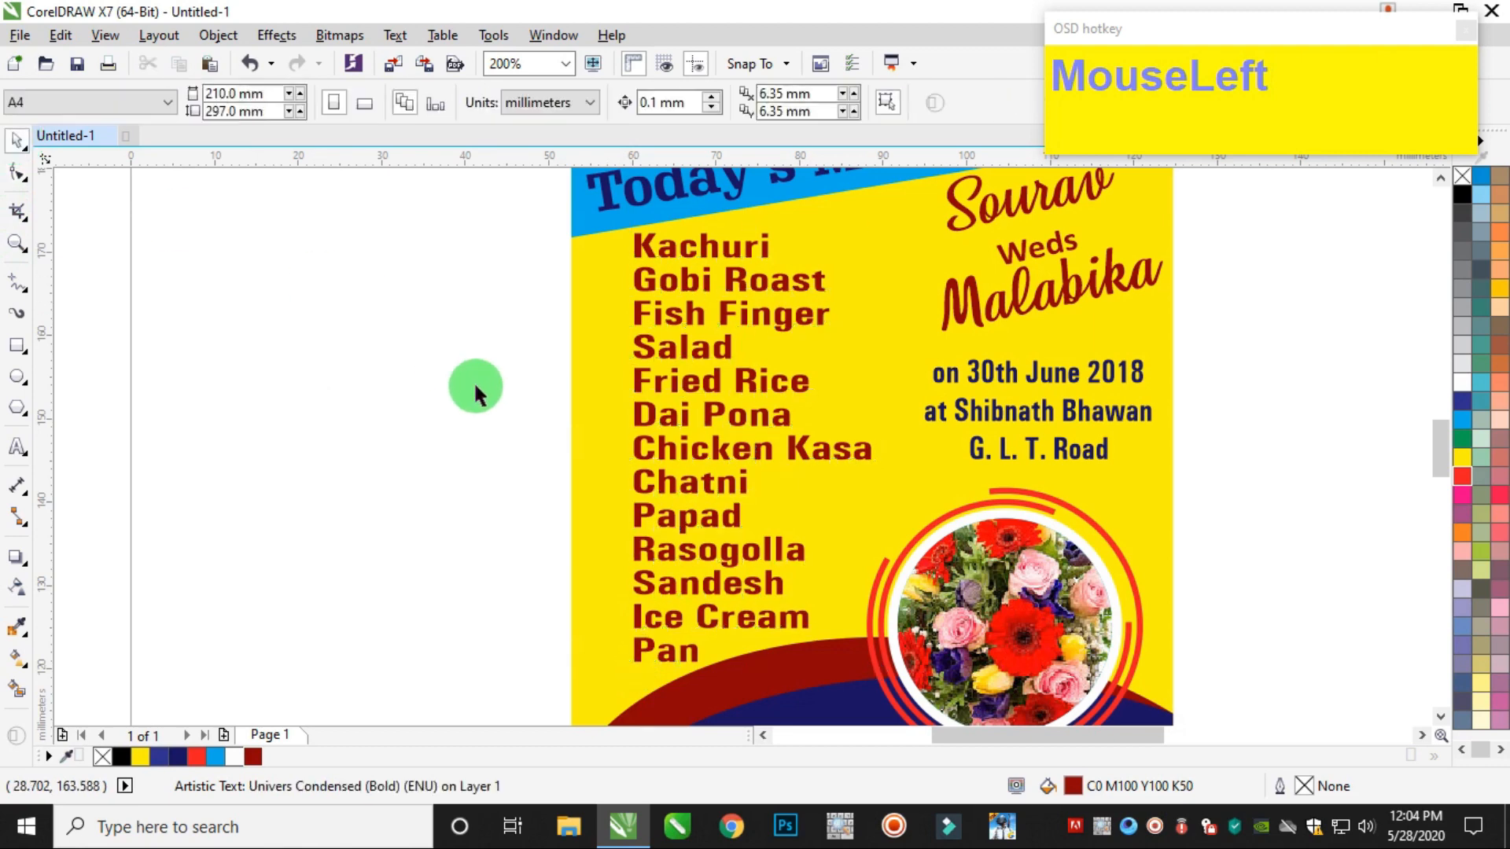
scroll(550, 401, "down", 3)
scroll(561, 450, "up", 3)
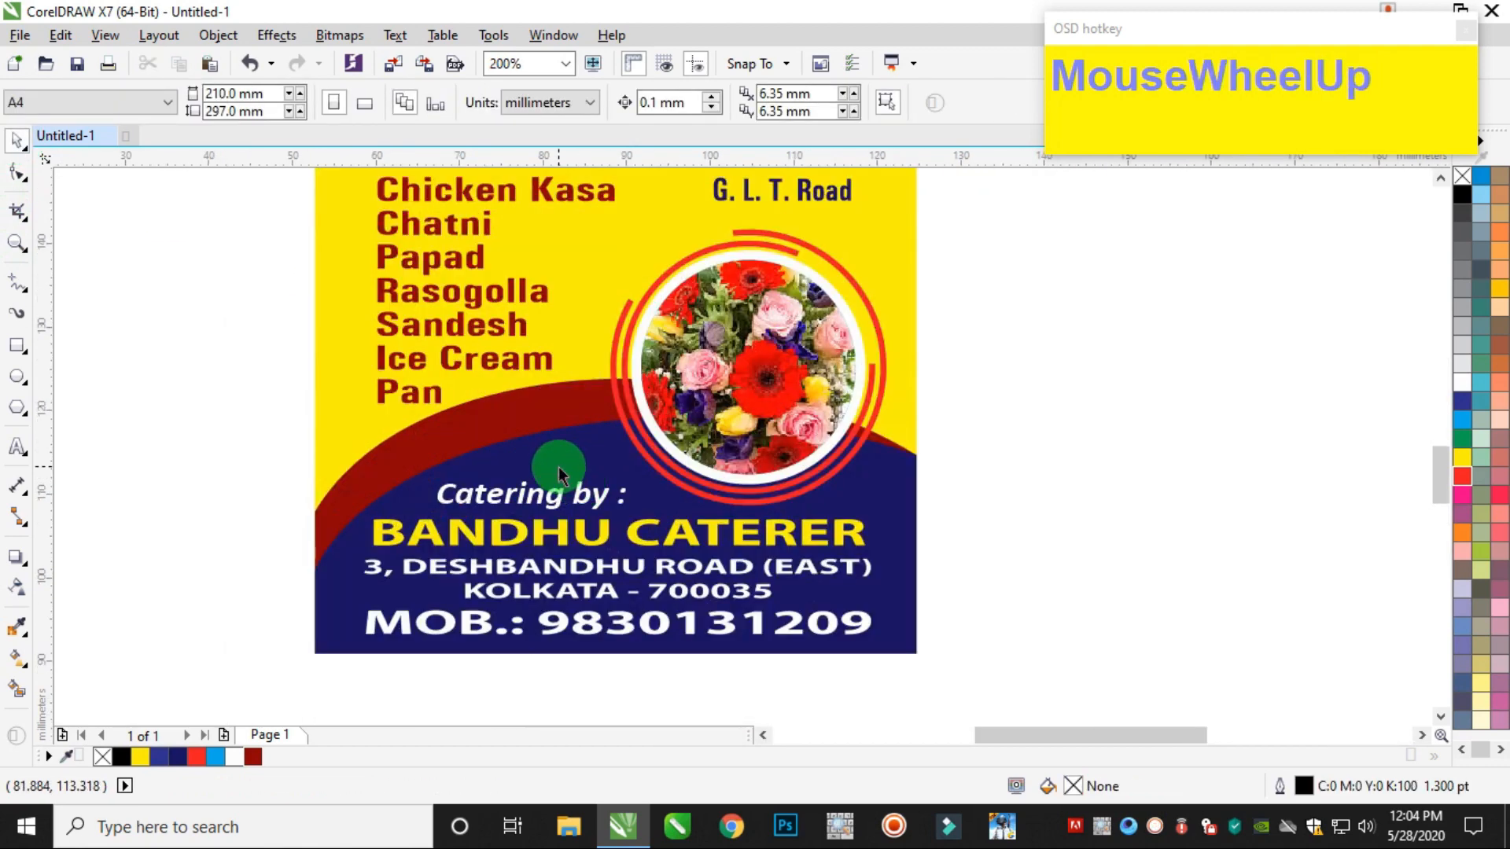
scroll(565, 472, "down", 2)
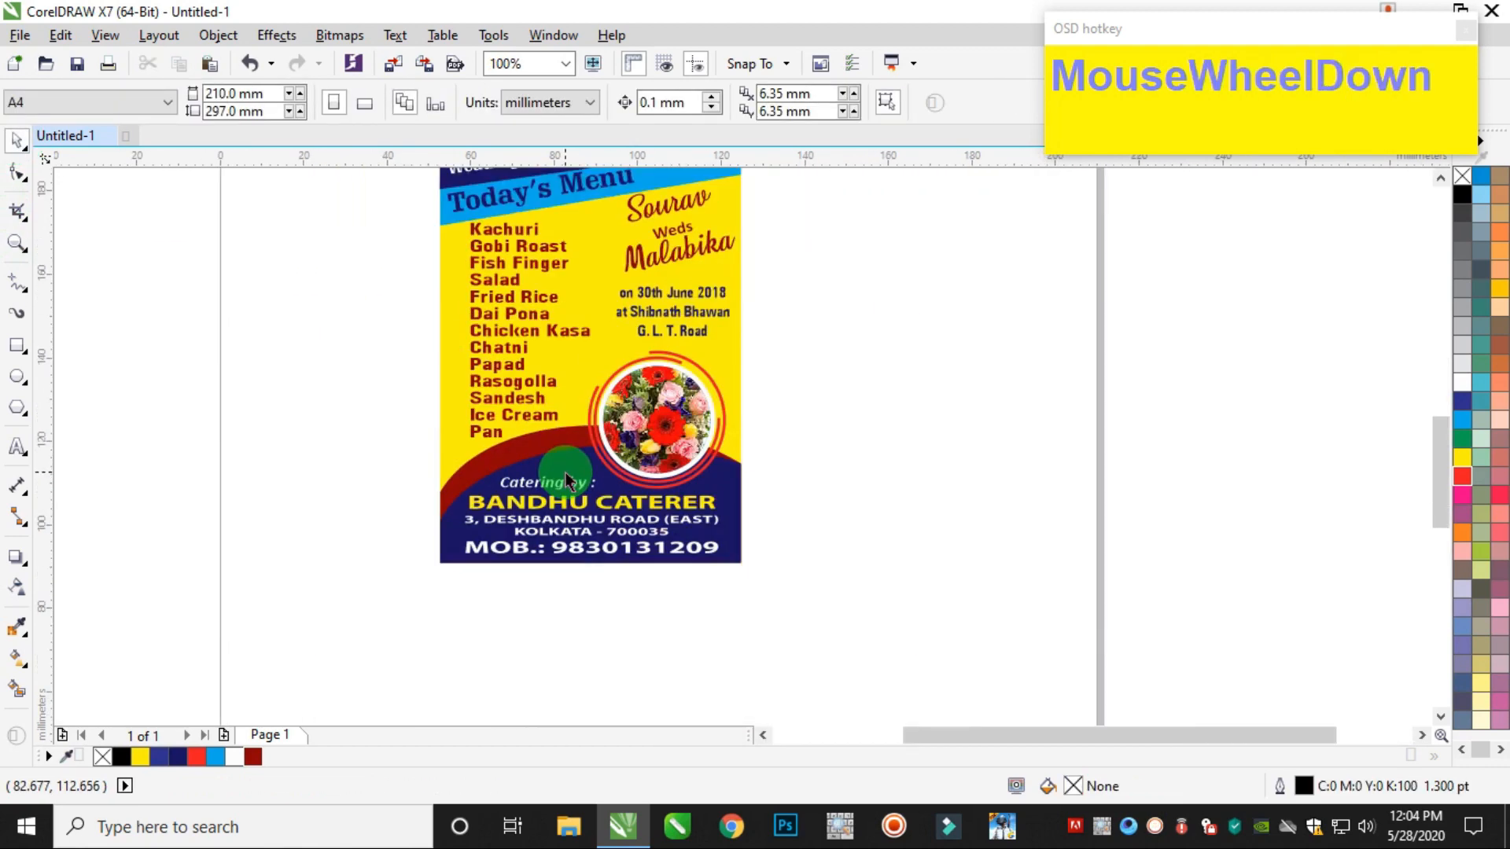
scroll(507, 344, "up", 1)
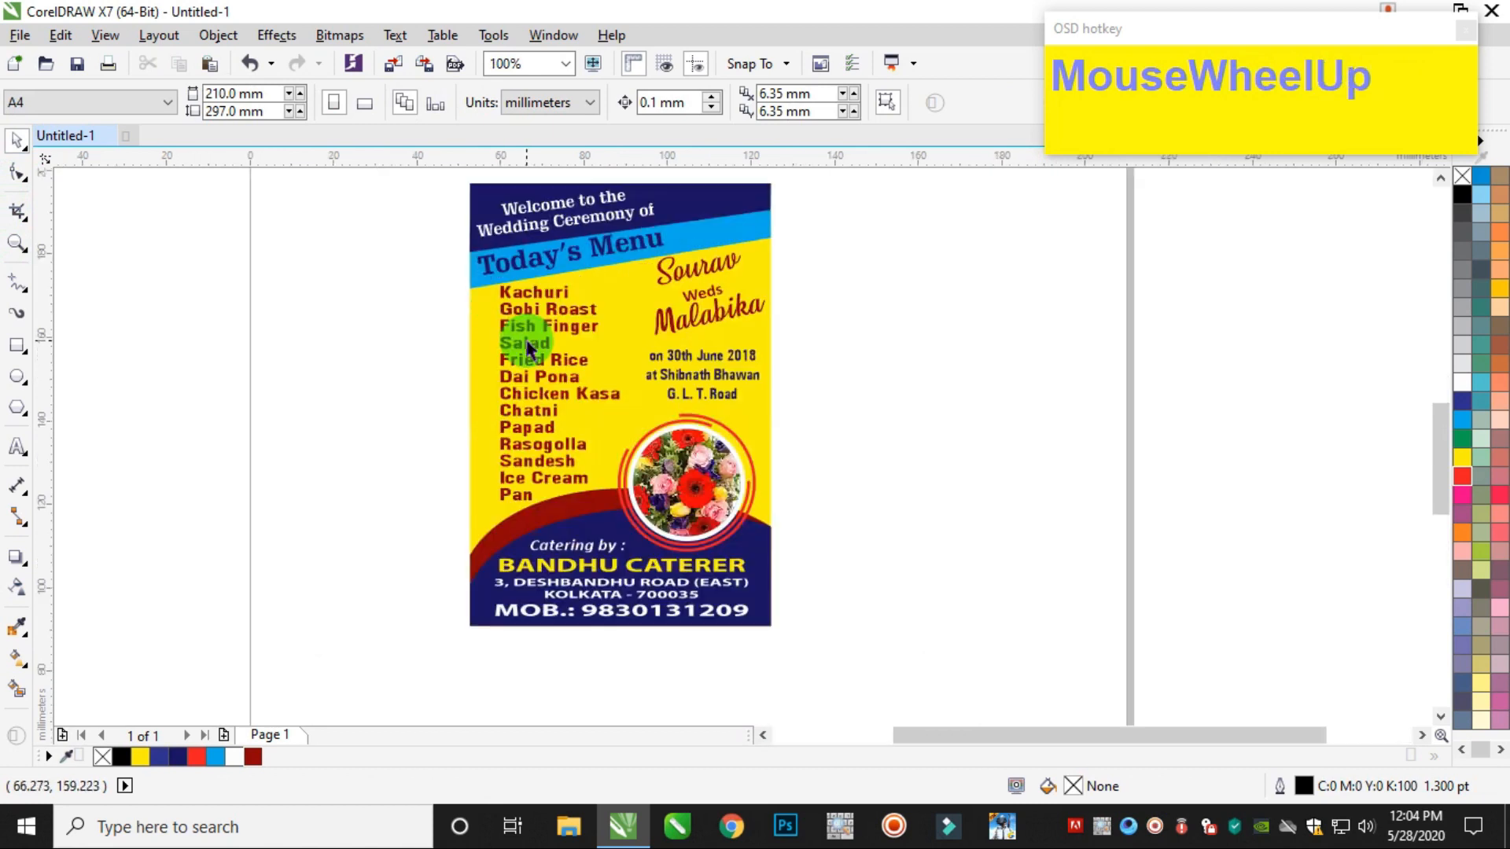
Shift the menu list about 2 mm right and 2 mm down on the card
left_click(551, 297)
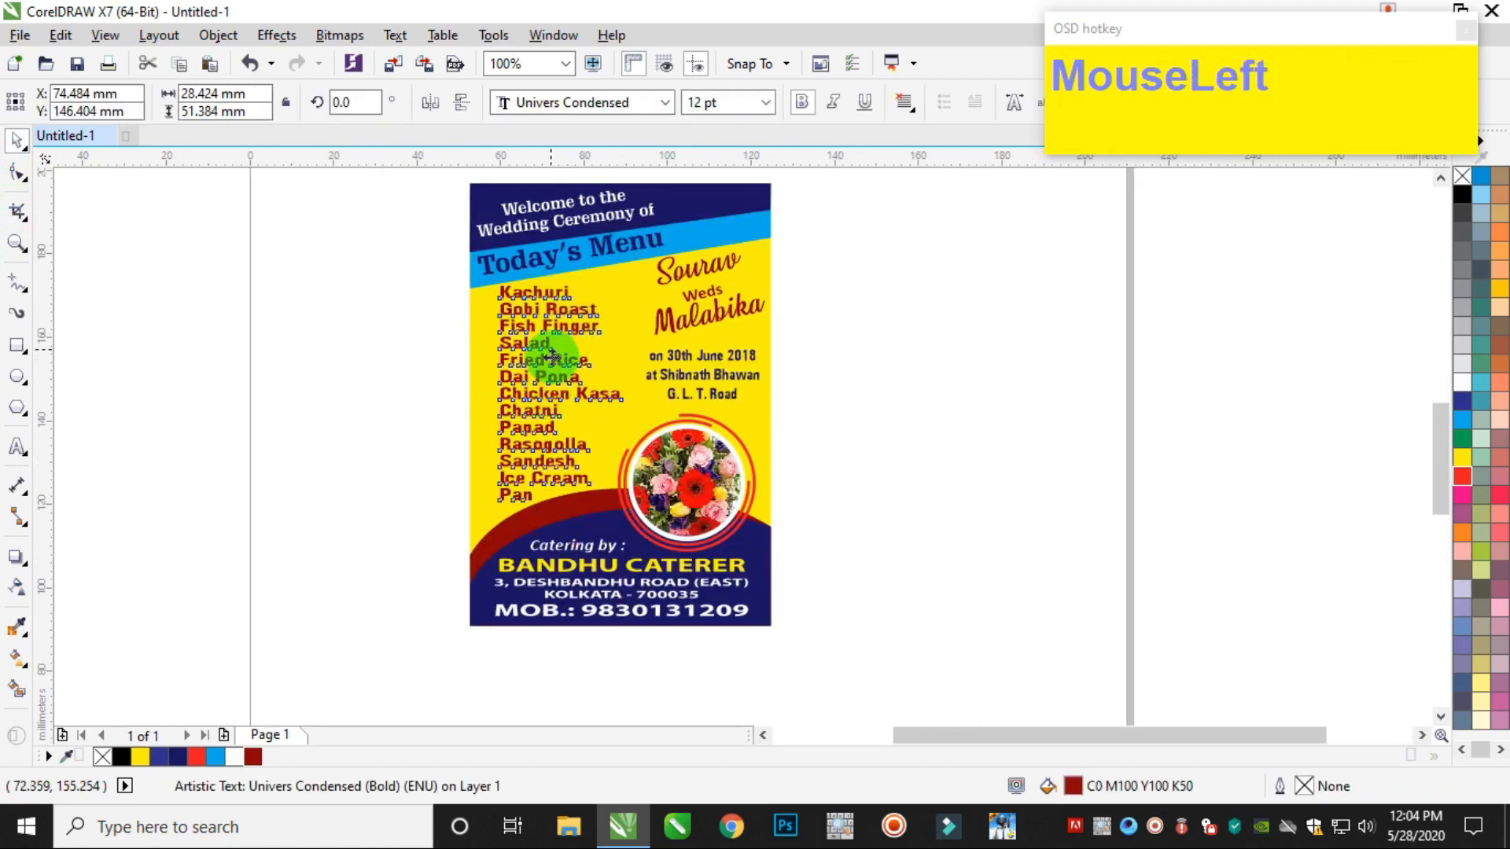
left_click_drag(550, 356, 559, 355)
scroll(540, 296, "up", 1)
scroll(543, 276, "down", 1)
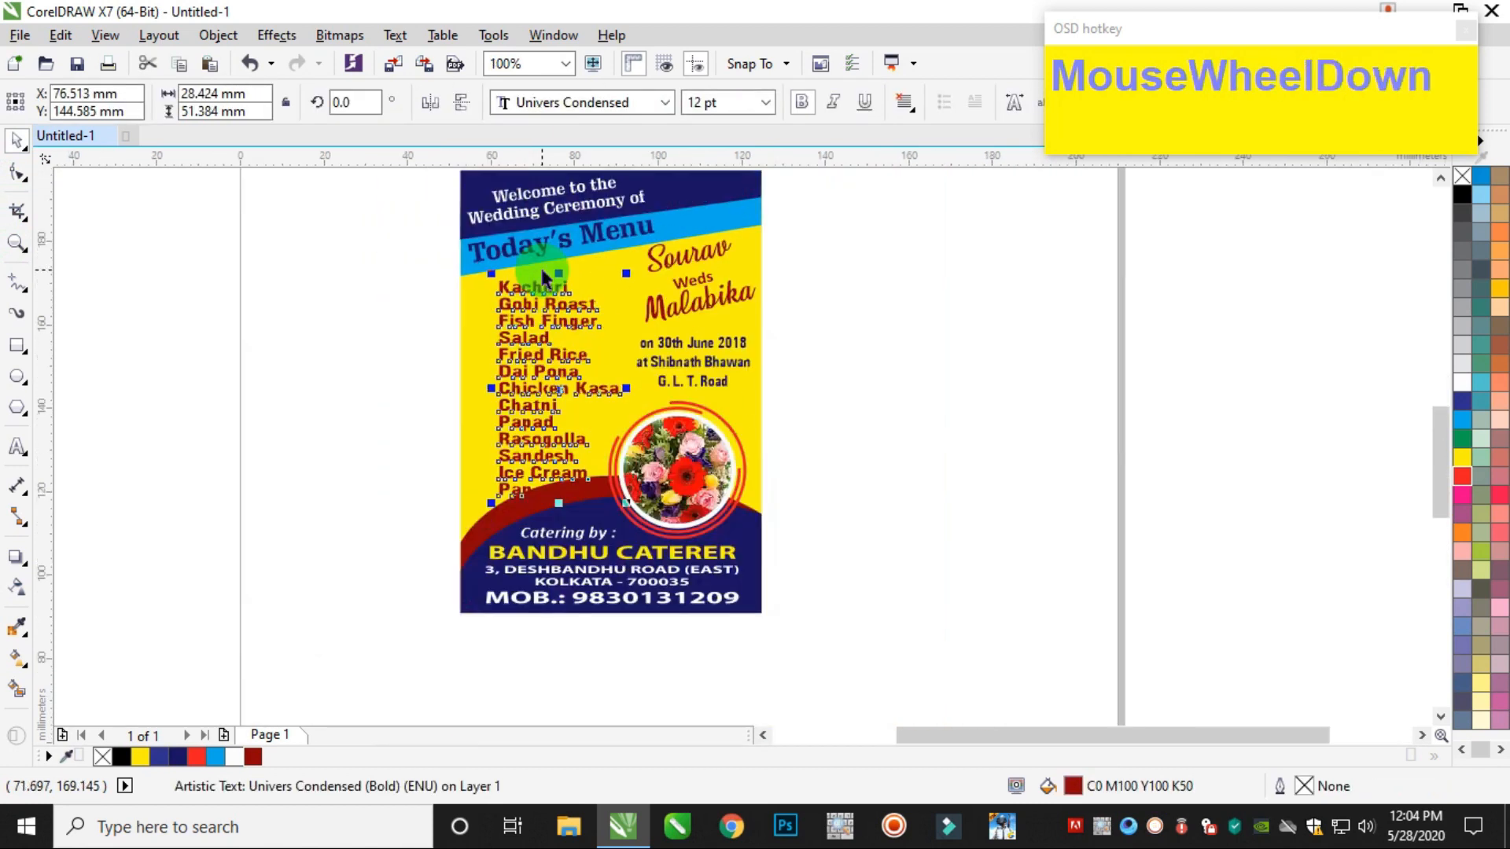
Select the slanted header shapes with their text and reduce their combined height to about 23.6 mm
scroll(585, 168, "down", 1)
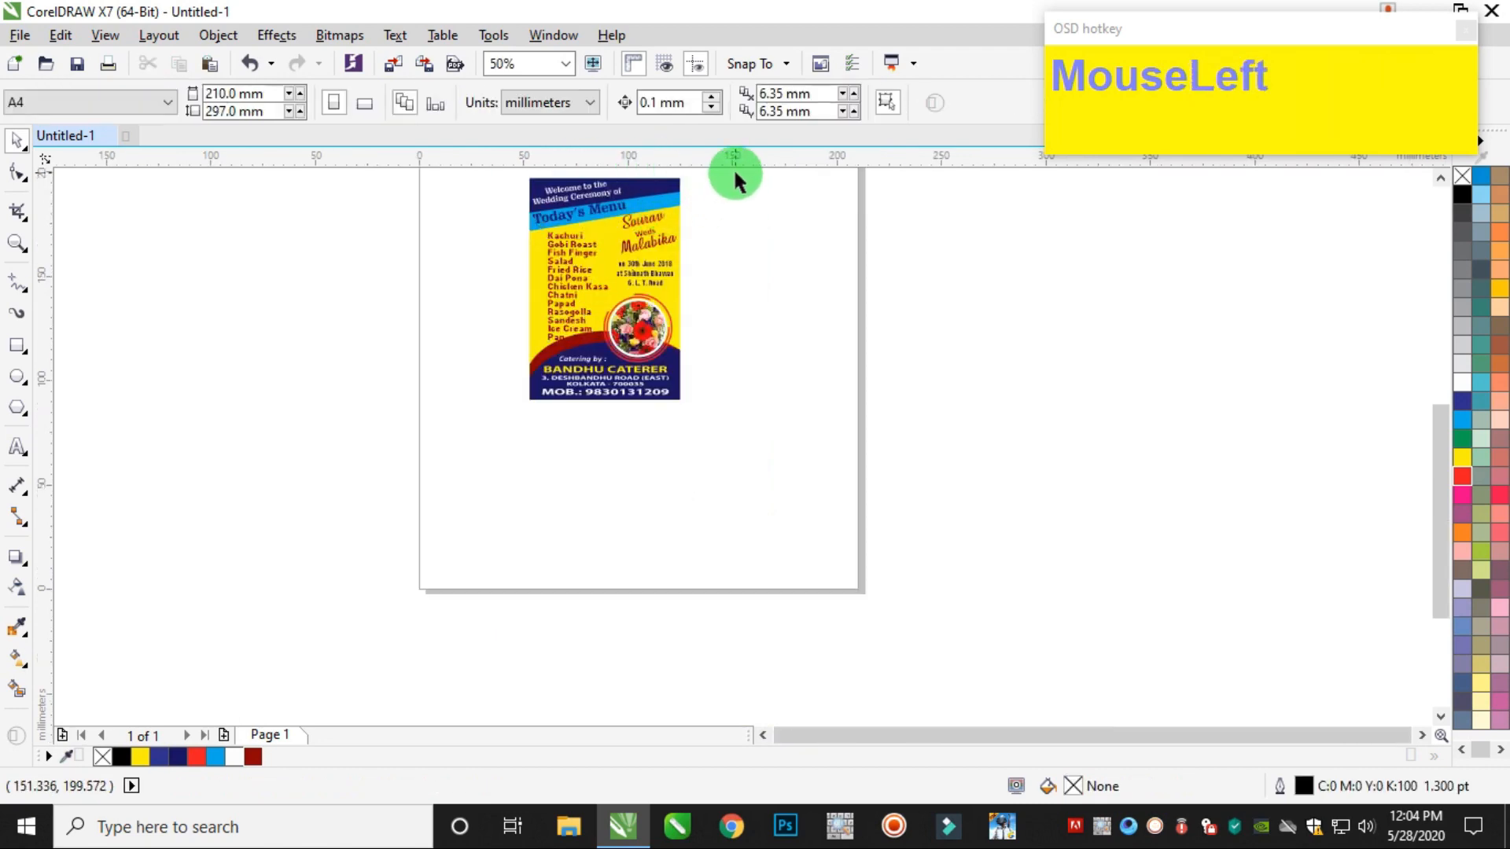
left_click_drag(733, 168, 442, 236)
scroll(560, 332, "up", 2)
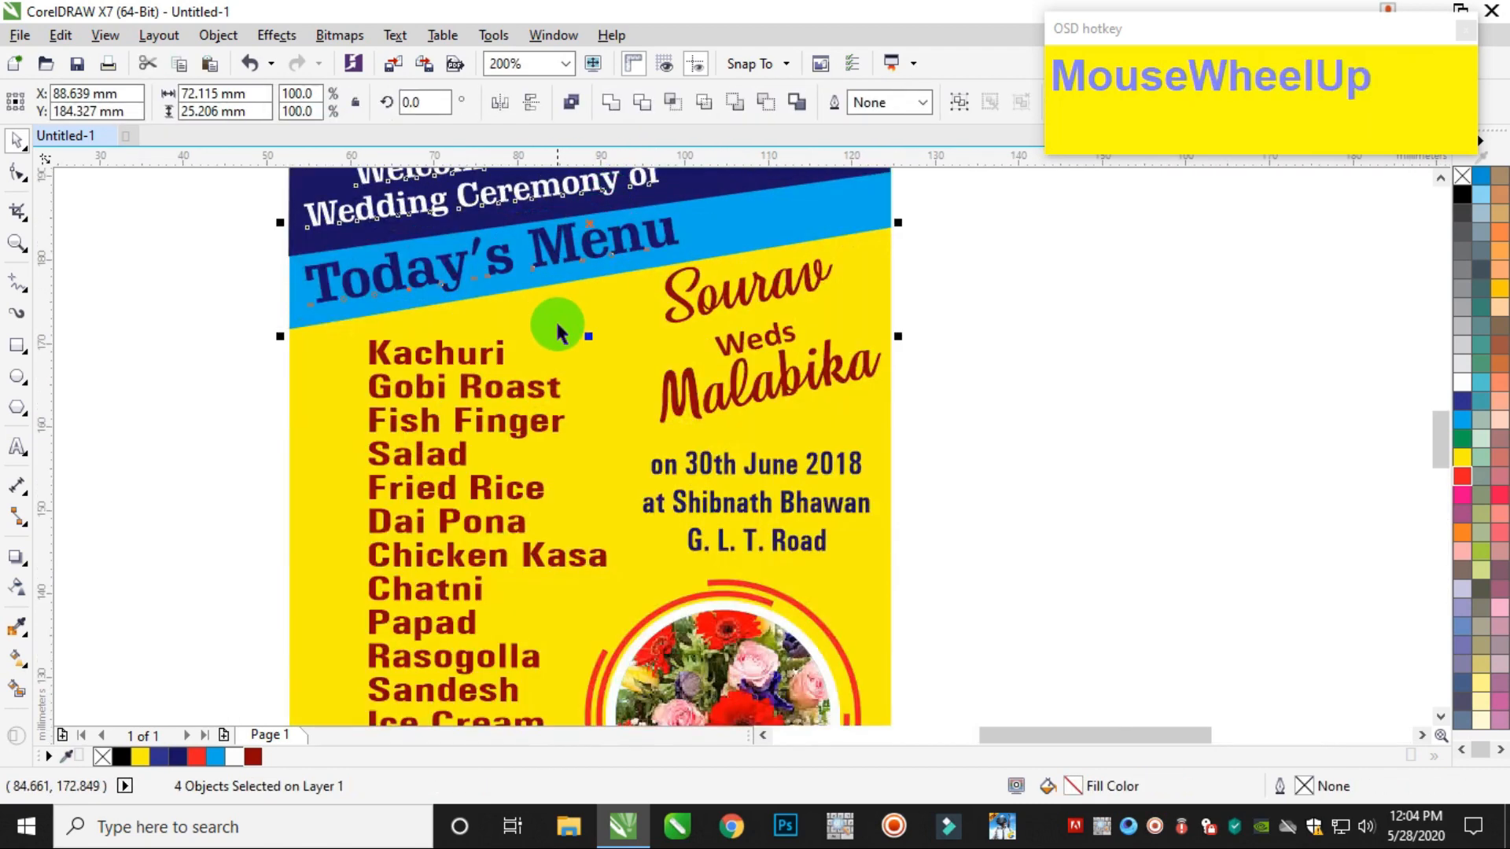
left_click_drag(588, 339, 519, 354)
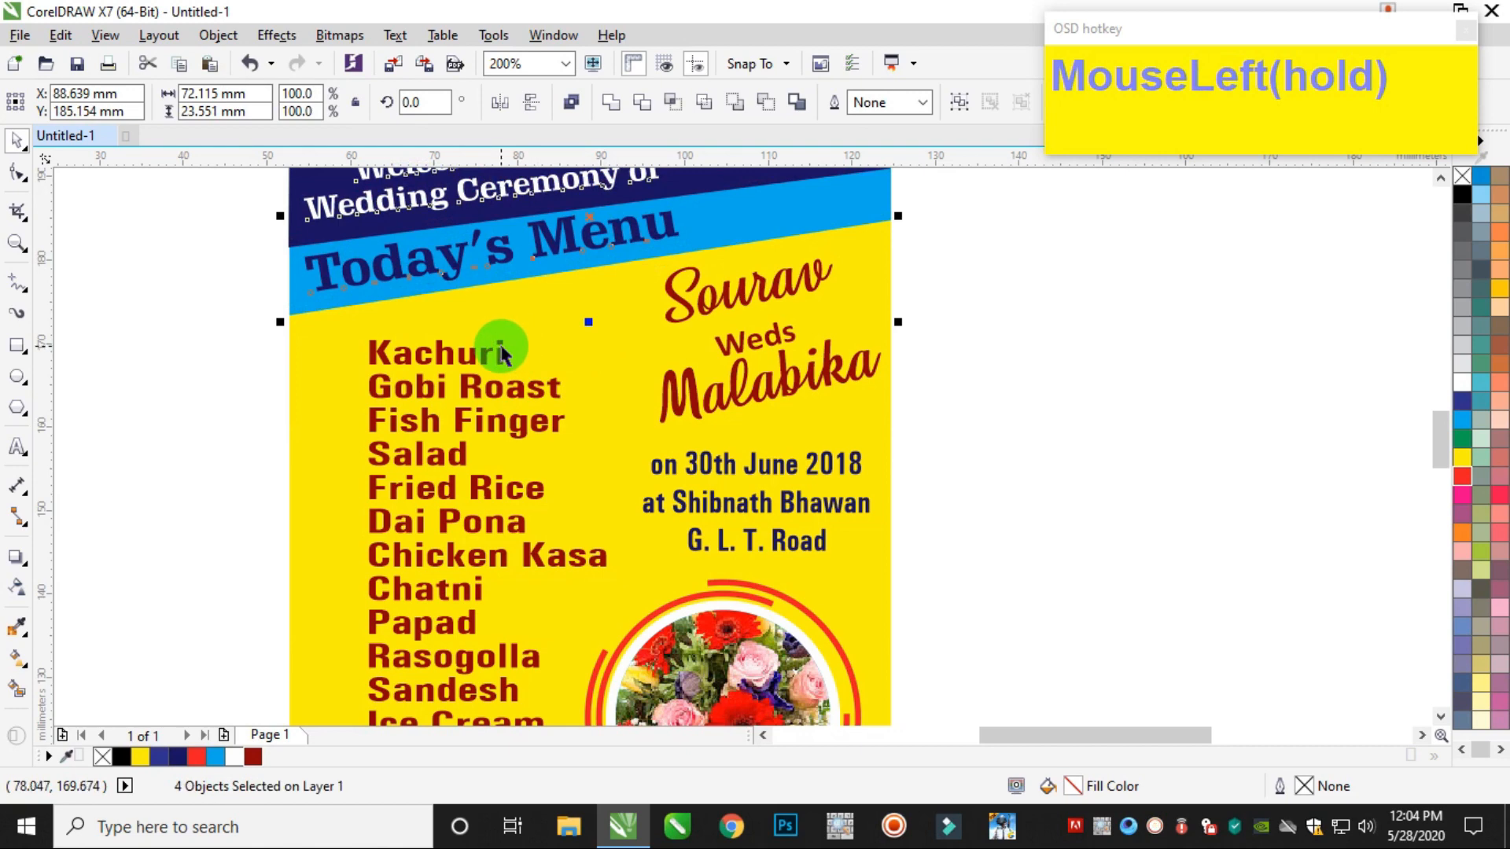
Move the menu list about 3 mm up and 1 mm right, closer to the slanted header
left_click(501, 354)
scroll(503, 346, "down", 1)
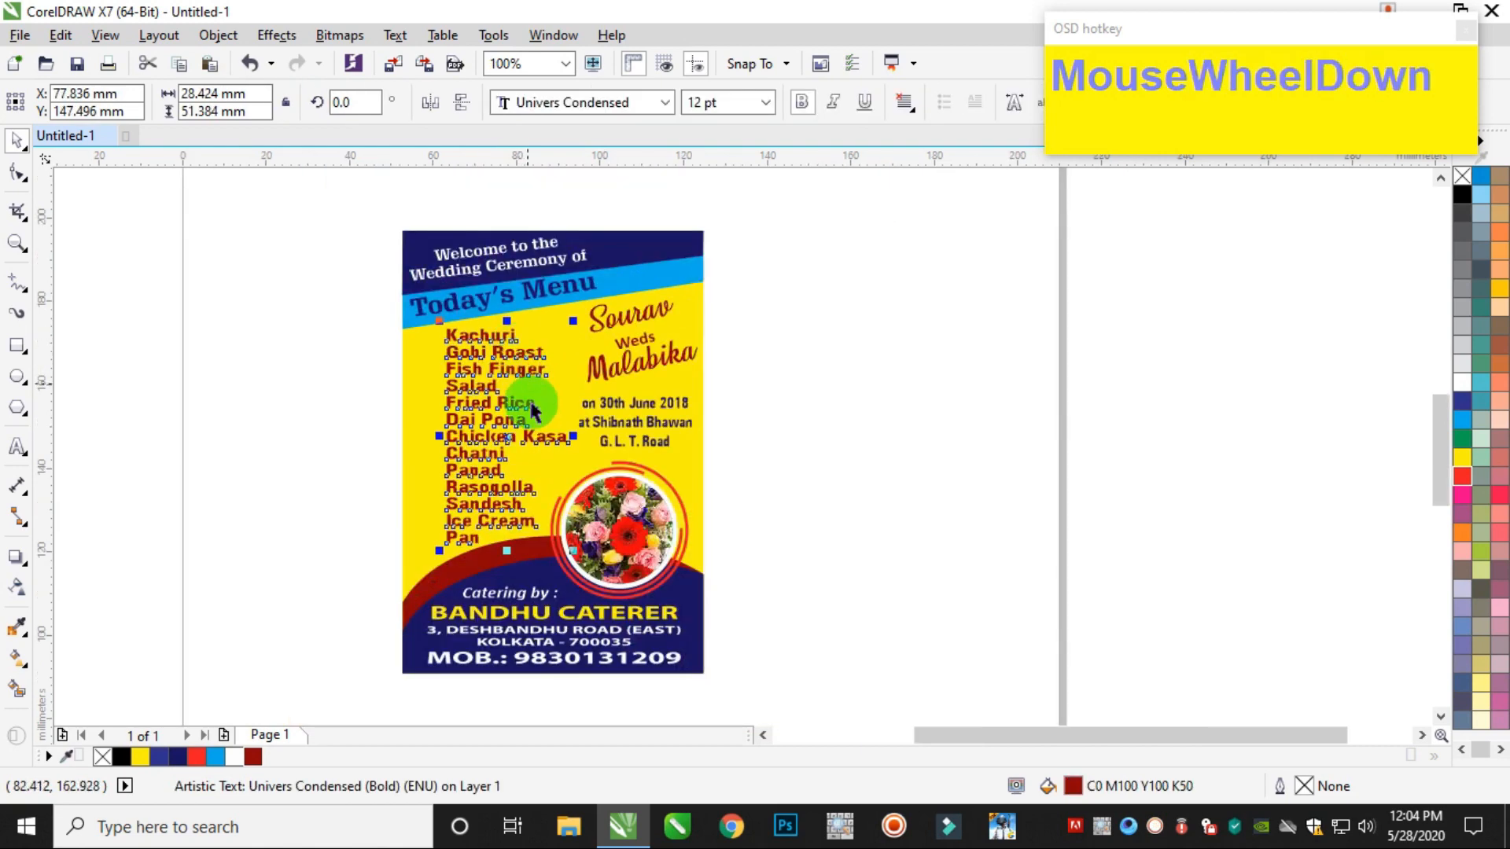
scroll(466, 555, "up", 1)
scroll(533, 536, "down", 2)
scroll(480, 408, "up", 1)
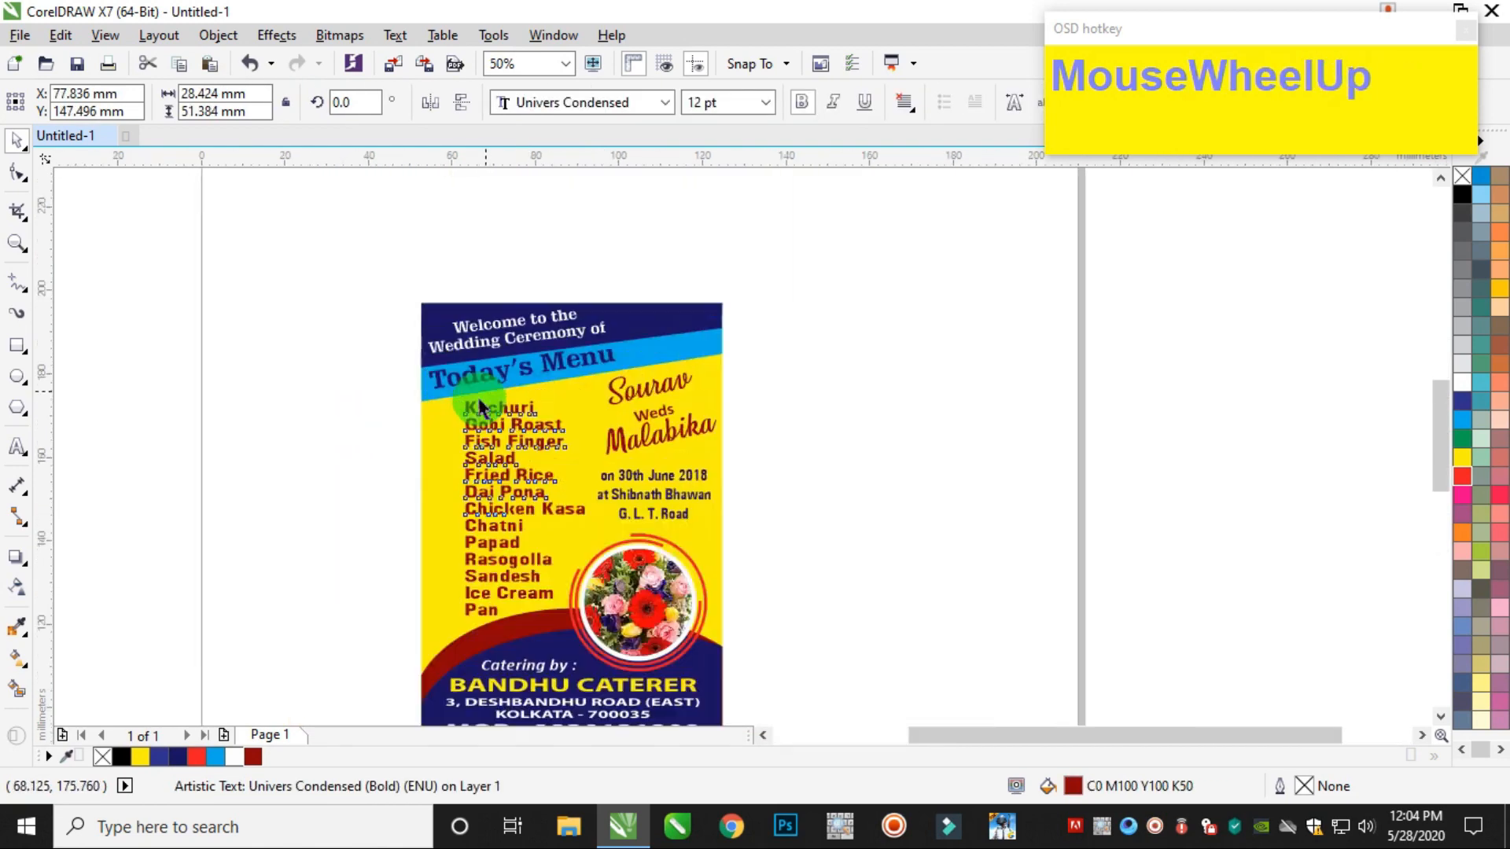
Open Insert Character and set its glyph font to Palace Script MT
scroll(481, 408, "up", 2)
left_click(17, 377)
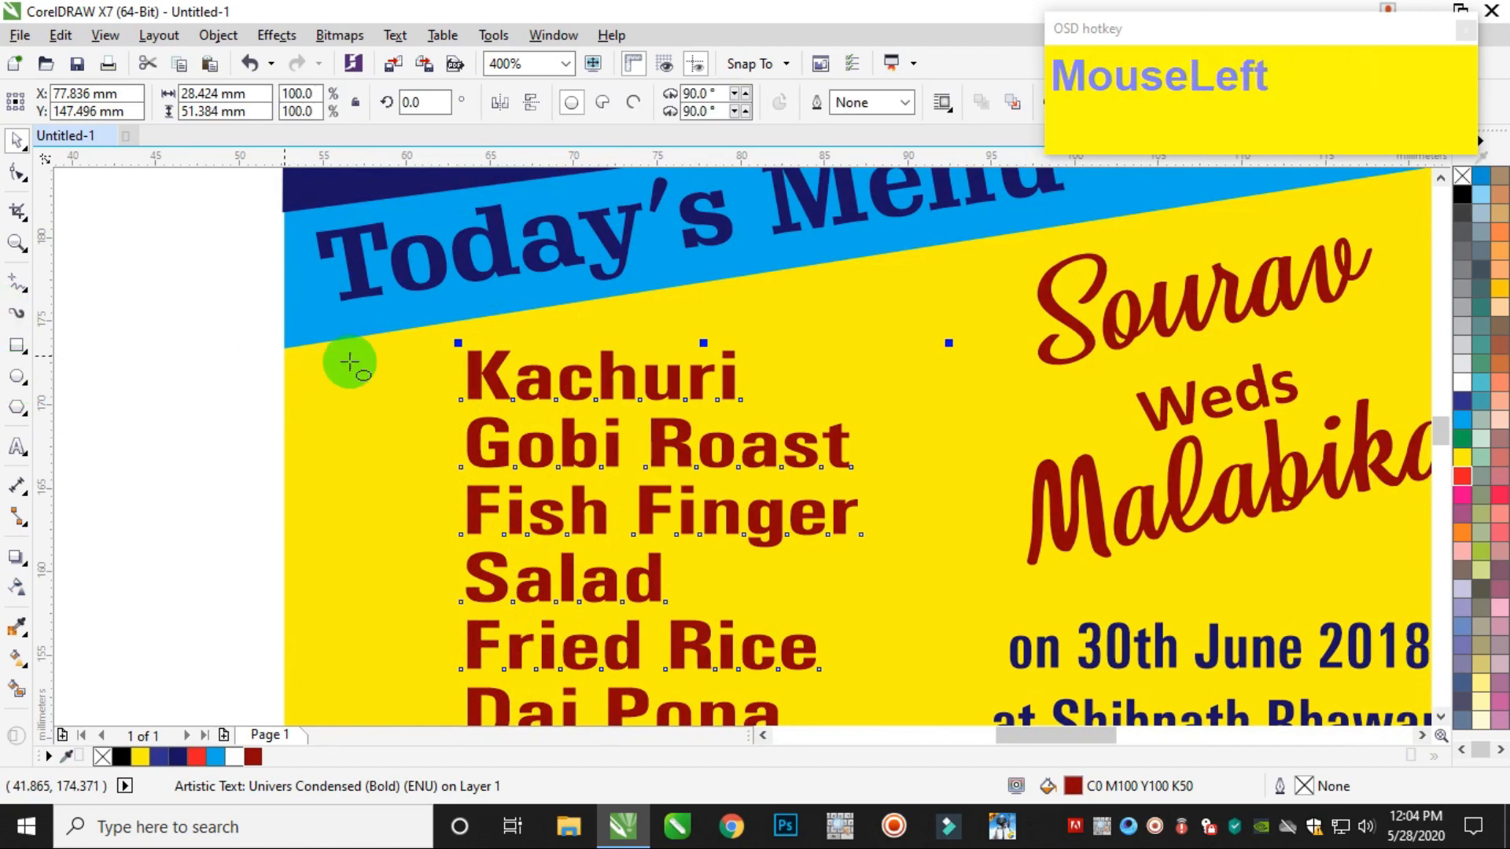
left_click(395, 35)
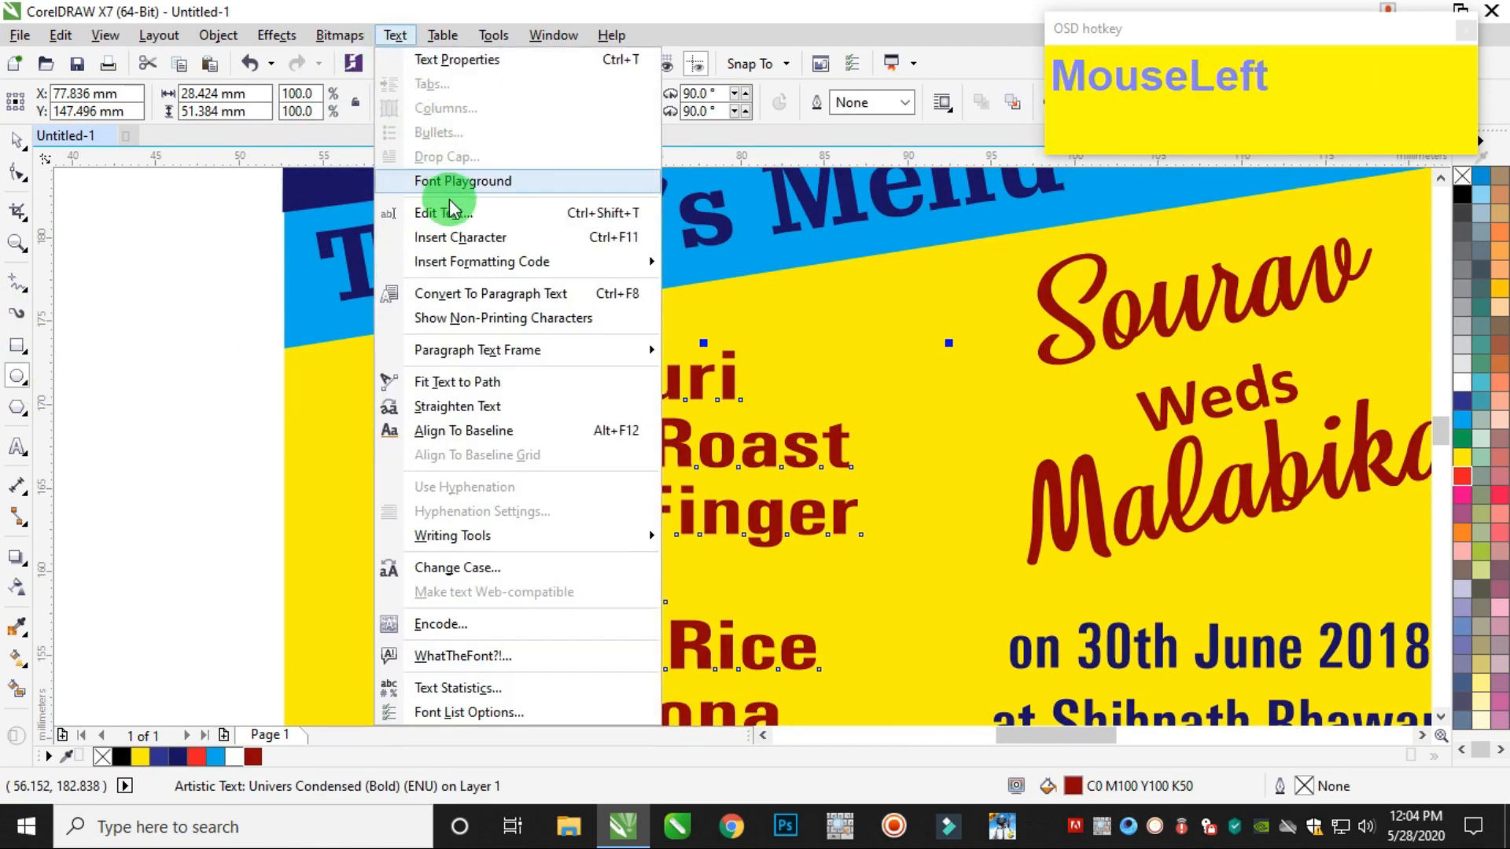
left_click(459, 239)
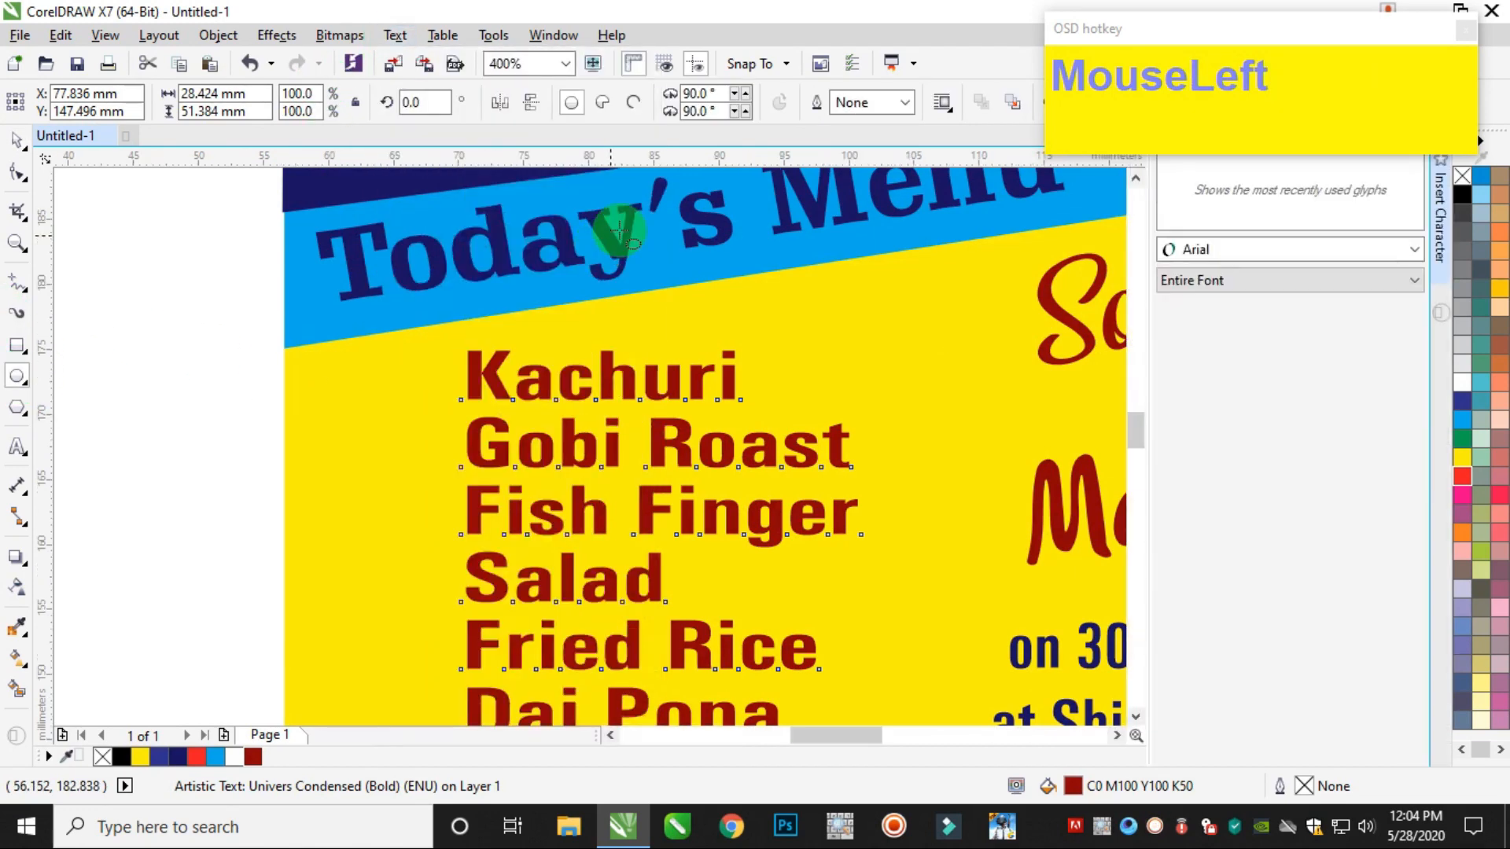
left_click(1211, 250)
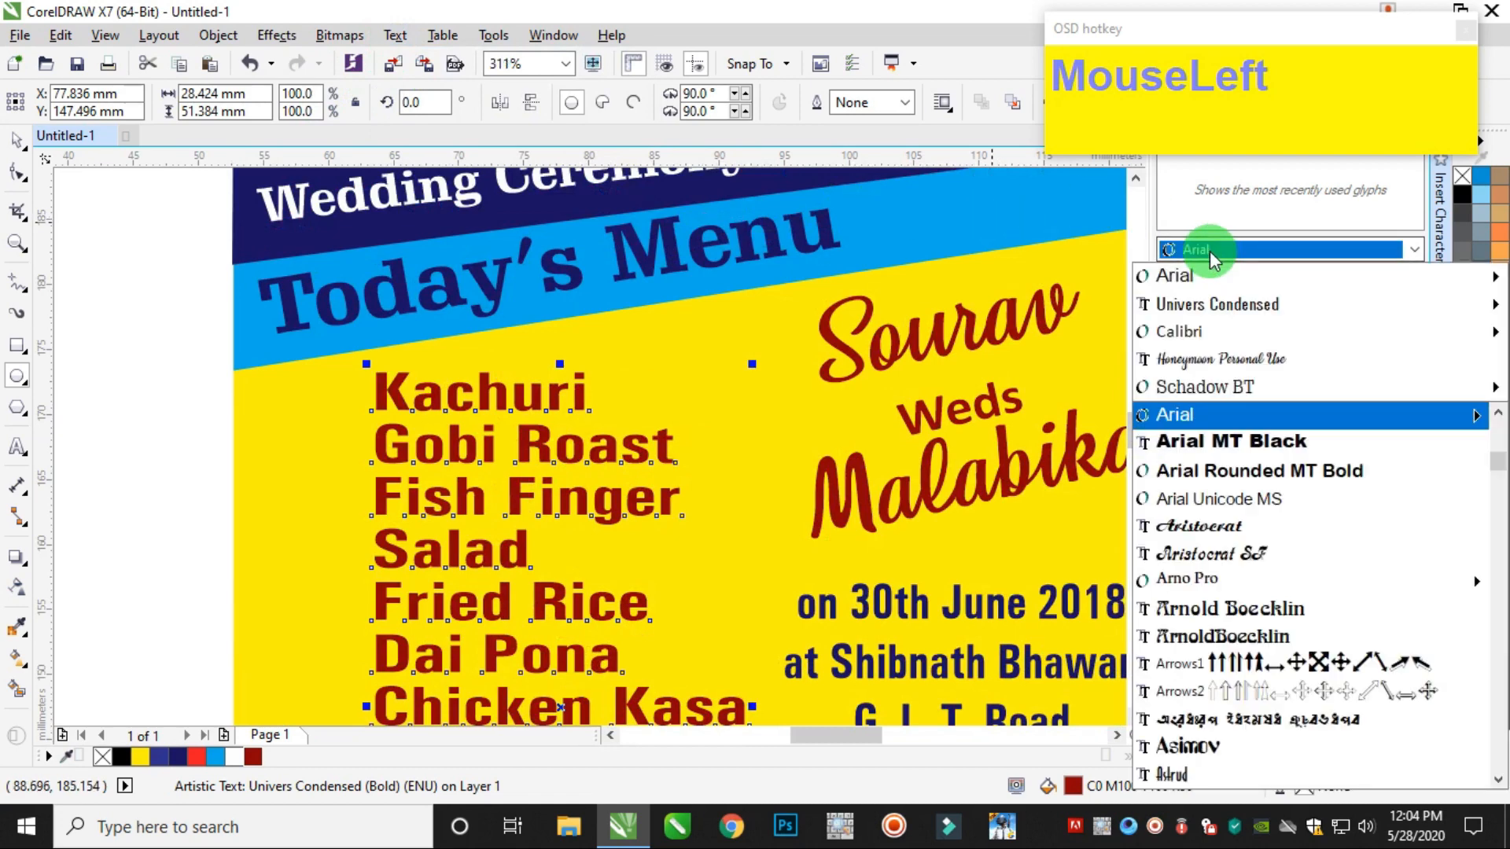
type("pa")
key("Return")
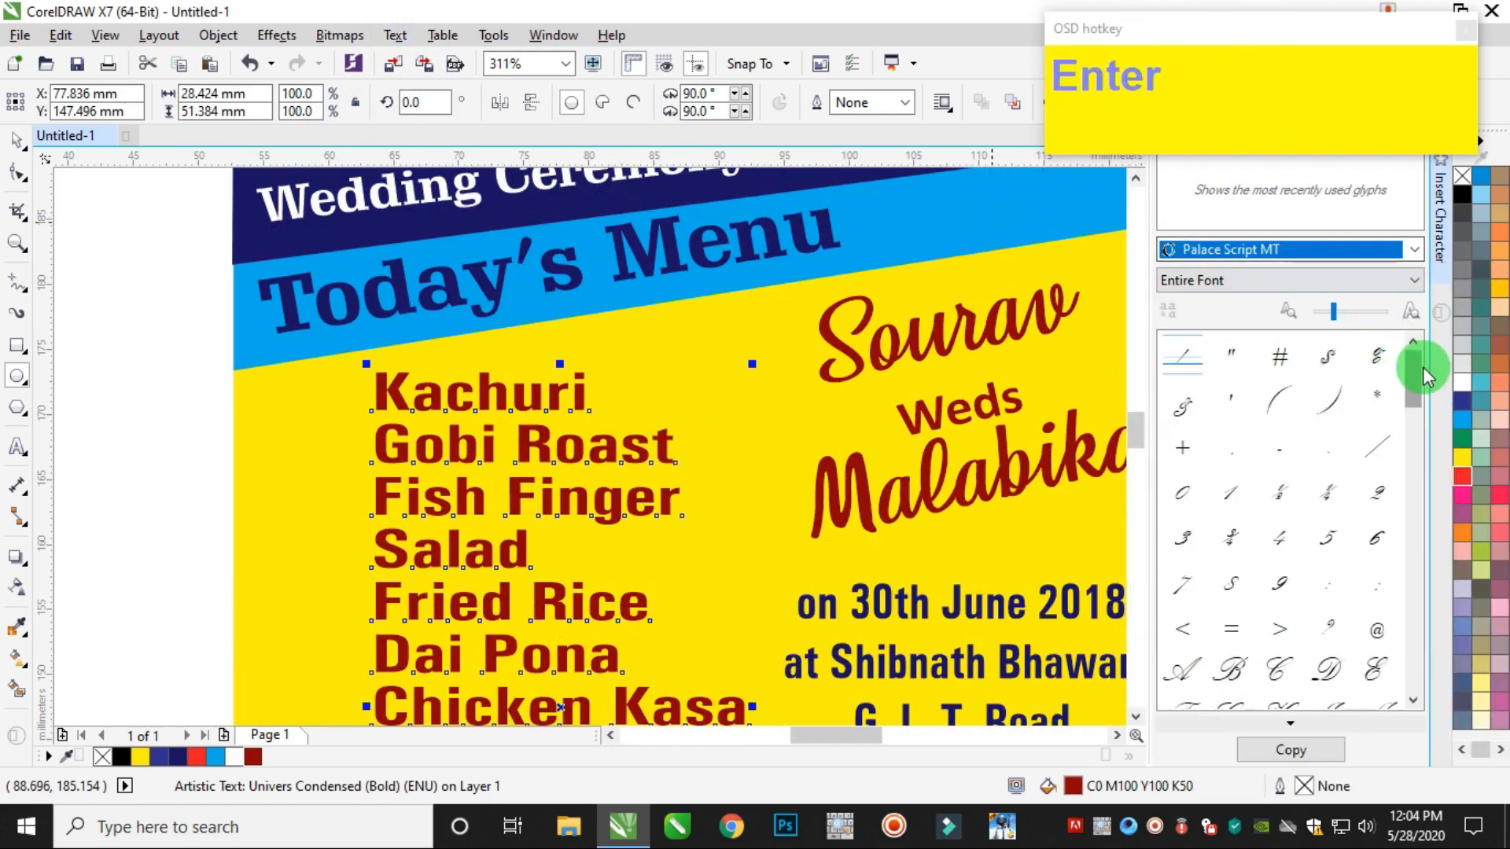
Look through the glyph font list, from the P fonts through the R fonts, for a symbol font suitable for bullets
left_click(1276, 252)
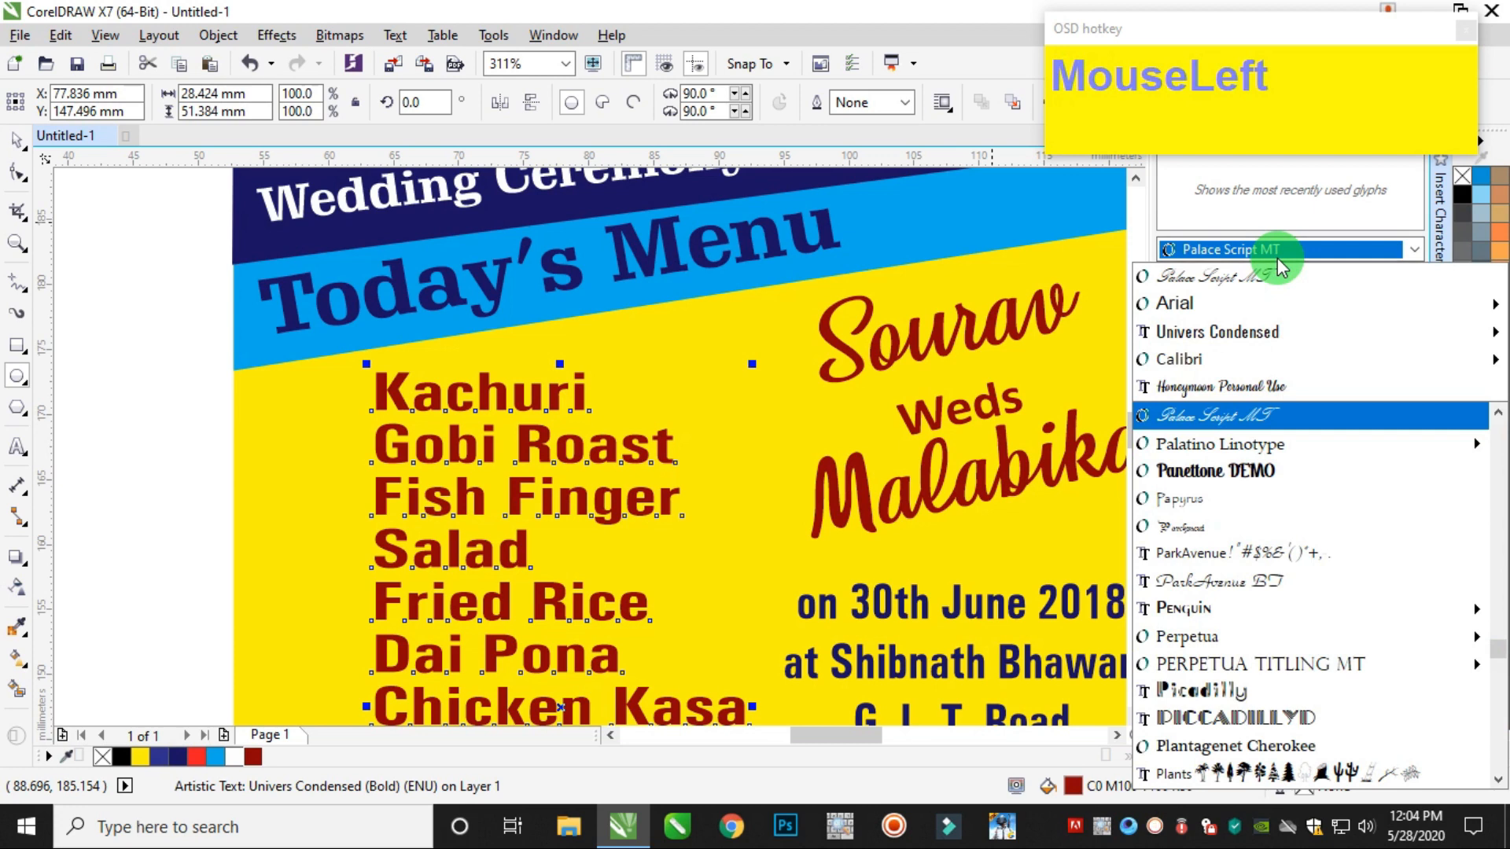
type("p")
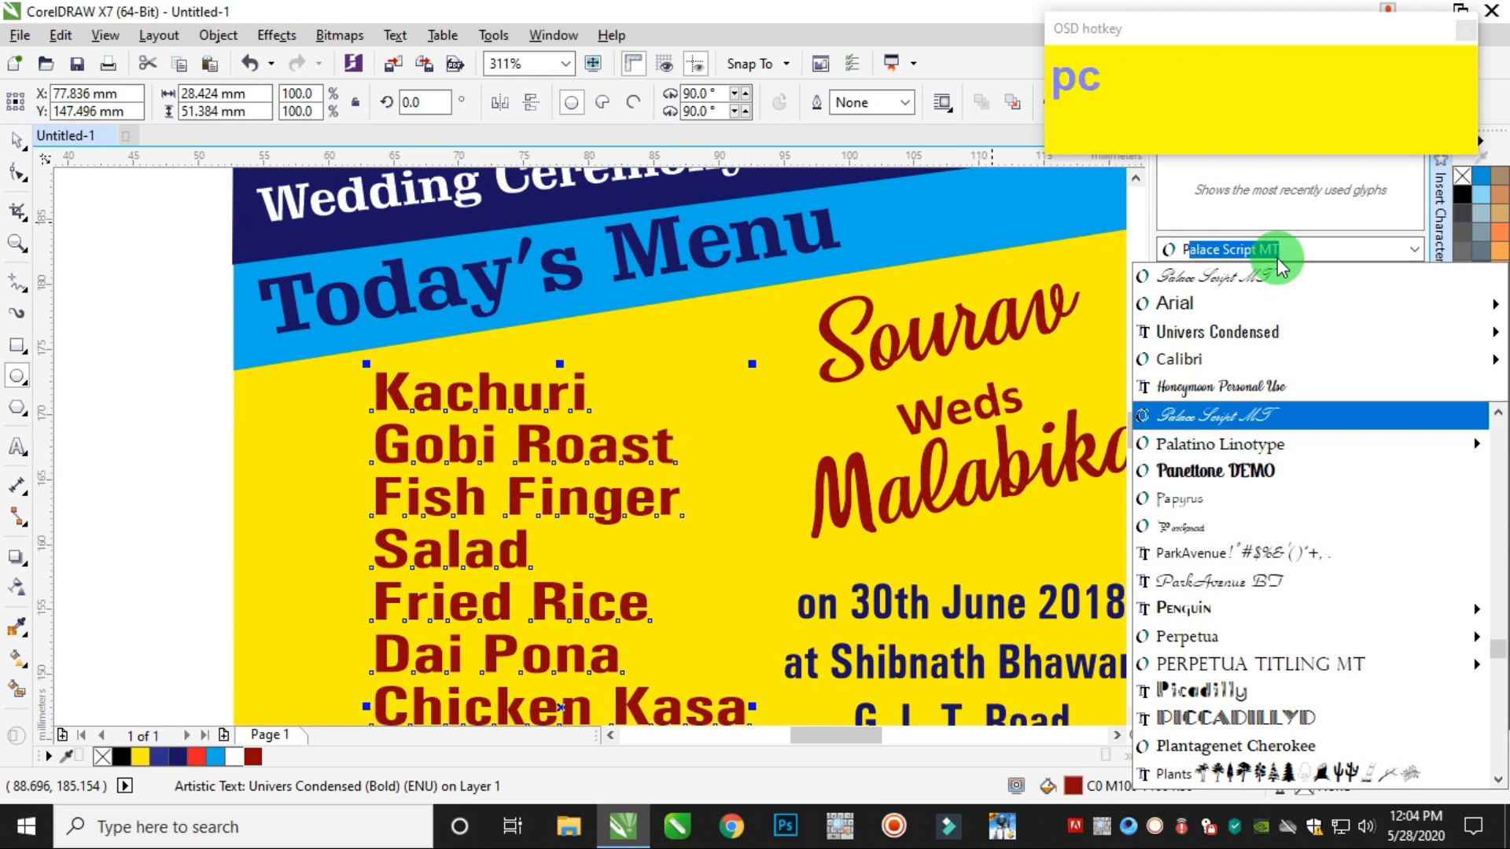
key("BackSpace")
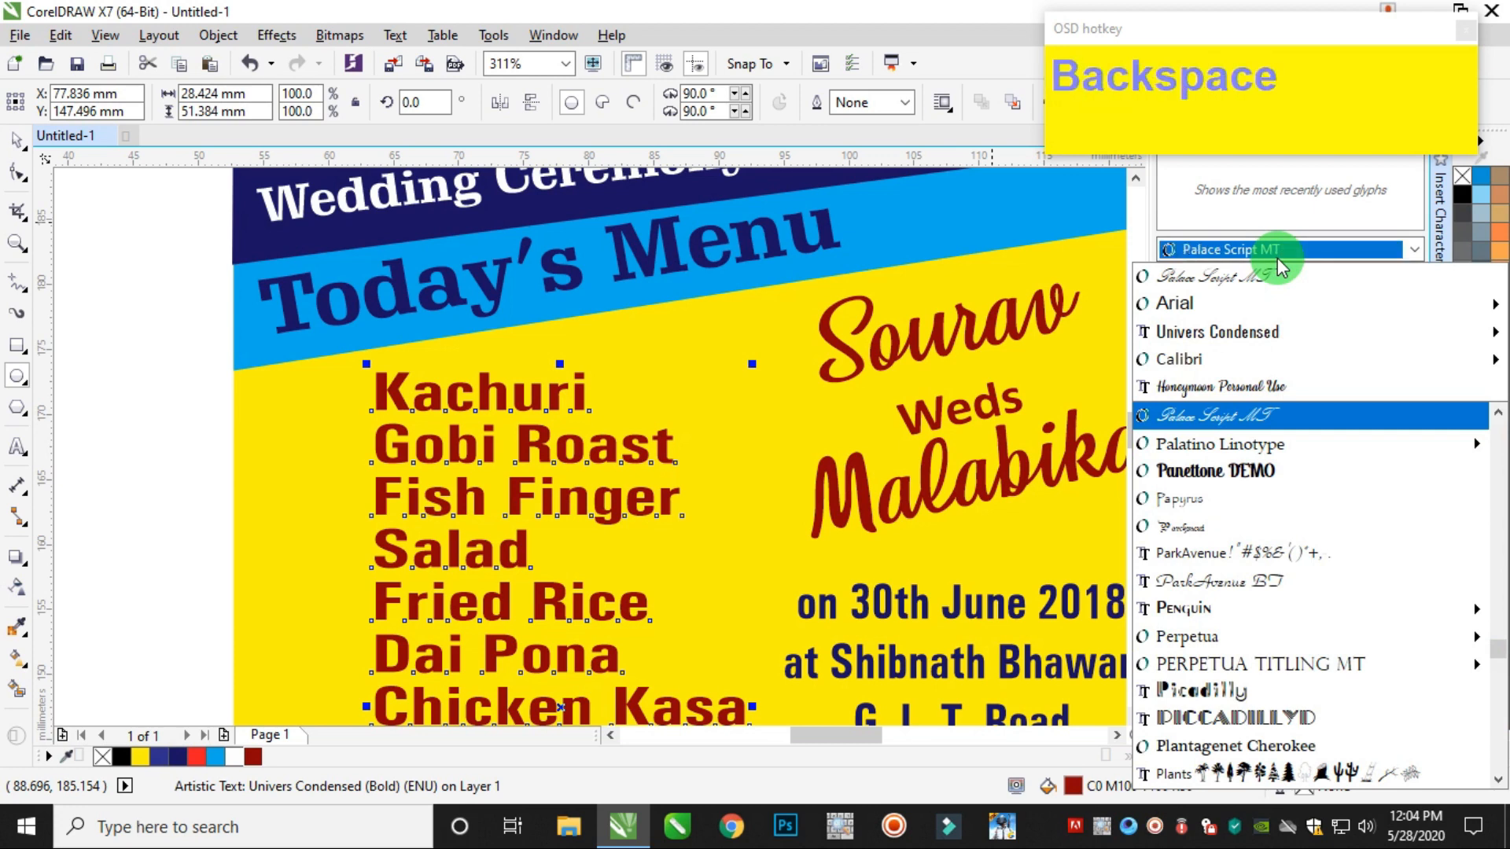
type("pc")
key("Down")
key("Down")
key("Down")
key("Down")
key("Down")
key("Down")
key("Down")
key("Down")
key("Down")
key("Down")
key("Down")
key("Down")
key("Down")
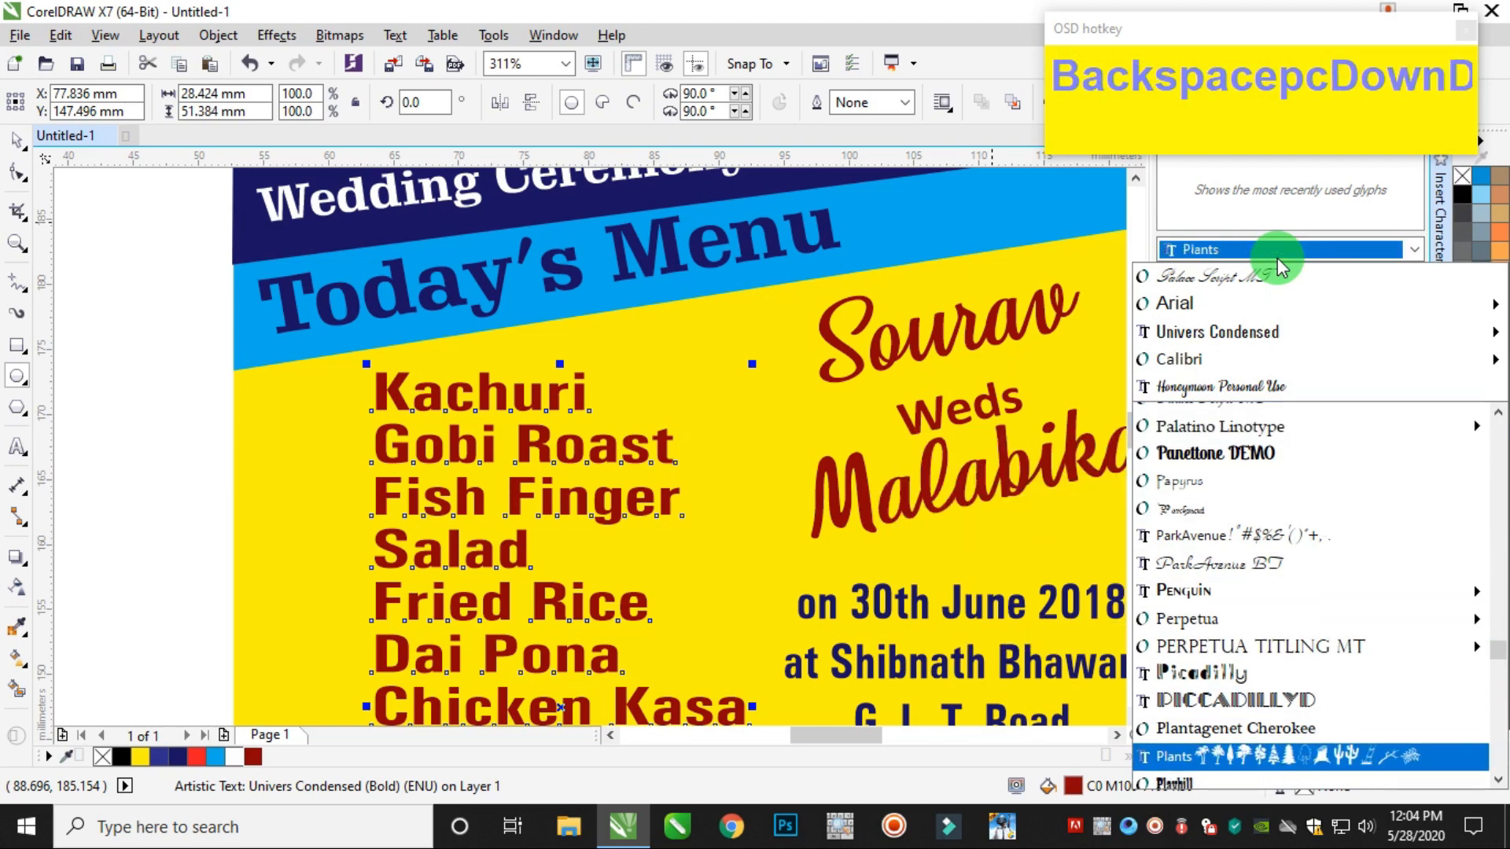
key("Down")
key("Down")
key("Up")
key("Up")
key("Up")
key("Down")
key("Down")
key("Down")
key("Down")
key("Down")
key("Down")
key("Down")
key("Down")
key("Down")
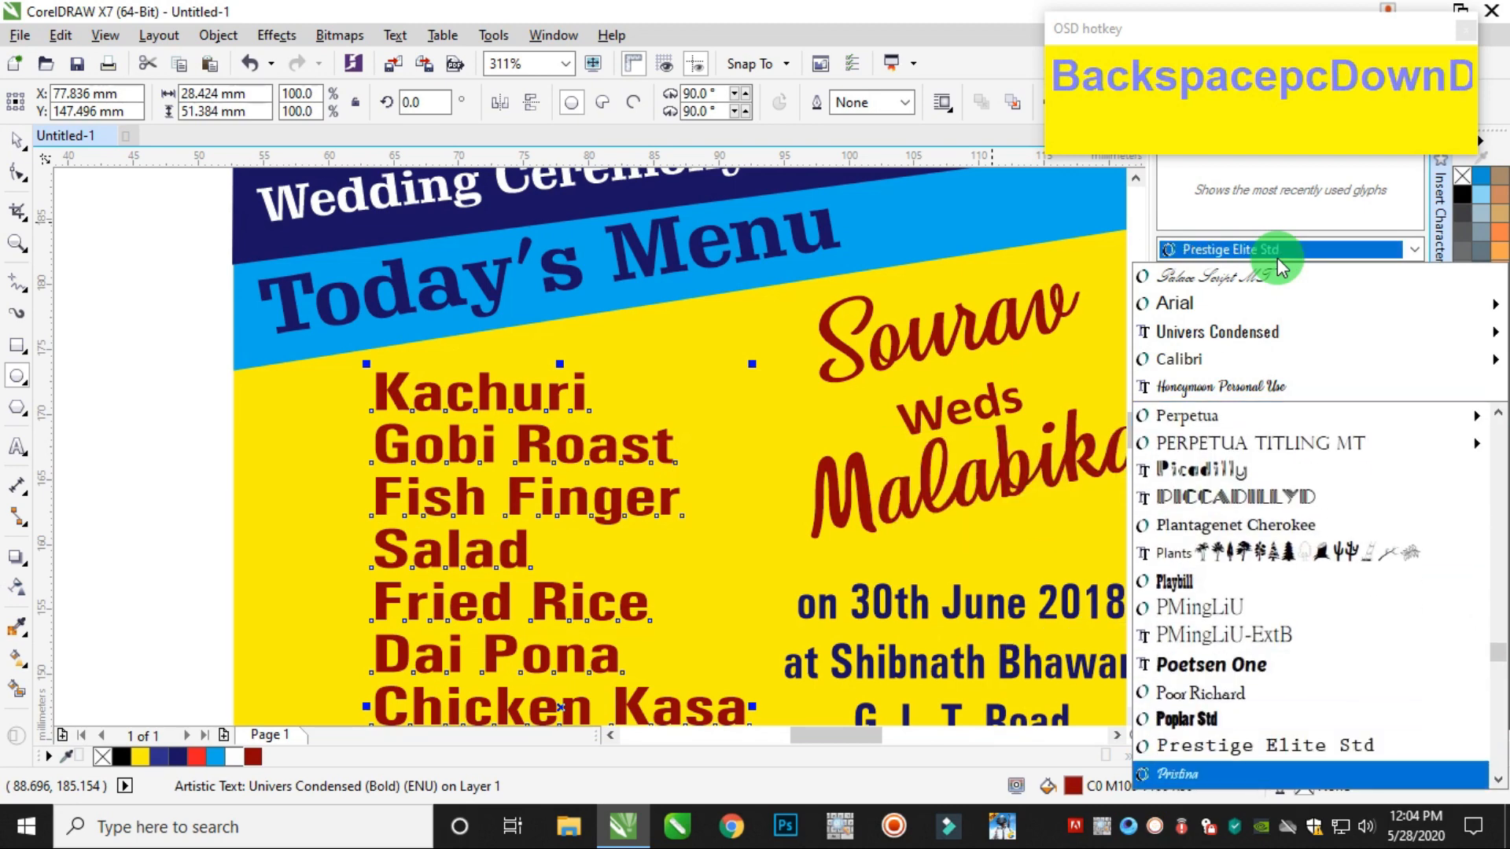
key("Down")
key("Down")
key("Down")
key("Down")
key("Down")
key("Down")
key("Down")
key("Down")
key("Down")
key("Down")
key("Down")
key("Down")
key("Down")
key("Down")
key("Up")
key("Up")
key("Up")
key("Up")
key("Up")
key("Up")
key("Up")
key("Up")
key("Up")
key("Up")
key("Up")
key("Up")
key("Up")
key("Up")
key("Up")
key("Up")
key("Up")
key("Up")
key("Up")
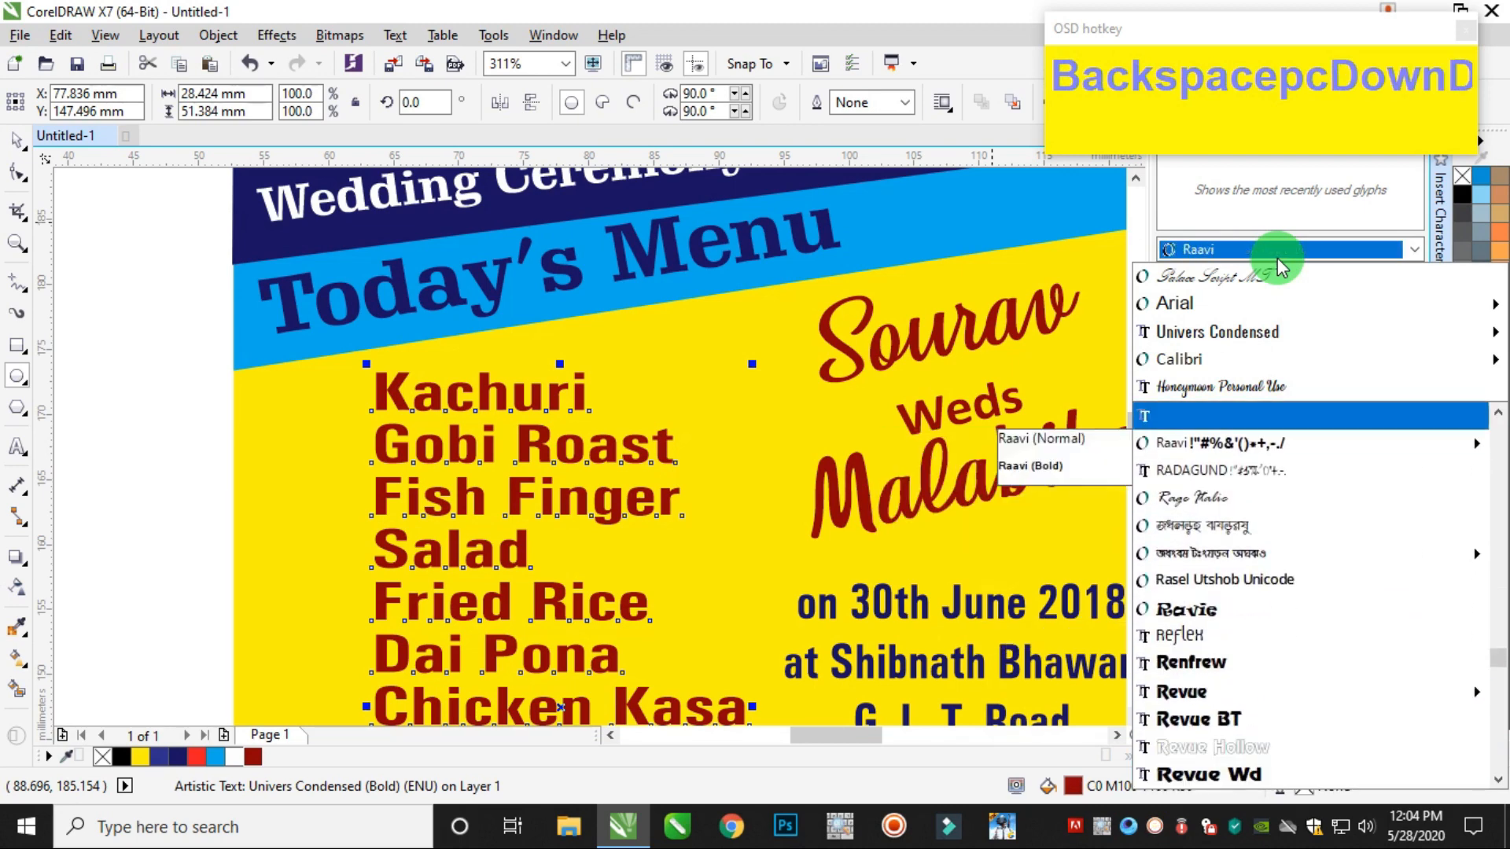
key("Up")
key("Up")
key("Up")
key("Up")
key("Up")
key("Up")
key("Up")
key("Up")
key("Up")
key("Up")
key("Up")
key("Up")
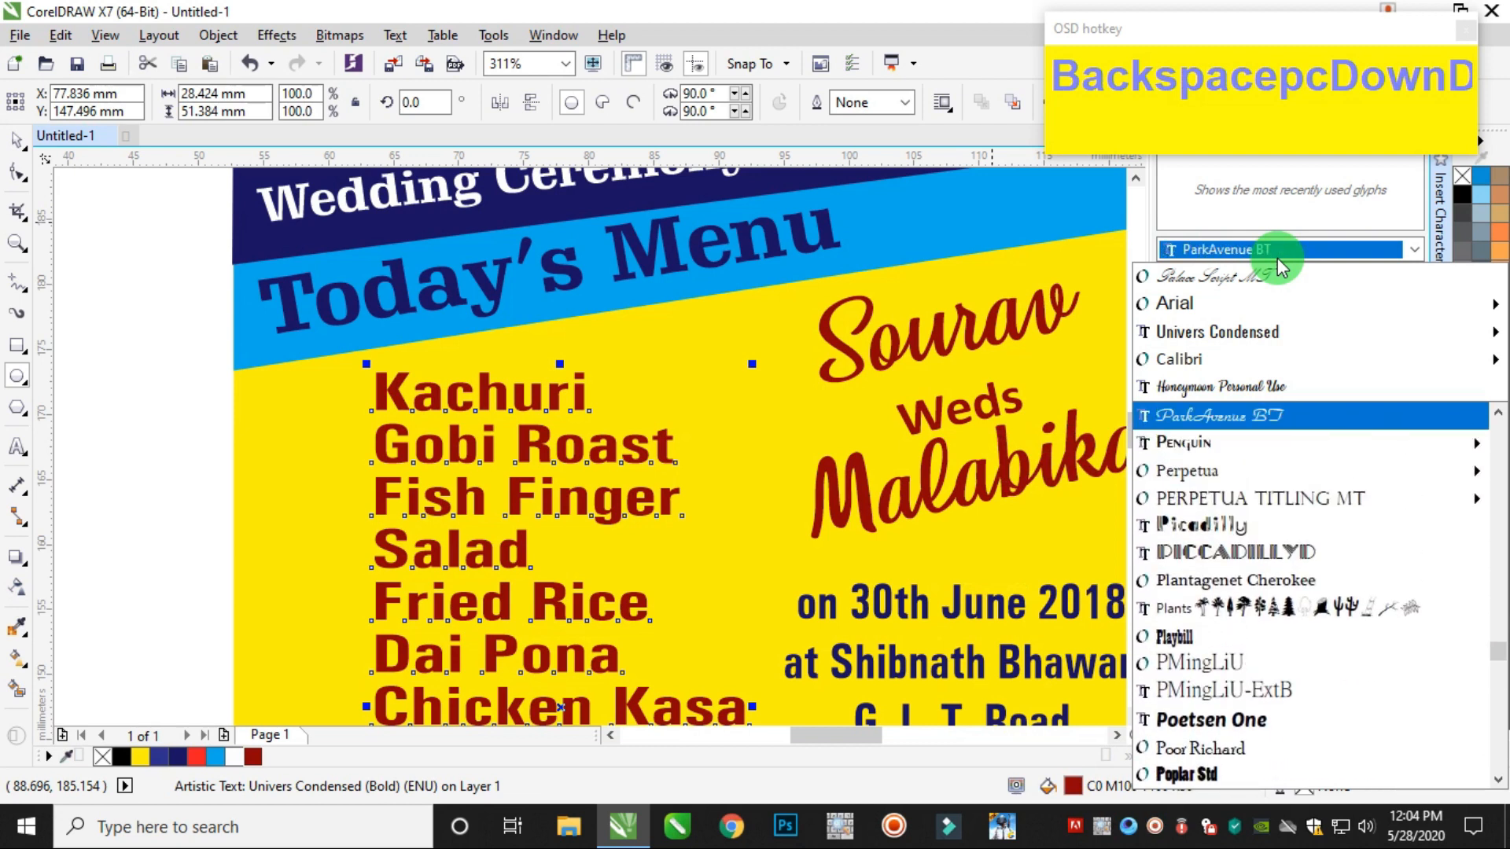
key("Down")
type("ren")
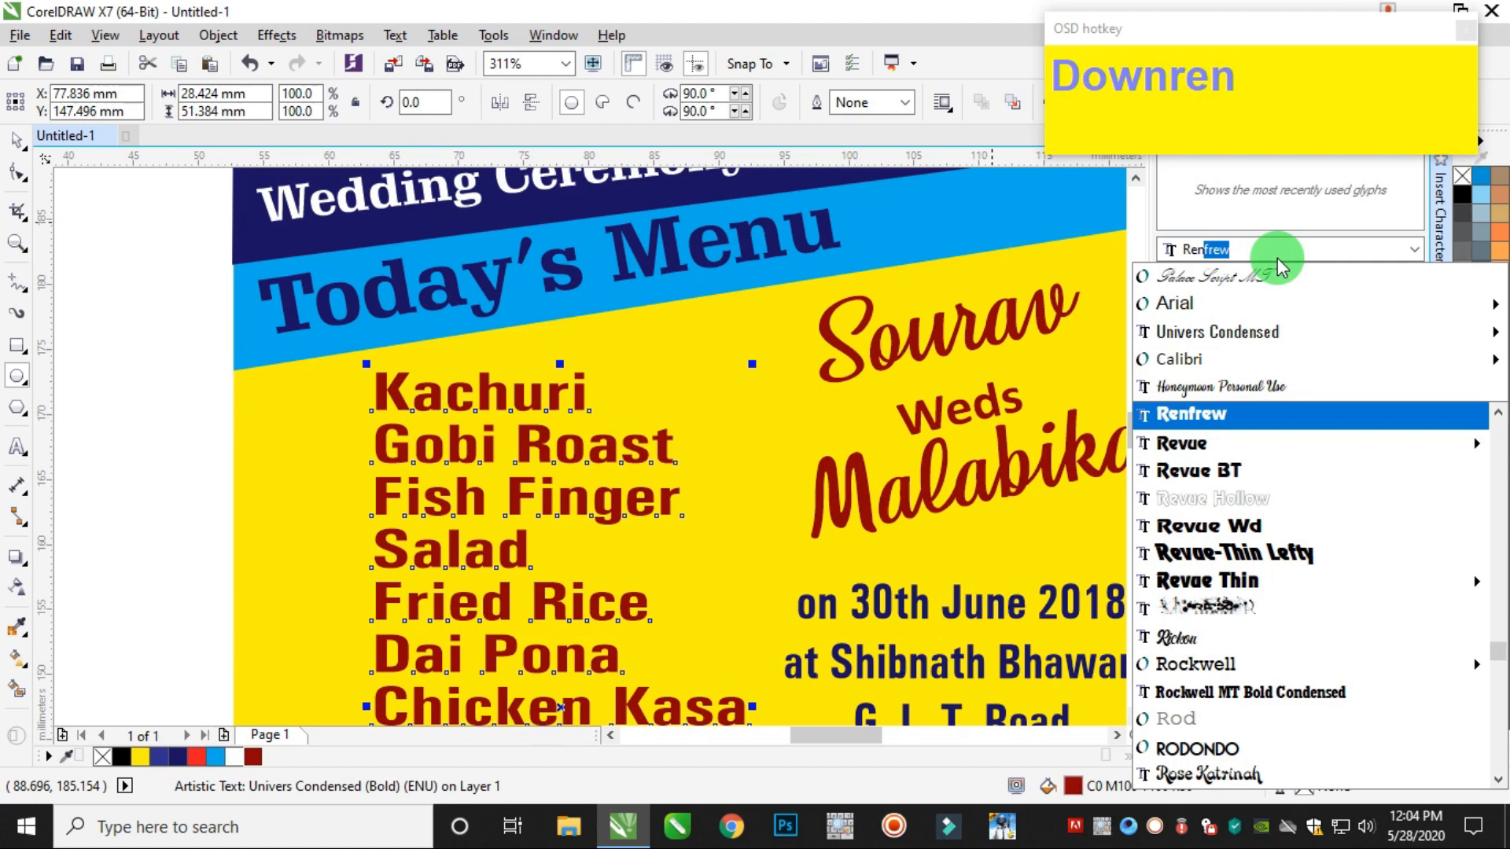
key("Down")
key("Up")
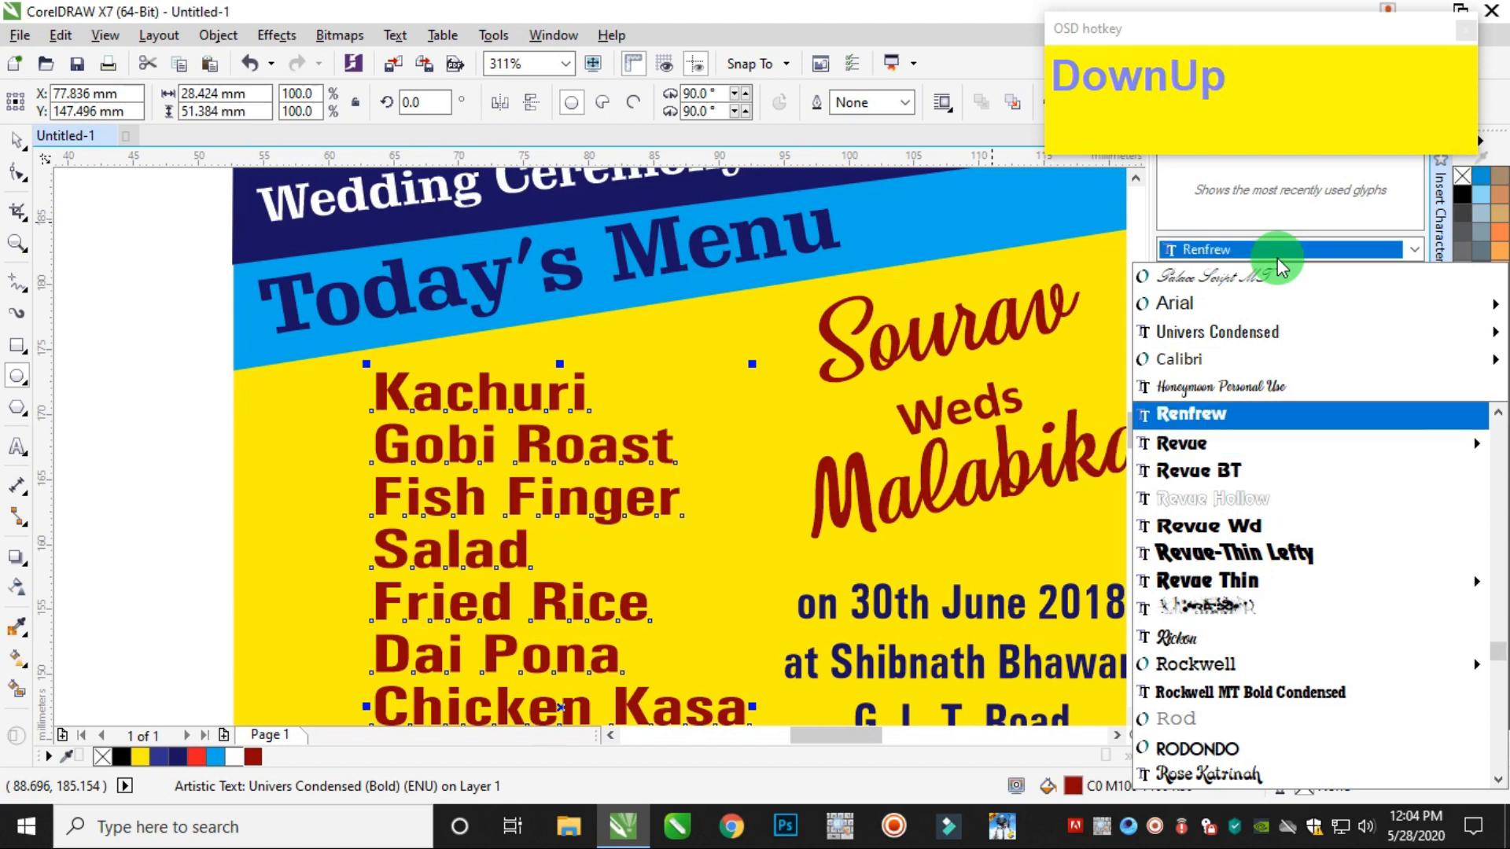
key("Down")
key("Down")
key("Down")
key("Up")
key("Up")
key("Up")
key("Up")
key("Up")
key("Up")
key("Up")
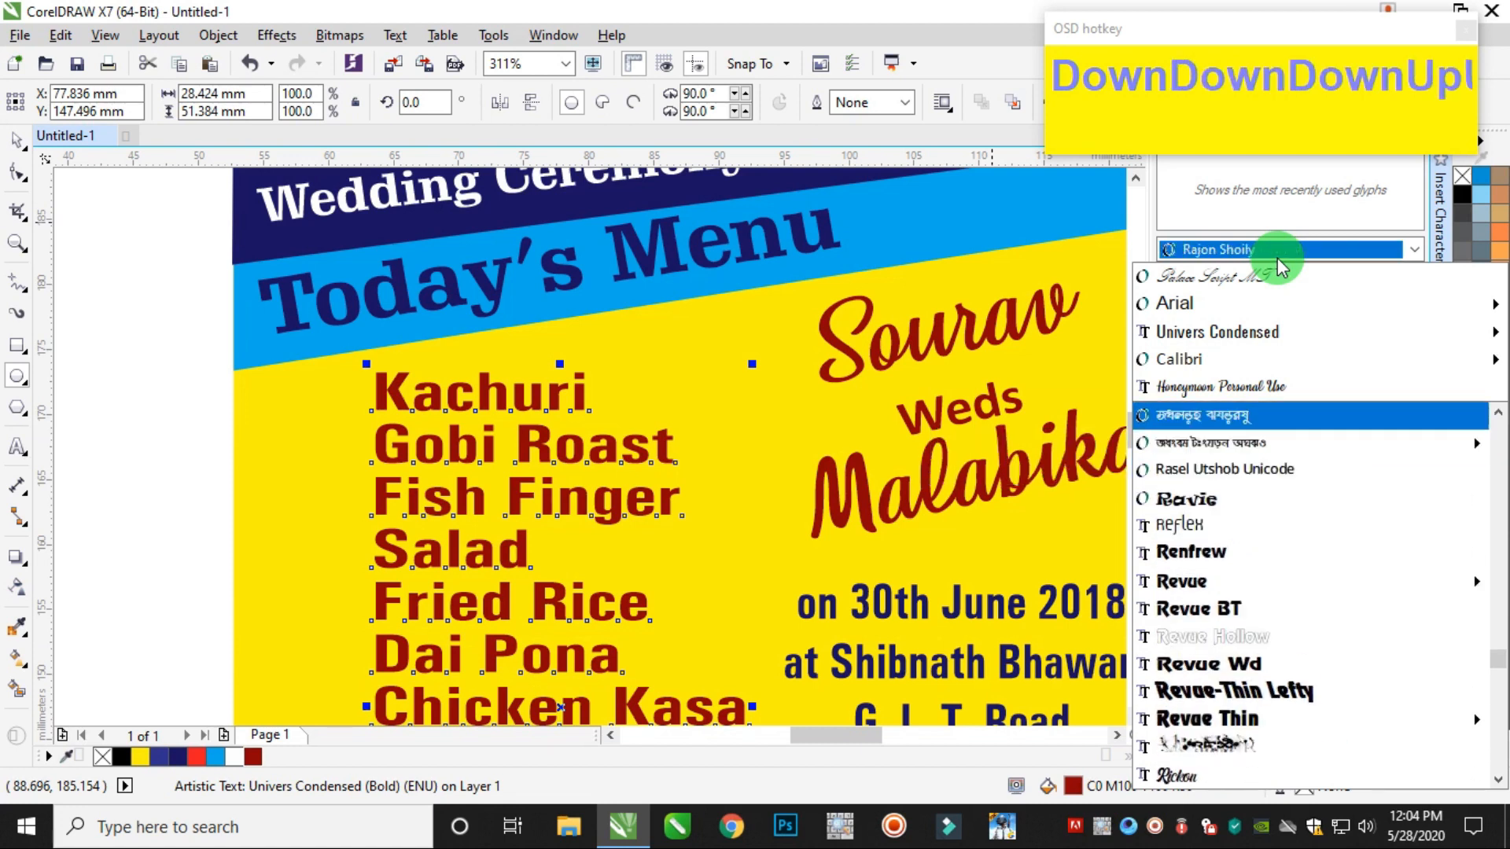
key("Down")
key("Down")
key("Down")
type("p")
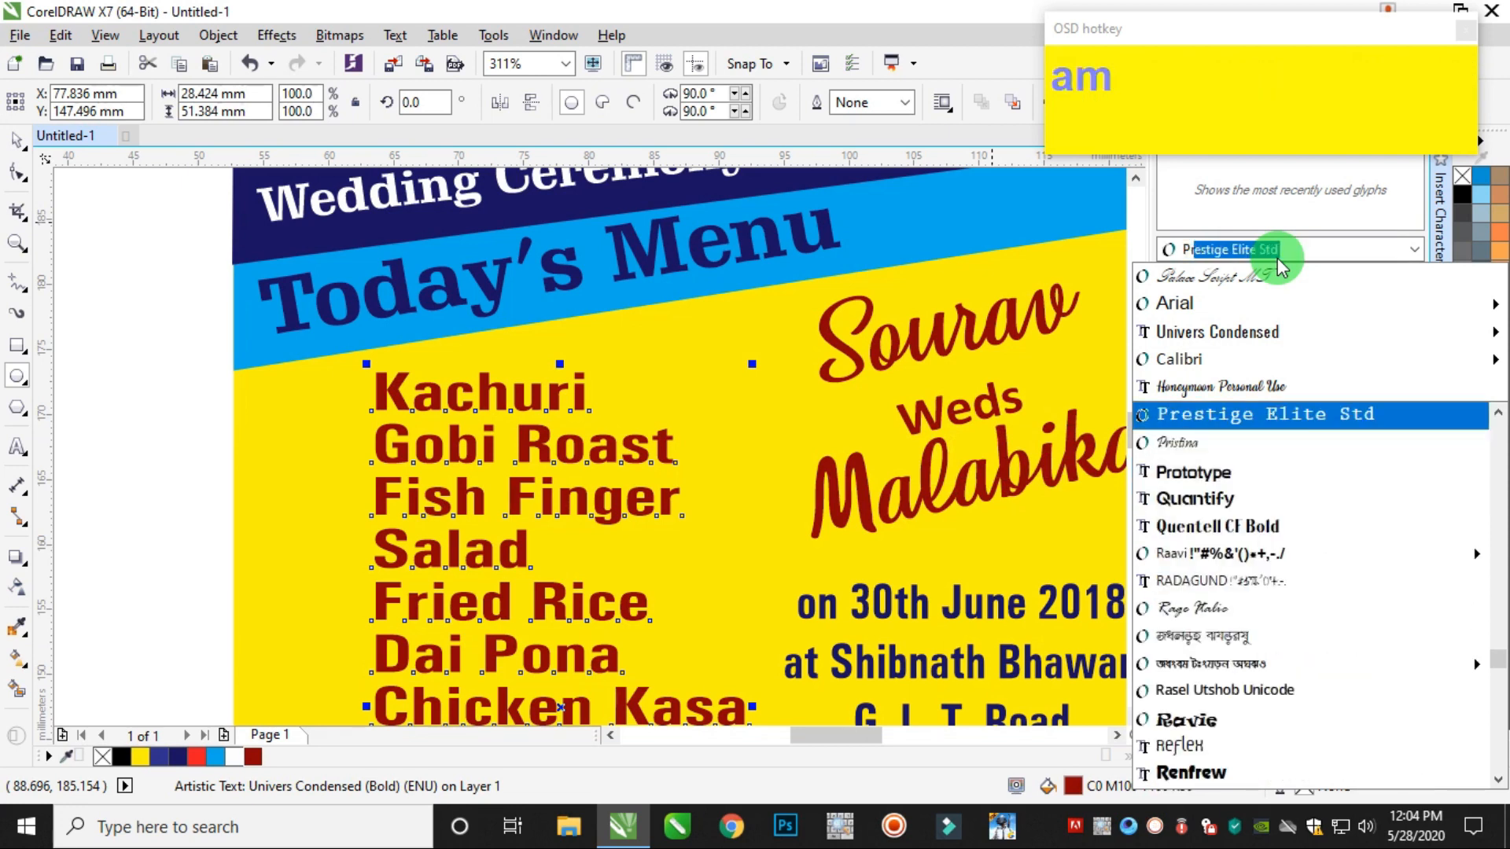
key("Down")
key("Down")
key("Down")
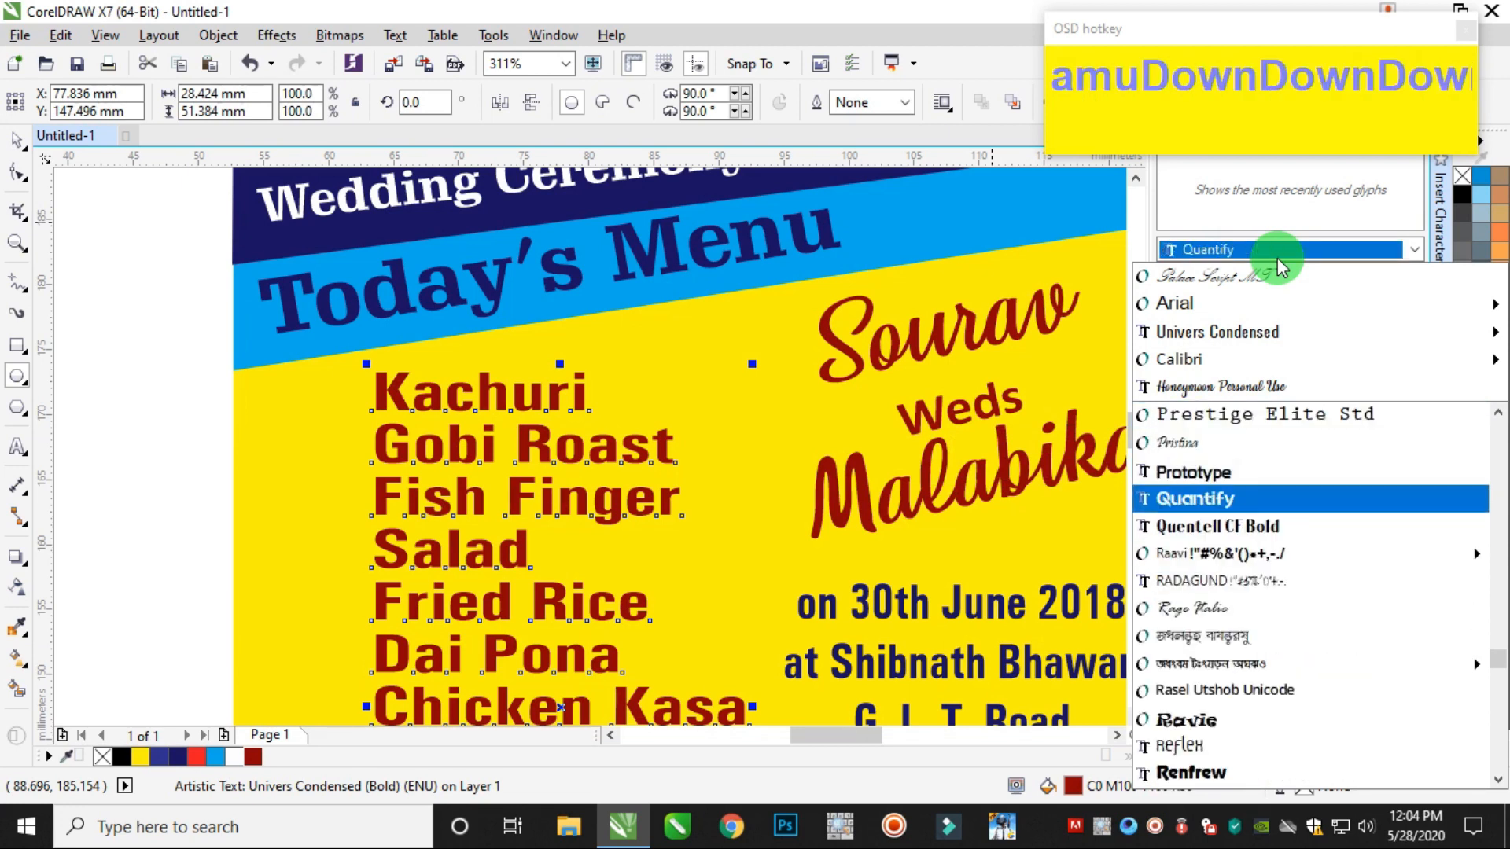
key("Up")
key("Up")
key("Up")
key("Up")
key("Up")
key("Up")
key("Up")
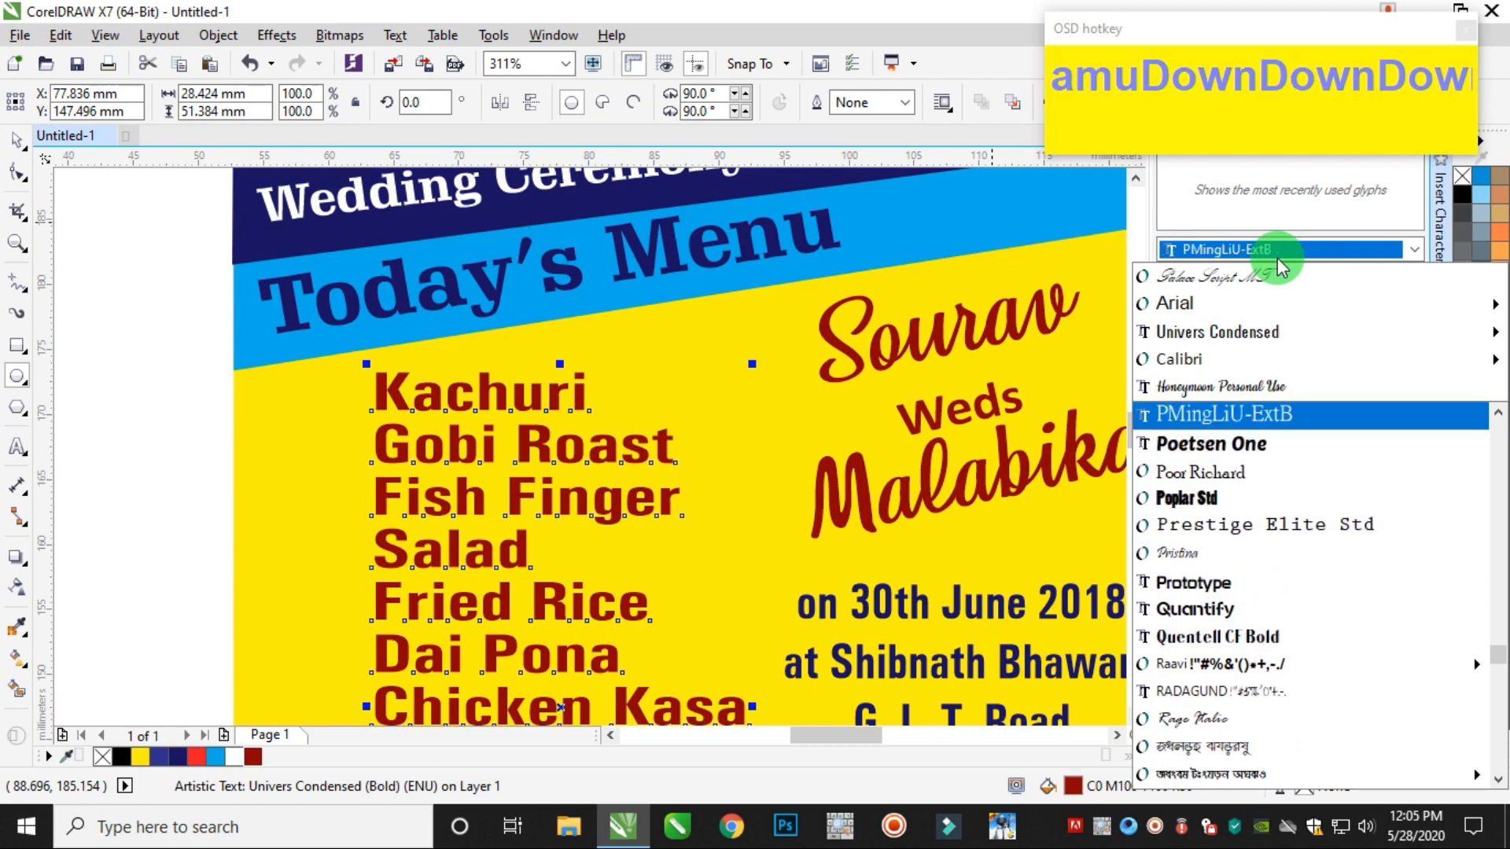
key("Escape")
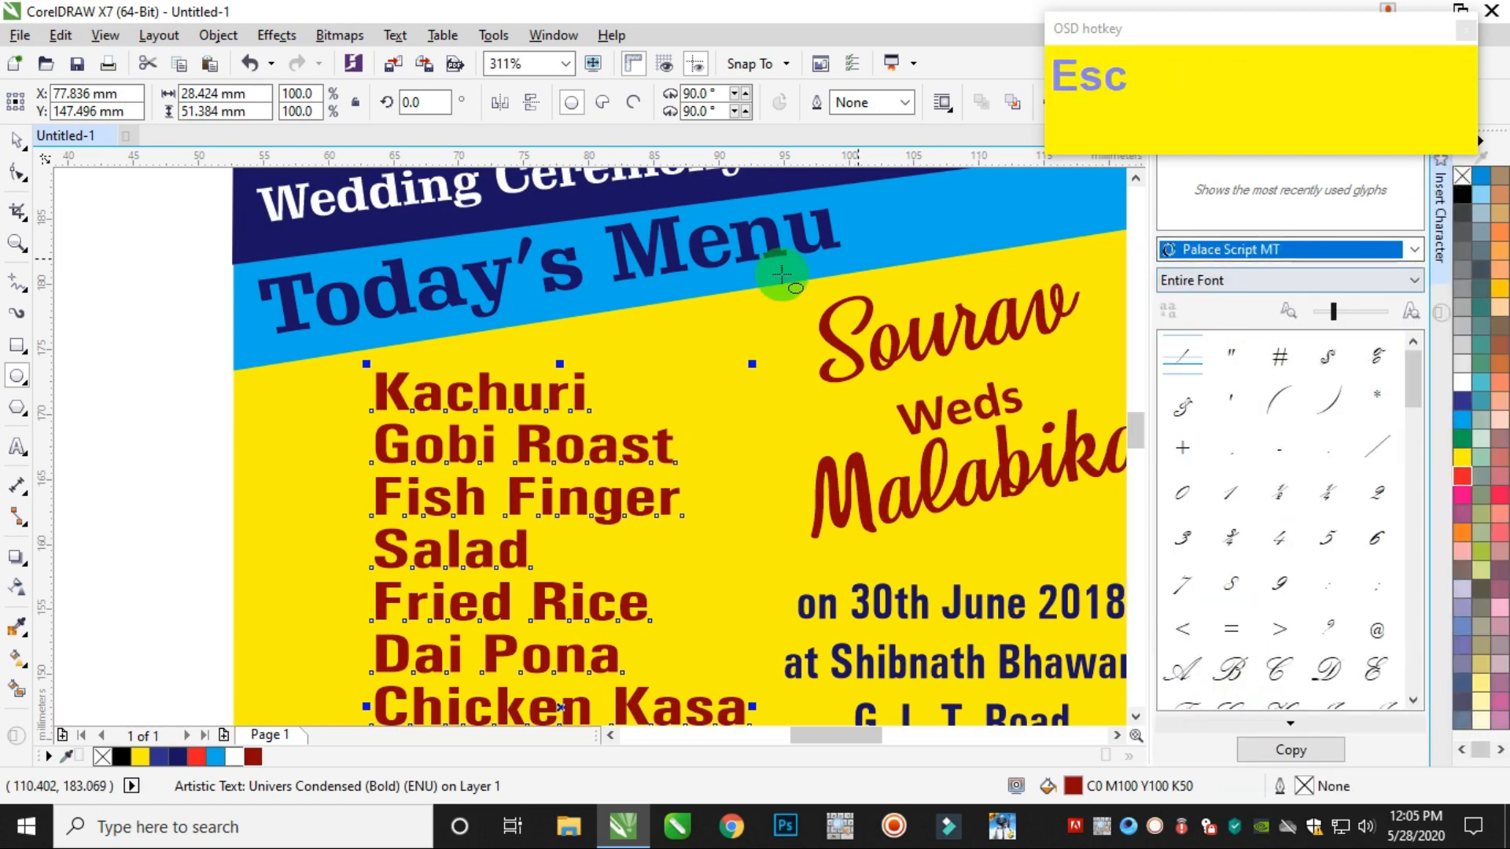
Close Insert Character and draw a circle about 1.4 mm in diameter in front of Kachuri
left_click(75, 376)
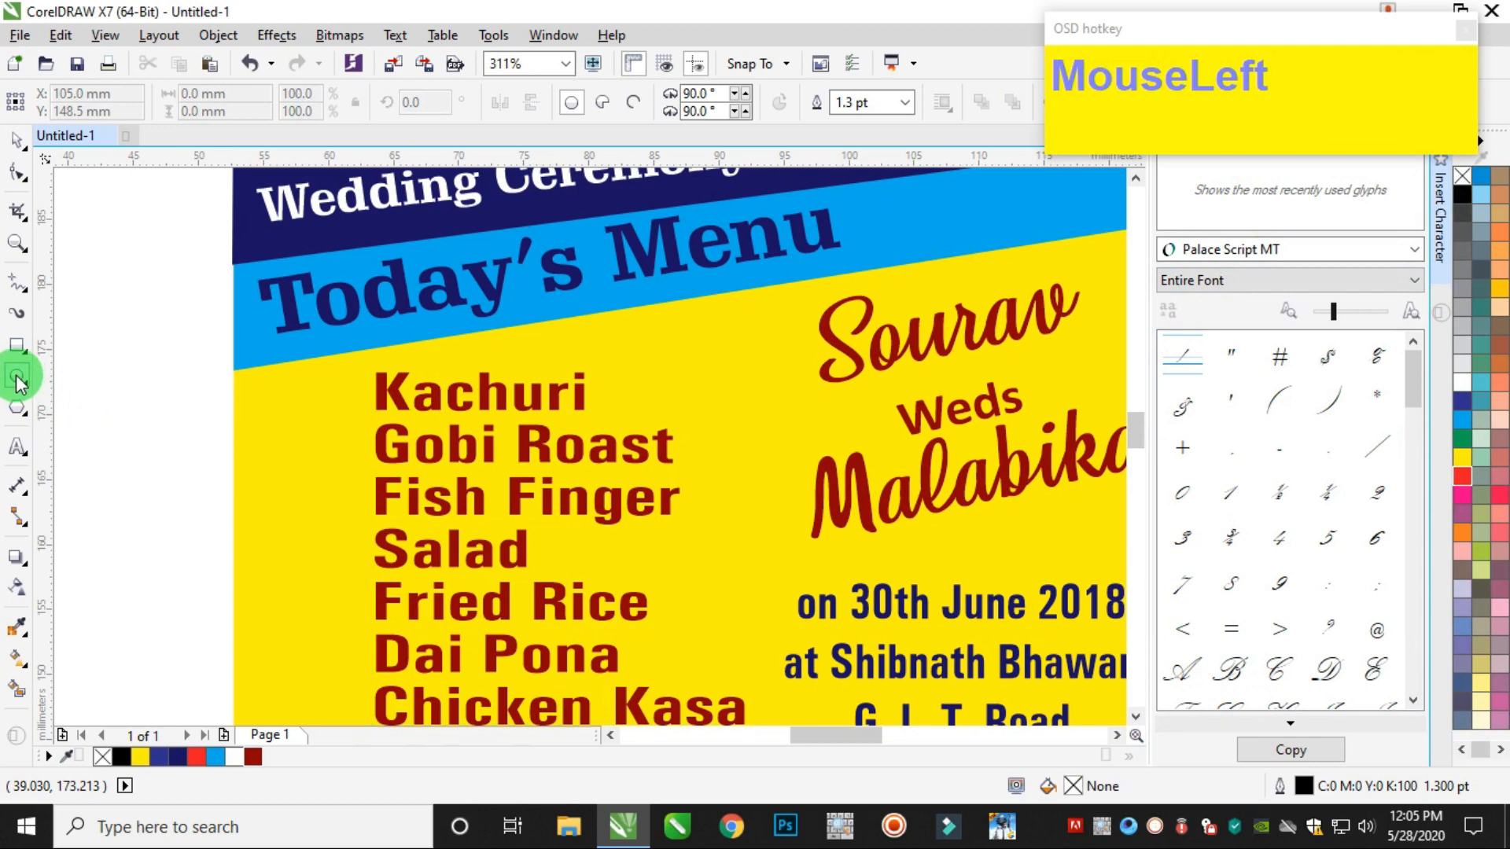
left_click_drag(16, 374, 102, 377)
scroll(321, 387, "up", 3)
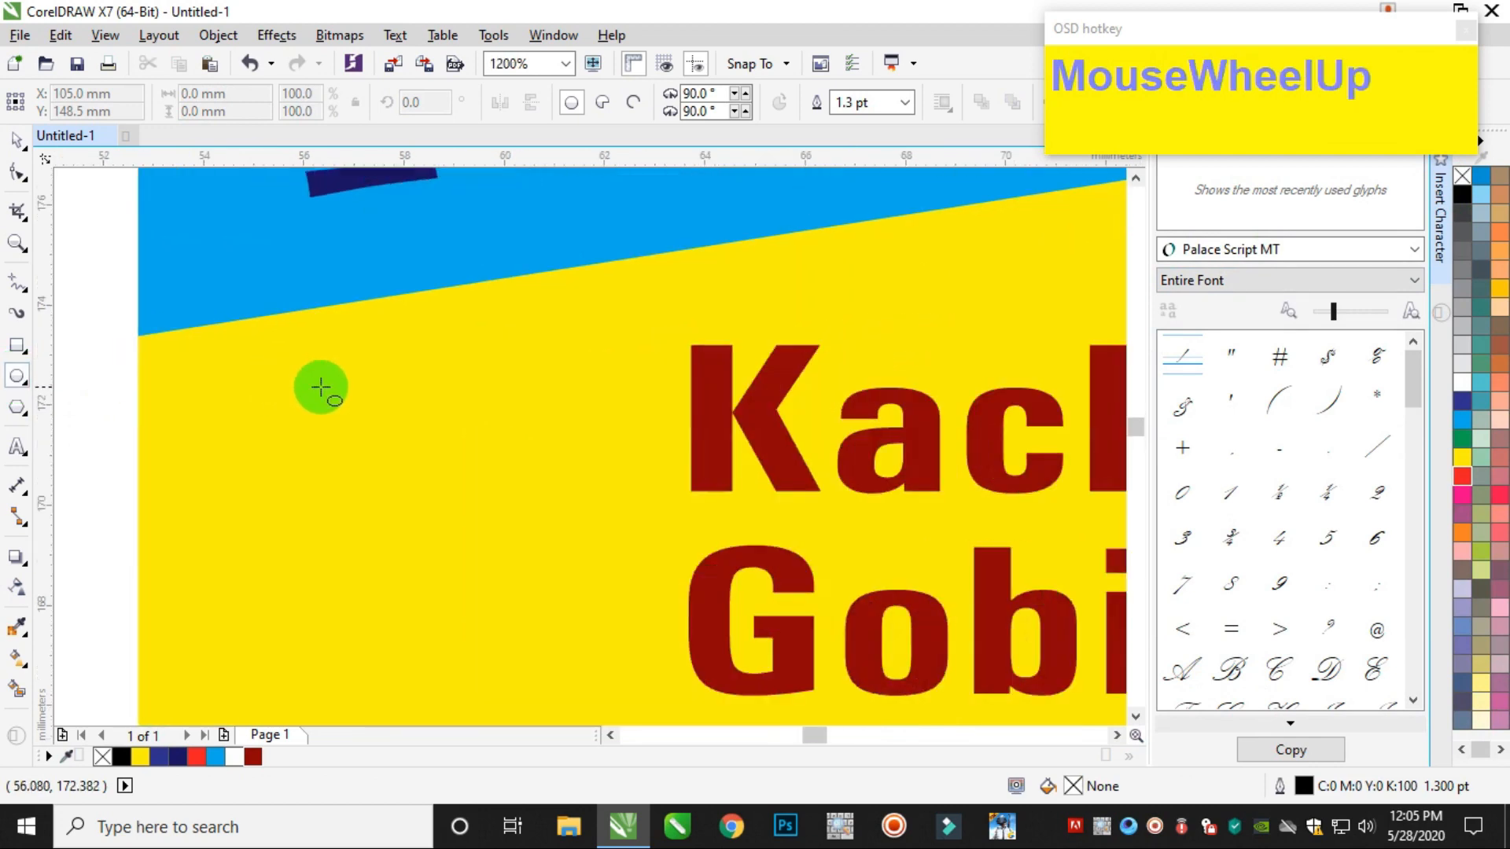
left_click_drag(502, 358, 585, 441)
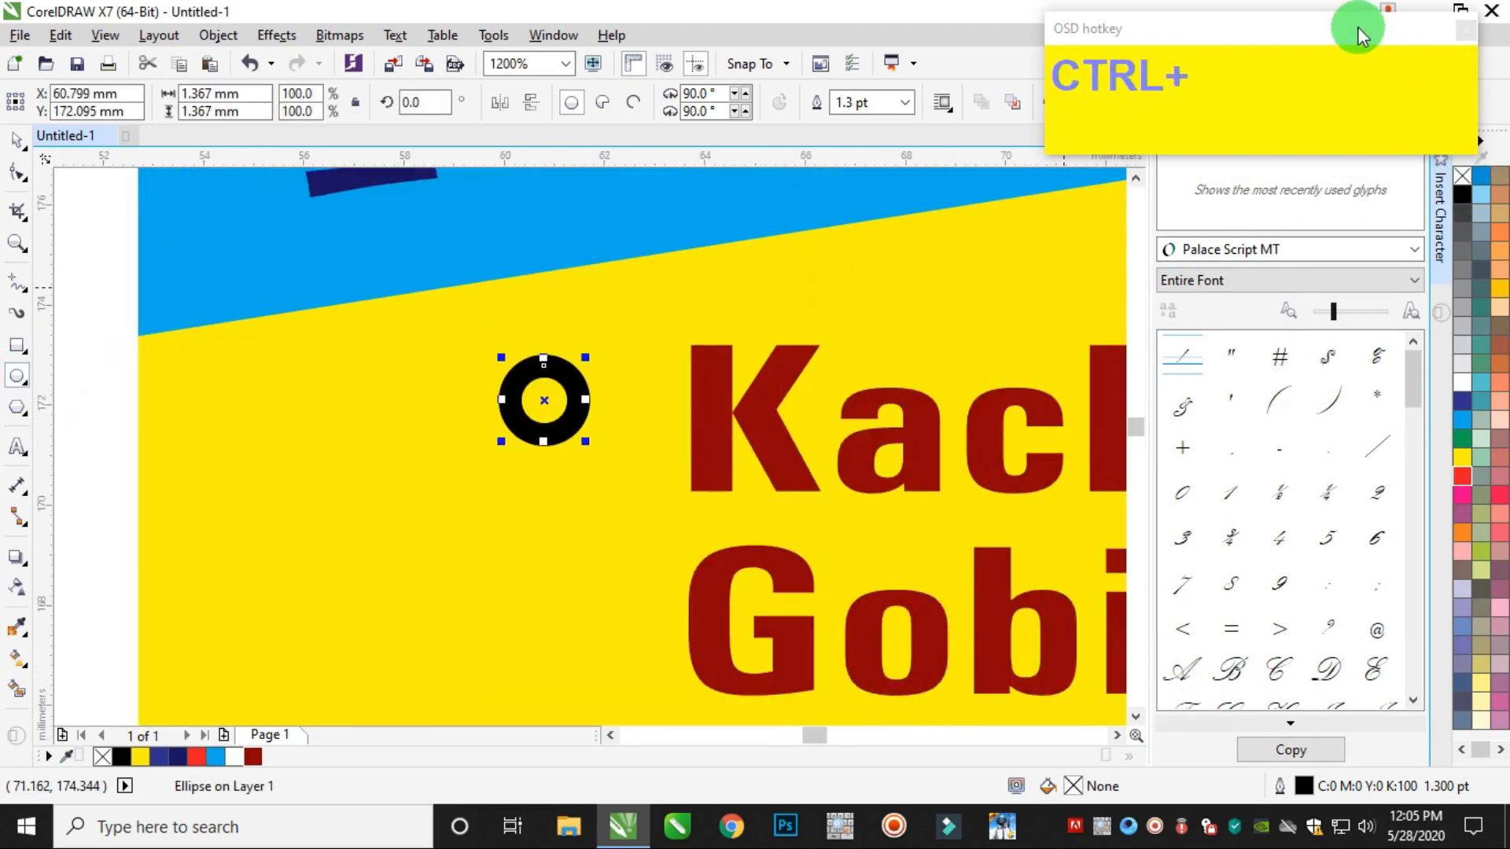
left_click_drag(1358, 27, 1214, 26)
left_click(1433, 139)
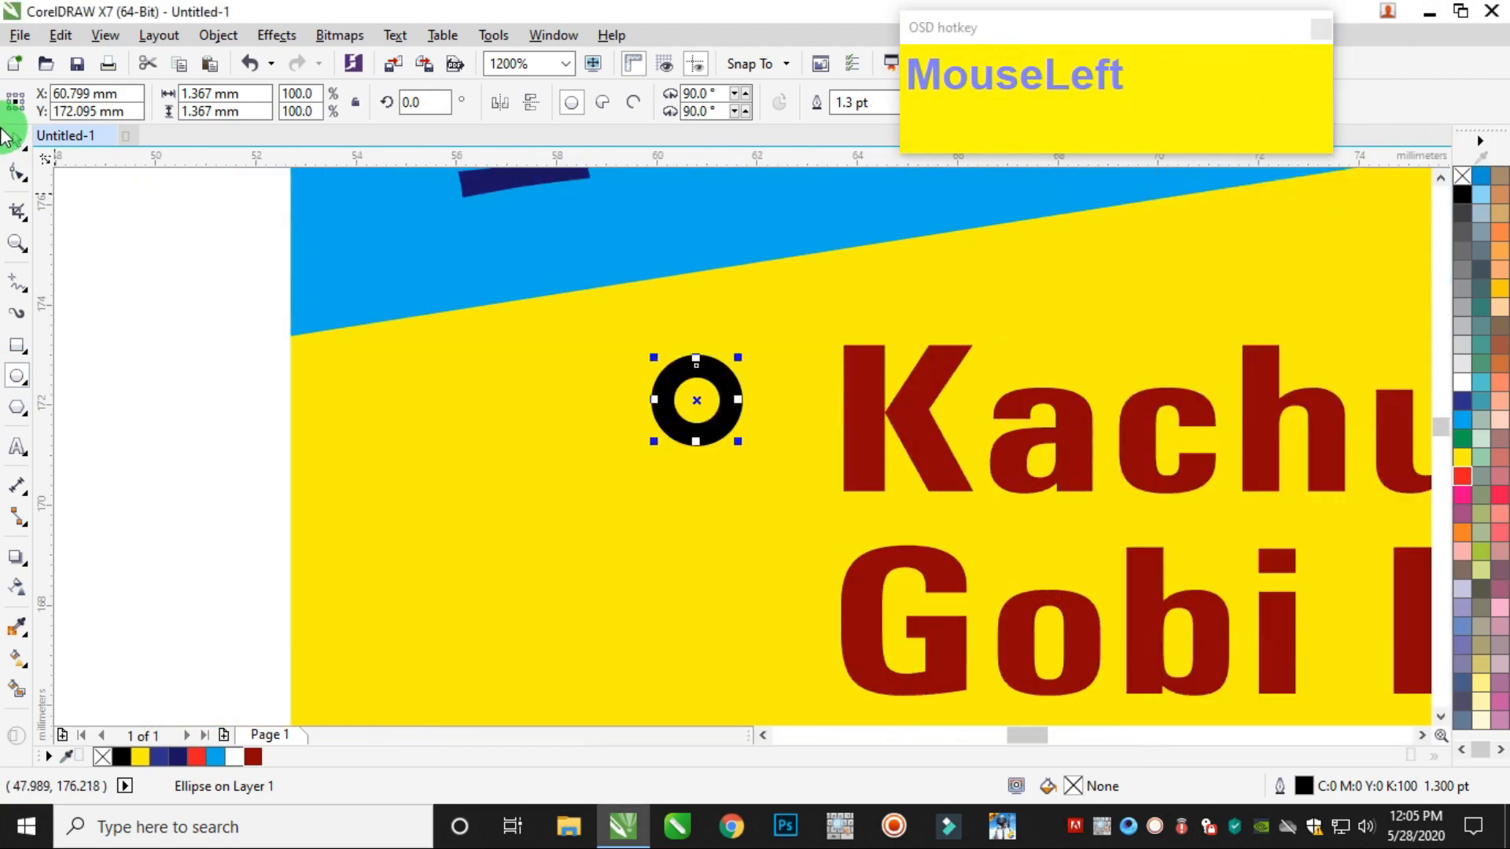
Fill the small circle with navy C100 M100 Y0 K40 and remove its outline
left_click(173, 722)
left_click(186, 759)
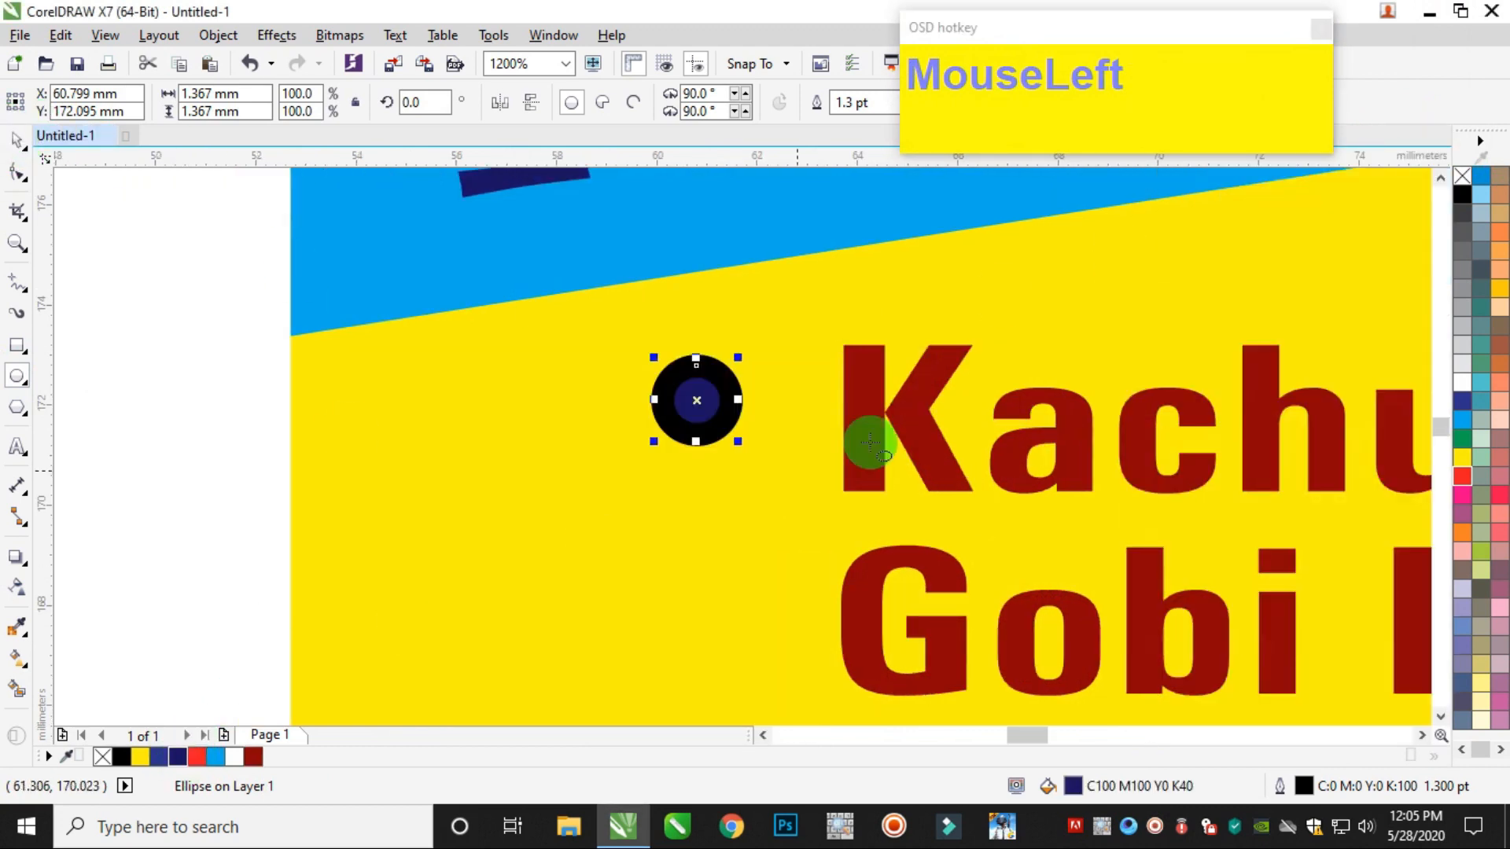
right_click(1463, 177)
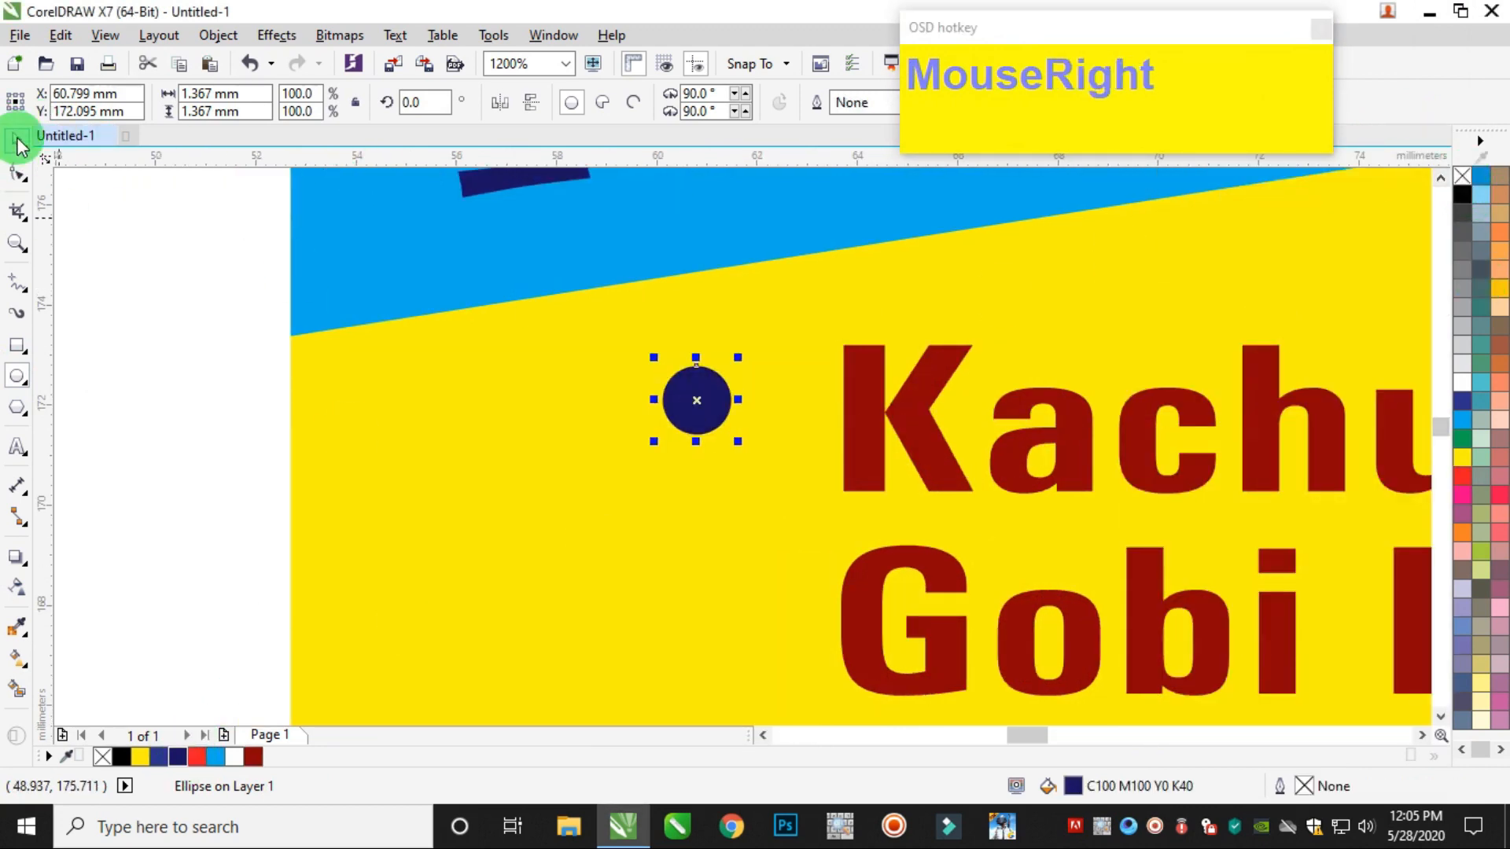
Enlarge the navy circle to about 2.25 mm and shift it slightly down and left, level with Kachuri
left_click(20, 144)
left_click_drag(743, 438, 754, 458)
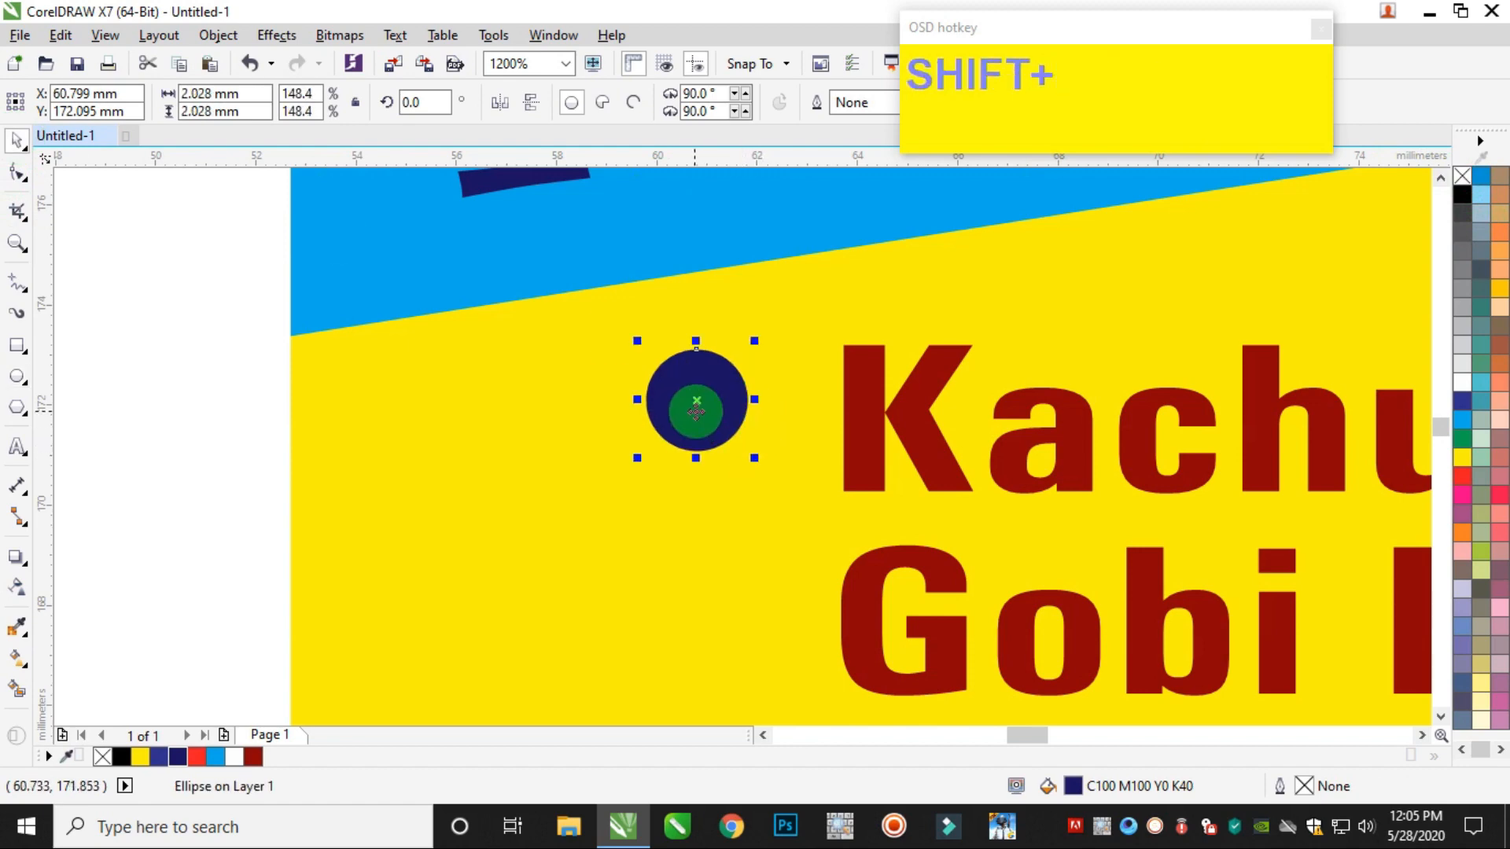
left_click_drag(698, 401, 690, 416)
left_click_drag(746, 358, 757, 352)
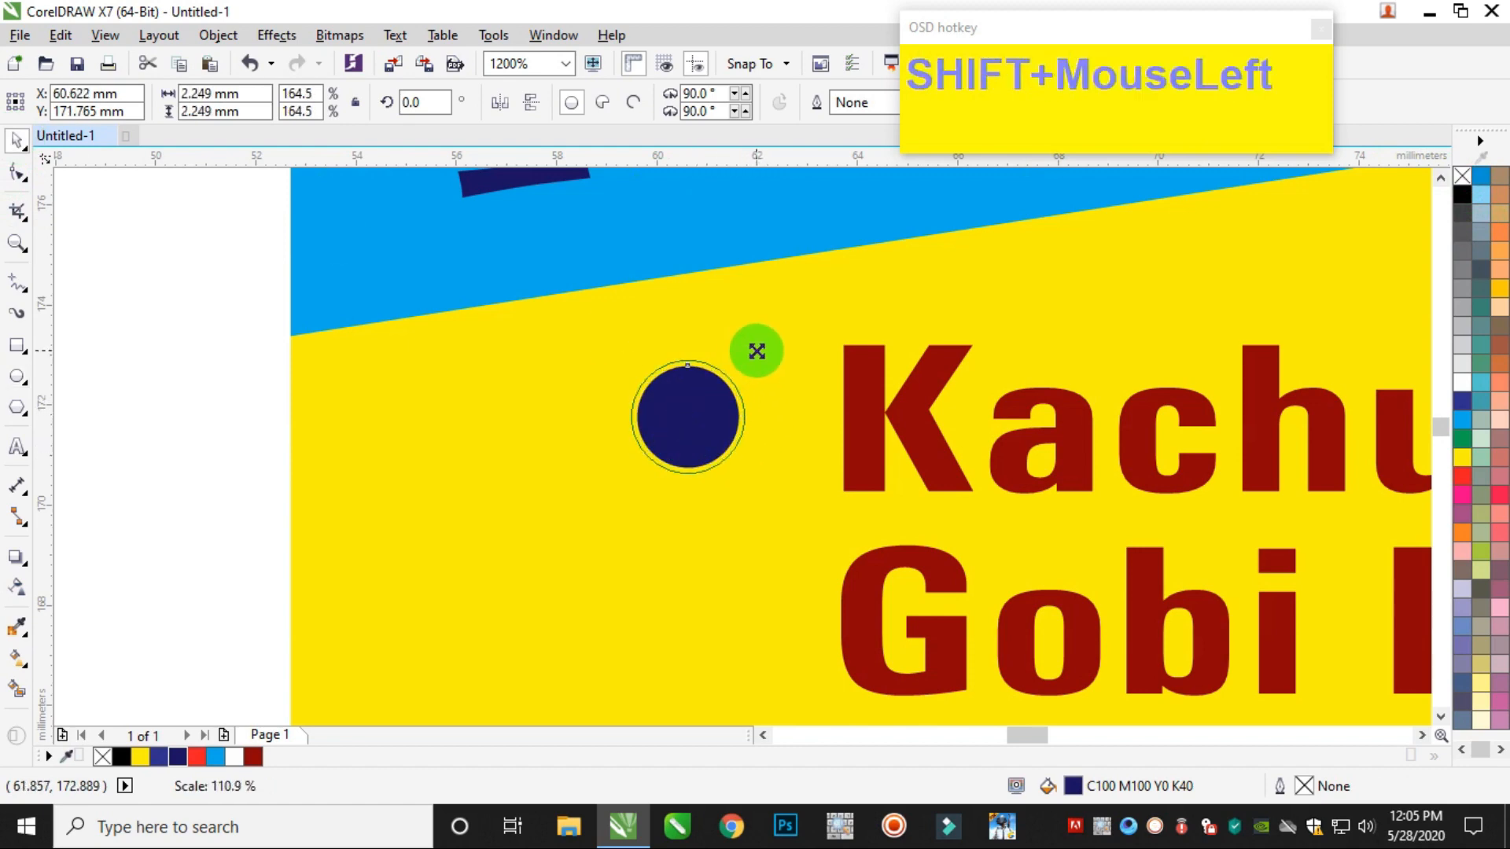
scroll(692, 424, "down", 4)
scroll(688, 417, "up", 1)
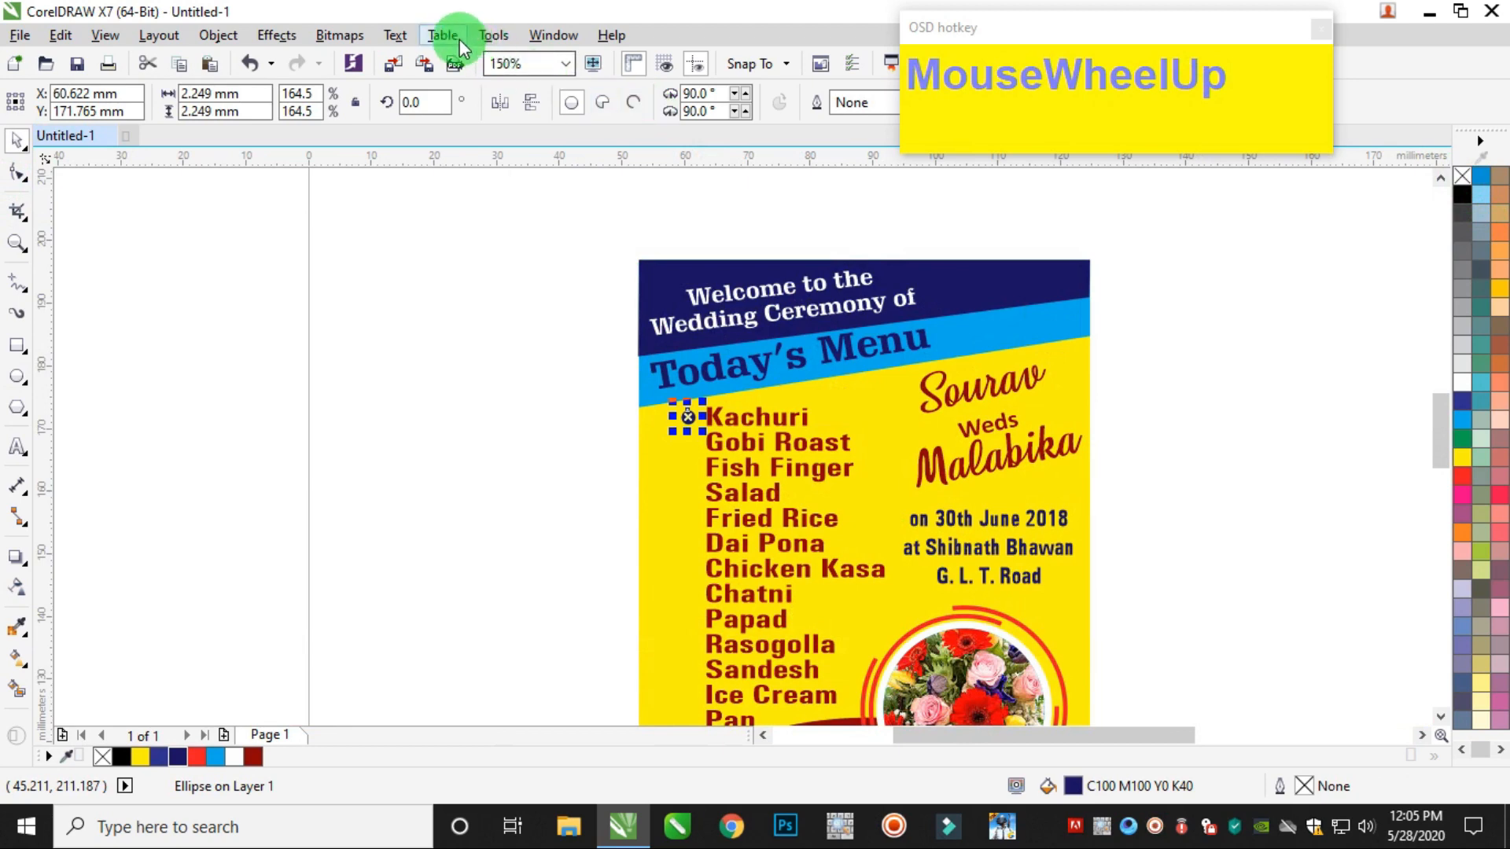
Open Insert Character, set the glyph font to Wingdings and place the right-pointing hand symbol on the blank area beside the card
left_click(393, 35)
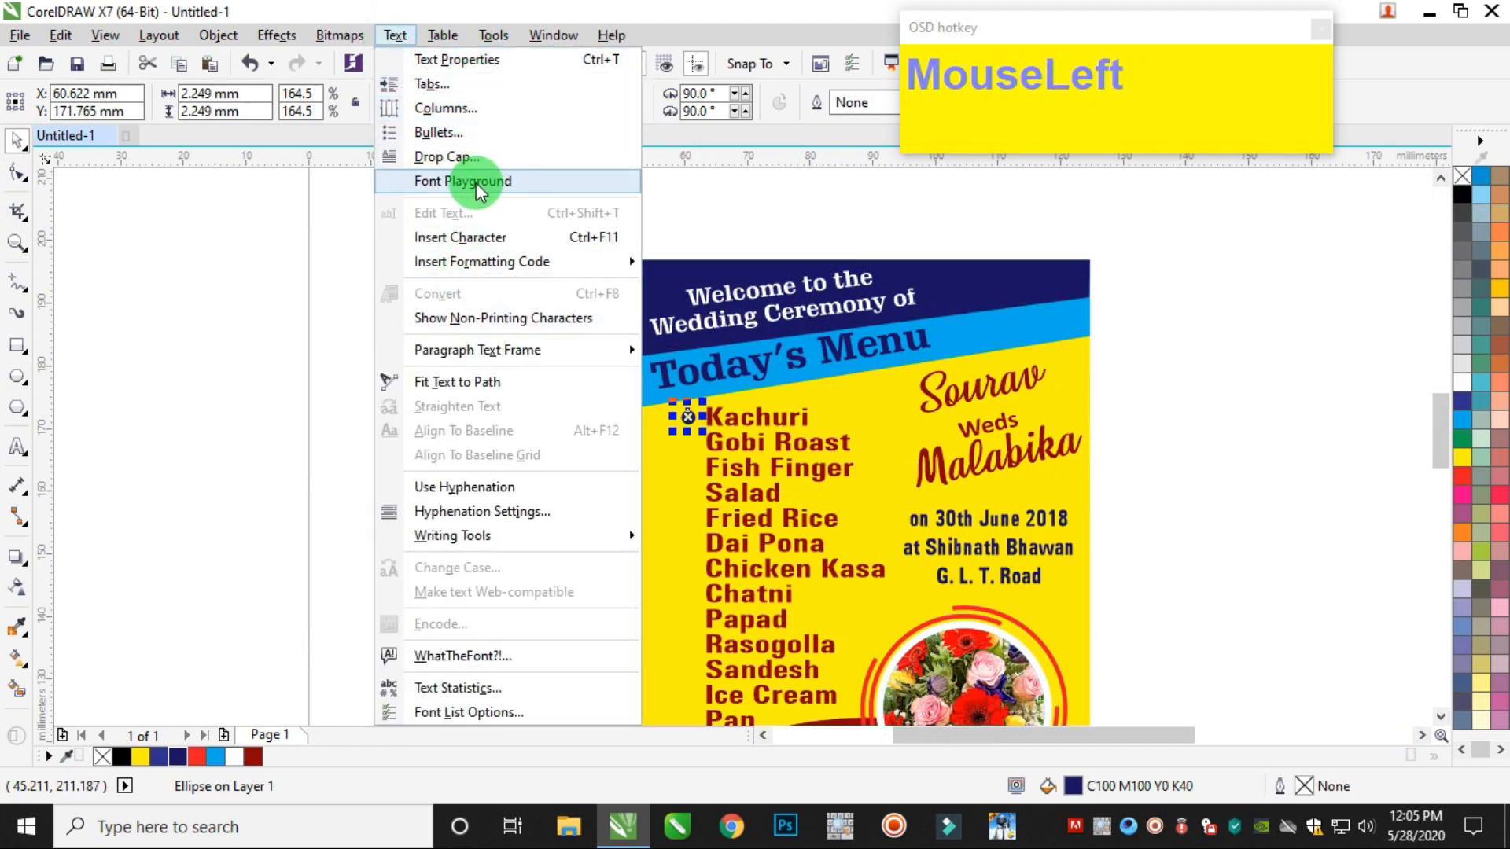
left_click(482, 236)
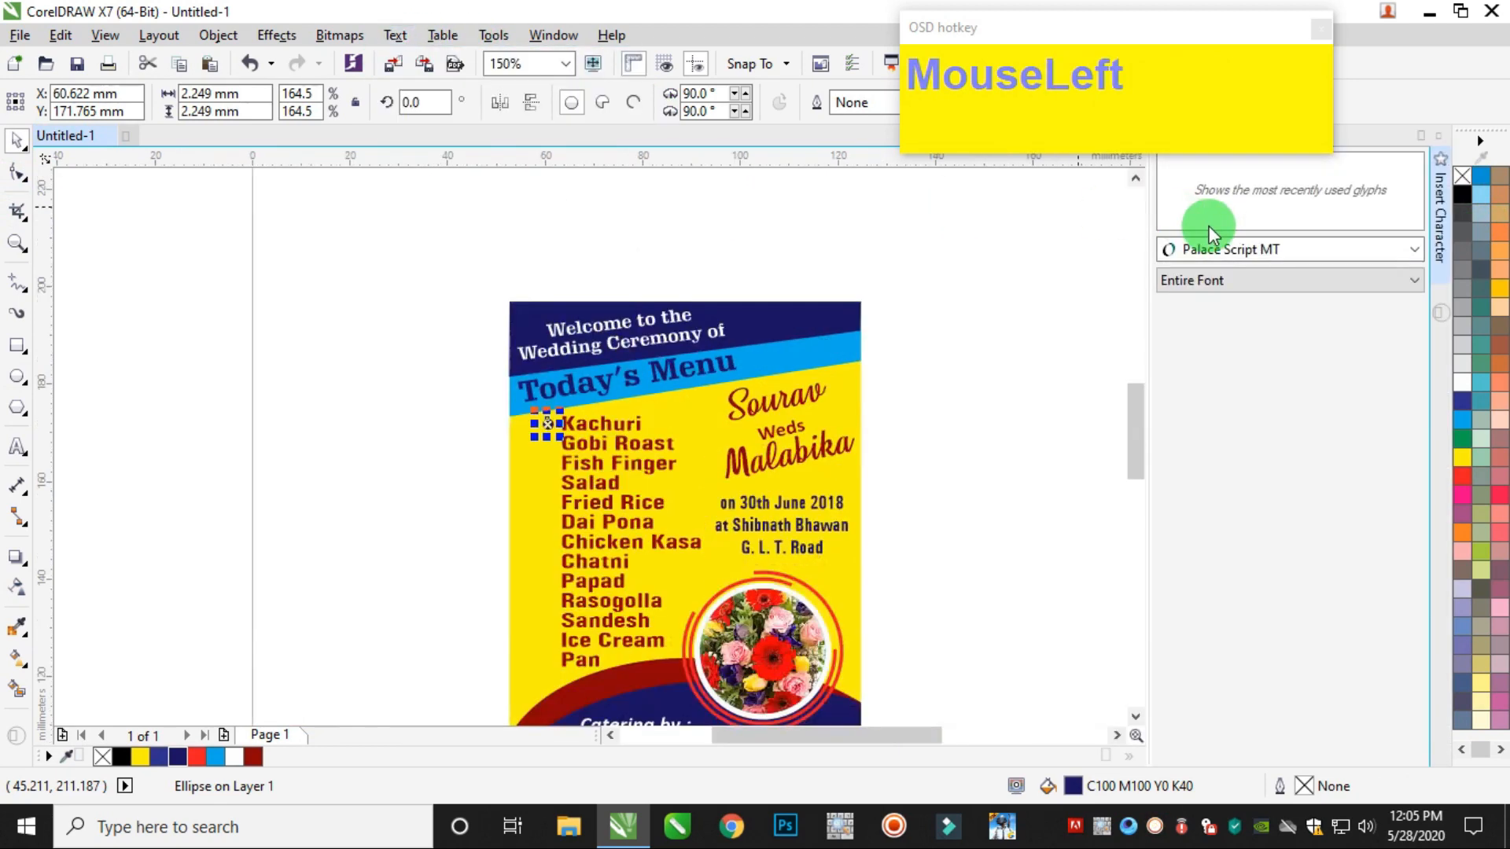
left_click(1256, 251)
type("wing")
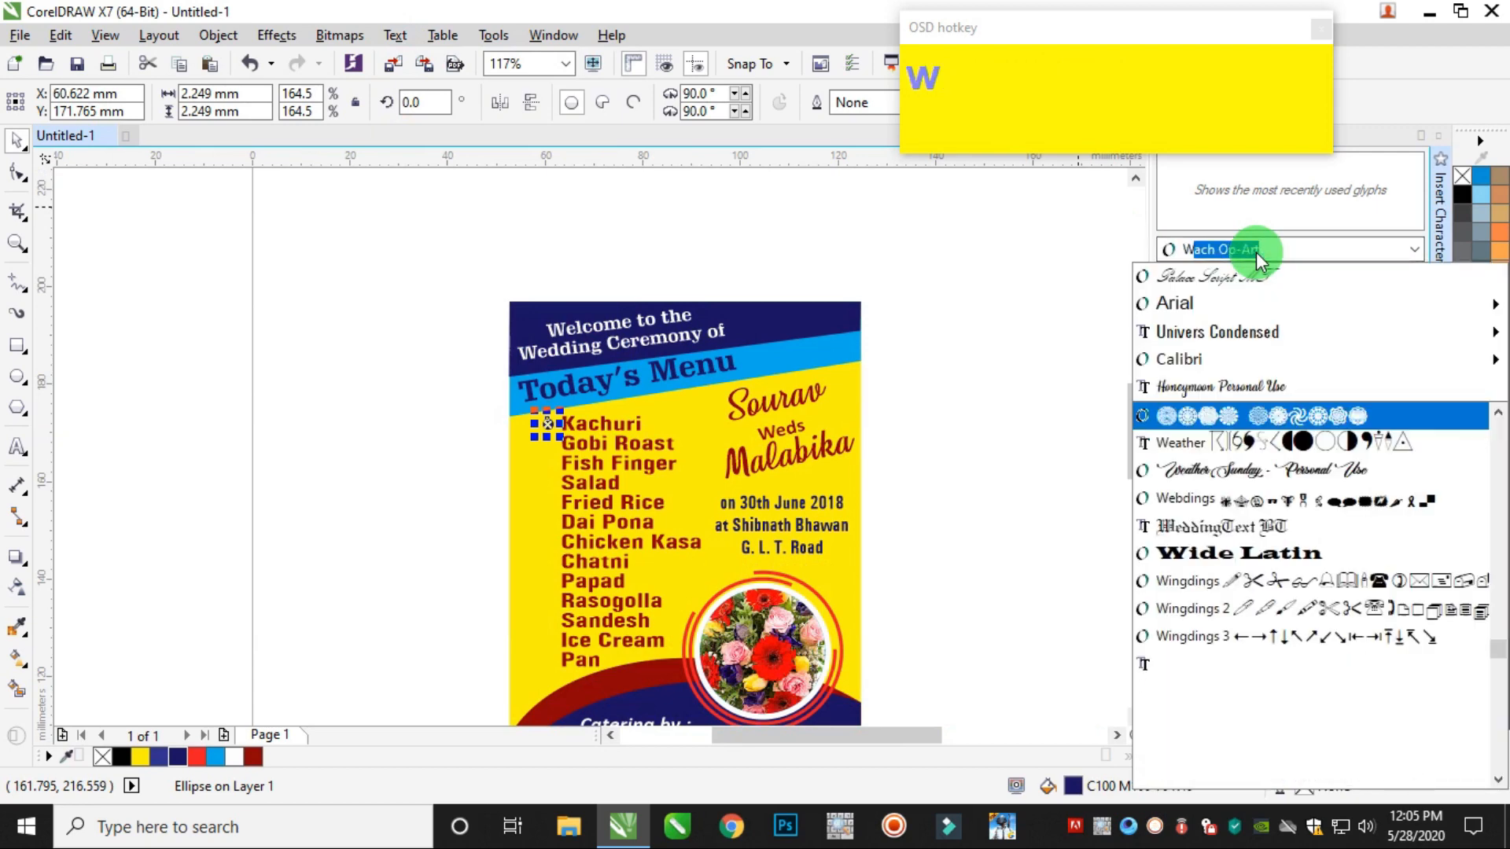
key("Return")
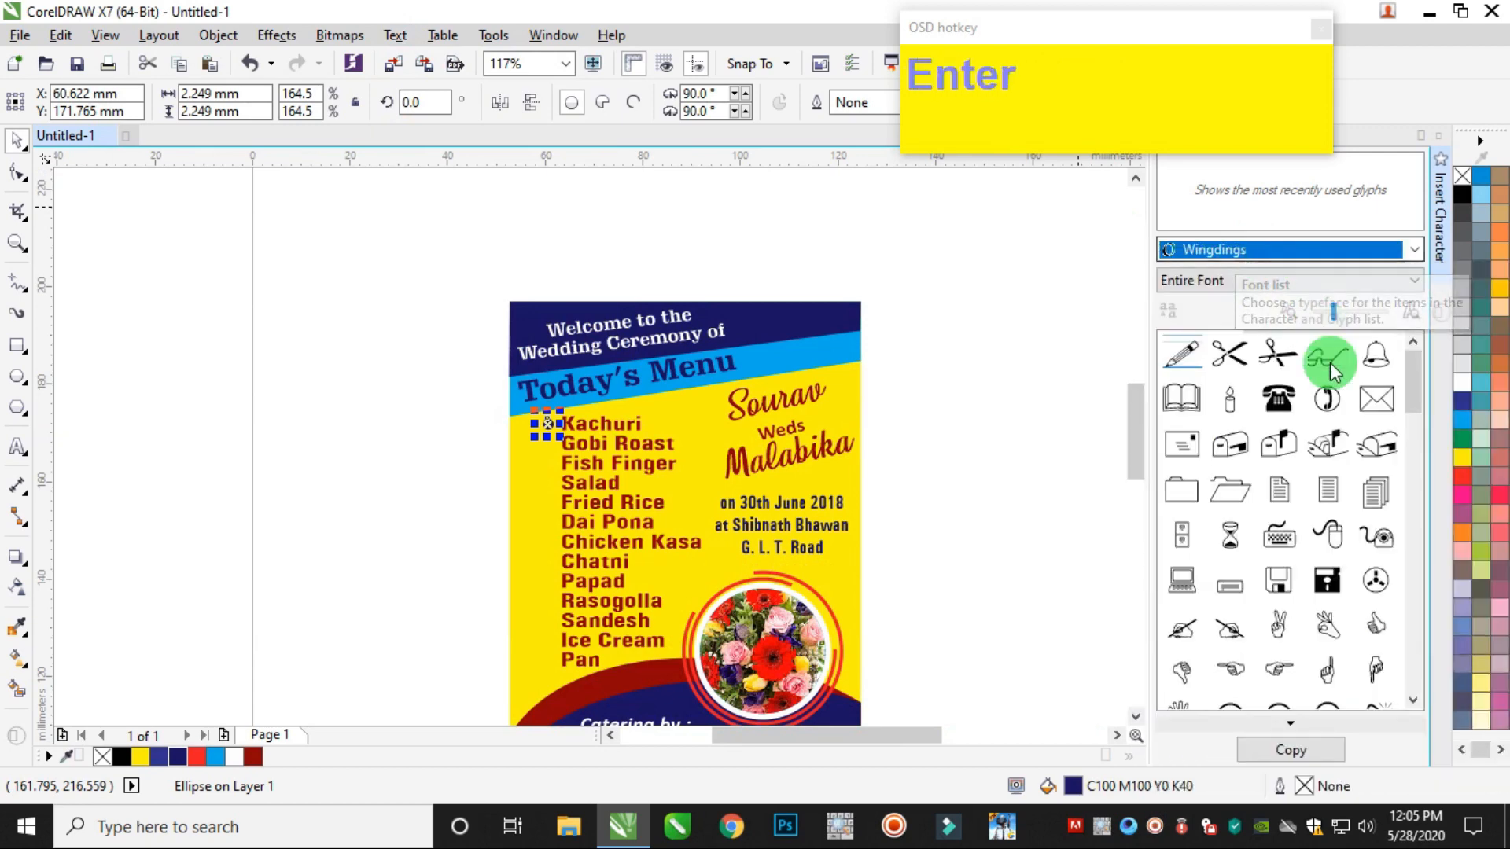
left_click_drag(1412, 382, 431, 431)
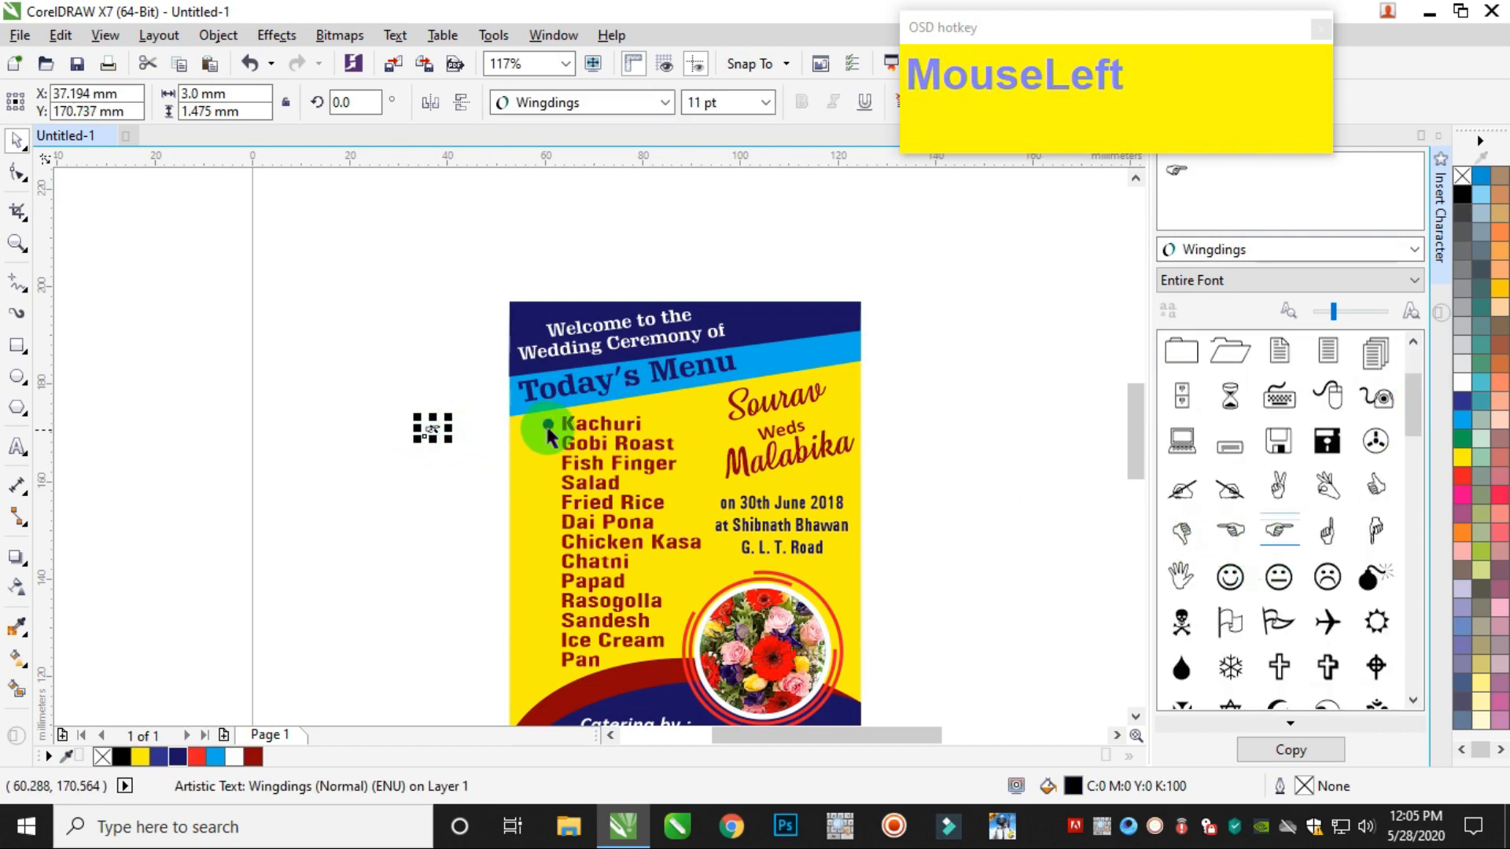
Delete the navy circle in front of Kachuri
left_click(548, 427)
key("Delete")
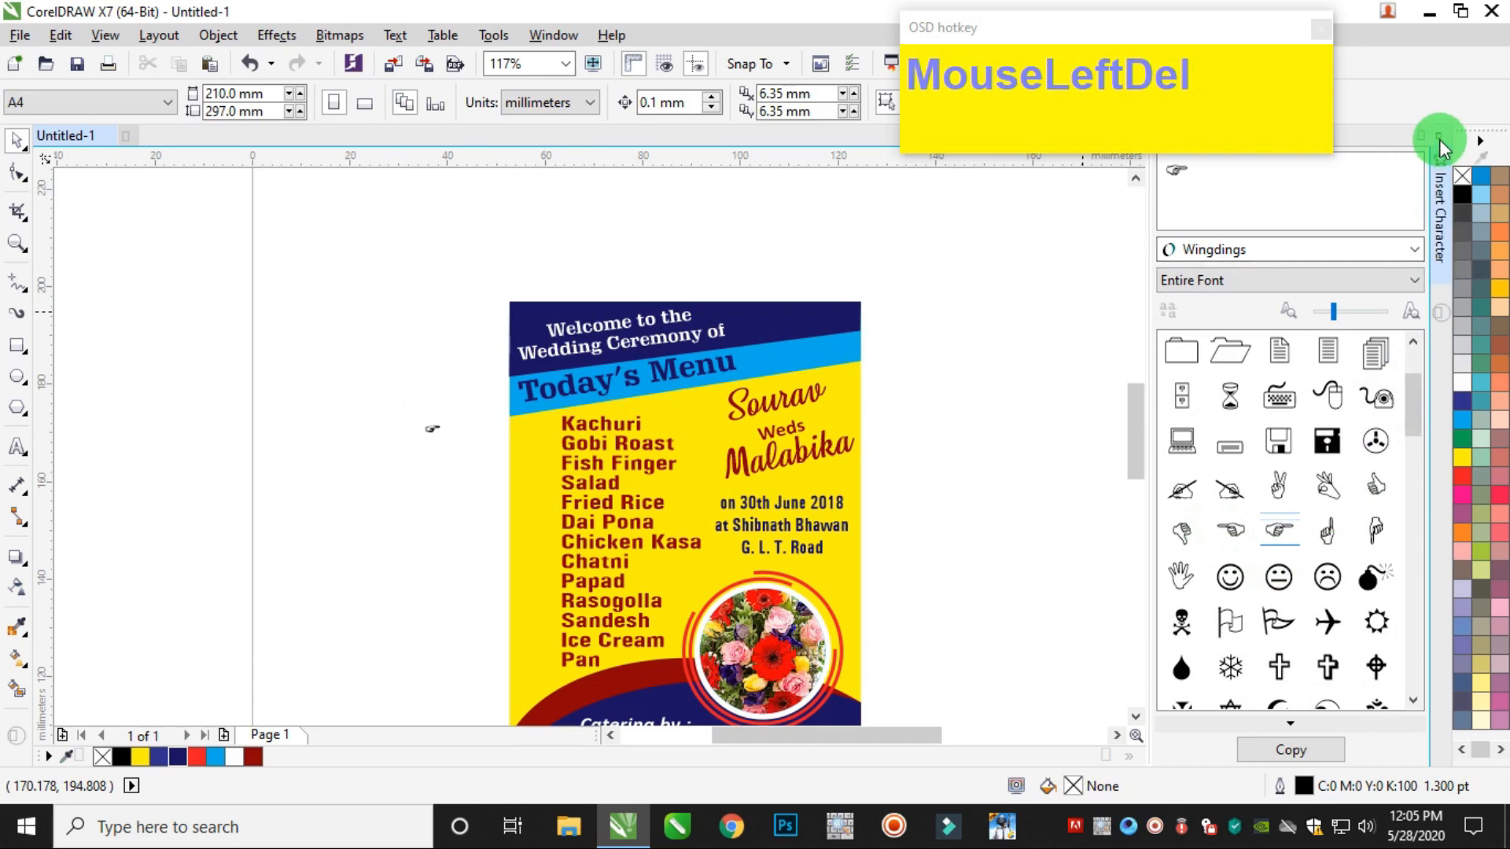
Close Insert Character and fill the pointing hand symbol with navy C100 M100 Y0 K40
left_click(1443, 145)
scroll(621, 448, "up", 5)
left_click(293, 331)
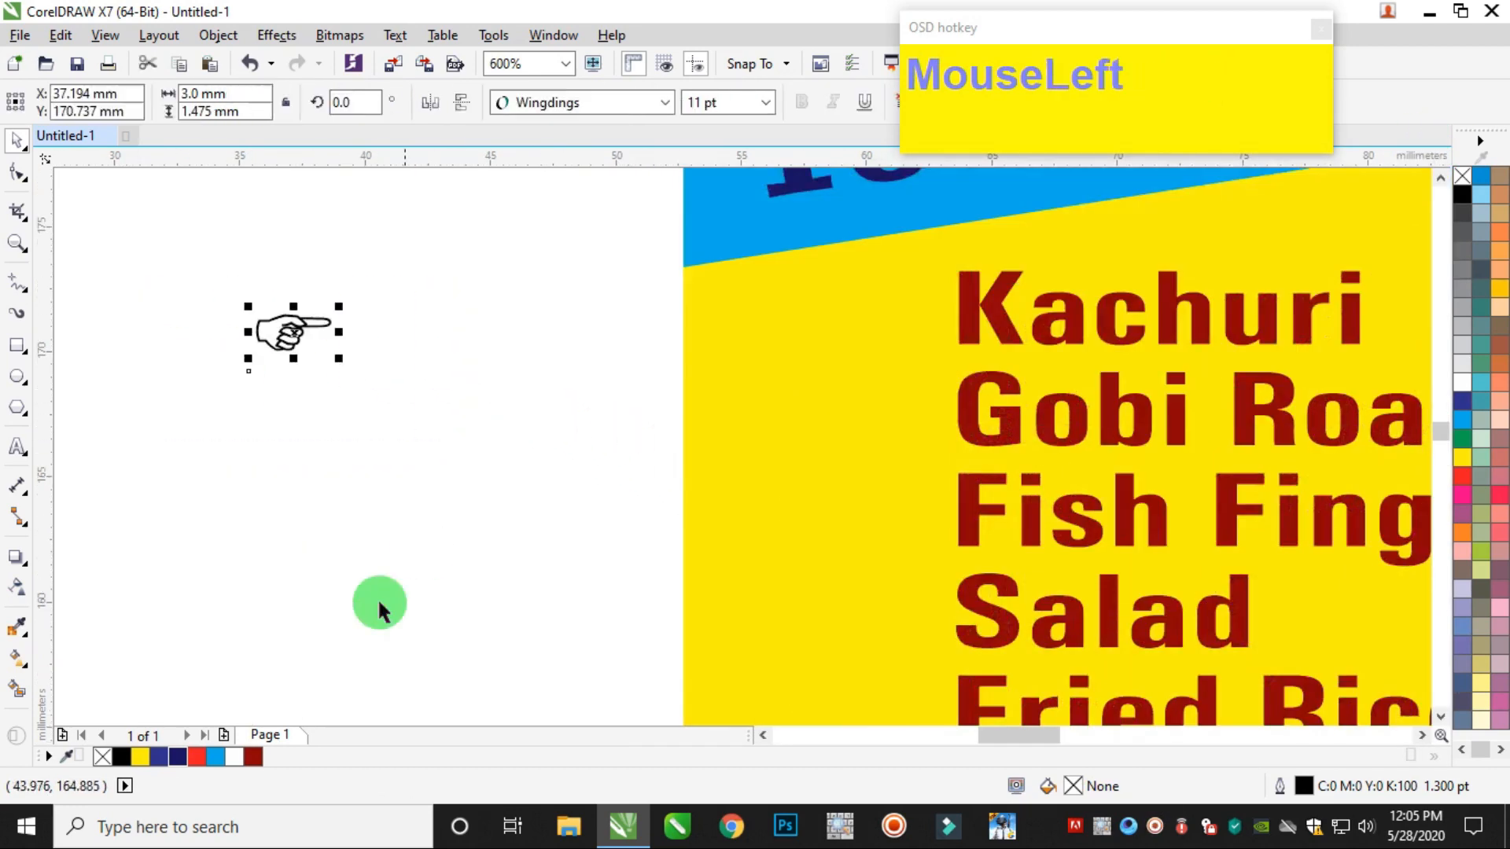
left_click(173, 756)
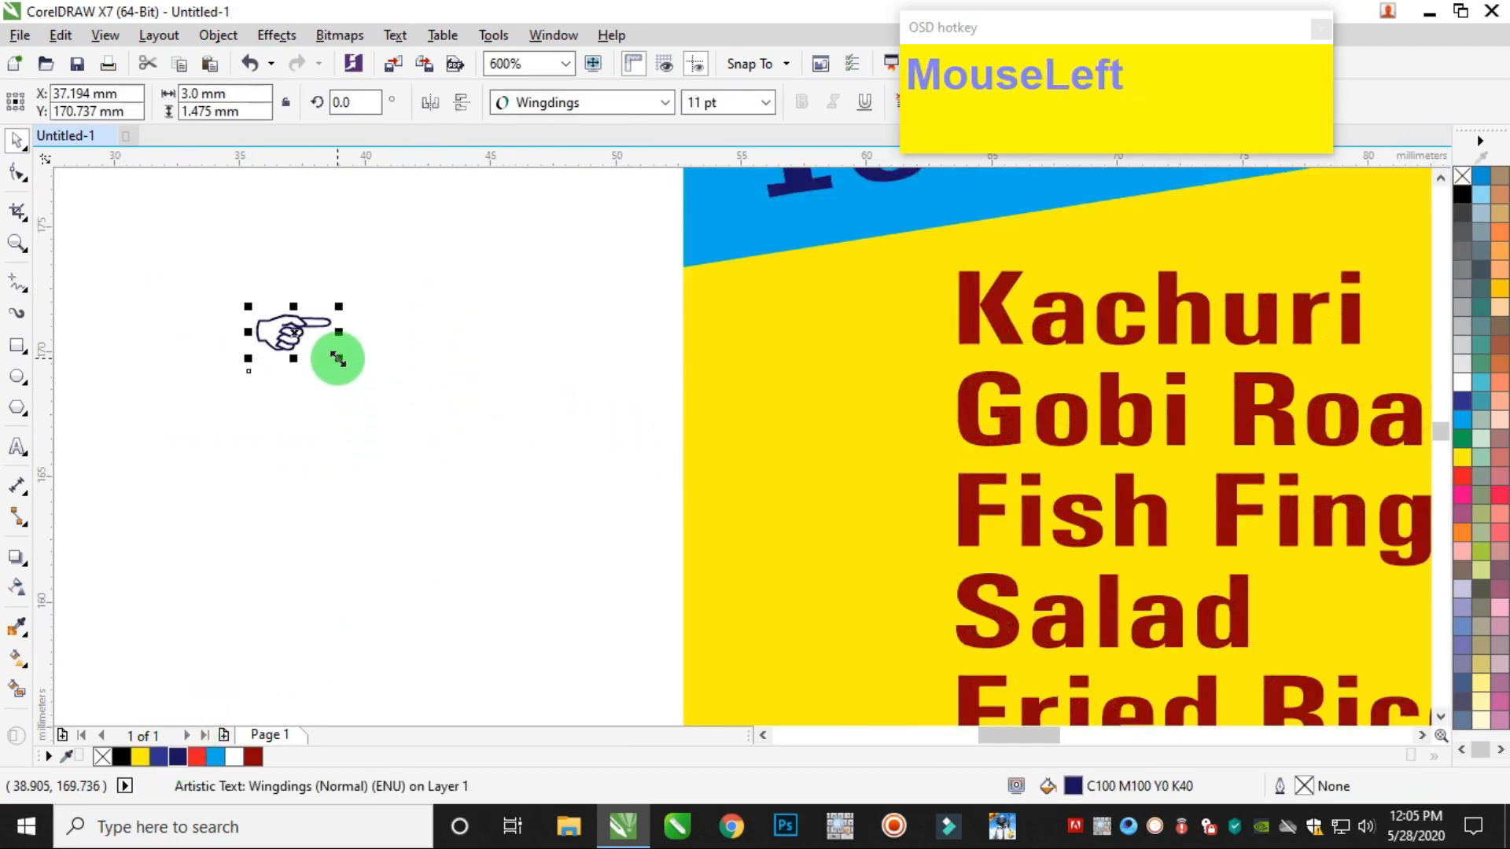
Enlarge the hand symbol to about 5 mm wide, place it before Kachuri and copy it to Gobi Roast and Fish Finger
left_click_drag(338, 359, 863, 508)
right_click(863, 404)
right_click(863, 508)
Copy the hand symbol in front of Salad, Fried Rice and Dai Pona
scroll(906, 529, "down", 3)
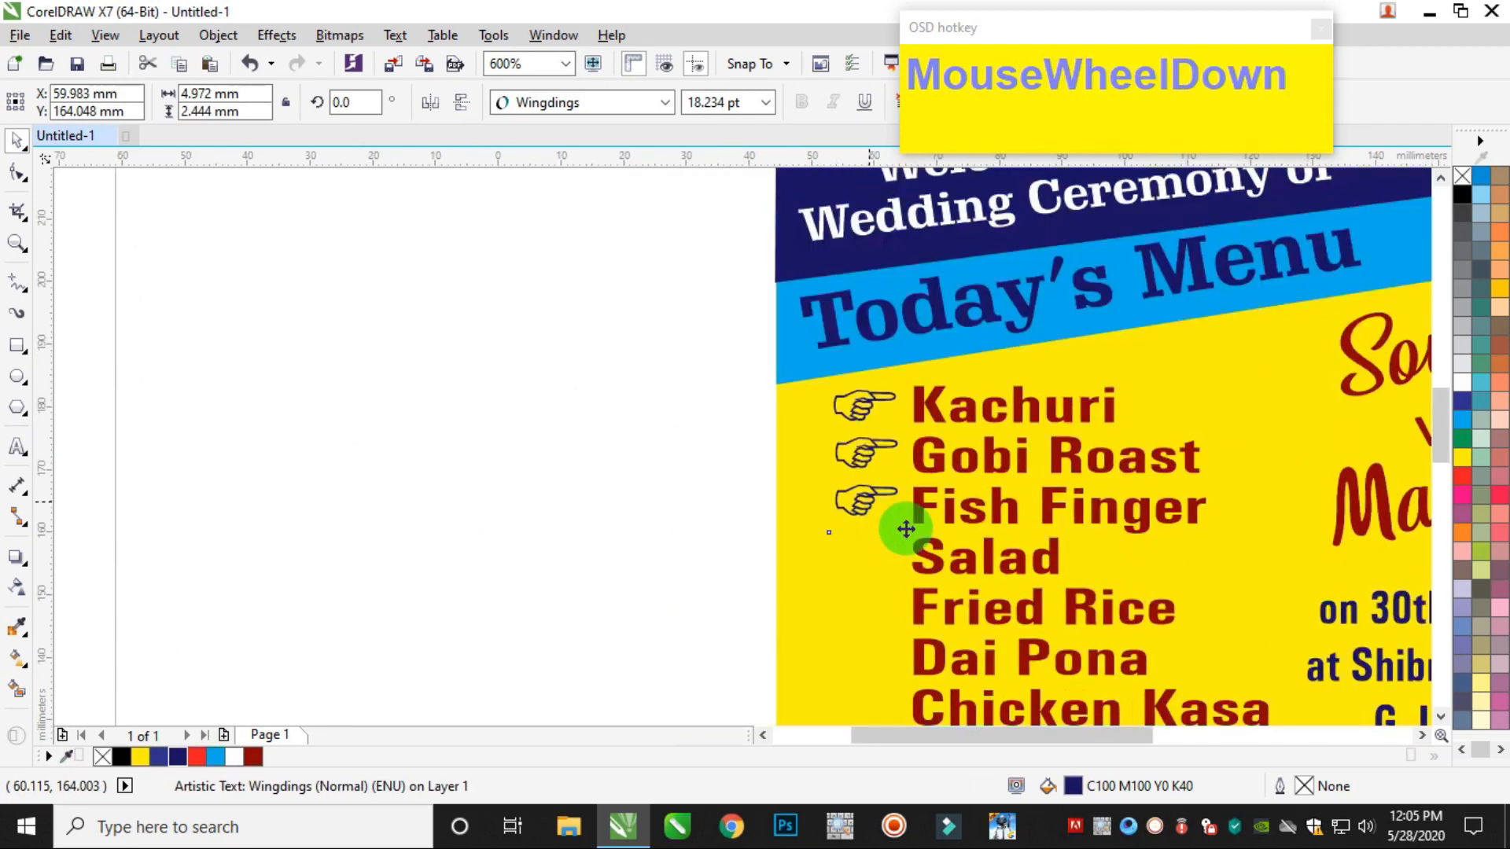
scroll(883, 593, "down", 3)
scroll(883, 593, "up", 3)
left_click_drag(799, 315, 799, 593)
right_click(808, 392)
right_click(792, 489)
right_click(800, 593)
Copy the hand symbol in front of Chicken Kasa, Chatni and Papad
scroll(818, 586, "down", 3)
scroll(787, 416, "up", 3)
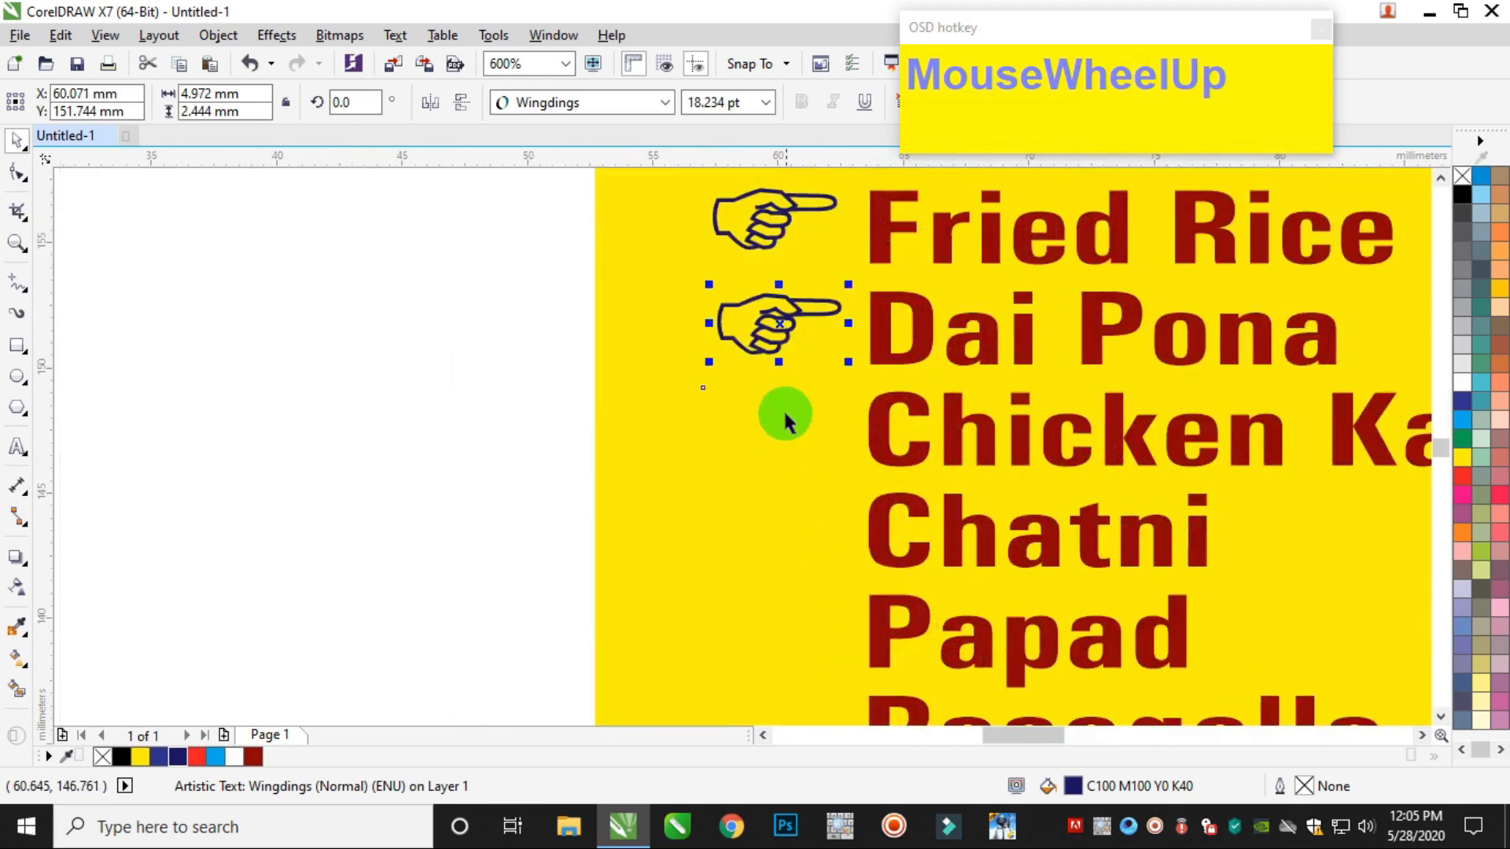
left_click_drag(766, 321, 777, 618)
right_click(775, 527)
right_click(777, 618)
Copy the hand symbol in front of Rasogolla, Sandesh, Ice Cream and Pan, leaving nothing selected
scroll(819, 578, "down", 3)
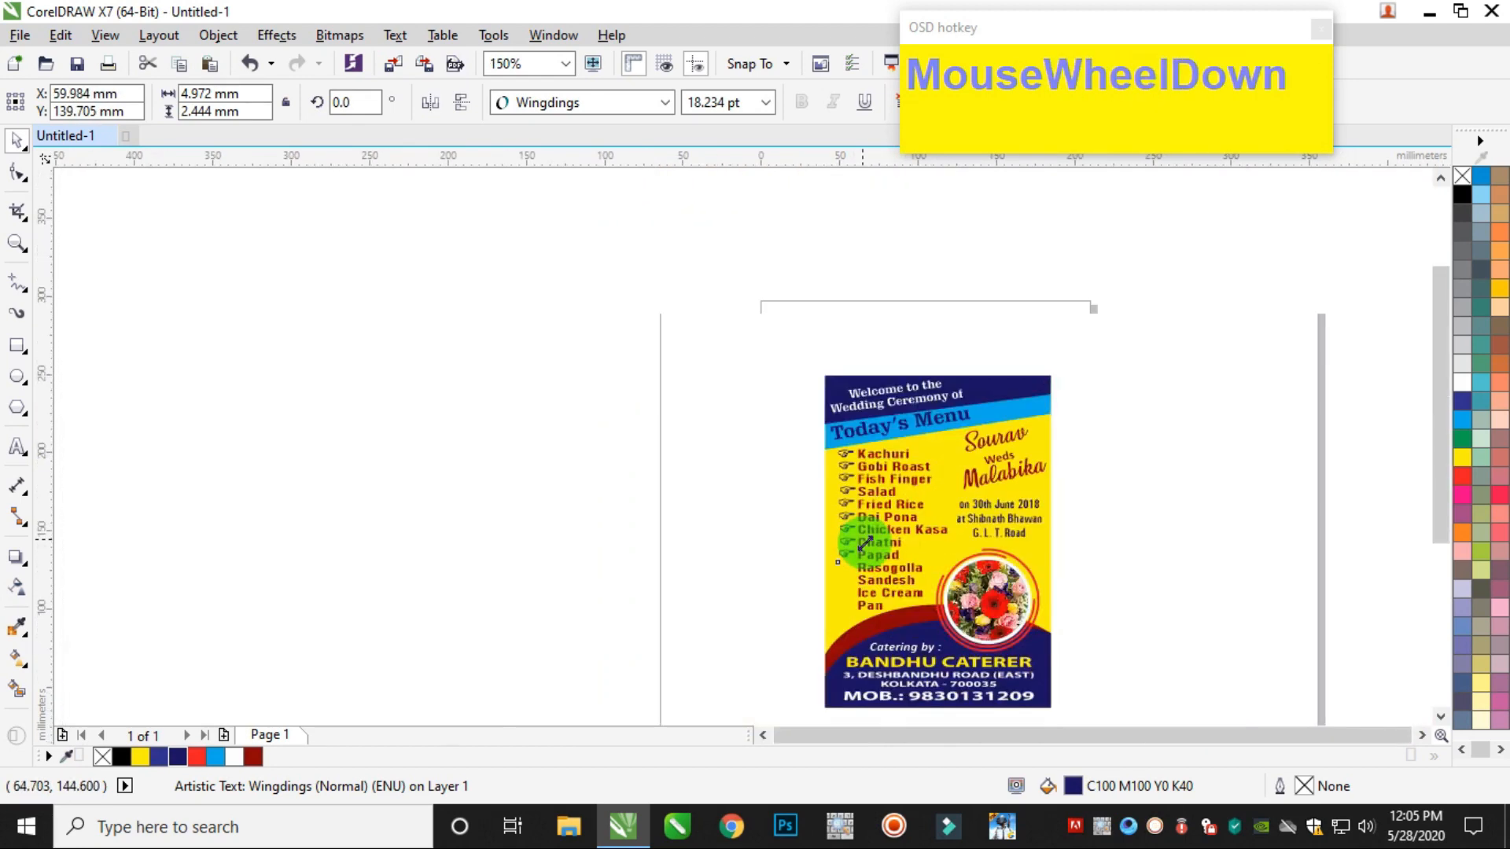
scroll(866, 543, "up", 2)
left_click_drag(771, 432, 771, 640)
right_click(771, 488)
right_click(777, 550)
right_click(772, 641)
scroll(769, 606, "down", 3)
left_click(699, 363)
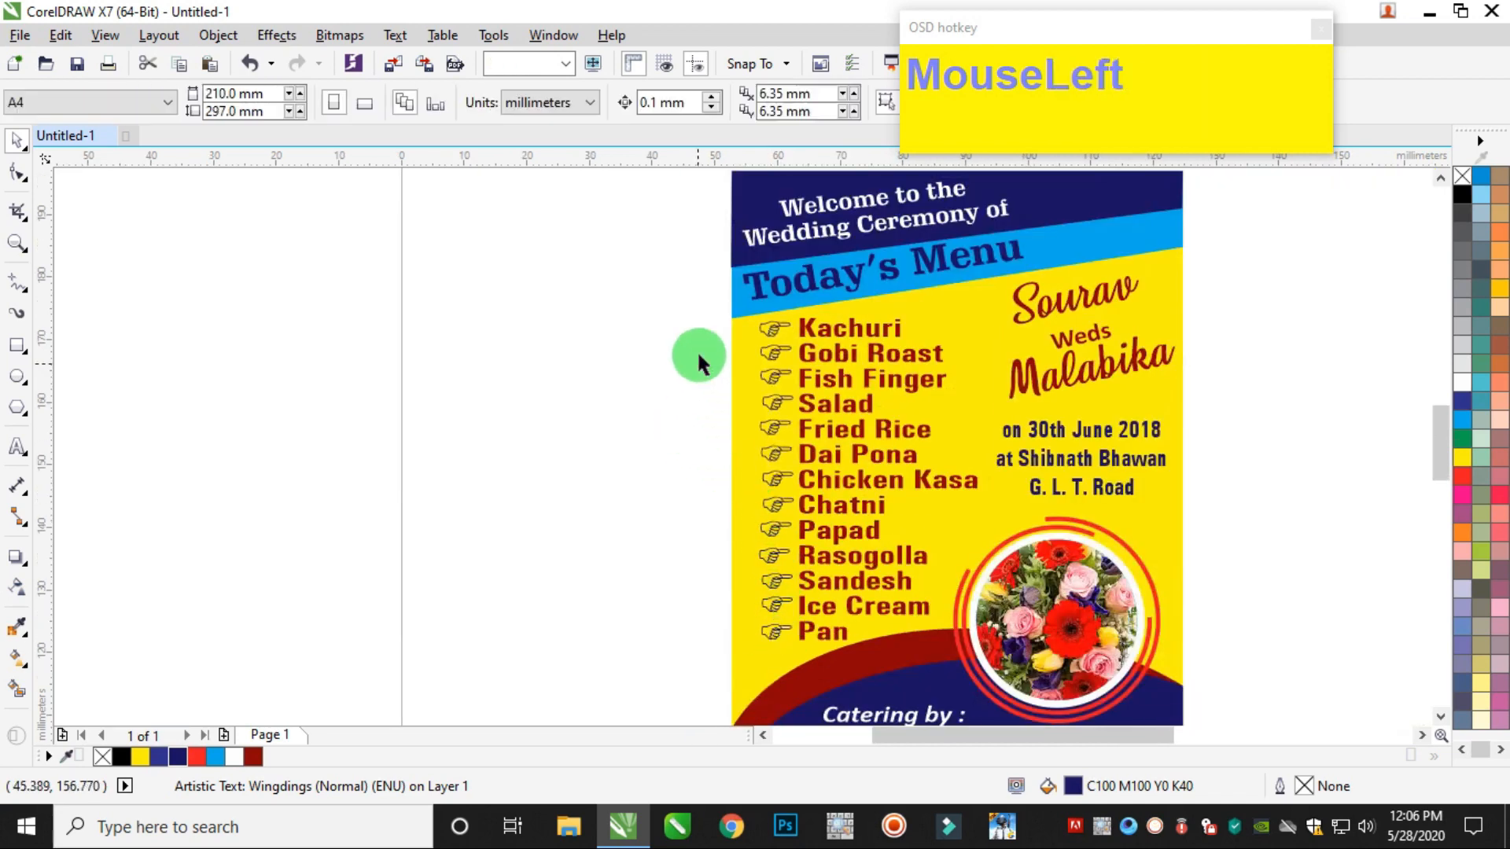
Align the centres of all thirteen hand symbols in one vertical column and leave them deselected
left_click_drag(705, 304, 815, 640)
scroll(816, 641, "up", 4)
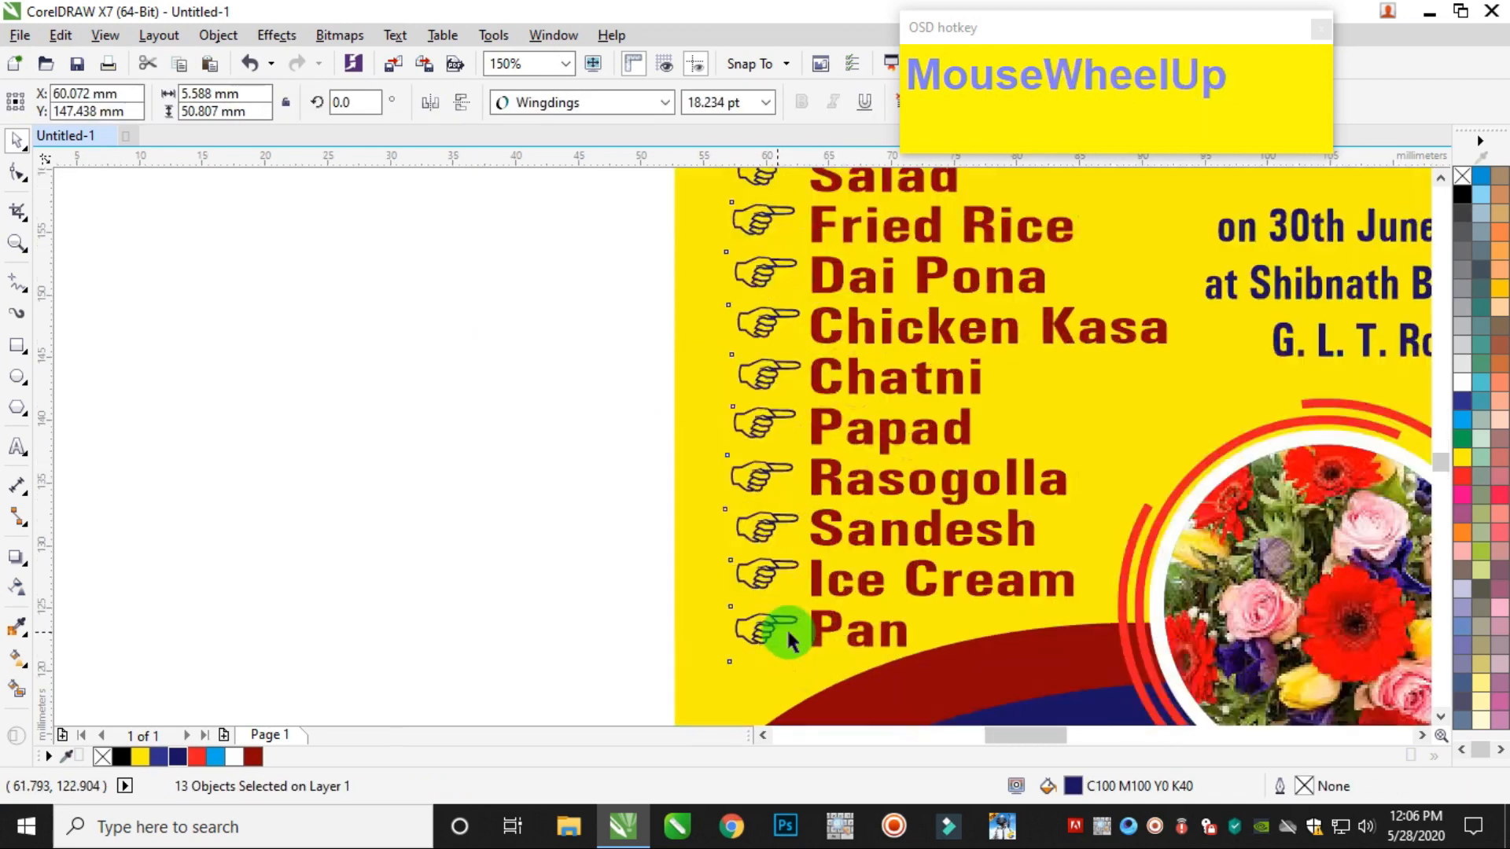
scroll(789, 641, "up", 2)
key("c")
scroll(751, 480, "down", 4)
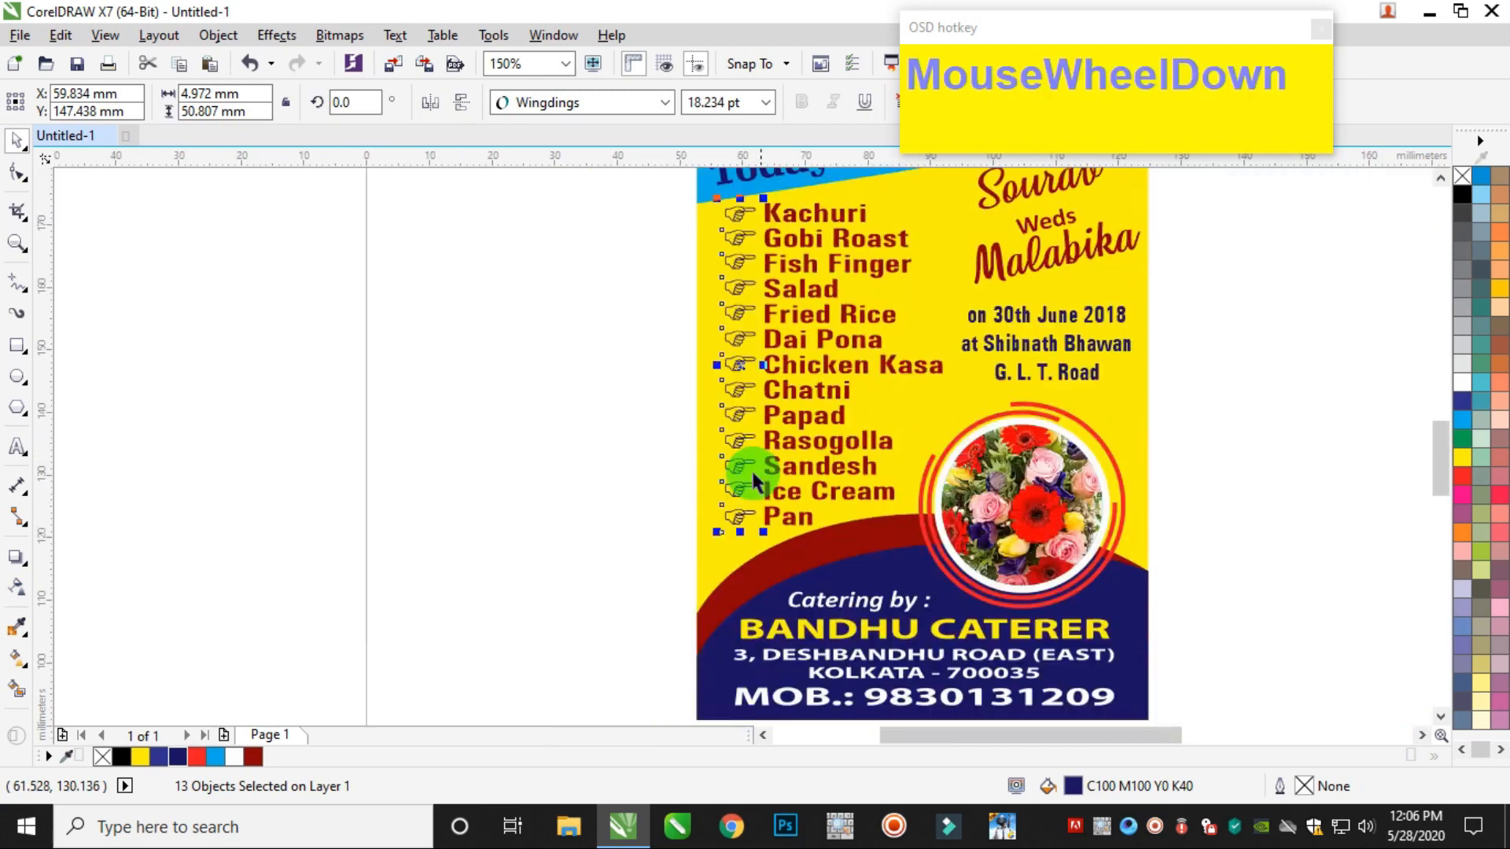
left_click(640, 259)
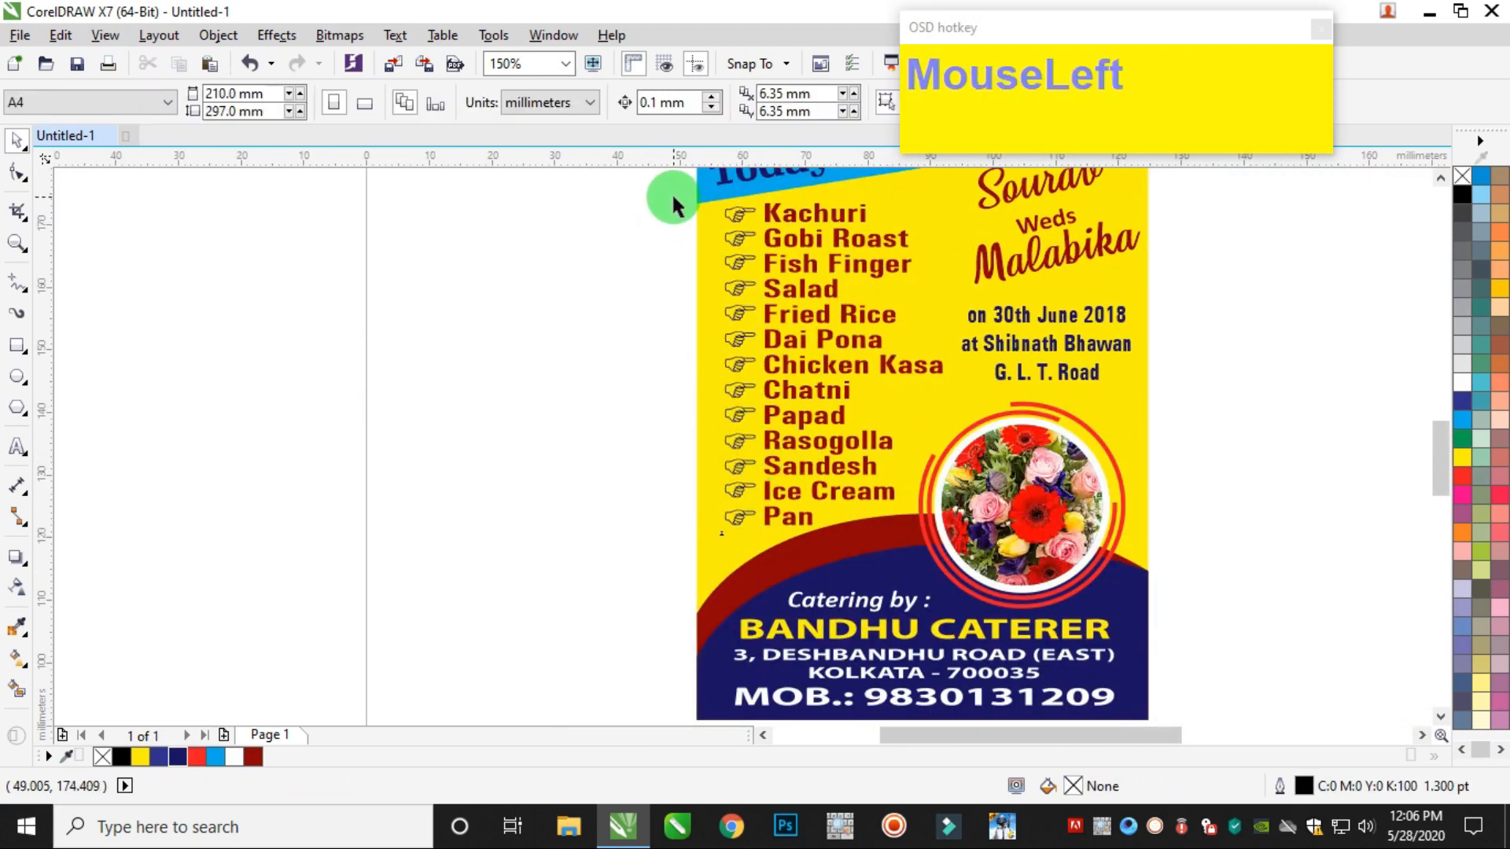
Nudge the dish list together with its hand symbols 0.1 mm to the right and deselect them
left_click_drag(674, 199, 959, 528)
key("Right")
scroll(959, 528, "down", 2)
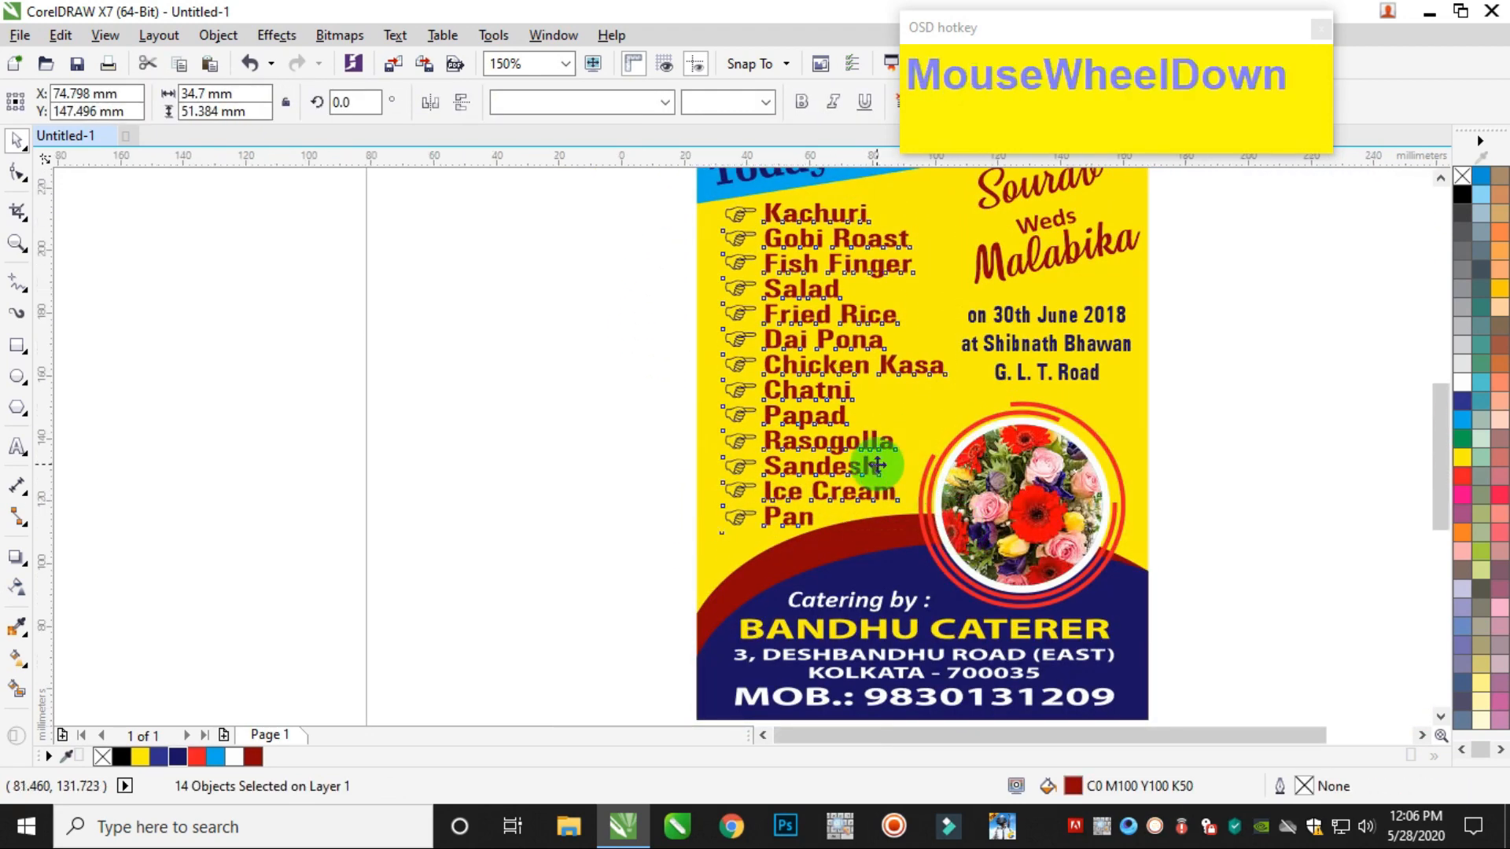
left_click(1078, 421)
Shift the couple's names and the date and venue text slightly left, lowering the date and venue lines a little
scroll(936, 437, "up", 1)
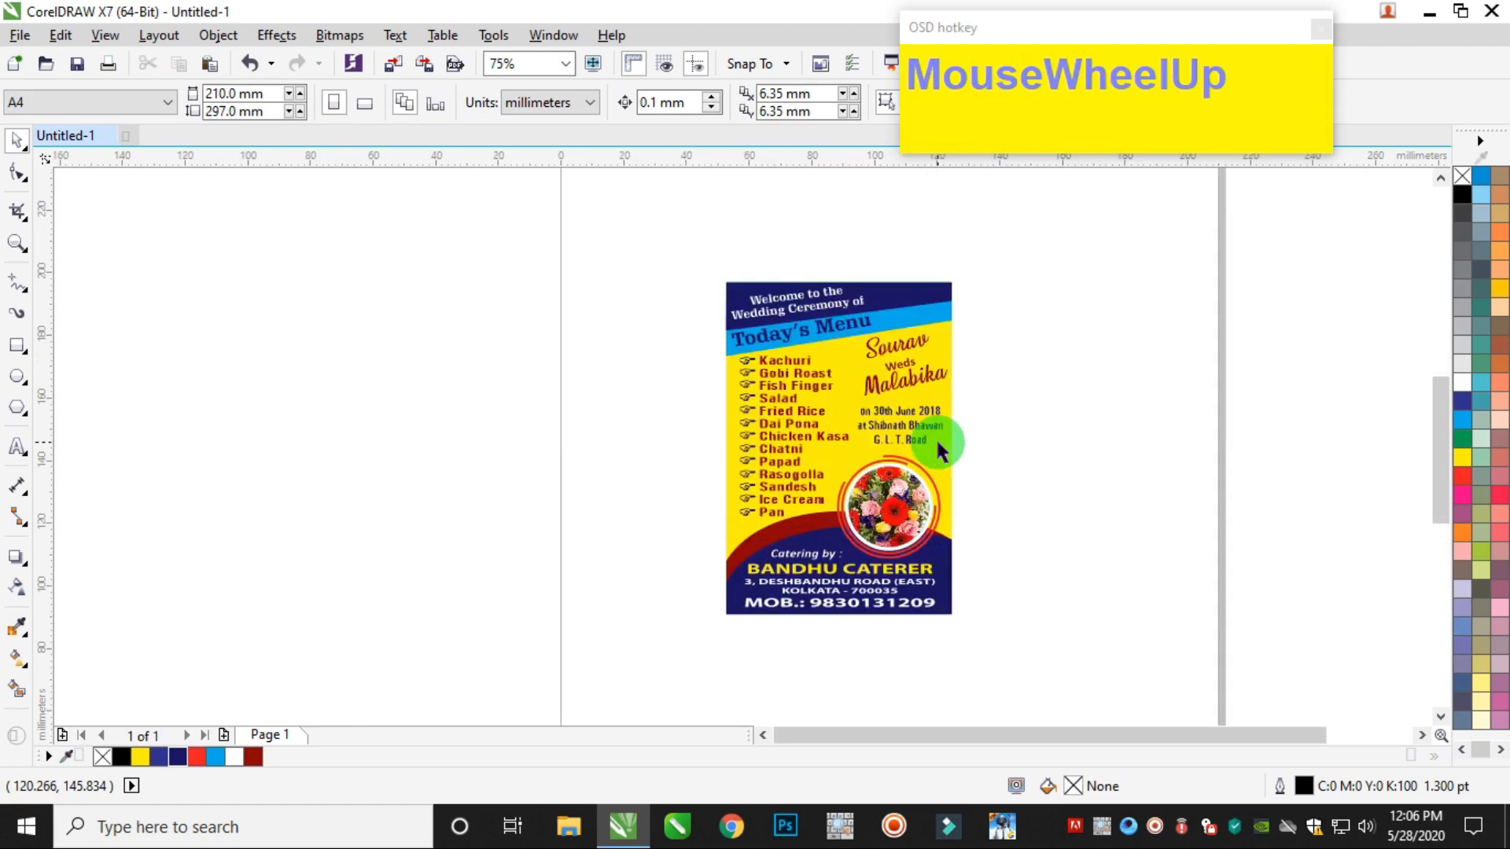
scroll(936, 437, "up", 1)
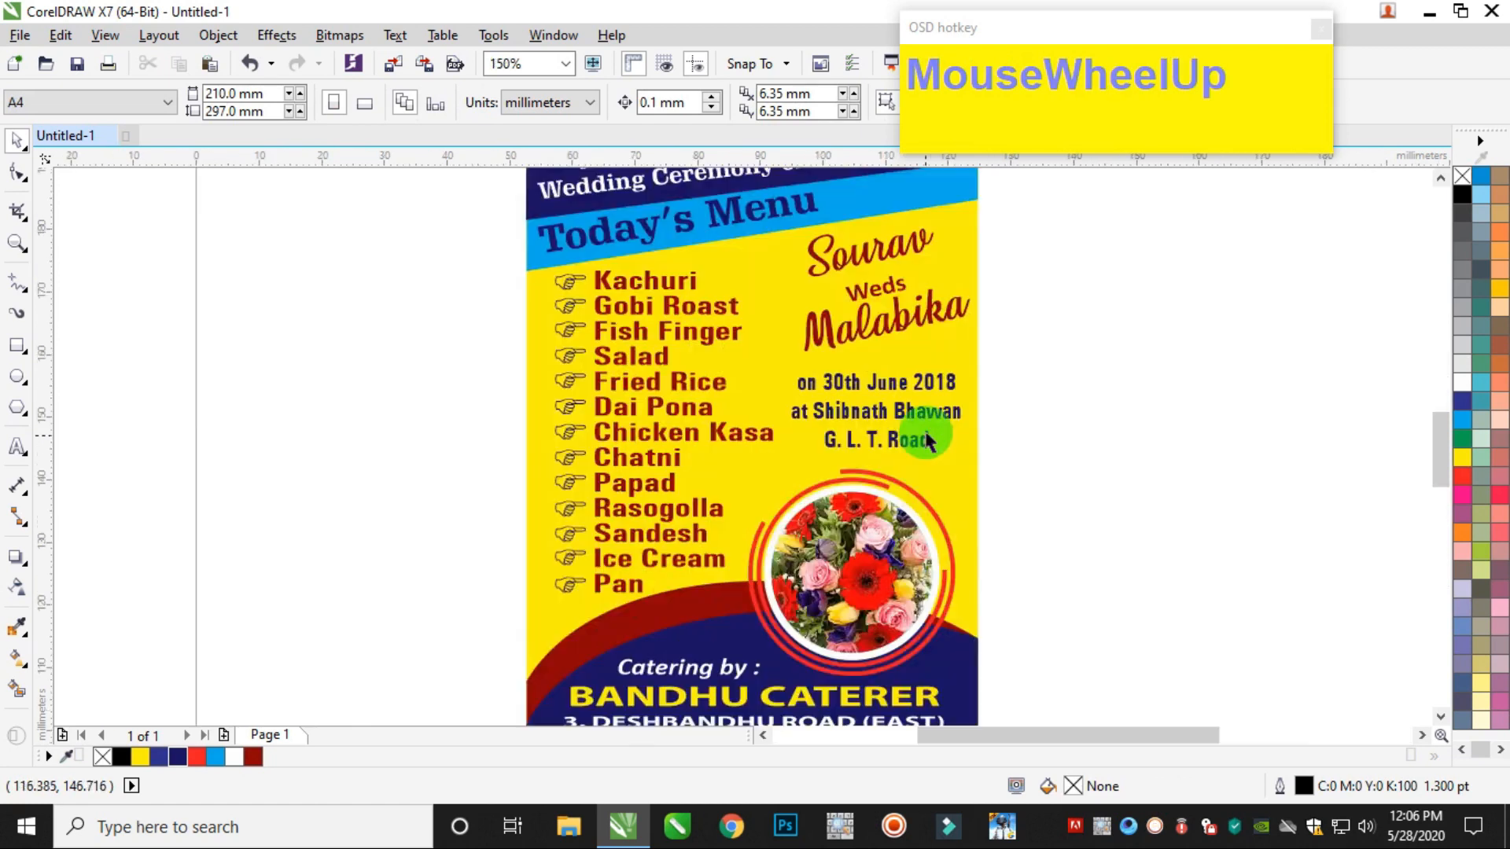
left_click_drag(1030, 197, 778, 470)
Zoom to frame the whole menu card for a final review, ending with the Pick tool active
scroll(1093, 374, "down", 1)
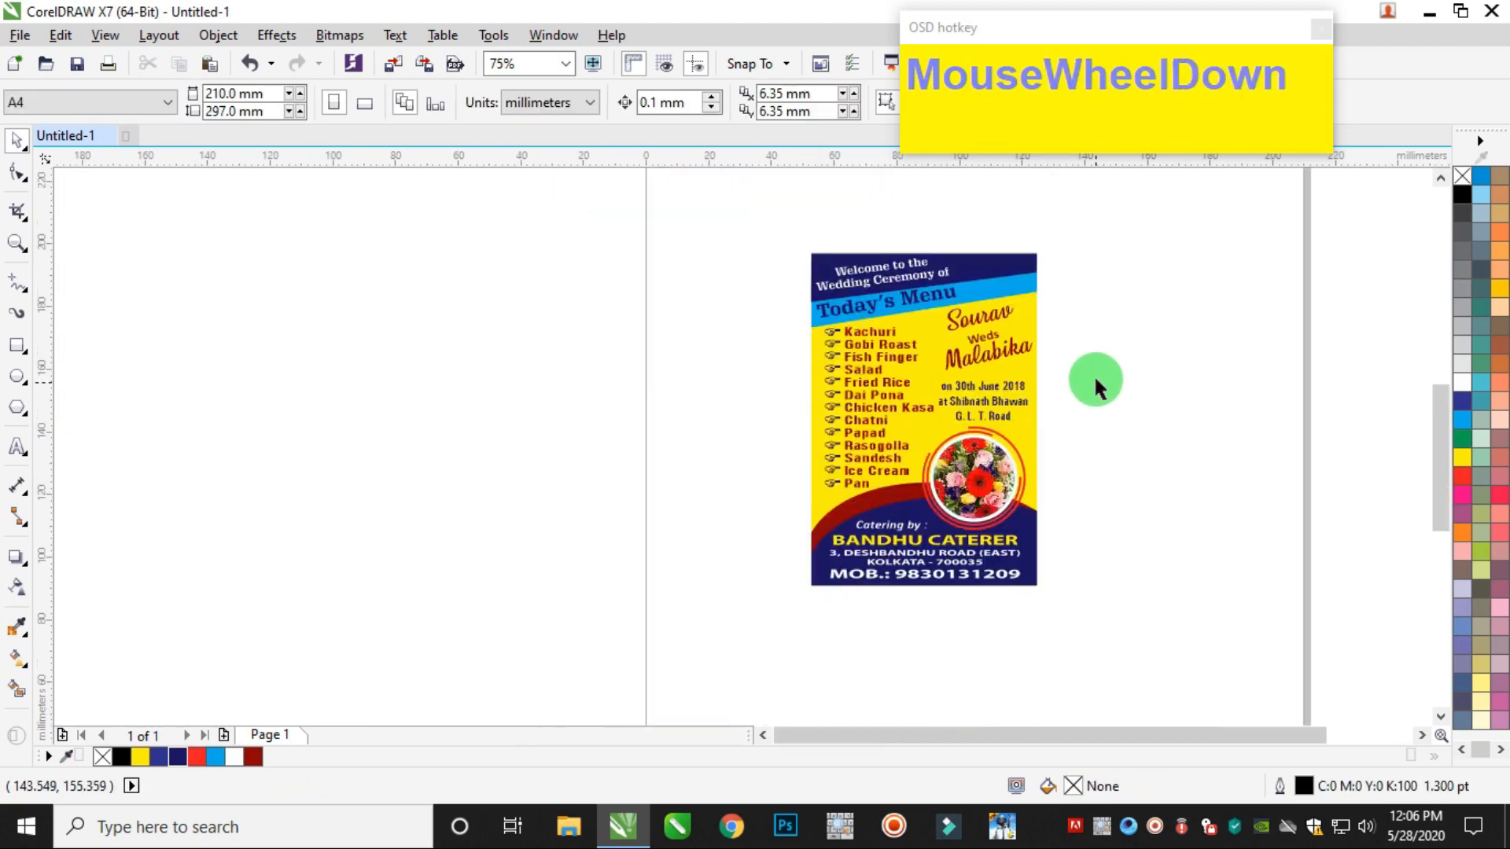
left_click(16, 240)
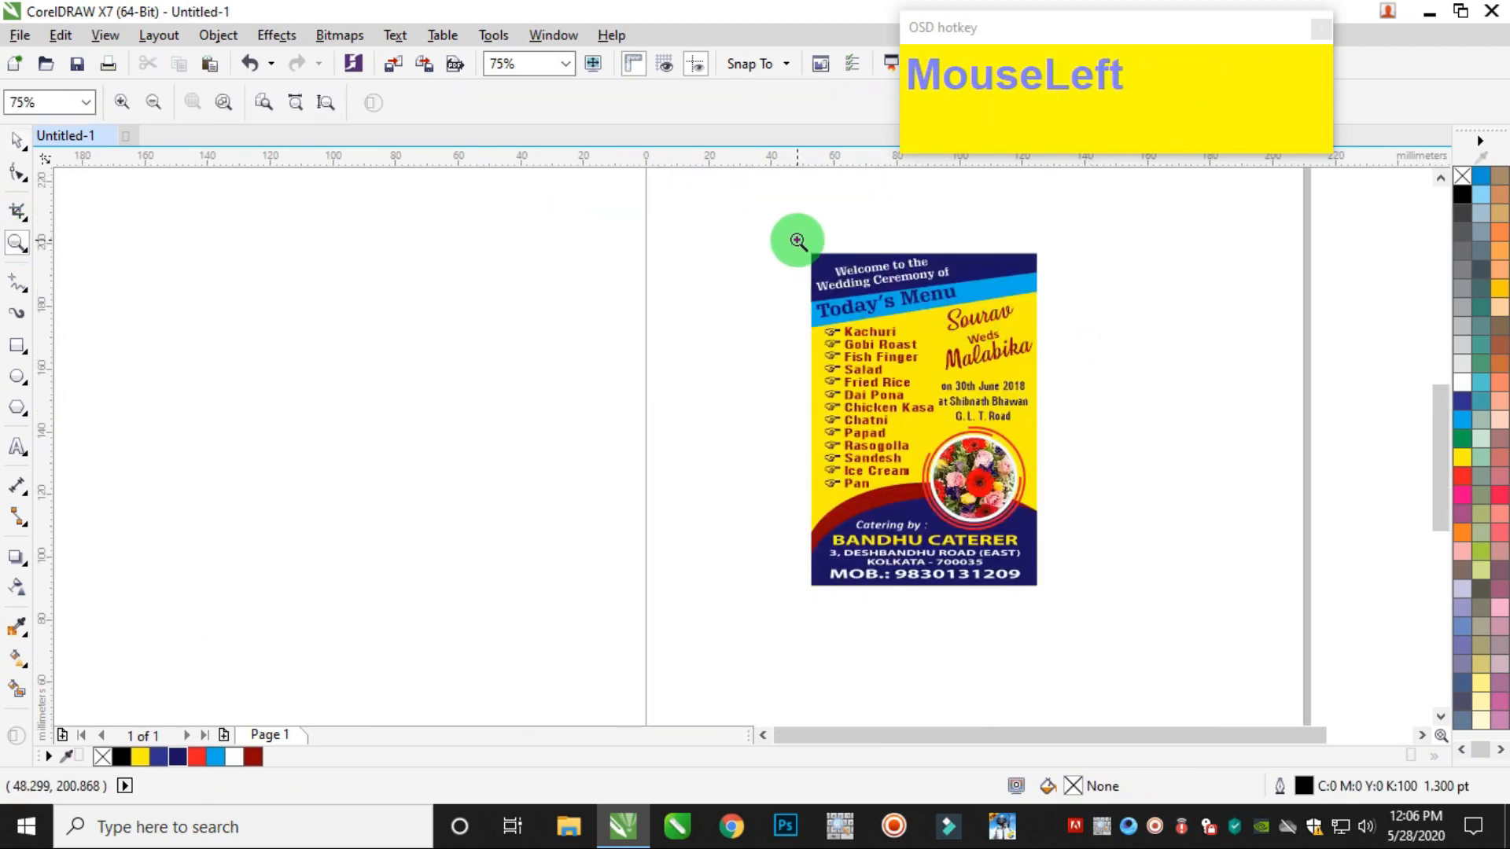
left_click_drag(798, 241, 1046, 591)
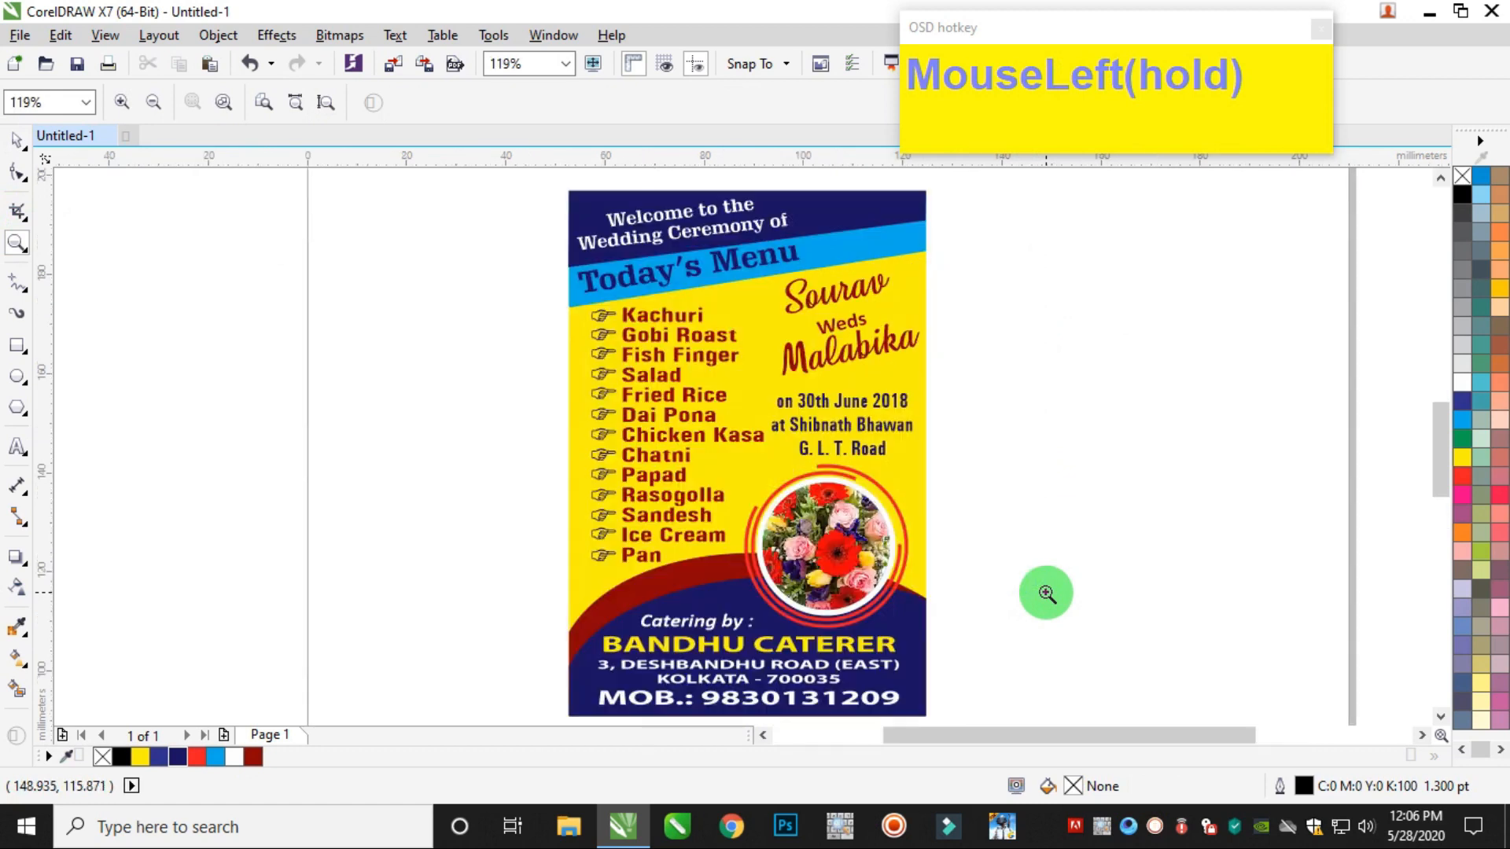
left_click(18, 142)
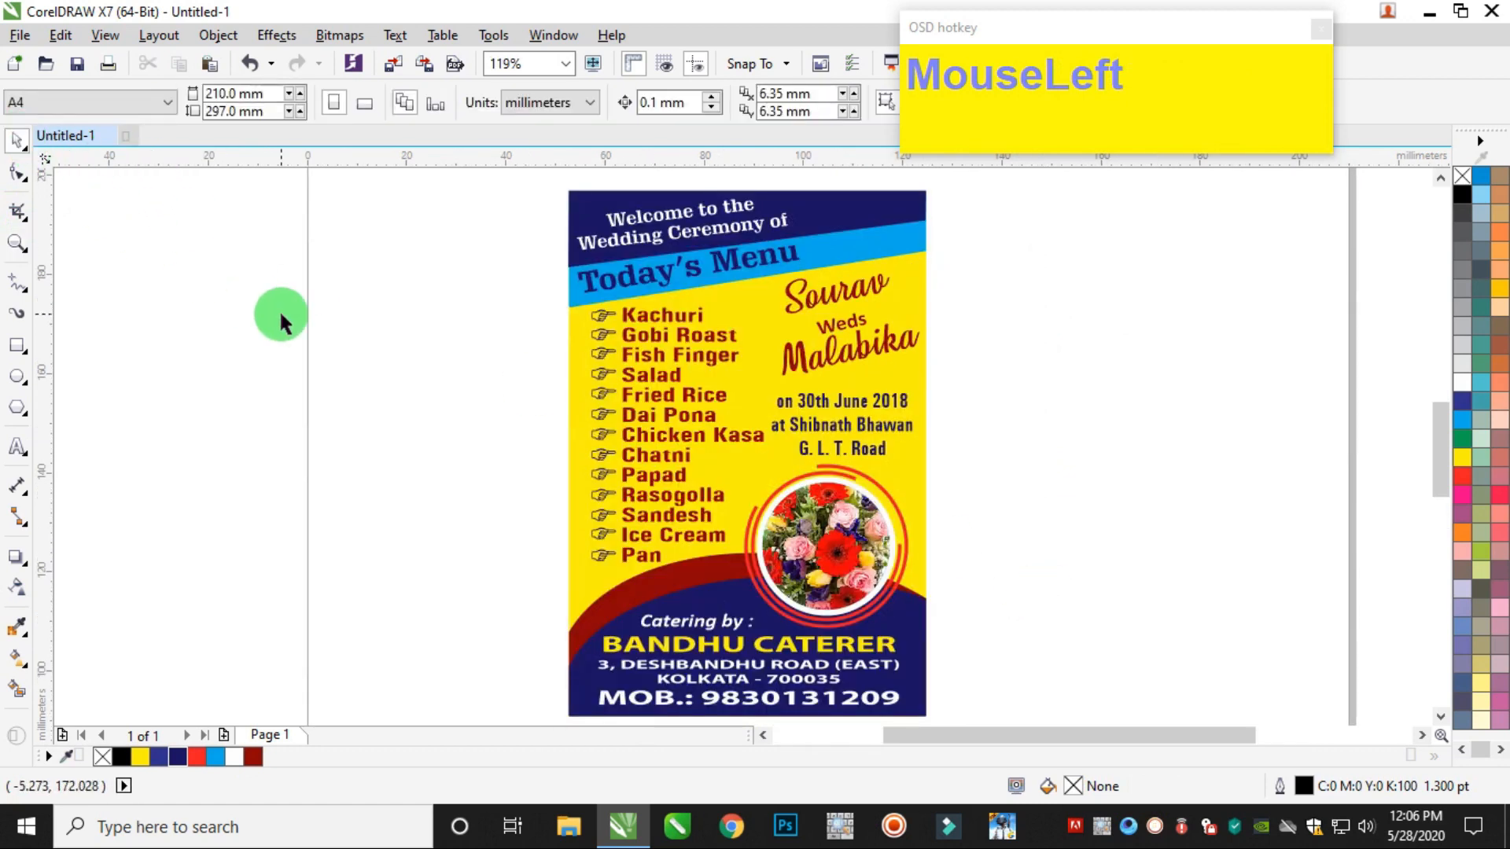
left_click(1325, 26)
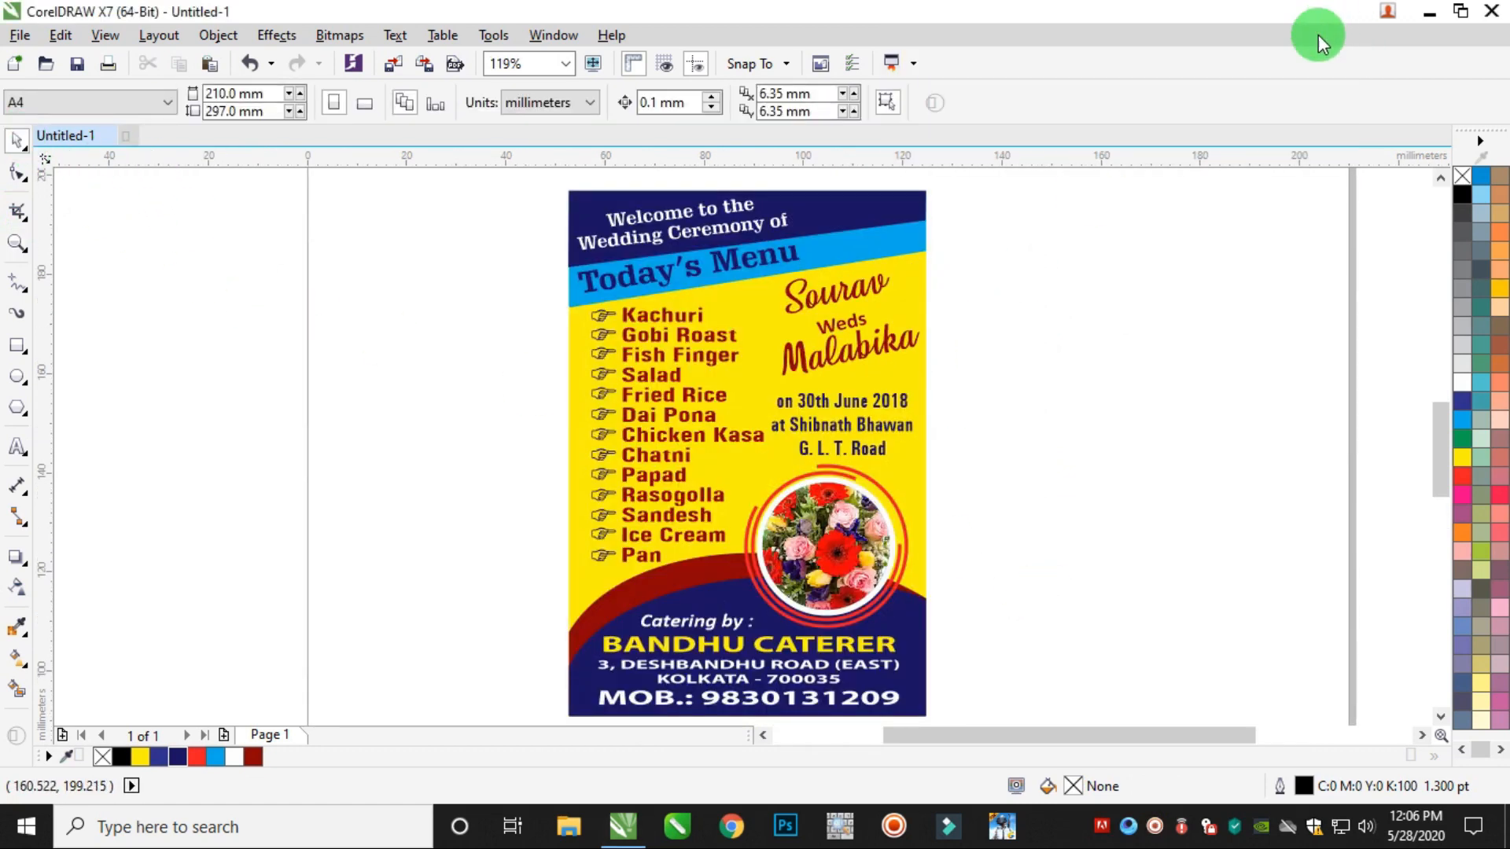